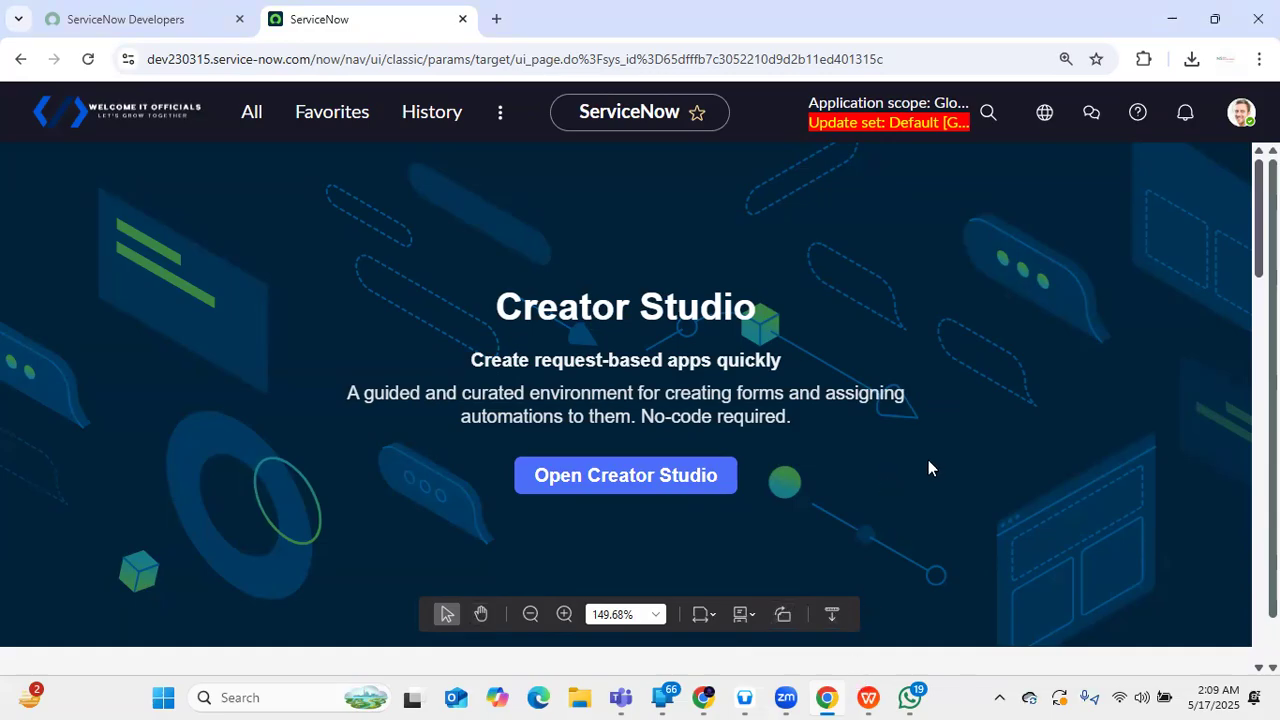
- Zoom the page to 150% and open the MID Servers list by filtering the navigator for 'Mid'
{"action": "key", "text": "ctrl+plus"}
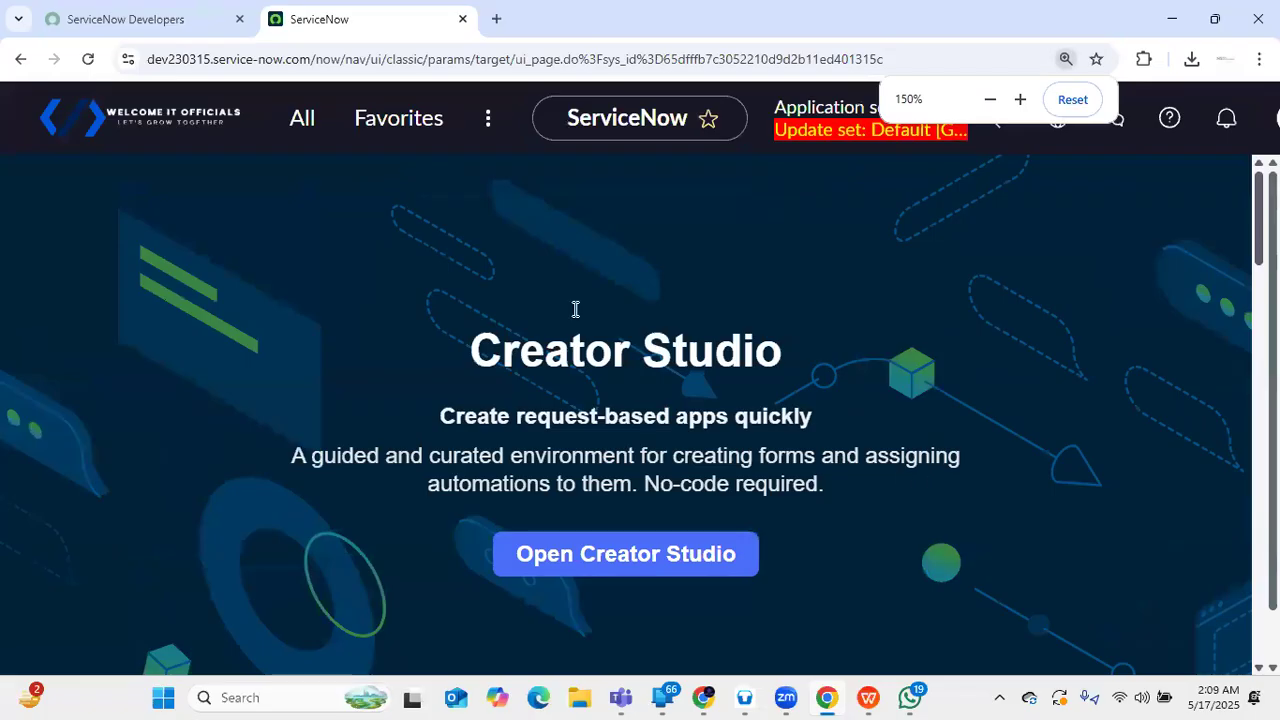
{"action": "left_click", "coordinate": [302, 118]}
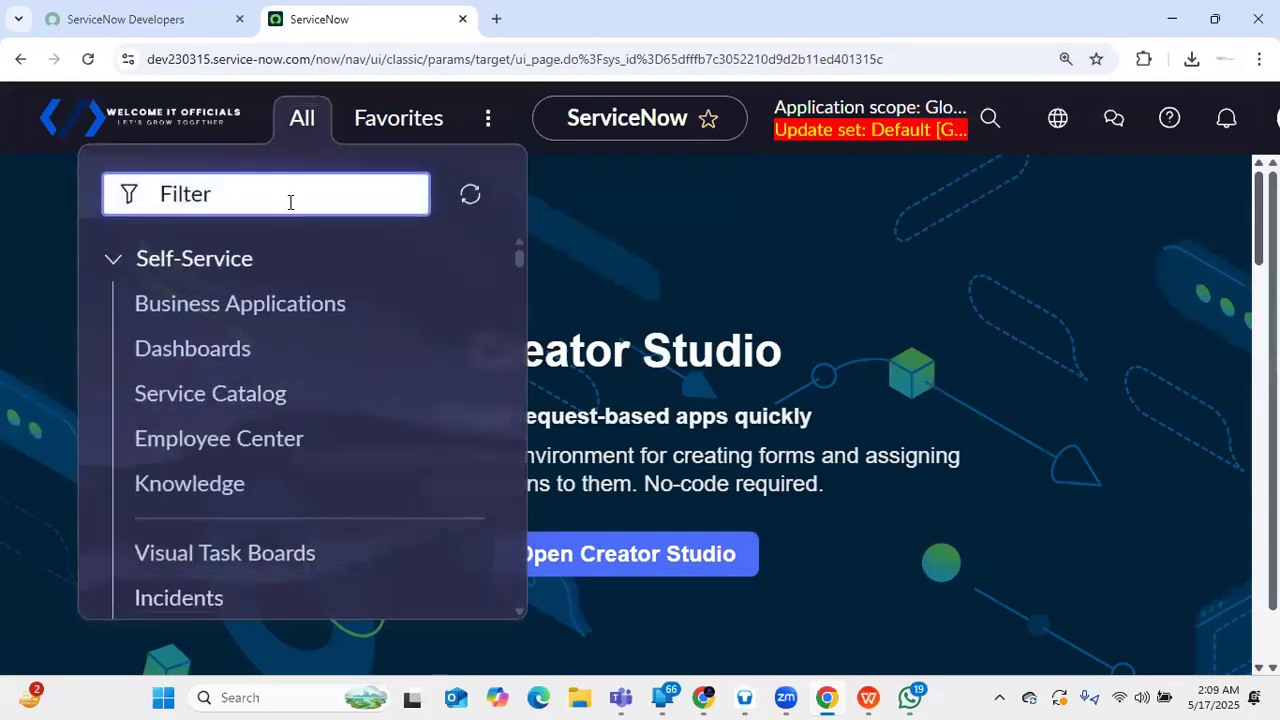
{"action": "type", "text": "Mid"}
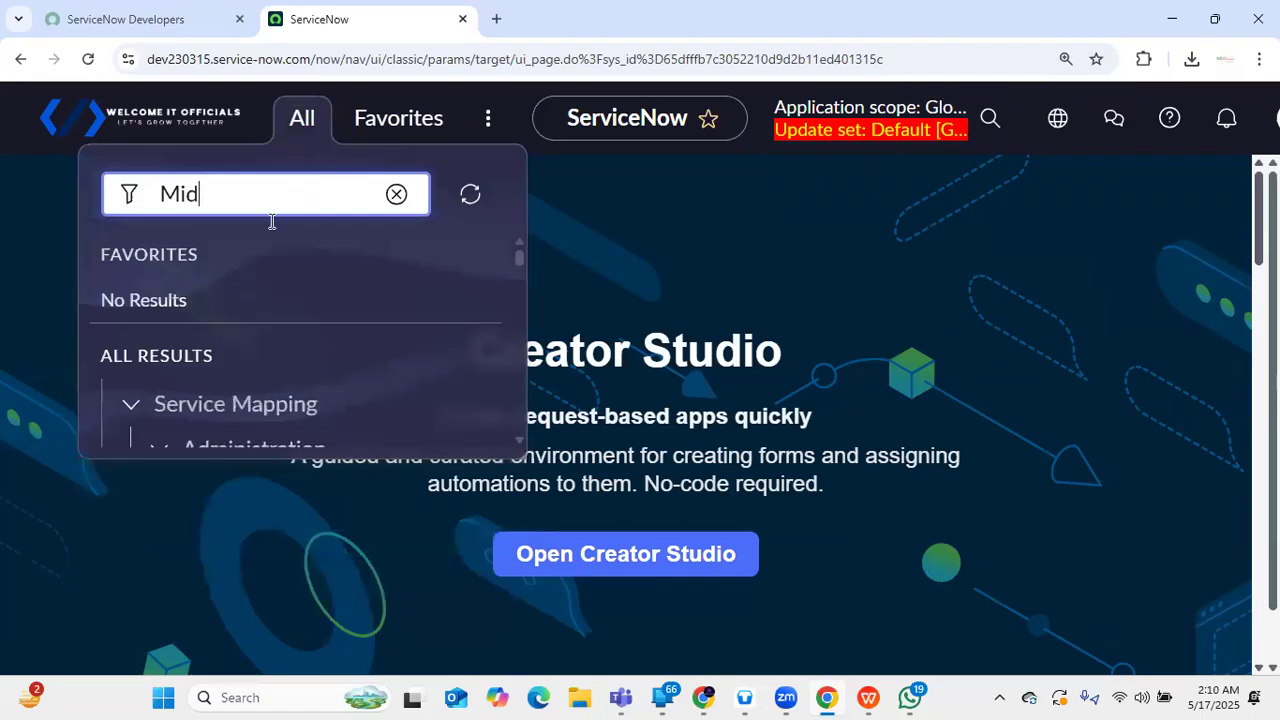
{"action": "scroll", "coordinate": [154, 272], "scroll_direction": "down", "scroll_amount": 2}
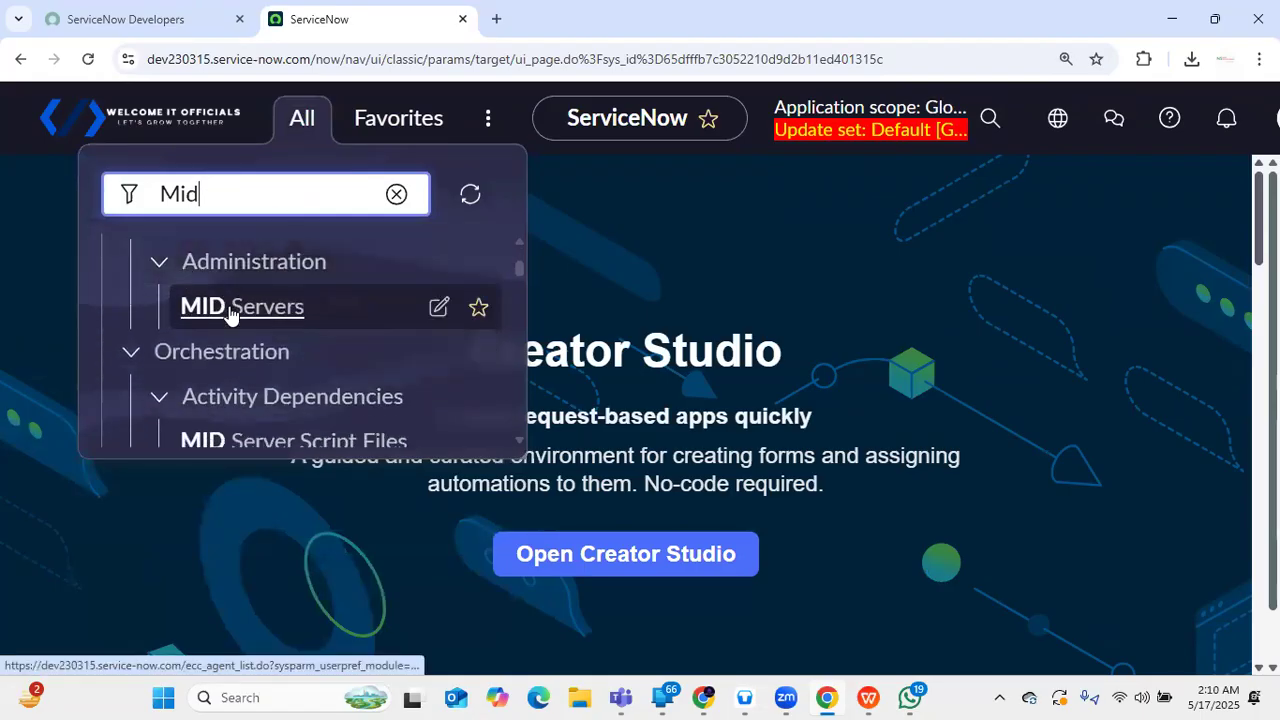
{"action": "left_click", "coordinate": [230, 308]}
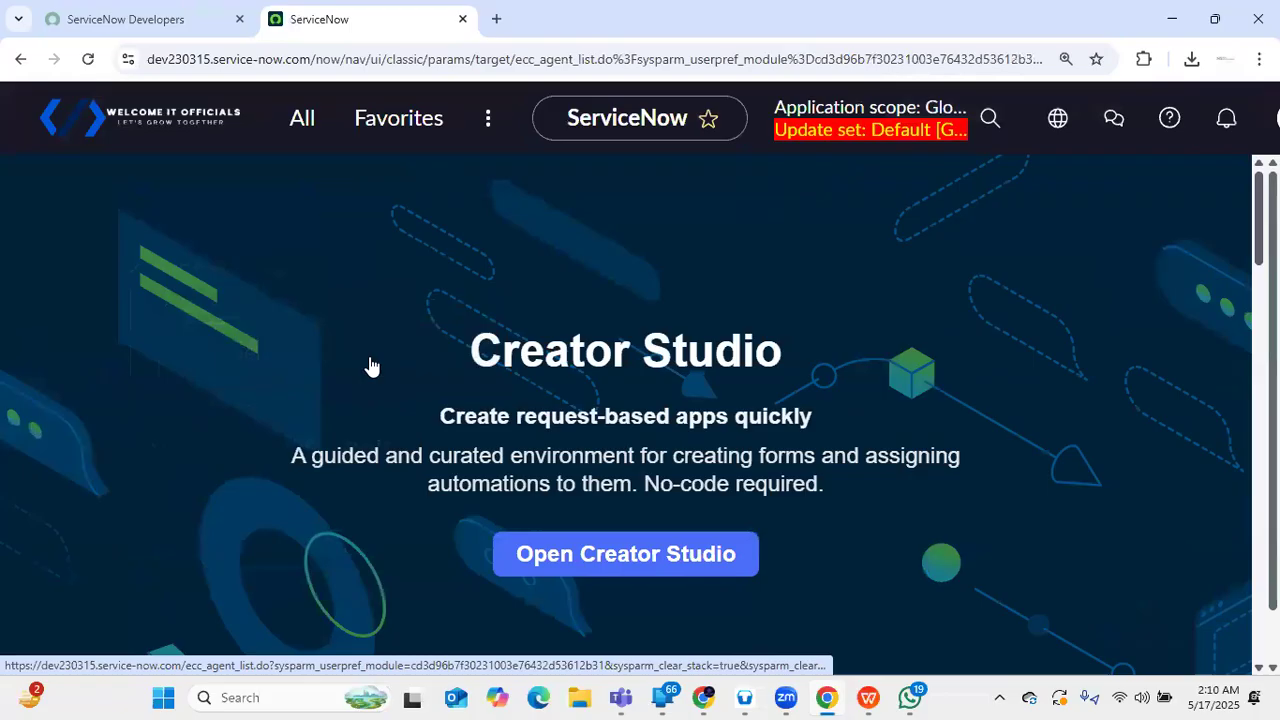
- Zoom back to 110%, refine the filter to 'Mid ser', and open MID Server > Downloads
{"action": "left_click", "coordinate": [302, 118]}
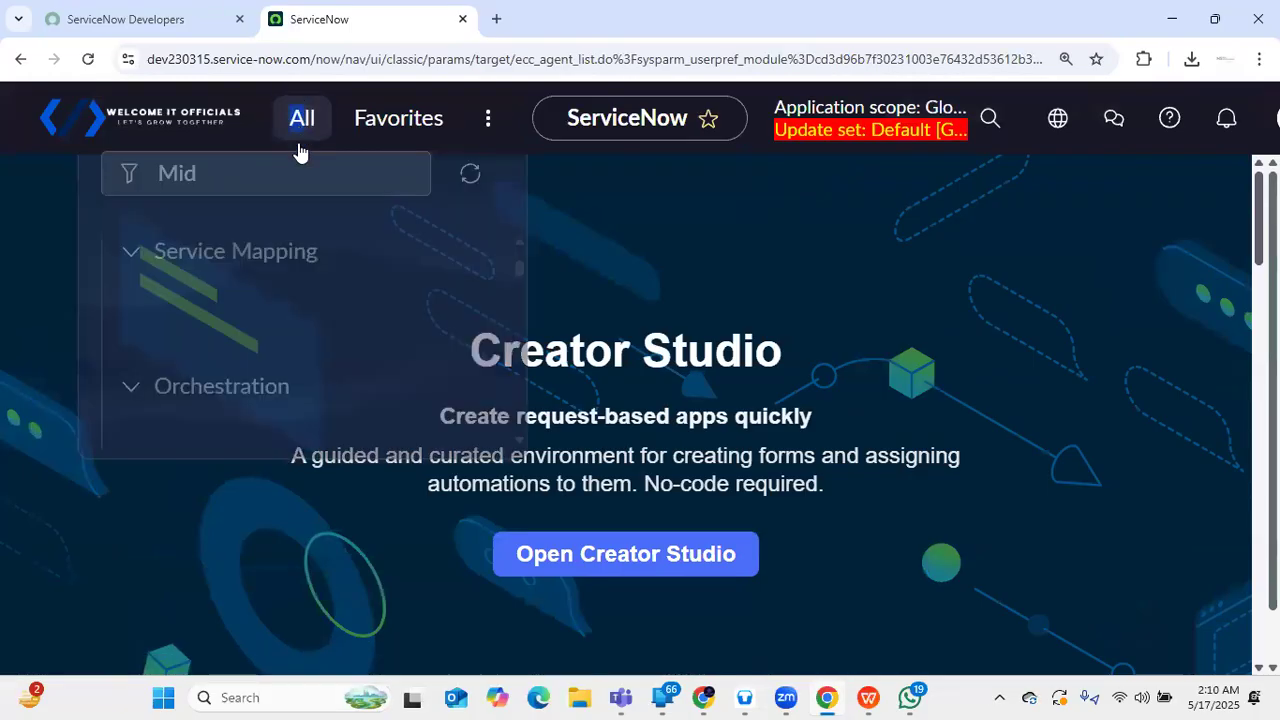
{"action": "scroll", "coordinate": [263, 366], "scroll_direction": "down", "scroll_amount": 2}
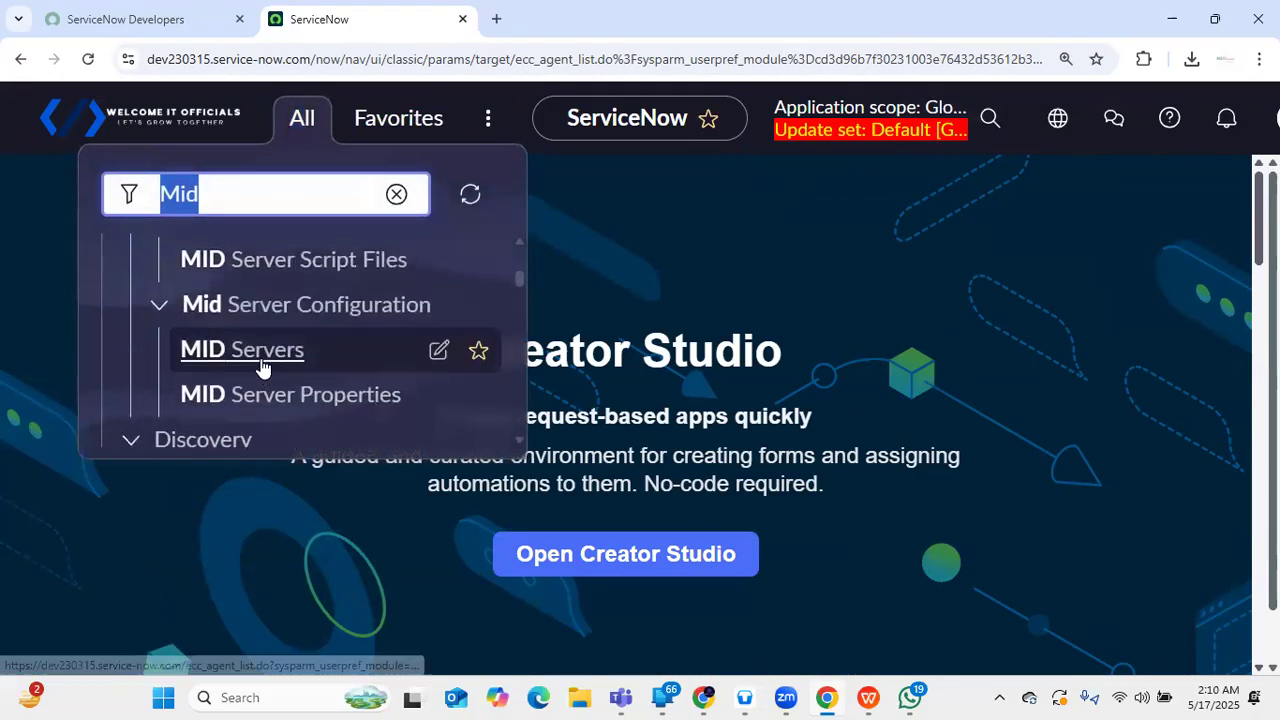
{"action": "scroll", "coordinate": [263, 366], "scroll_direction": "up", "scroll_amount": 5}
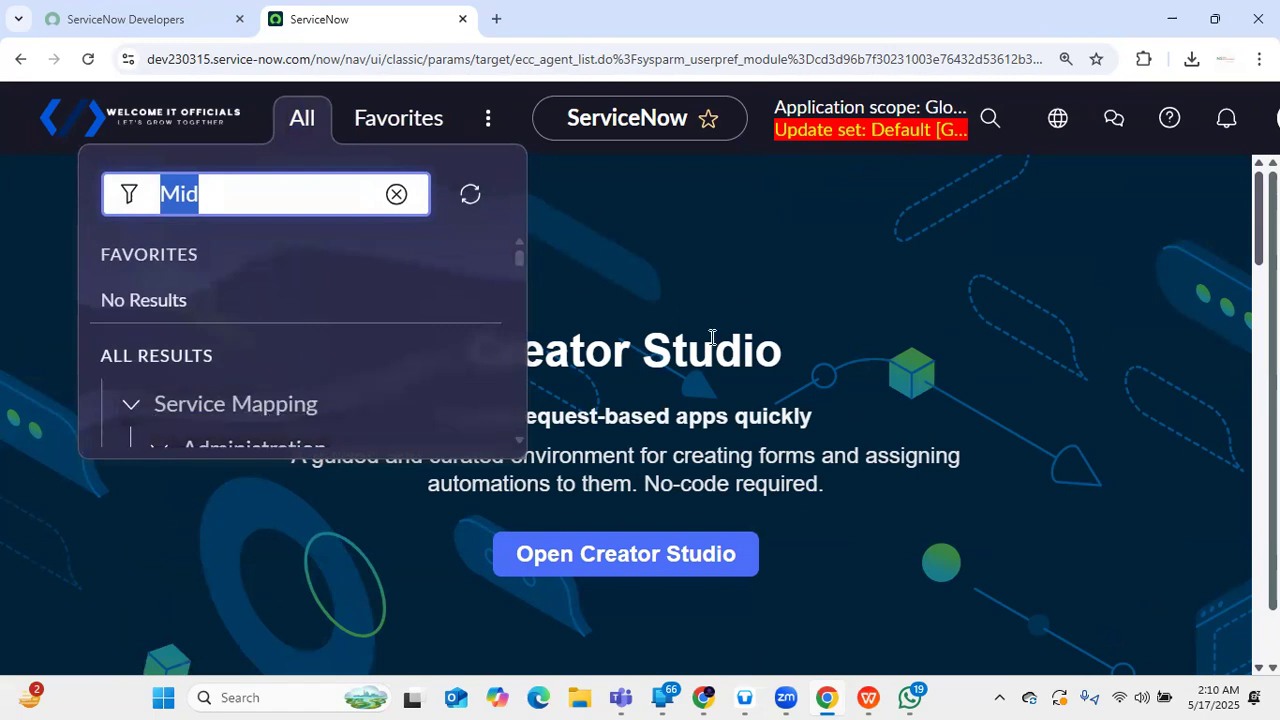
{"action": "key", "text": "ctrl+minus"}
{"action": "key", "text": "ctrl+minus"}
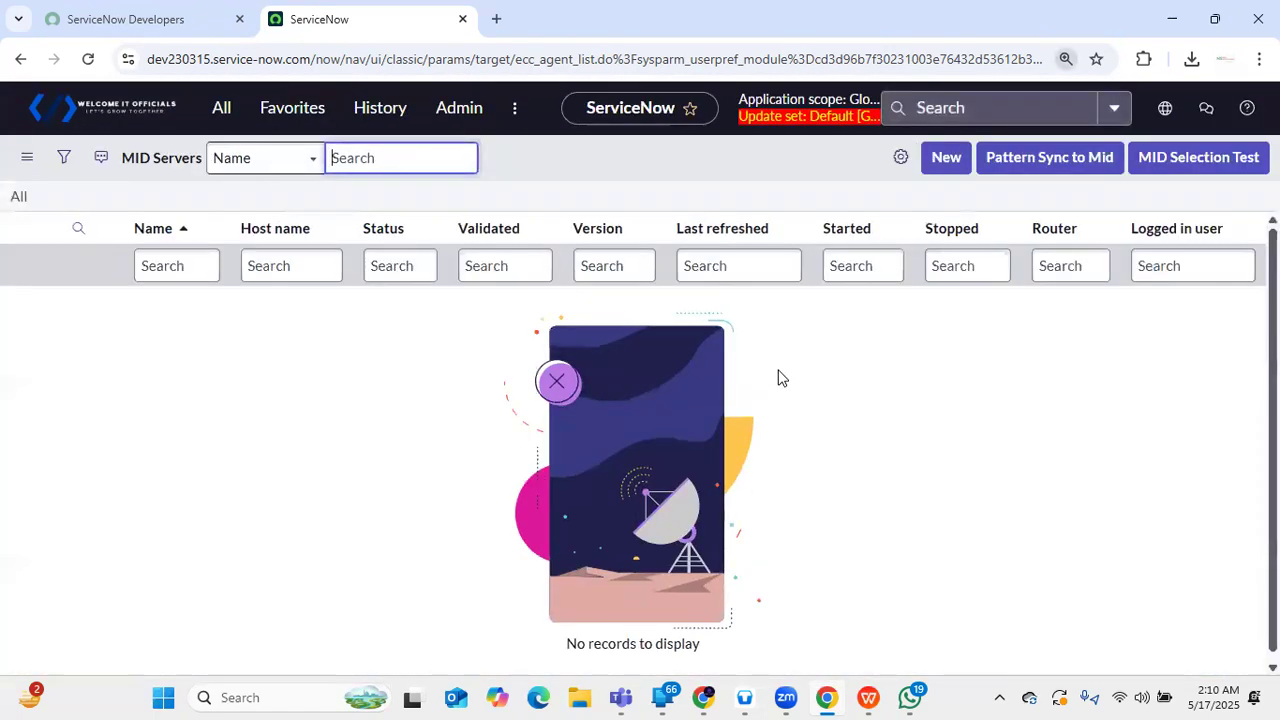
{"action": "left_click", "coordinate": [226, 108]}
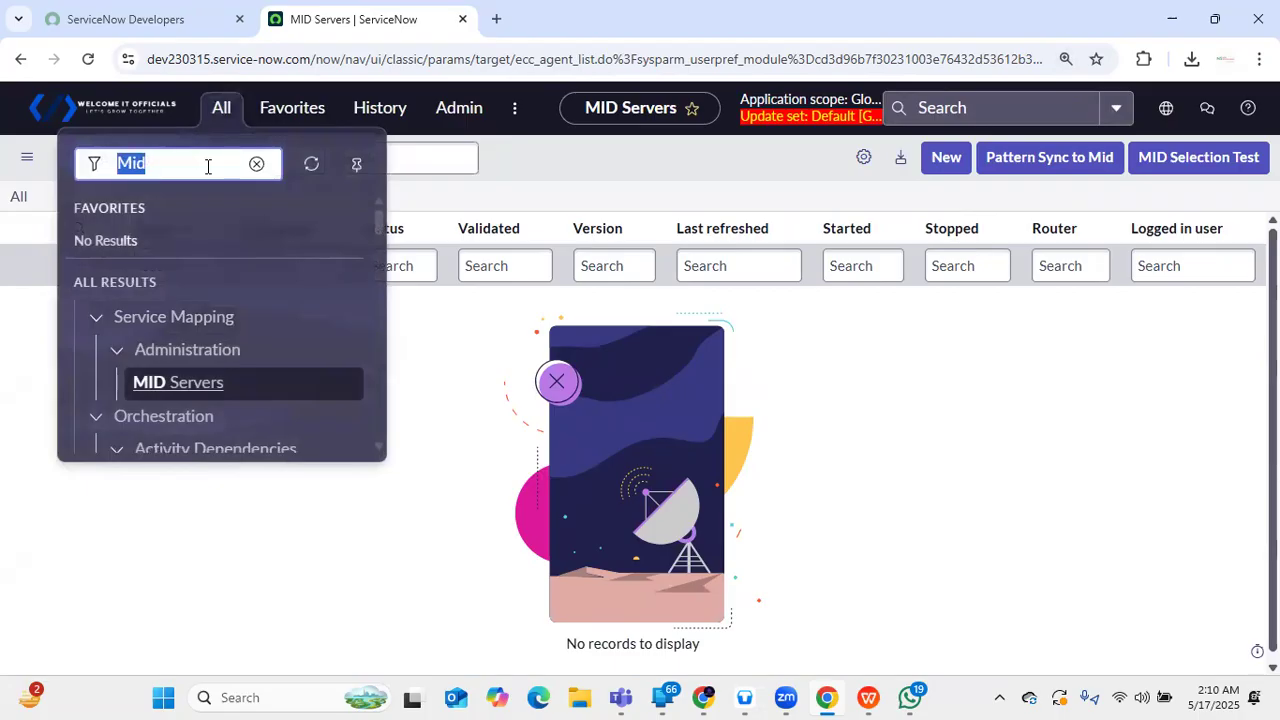
{"action": "left_click", "coordinate": [208, 164]}
{"action": "type", "text": "ser"}
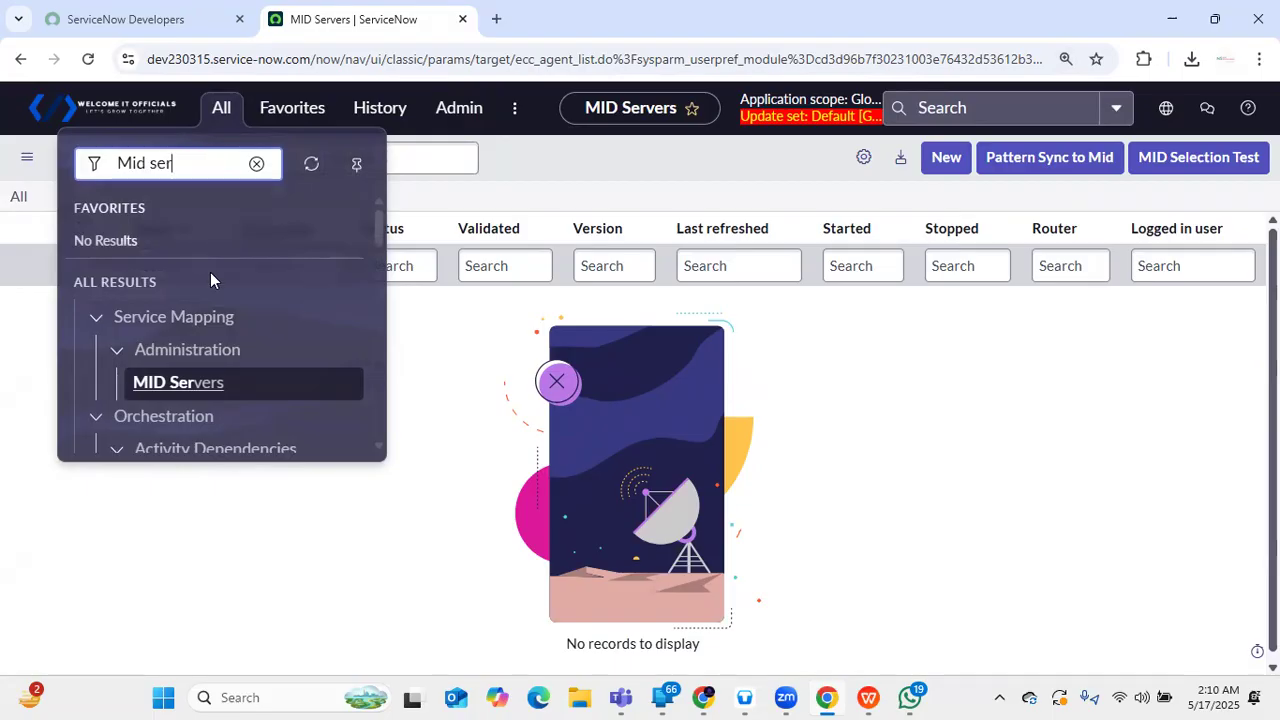
{"action": "scroll", "coordinate": [210, 330], "scroll_direction": "down", "scroll_amount": 5}
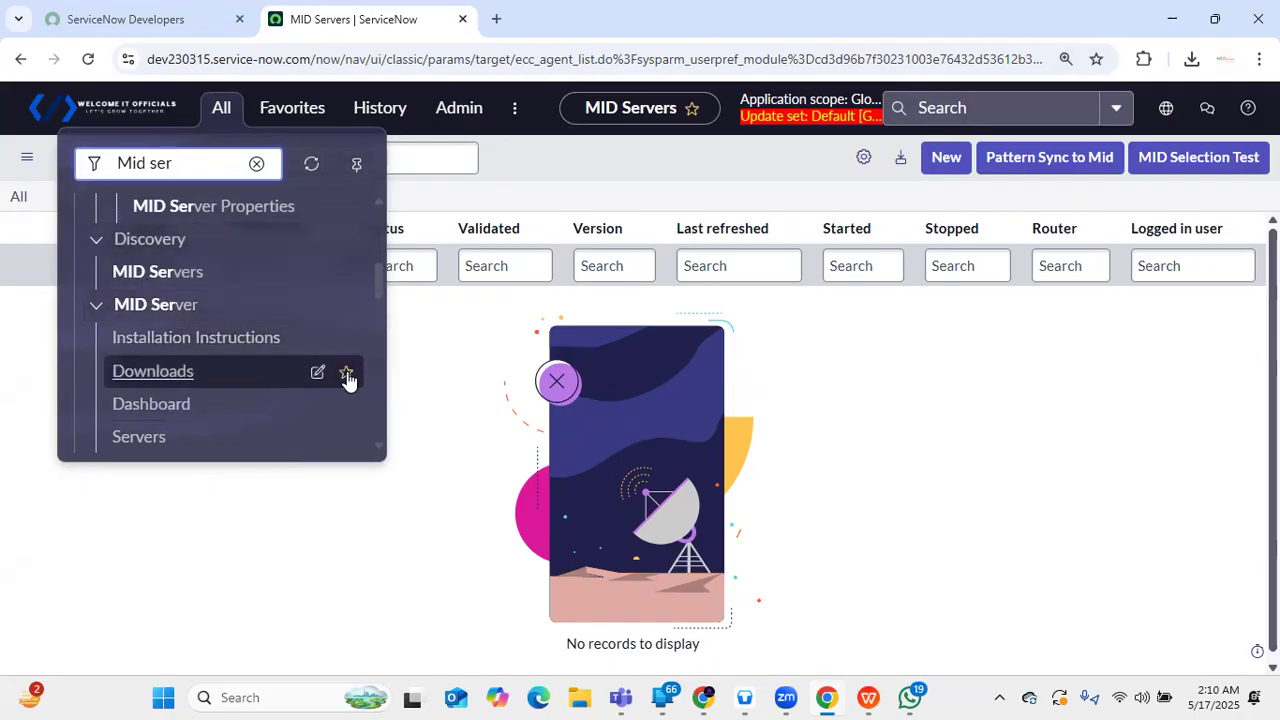
{"action": "left_click", "coordinate": [177, 374]}
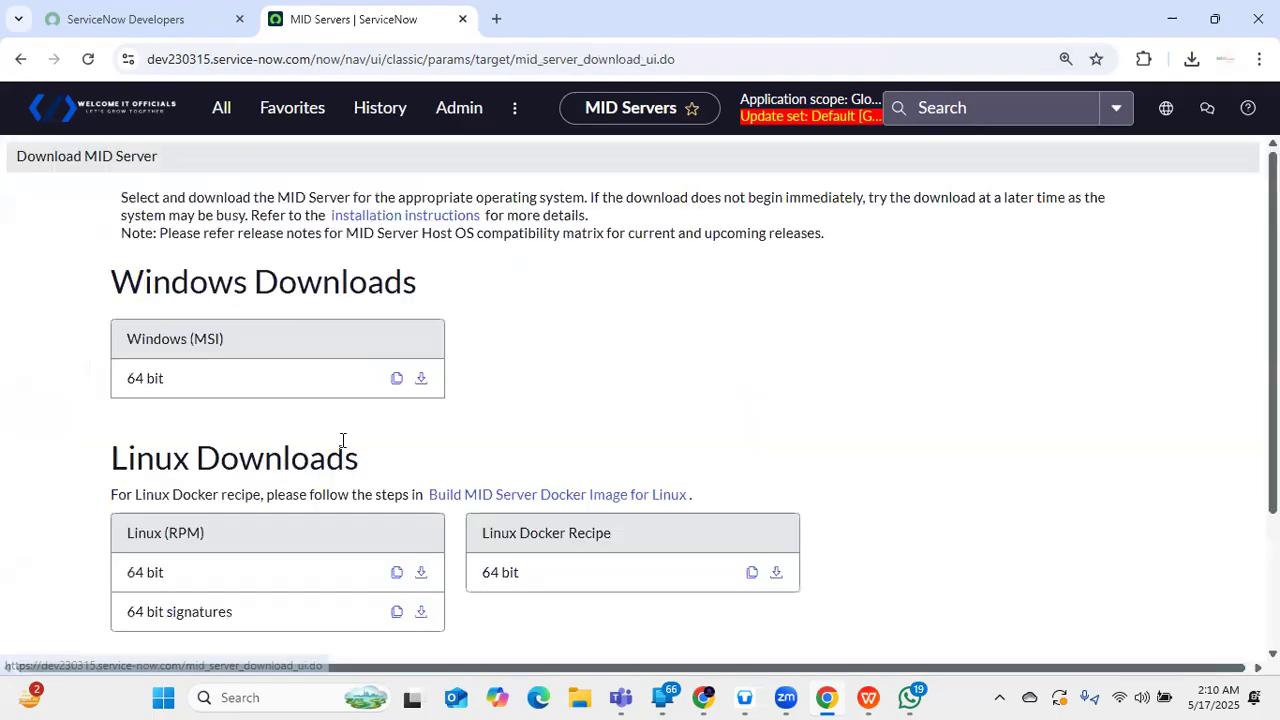
- Tick 'Download MID Server as ZIP archive' to reveal the Linux and Windows ZIP 64-bit downloads
{"action": "scroll", "coordinate": [234, 334], "scroll_direction": "down", "scroll_amount": 3}
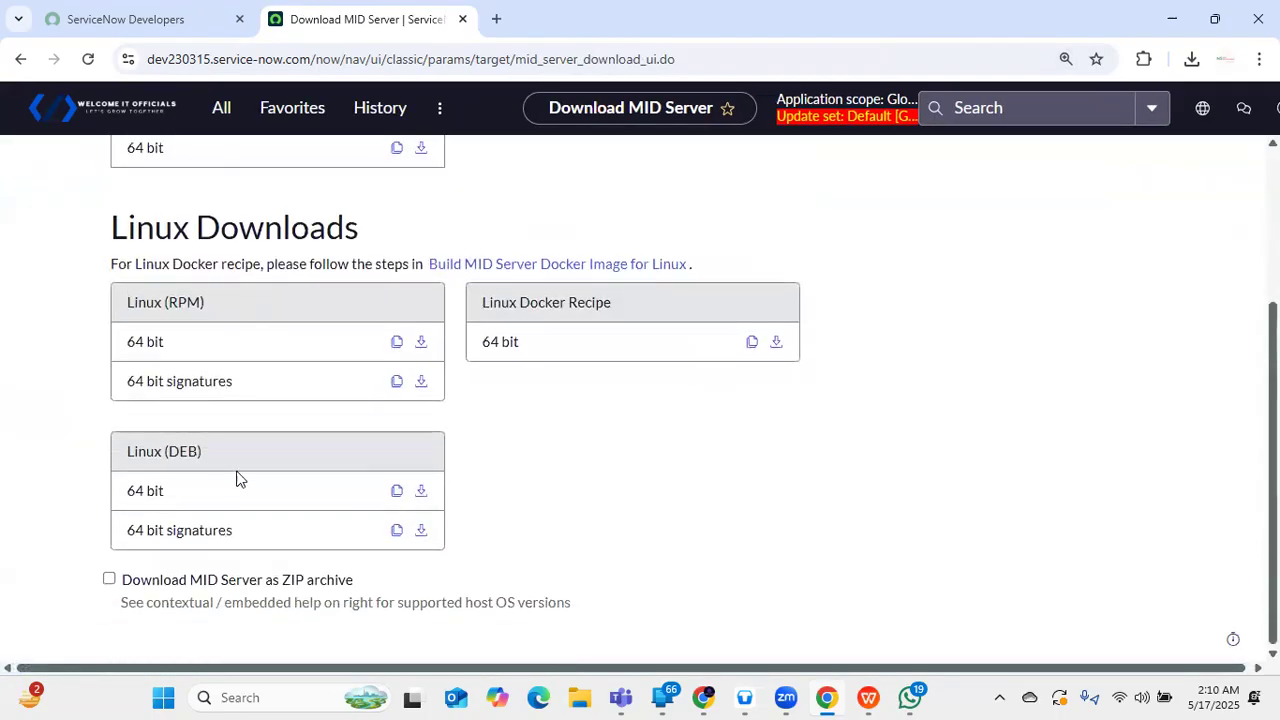
{"action": "scroll", "coordinate": [337, 363], "scroll_direction": "up", "scroll_amount": 2}
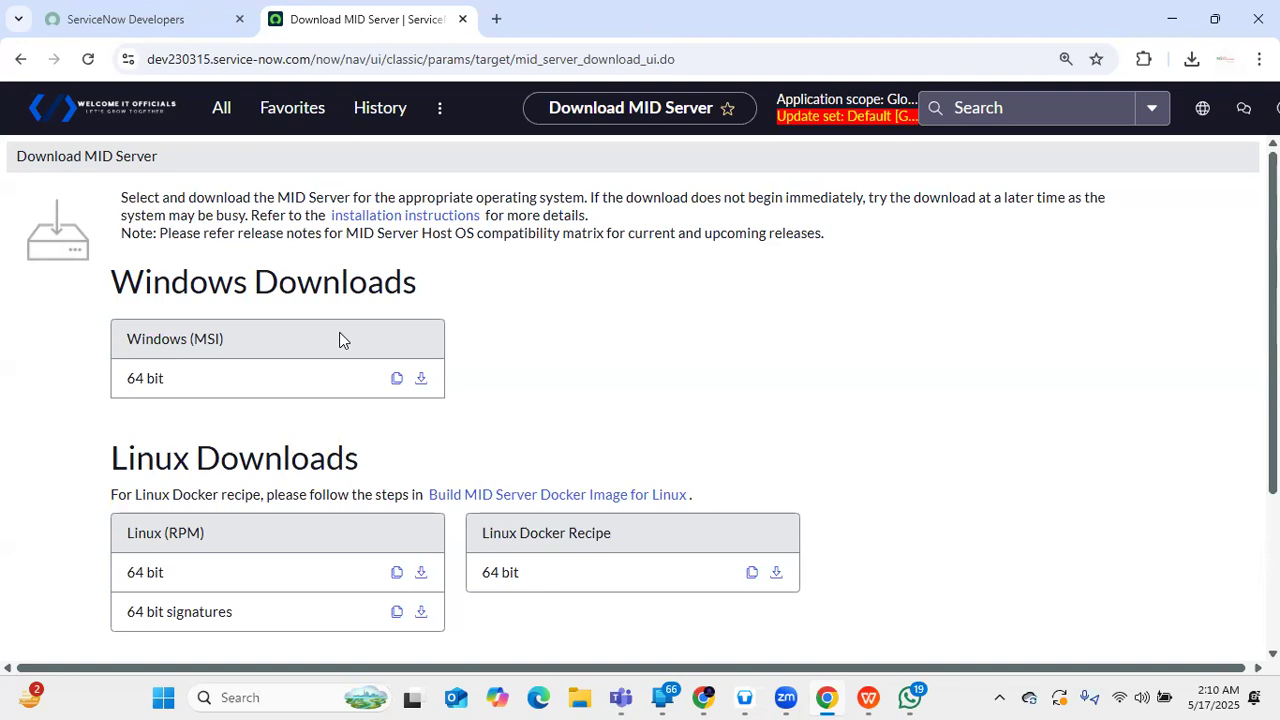
{"action": "scroll", "coordinate": [340, 341], "scroll_direction": "down", "scroll_amount": 2}
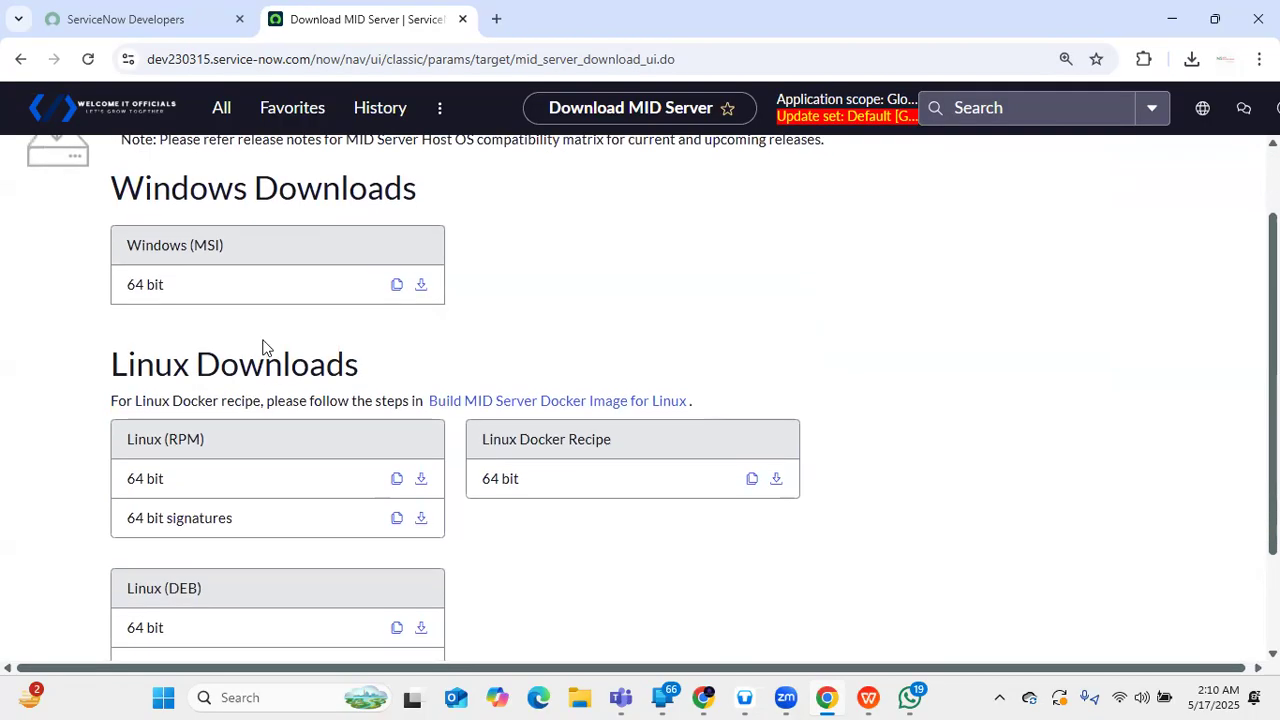
{"action": "scroll", "coordinate": [289, 366], "scroll_direction": "down", "scroll_amount": 1}
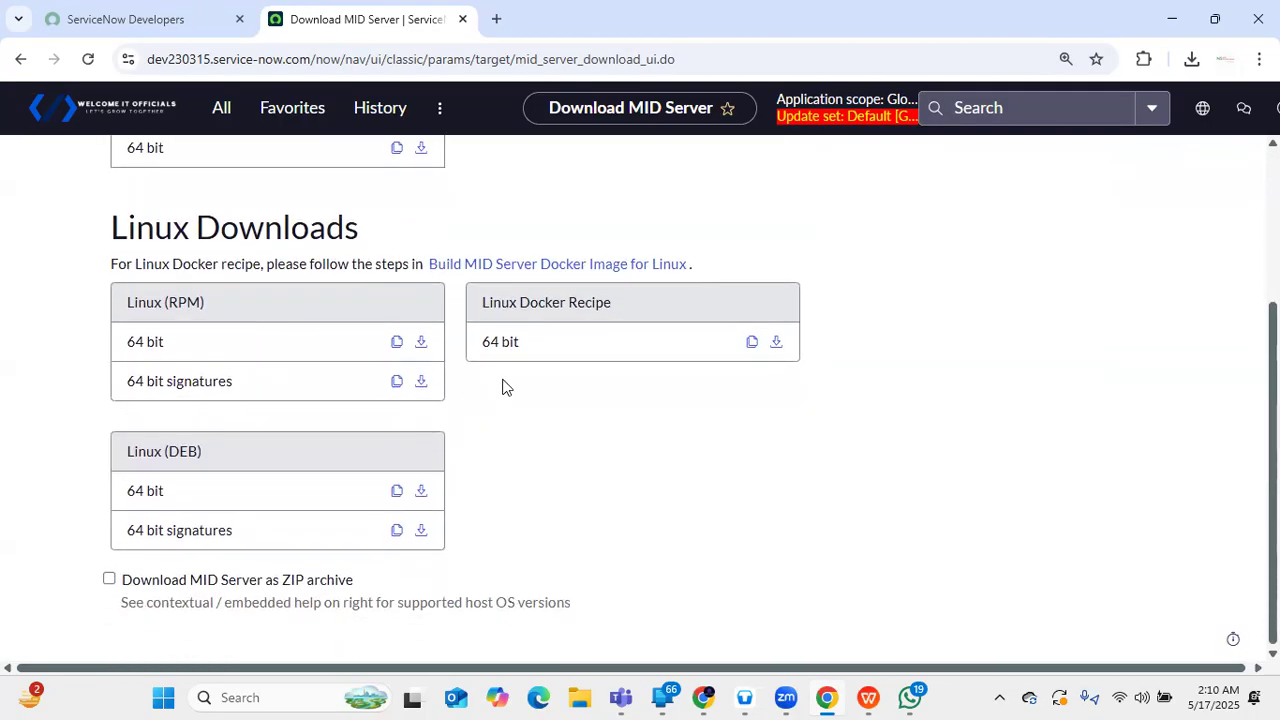
{"action": "scroll", "coordinate": [745, 543], "scroll_direction": "up", "scroll_amount": 3}
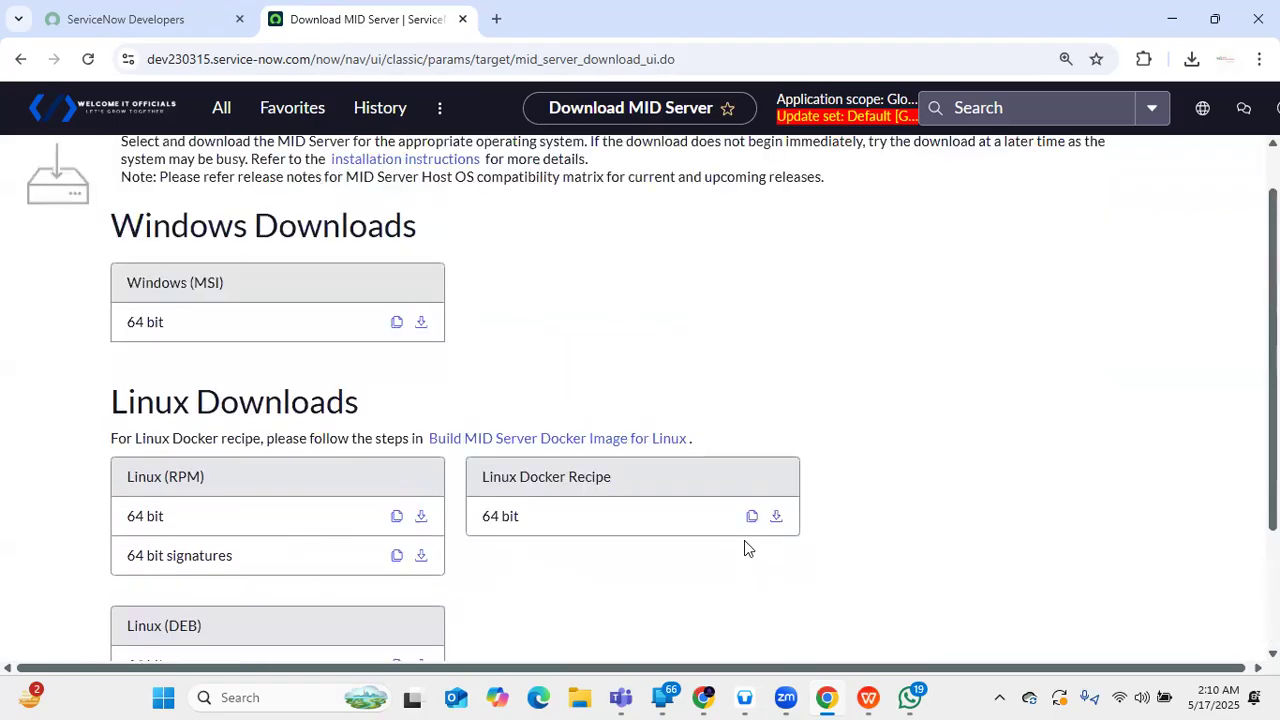
{"action": "scroll", "coordinate": [300, 510], "scroll_direction": "down", "scroll_amount": 3}
{"action": "left_click", "coordinate": [109, 579]}
{"action": "scroll", "coordinate": [210, 557], "scroll_direction": "down", "scroll_amount": 2}
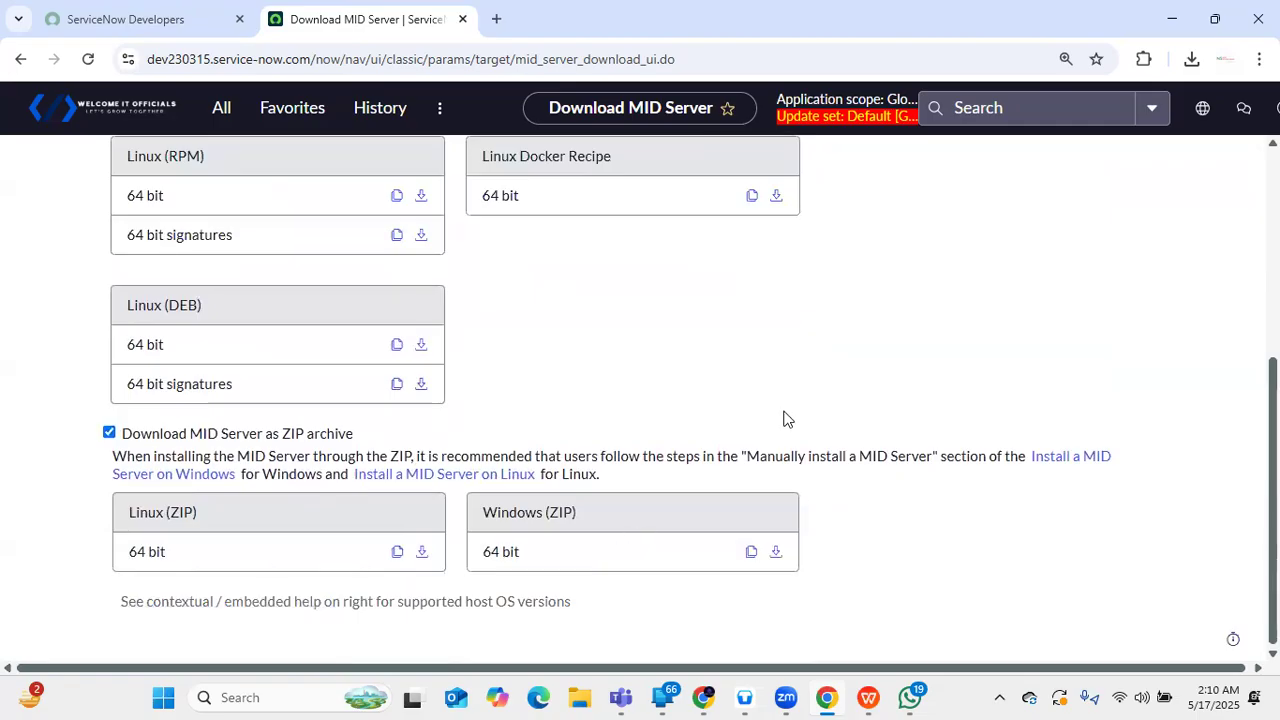
{"action": "scroll", "coordinate": [789, 424], "scroll_direction": "up", "scroll_amount": 5}
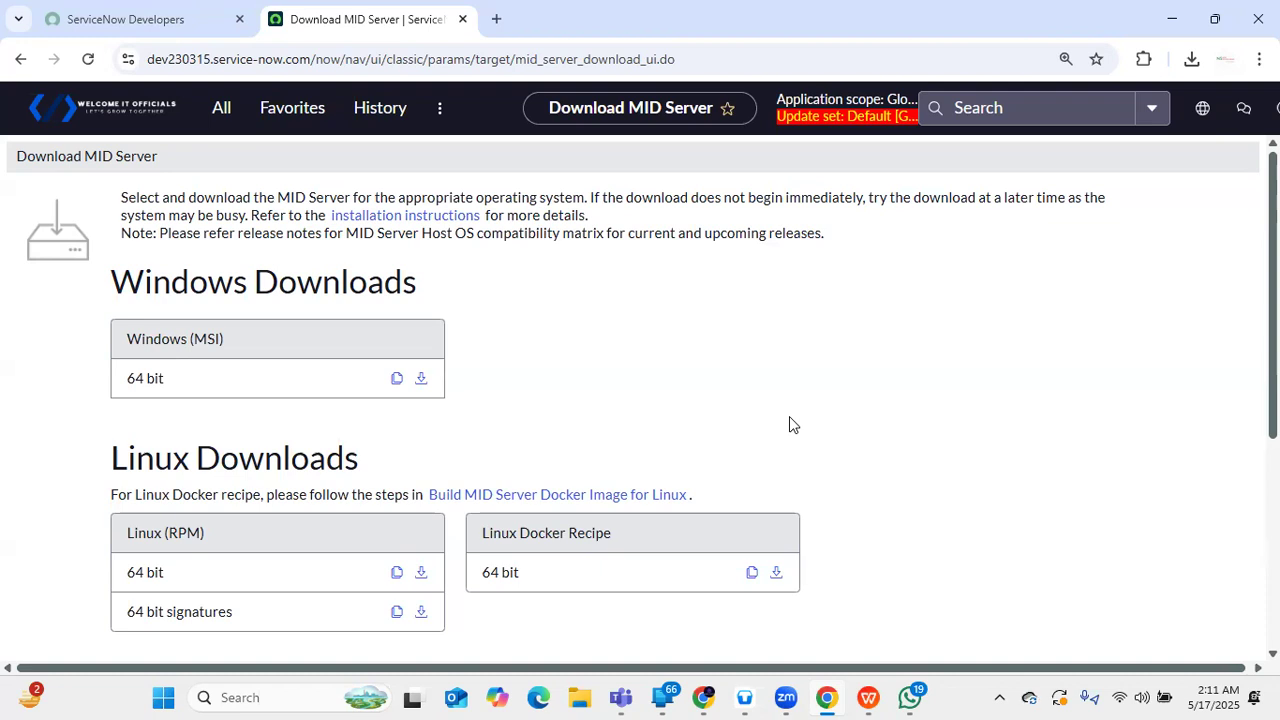
- In a new tab, search Google for 'aws free tier account' and open the sponsored Amazon Web Services link
{"action": "left_click", "coordinate": [495, 18]}
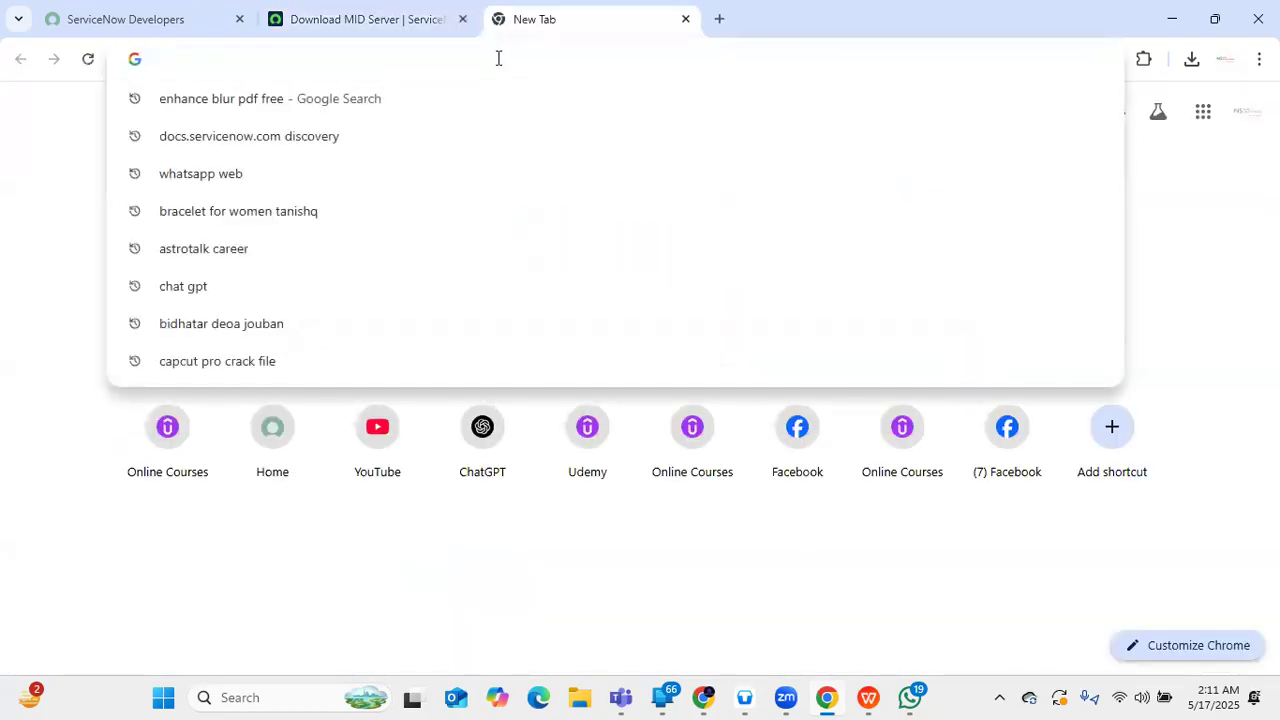
{"action": "type", "text": "aws"}
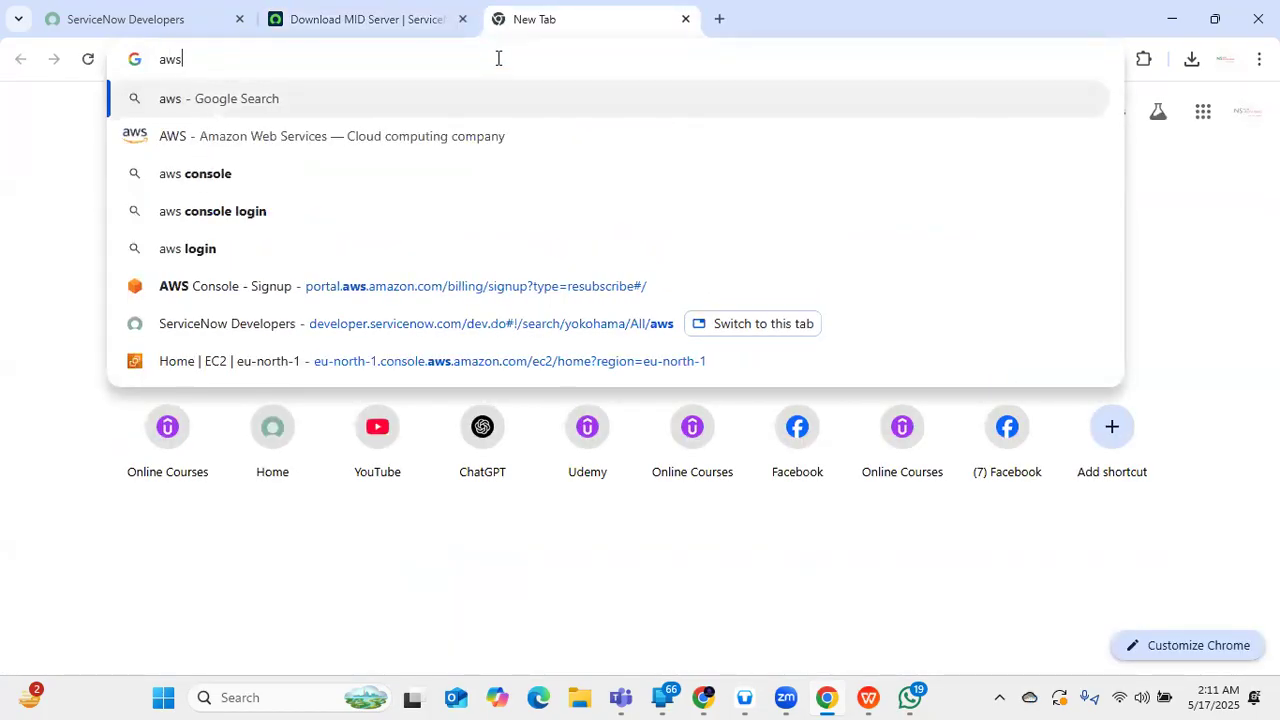
{"action": "type", "text": " free"}
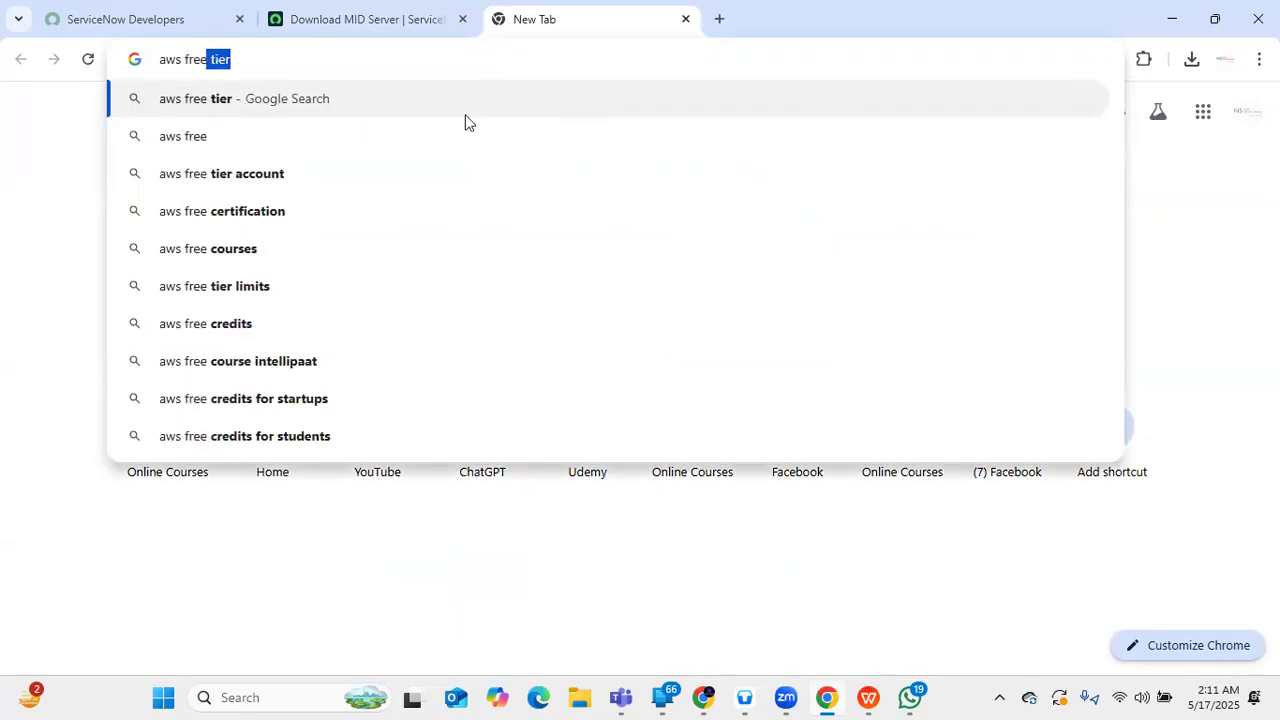
{"action": "left_click", "coordinate": [232, 173]}
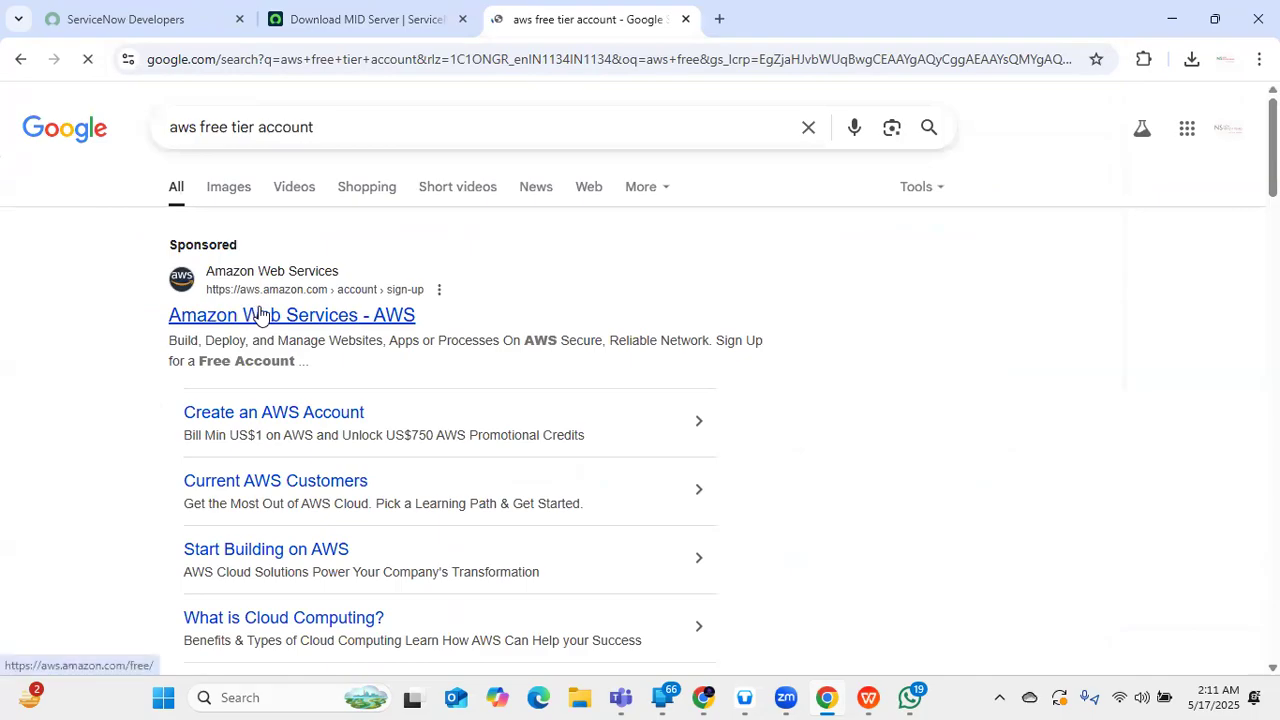
{"action": "left_click", "coordinate": [258, 316]}
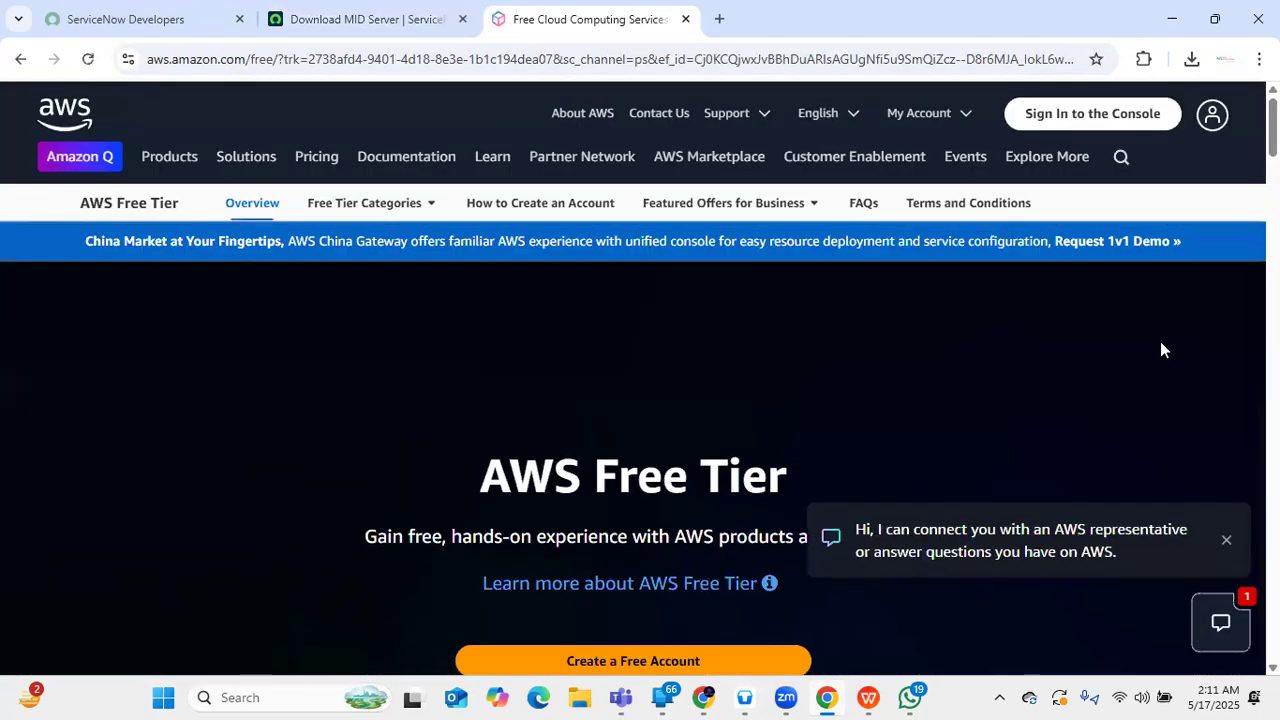
- Go to 'Sign In to the Console' and sign in using the root user email
{"action": "left_click", "coordinate": [1127, 118]}
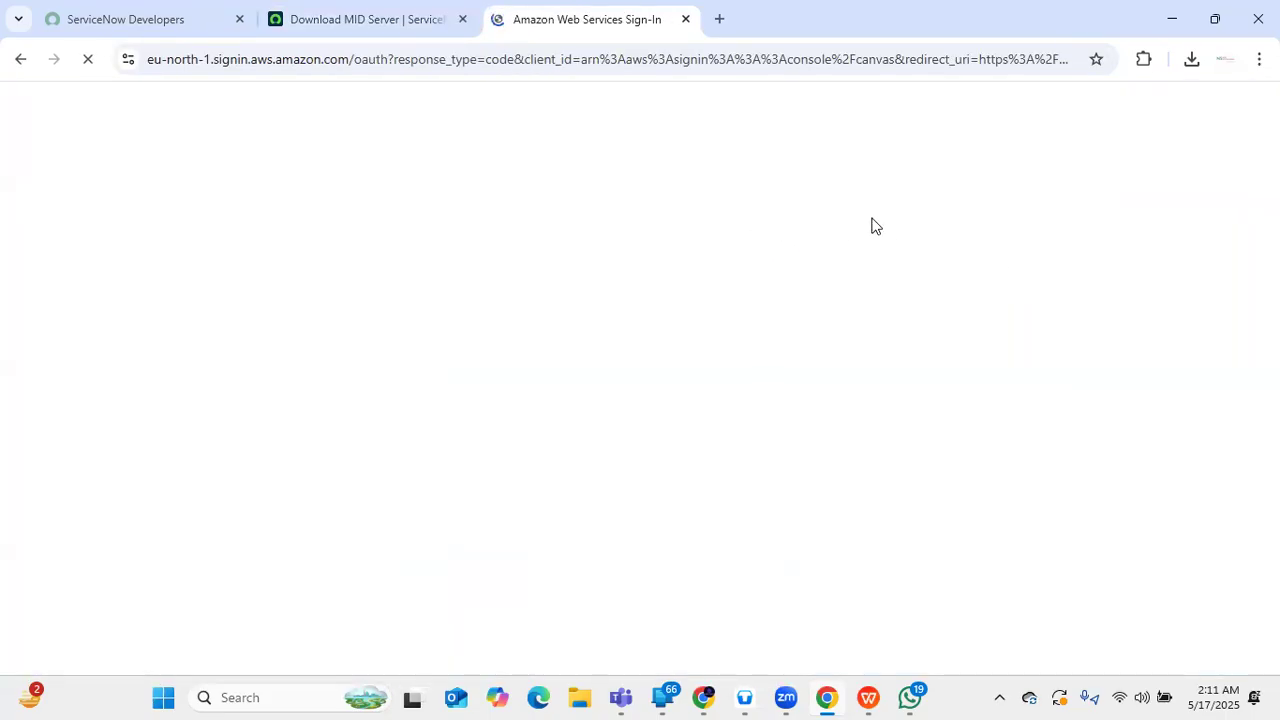
{"action": "scroll", "coordinate": [730, 245], "scroll_direction": "down", "scroll_amount": 3}
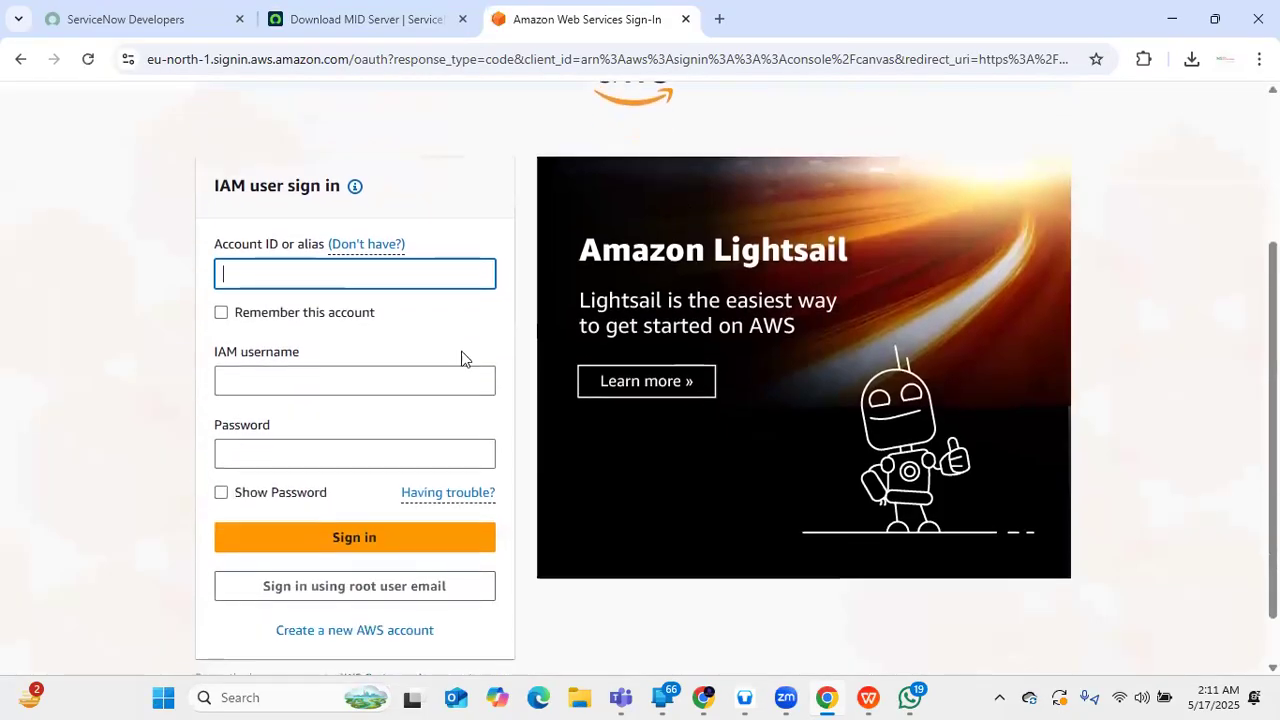
{"action": "left_click", "coordinate": [418, 520]}
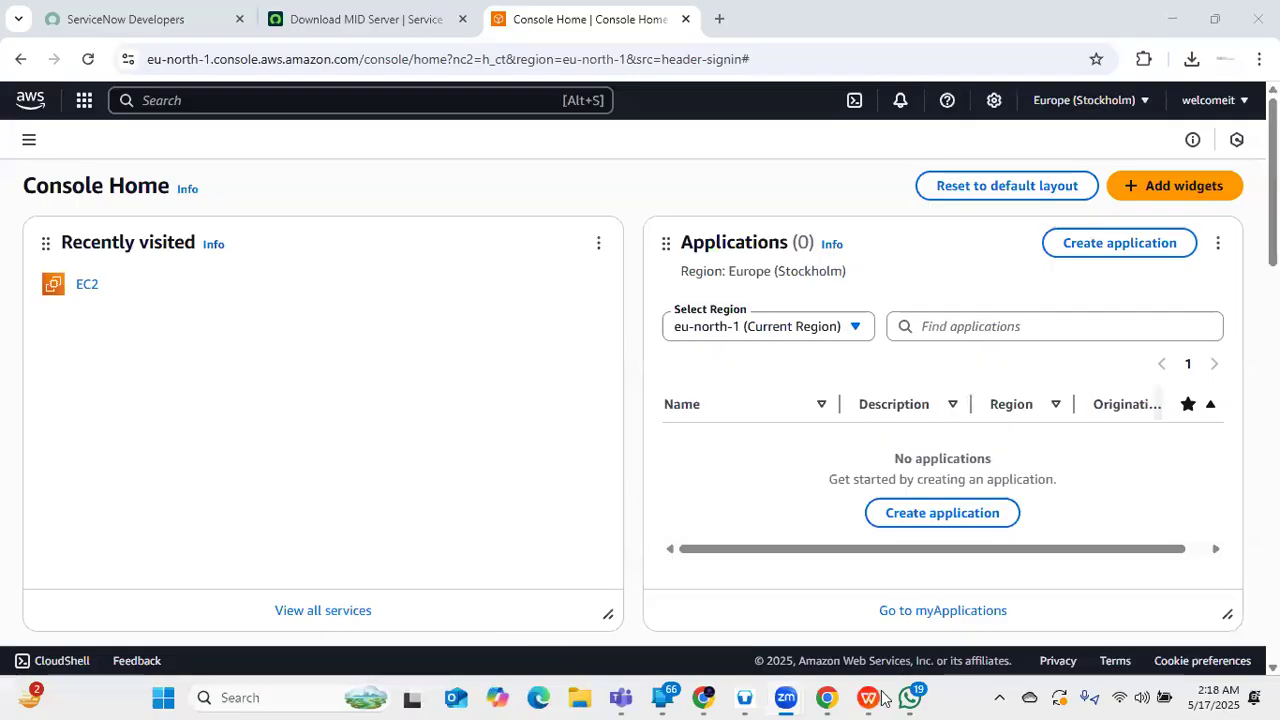
- Open EC2 Instances and select the Windows IBM Test instance to show its details panel
{"action": "left_click", "coordinate": [82, 291]}
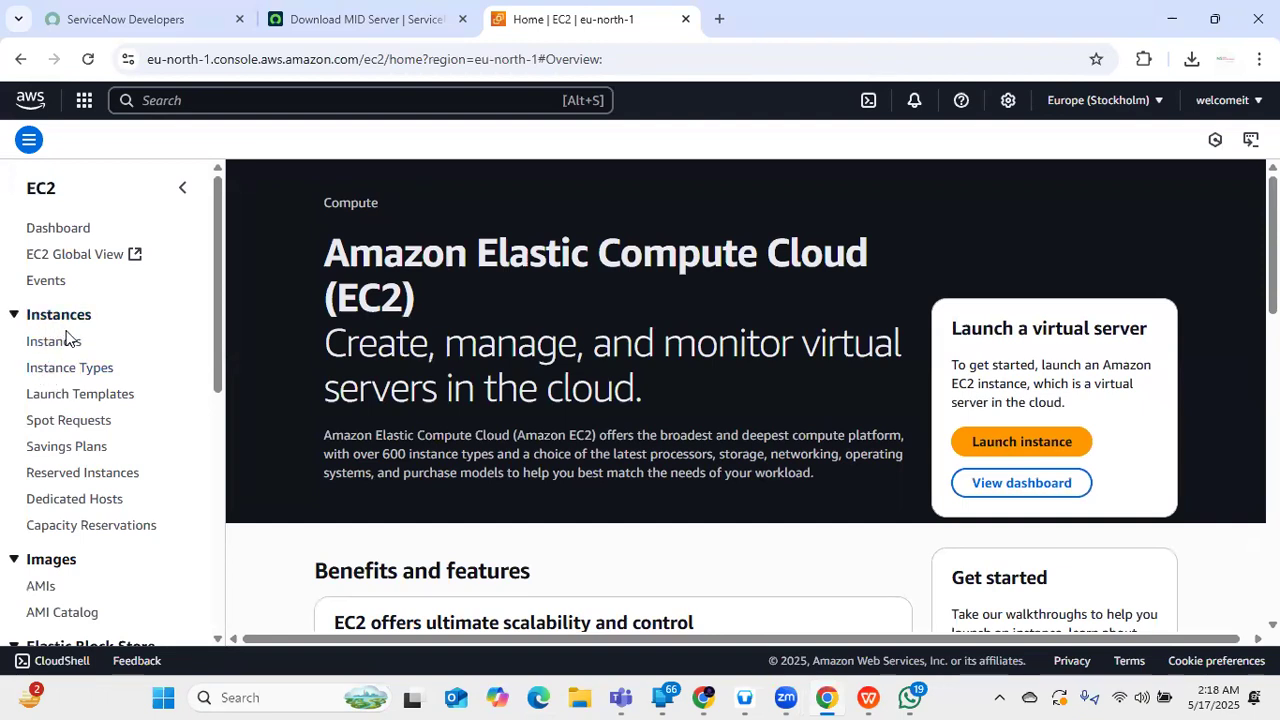
{"action": "left_click", "coordinate": [55, 342]}
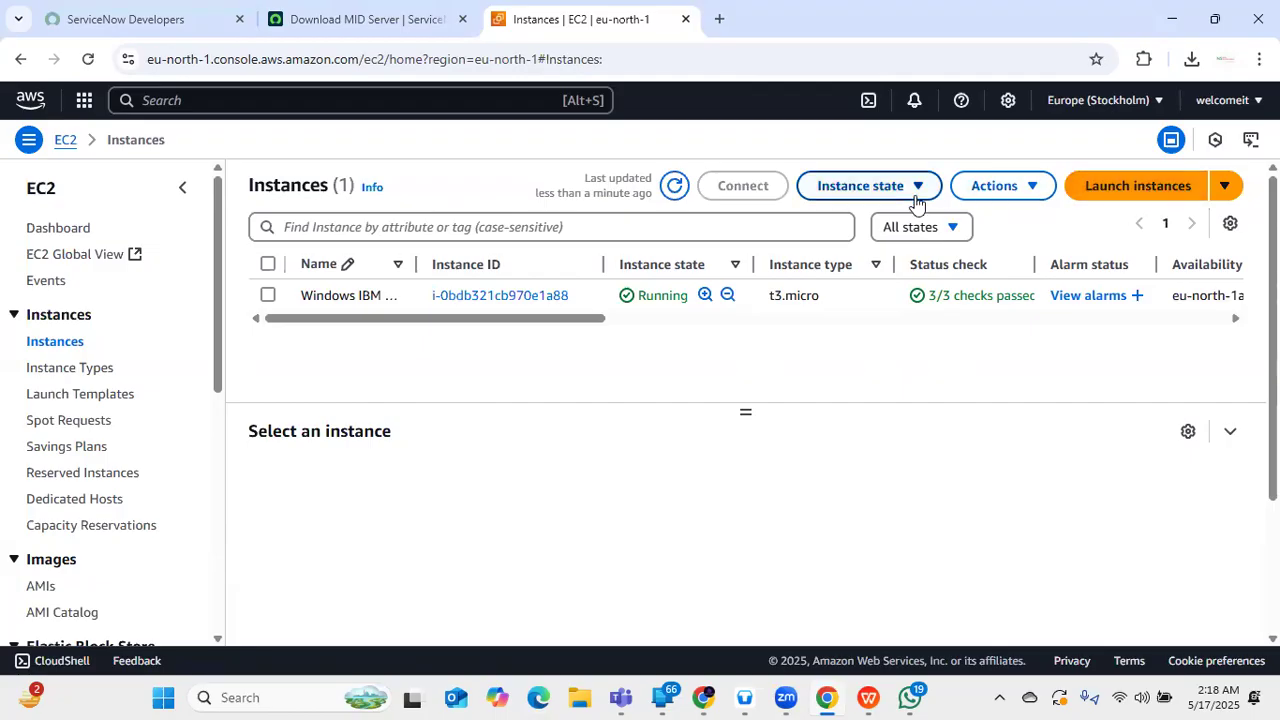
{"action": "left_click", "coordinate": [292, 296]}
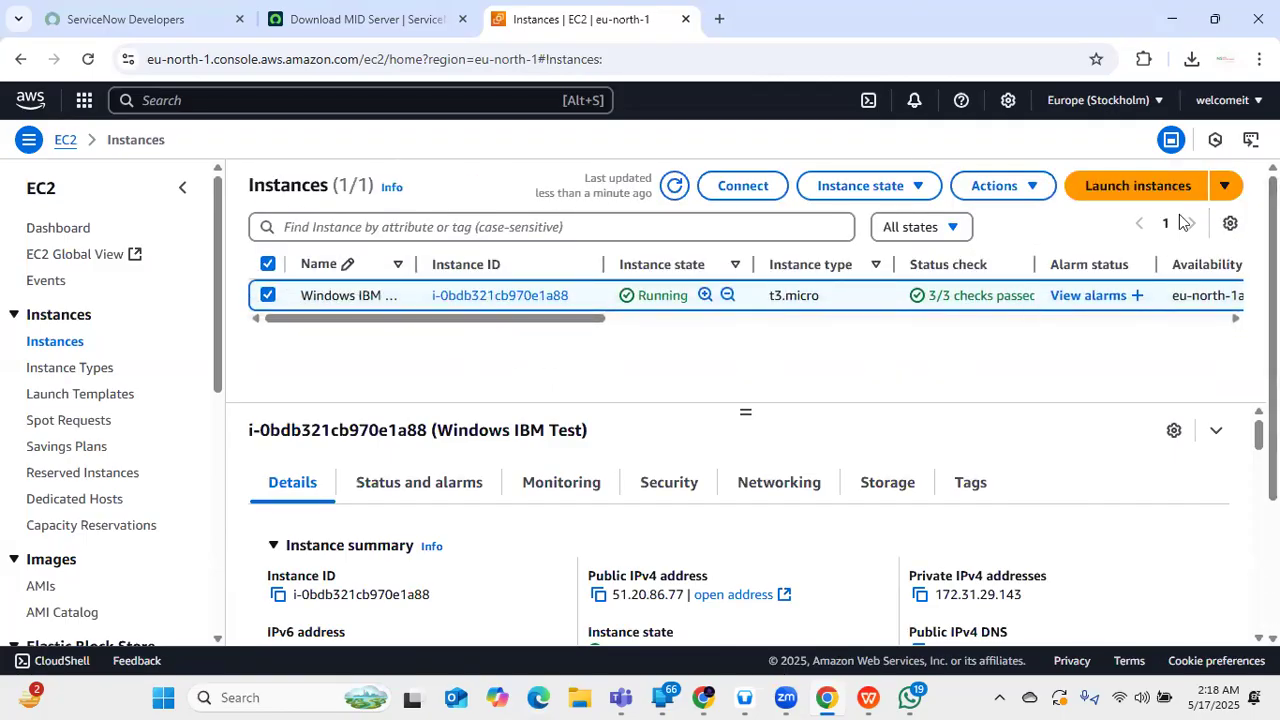
- Browse the EC2 Dashboard, Instance Types and Instances, glancing at the Actions and Launch menus without choosing
{"action": "left_click", "coordinate": [79, 237]}
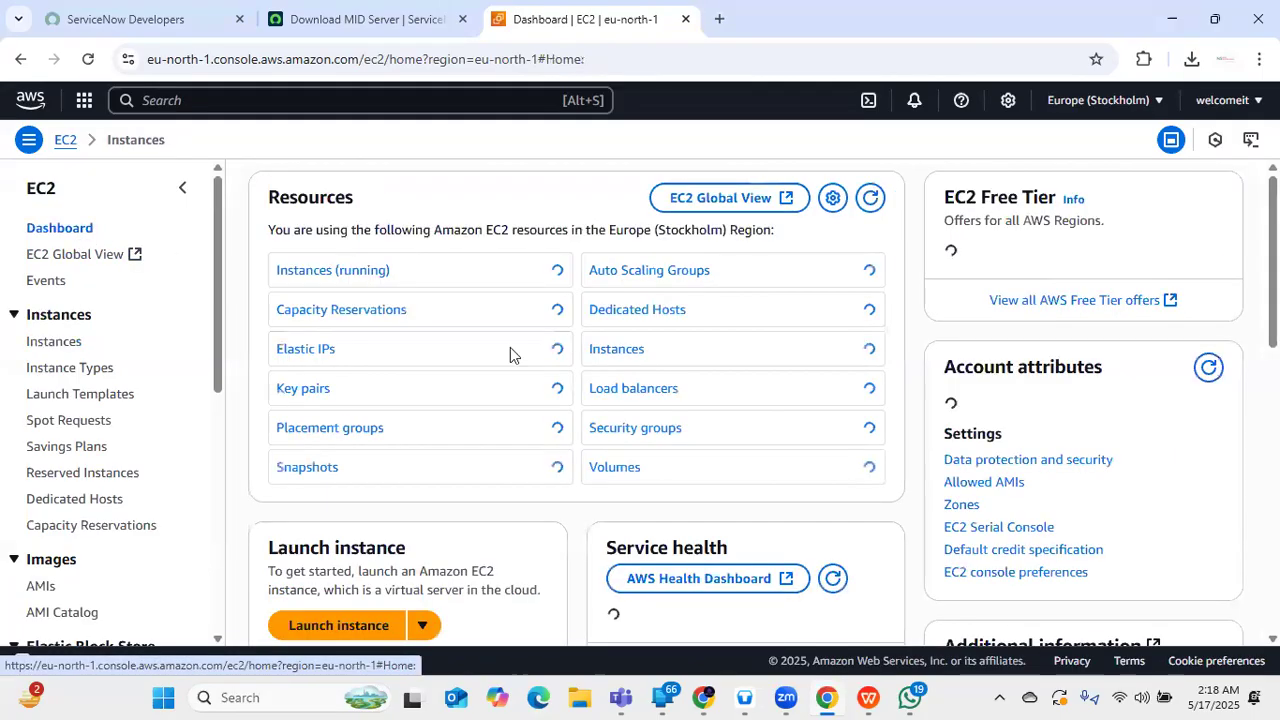
{"action": "scroll", "coordinate": [430, 432], "scroll_direction": "down", "scroll_amount": 2}
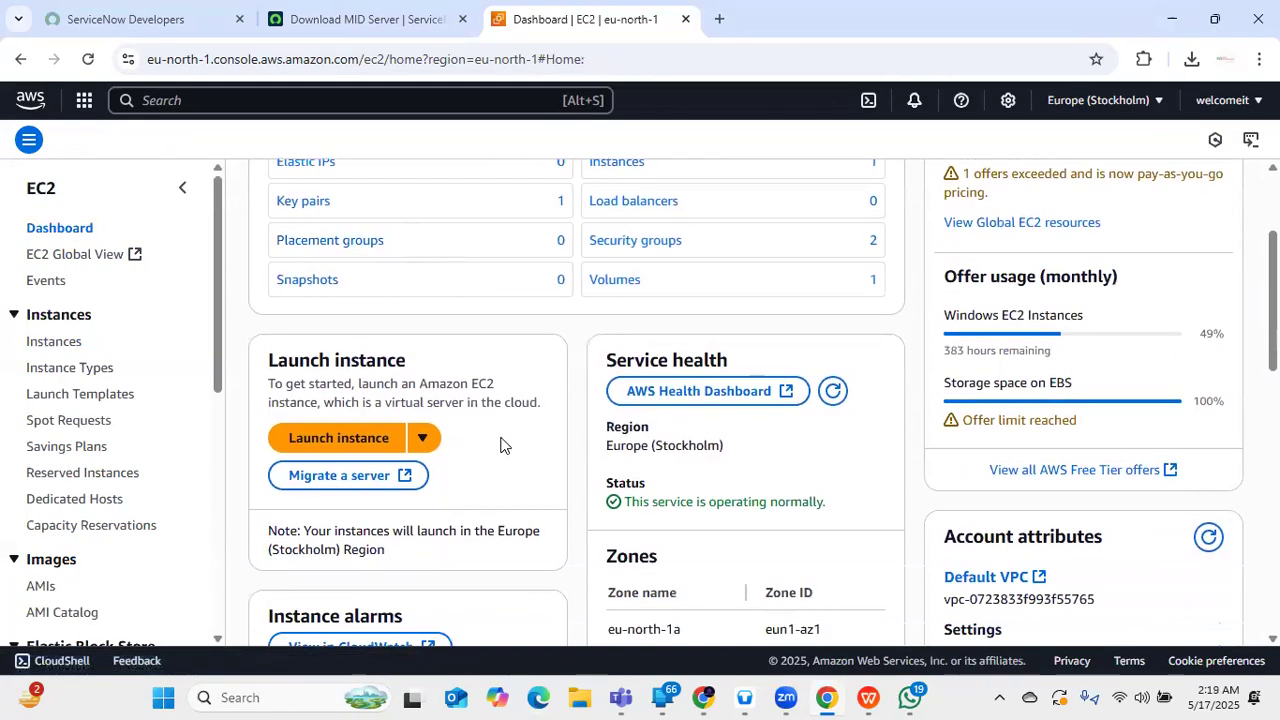
{"action": "scroll", "coordinate": [538, 460], "scroll_direction": "up", "scroll_amount": 2}
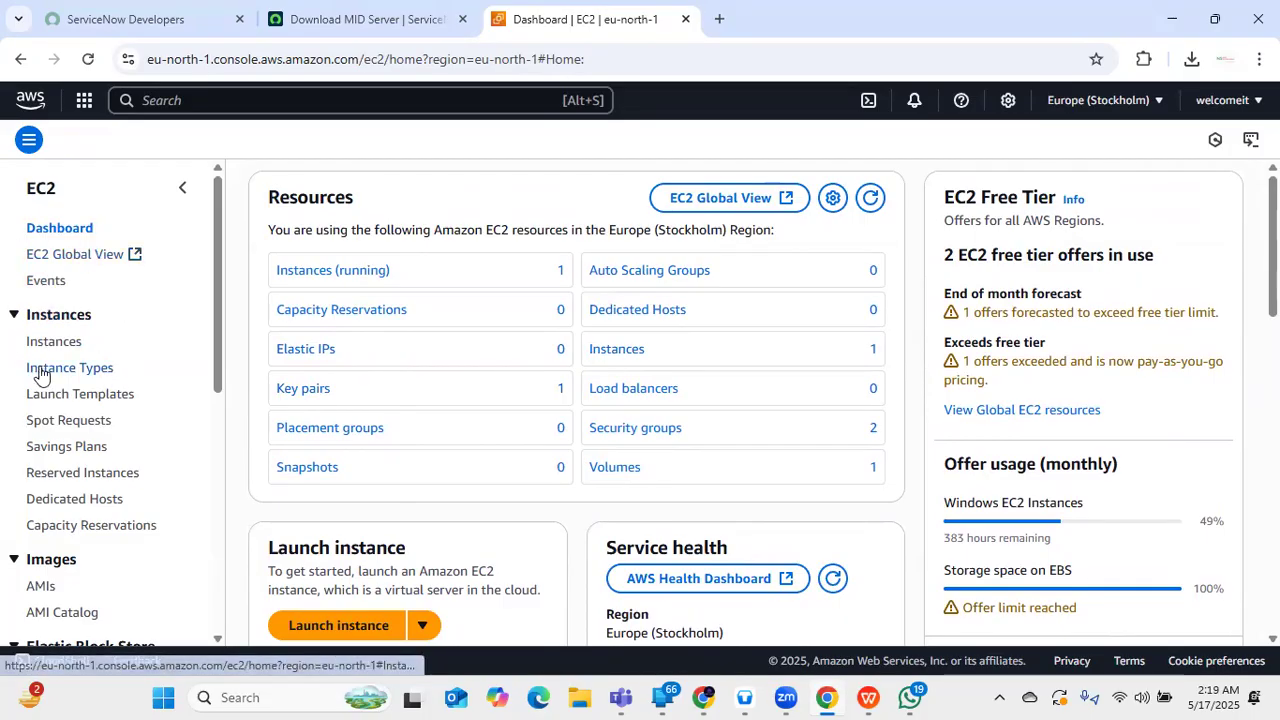
{"action": "left_click", "coordinate": [92, 372]}
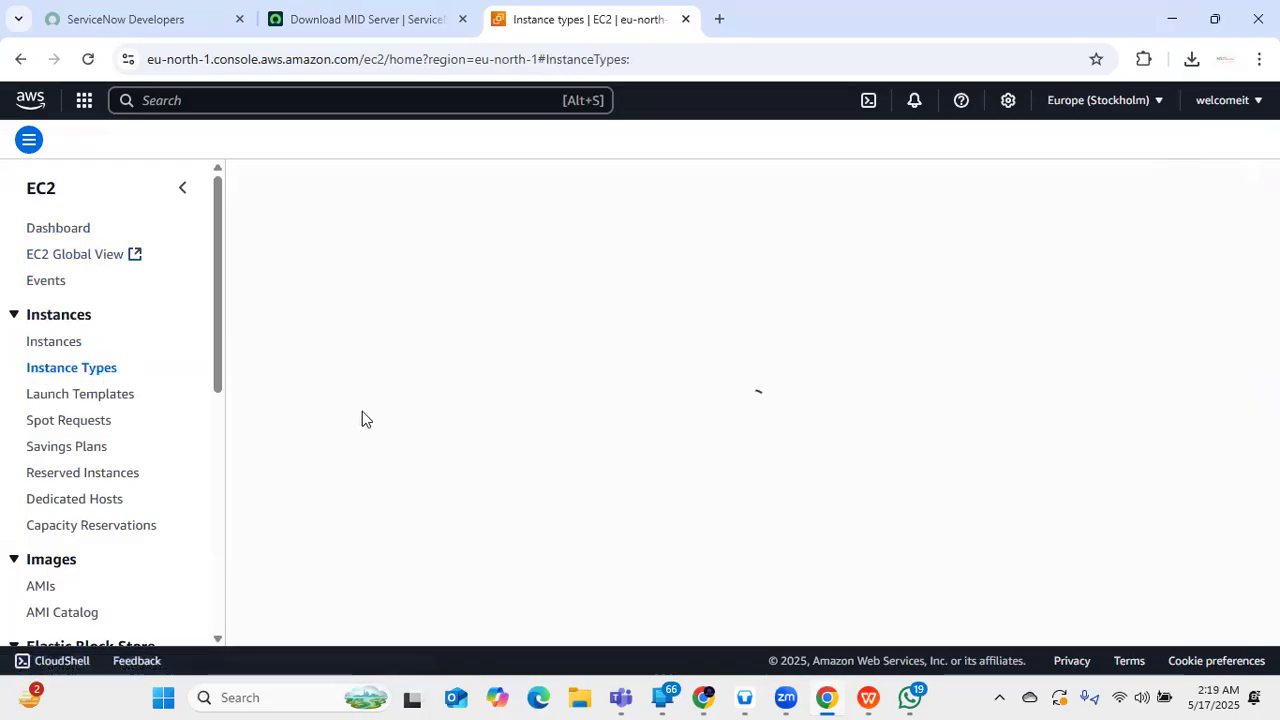
{"action": "left_click", "coordinate": [42, 343]}
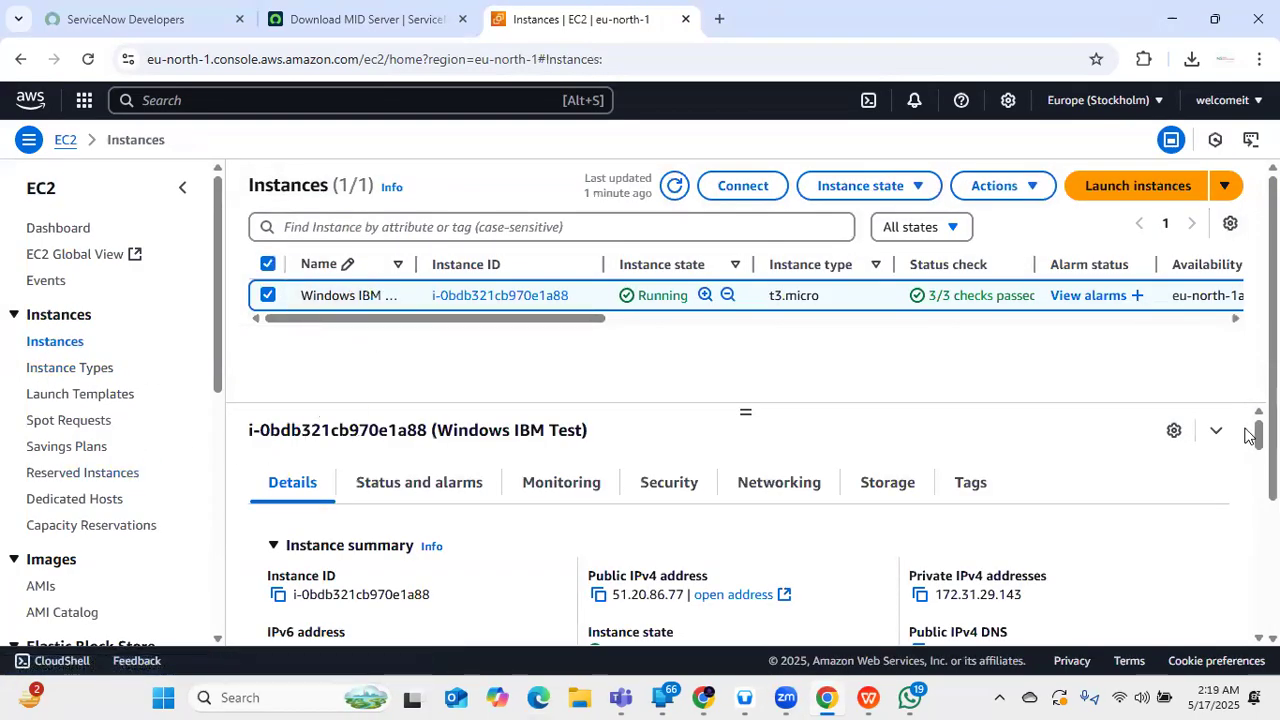
{"action": "left_click", "coordinate": [1000, 188]}
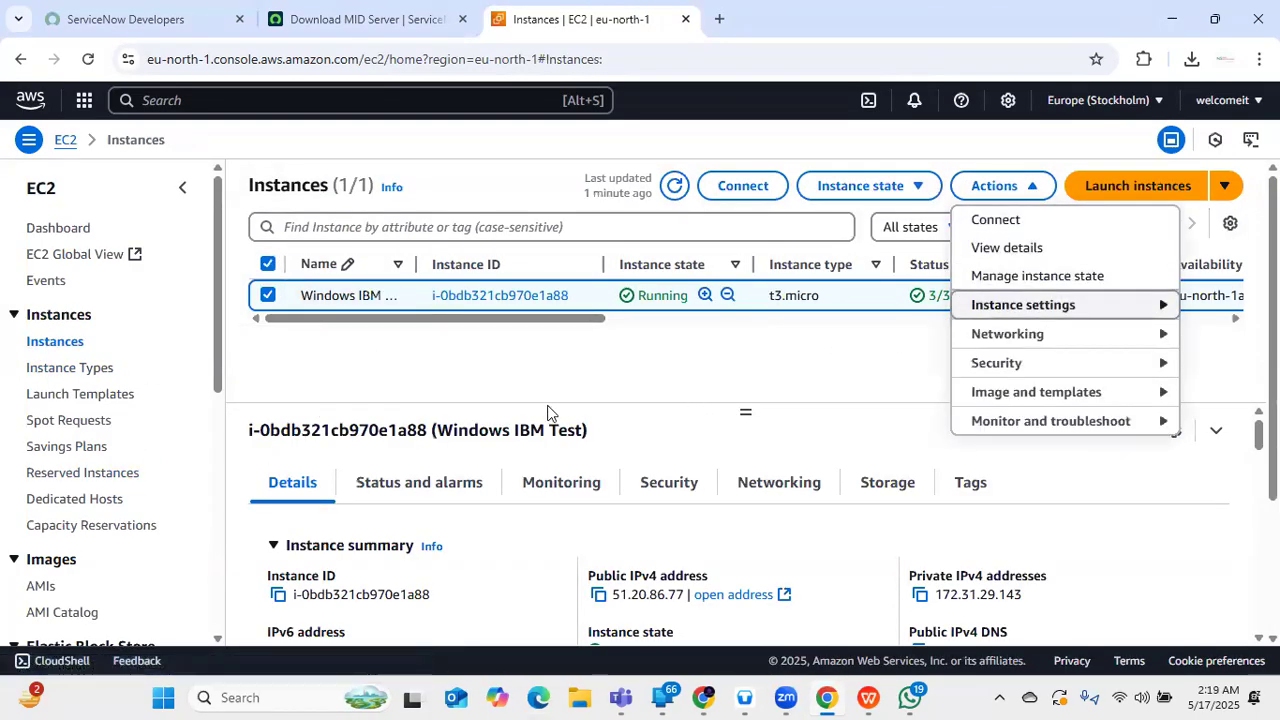
{"action": "left_click", "coordinate": [268, 296]}
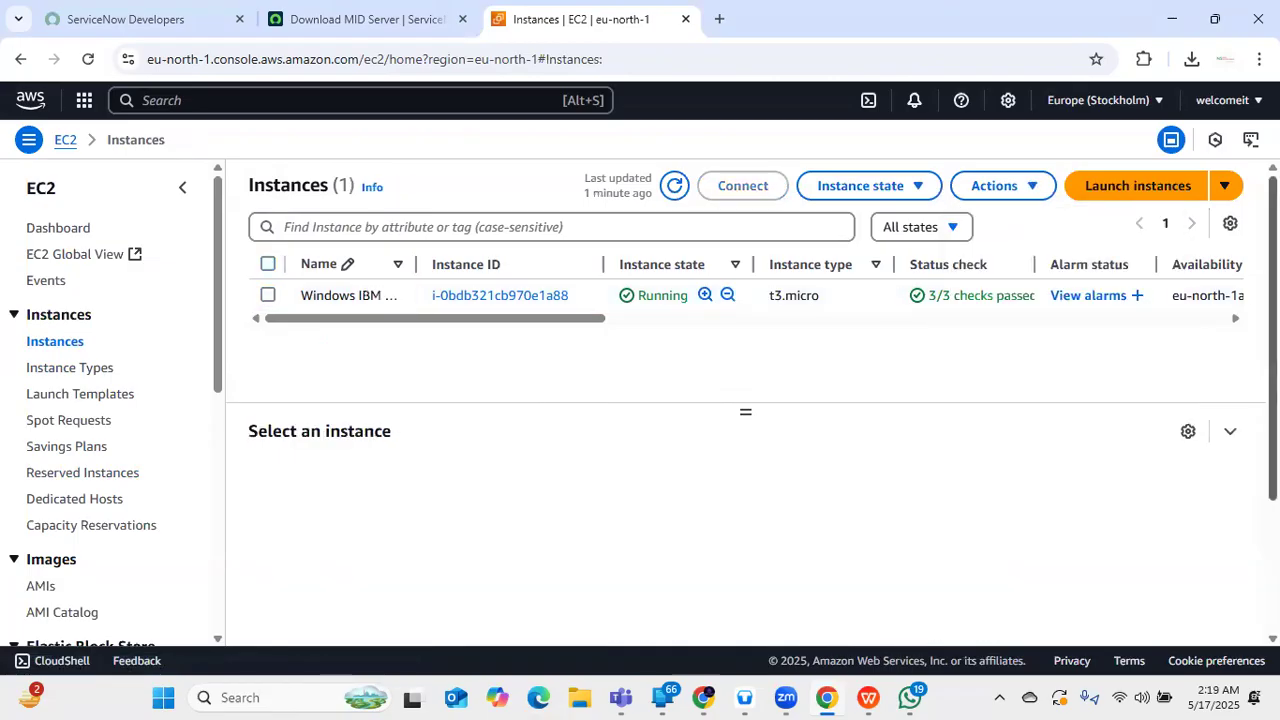
{"action": "left_click", "coordinate": [1224, 186]}
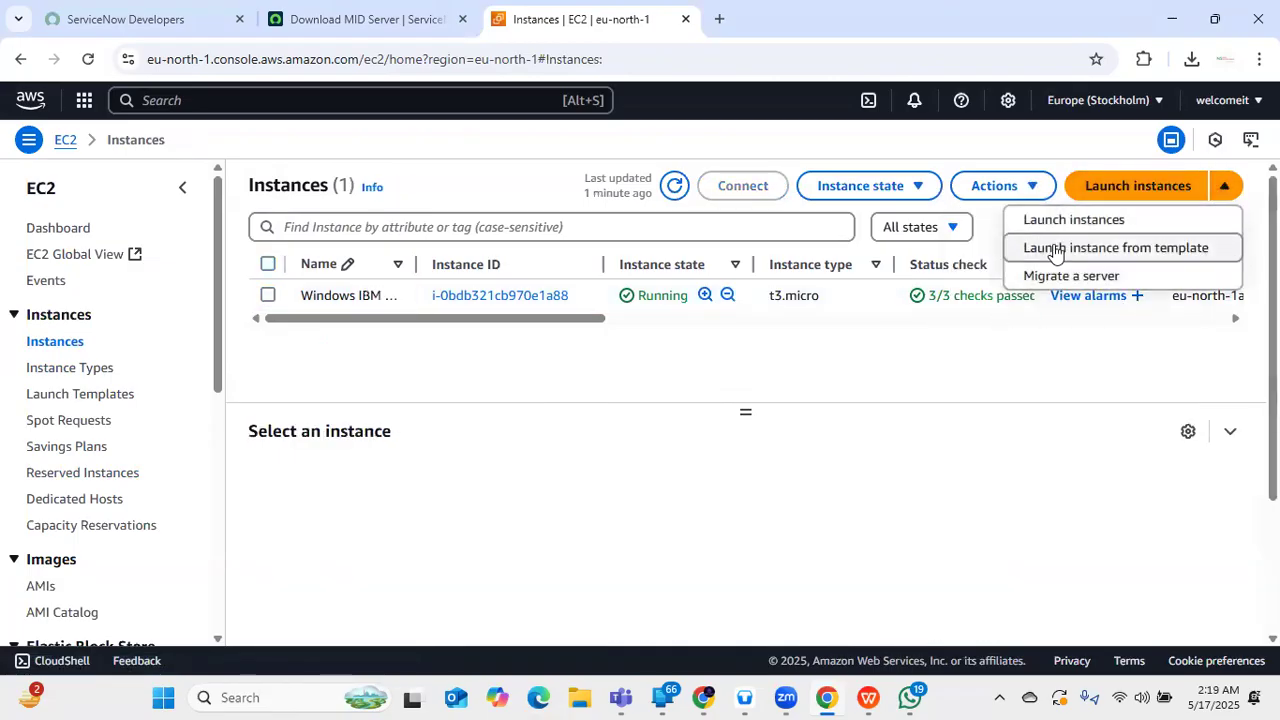
{"action": "left_click", "coordinate": [362, 490]}
{"action": "scroll", "coordinate": [141, 465], "scroll_direction": "down", "scroll_amount": 5}
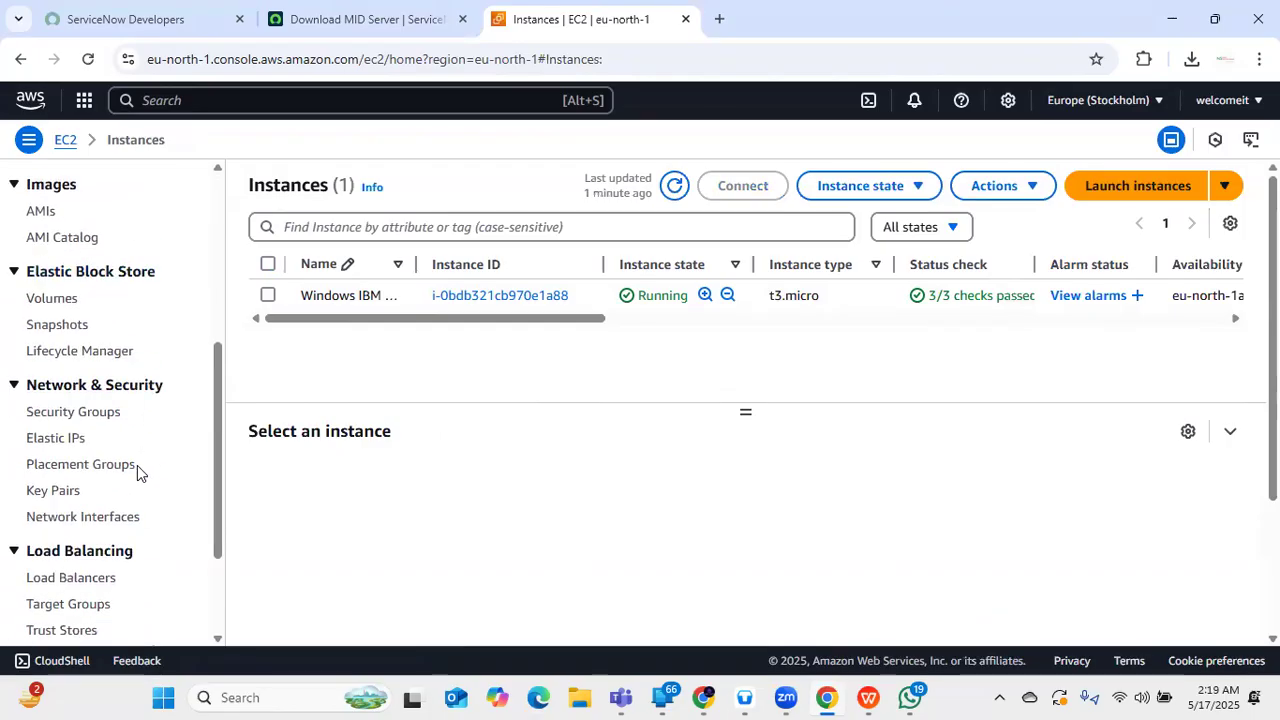
{"action": "scroll", "coordinate": [175, 475], "scroll_direction": "up", "scroll_amount": 10}
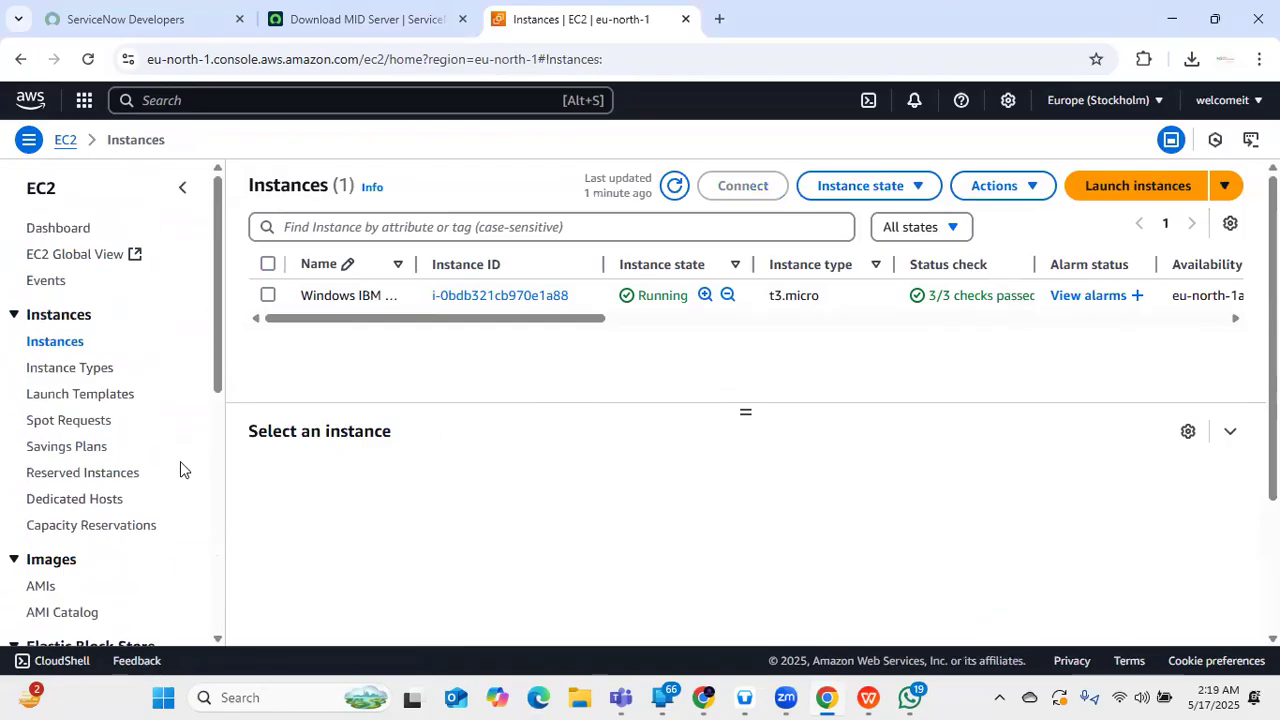
- Open EC2 Global View in a new tab, look it over, and return to the Instances tab
{"action": "left_click", "coordinate": [127, 257]}
{"action": "left_click", "coordinate": [557, 10]}
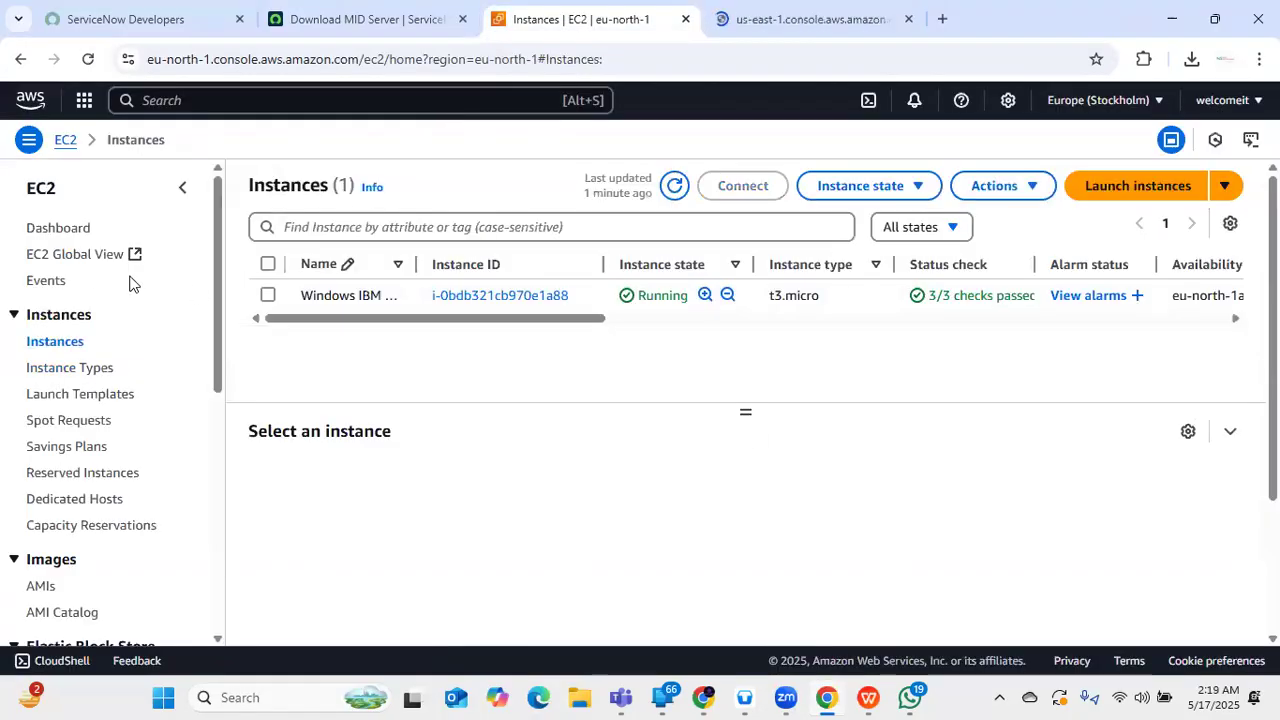
{"action": "left_click", "coordinate": [183, 192]}
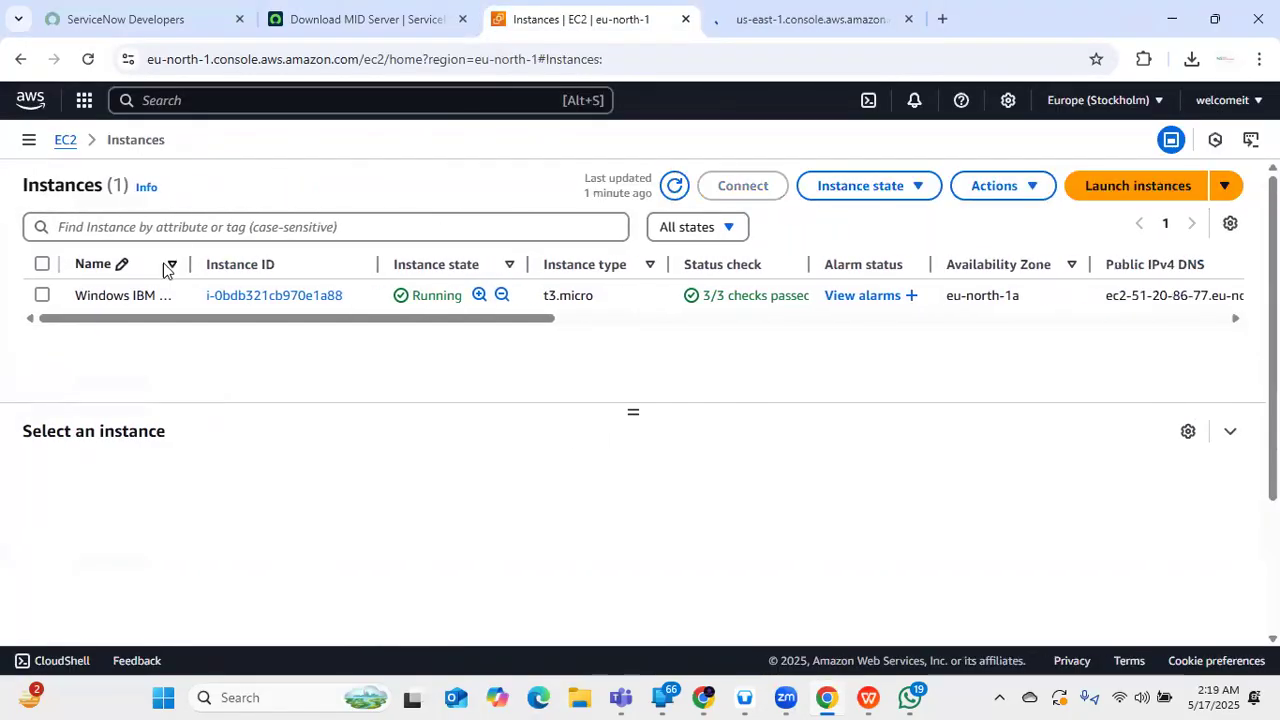
{"action": "left_click", "coordinate": [30, 141]}
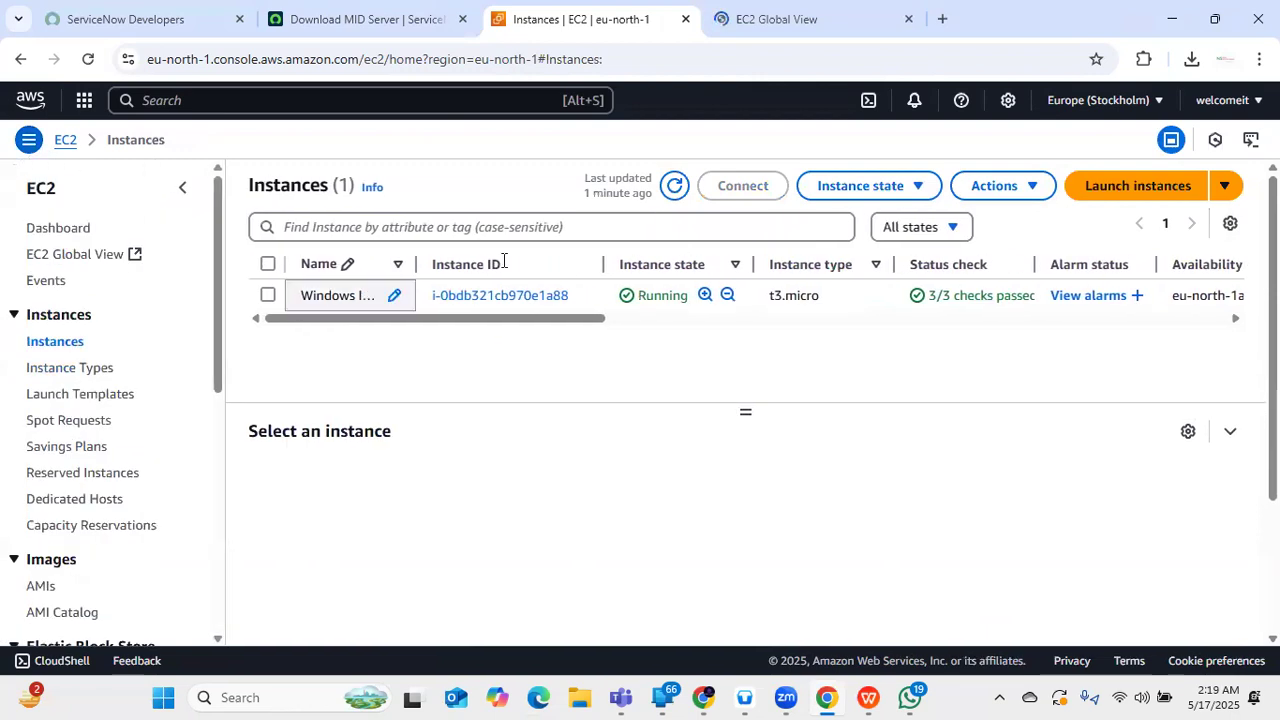
{"action": "left_click", "coordinate": [758, 14]}
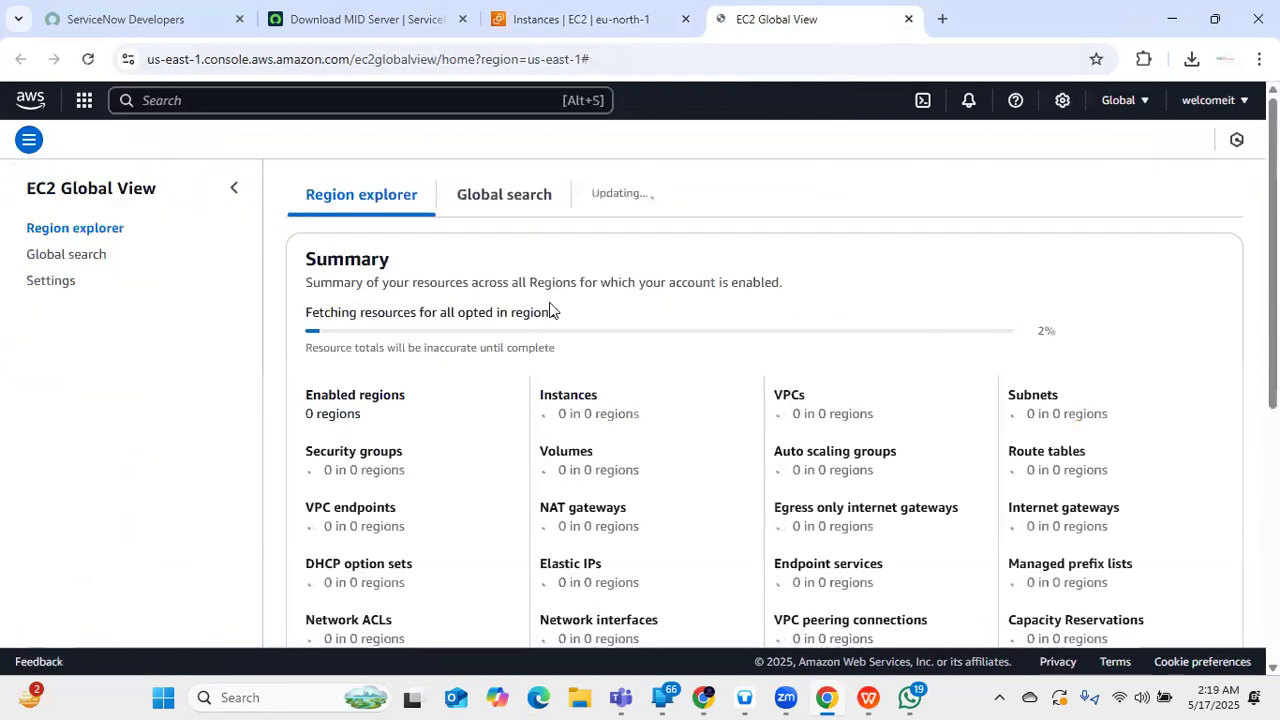
{"action": "scroll", "coordinate": [330, 355], "scroll_direction": "down", "scroll_amount": 4}
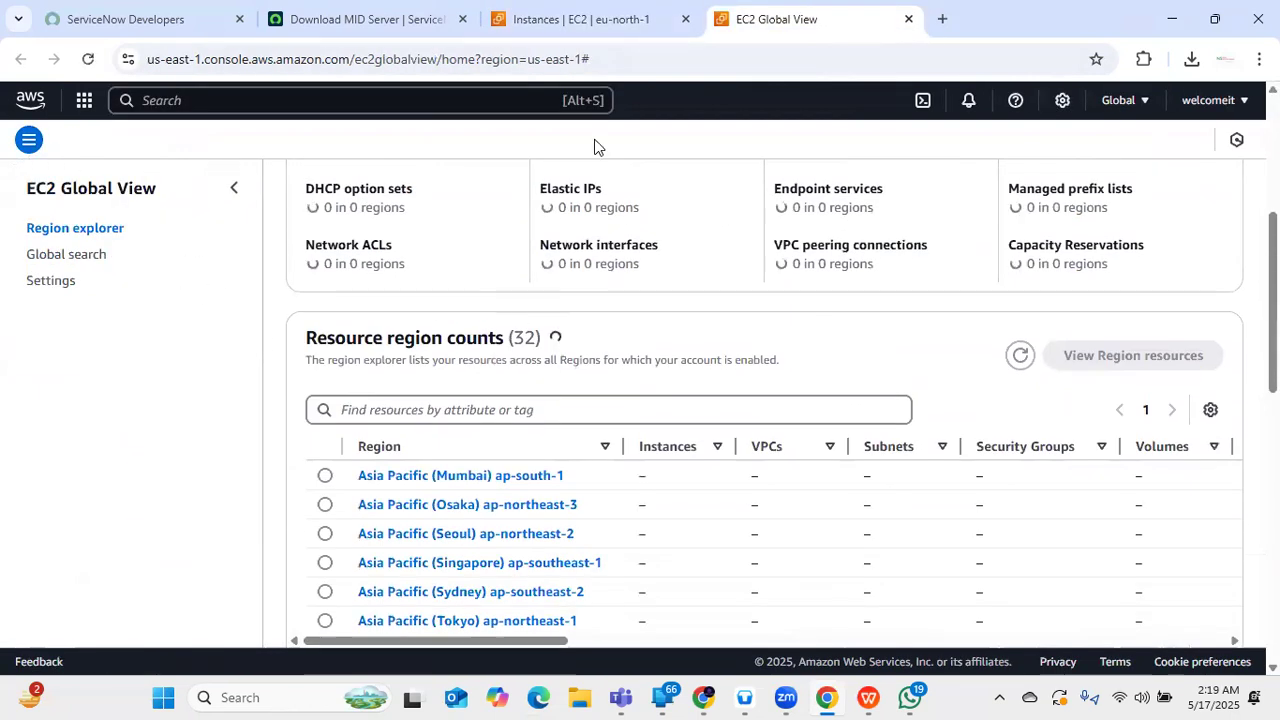
{"action": "left_click", "coordinate": [628, 20]}
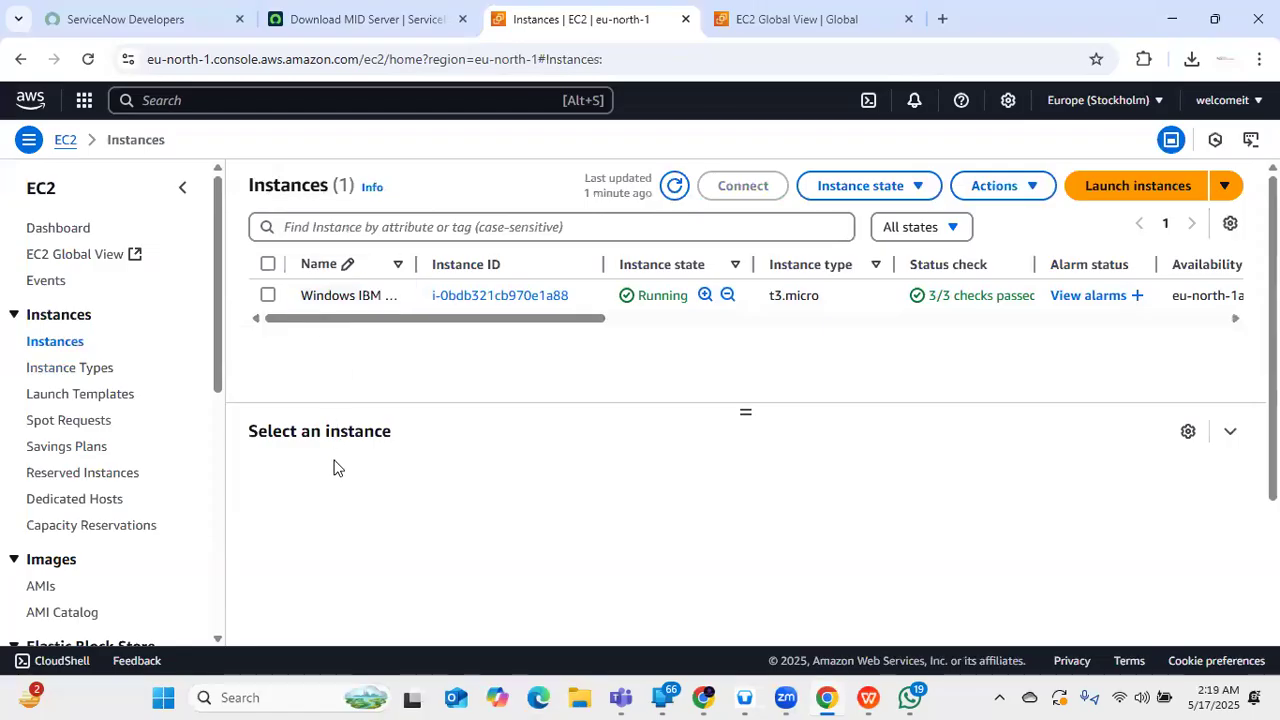
- Select Windows IBM Test, review its Instance state options and table columns, then open Connect
{"action": "left_click", "coordinate": [342, 304]}
{"action": "scroll", "coordinate": [477, 376], "scroll_direction": "down", "scroll_amount": 3}
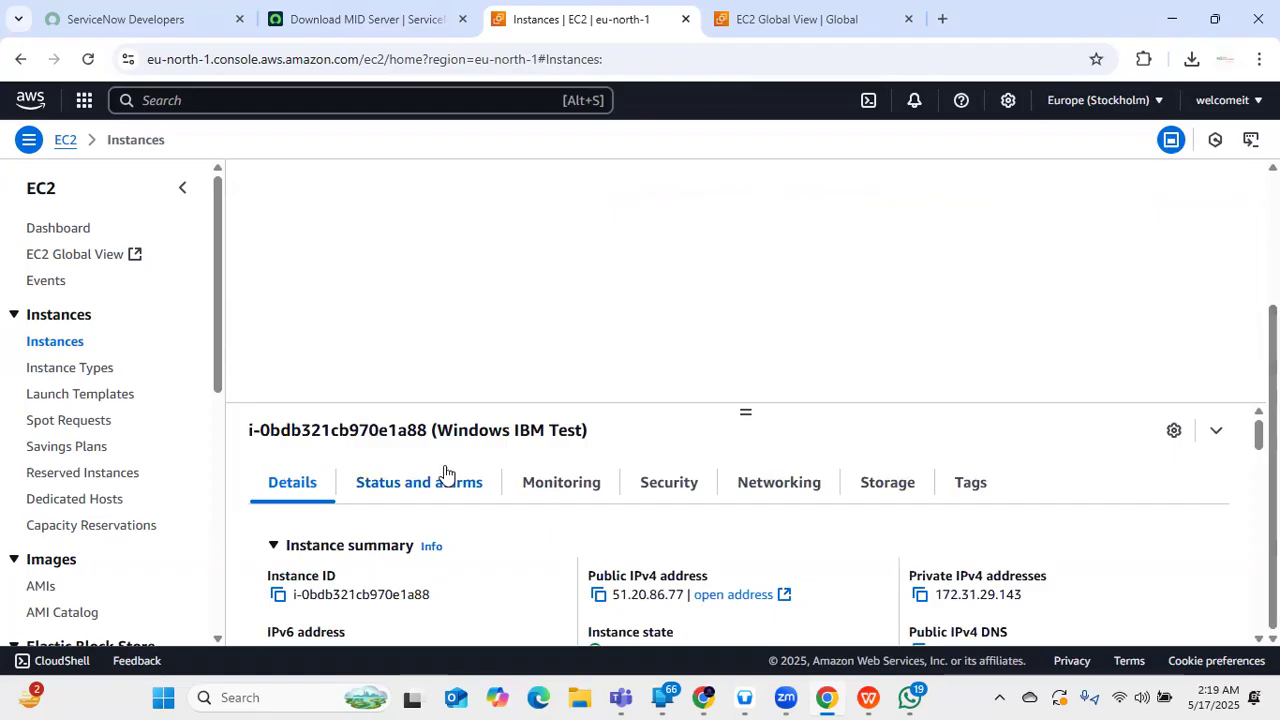
{"action": "scroll", "coordinate": [443, 490], "scroll_direction": "down", "scroll_amount": 5}
{"action": "scroll", "coordinate": [453, 513], "scroll_direction": "up", "scroll_amount": 5}
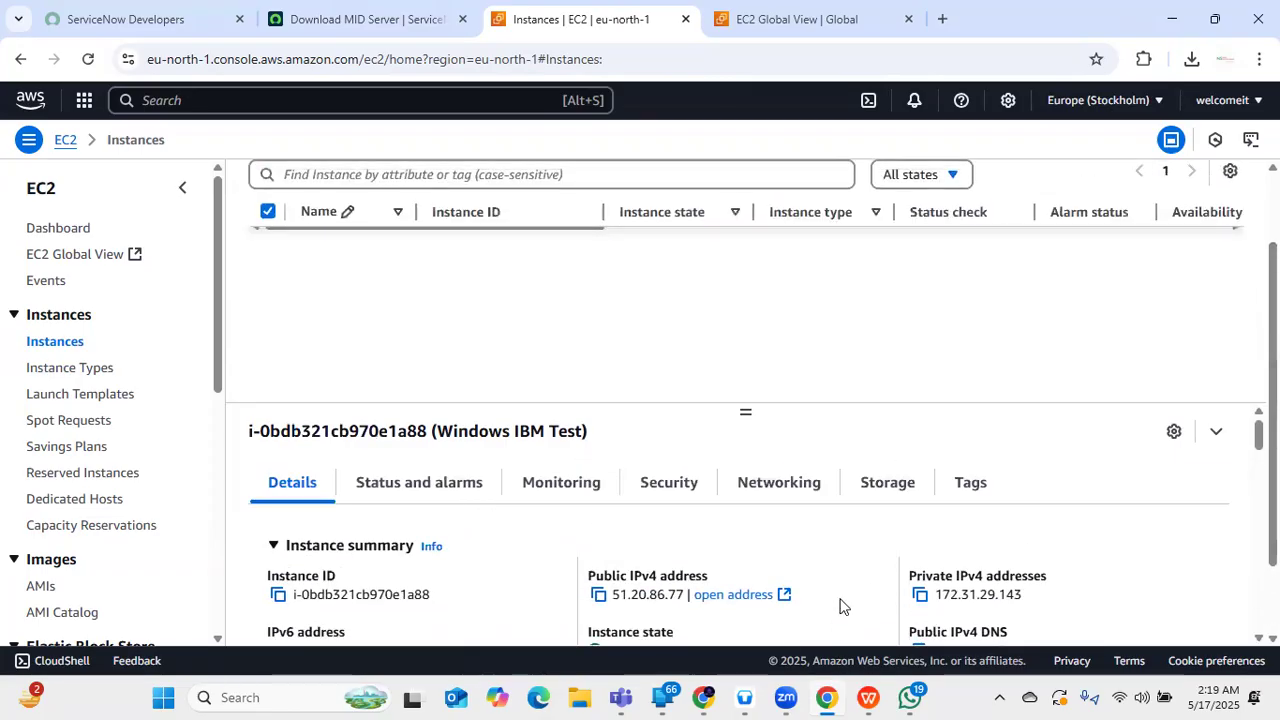
{"action": "scroll", "coordinate": [345, 325], "scroll_direction": "up", "scroll_amount": 3}
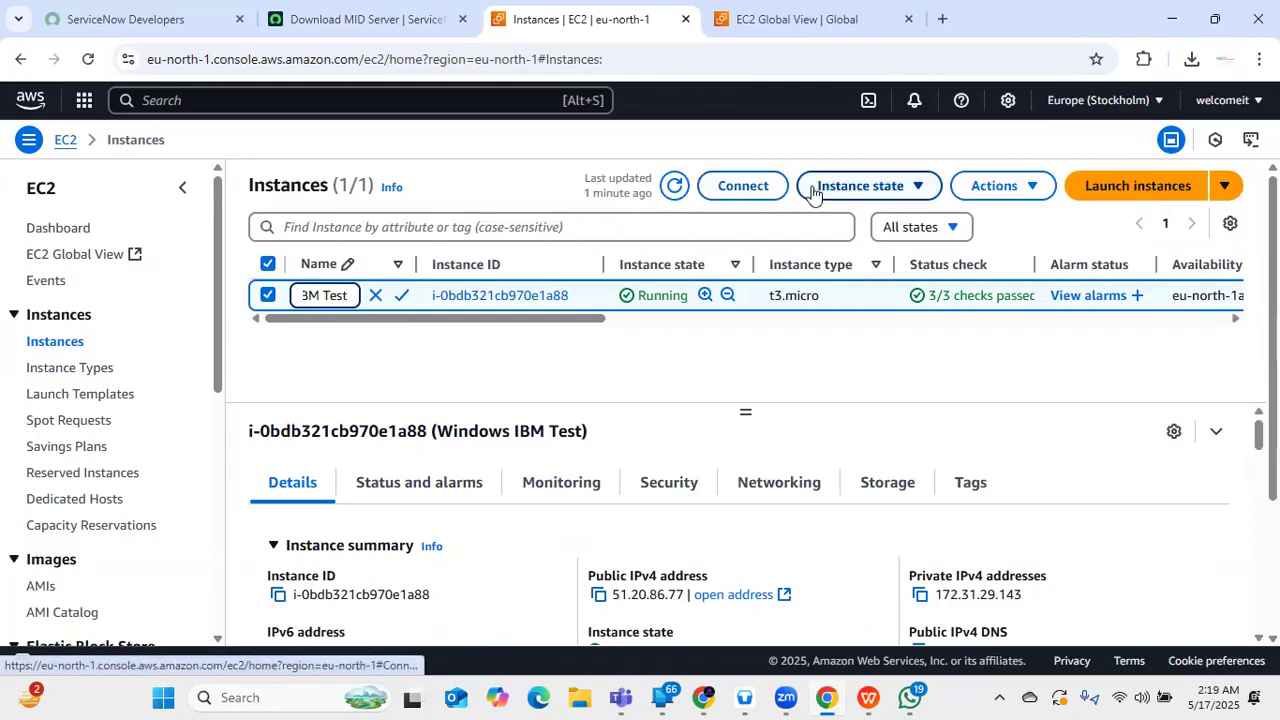
{"action": "left_click", "coordinate": [858, 188]}
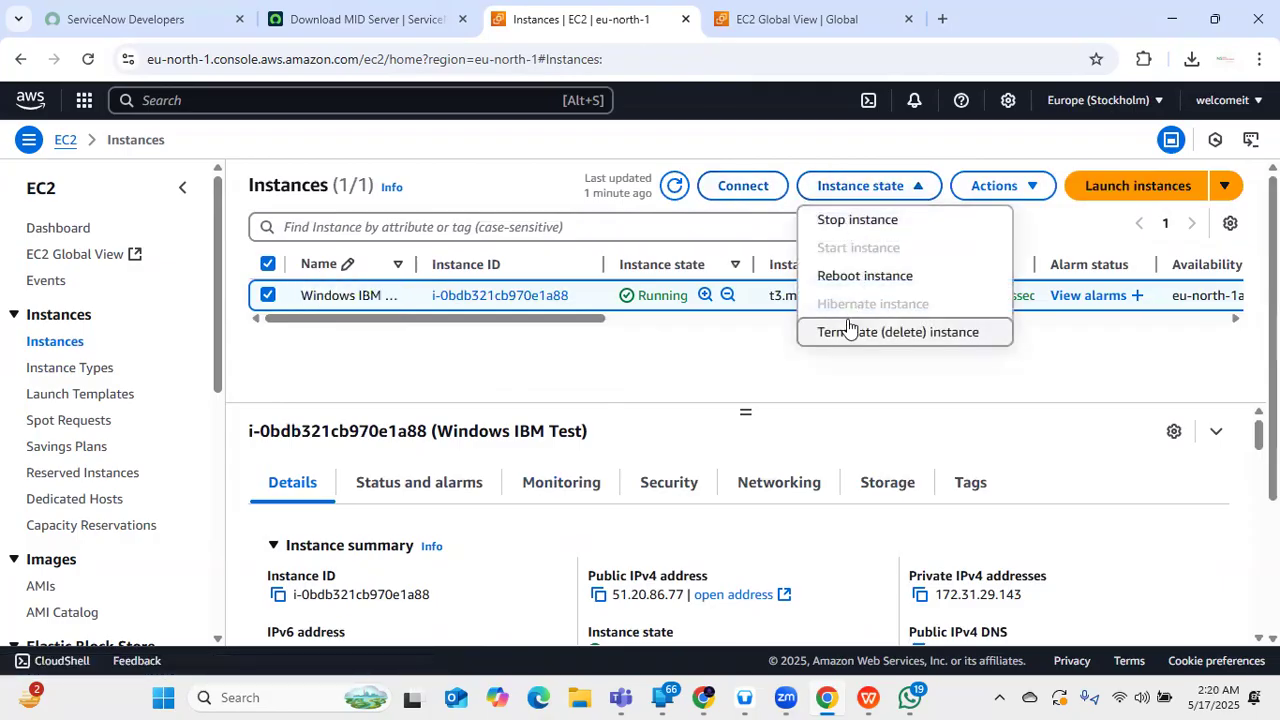
{"action": "left_click", "coordinate": [700, 360]}
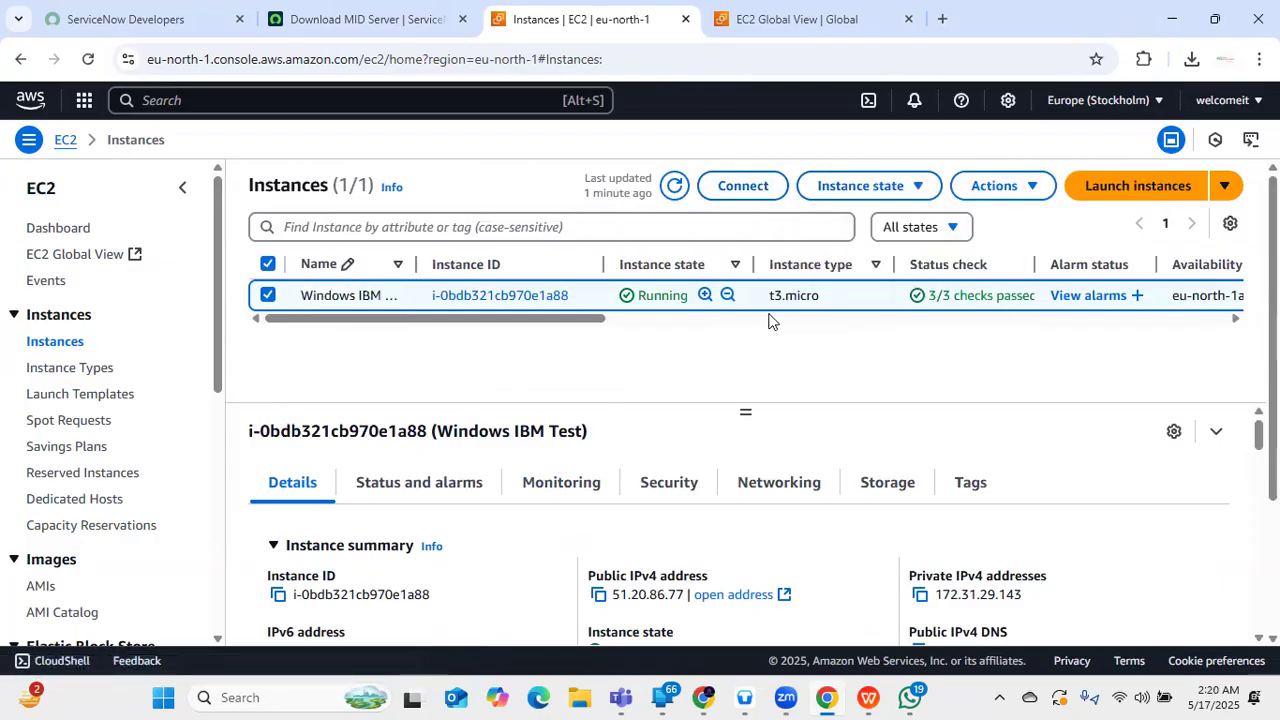
{"action": "left_click_drag", "start_coordinate": [590, 323], "coordinate": [1226, 386]}
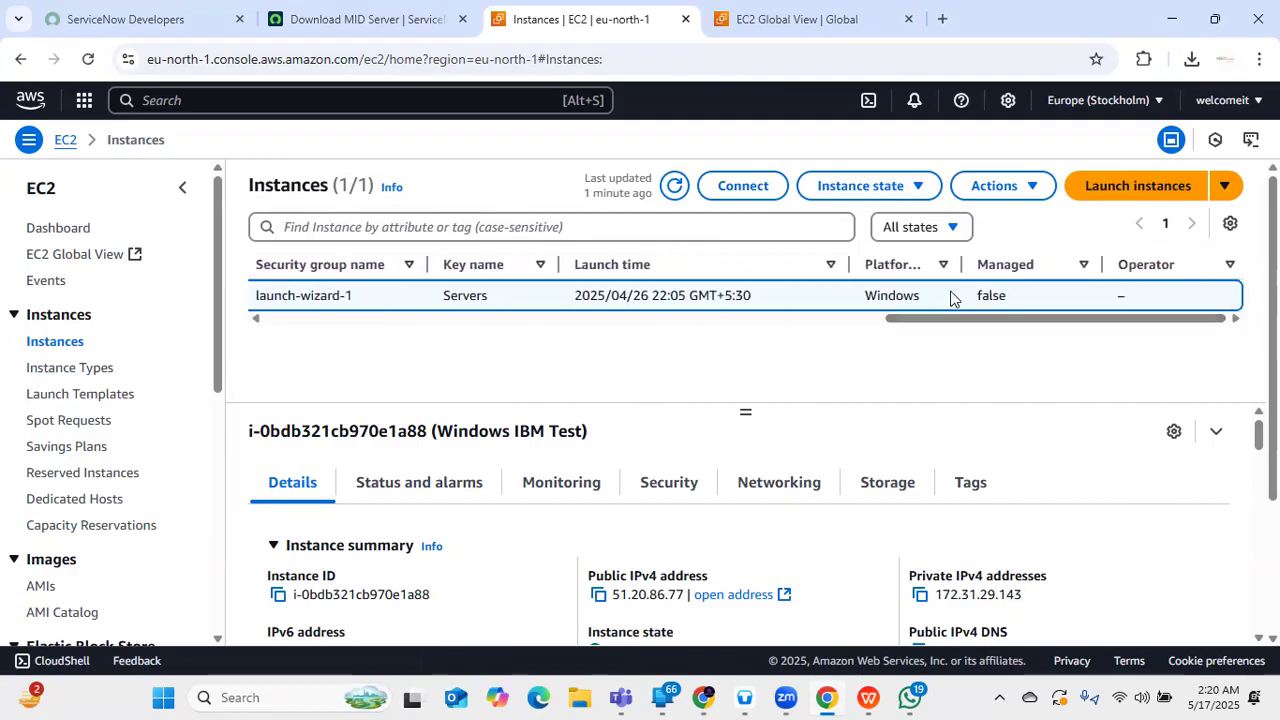
{"action": "left_click", "coordinate": [762, 187]}
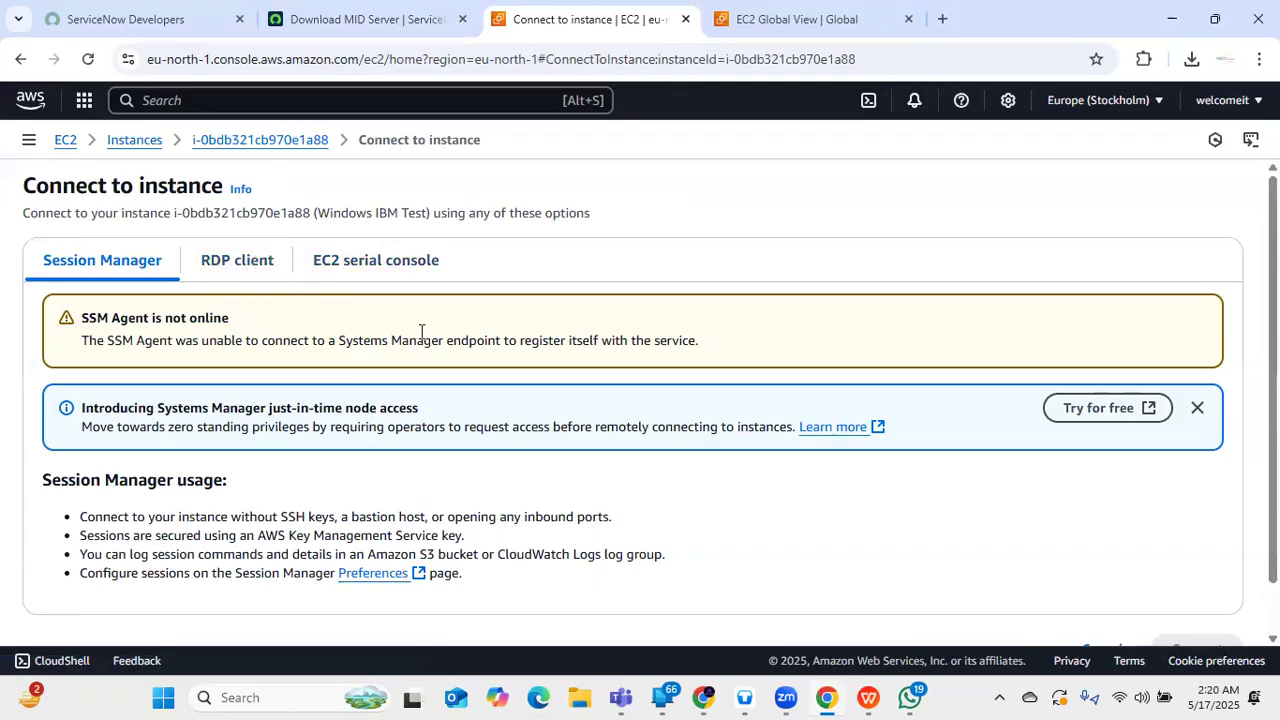
- Download the RDP file, connect with 'Don't ask again' ticked, then go to Get password
{"action": "scroll", "coordinate": [354, 400], "scroll_direction": "down", "scroll_amount": 1}
{"action": "left_click", "coordinate": [270, 210]}
{"action": "scroll", "coordinate": [422, 559], "scroll_direction": "down", "scroll_amount": 2}
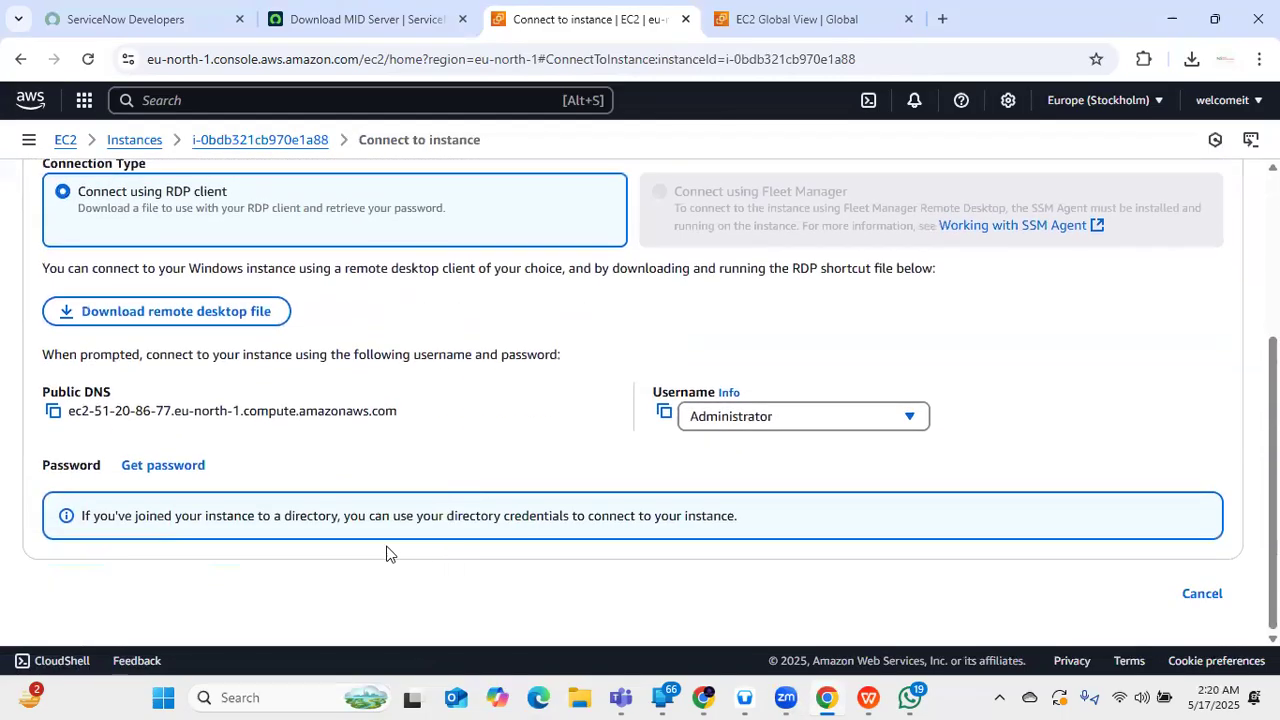
{"action": "left_click", "coordinate": [218, 312]}
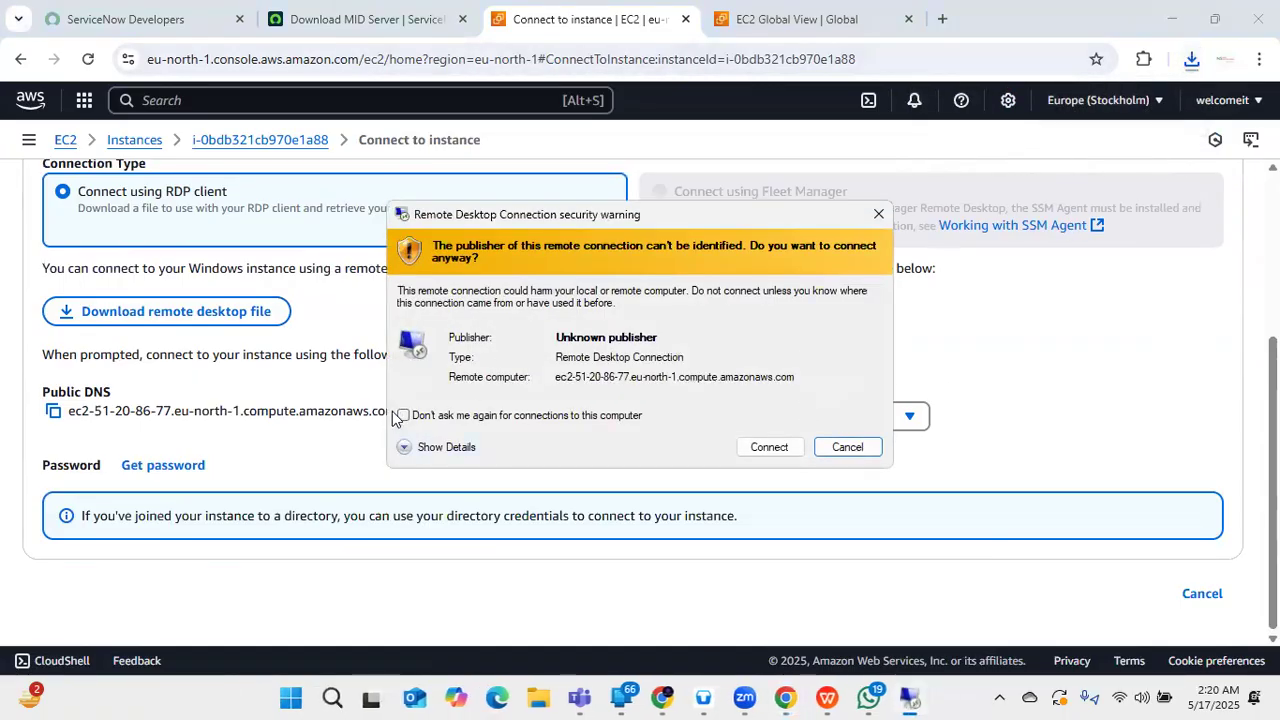
{"action": "left_click", "coordinate": [403, 416]}
{"action": "left_click", "coordinate": [785, 449]}
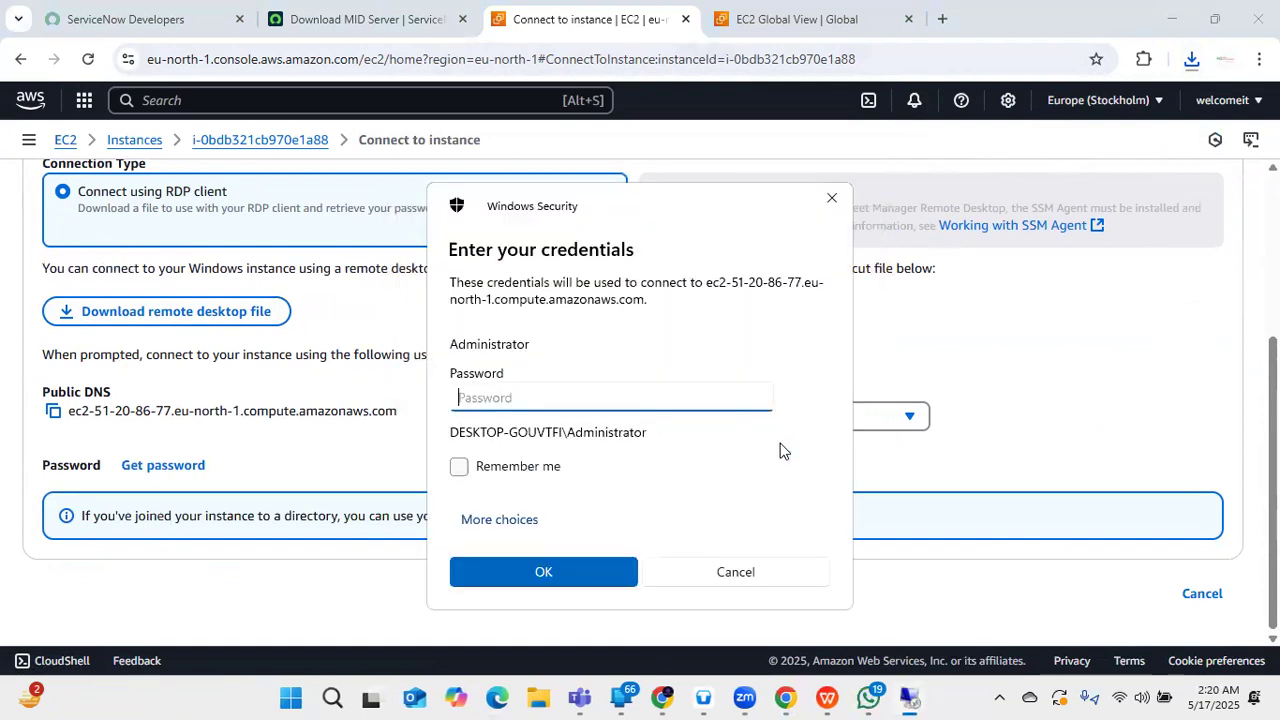
{"action": "left_click", "coordinate": [163, 465]}
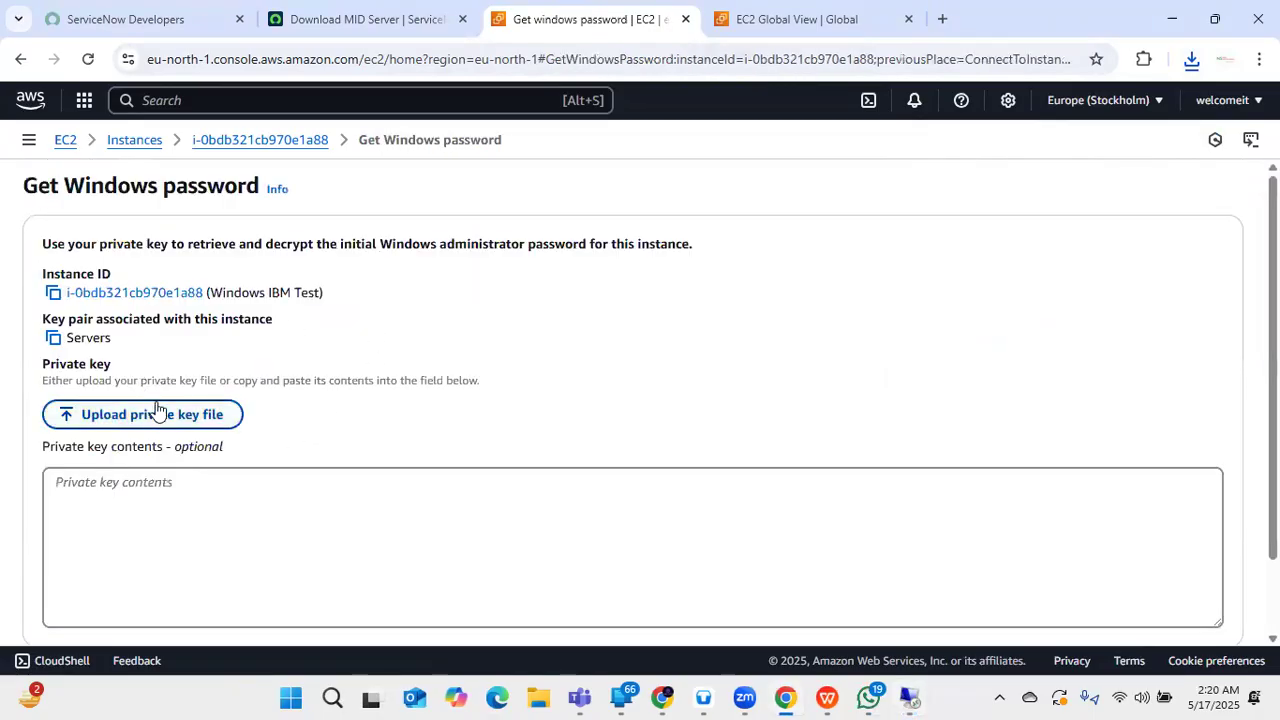
- Upload the Servers.pem key from Downloads and decrypt the Windows Administrator password
{"action": "scroll", "coordinate": [155, 410], "scroll_direction": "down", "scroll_amount": 1}
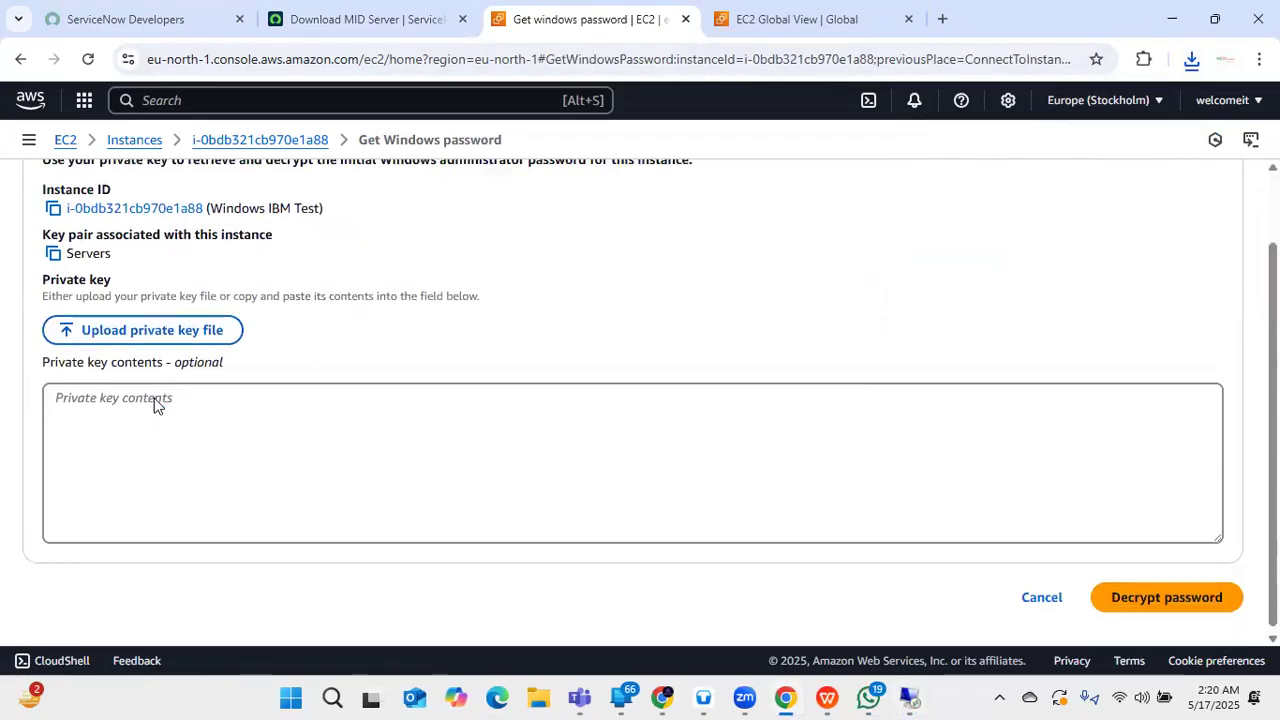
{"action": "left_click", "coordinate": [160, 336]}
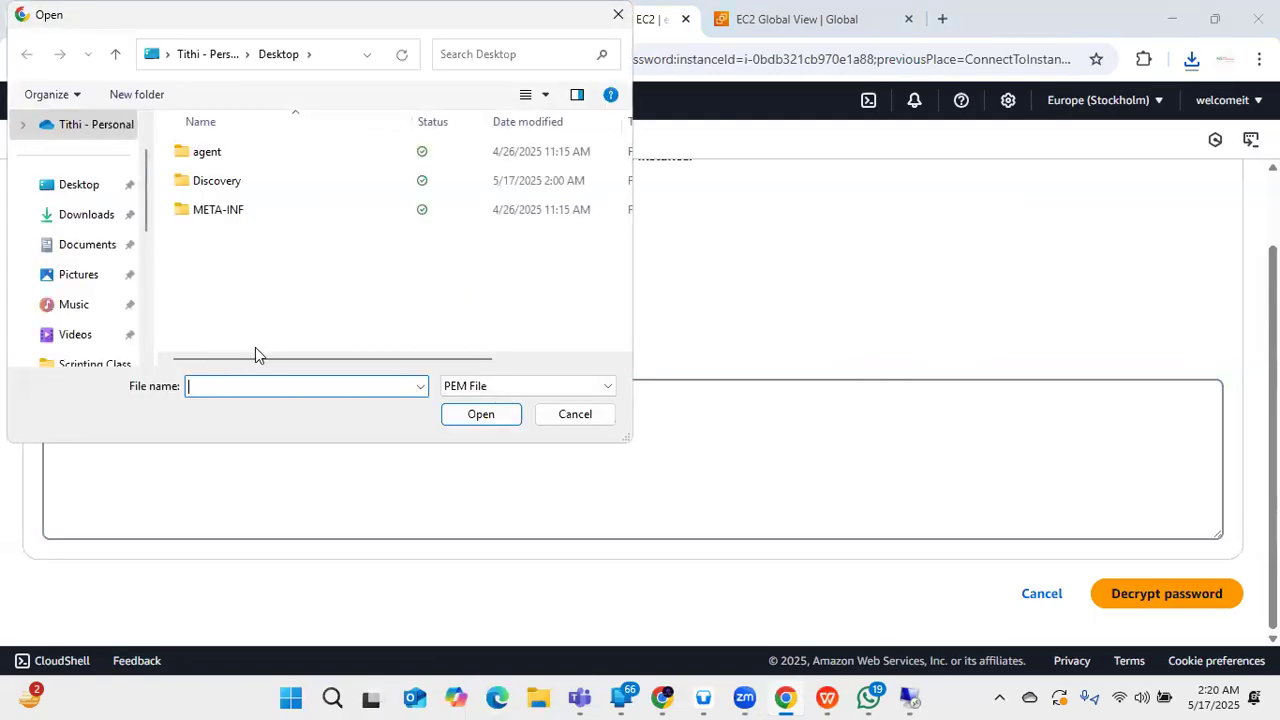
{"action": "left_click", "coordinate": [86, 216]}
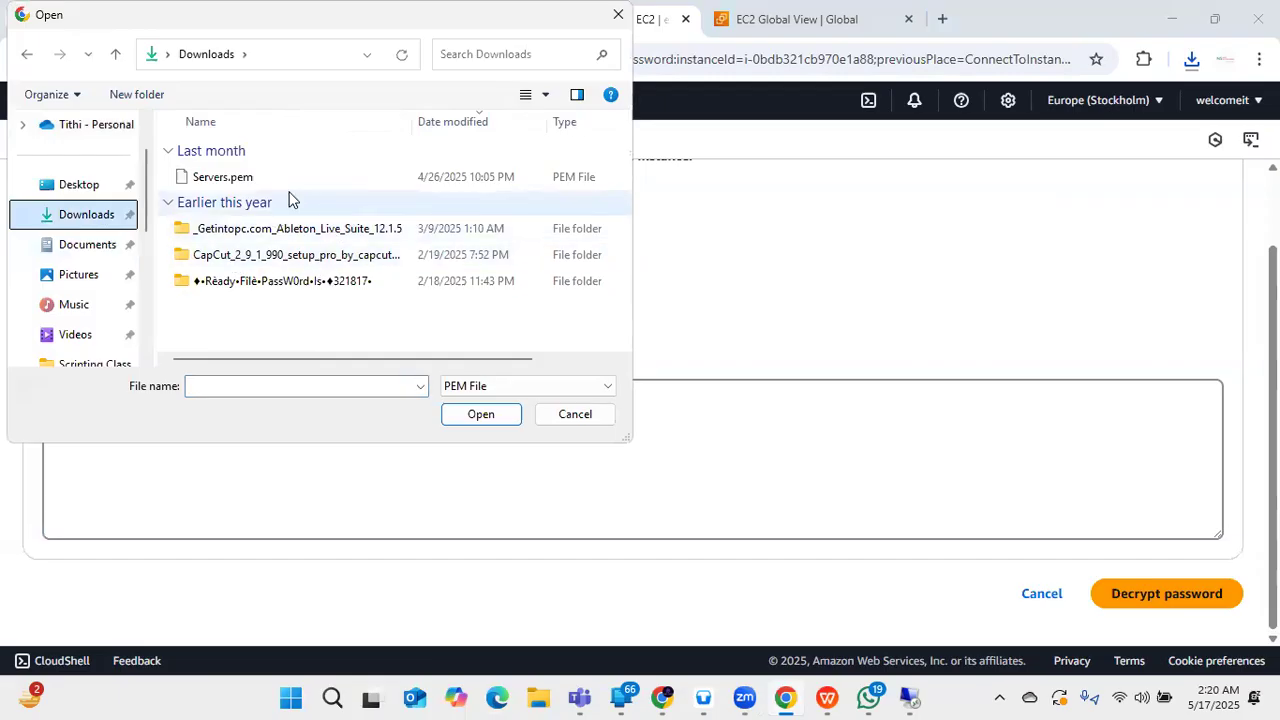
{"action": "double_click", "coordinate": [337, 184]}
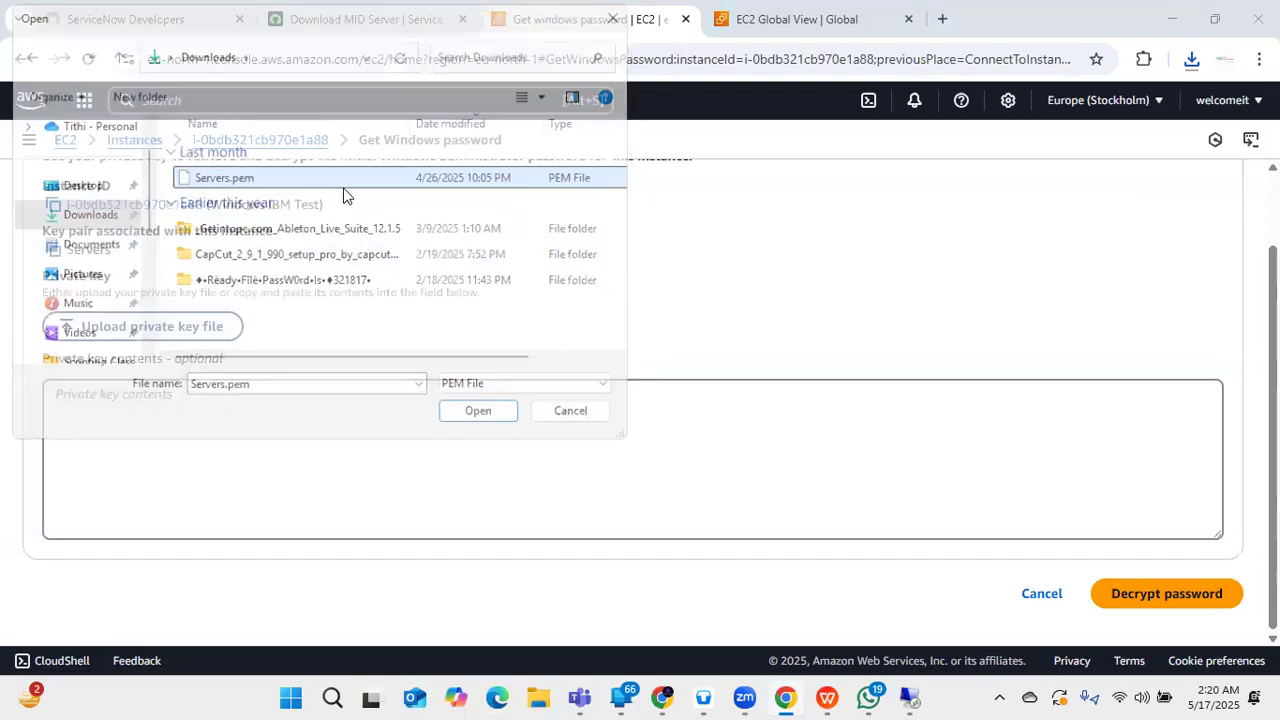
{"action": "scroll", "coordinate": [489, 410], "scroll_direction": "down", "scroll_amount": 1}
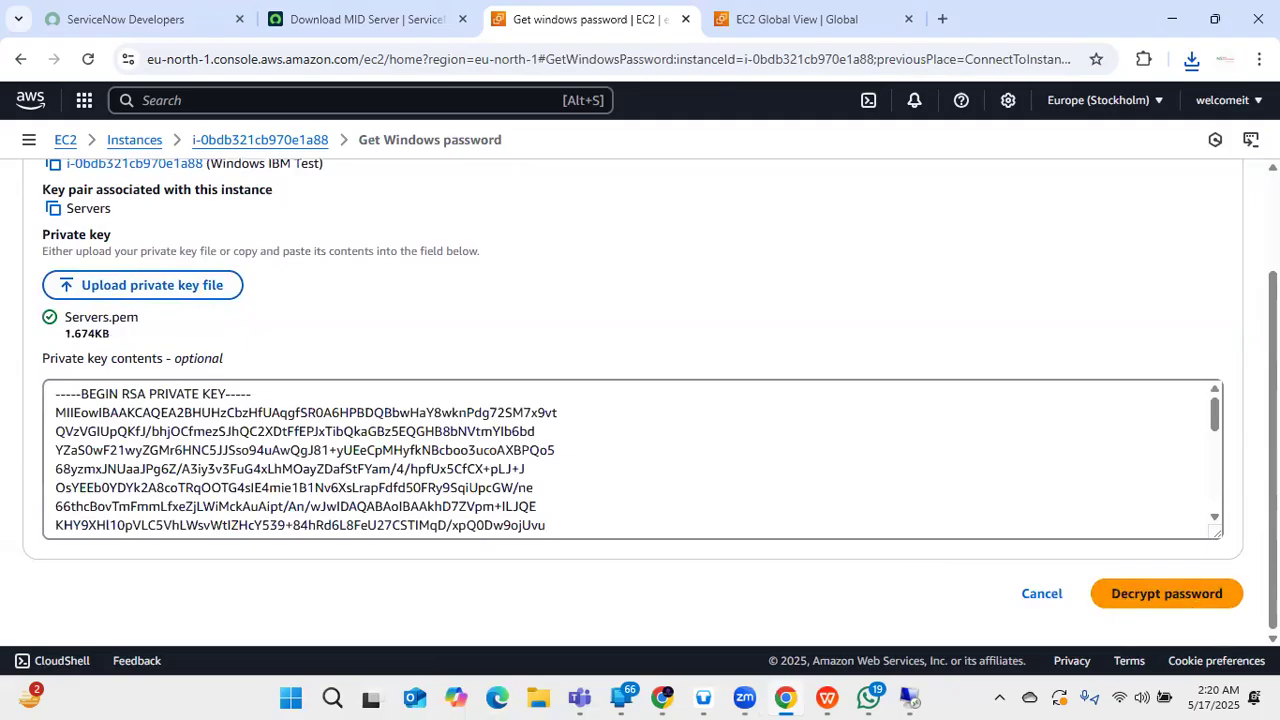
{"action": "left_click", "coordinate": [1188, 600]}
- Copy the decrypted password and relaunch the remote desktop login prompt
{"action": "scroll", "coordinate": [611, 536], "scroll_direction": "down", "scroll_amount": 2}
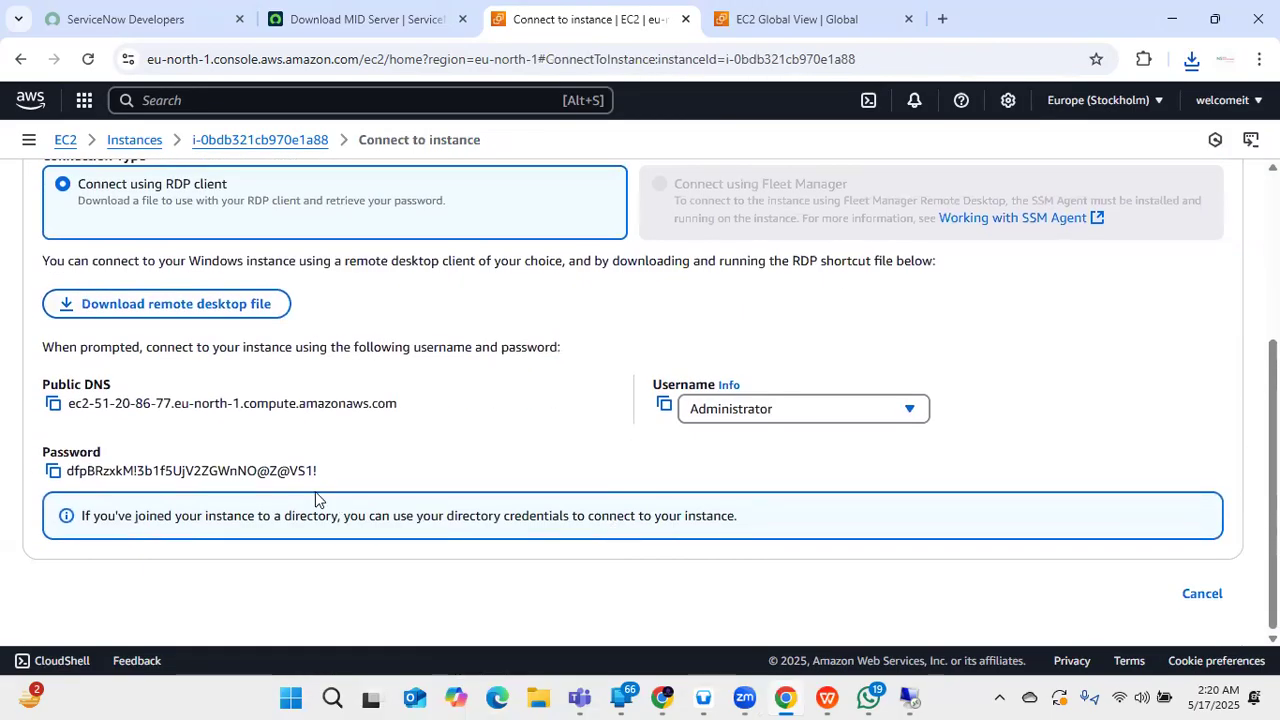
{"action": "left_click", "coordinate": [54, 472]}
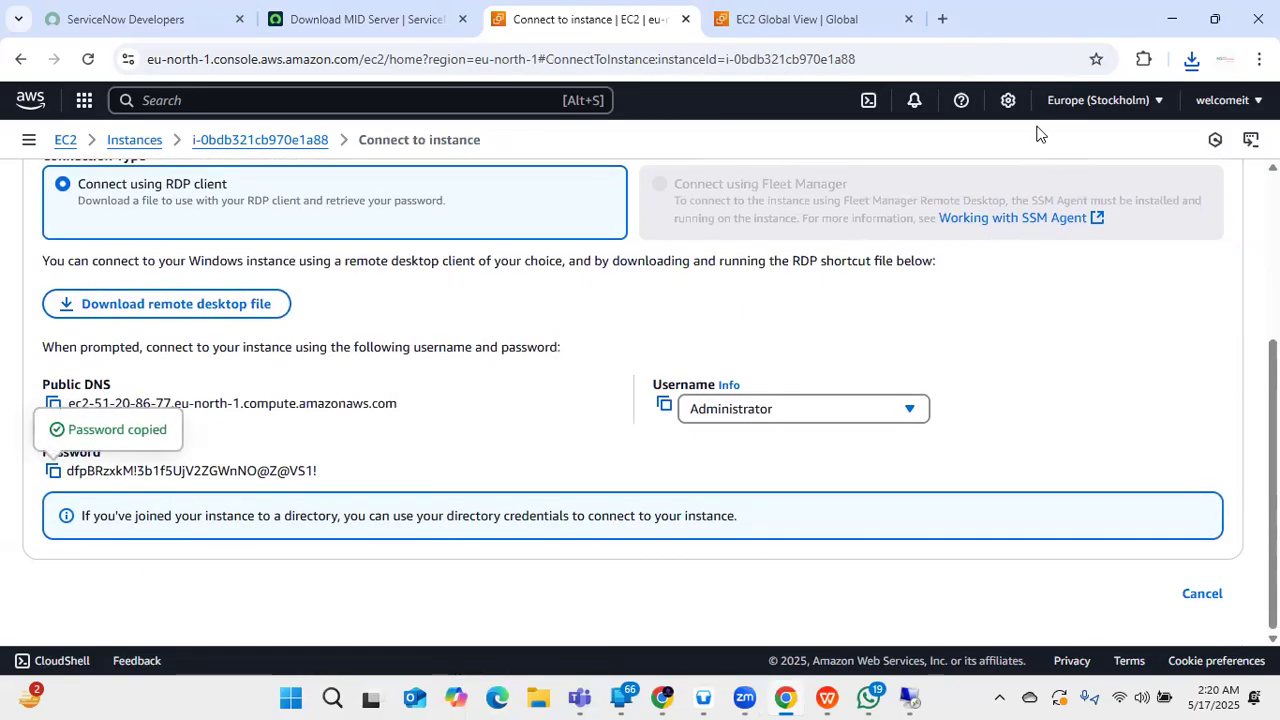
{"action": "left_click", "coordinate": [909, 697]}
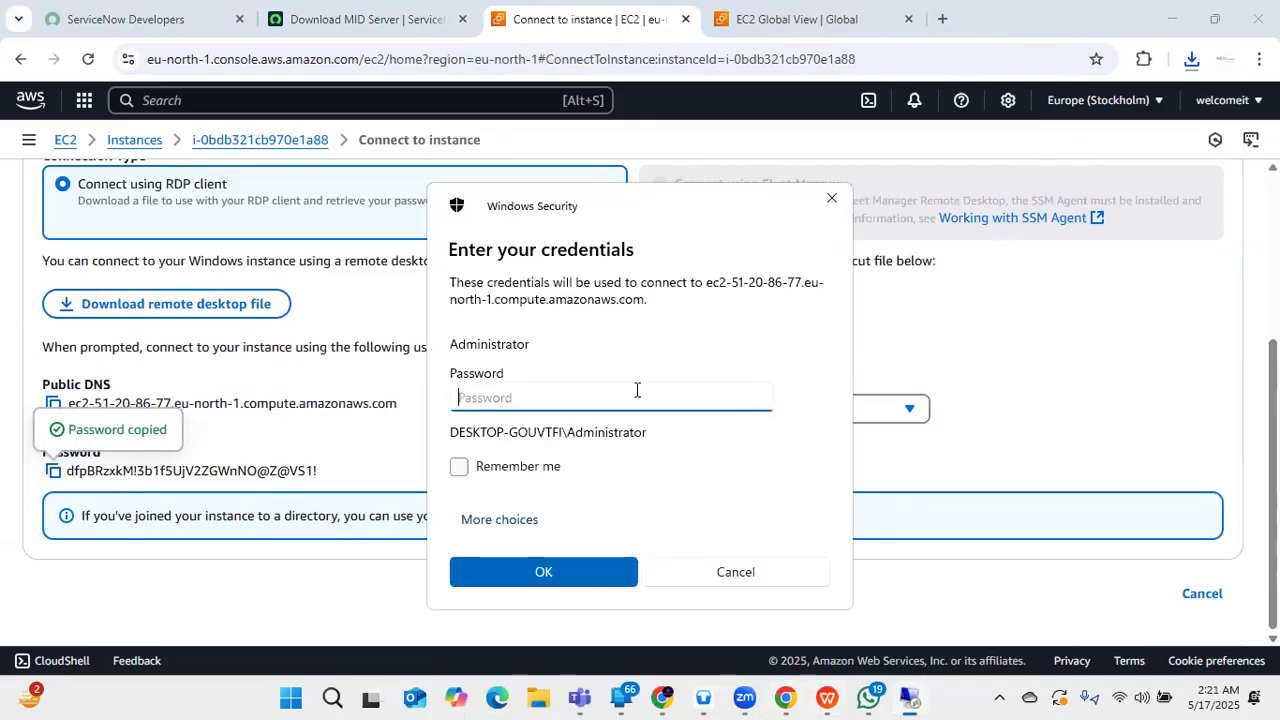
- Paste the Administrator password to log in to the instance, then restore the Chrome window to a smaller size
{"action": "key", "text": "ctrl+v"}
{"action": "key", "text": "Return"}
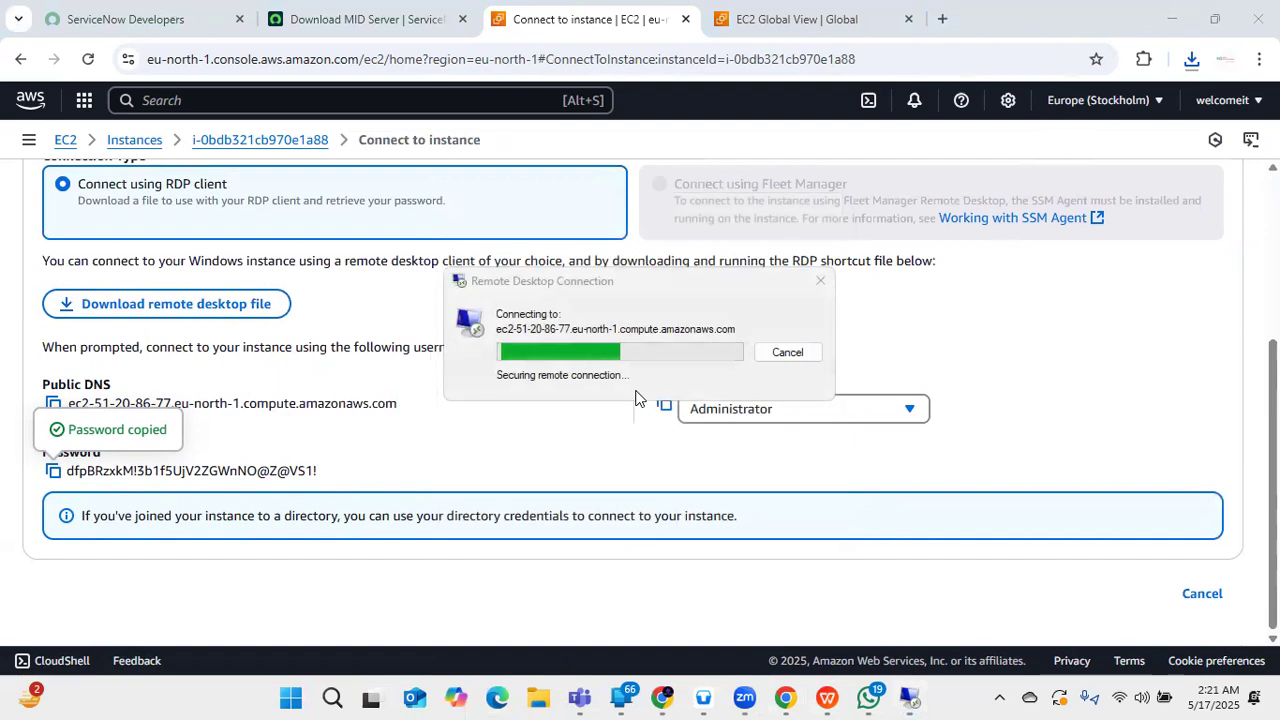
{"action": "scroll", "coordinate": [369, 316], "scroll_direction": "up", "scroll_amount": 3}
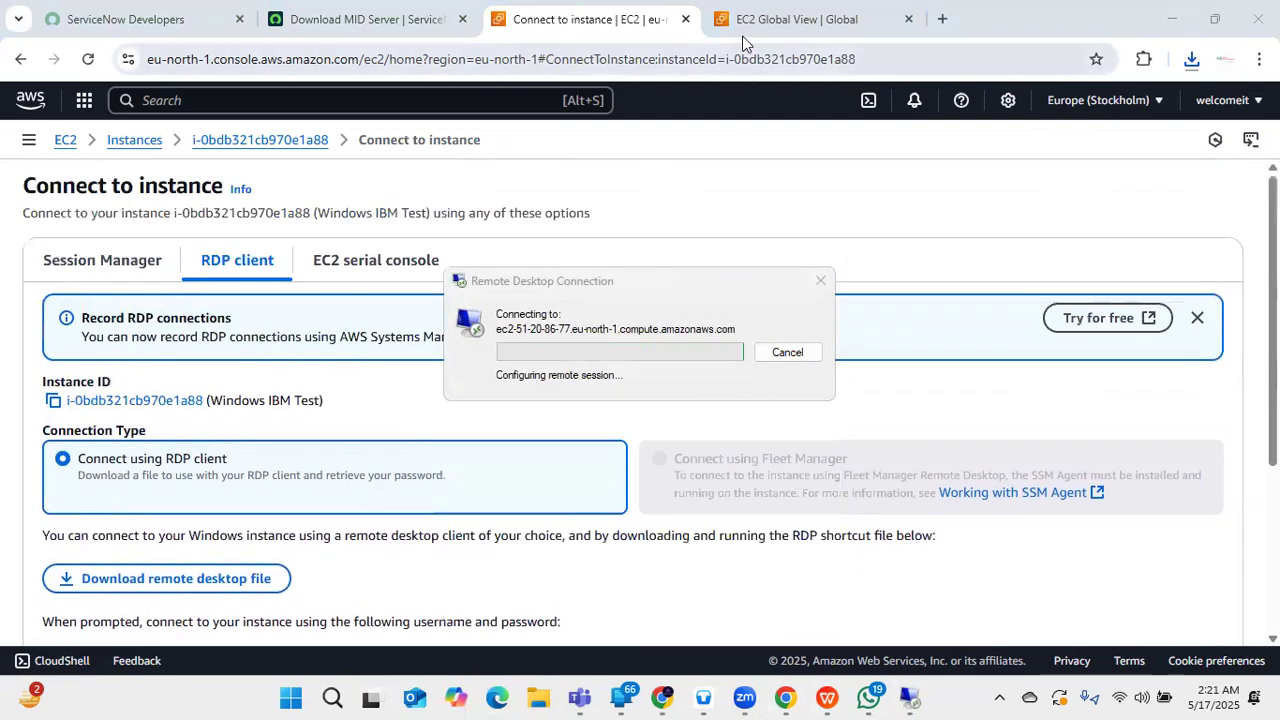
{"action": "left_click", "coordinate": [790, 19]}
{"action": "left_click", "coordinate": [585, 19]}
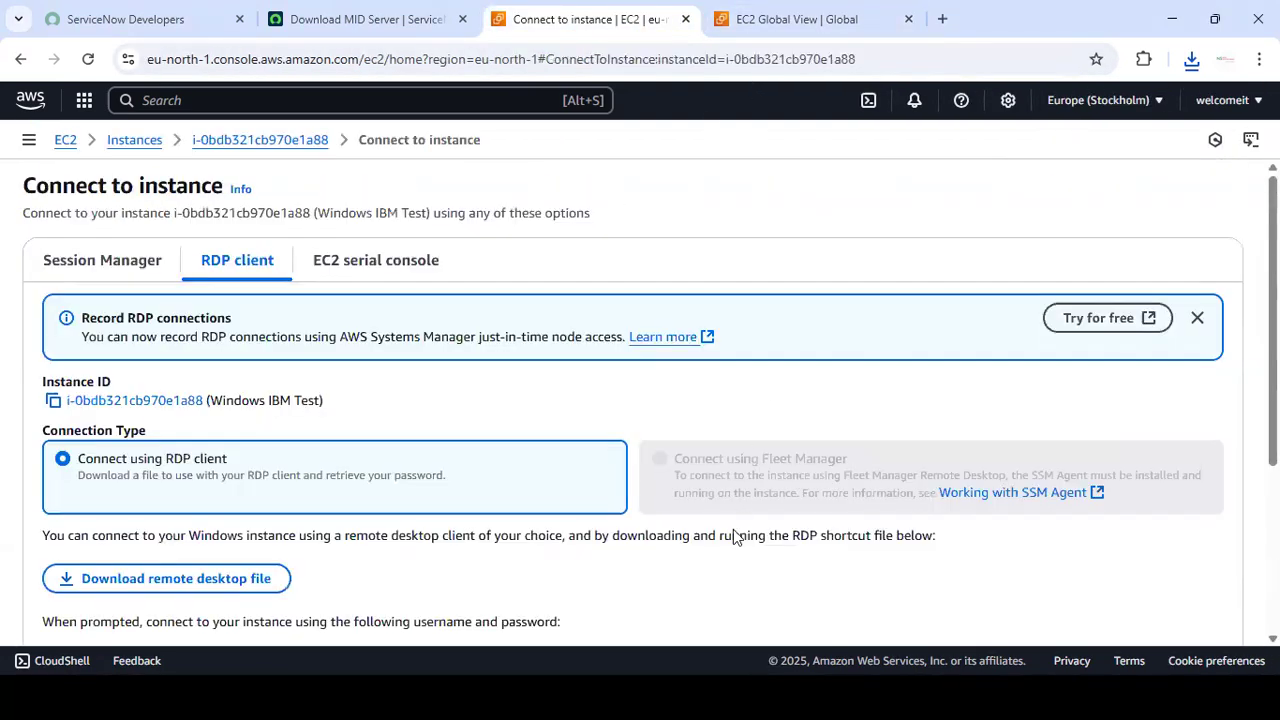
{"action": "left_click", "coordinate": [1210, 20]}
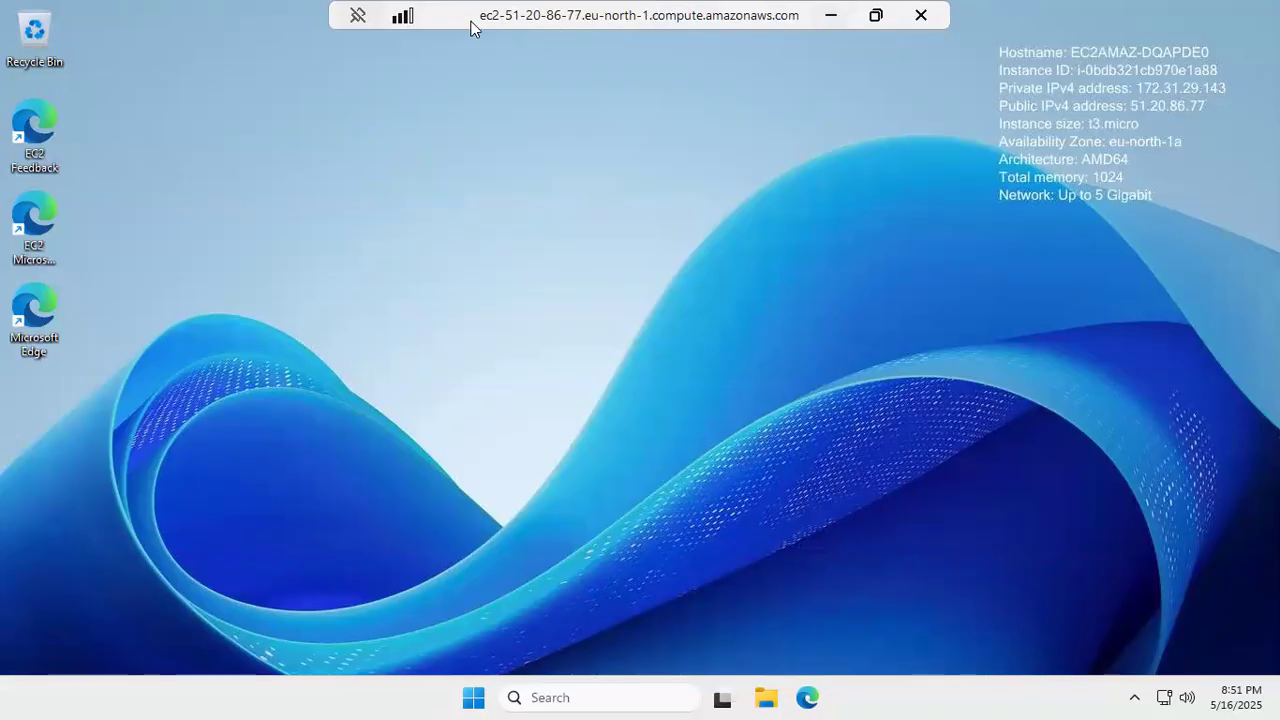
- Finish Edge's first-run setup without signing in: start without data, confirm, and start browsing
{"action": "left_click_drag", "start_coordinate": [457, 14], "coordinate": [447, 114]}
{"action": "double_click", "coordinate": [447, 119]}
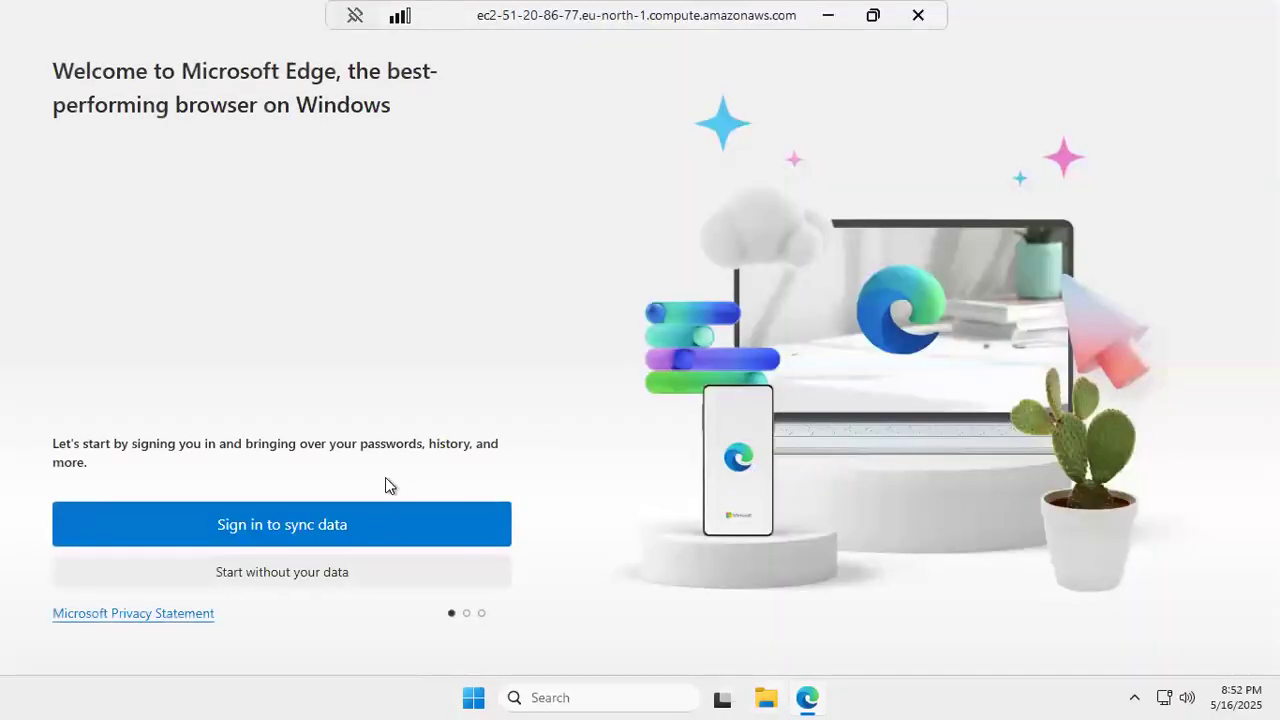
{"action": "left_click", "coordinate": [321, 580]}
{"action": "right_click", "coordinate": [438, 588]}
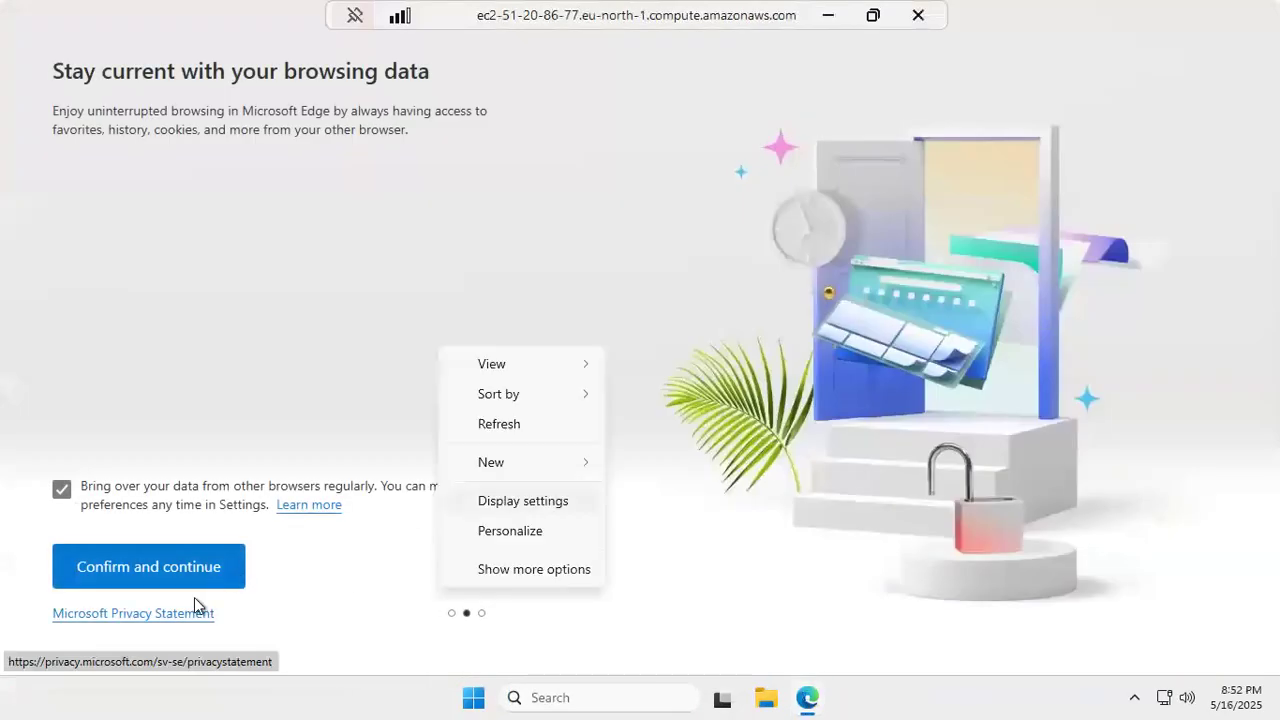
{"action": "left_click", "coordinate": [176, 578]}
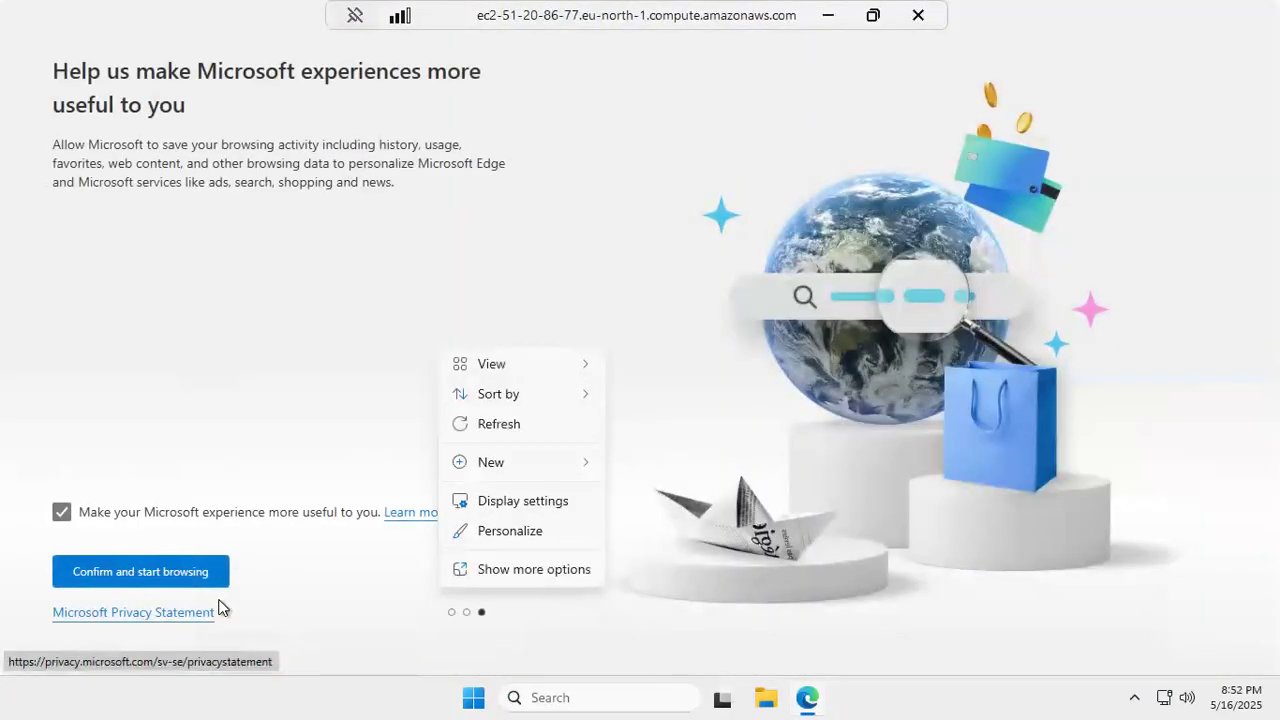
{"action": "left_click", "coordinate": [141, 572]}
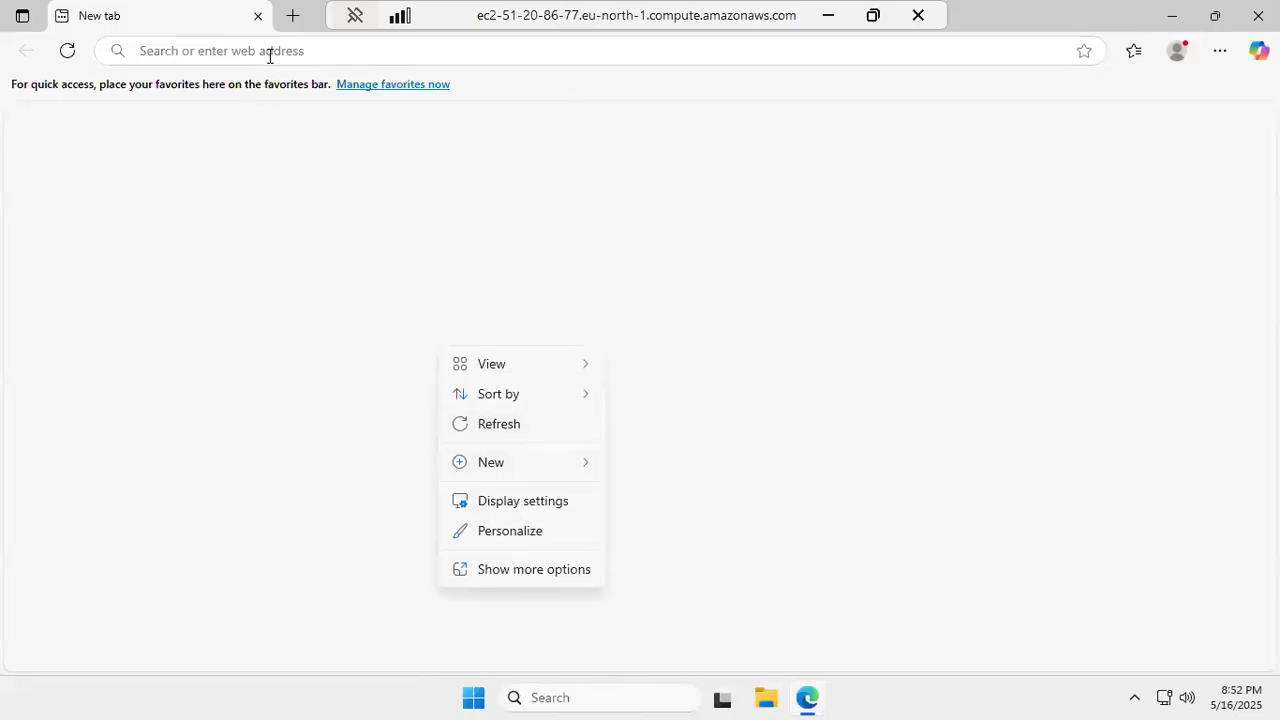
{"action": "left_click", "coordinate": [477, 432]}
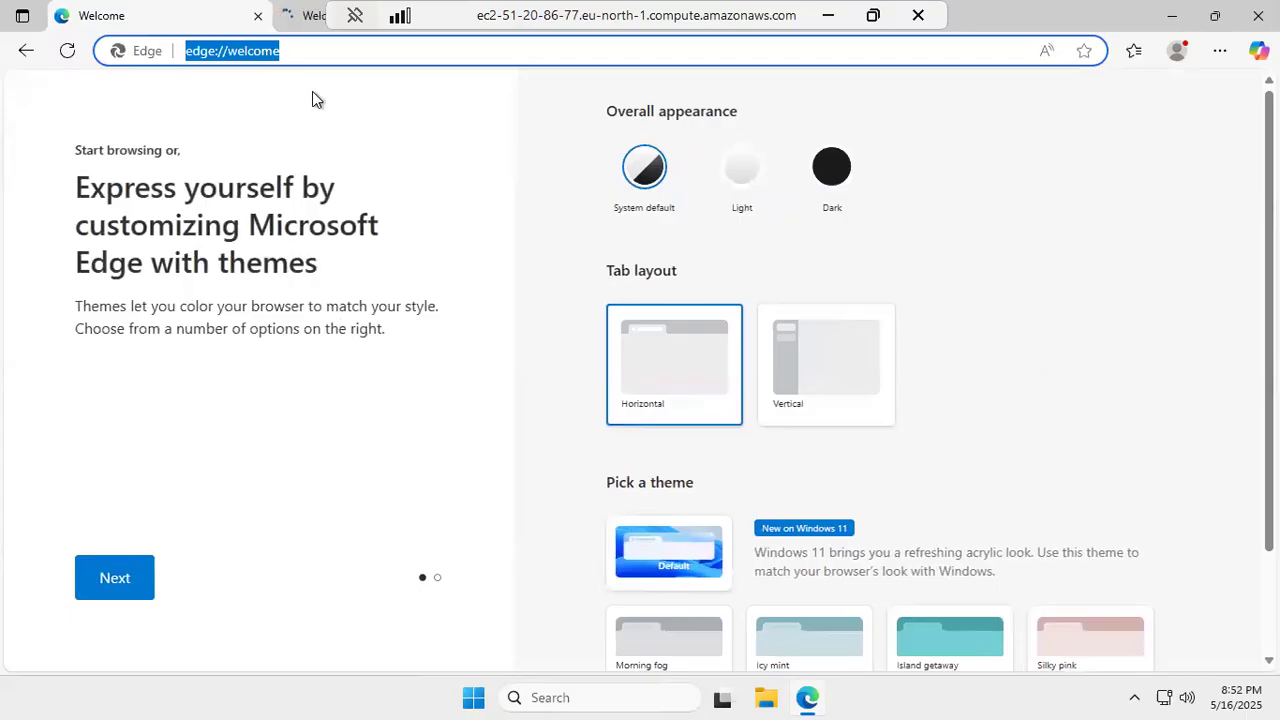
- Pin the remote connection bar, move it to the top right, and close the Welcome tab
{"action": "double_click", "coordinate": [448, 14]}
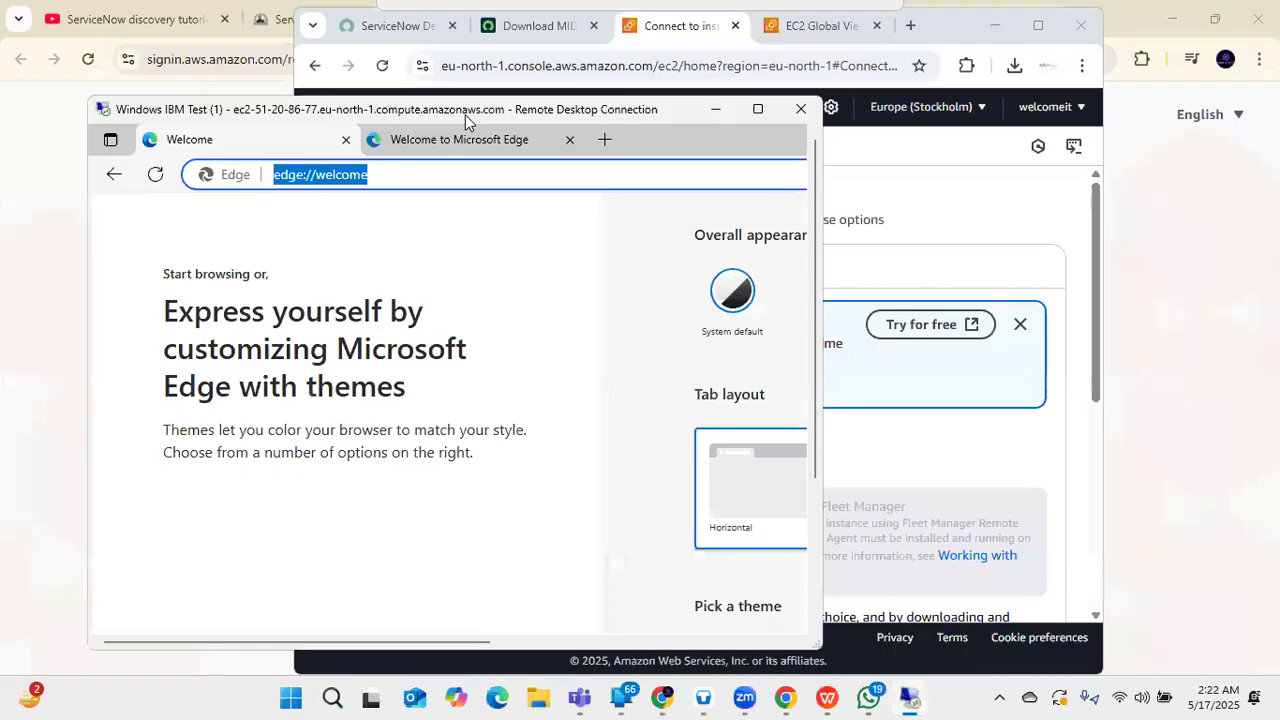
{"action": "double_click", "coordinate": [465, 115]}
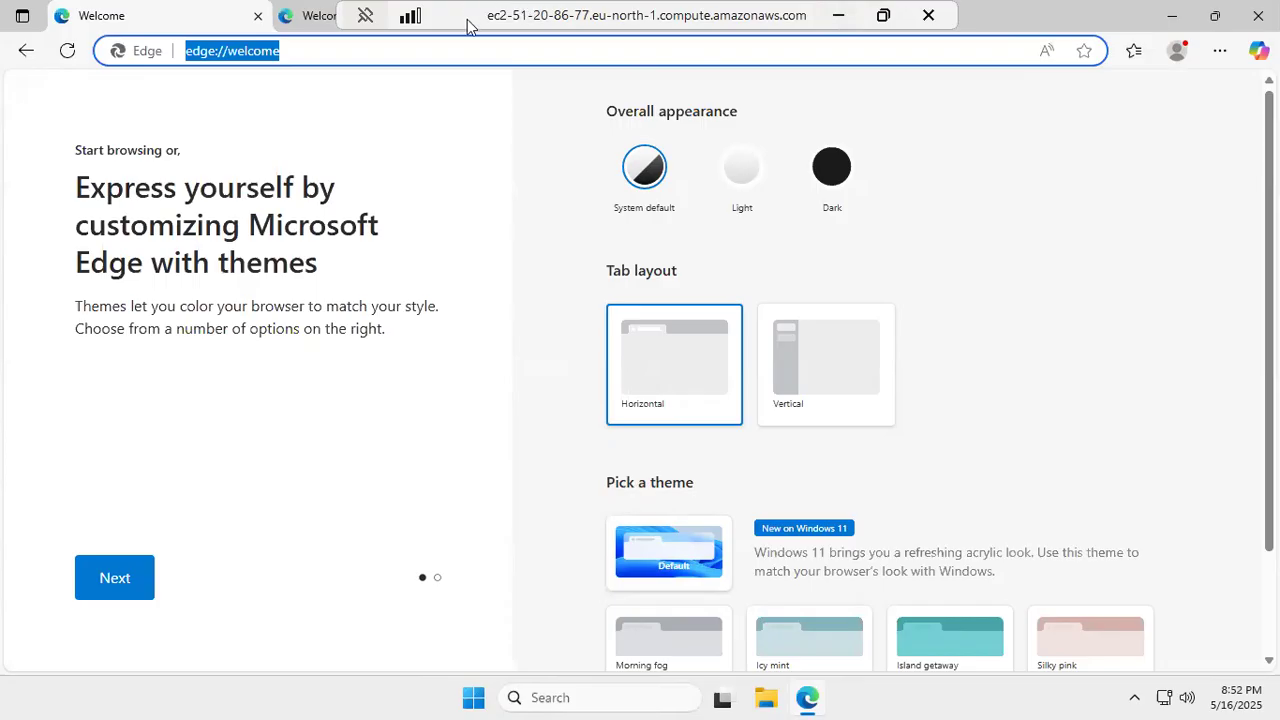
{"action": "left_click", "coordinate": [365, 24]}
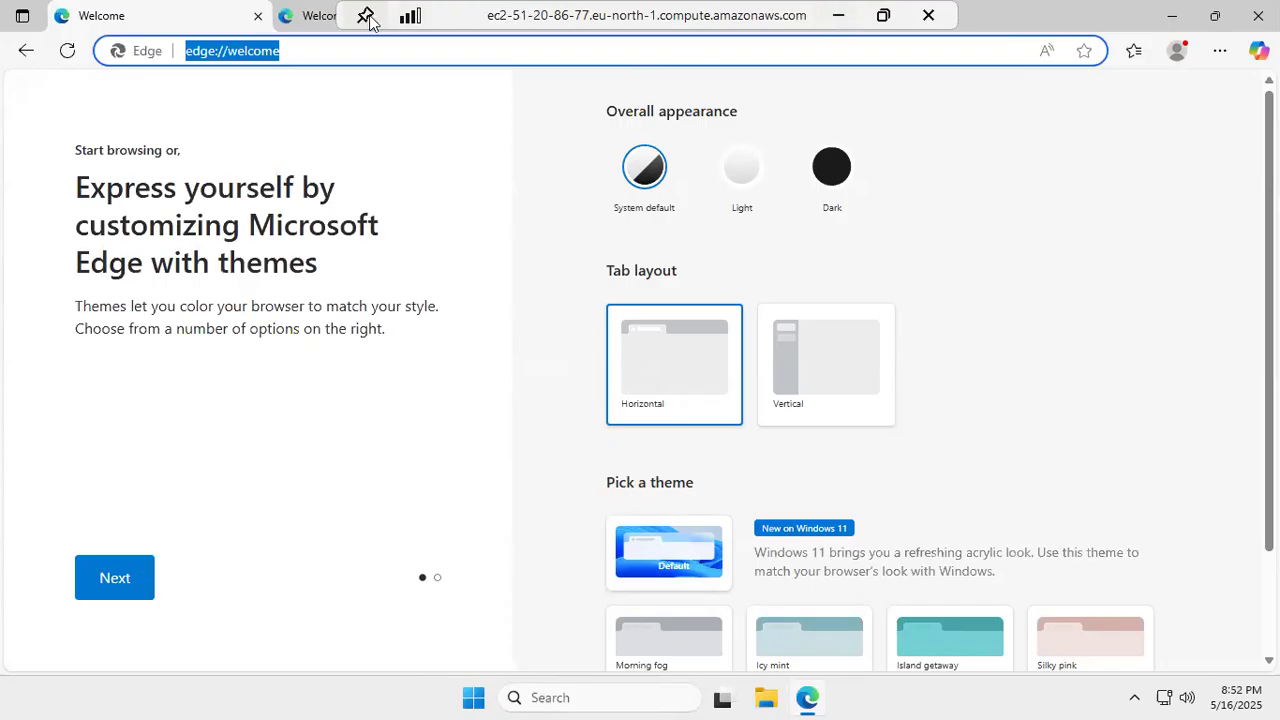
{"action": "double_click", "coordinate": [670, 28]}
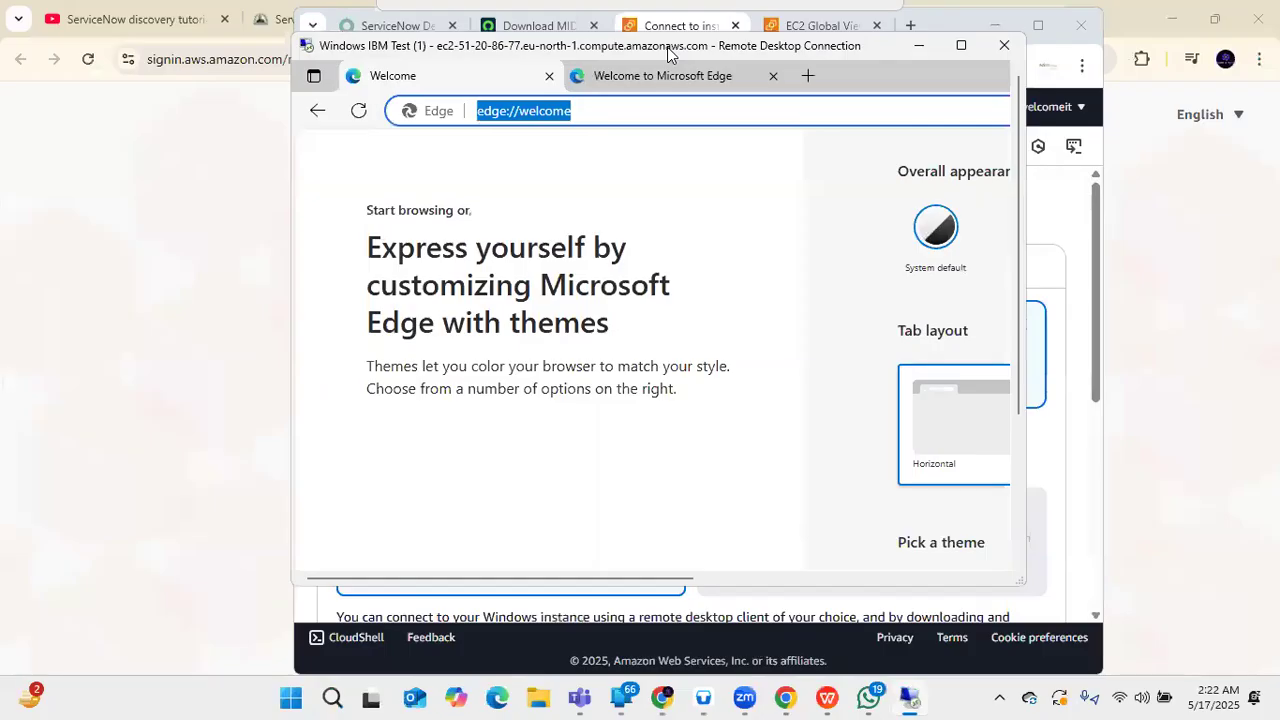
{"action": "double_click", "coordinate": [668, 47]}
{"action": "left_click_drag", "start_coordinate": [553, 14], "coordinate": [1200, 18]}
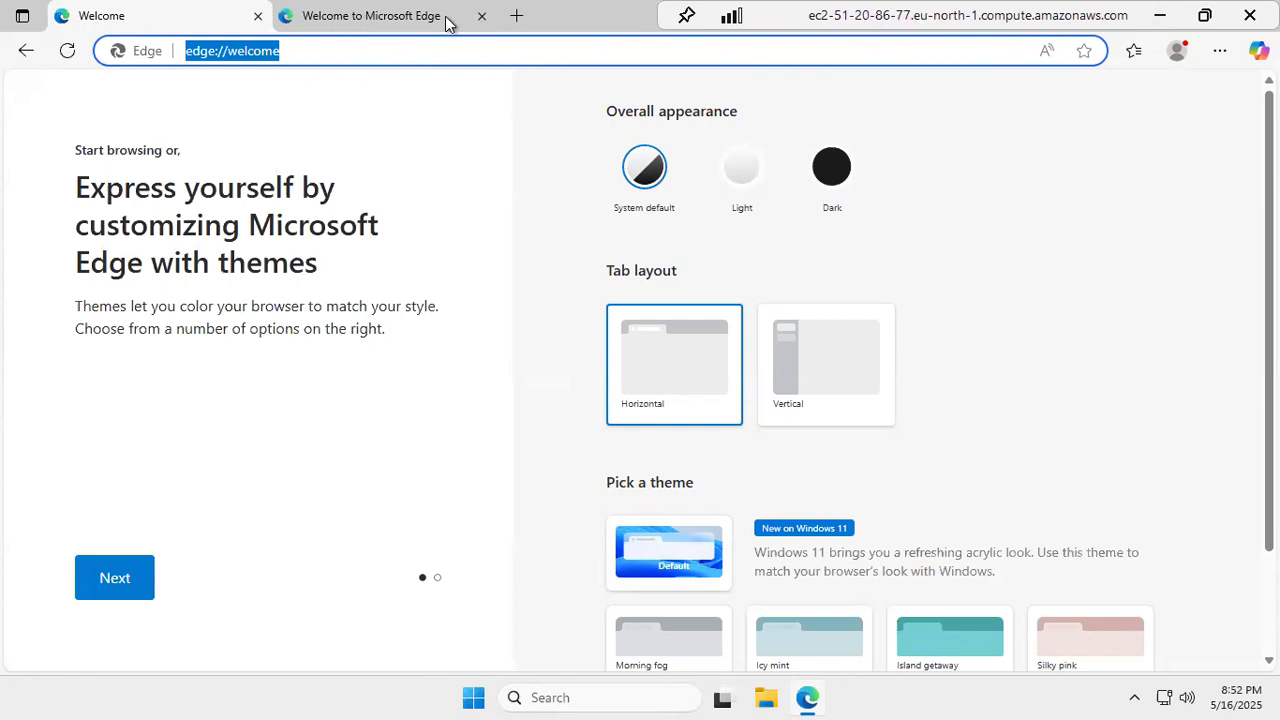
{"action": "left_click", "coordinate": [480, 17]}
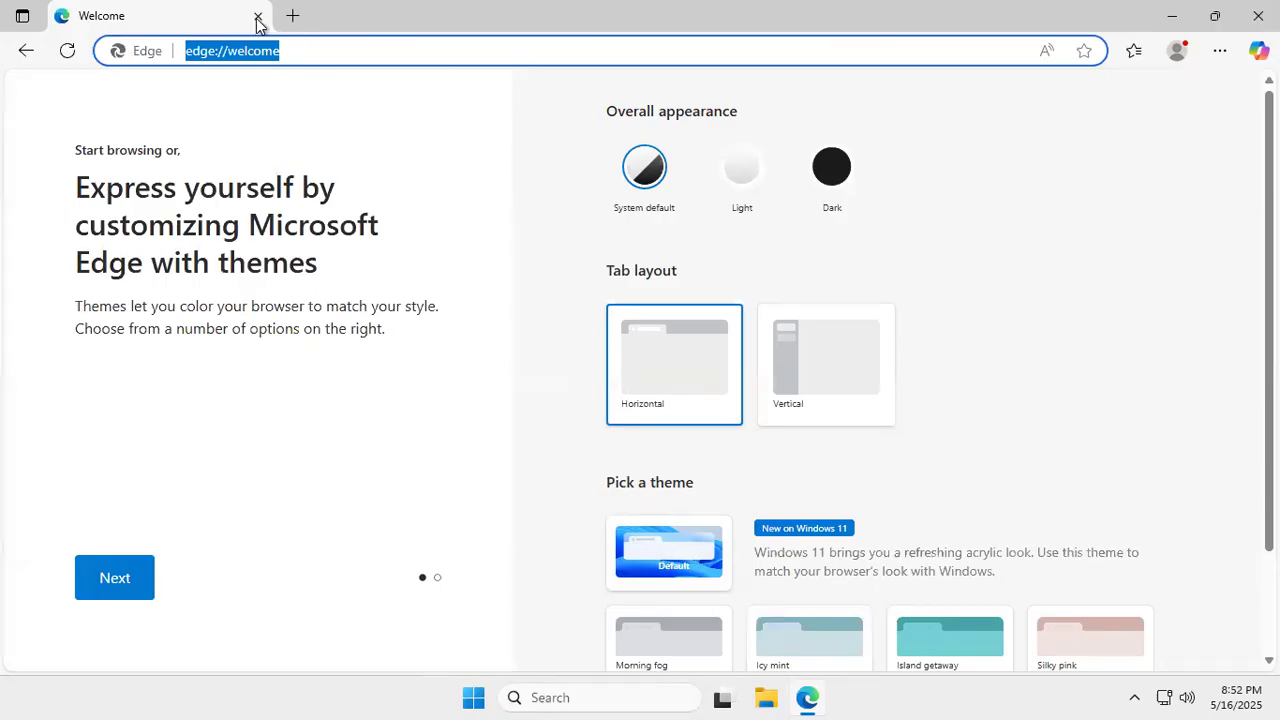
- In a new tab, search Bing for the 'developer.servicenow.com login' address-bar suggestion
{"action": "key", "text": "ctrl+t"}
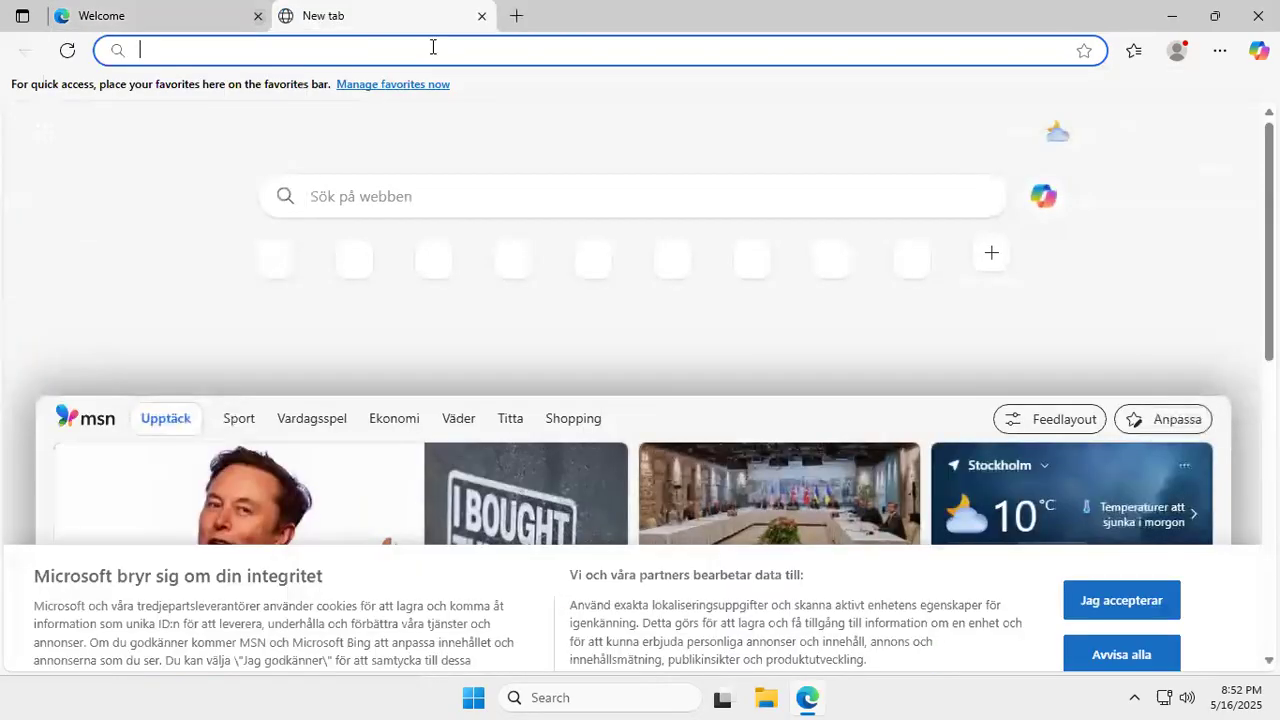
{"action": "type", "text": "dew"}
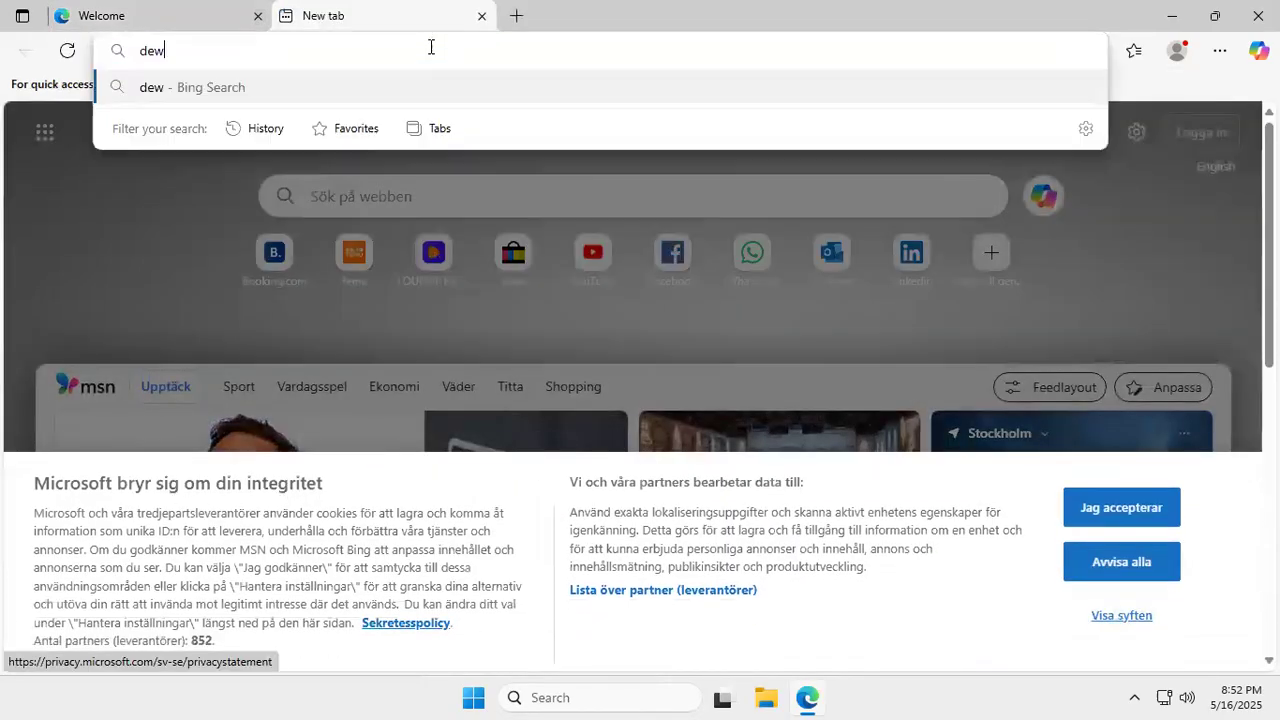
{"action": "key", "text": "BackSpace"}
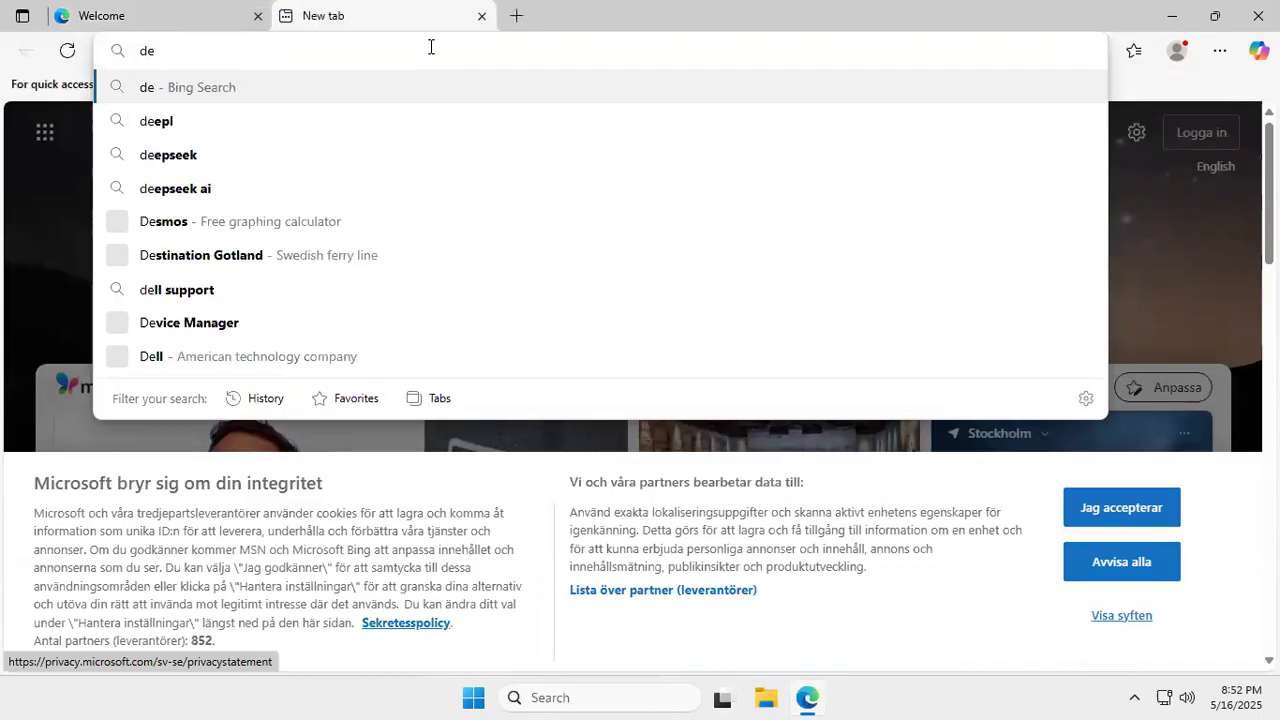
{"action": "type", "text": "ve"}
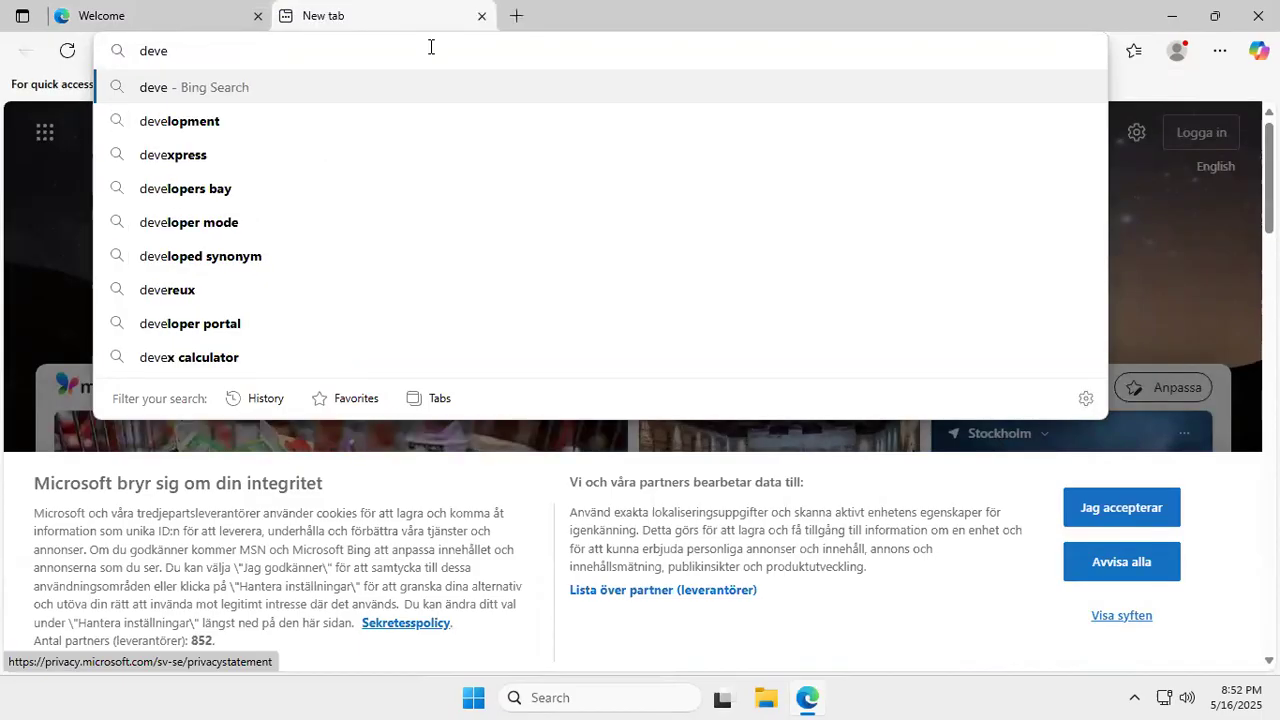
{"action": "type", "text": "loper"}
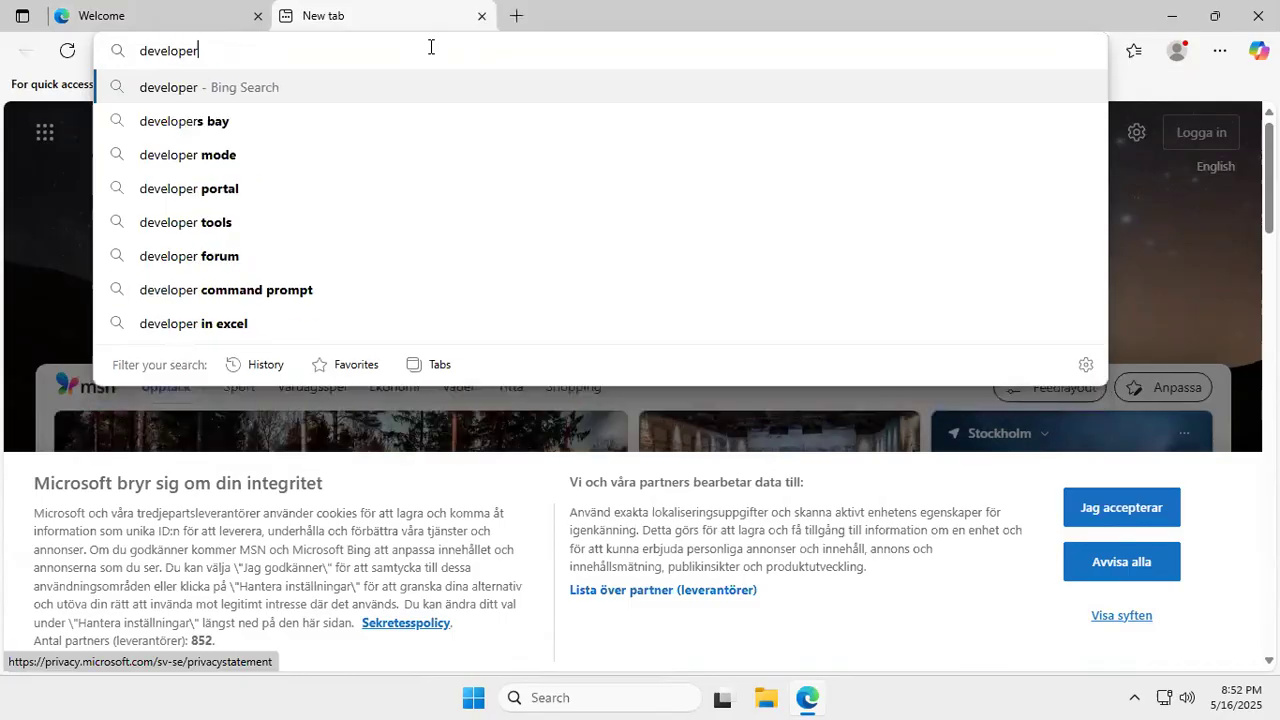
{"action": "type", "text": "."}
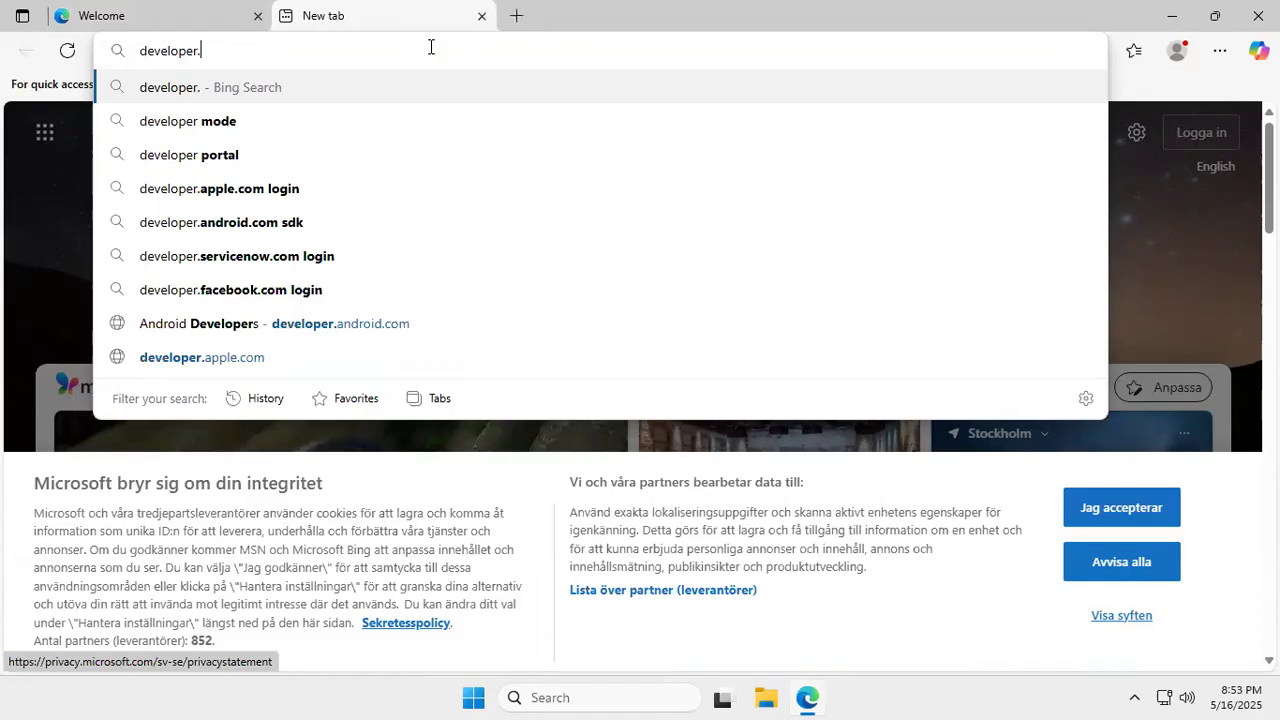
{"action": "type", "text": "ser"}
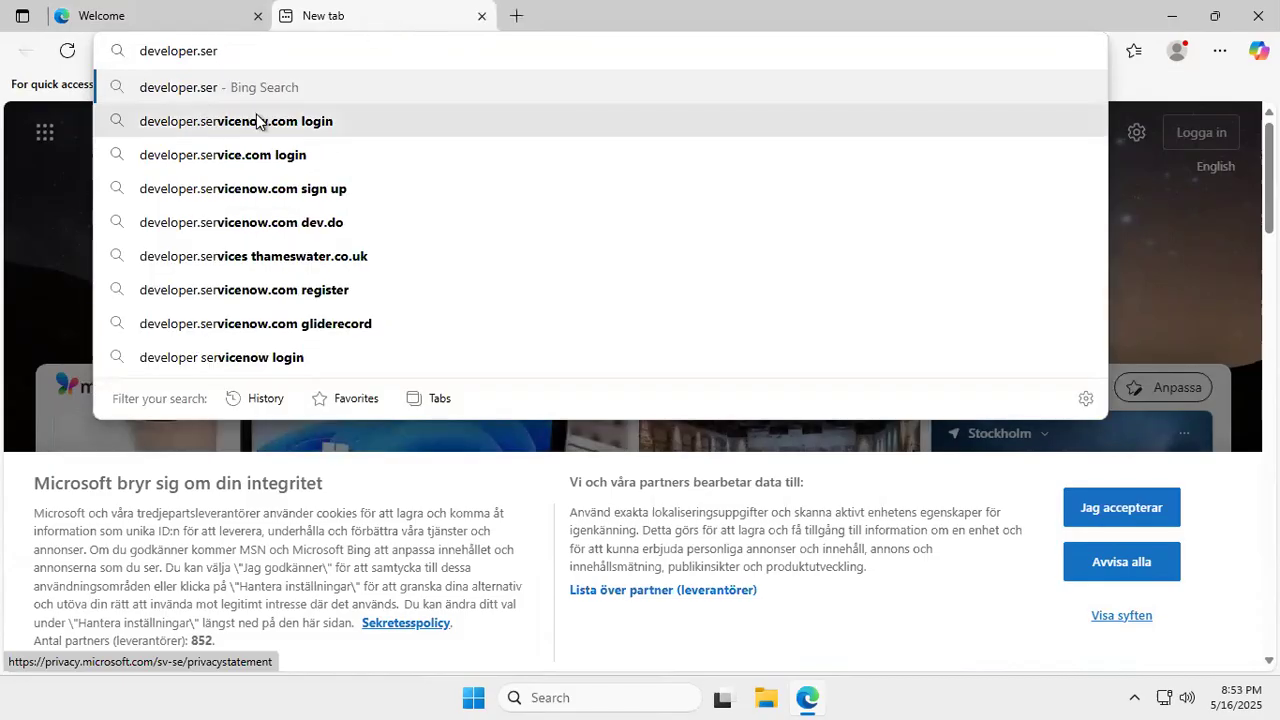
{"action": "key", "text": "Down"}
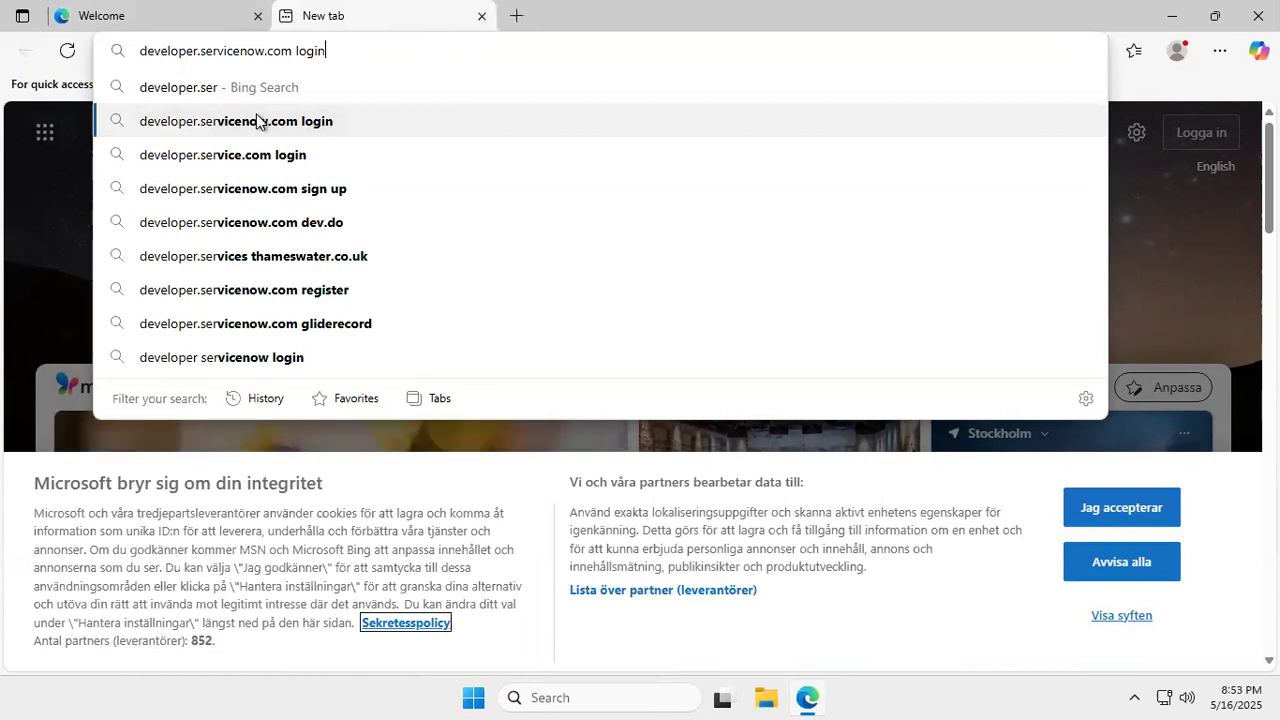
{"action": "key", "text": "Return"}
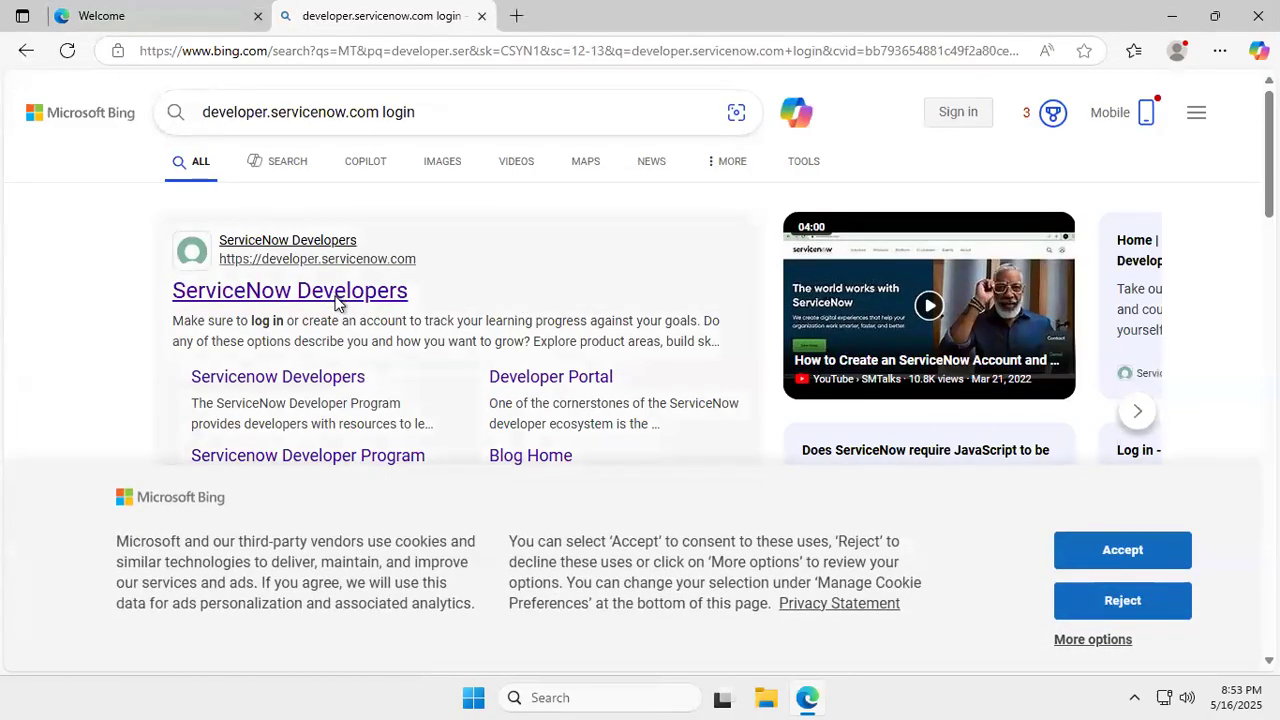
- Open the ServiceNow Developers result, accept all cookies, close the confirmation, and start signing in
{"action": "left_click", "coordinate": [335, 293]}
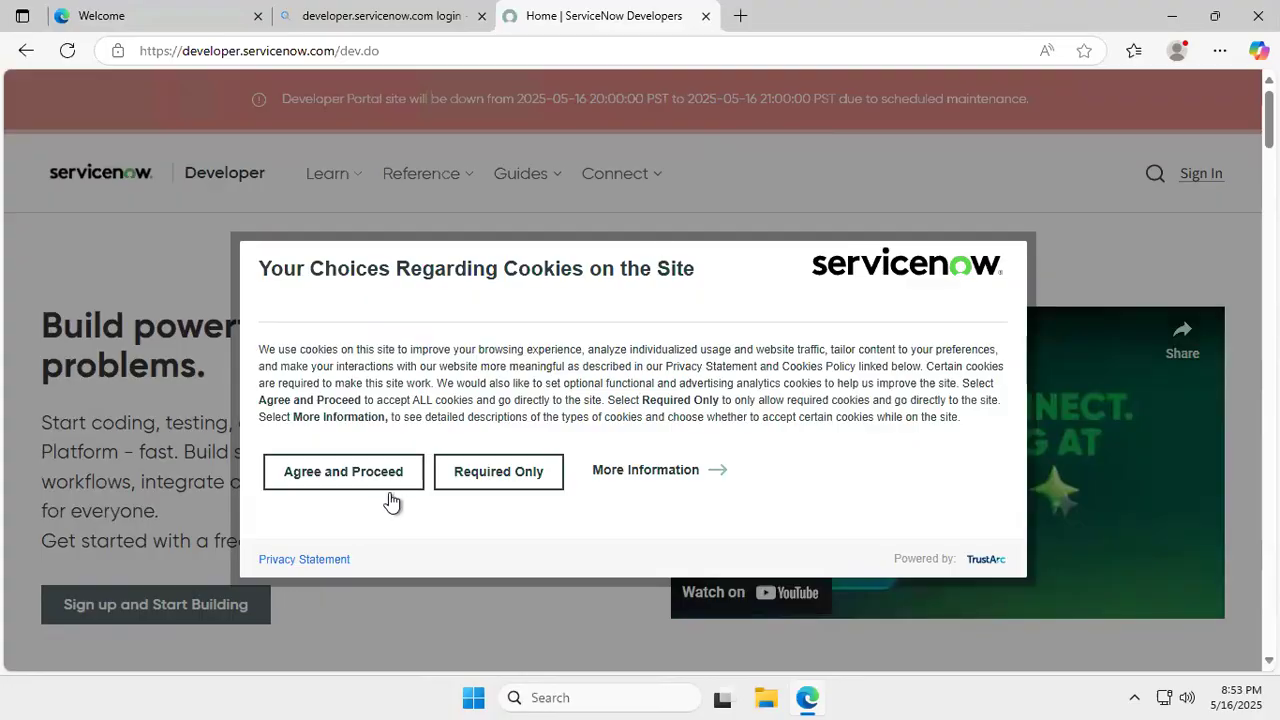
{"action": "scroll", "coordinate": [393, 480], "scroll_direction": "down", "scroll_amount": 1}
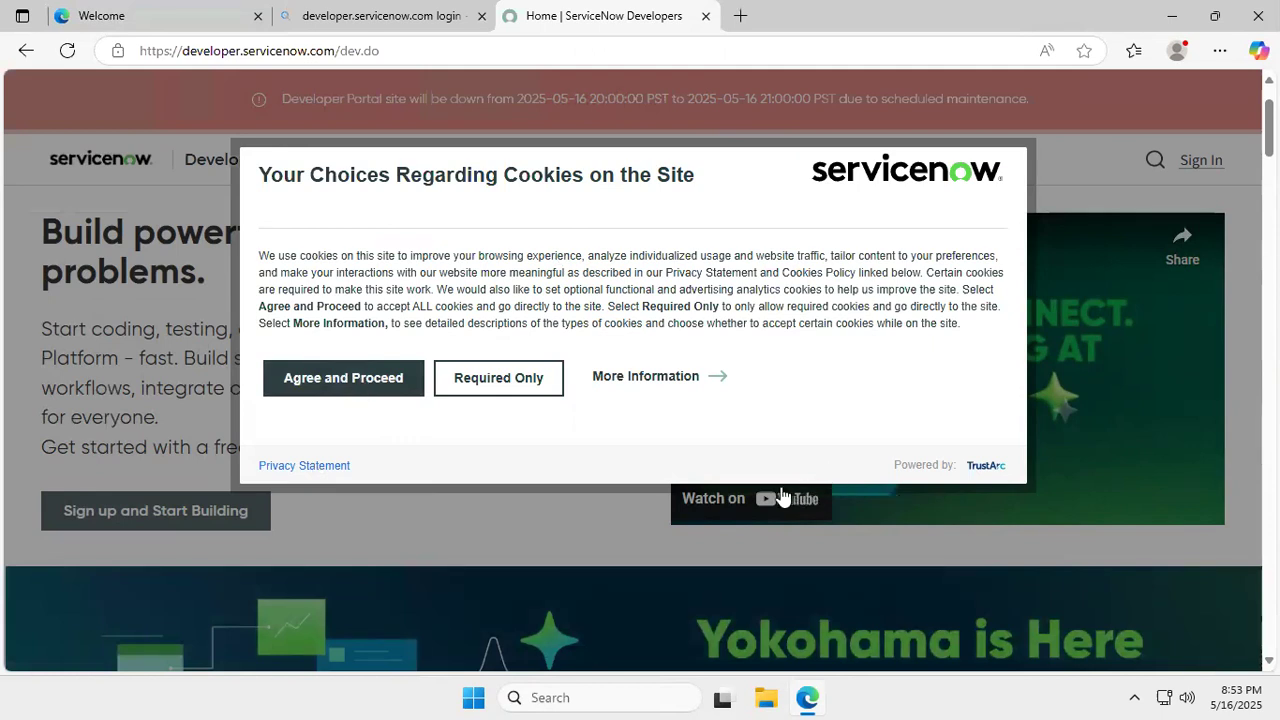
{"action": "left_click", "coordinate": [399, 381]}
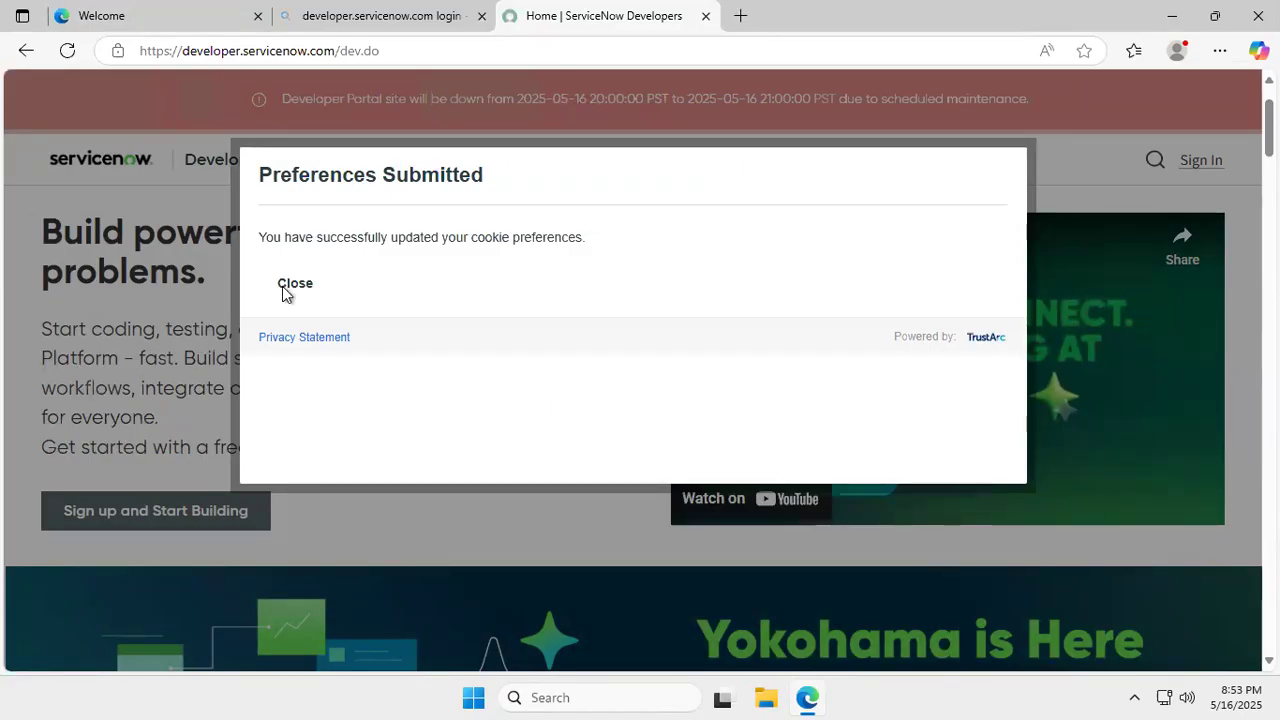
{"action": "scroll", "coordinate": [310, 298], "scroll_direction": "up", "scroll_amount": 1}
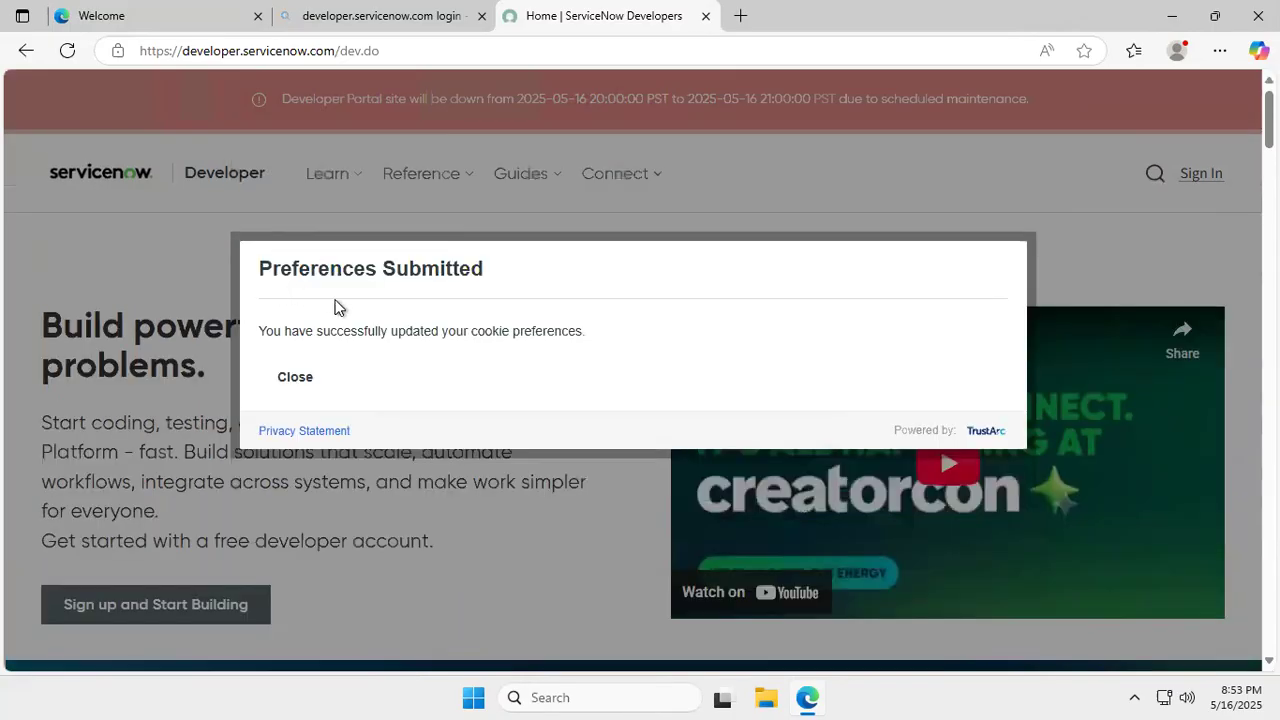
{"action": "left_click", "coordinate": [288, 377]}
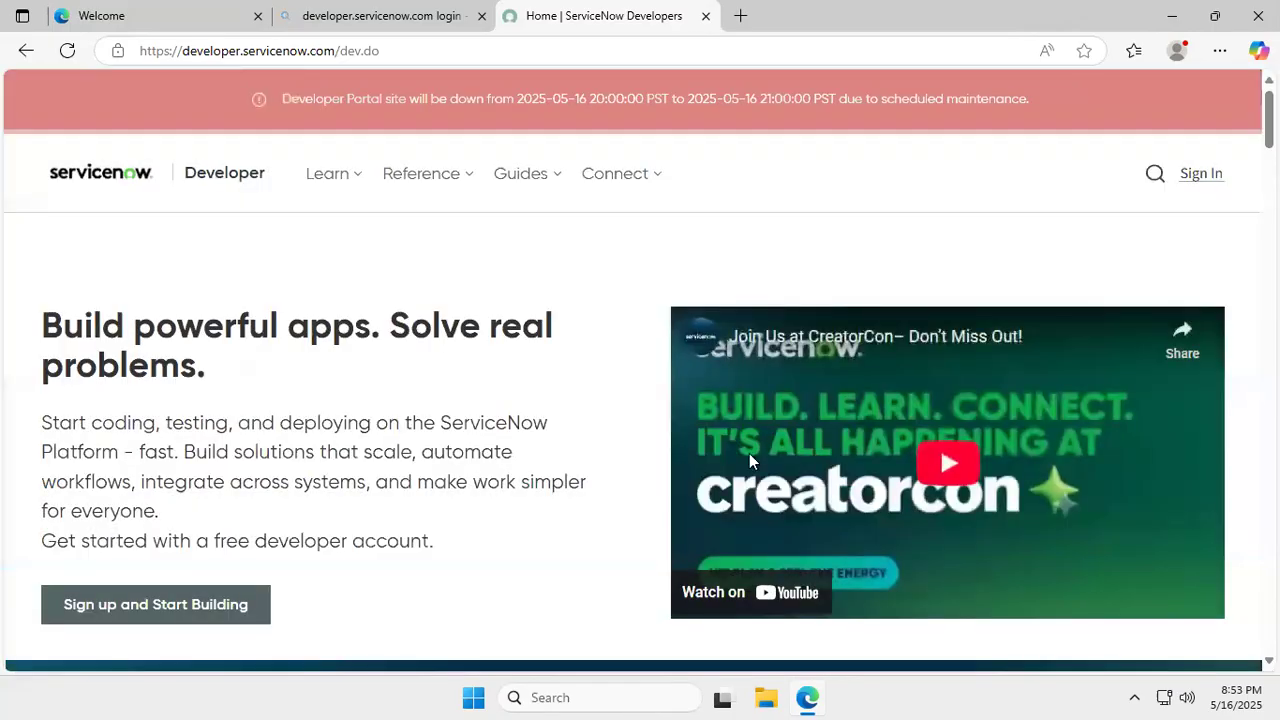
{"action": "left_click", "coordinate": [1205, 178]}
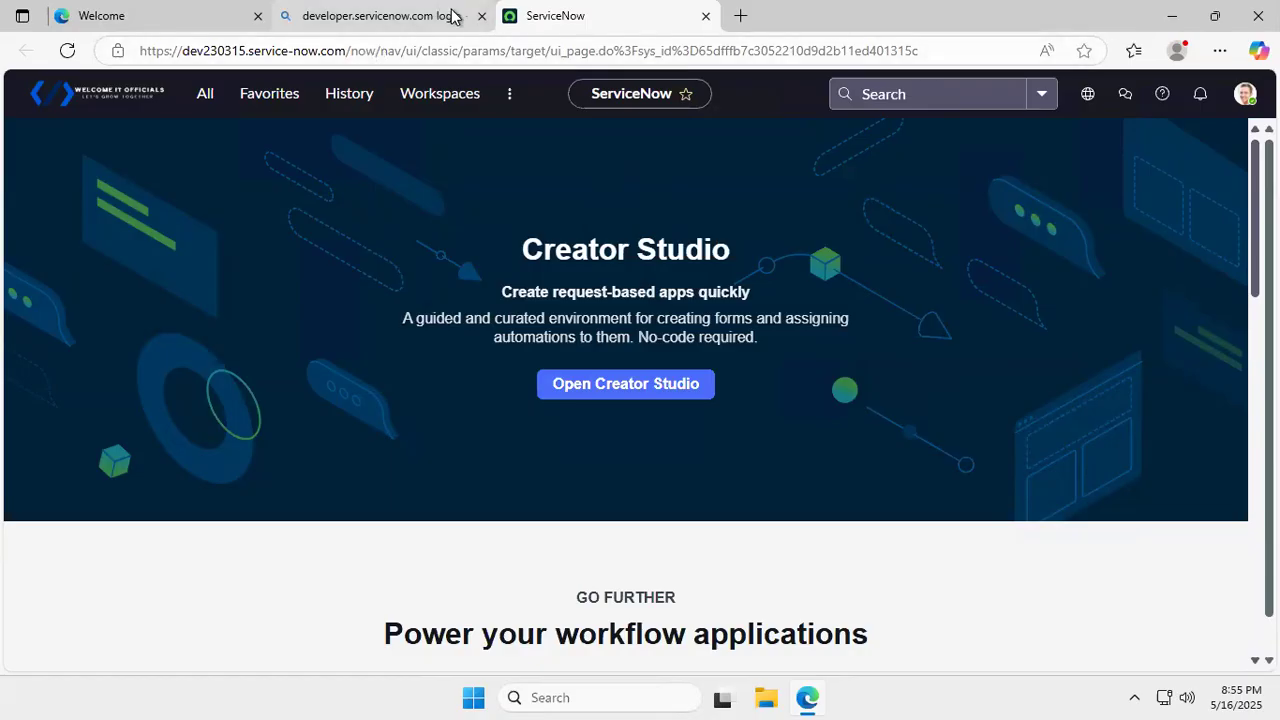
- Filter the All menu for 'midserver' and go to MID Server > Downloads
{"action": "left_click", "coordinate": [205, 100]}
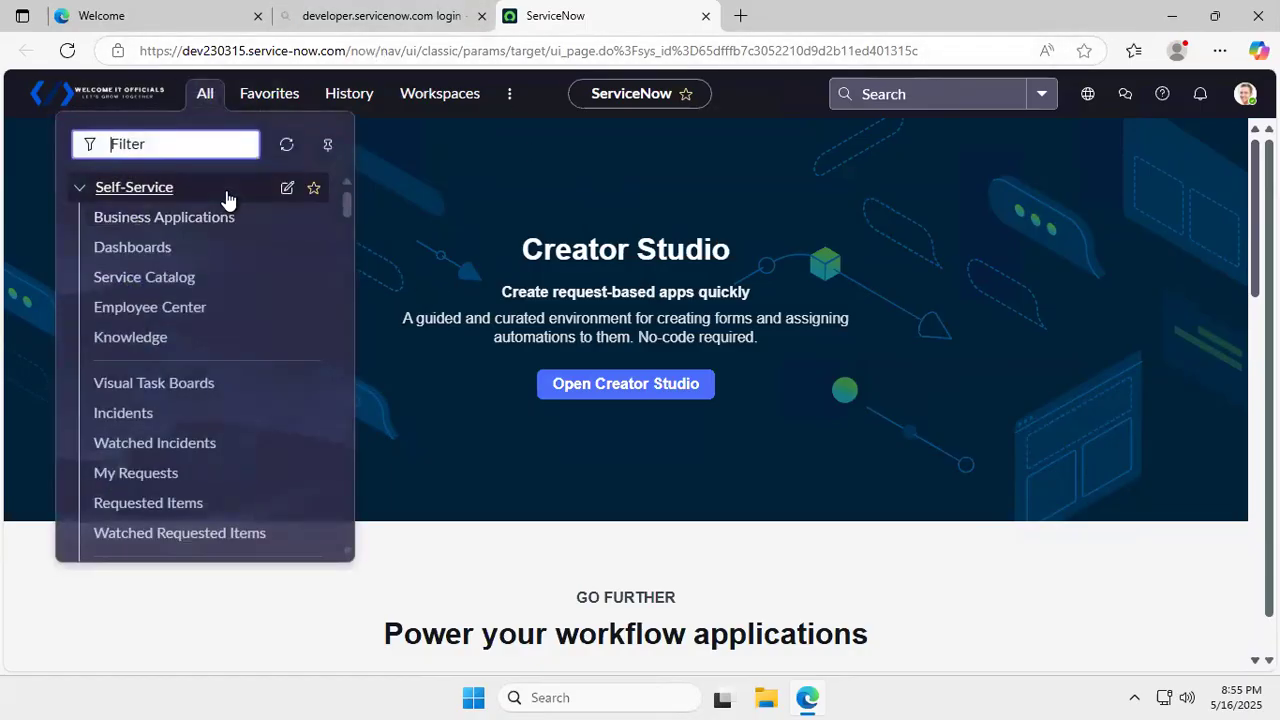
{"action": "type", "text": "mi"}
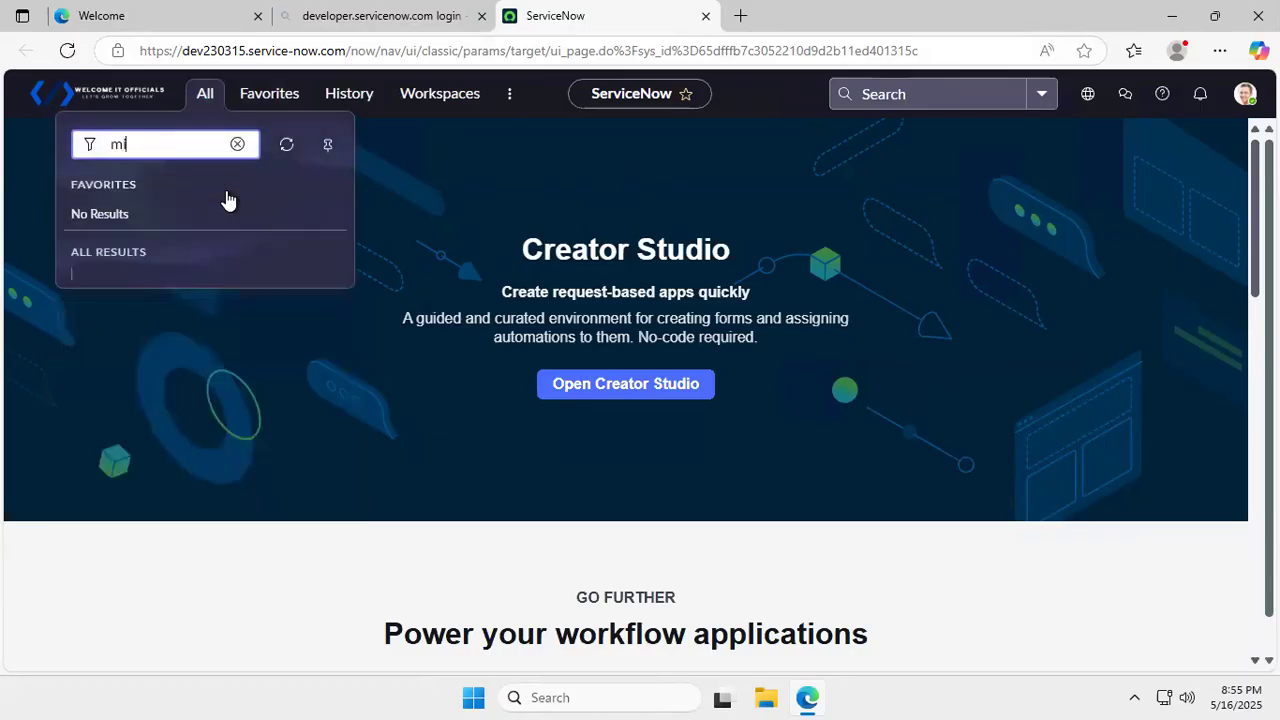
{"action": "type", "text": "dserver"}
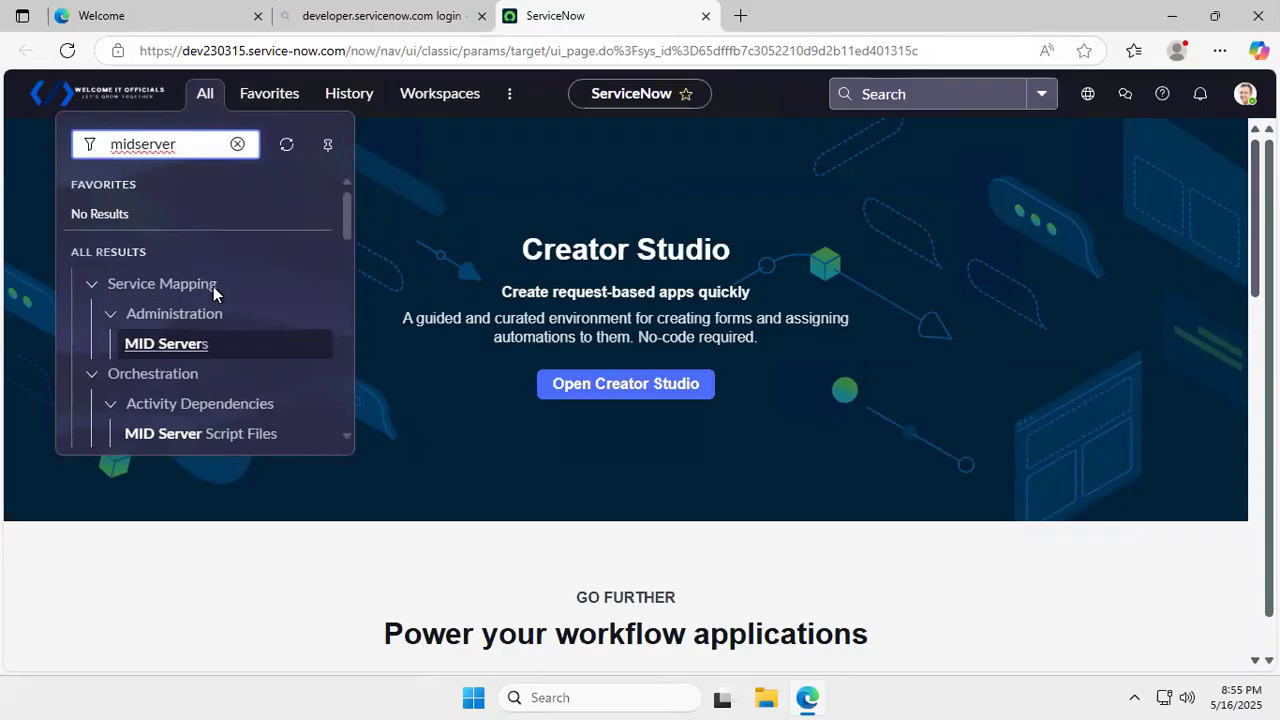
{"action": "scroll", "coordinate": [206, 330], "scroll_direction": "down", "scroll_amount": 3}
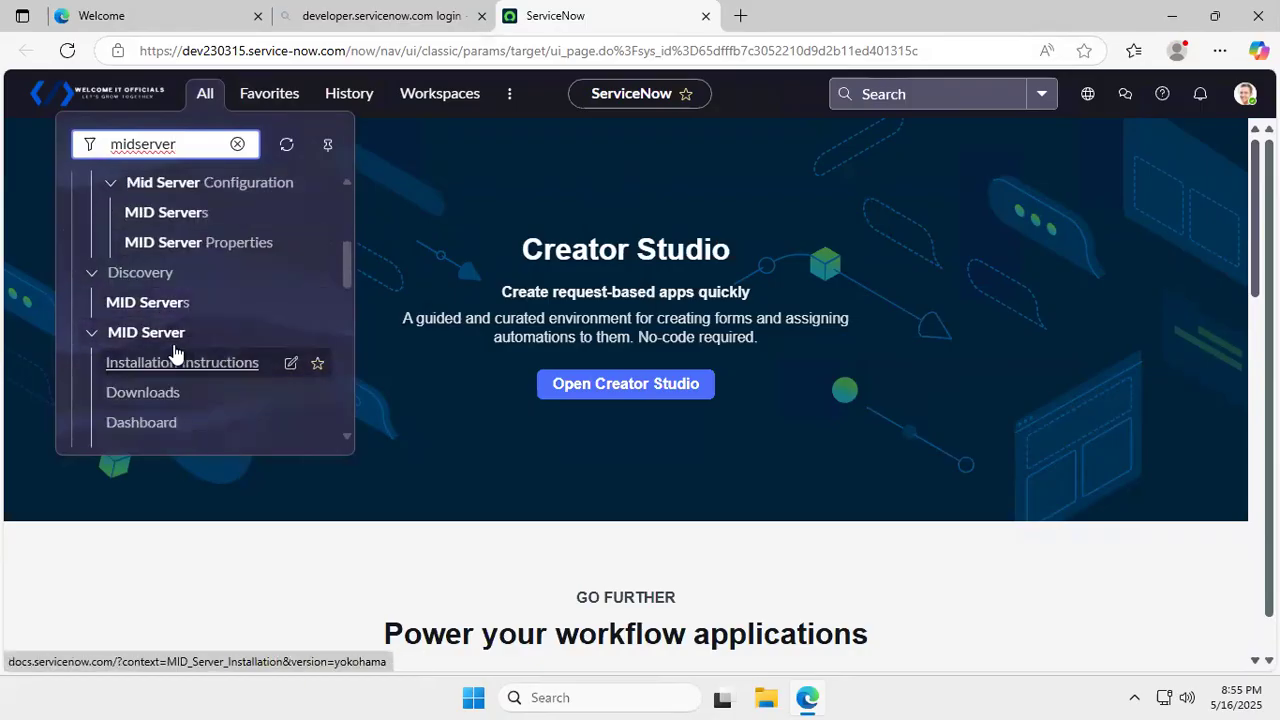
{"action": "scroll", "coordinate": [170, 423], "scroll_direction": "down", "scroll_amount": 1}
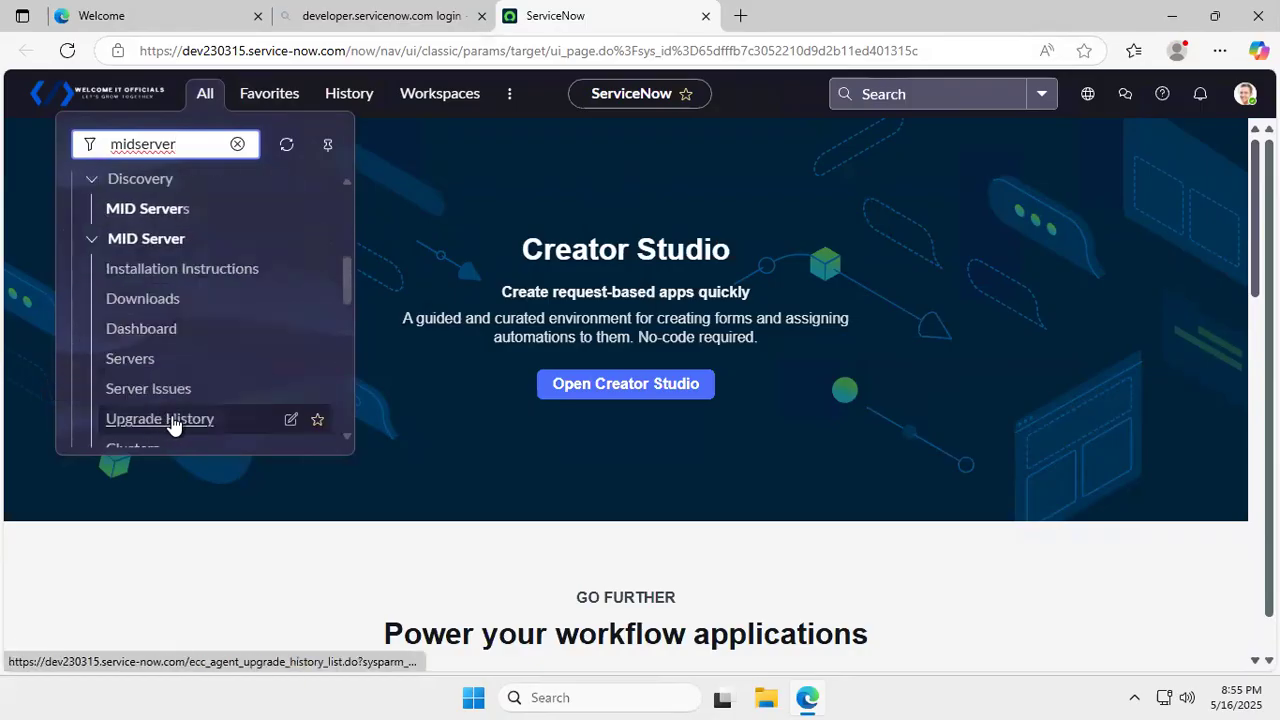
{"action": "left_click", "coordinate": [157, 328]}
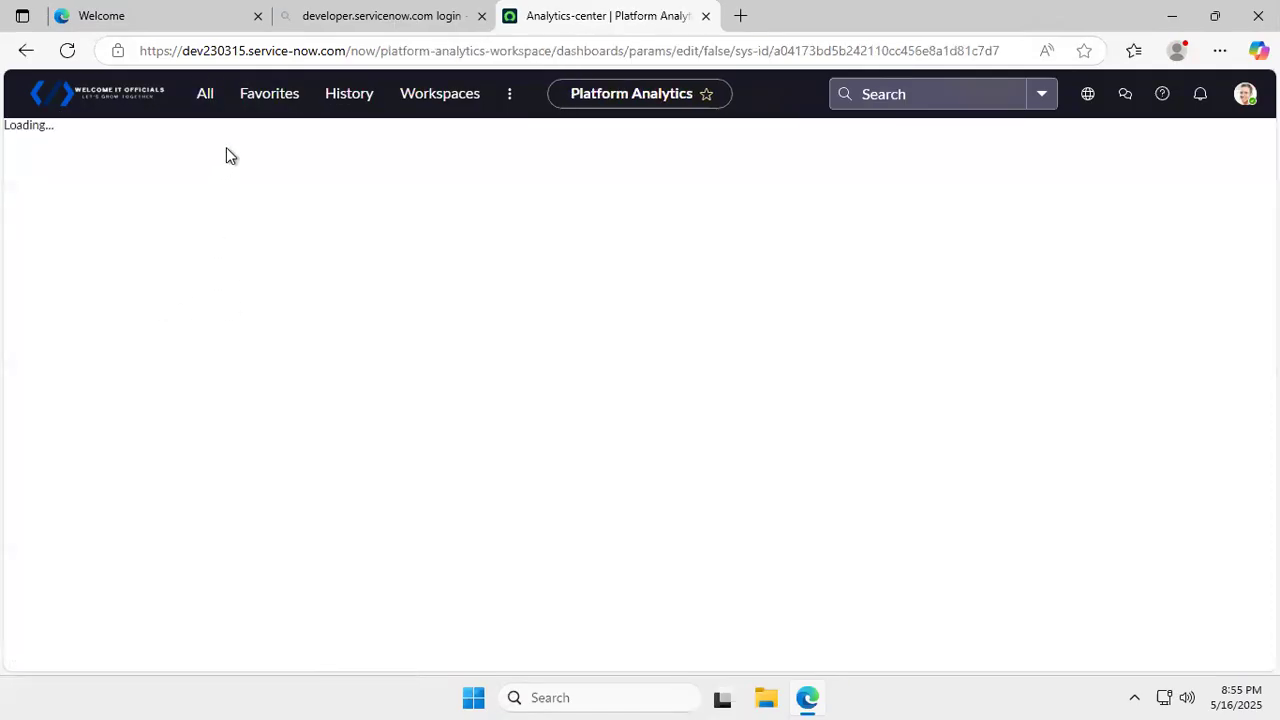
{"action": "left_click", "coordinate": [205, 97]}
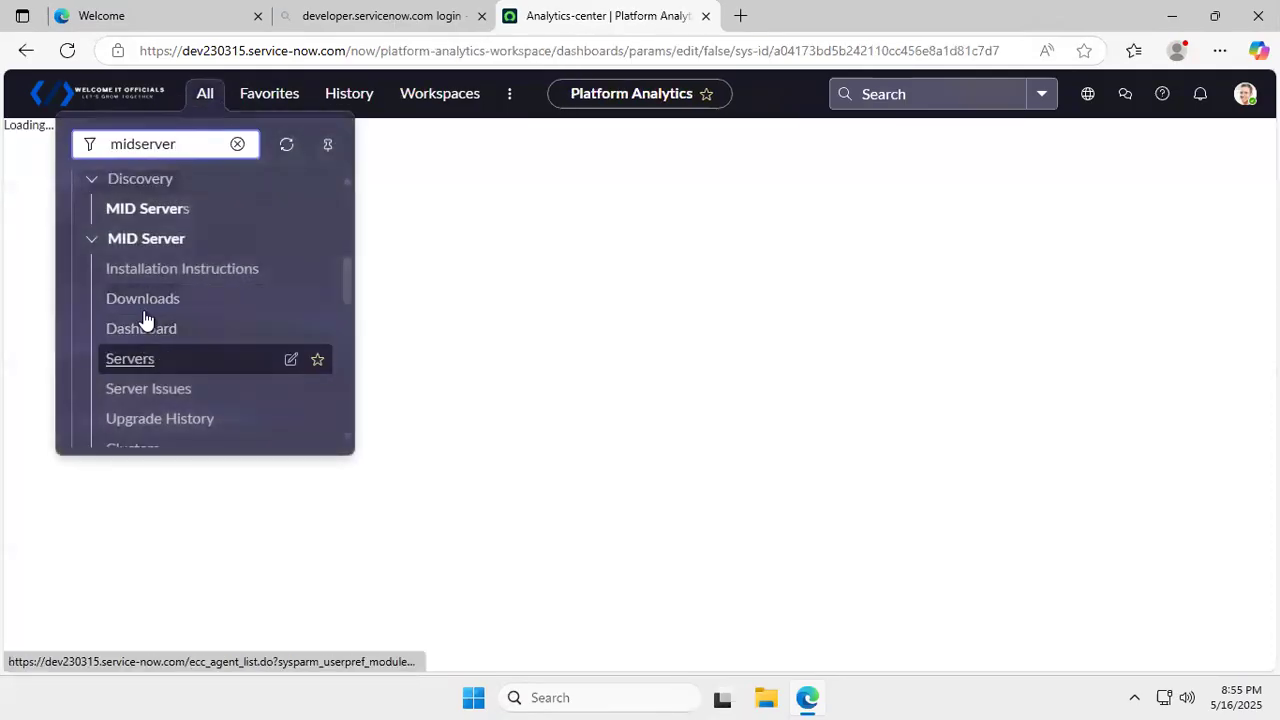
{"action": "left_click", "coordinate": [150, 302]}
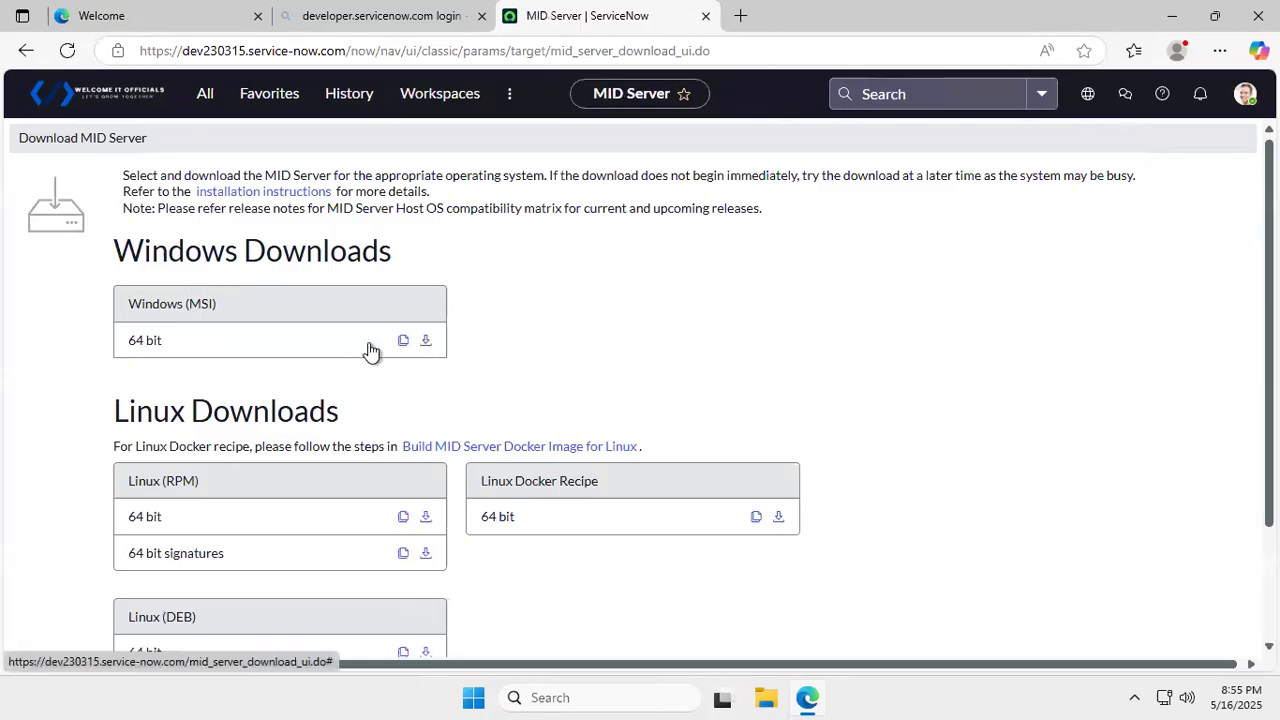
- Scroll the Download MID Server page to find the Windows (MSI) 64-bit download
{"action": "scroll", "coordinate": [331, 314], "scroll_direction": "down", "scroll_amount": 1}
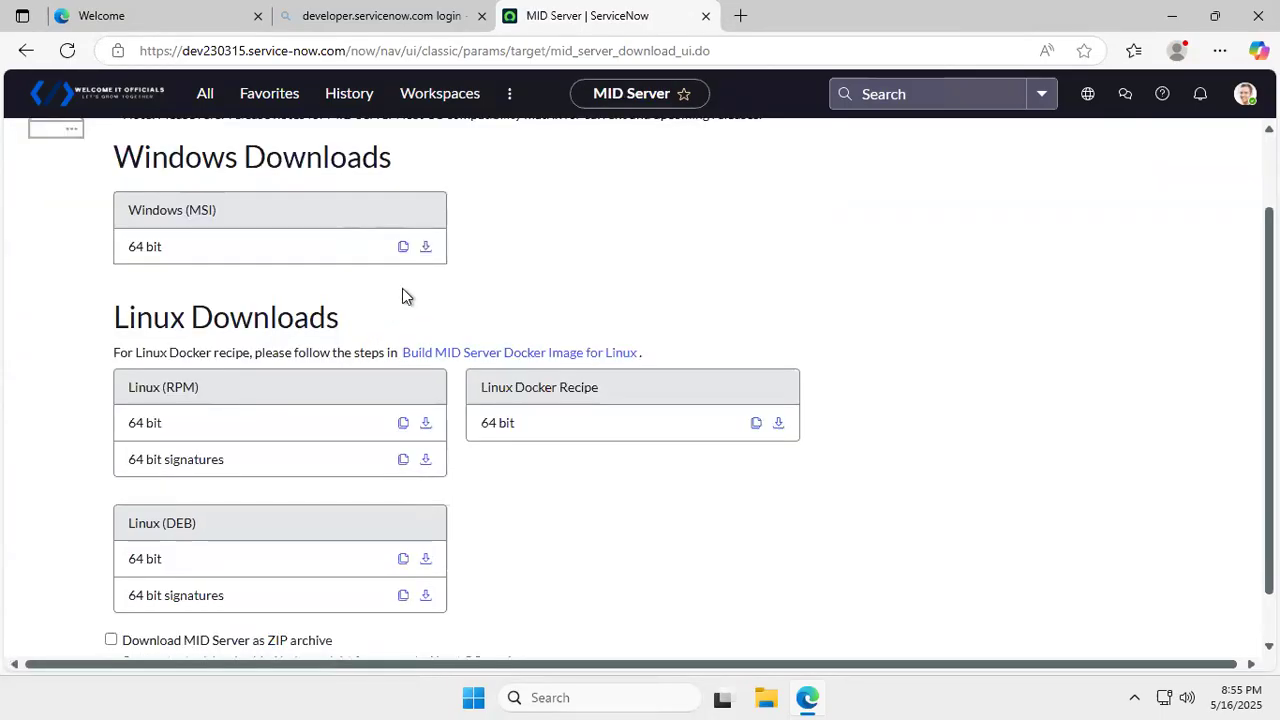
{"action": "scroll", "coordinate": [430, 256], "scroll_direction": "up", "scroll_amount": 1}
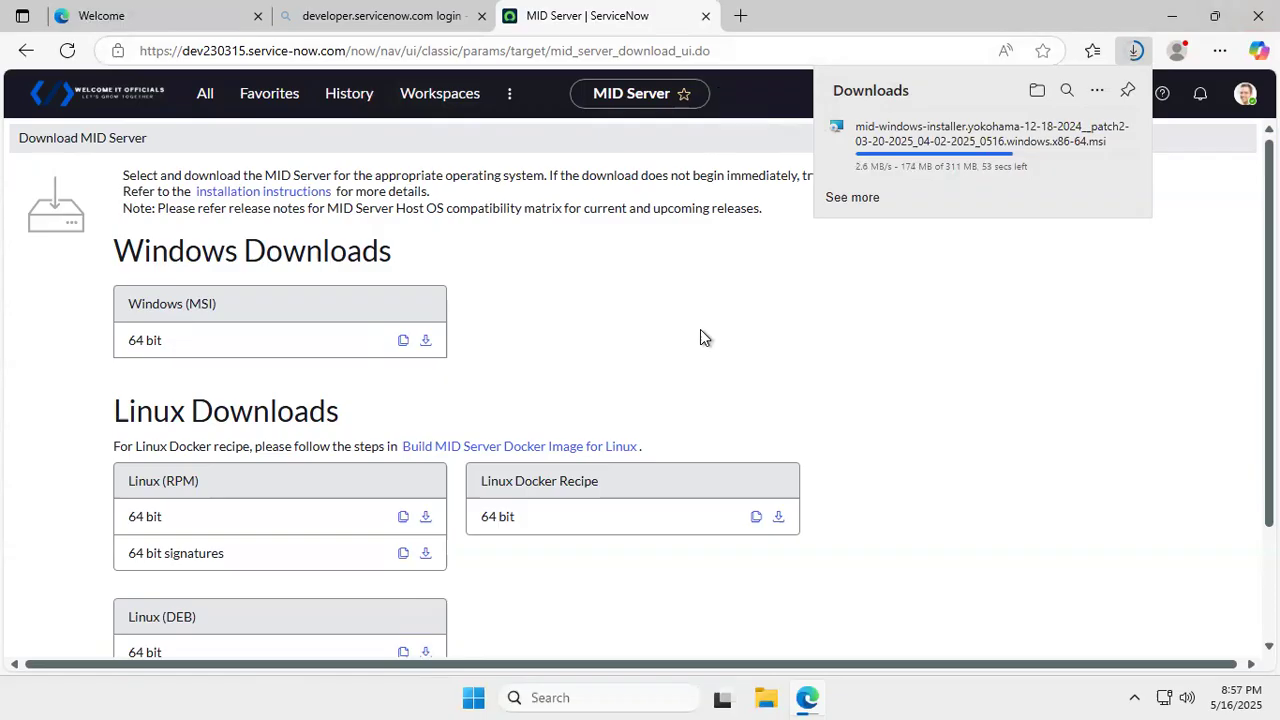
- Restore the Remote Desktop window, maximize the local browser, and return to the Download MID Server tab
{"action": "mouse_move", "coordinate": [1028, 8]}
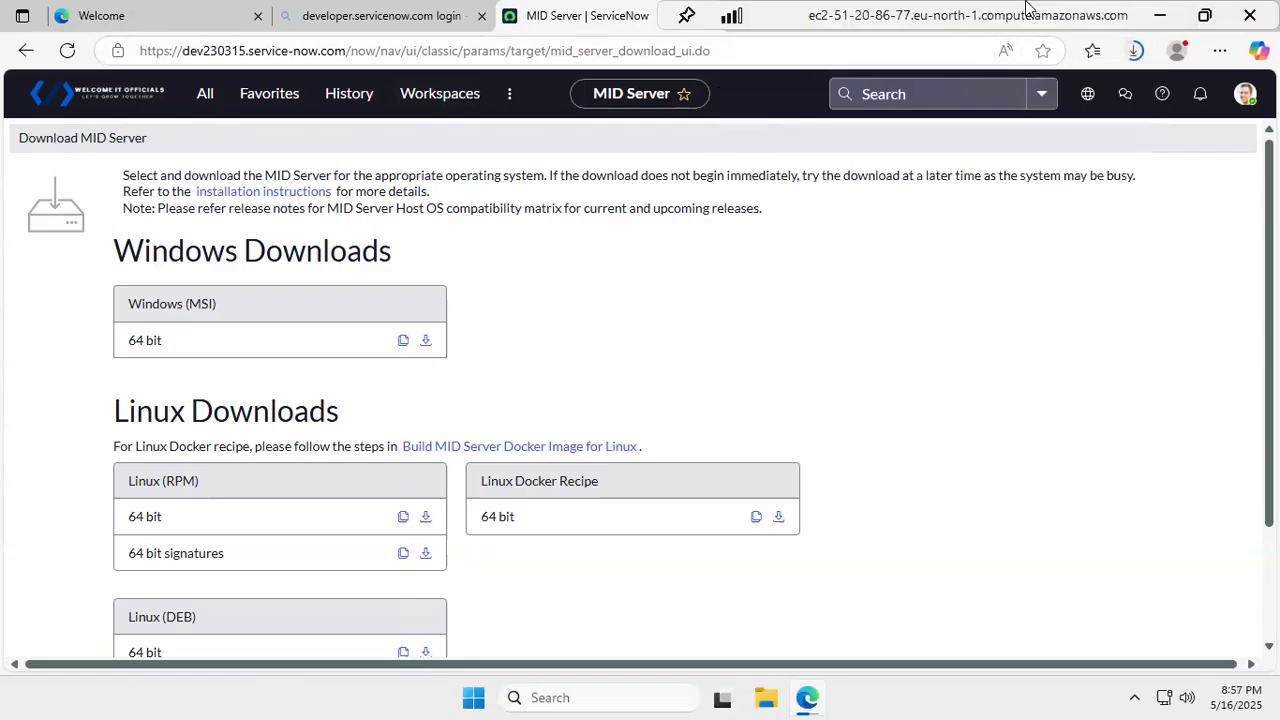
{"action": "left_click", "coordinate": [1205, 15]}
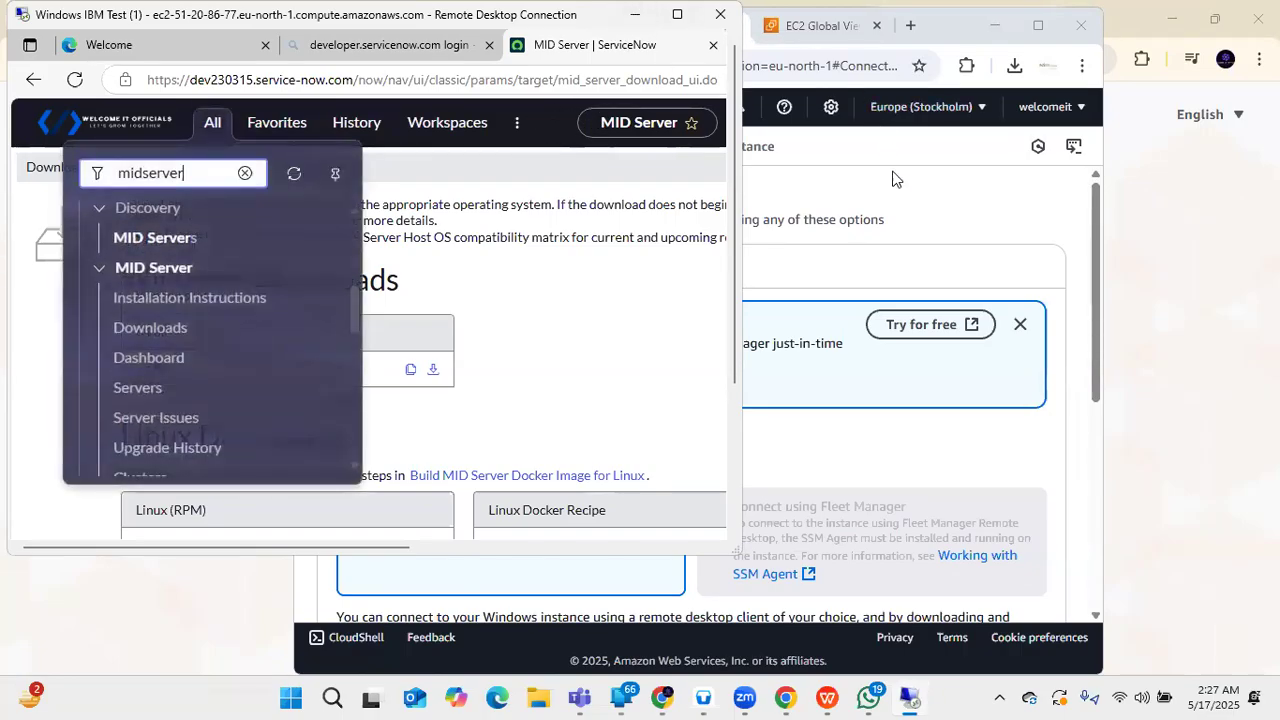
{"action": "left_click", "coordinate": [896, 195]}
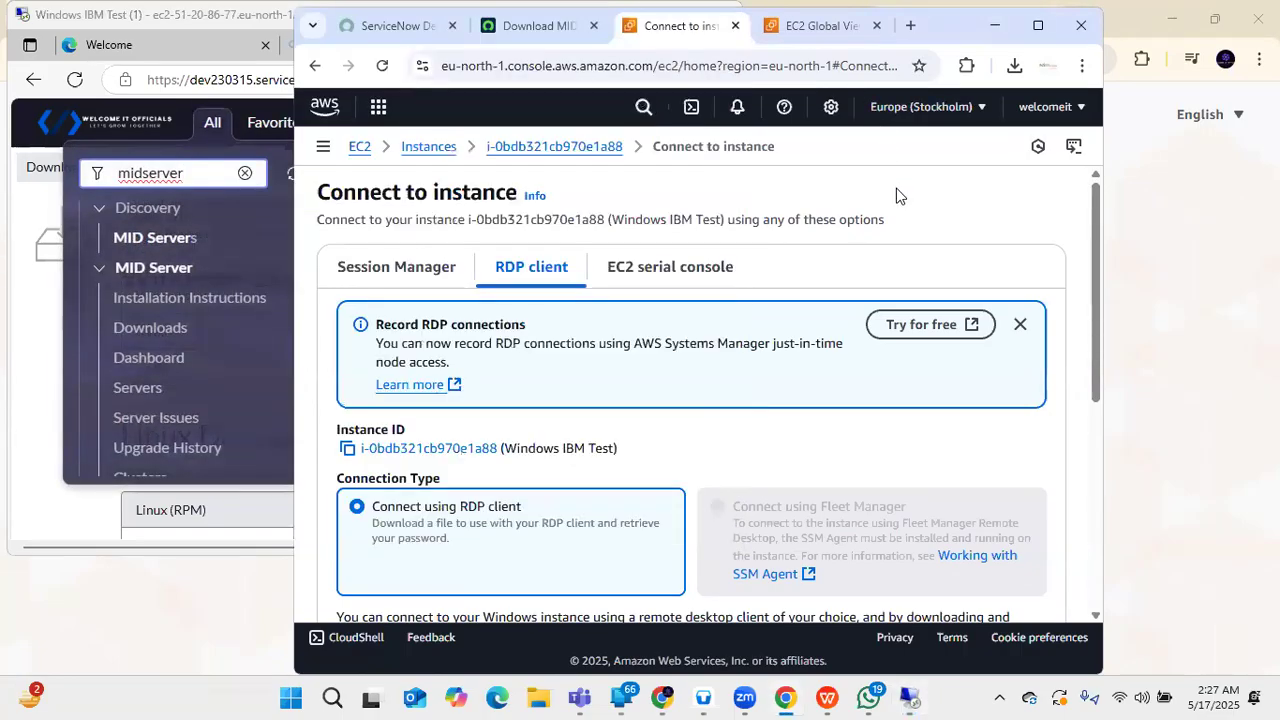
{"action": "left_click", "coordinate": [1038, 27]}
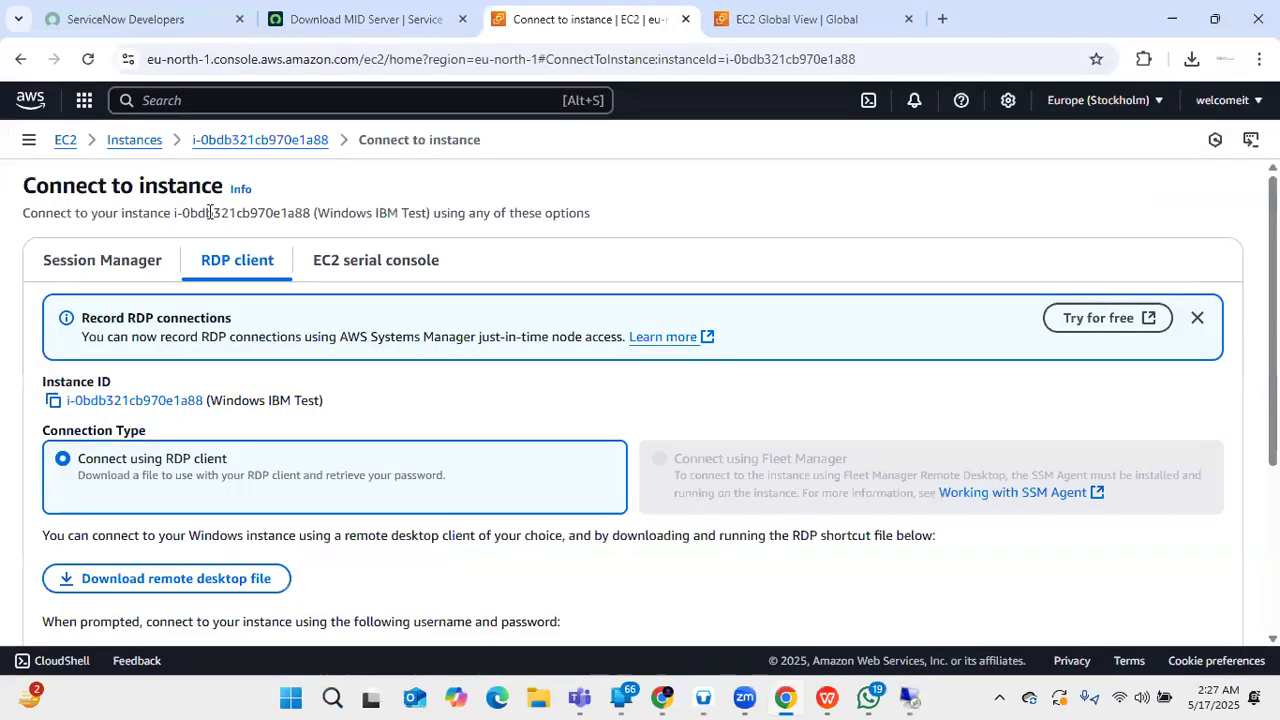
{"action": "left_click", "coordinate": [354, 27]}
- Open MID Server > Installation Instructions from the filtered All menu
{"action": "left_click", "coordinate": [218, 118]}
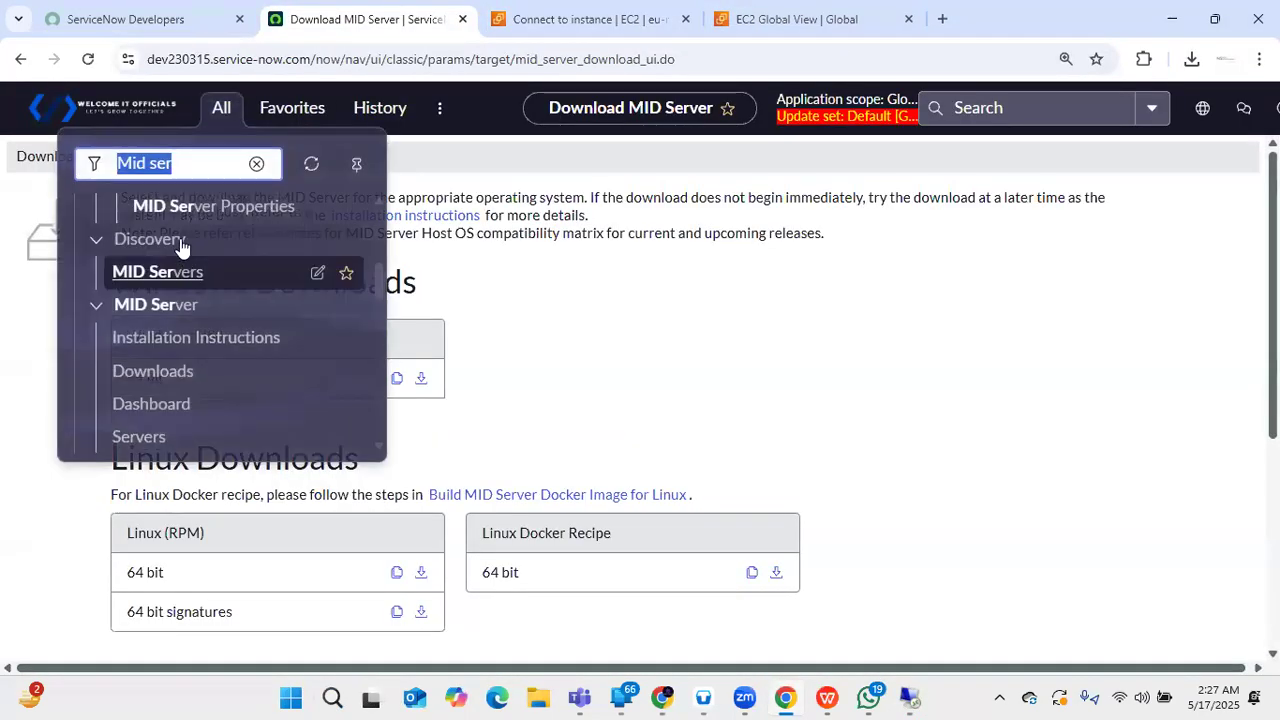
{"action": "scroll", "coordinate": [192, 277], "scroll_direction": "up", "scroll_amount": 3}
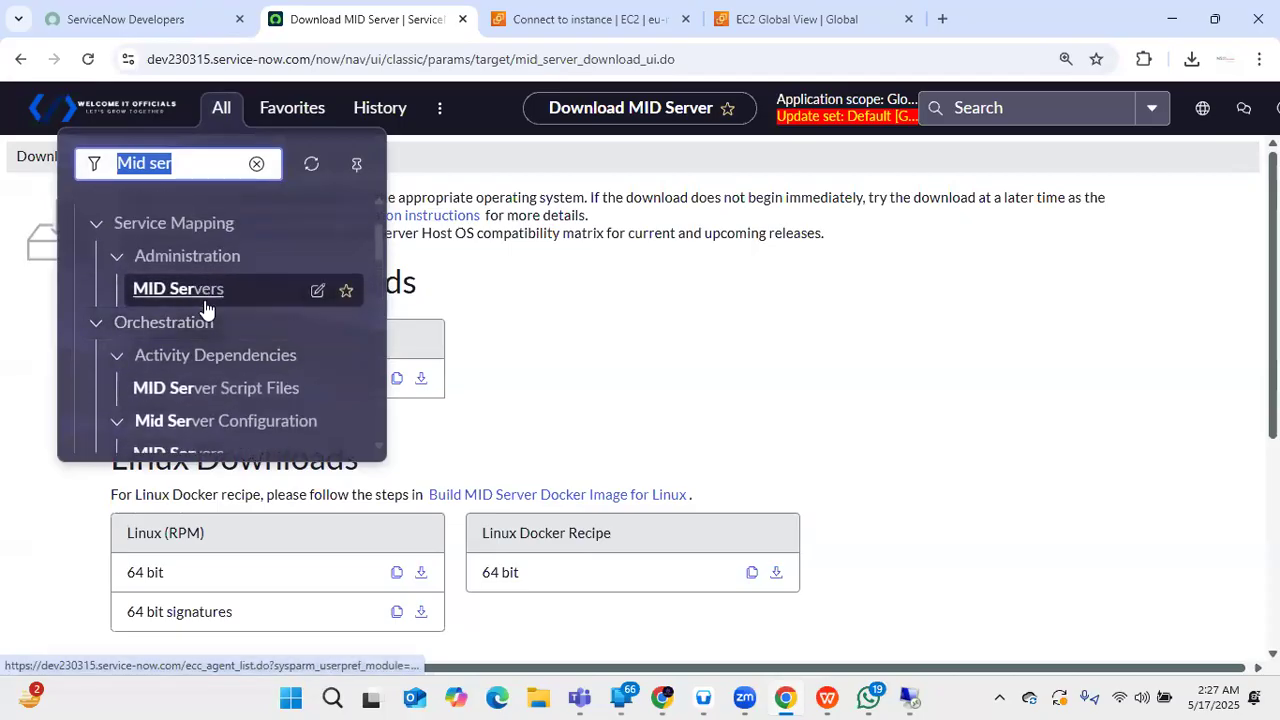
{"action": "scroll", "coordinate": [200, 355], "scroll_direction": "down", "scroll_amount": 2}
{"action": "scroll", "coordinate": [175, 368], "scroll_direction": "down", "scroll_amount": 2}
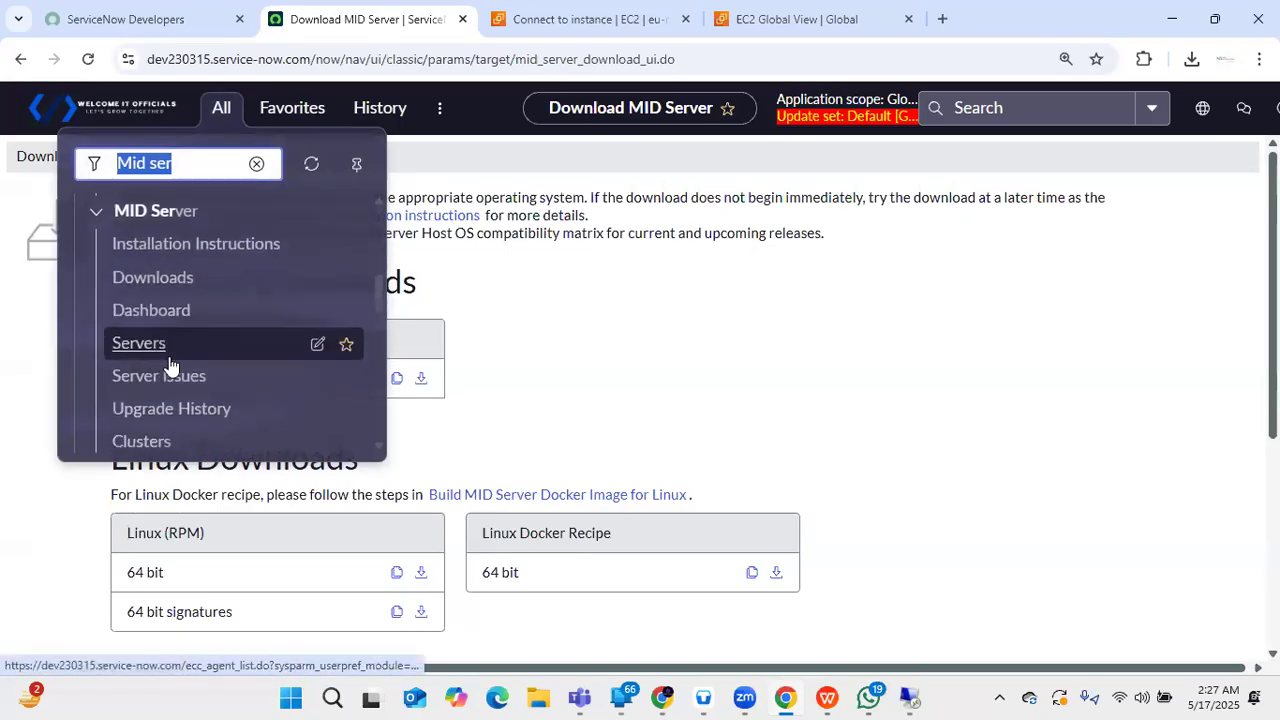
{"action": "left_click", "coordinate": [191, 245]}
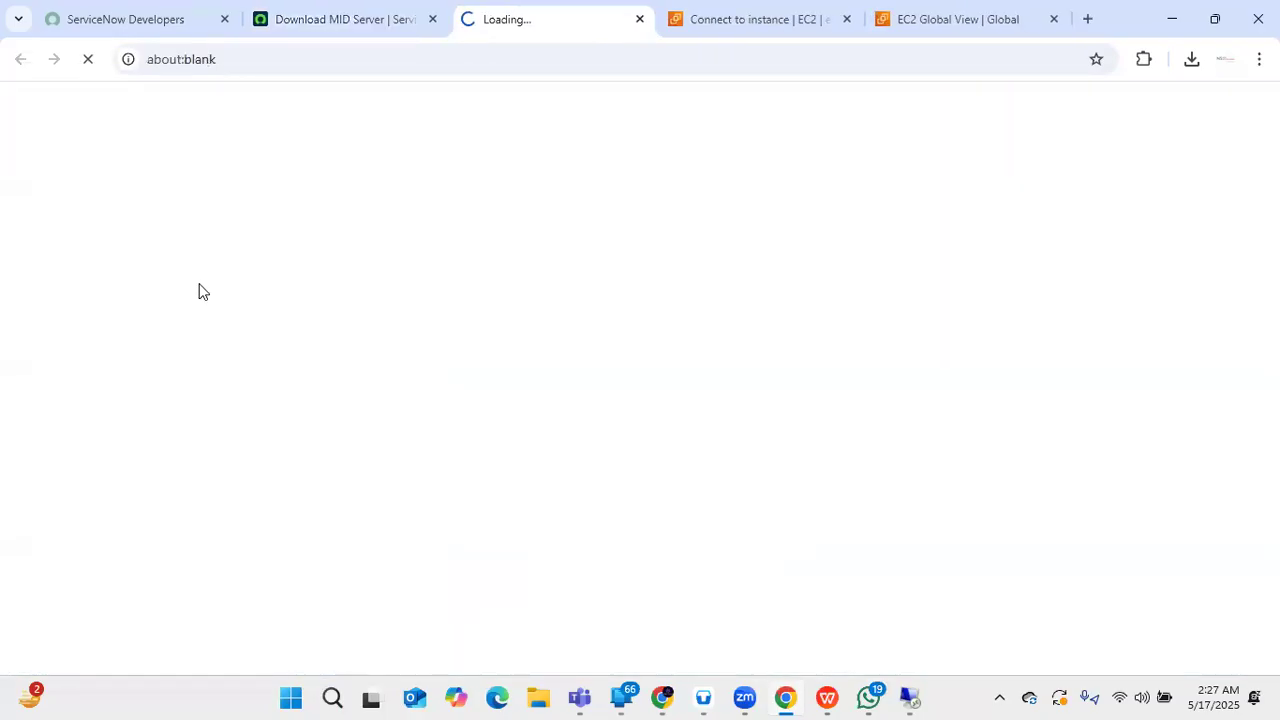
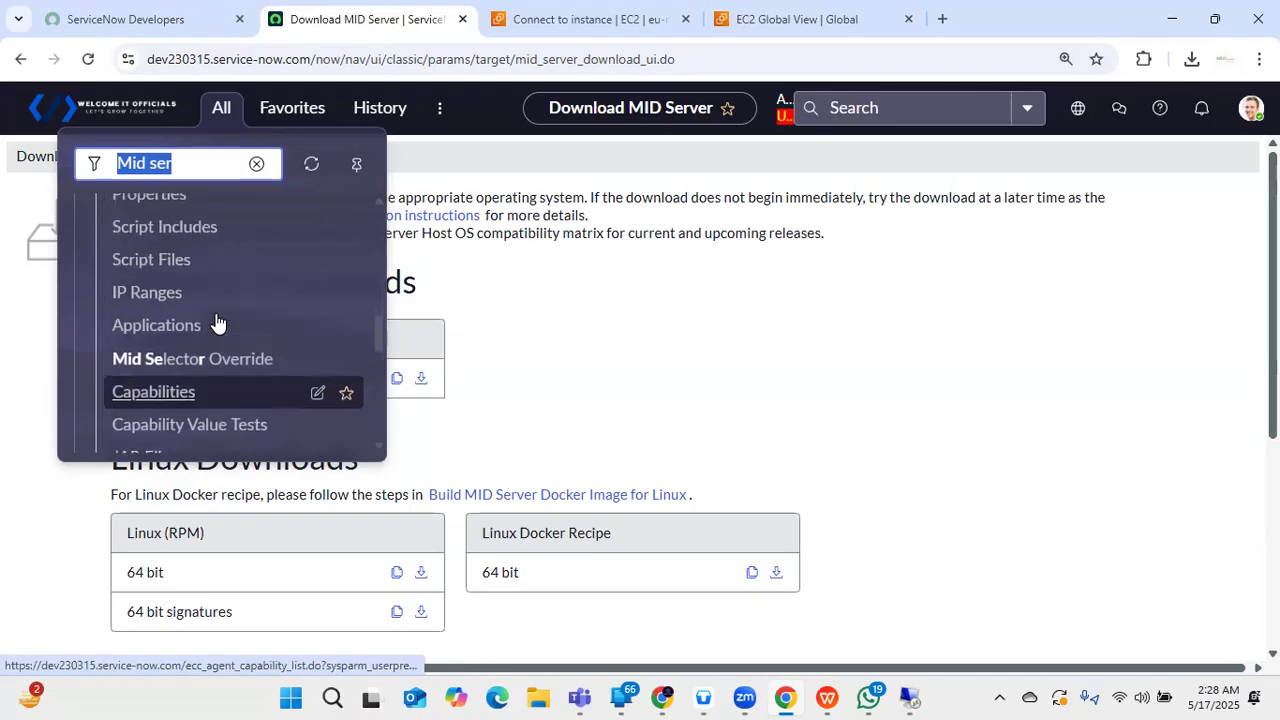
{"action": "scroll", "coordinate": [155, 287], "scroll_direction": "up", "scroll_amount": 2}
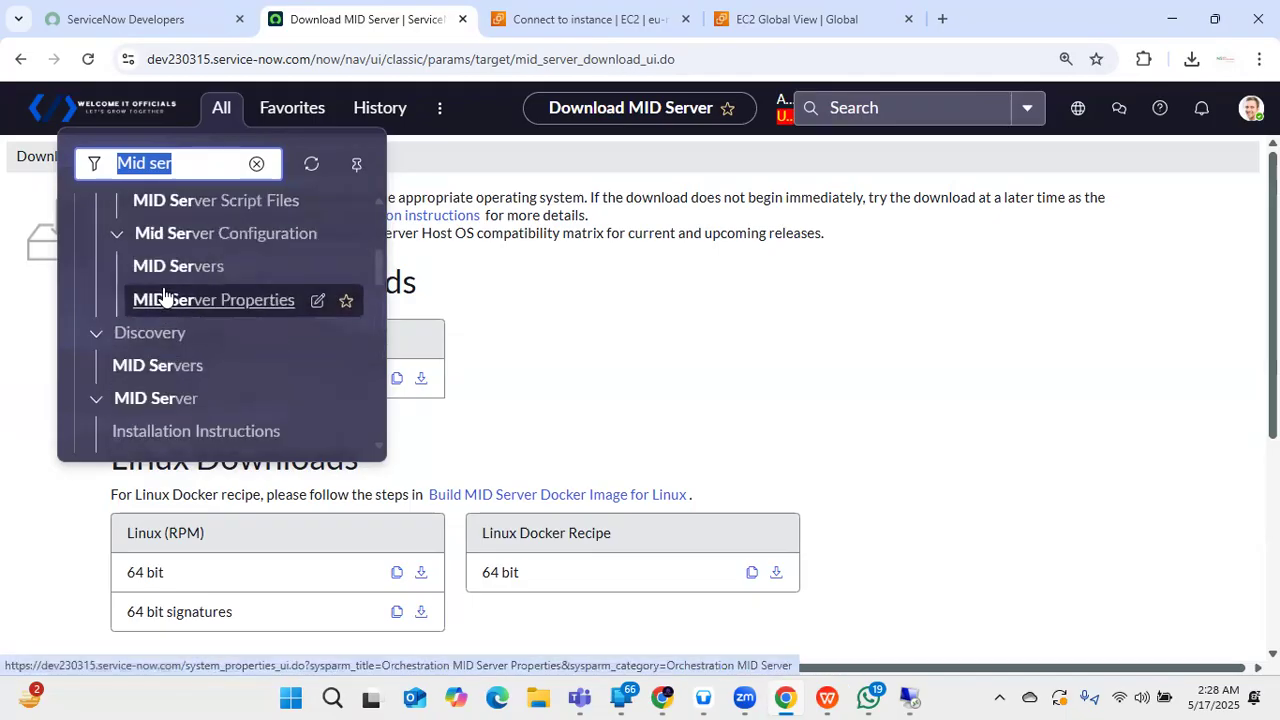
- Open the MID Server Installation Instructions documentation from the All menu
{"action": "scroll", "coordinate": [166, 297], "scroll_direction": "down", "scroll_amount": 2}
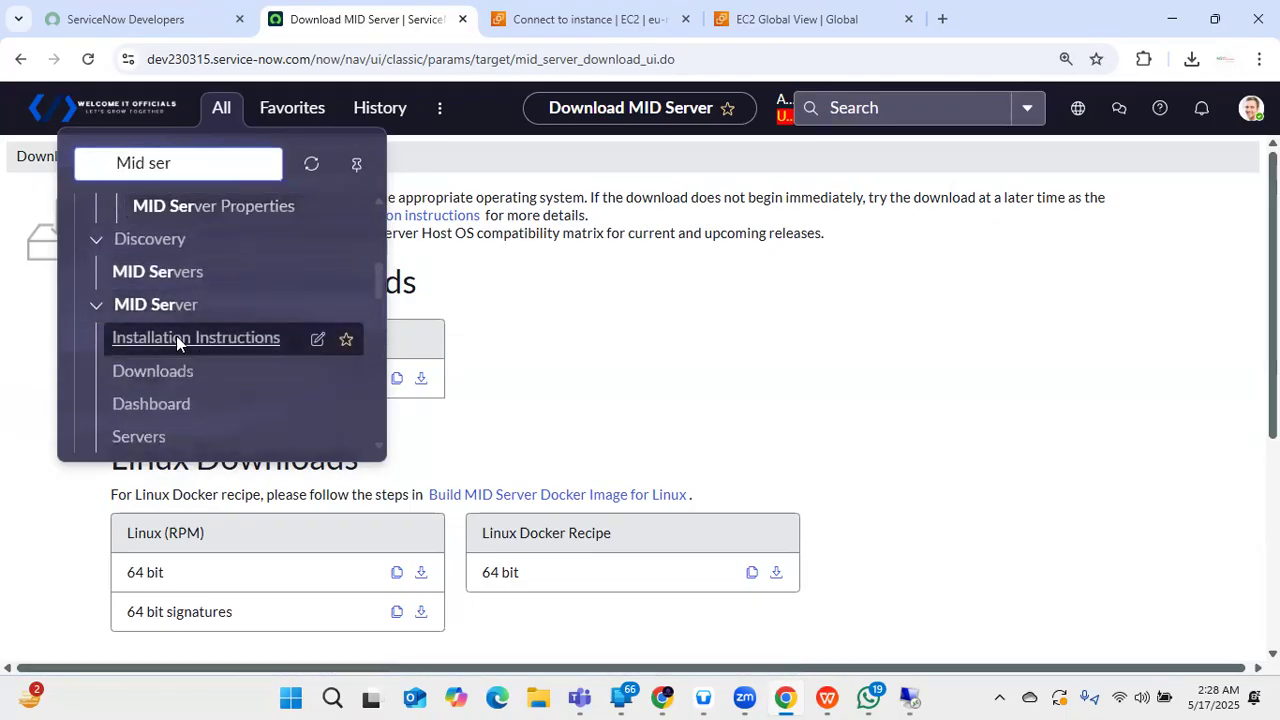
{"action": "left_click", "coordinate": [178, 343]}
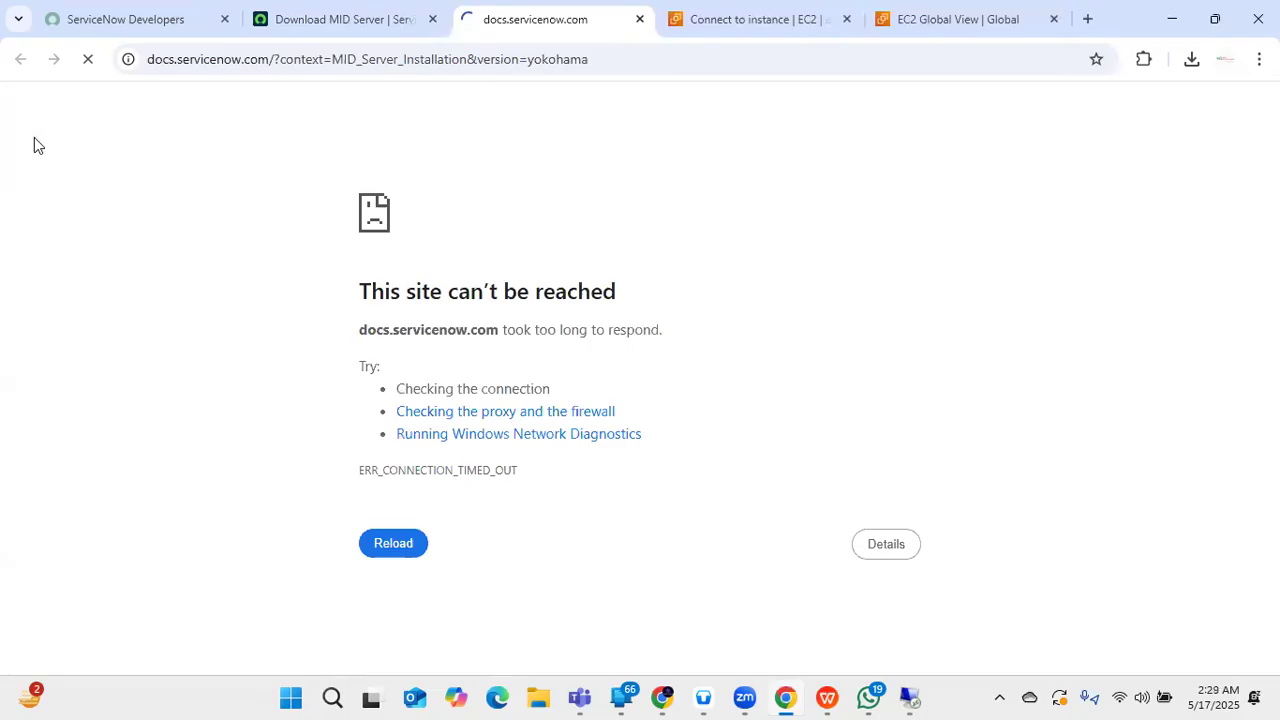
- Back on Download MID Server, filter the All menu for 'itom' and open ITOM Guided Setup
{"action": "left_click", "coordinate": [305, 20]}
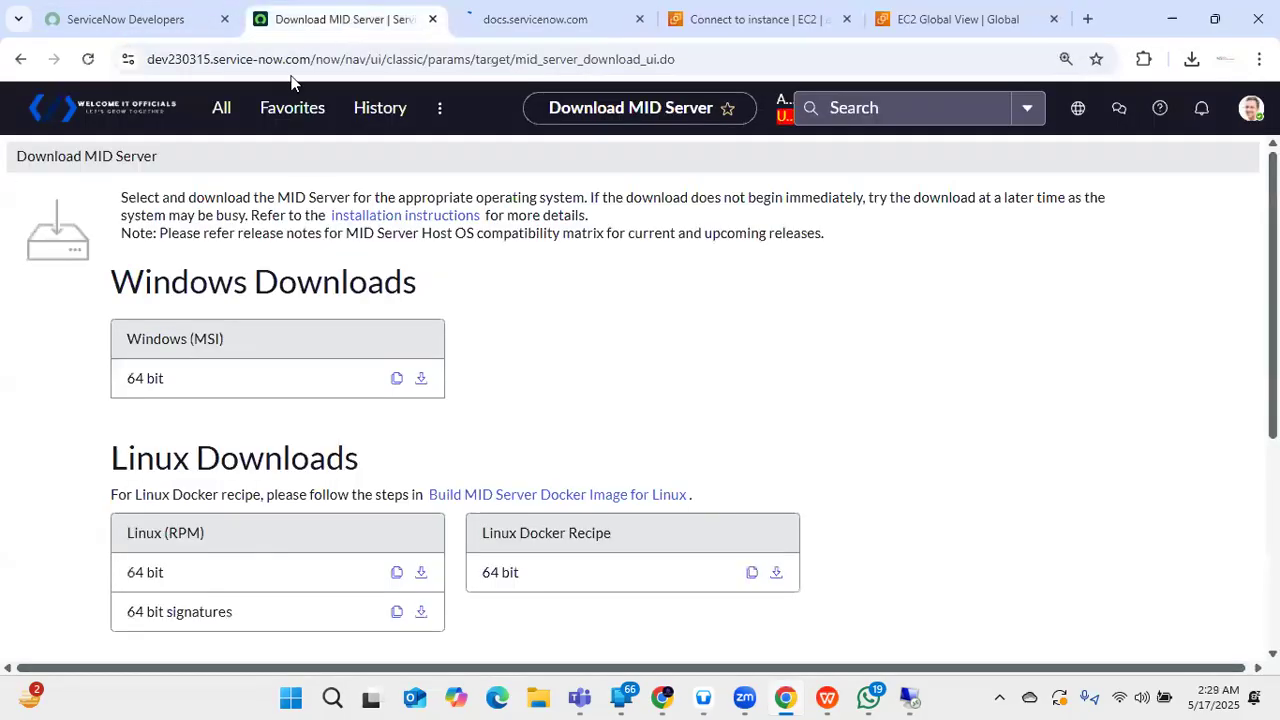
{"action": "left_click", "coordinate": [221, 110]}
{"action": "key", "text": "BackSpace"}
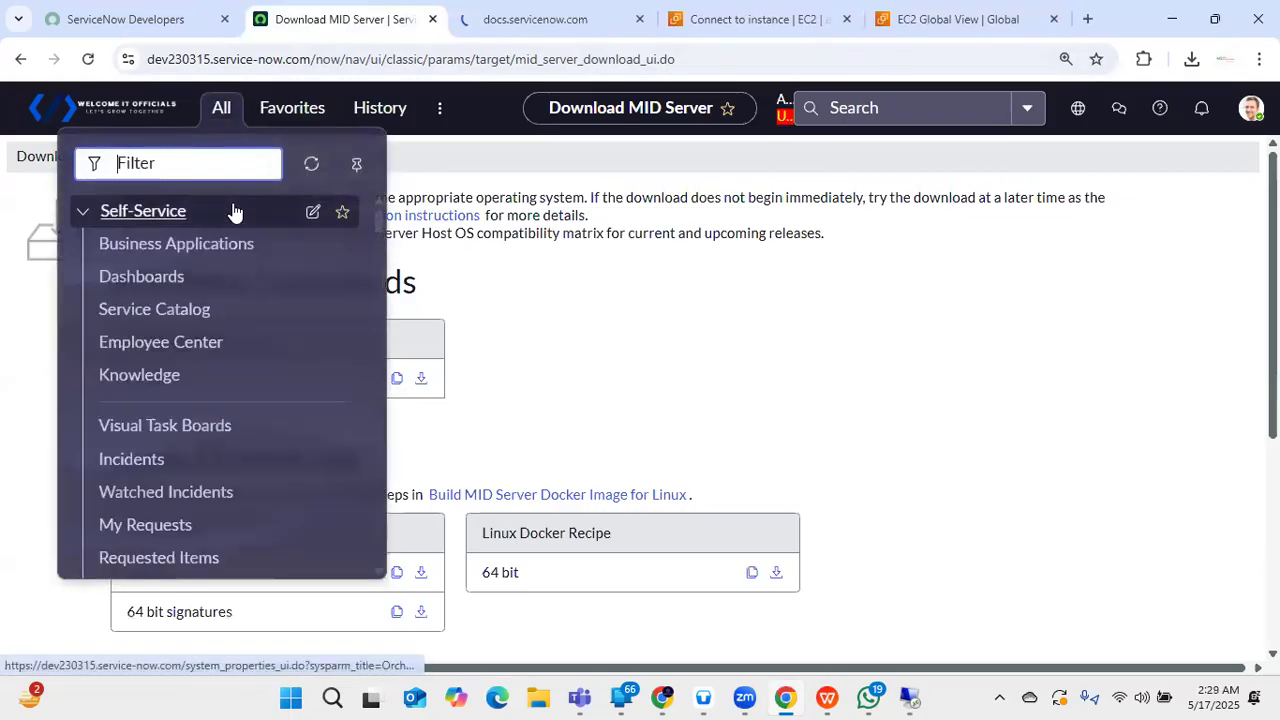
{"action": "type", "text": "it"}
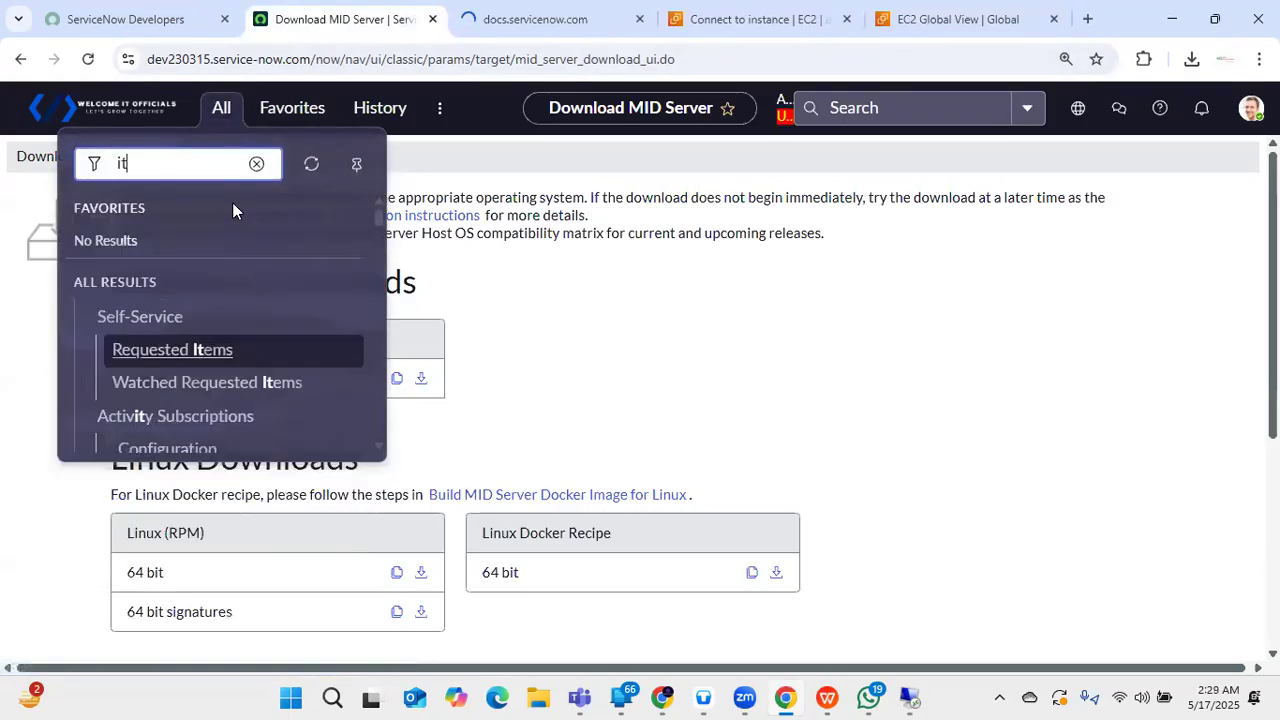
{"action": "type", "text": "om"}
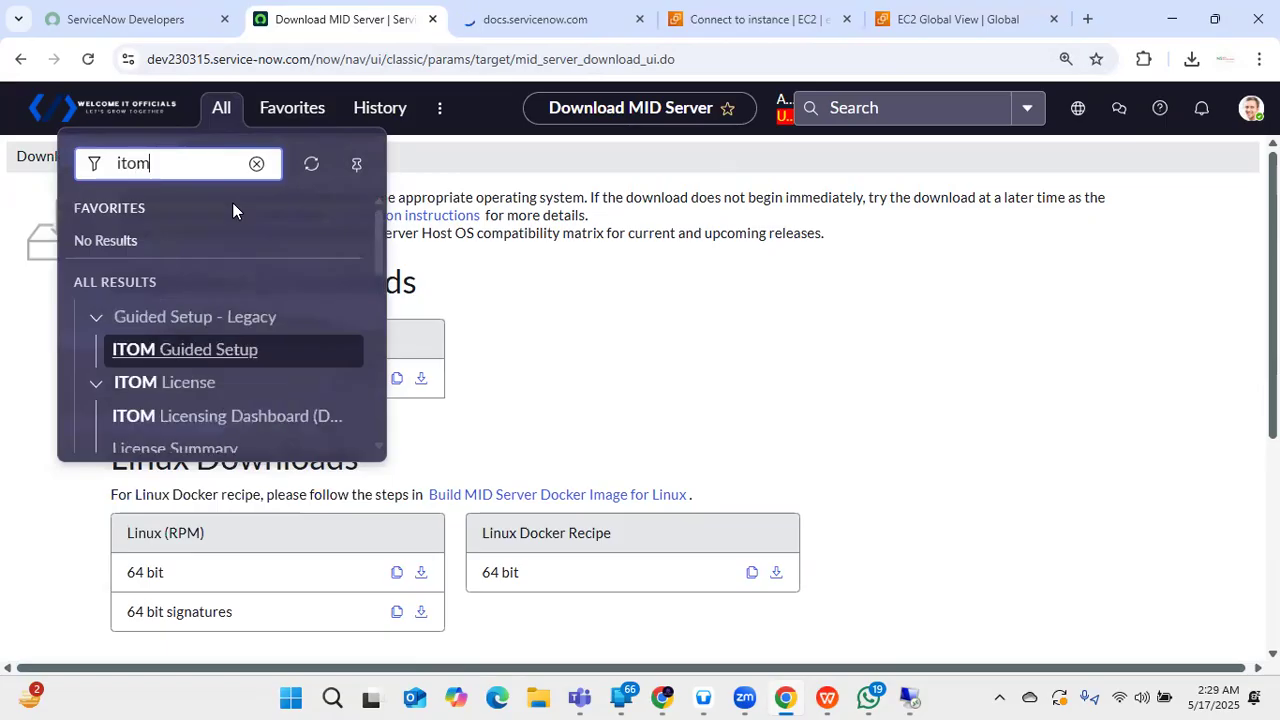
{"action": "left_click", "coordinate": [238, 352]}
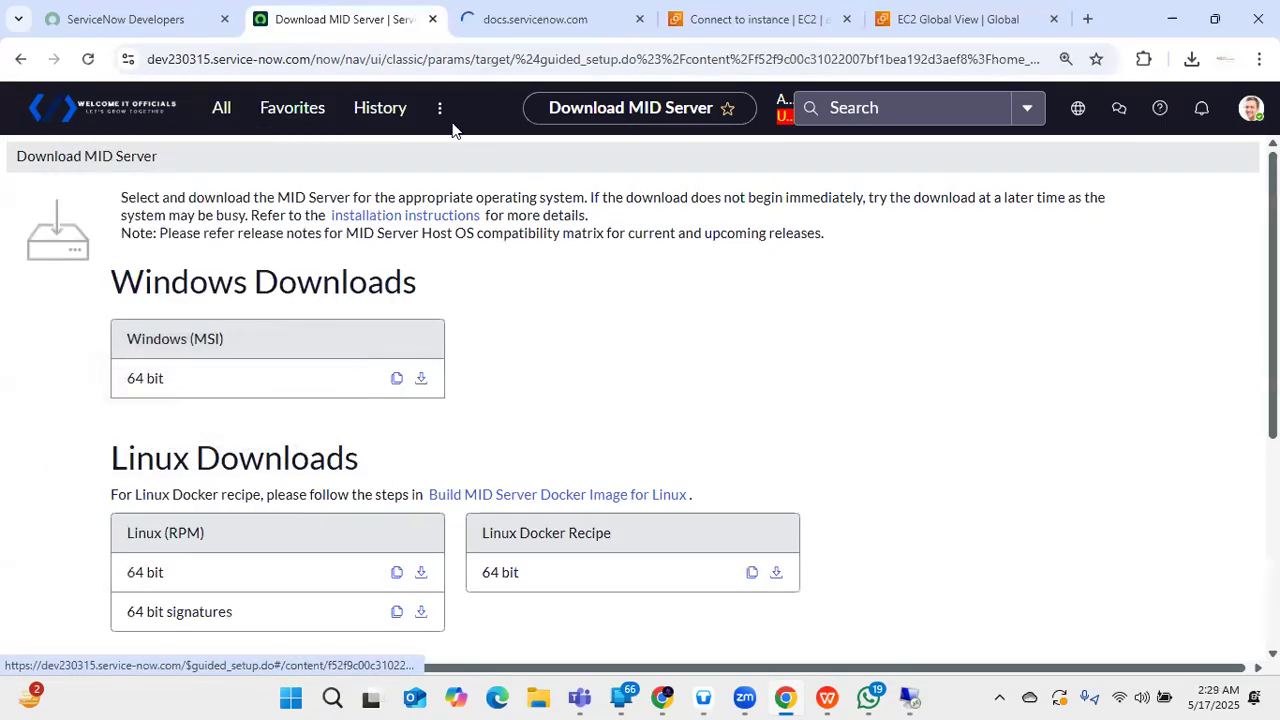
{"action": "left_click", "coordinate": [542, 16]}
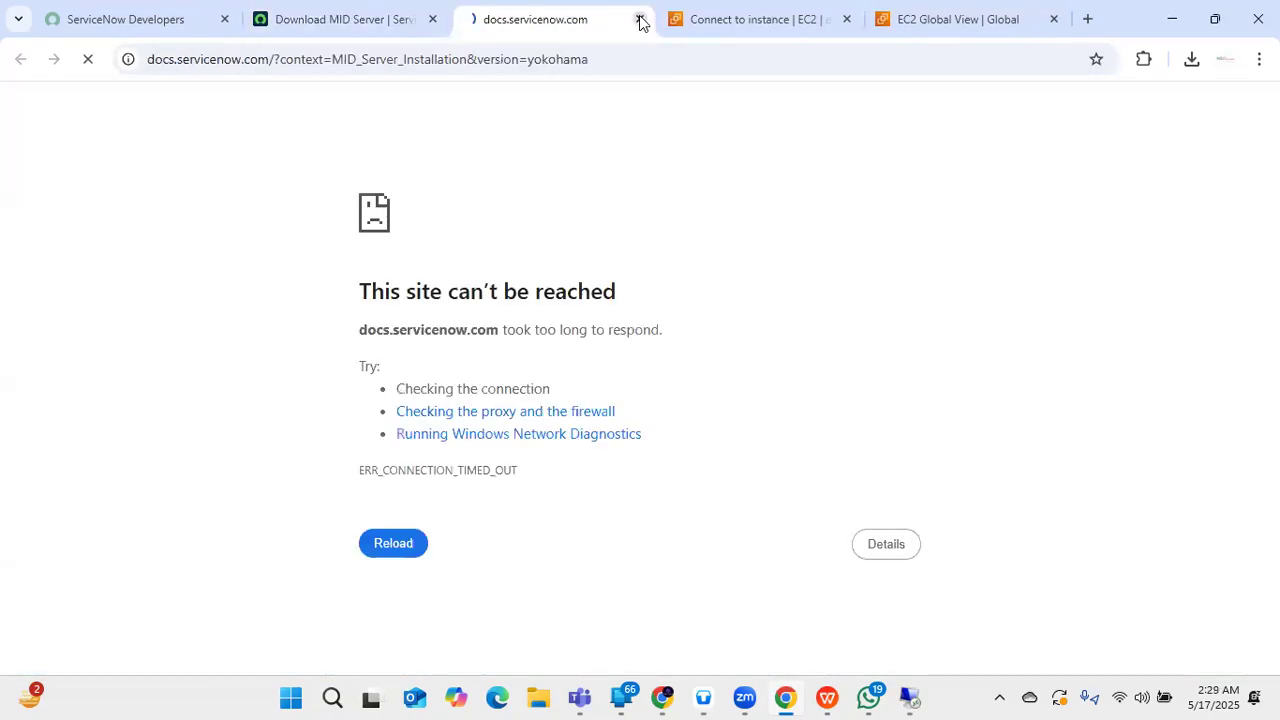
- Close the unreachable documentation tab after checking the EC2 Connect to instance page
{"action": "left_click", "coordinate": [640, 19]}
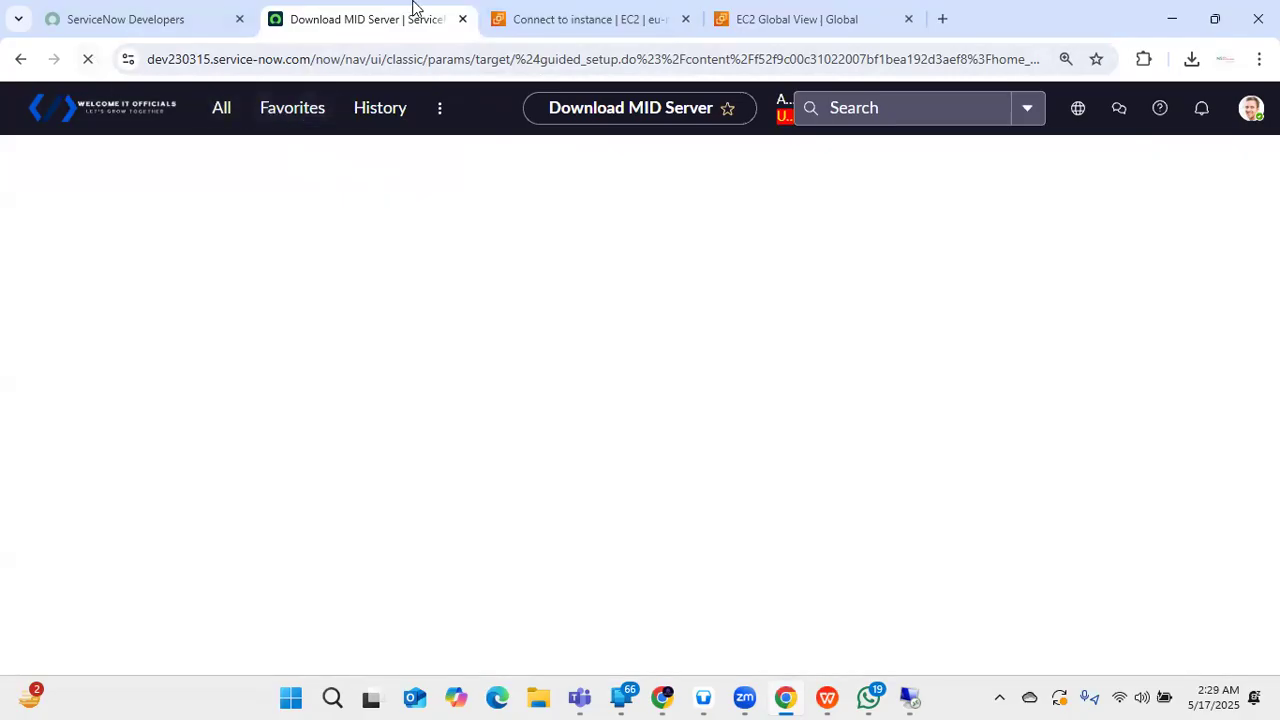
{"action": "left_click", "coordinate": [577, 12]}
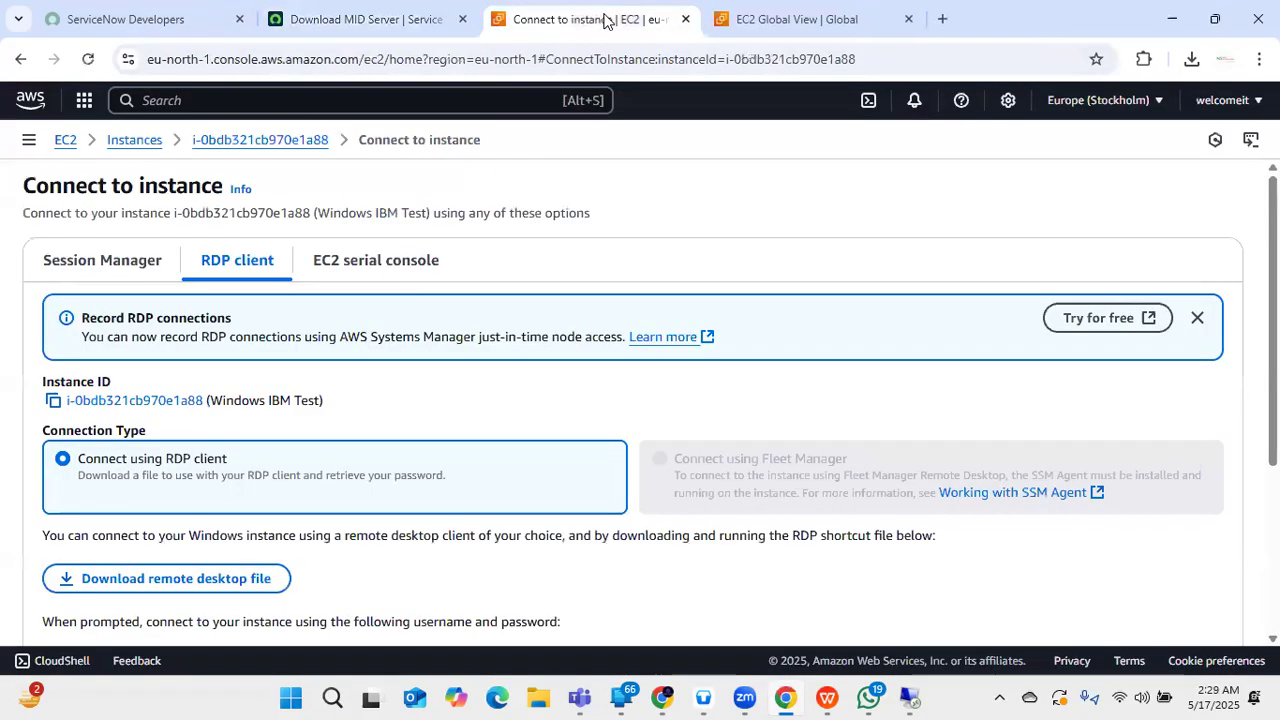
{"action": "left_click", "coordinate": [406, 17]}
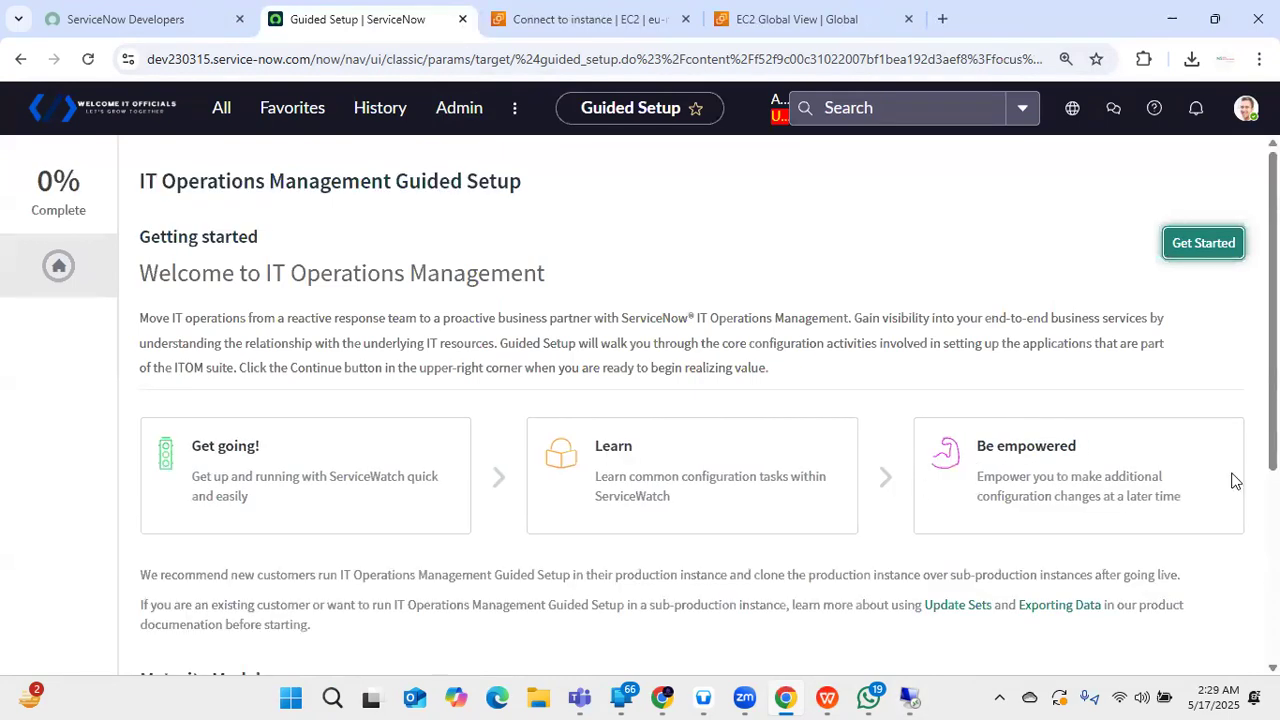
- Start the guided setup's MID Server stage and configure the Create MID User task
{"action": "left_click", "coordinate": [1202, 240]}
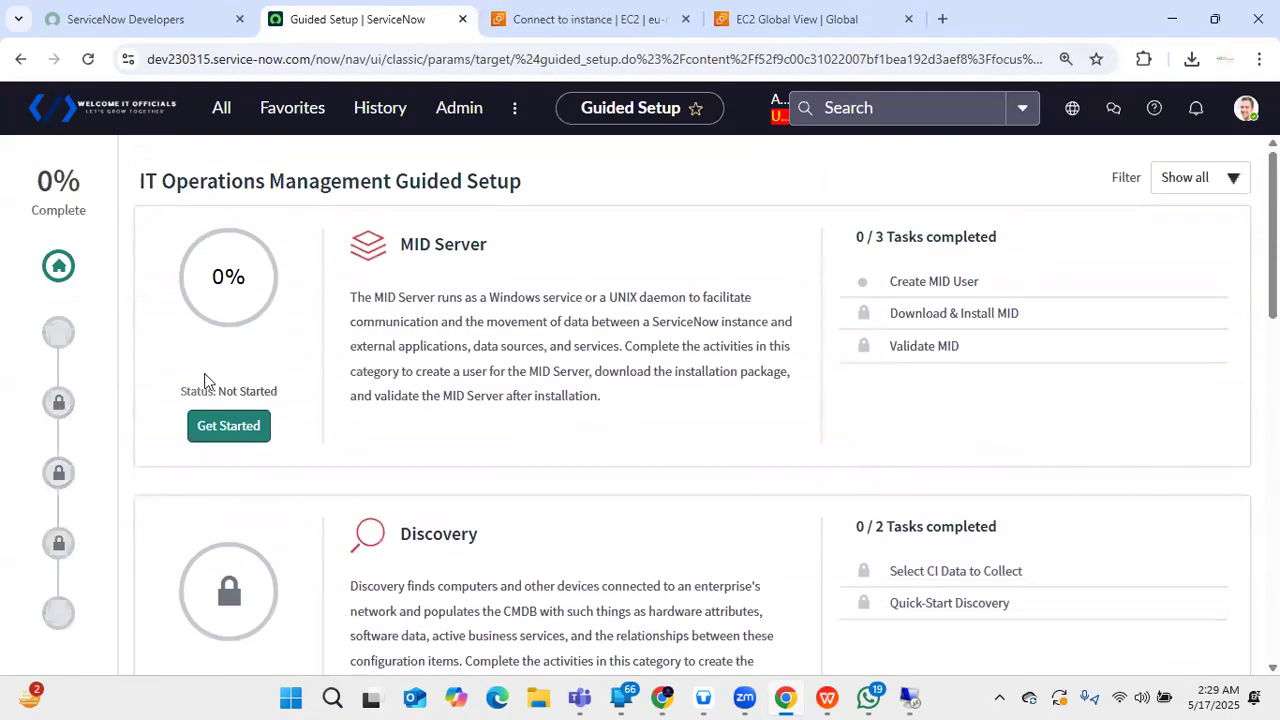
{"action": "left_click", "coordinate": [229, 426]}
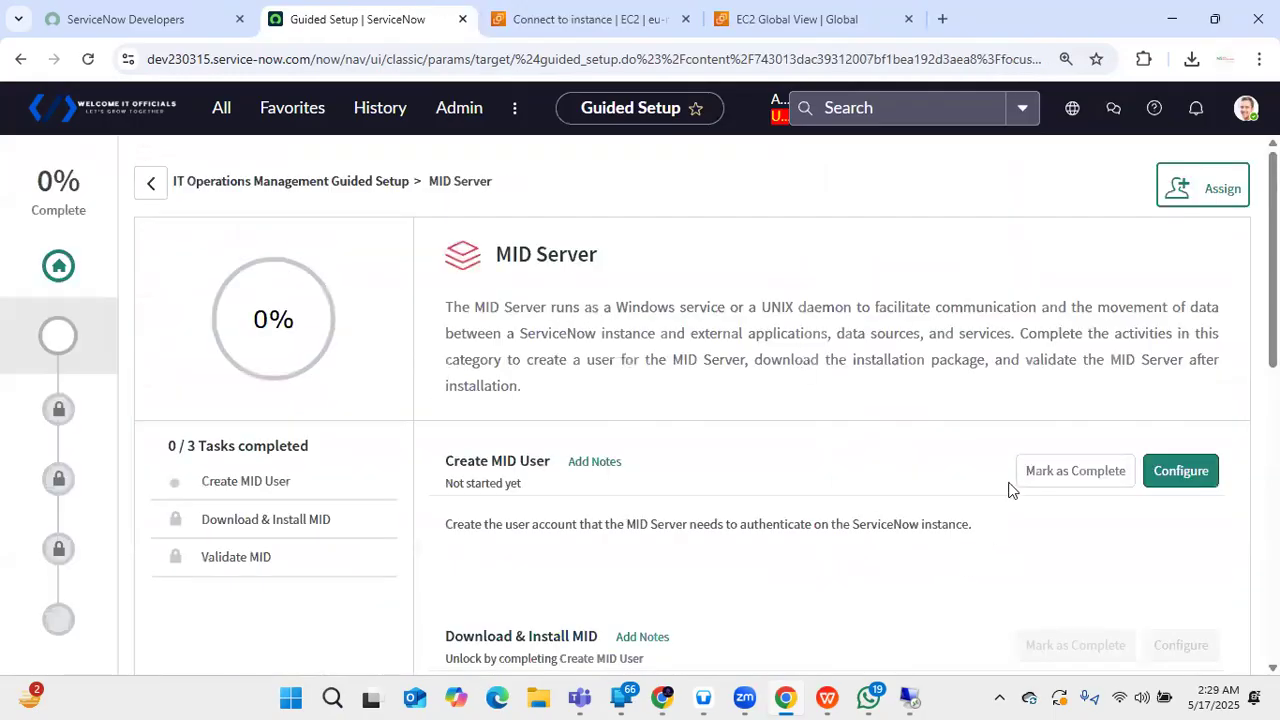
{"action": "scroll", "coordinate": [640, 392], "scroll_direction": "down", "scroll_amount": 3}
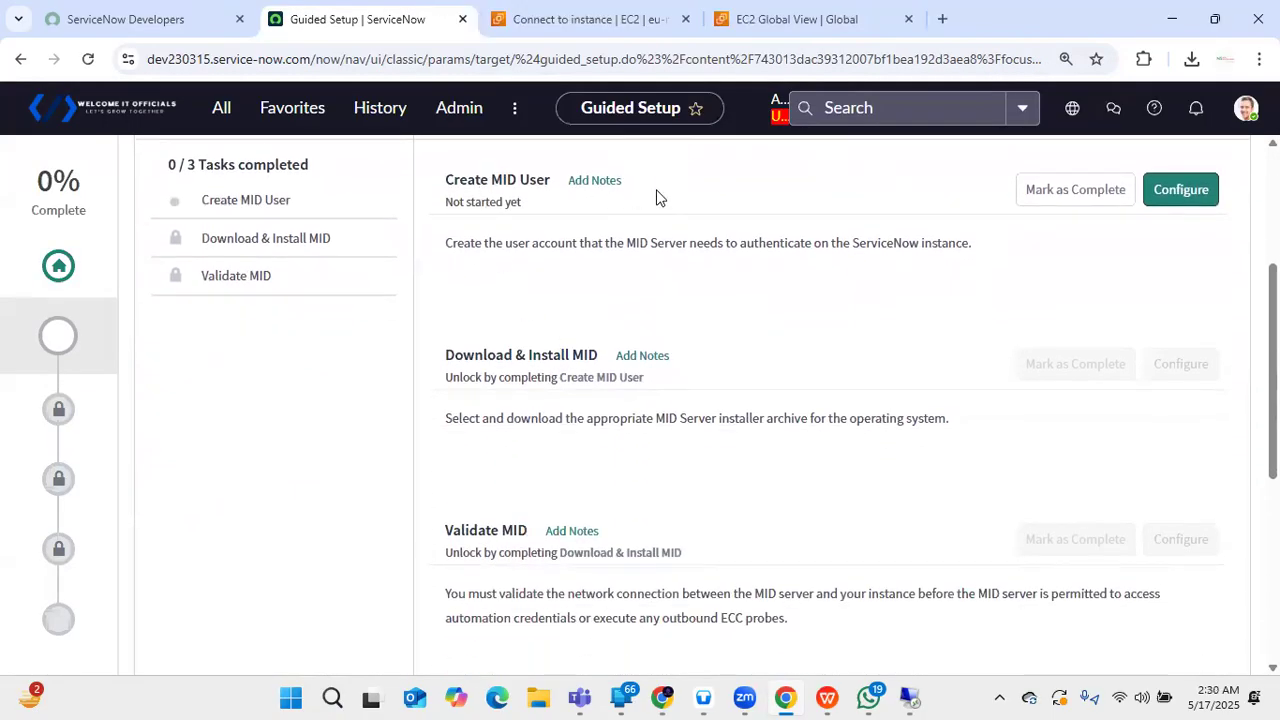
{"action": "left_click", "coordinate": [1167, 206]}
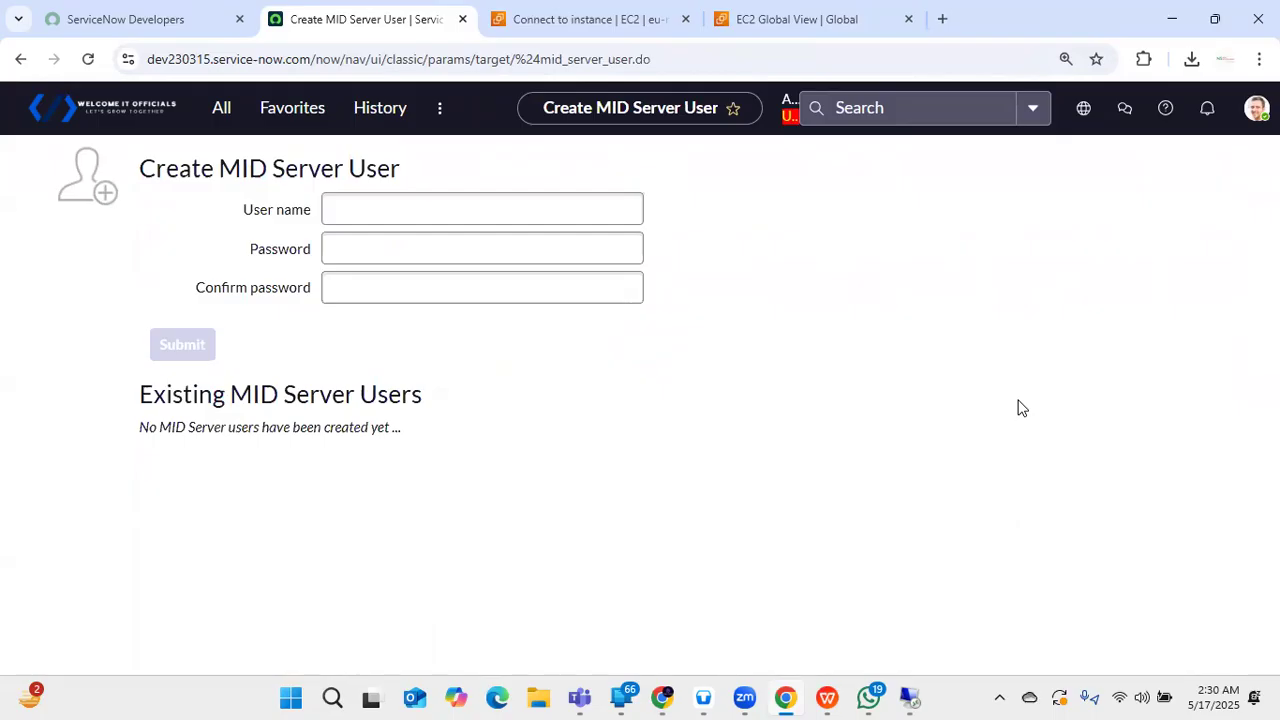
- Enter user name midserveruser1, then type the password and its confirmation
{"action": "left_click", "coordinate": [371, 213]}
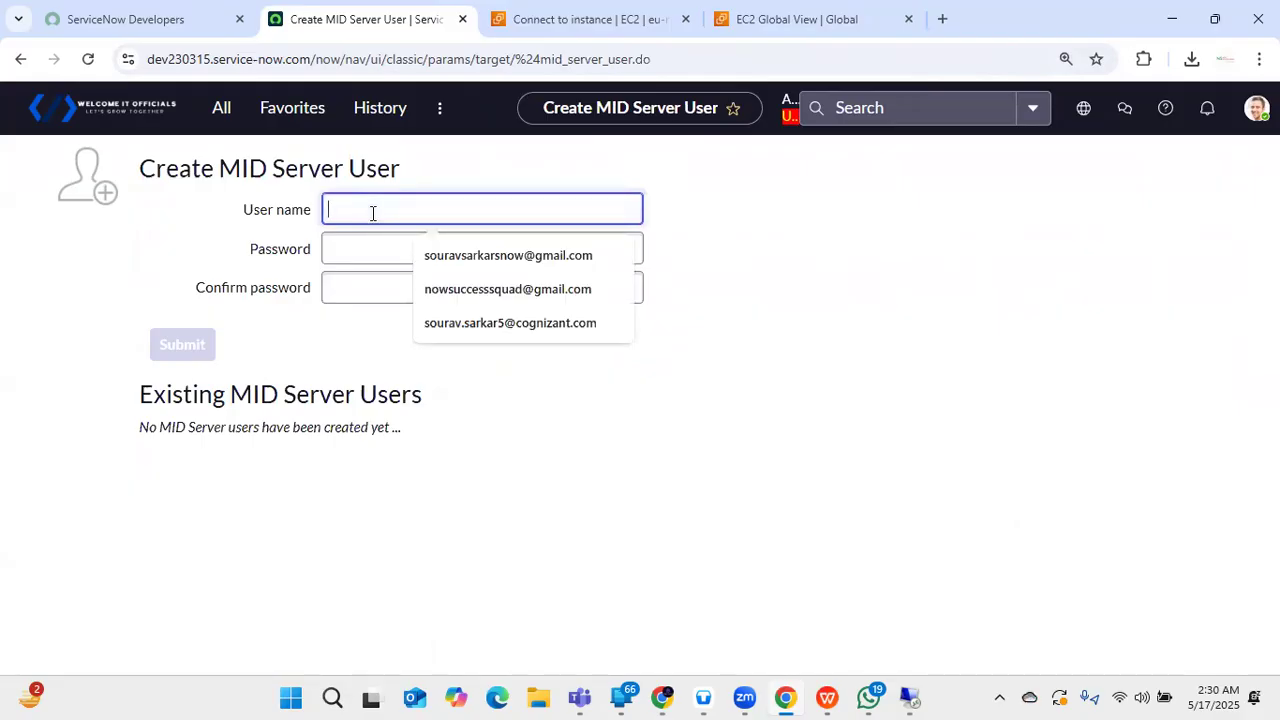
{"action": "type", "text": "mid"}
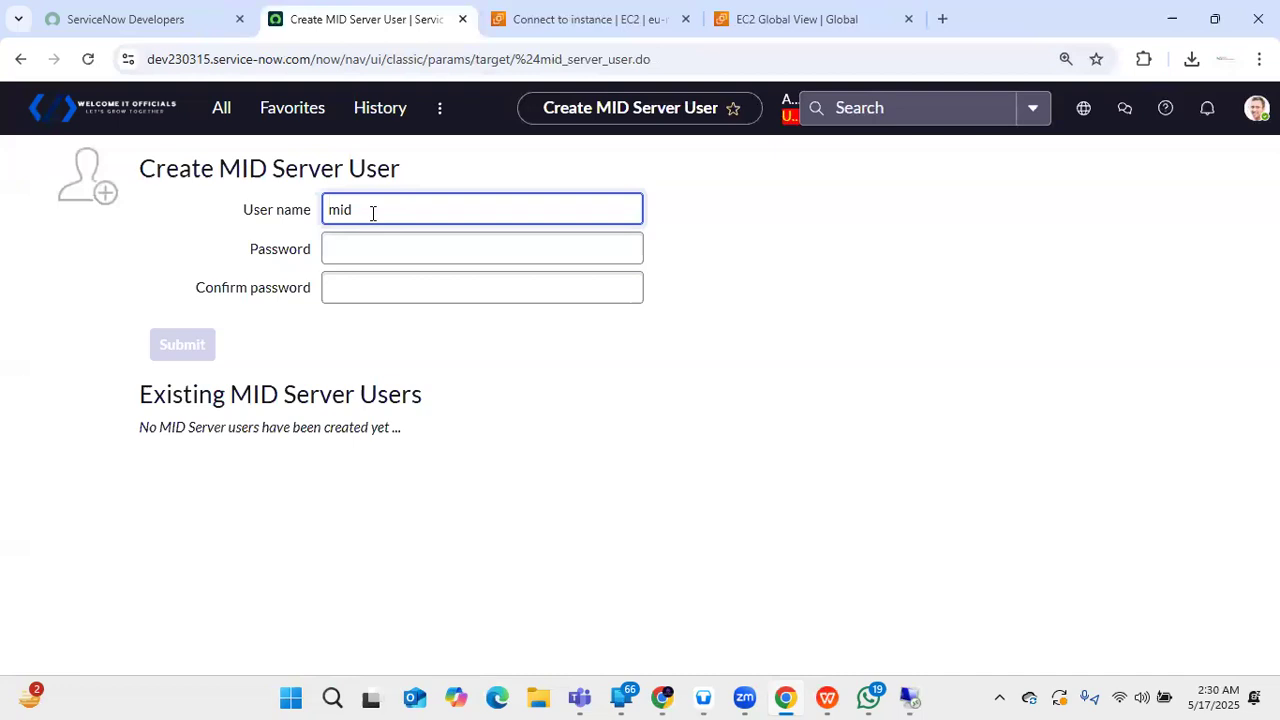
{"action": "type", "text": "serveruser1"}
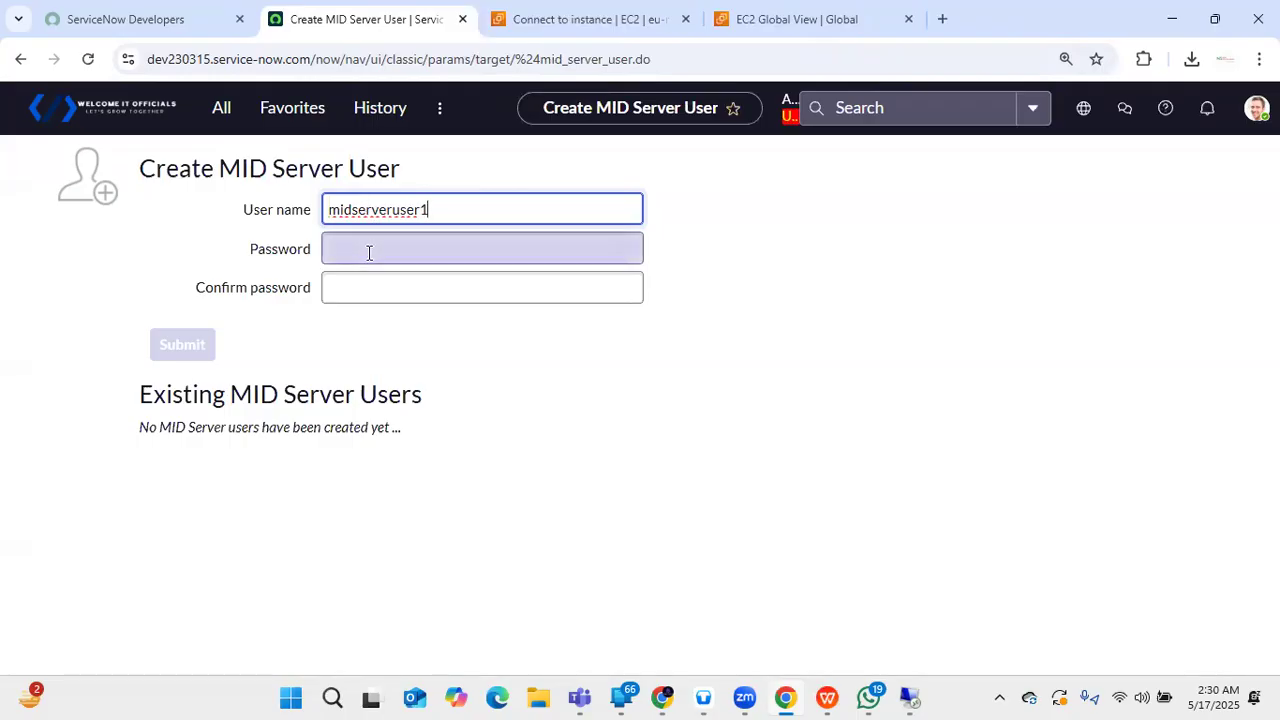
{"action": "left_click", "coordinate": [369, 251]}
{"action": "type", "text": "***"}
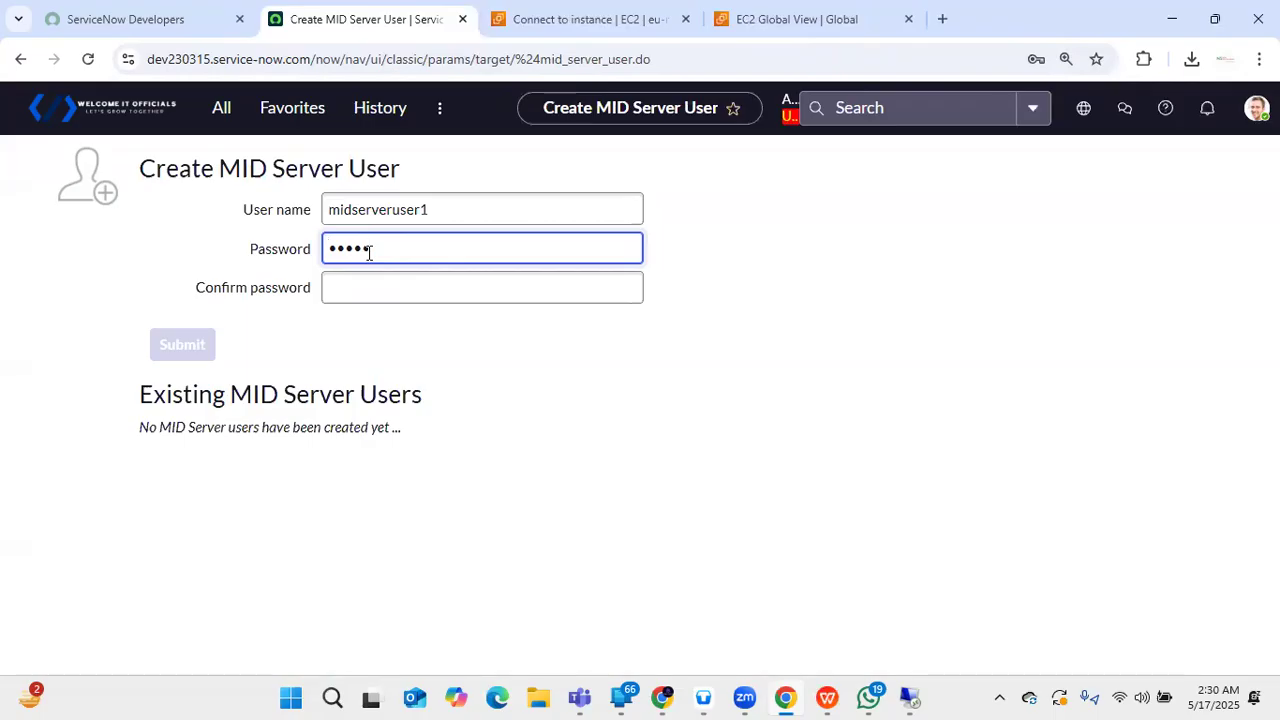
{"action": "type", "text": "*****"}
{"action": "left_click", "coordinate": [363, 278]}
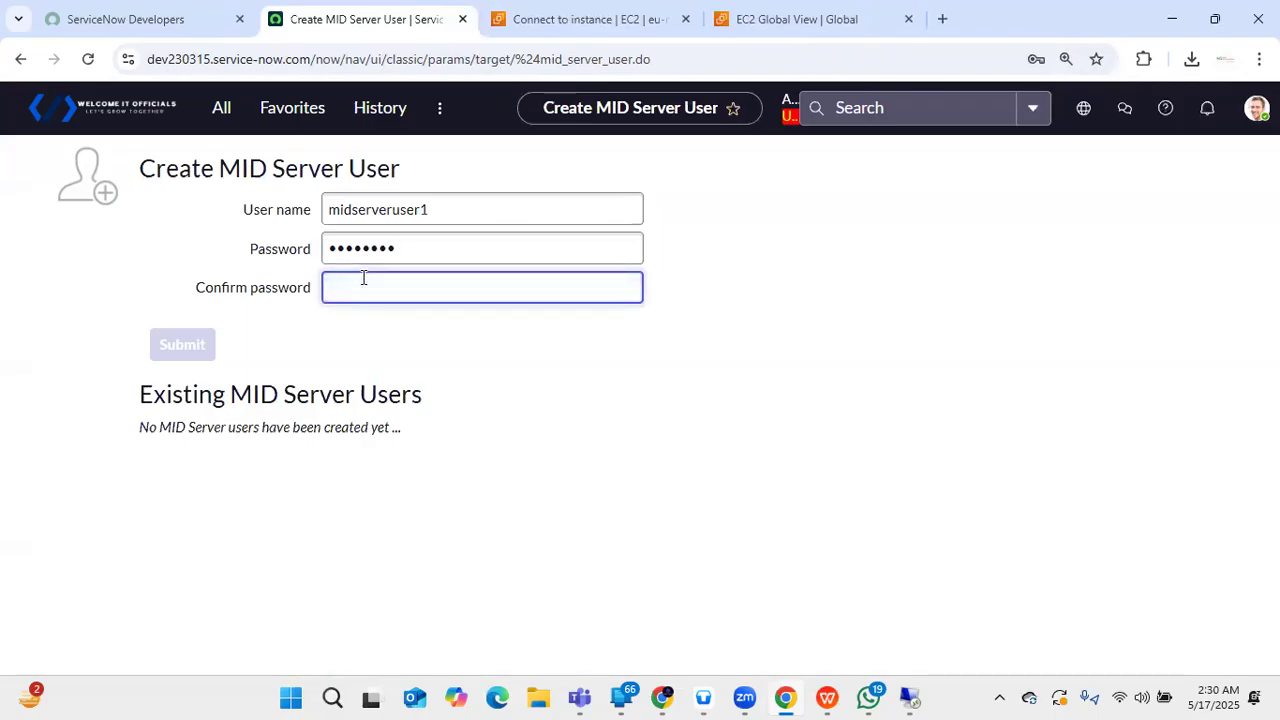
{"action": "type", "text": "********"}
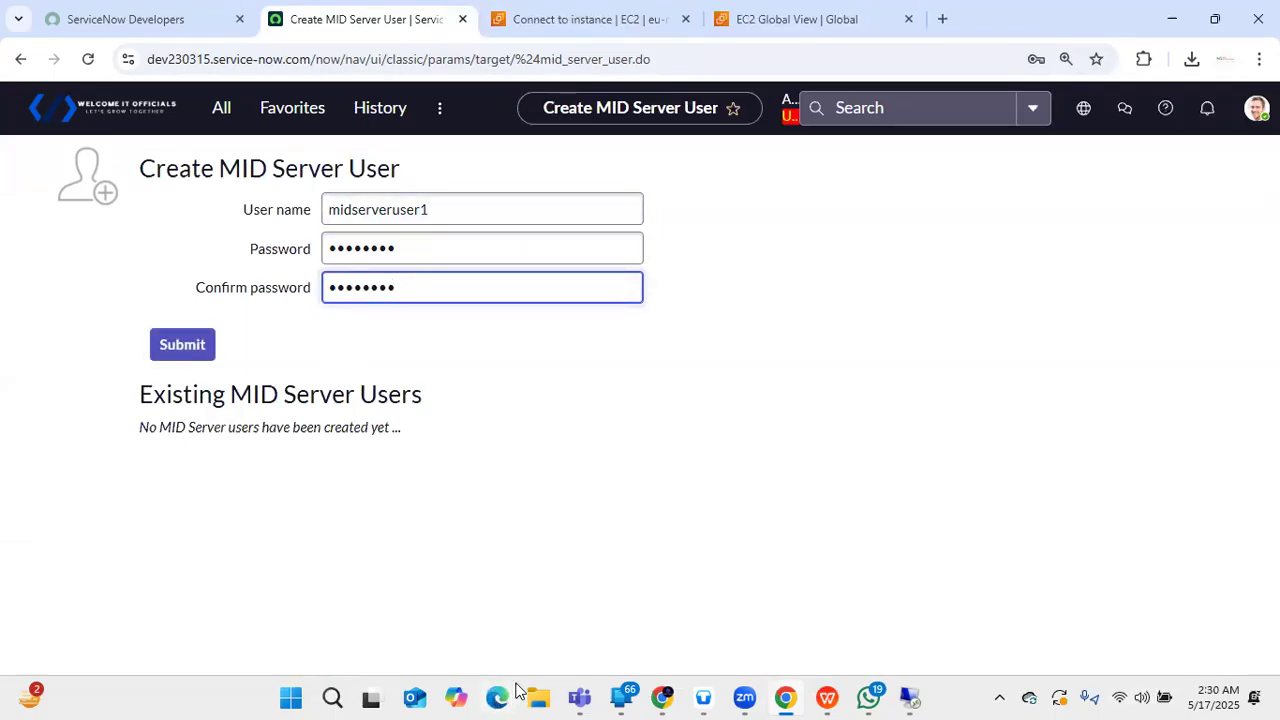
{"action": "left_click", "coordinate": [333, 698]}
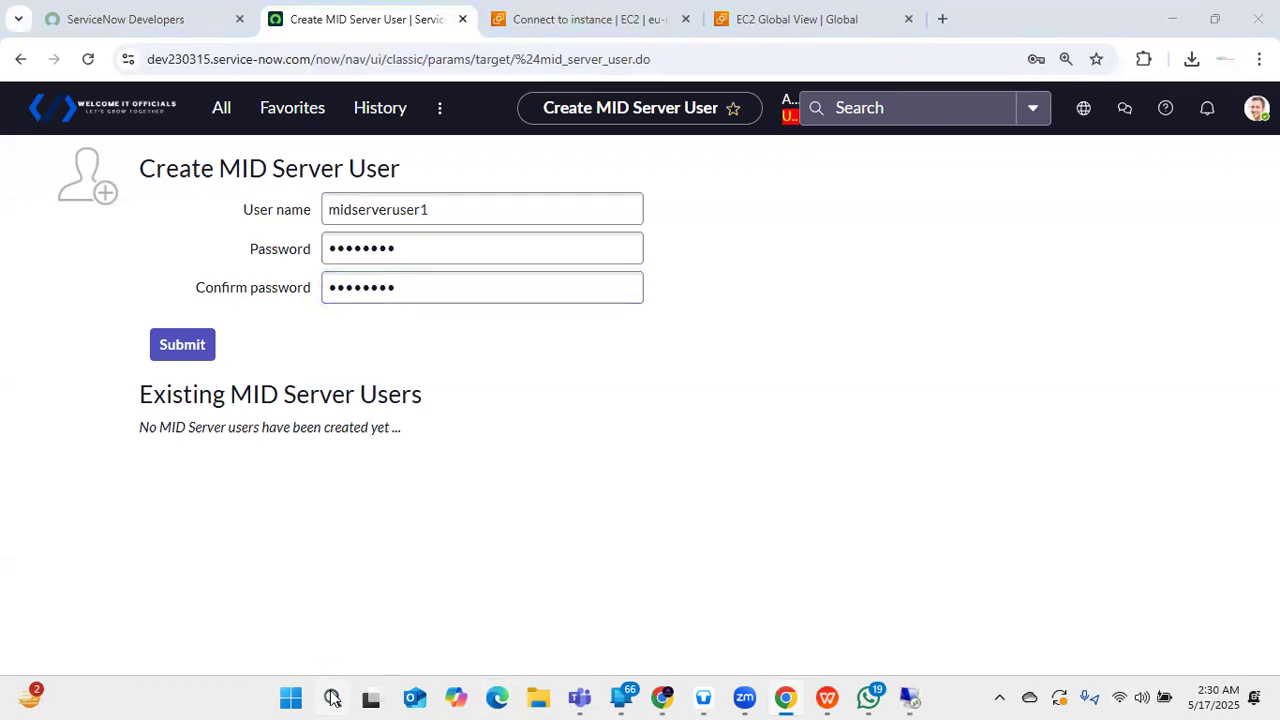
- Find and open Sticky Notes via Windows Search, then sign in to it
{"action": "type", "text": "word"}
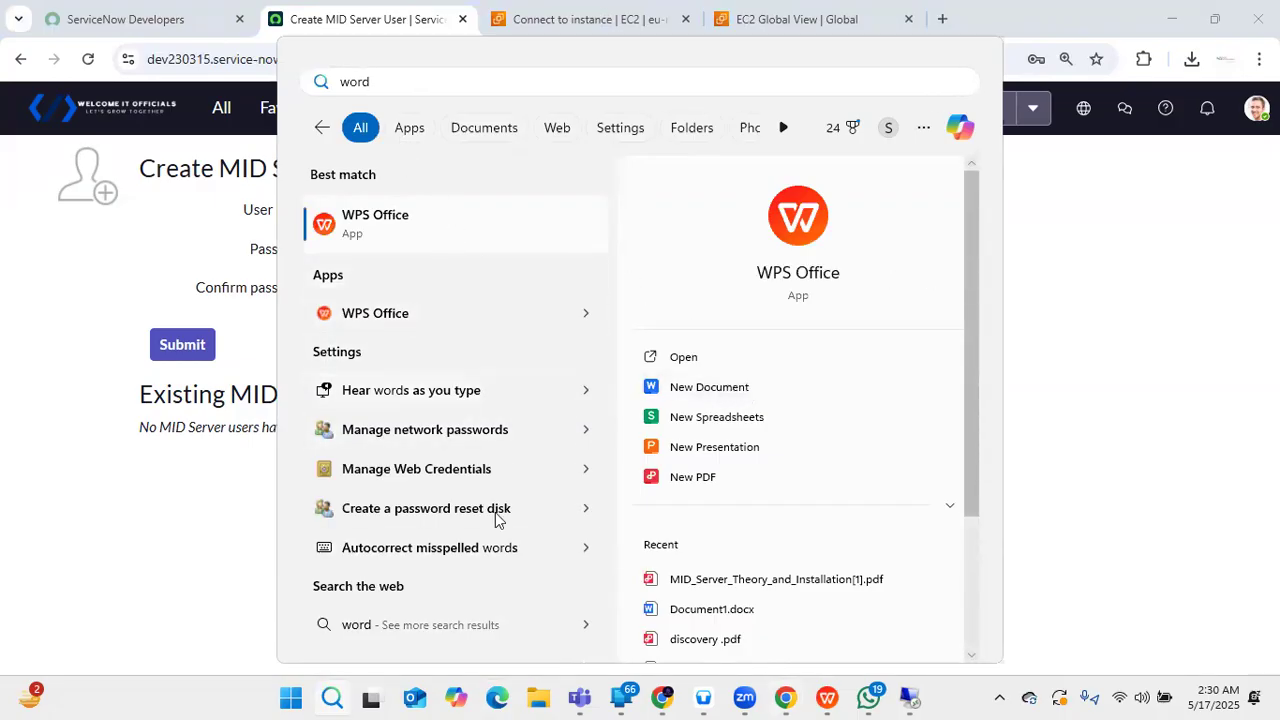
{"action": "scroll", "coordinate": [640, 410], "scroll_direction": "down", "scroll_amount": 3}
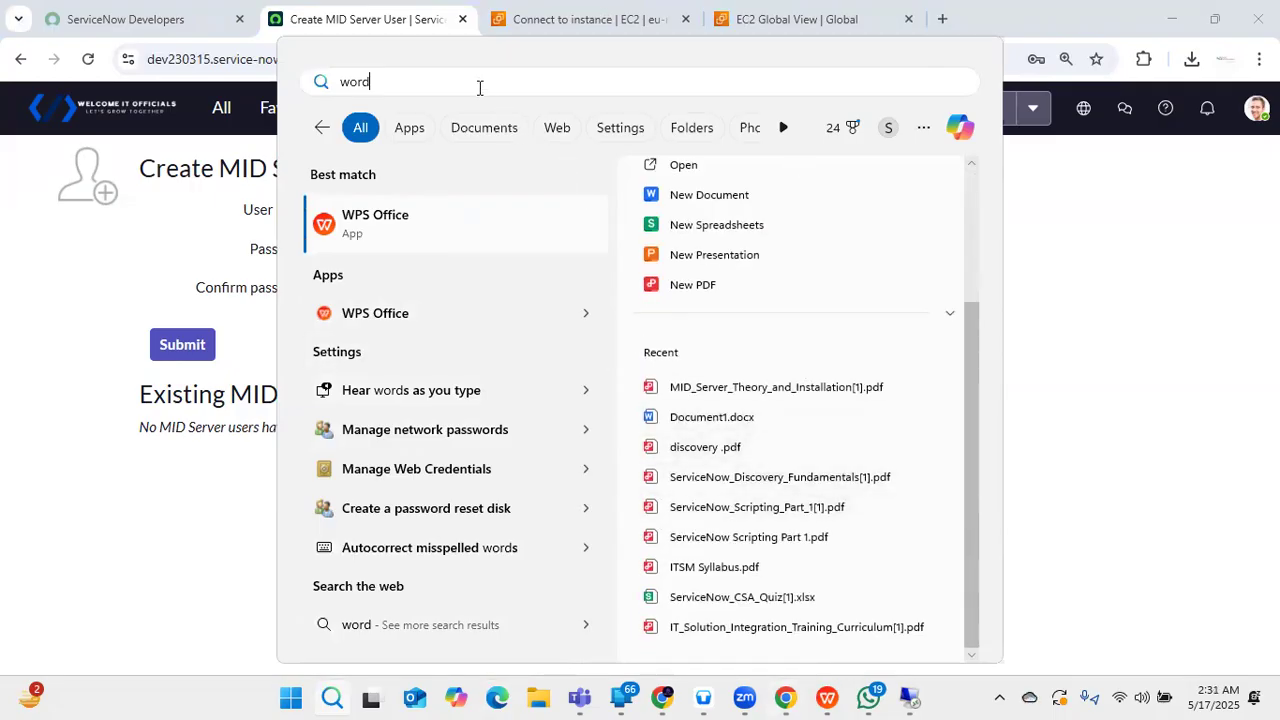
{"action": "type", "text": "pad"}
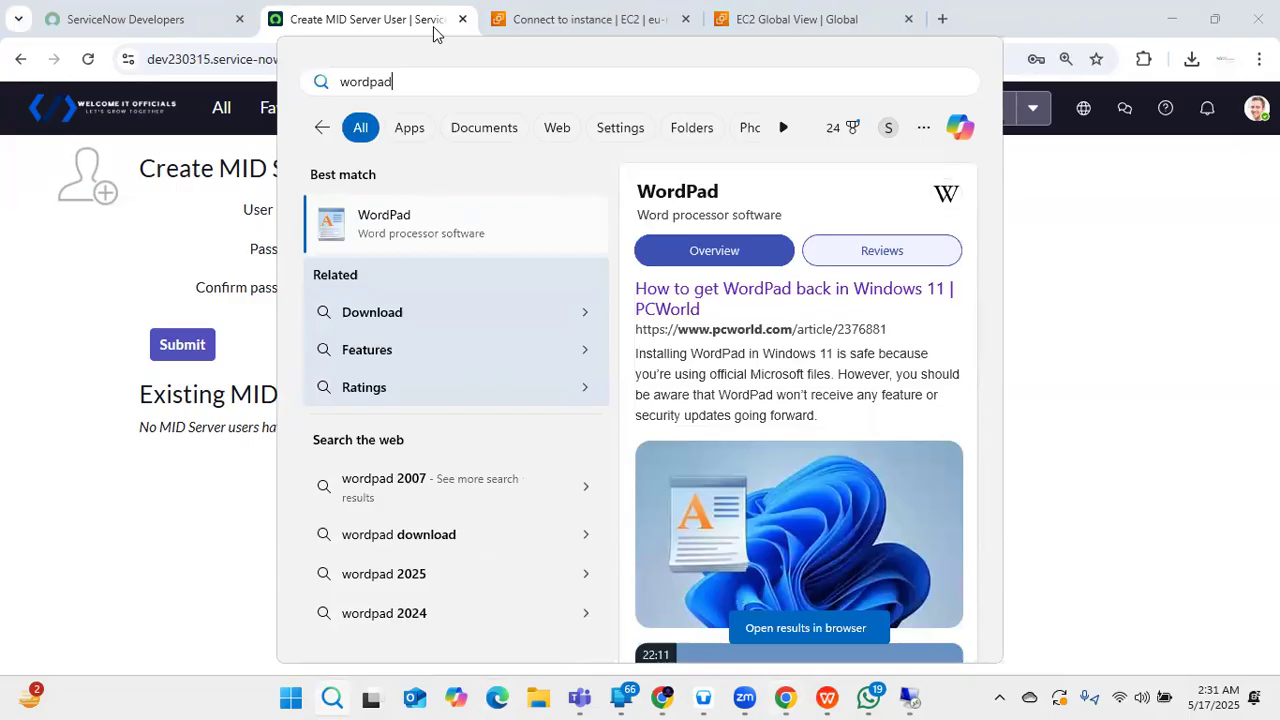
{"action": "double_click", "coordinate": [413, 78]}
{"action": "key", "text": "BackSpace"}
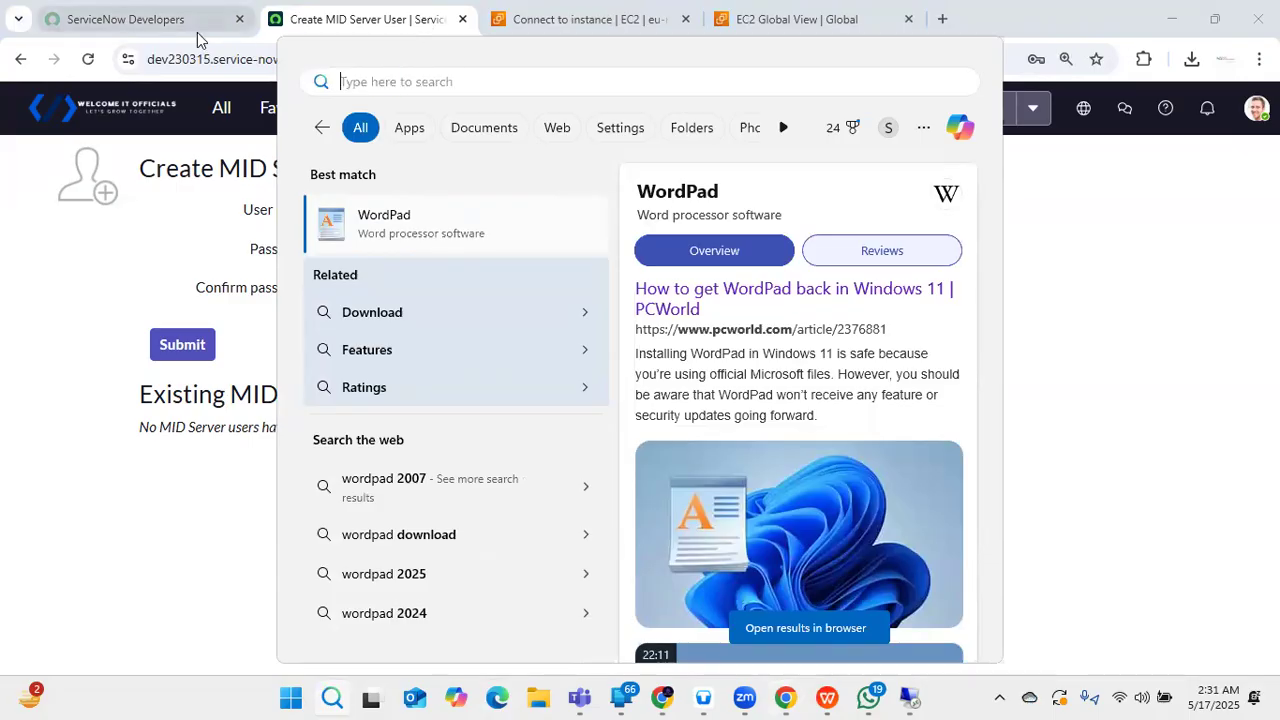
{"action": "type", "text": "note"}
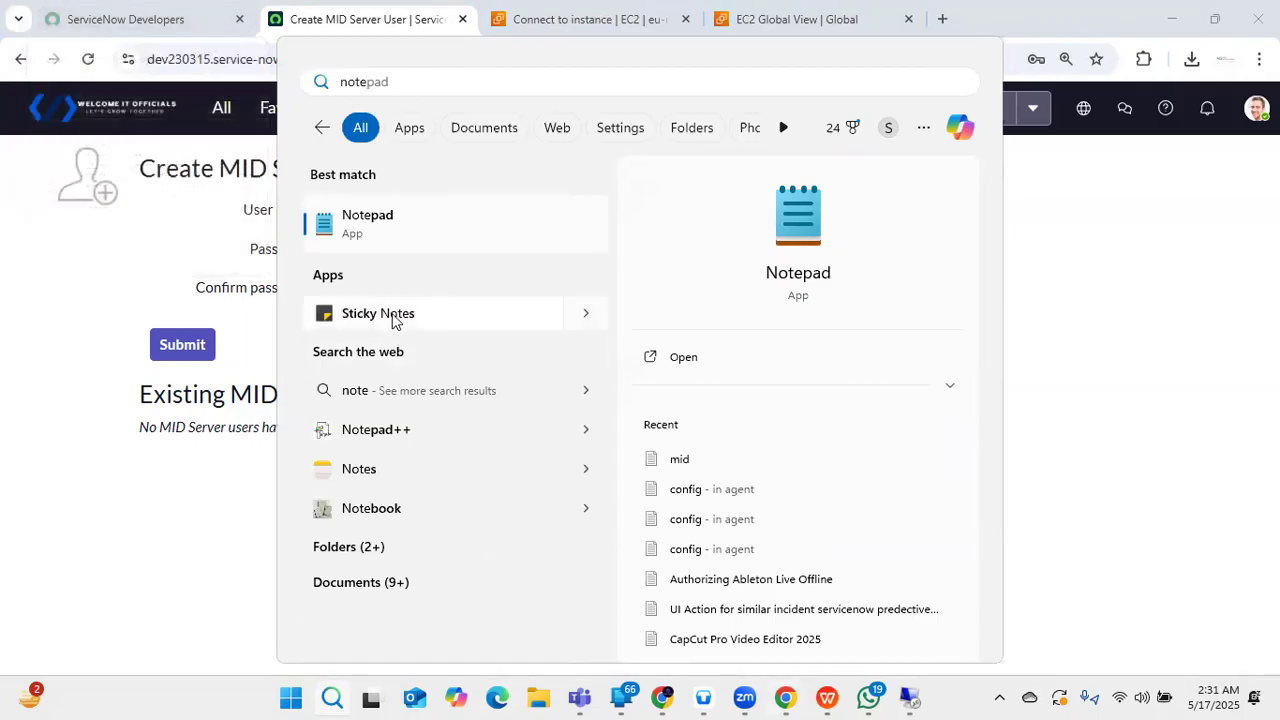
{"action": "left_click", "coordinate": [585, 313]}
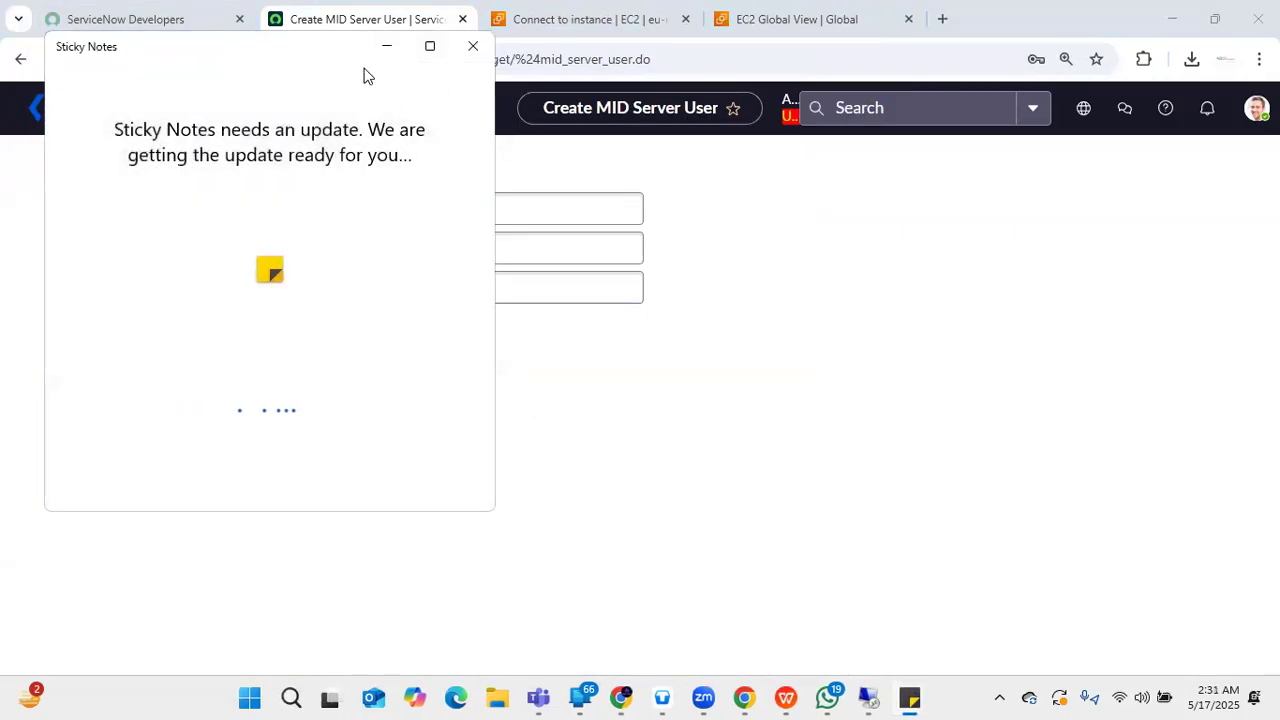
{"action": "left_click_drag", "start_coordinate": [304, 50], "coordinate": [807, 144]}
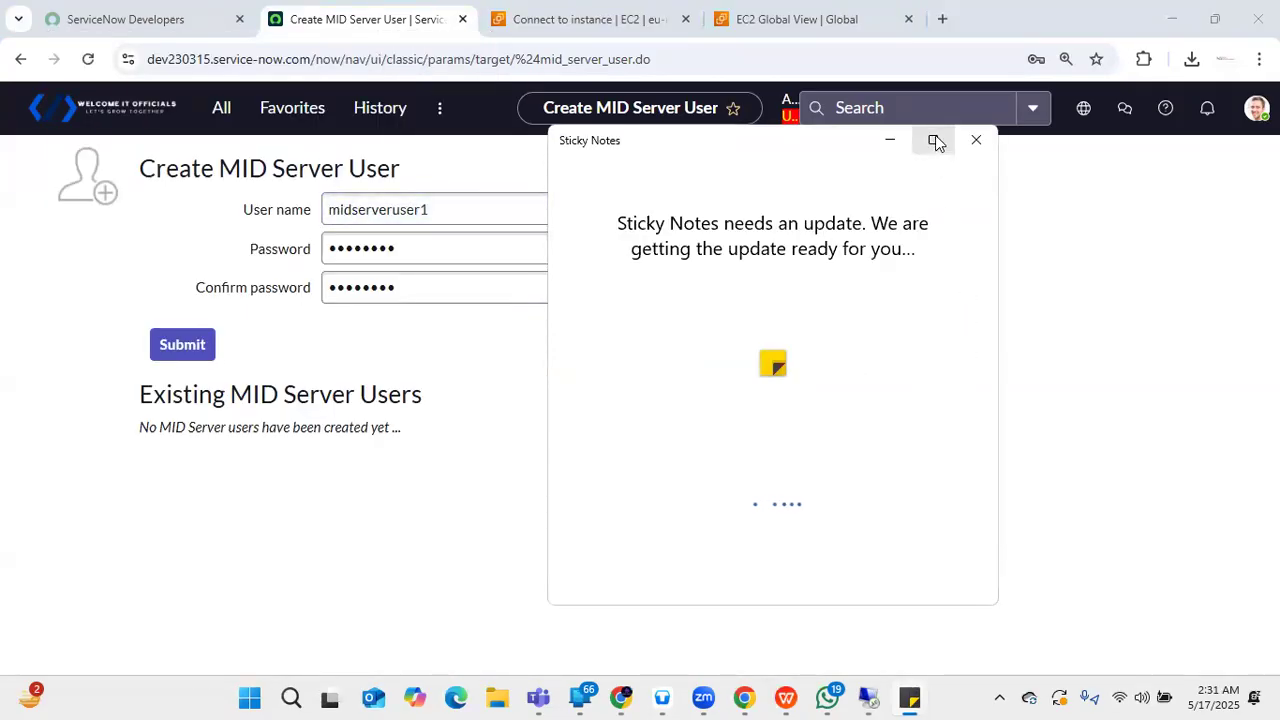
{"action": "mouse_move", "coordinate": [934, 137]}
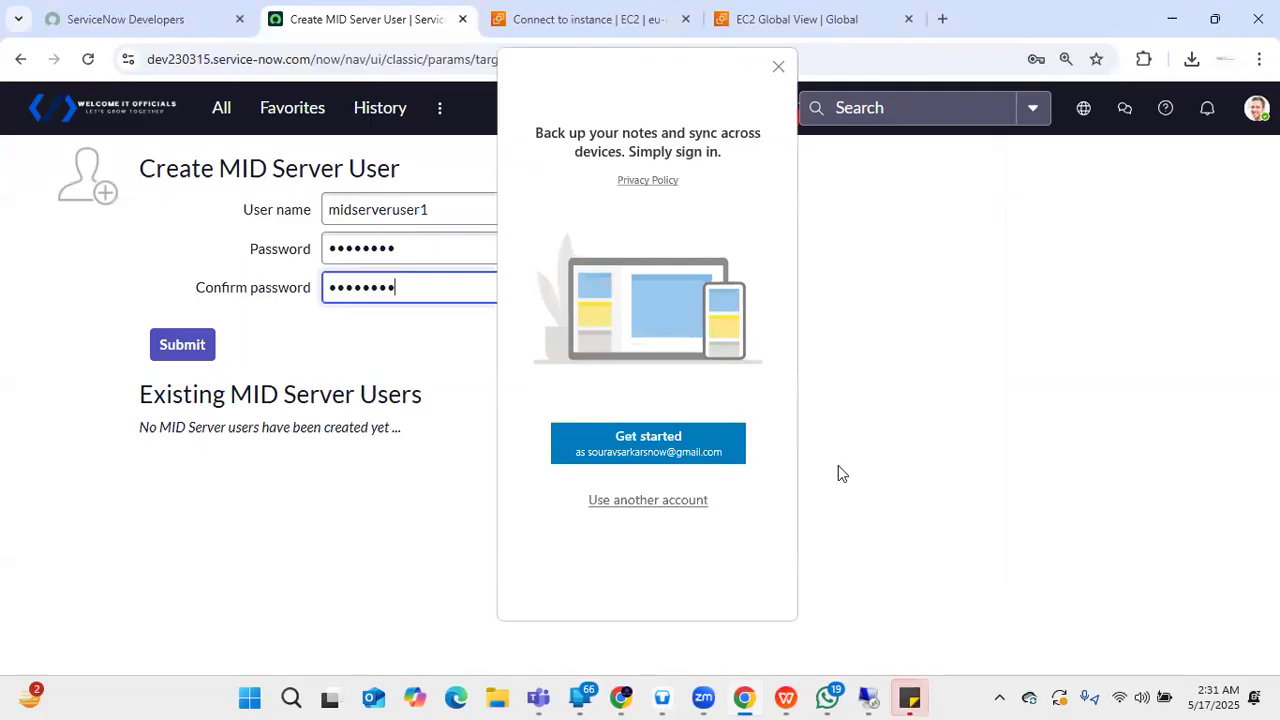
{"action": "left_click", "coordinate": [695, 451]}
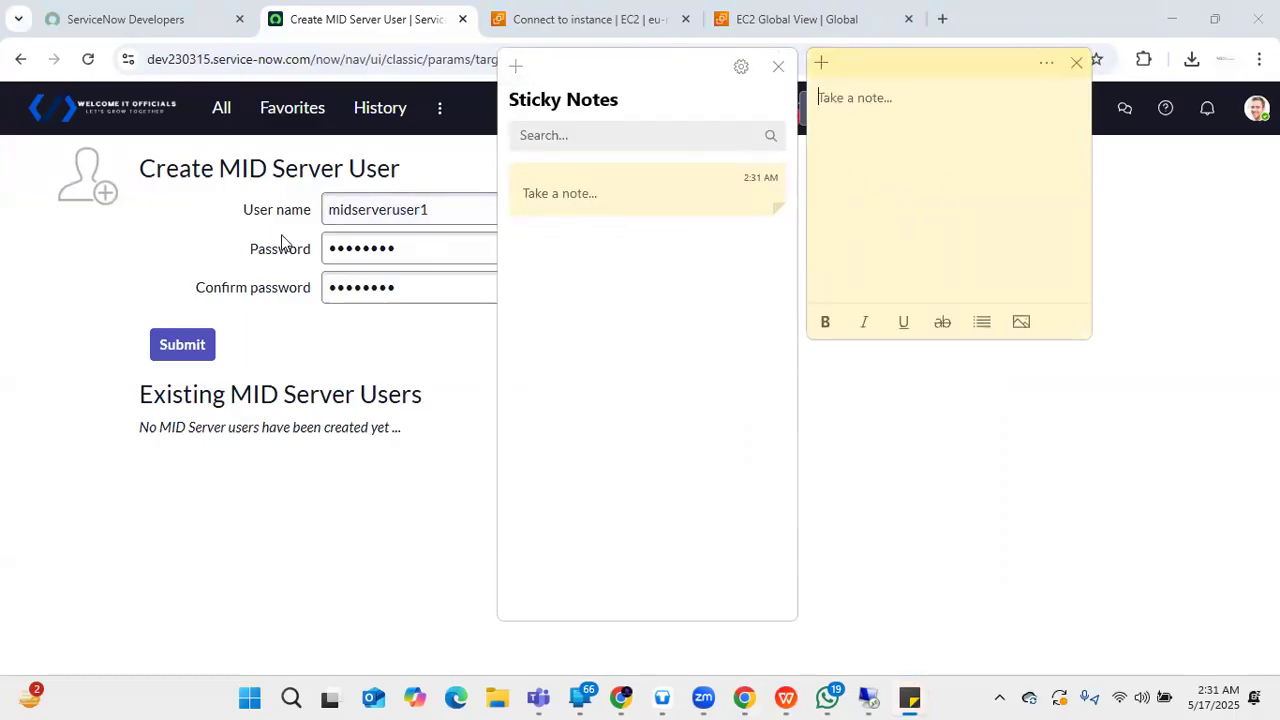
- Copy the user name midserveruser1 into a new note and type the password below it
{"action": "left_click", "coordinate": [424, 208]}
{"action": "left_click_drag", "start_coordinate": [424, 208], "coordinate": [217, 200]}
{"action": "key", "text": "ctrl+c"}
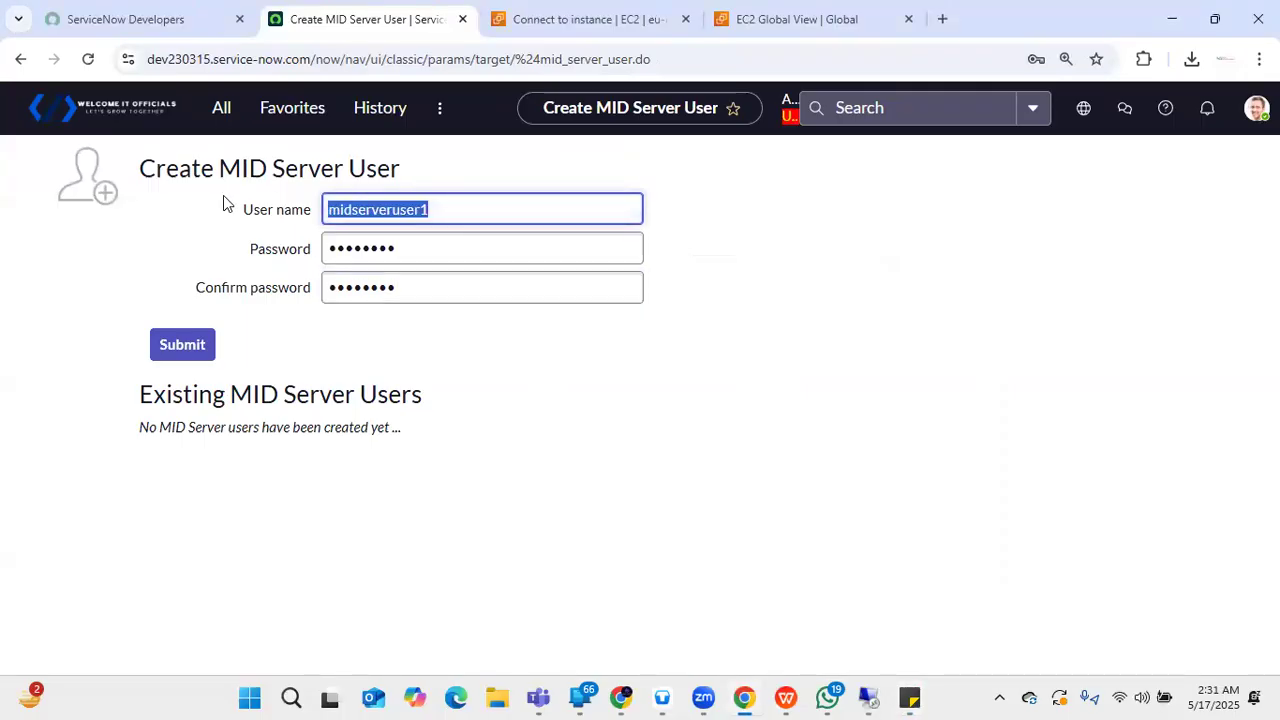
{"action": "key", "text": "alt+Tab"}
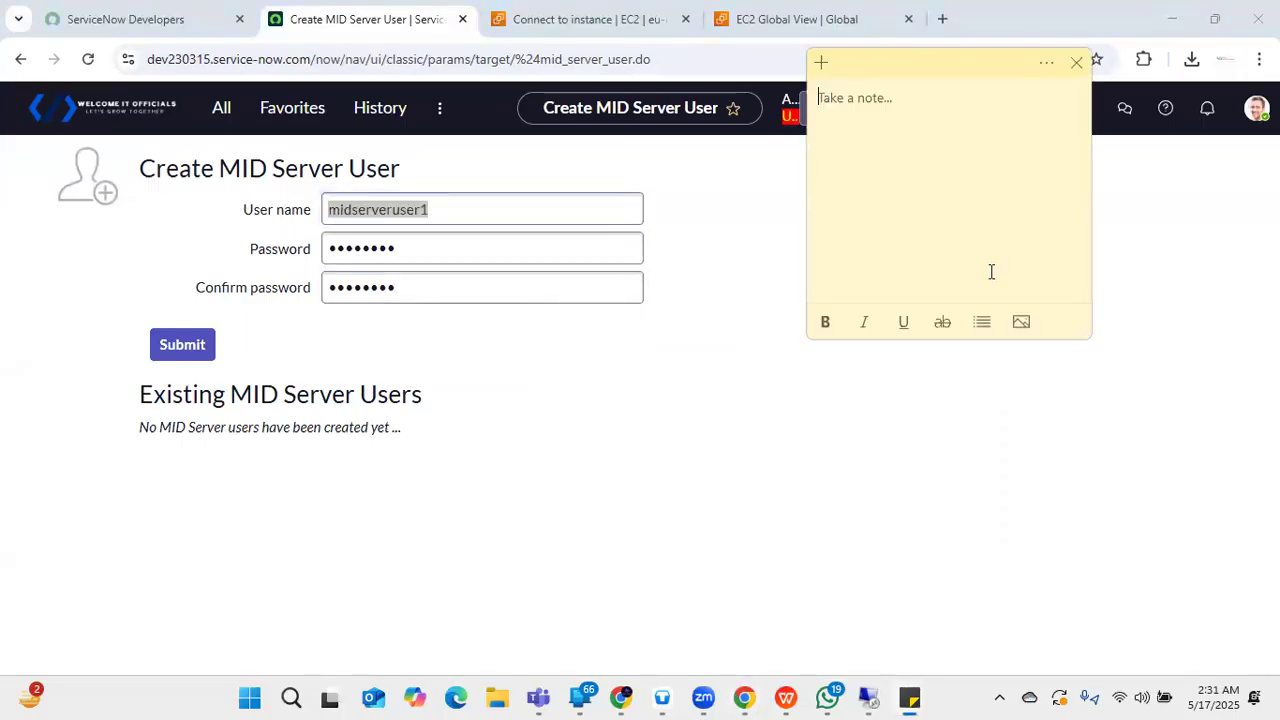
{"action": "key", "text": "ctrl+v"}
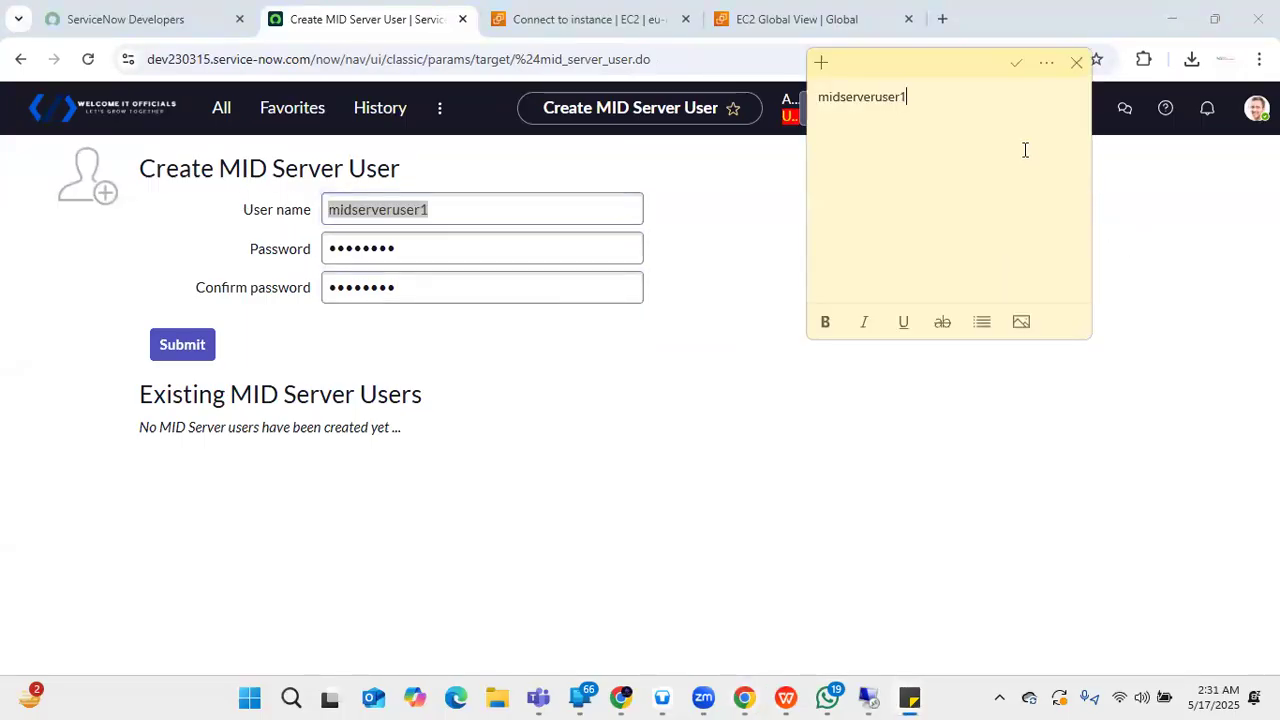
{"action": "key", "text": "Return"}
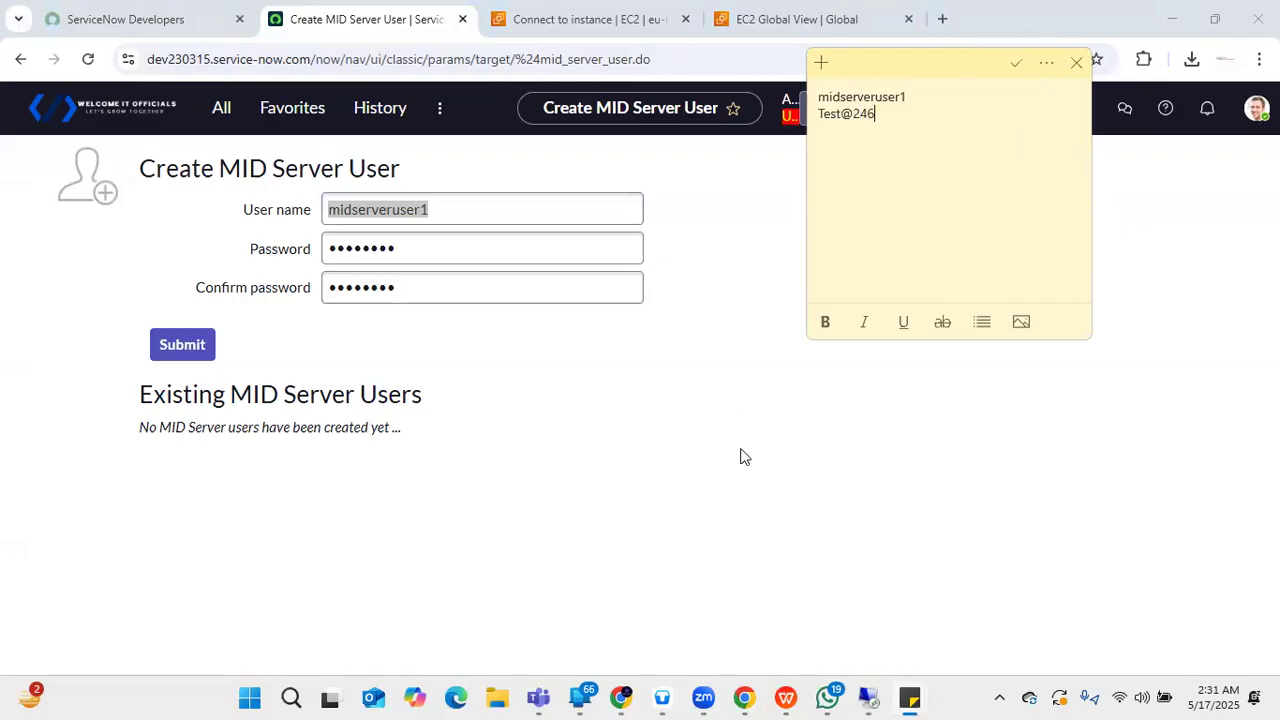
{"action": "left_click", "coordinate": [778, 551]}
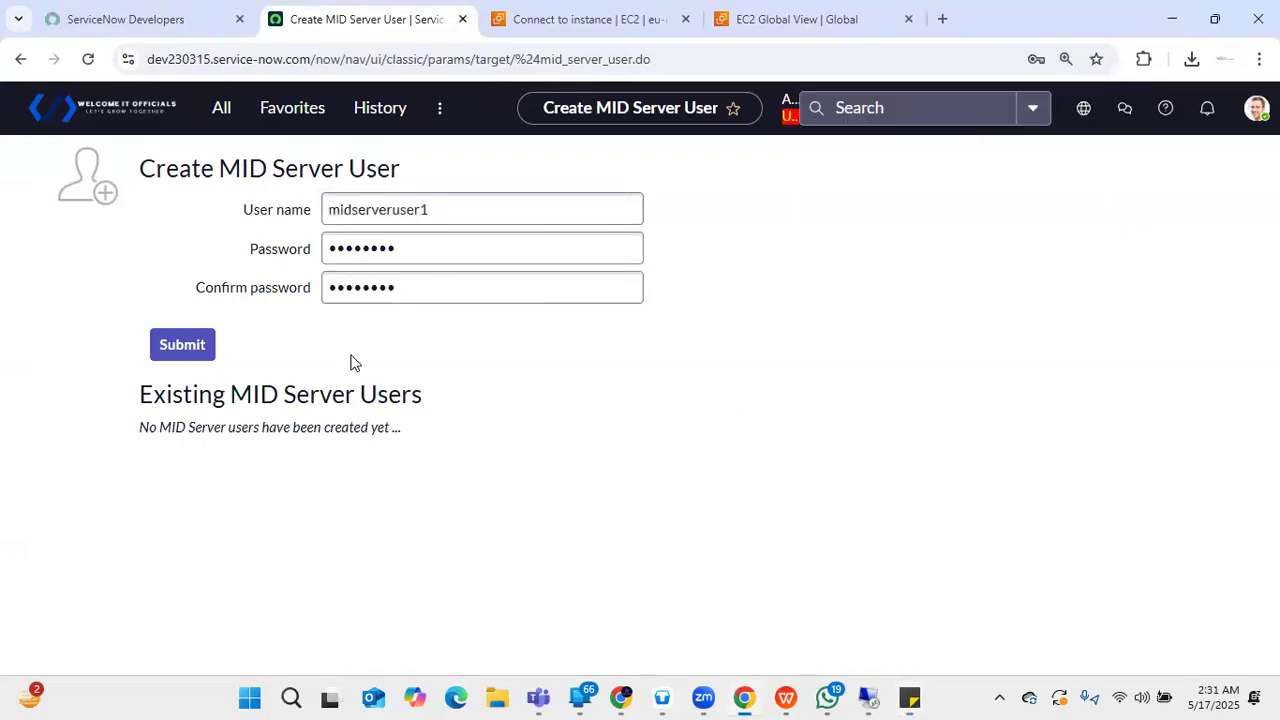
- Submit the new MID Server user and open its record's Roles tab
{"action": "left_click", "coordinate": [189, 353]}
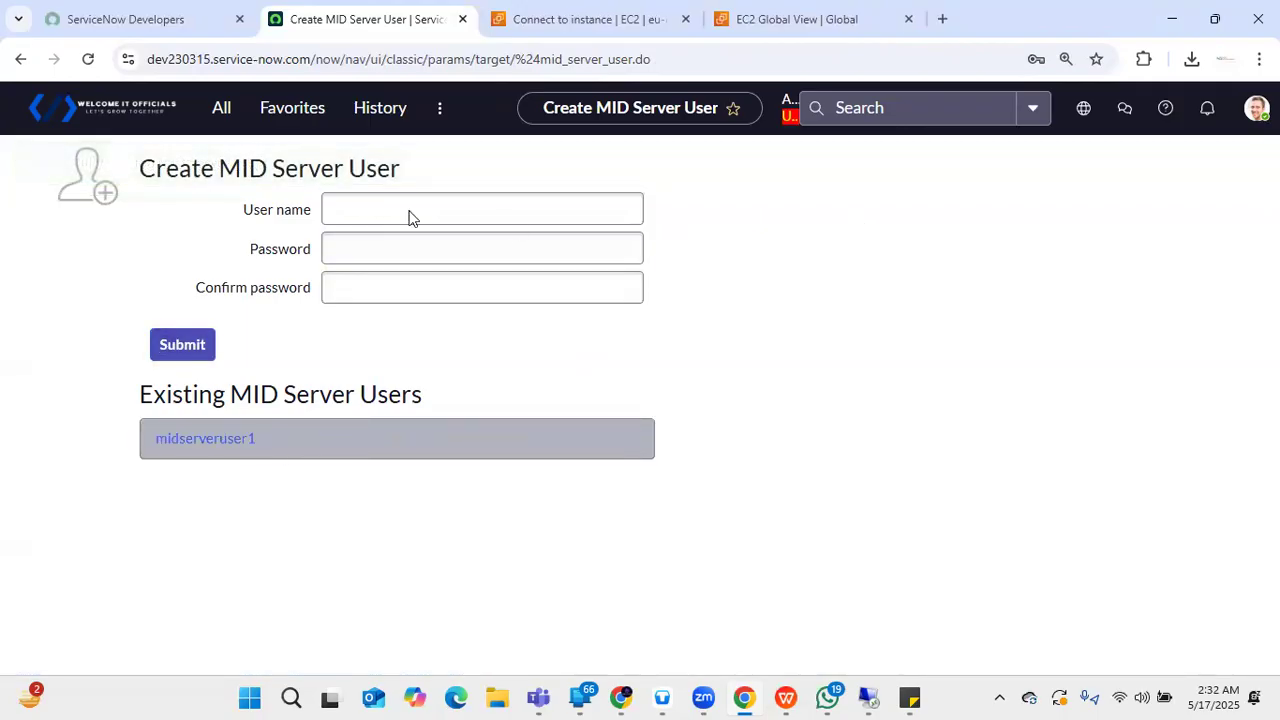
{"action": "left_click", "coordinate": [20, 59]}
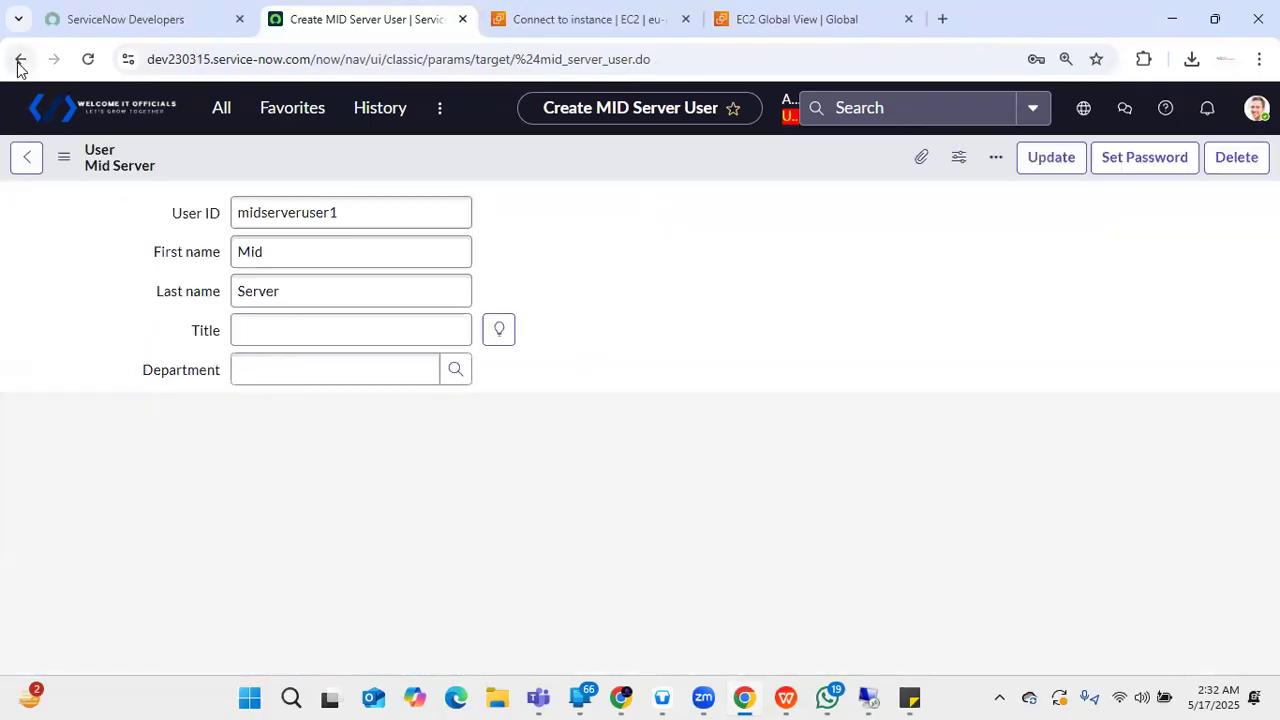
{"action": "scroll", "coordinate": [709, 546], "scroll_direction": "down", "scroll_amount": 4}
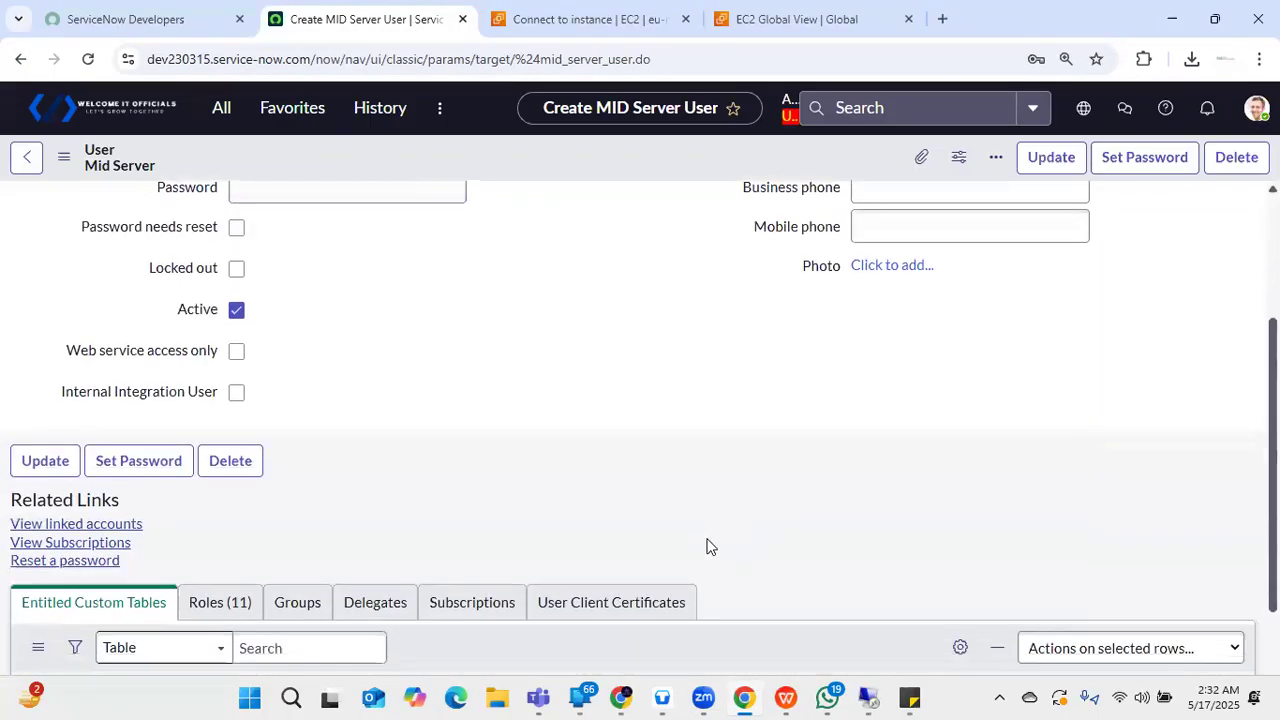
{"action": "left_click", "coordinate": [240, 455]}
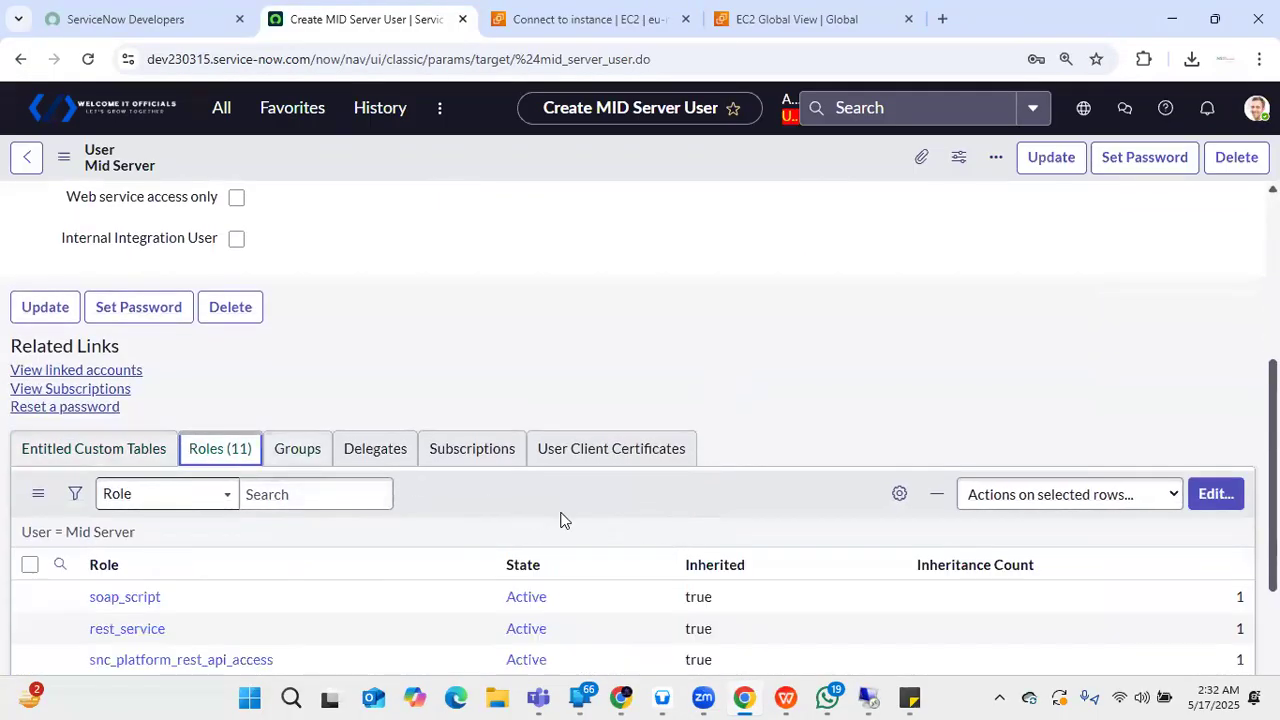
- Edit the role collection, filter for 'mid', and confirm the mid_server role is assigned
{"action": "scroll", "coordinate": [600, 518], "scroll_direction": "down", "scroll_amount": 1}
{"action": "left_click", "coordinate": [1212, 408]}
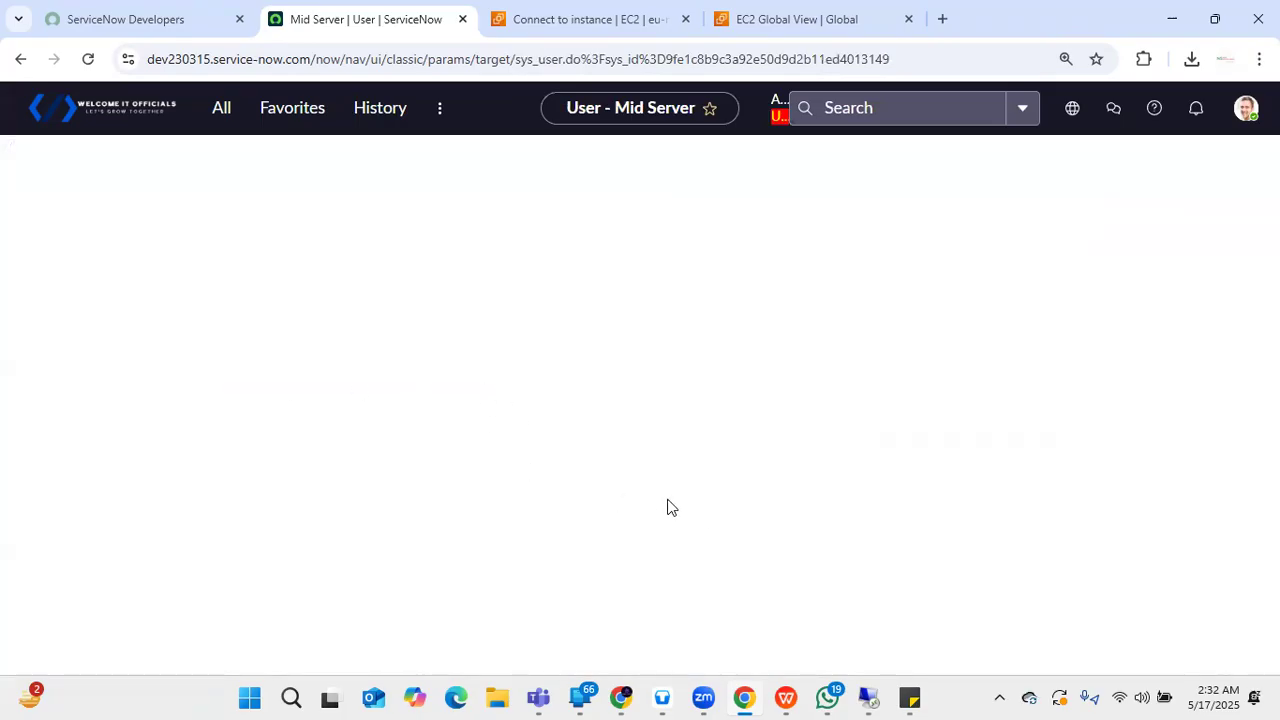
{"action": "left_click", "coordinate": [372, 398]}
{"action": "type", "text": "mid"}
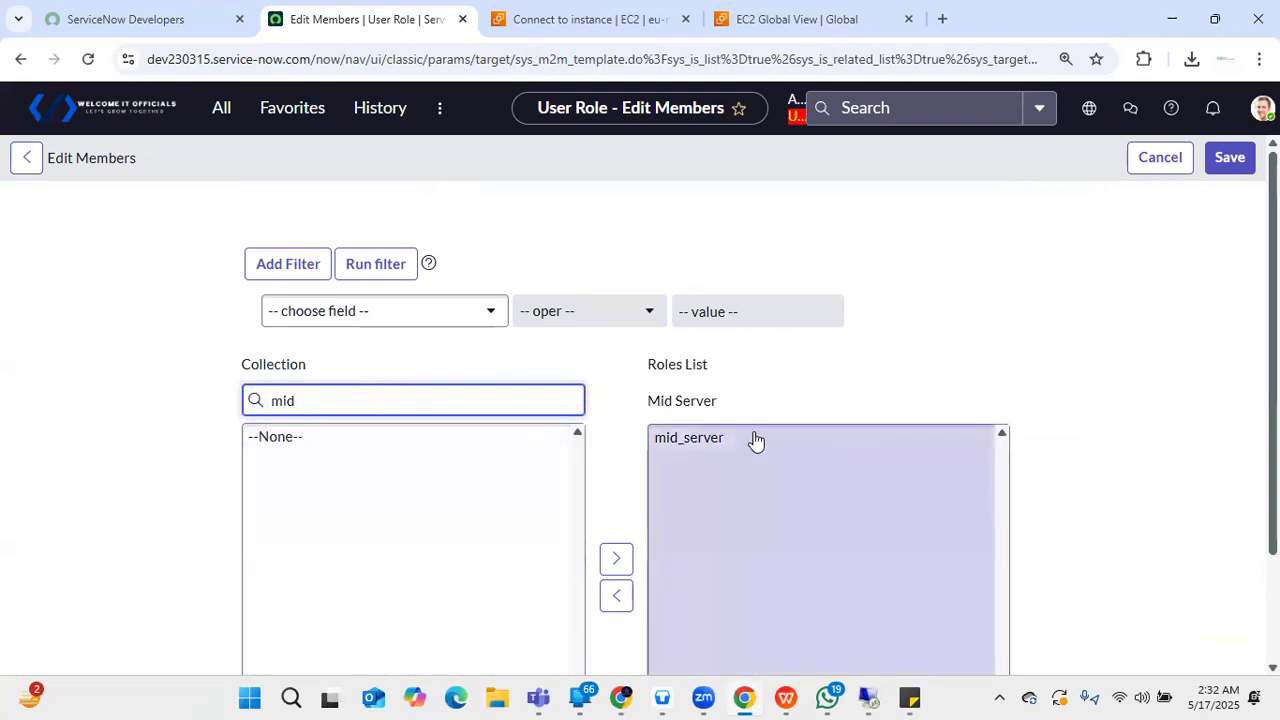
{"action": "left_click", "coordinate": [757, 439]}
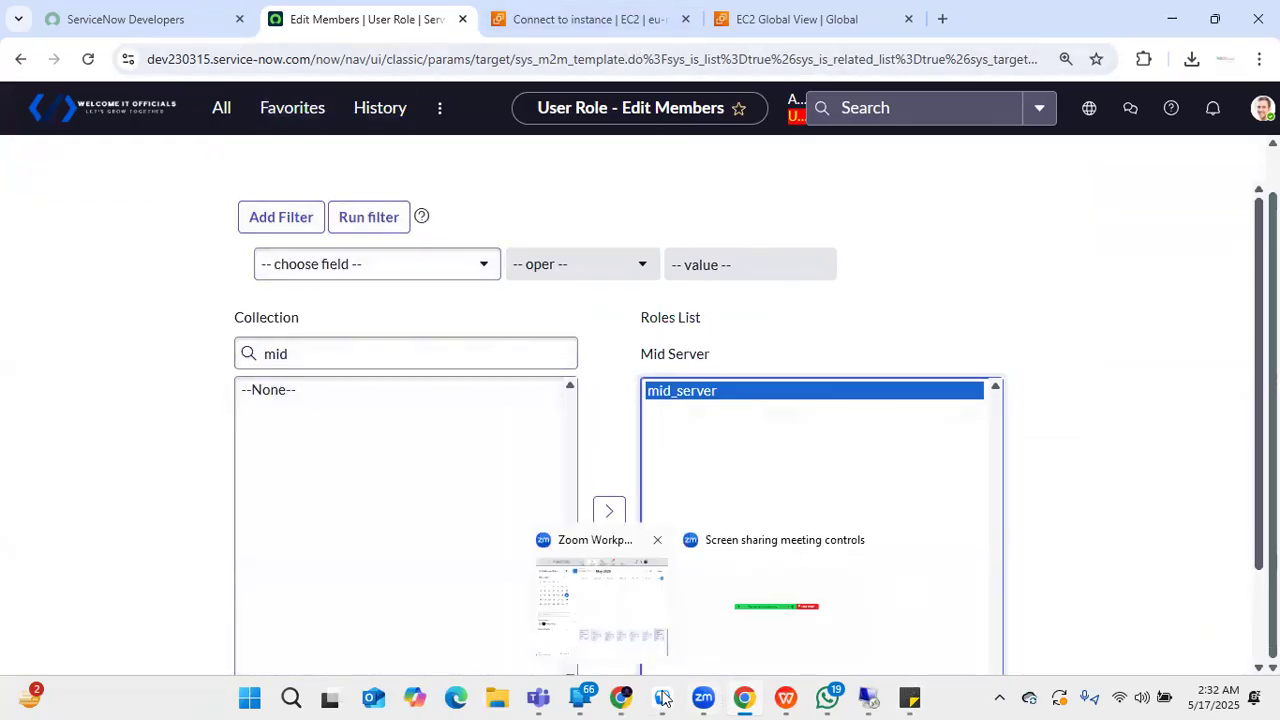
{"action": "left_click", "coordinate": [870, 697]}
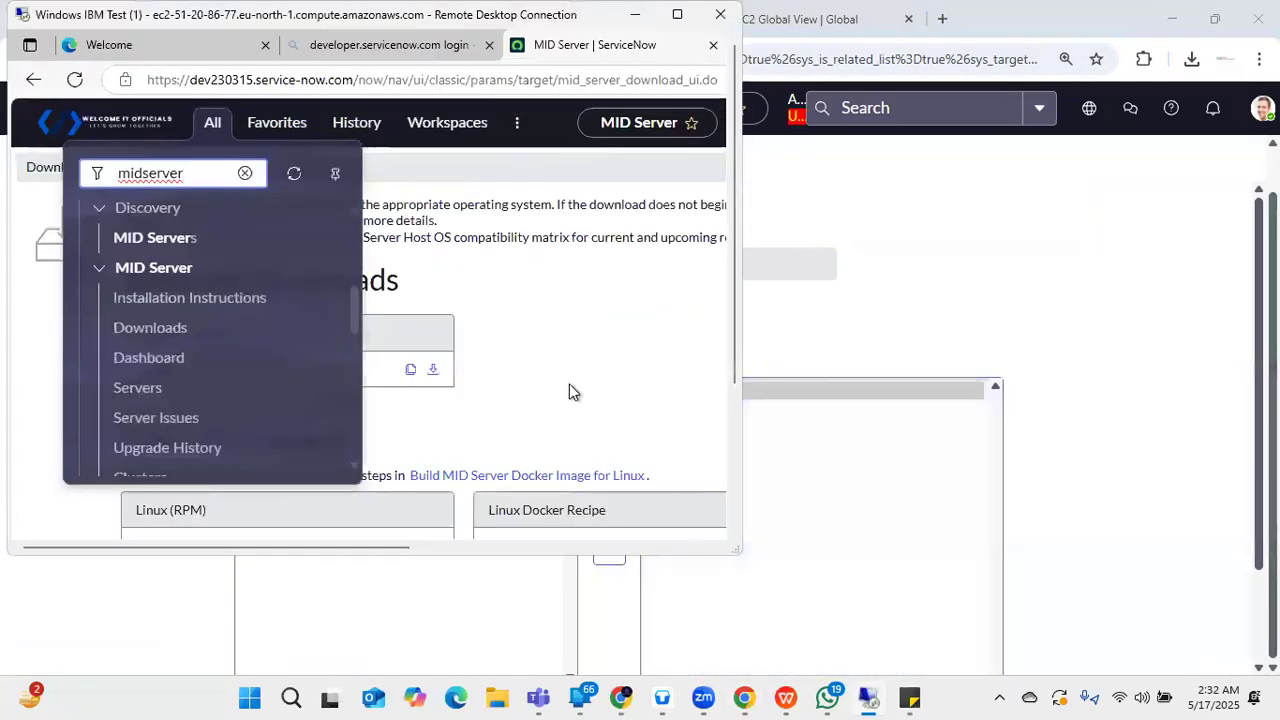
- Maximize Remote Desktop and open the downloaded MID Server .msi from Edge's Downloads panel
{"action": "left_click", "coordinate": [678, 22]}
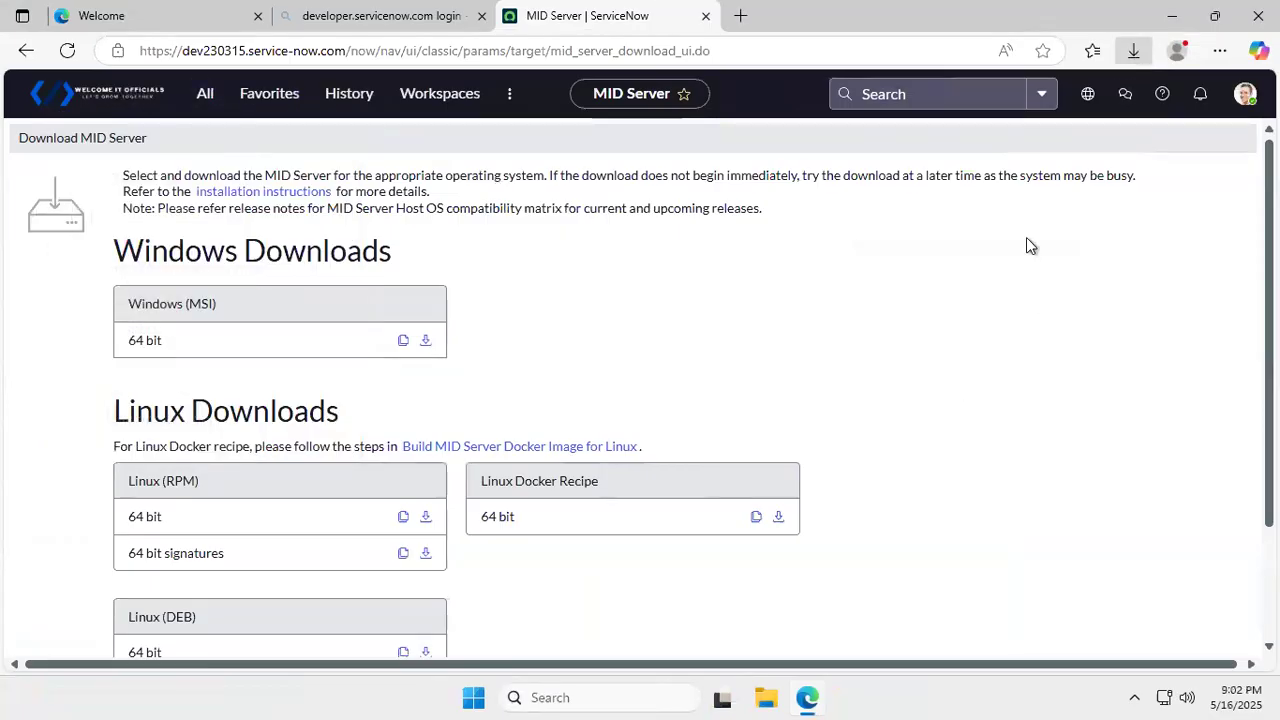
{"action": "mouse_move", "coordinate": [1045, 148]}
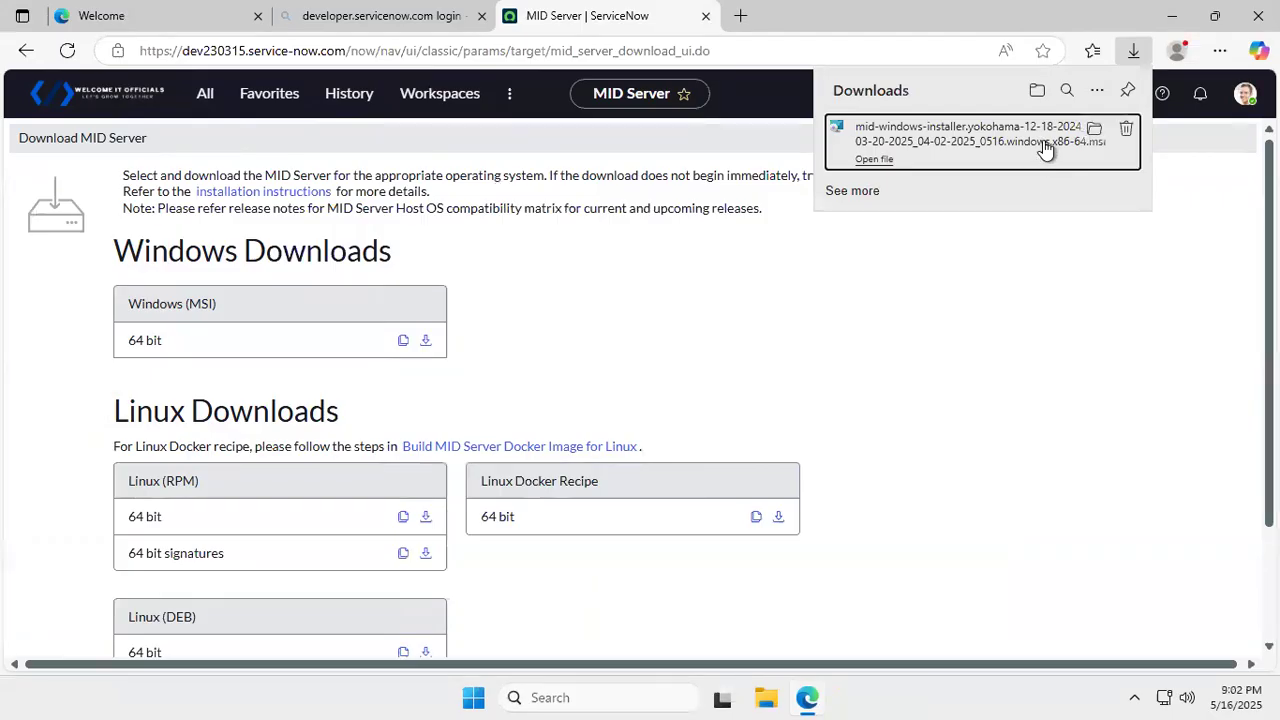
{"action": "left_click", "coordinate": [878, 161]}
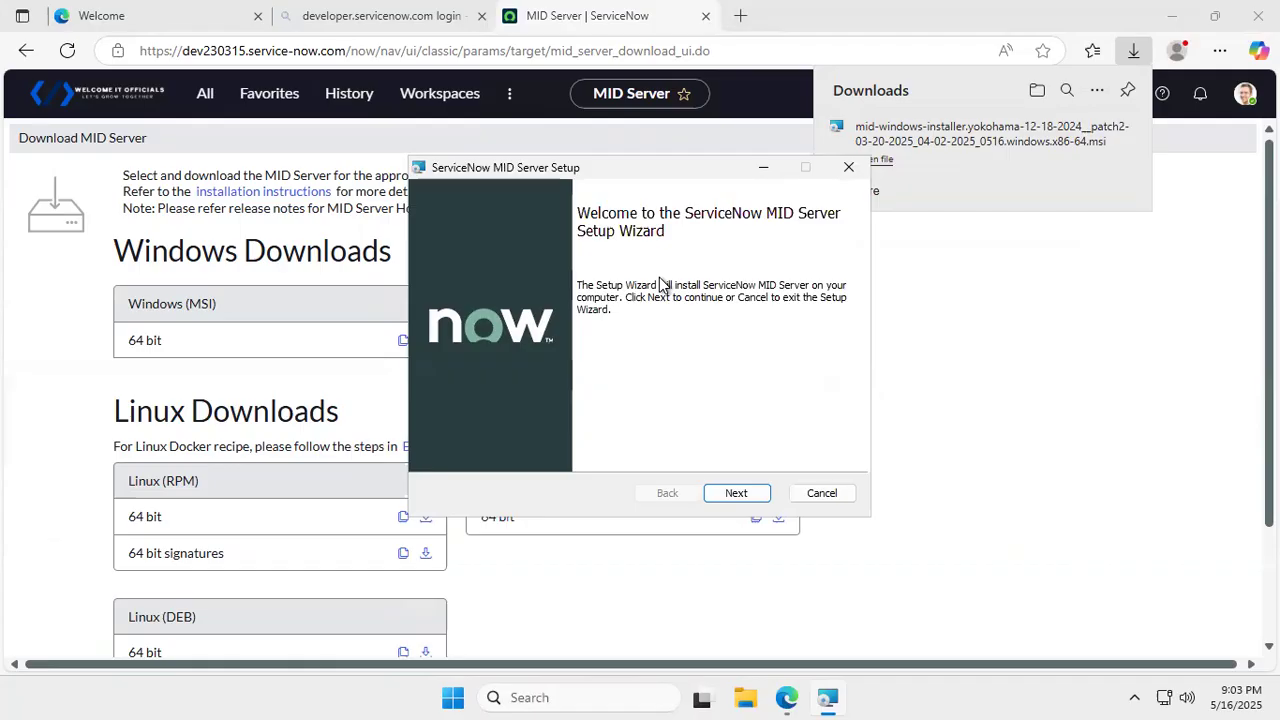
- Pass the Welcome page, accept the License Agreement terms, and continue
{"action": "left_click", "coordinate": [740, 497]}
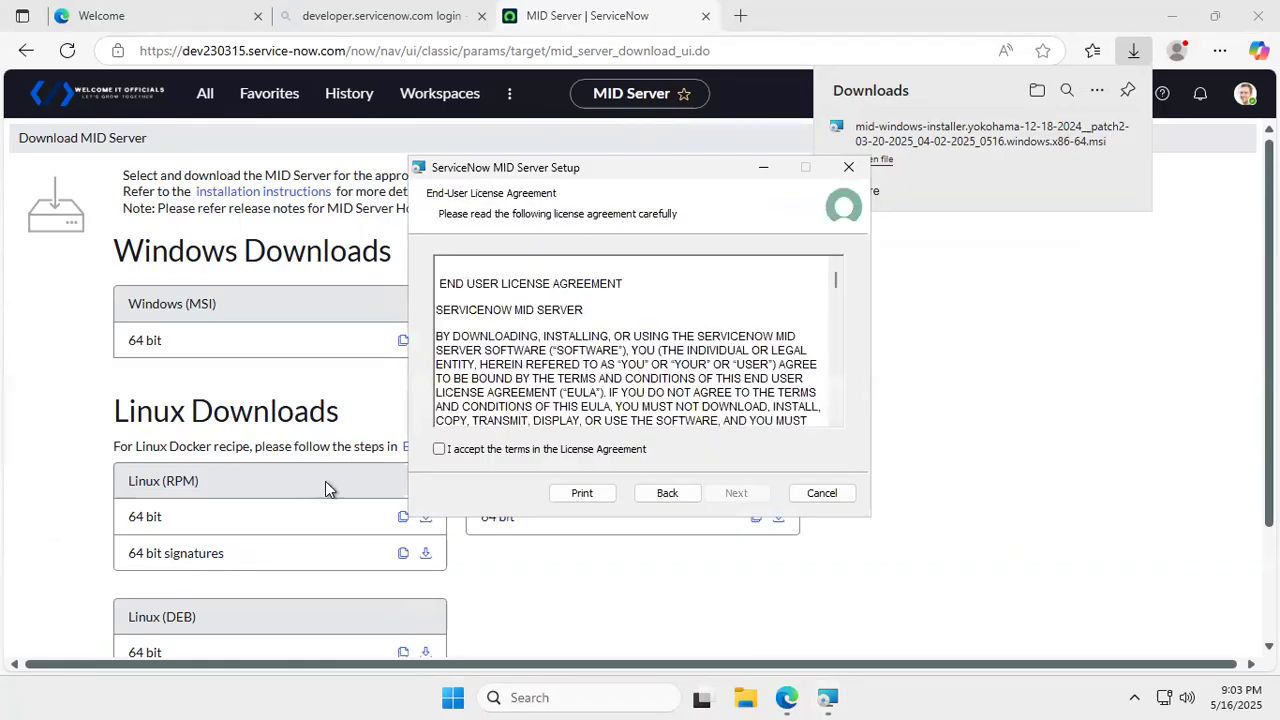
{"action": "left_click", "coordinate": [439, 449]}
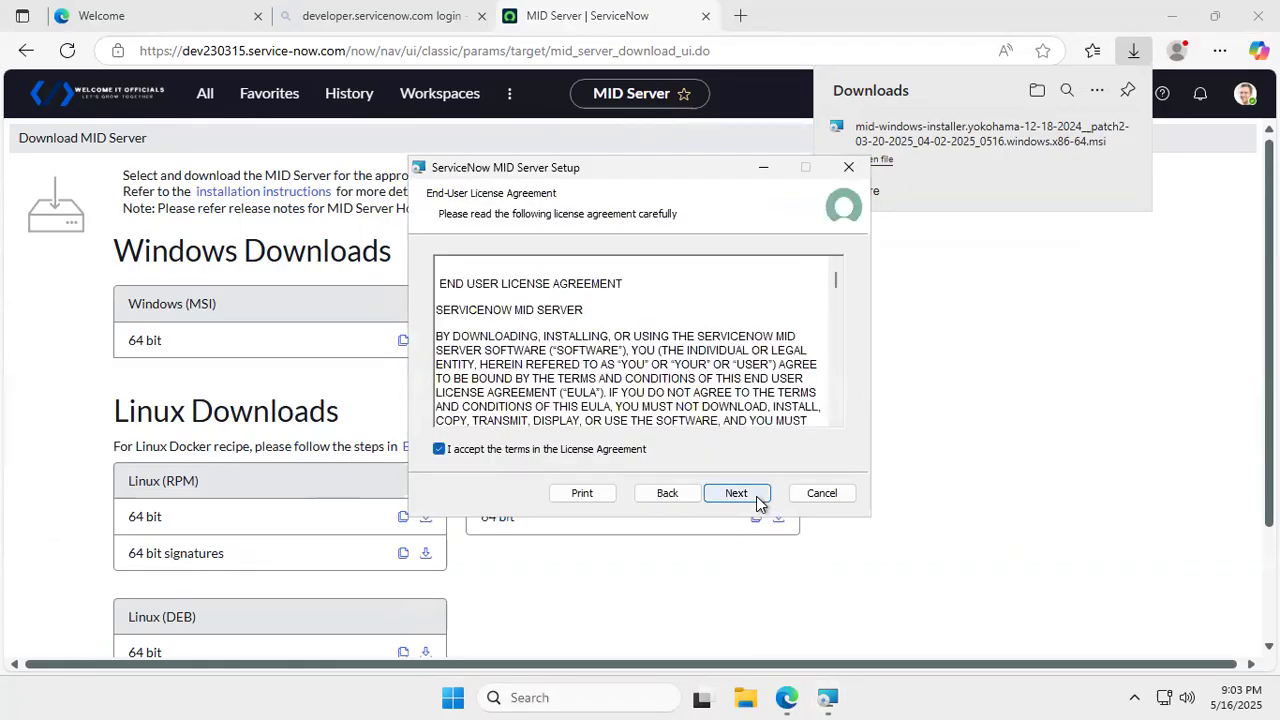
{"action": "left_click", "coordinate": [737, 494]}
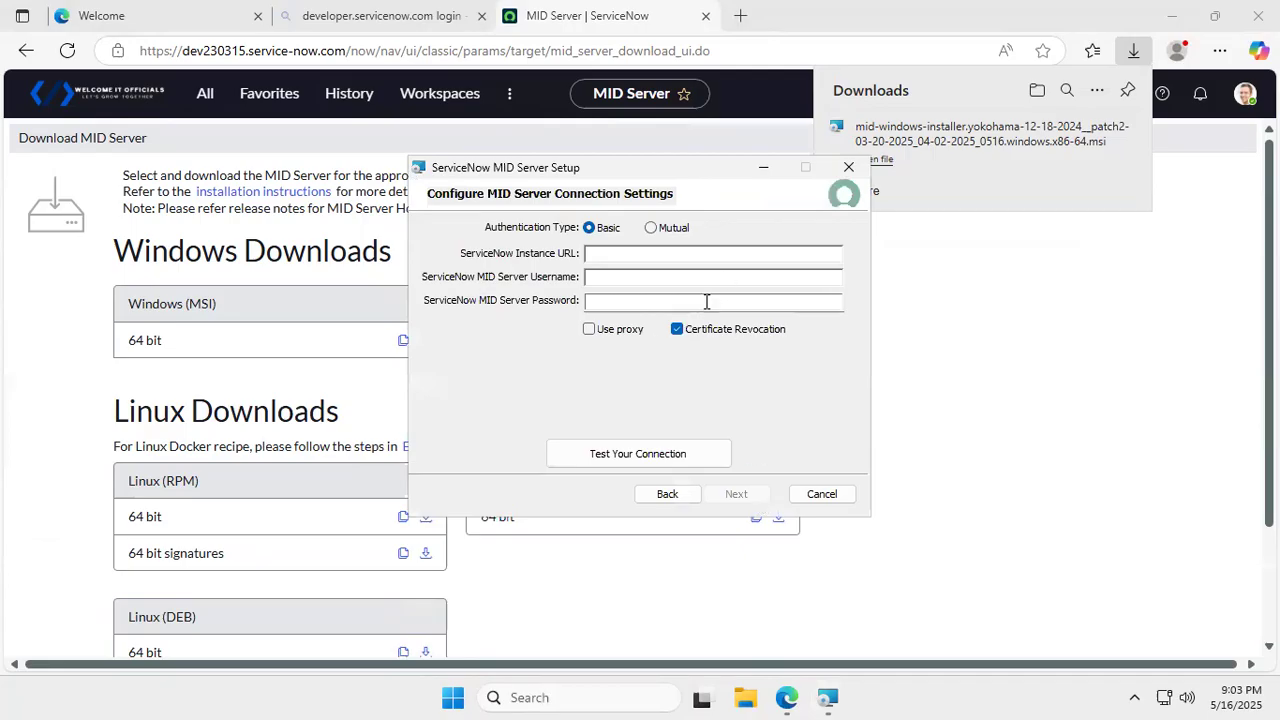
- Paste the instance URL and the saved MID user name into the connection settings
{"action": "left_click", "coordinate": [626, 255]}
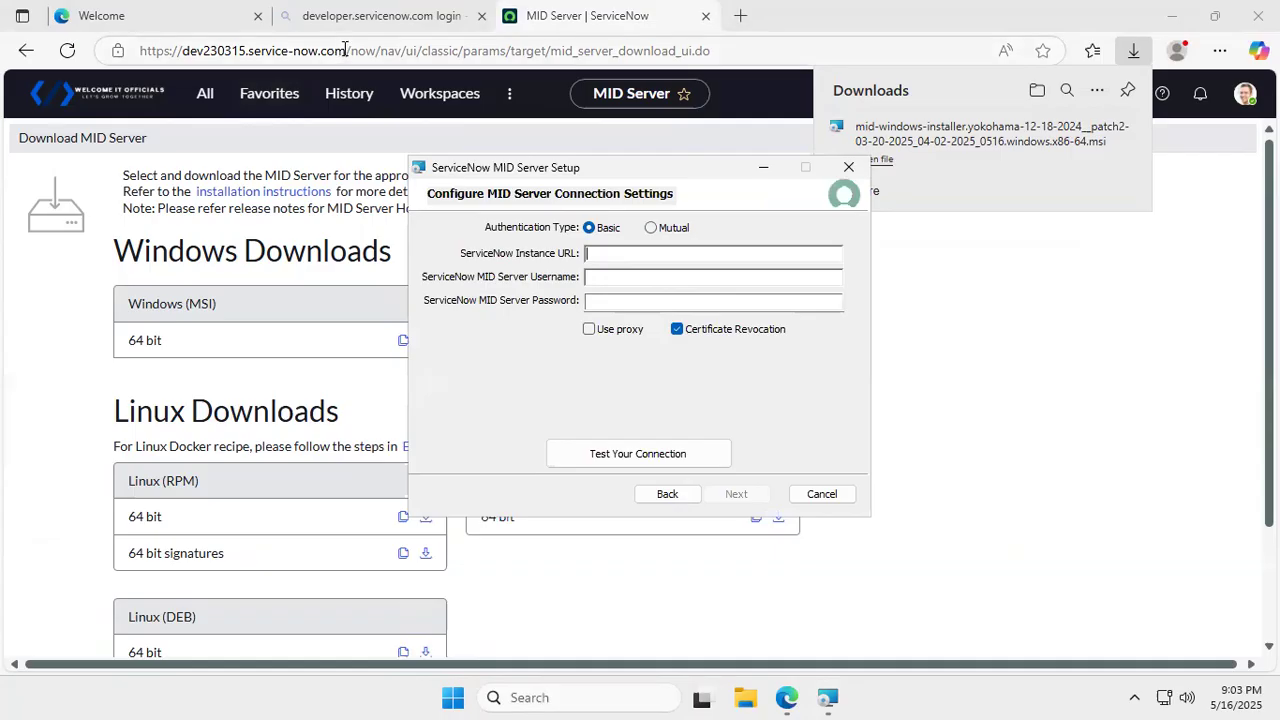
{"action": "left_click_drag", "start_coordinate": [350, 50], "coordinate": [125, 50]}
{"action": "key", "text": "ctrl+c"}
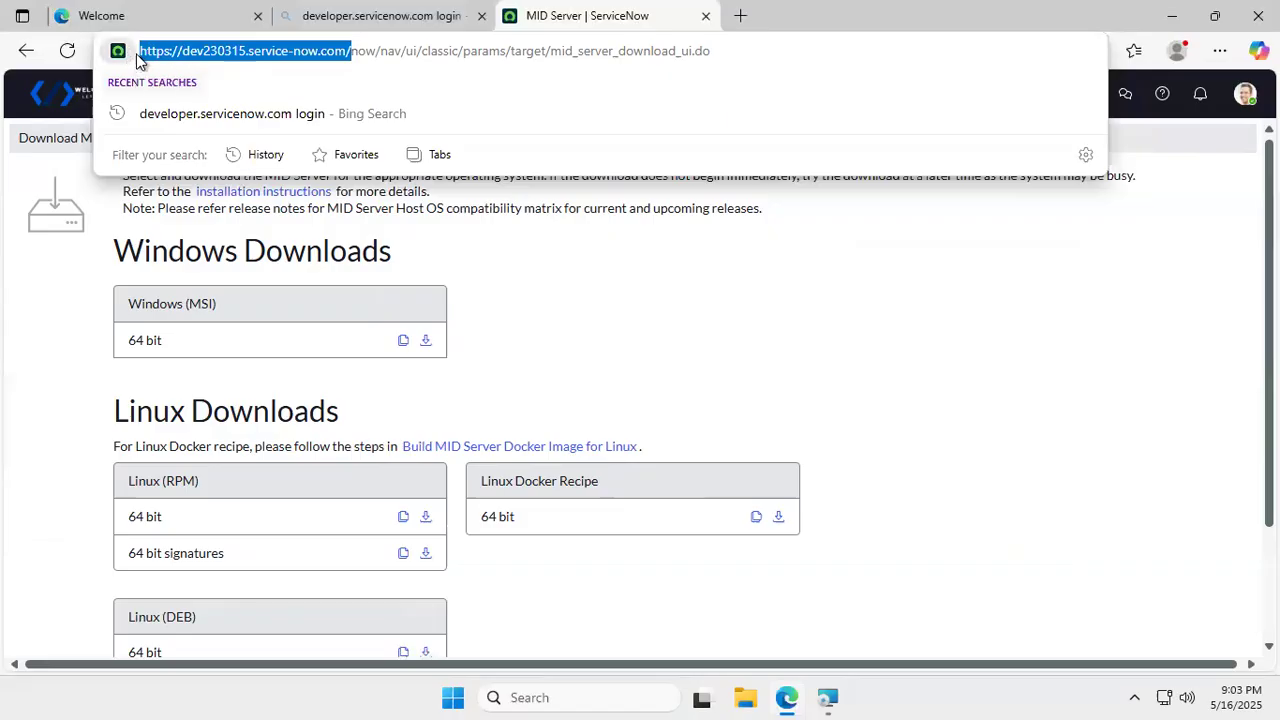
{"action": "left_click", "coordinate": [827, 697]}
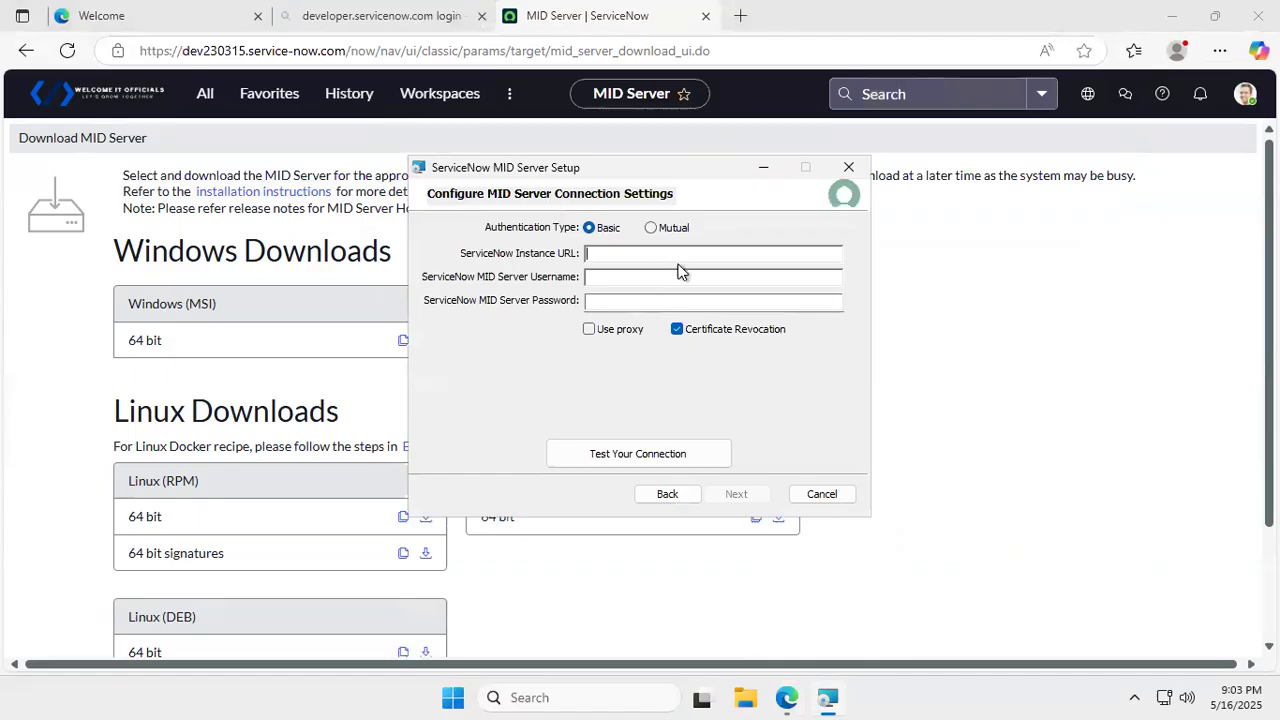
{"action": "key", "text": "ctrl+v"}
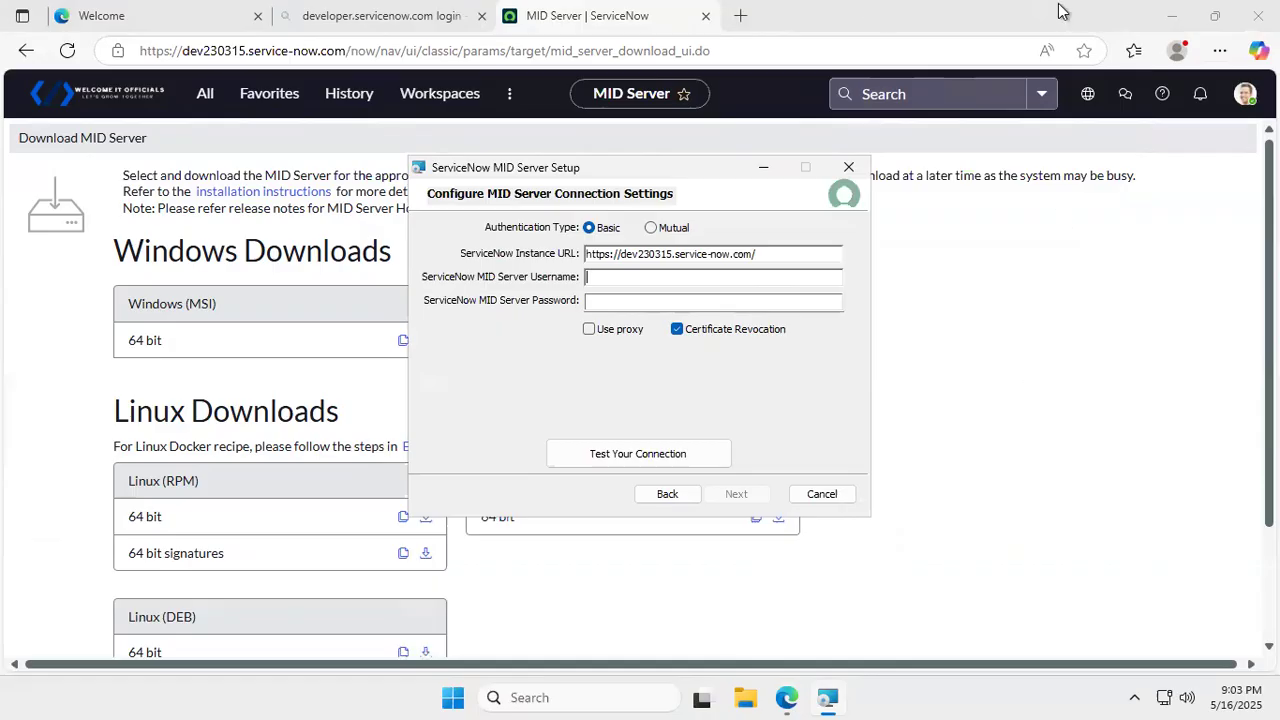
{"action": "mouse_move", "coordinate": [1055, 18]}
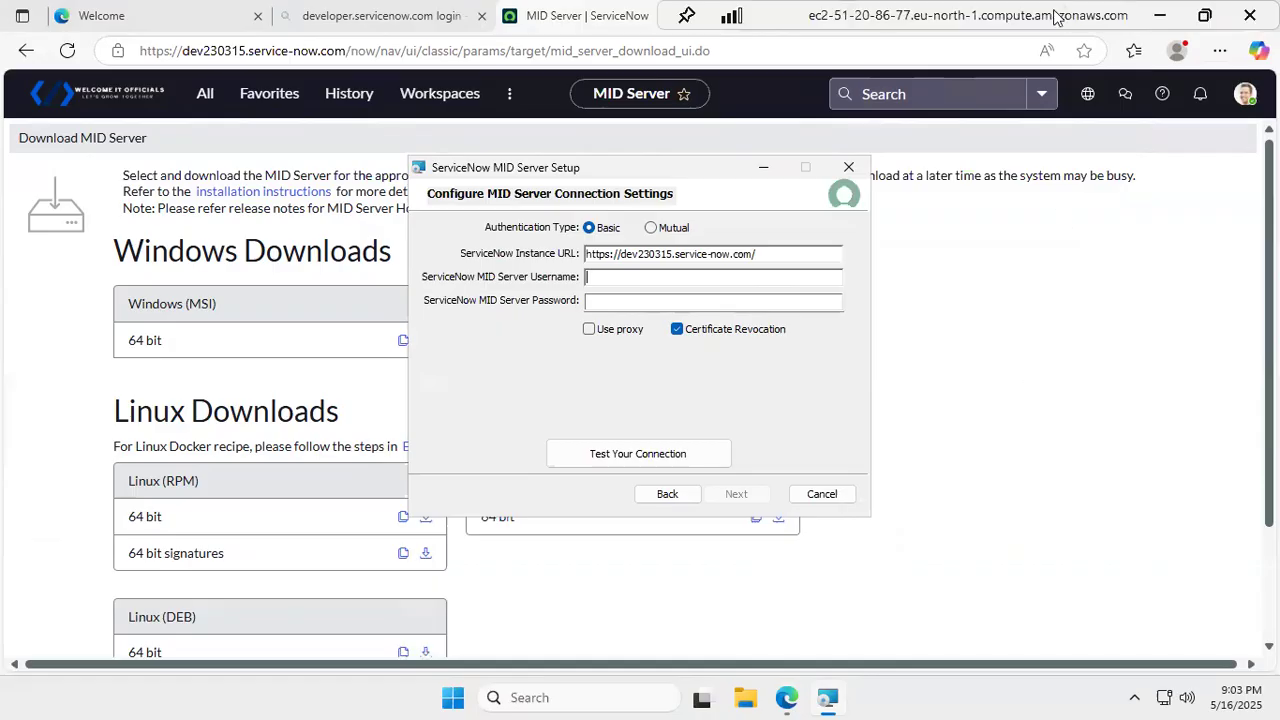
{"action": "left_click", "coordinate": [1205, 16]}
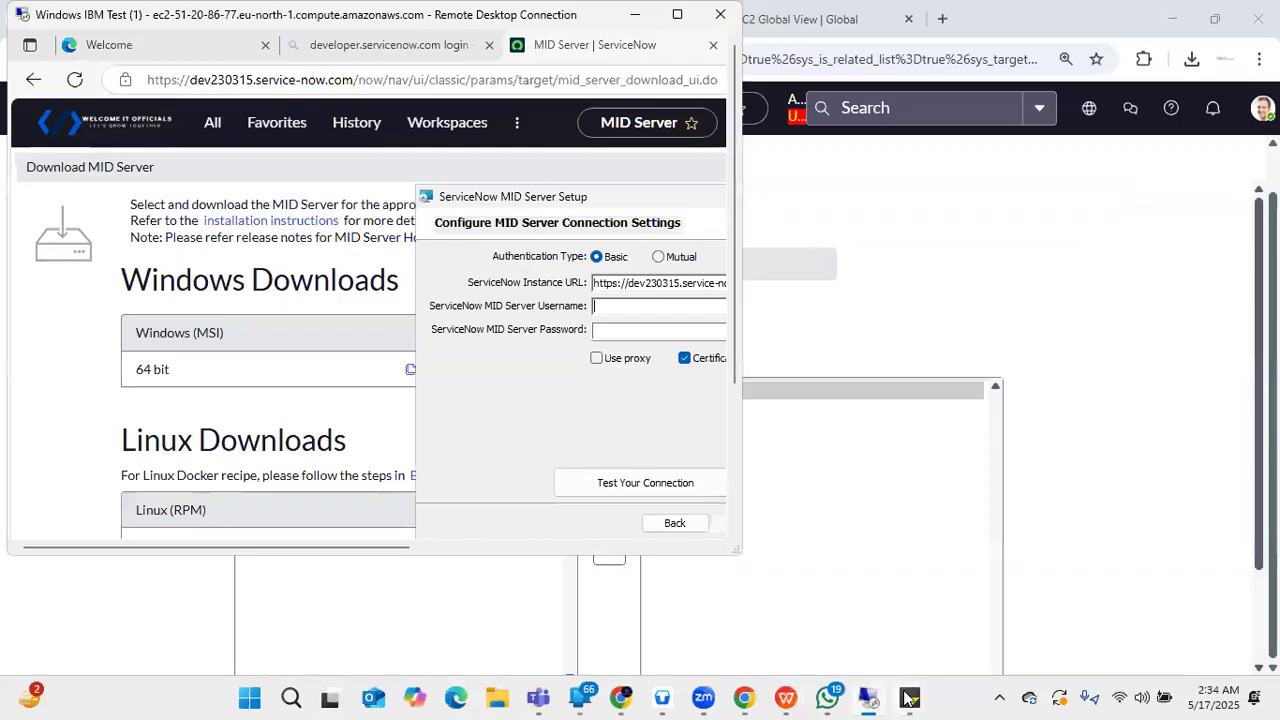
{"action": "mouse_move", "coordinate": [909, 697]}
{"action": "left_click", "coordinate": [975, 635]}
{"action": "left_click_drag", "start_coordinate": [912, 97], "coordinate": [799, 99]}
{"action": "key", "text": "ctrl+c"}
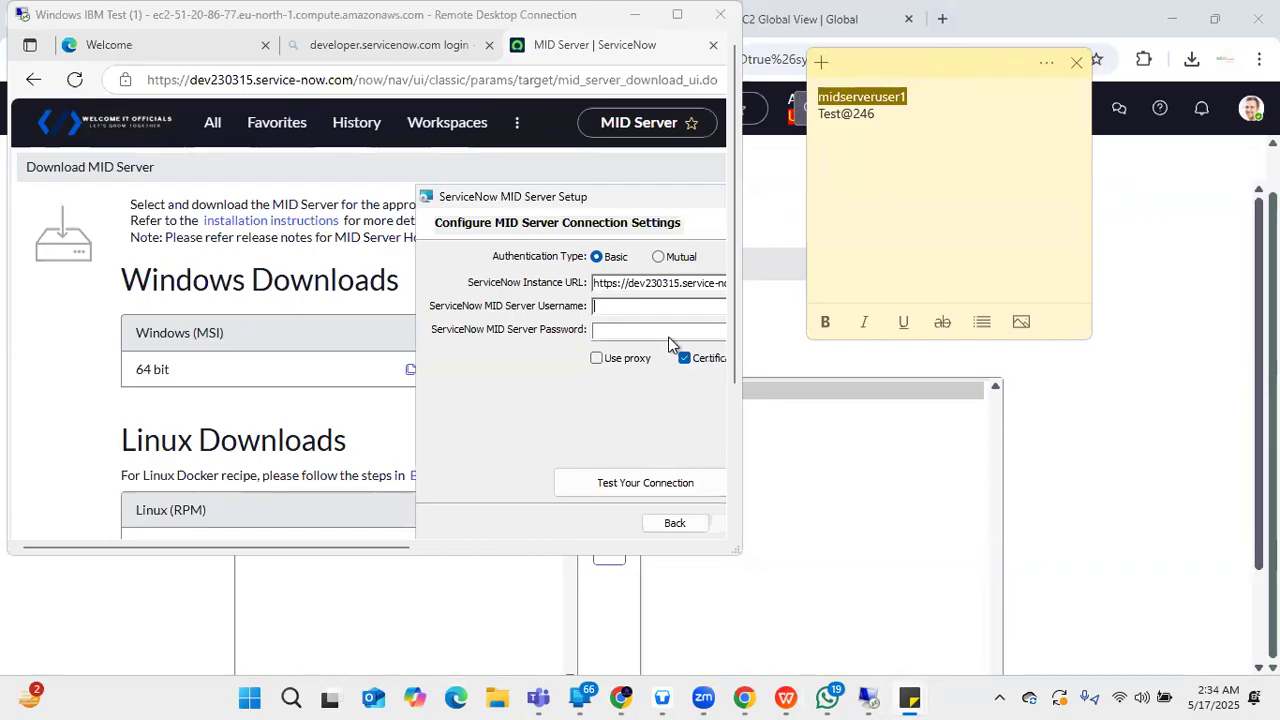
{"action": "left_click", "coordinate": [646, 307]}
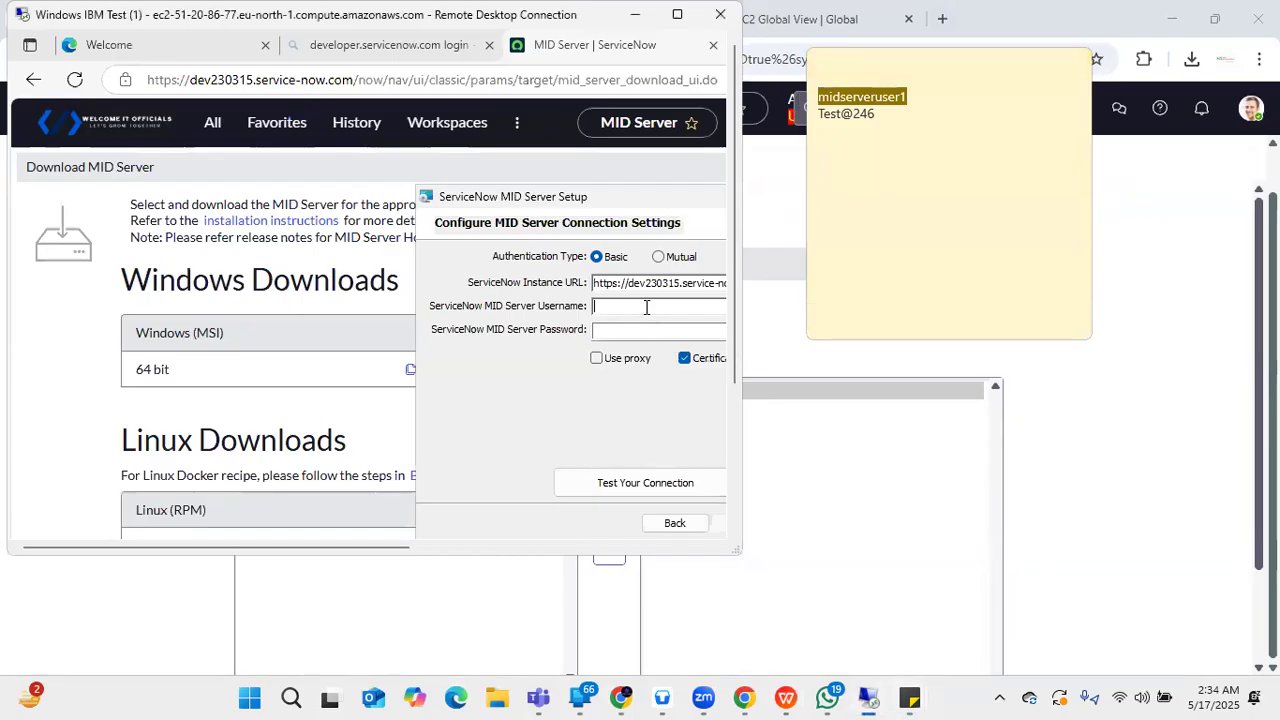
{"action": "key", "text": "ctrl+v"}
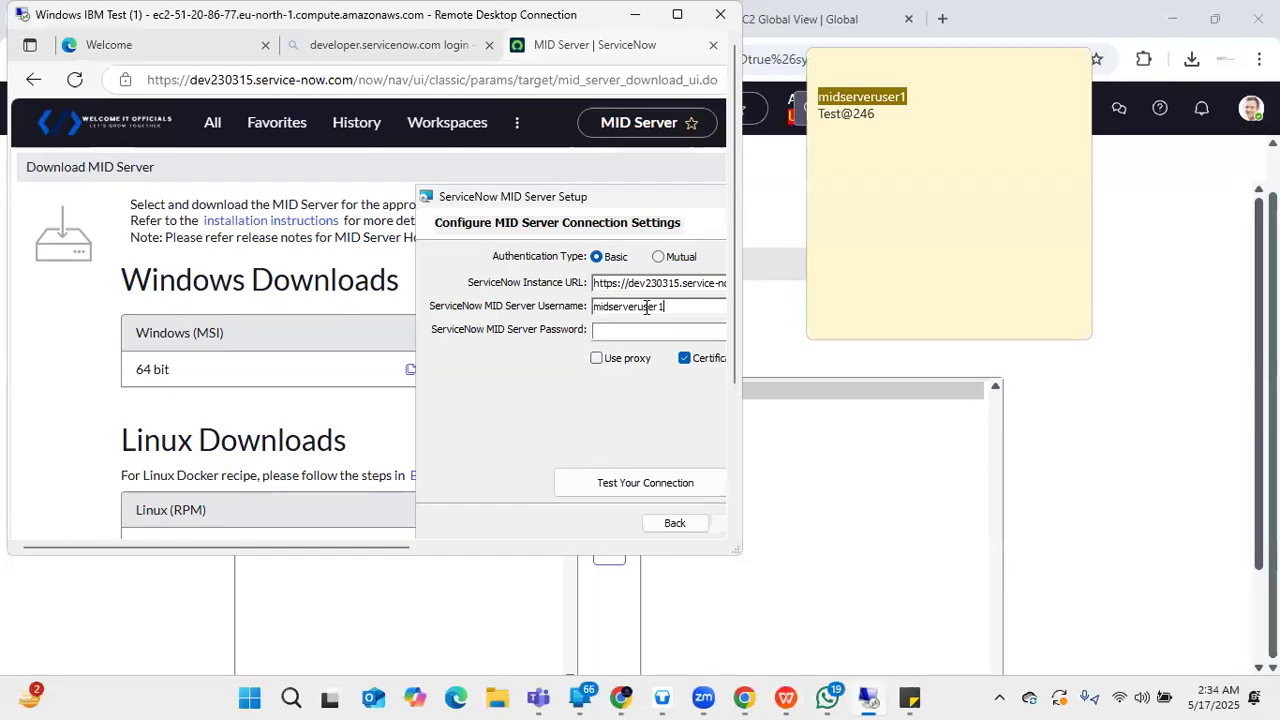
- Paste the saved password into MID Server Password and run Test Your Connection
{"action": "left_click", "coordinate": [884, 112]}
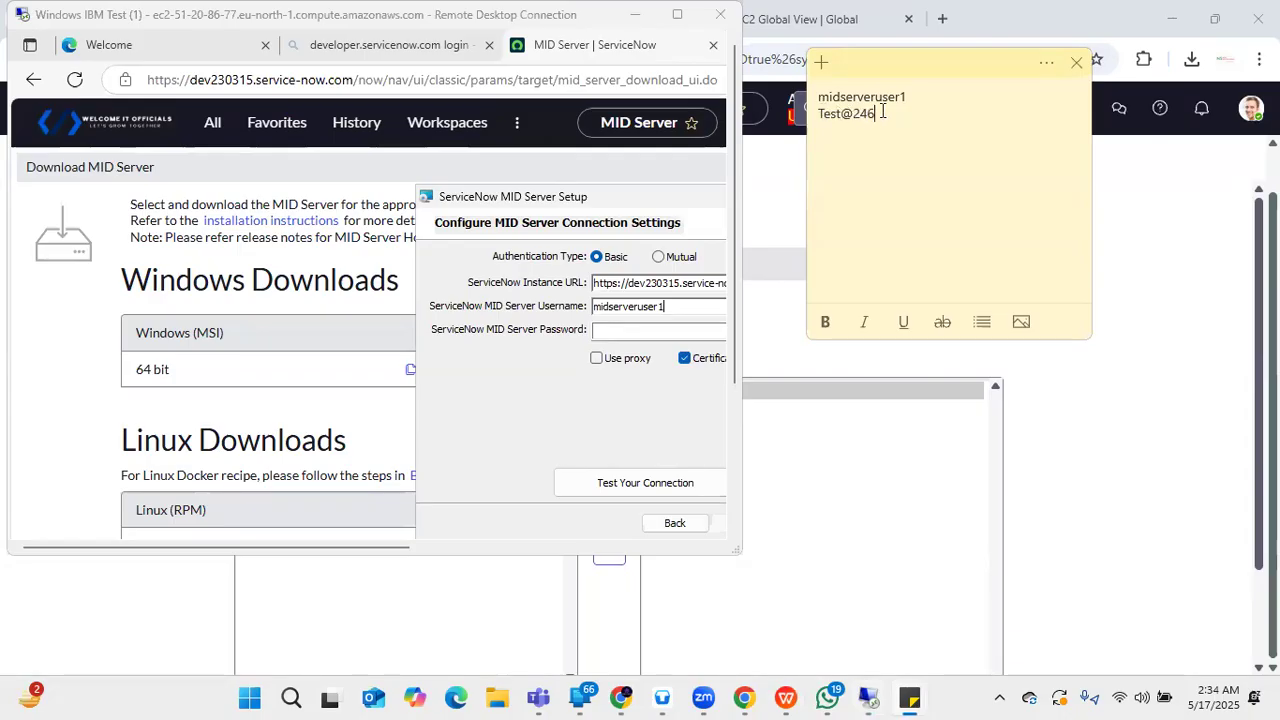
{"action": "left_click_drag", "start_coordinate": [878, 113], "coordinate": [811, 112]}
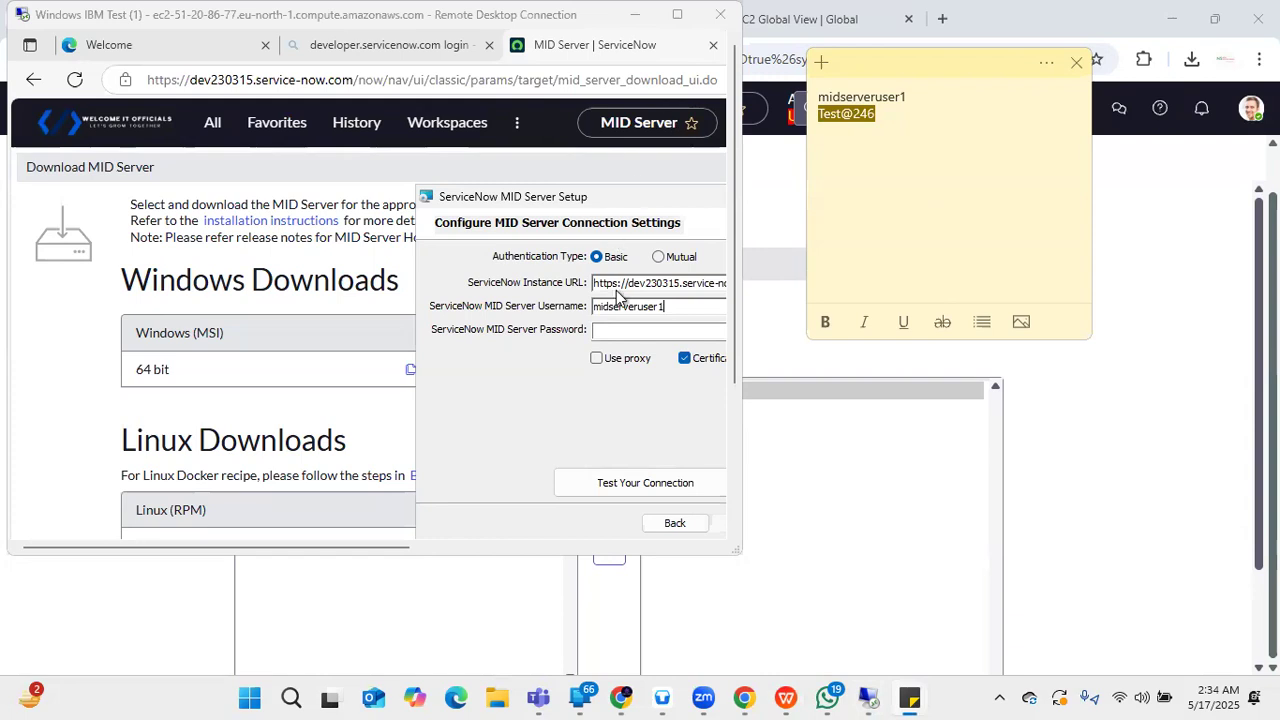
{"action": "left_click", "coordinate": [627, 331]}
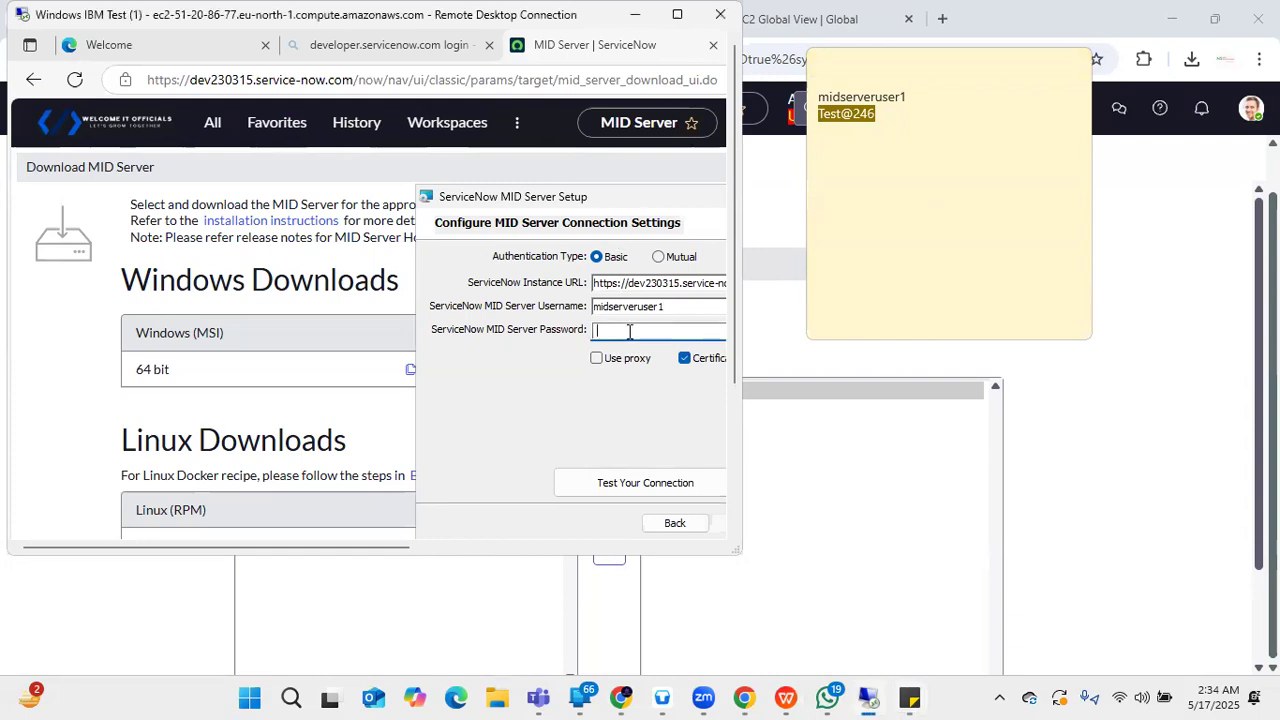
{"action": "key", "text": "ctrl+v"}
{"action": "left_click", "coordinate": [678, 16]}
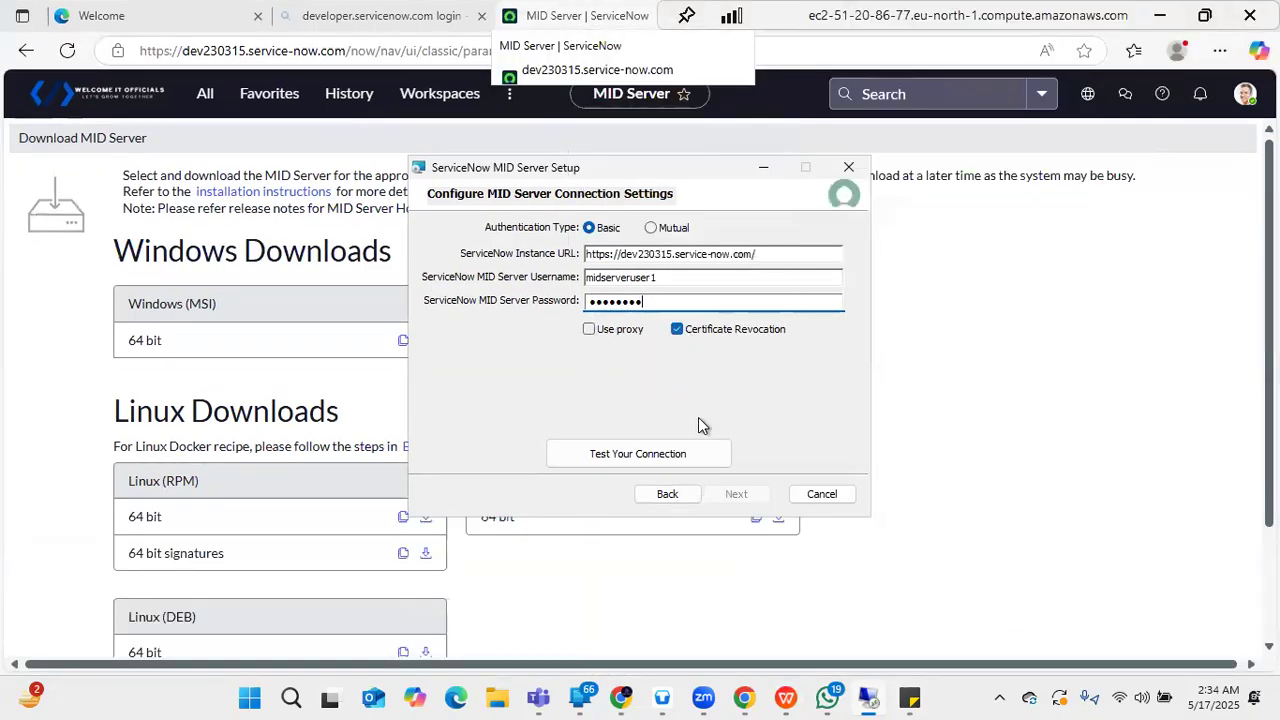
{"action": "left_click", "coordinate": [652, 455]}
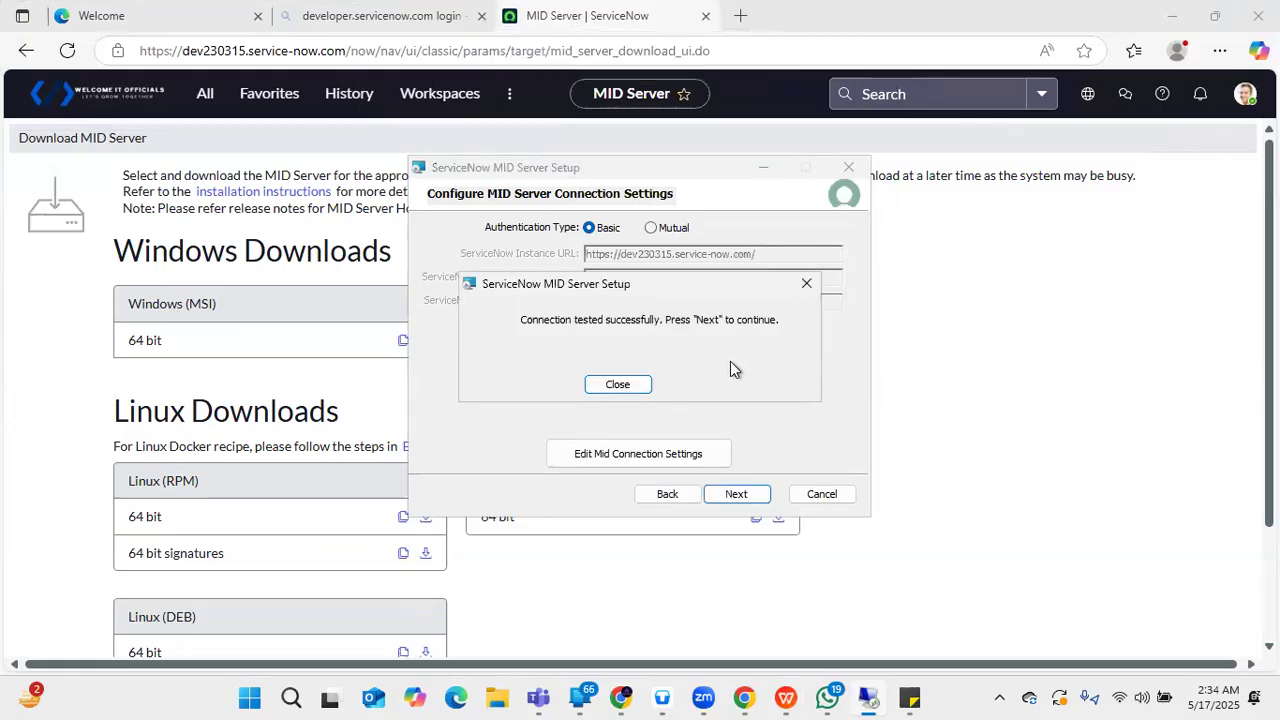
- Dismiss the success popup, go to service settings, and enter MID Server Name MidServerAWS_EC2
{"action": "left_click", "coordinate": [617, 385]}
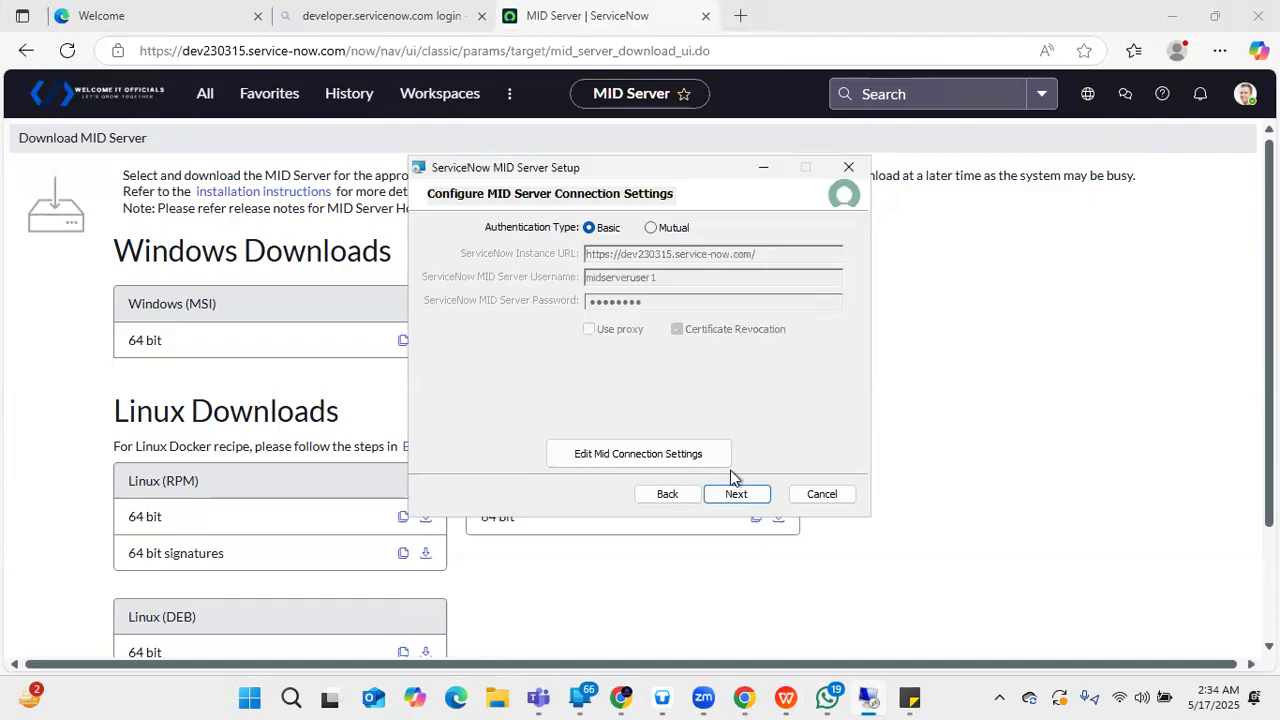
{"action": "left_click", "coordinate": [737, 494]}
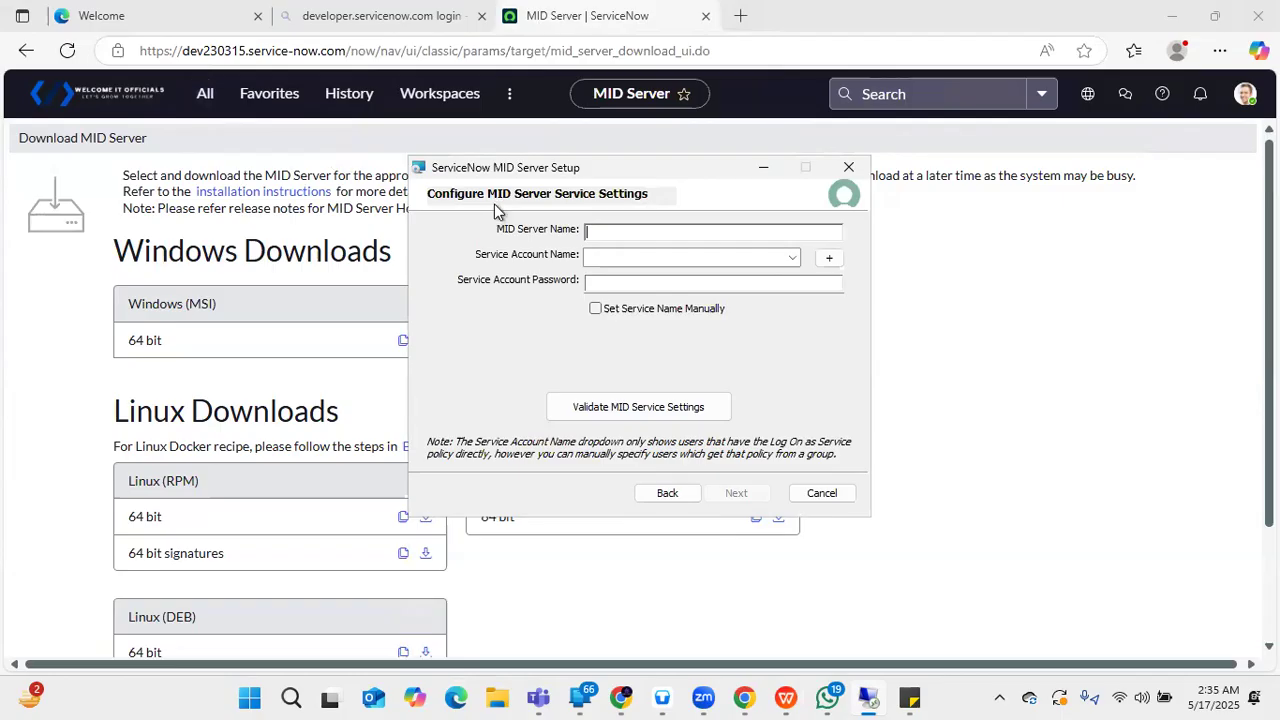
{"action": "type", "text": "MI"}
{"action": "type", "text": "d"}
{"action": "type", "text": "Server"}
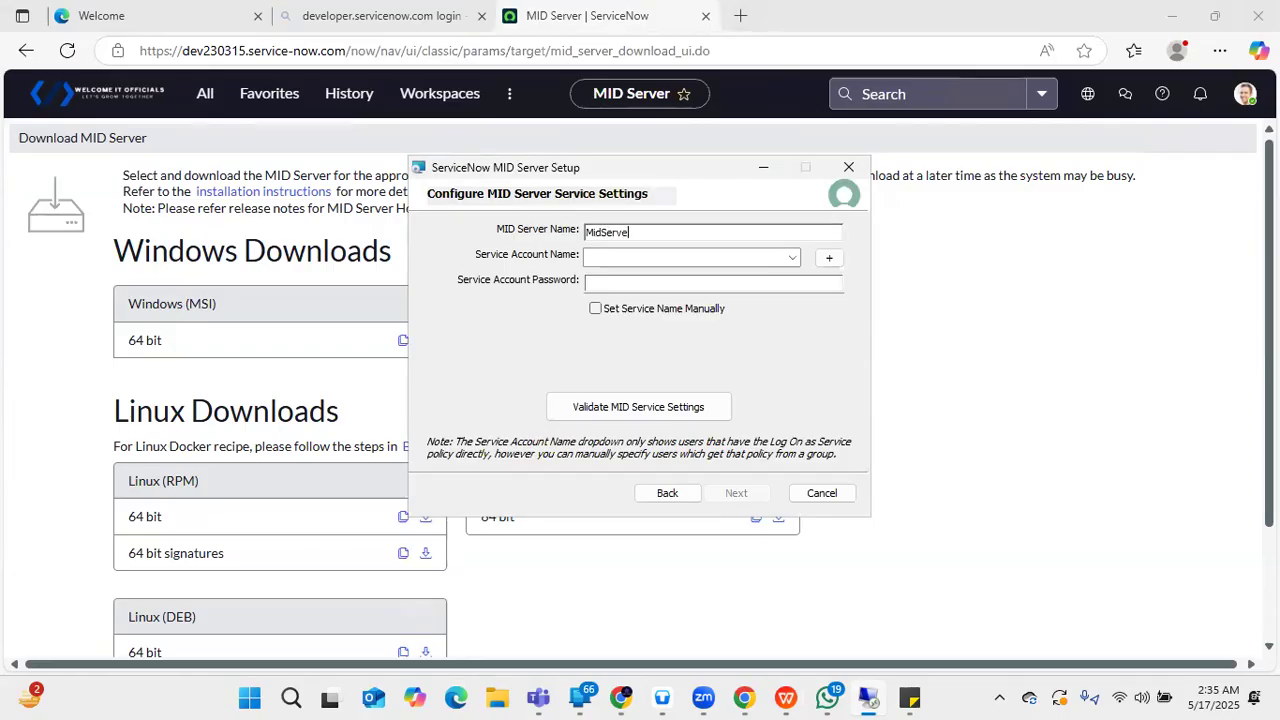
{"action": "type", "text": "WS"}
{"action": "type", "text": "EC@"}
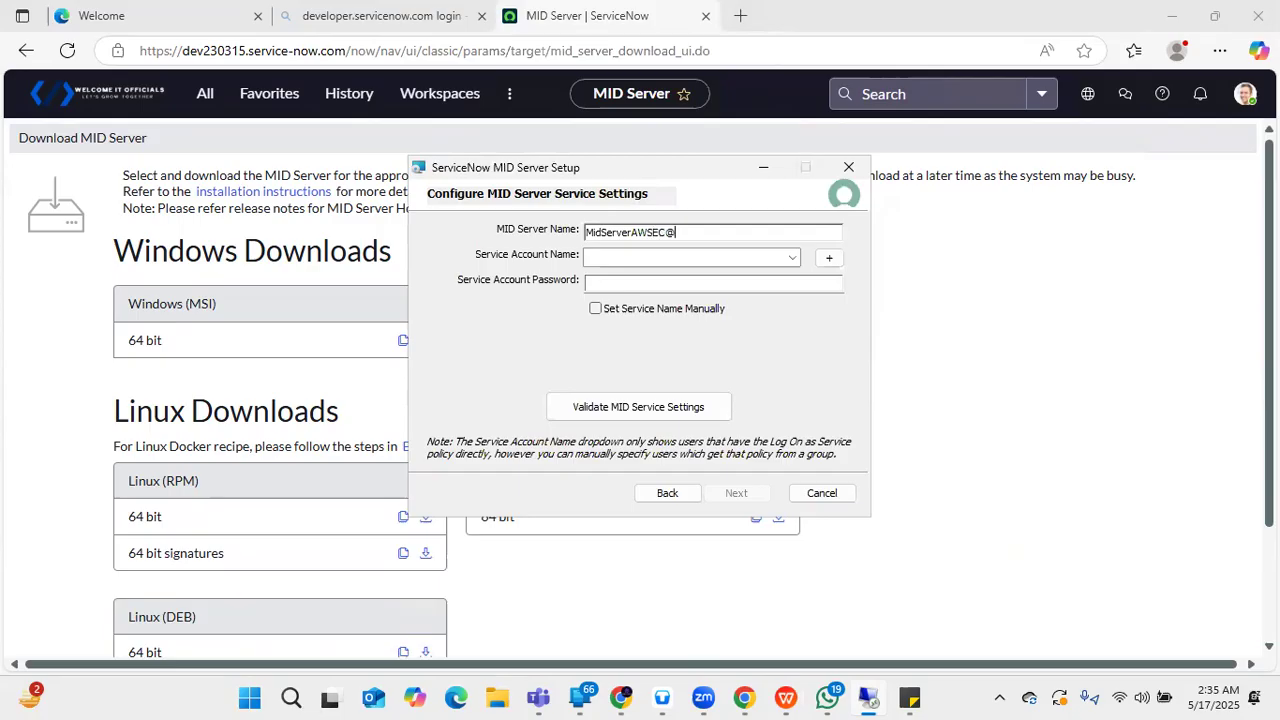
{"action": "key", "text": "BackSpace"}
{"action": "type", "text": "2"}
{"action": "type", "text": "_"}
- Start a new local service account named AWSServiceUser and record the name in the sticky note
{"action": "left_click", "coordinate": [831, 259]}
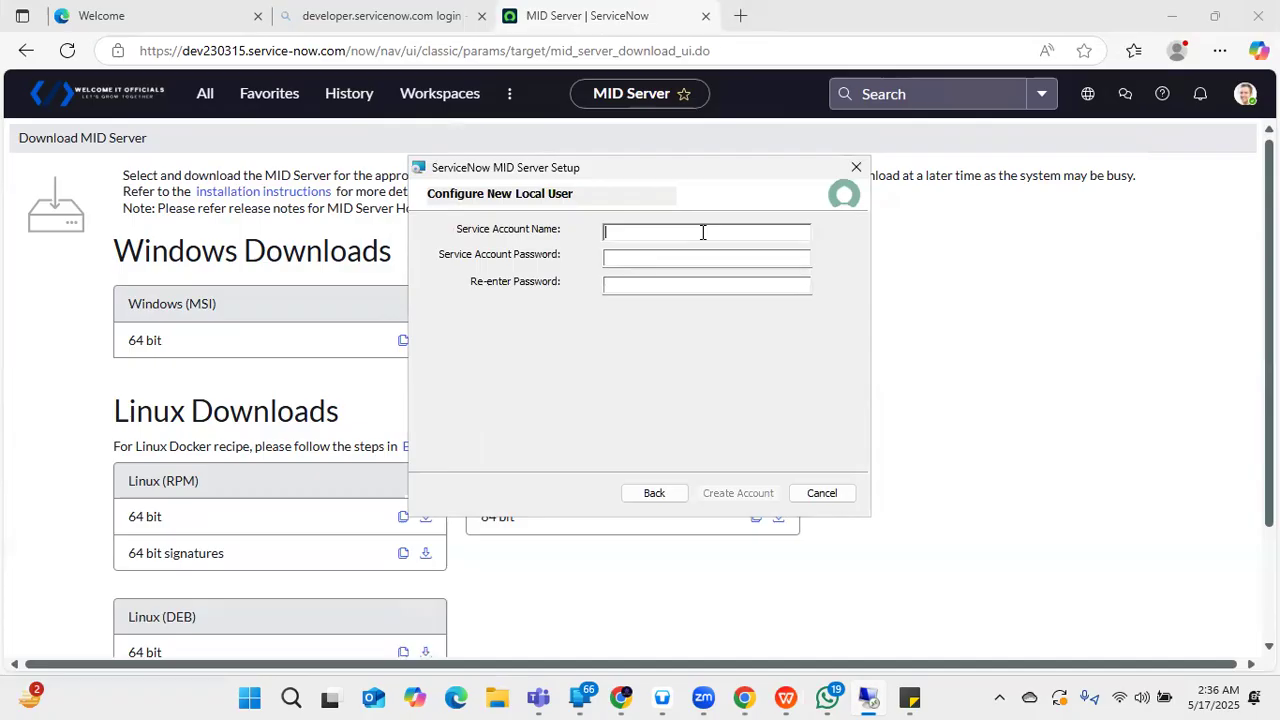
{"action": "type", "text": "AWSServiceUser"}
{"action": "key", "text": "BackSpace"}
{"action": "type", "text": "r"}
{"action": "key", "text": "ctrl+a"}
{"action": "key", "text": "ctrl+c"}
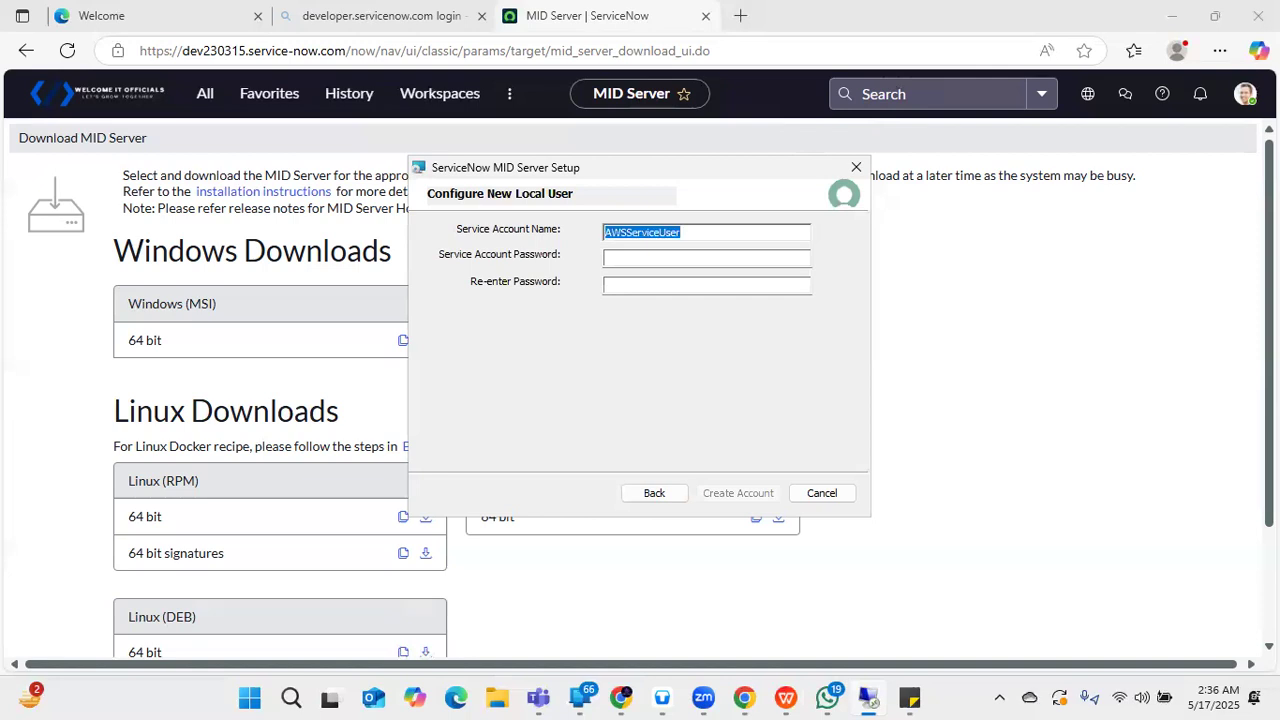
{"action": "key", "text": "alt+Tab"}
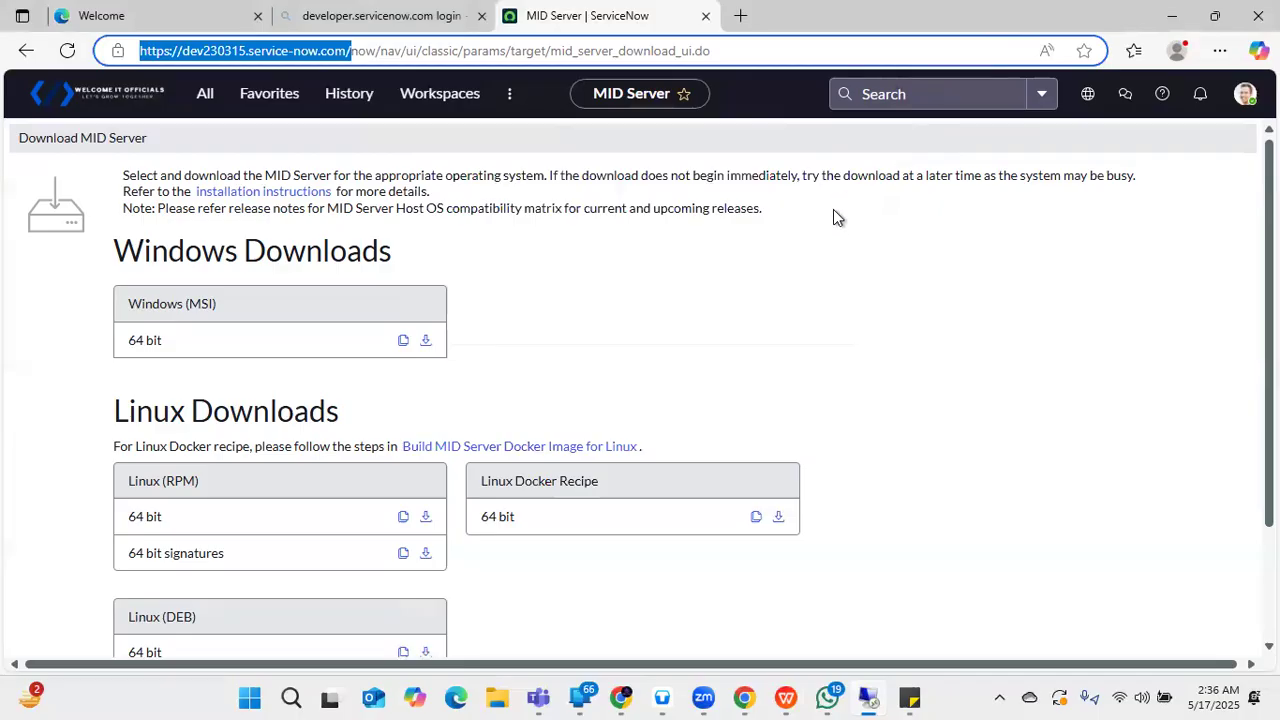
{"action": "key", "text": "alt+Tab"}
{"action": "mouse_move", "coordinate": [1120, 8]}
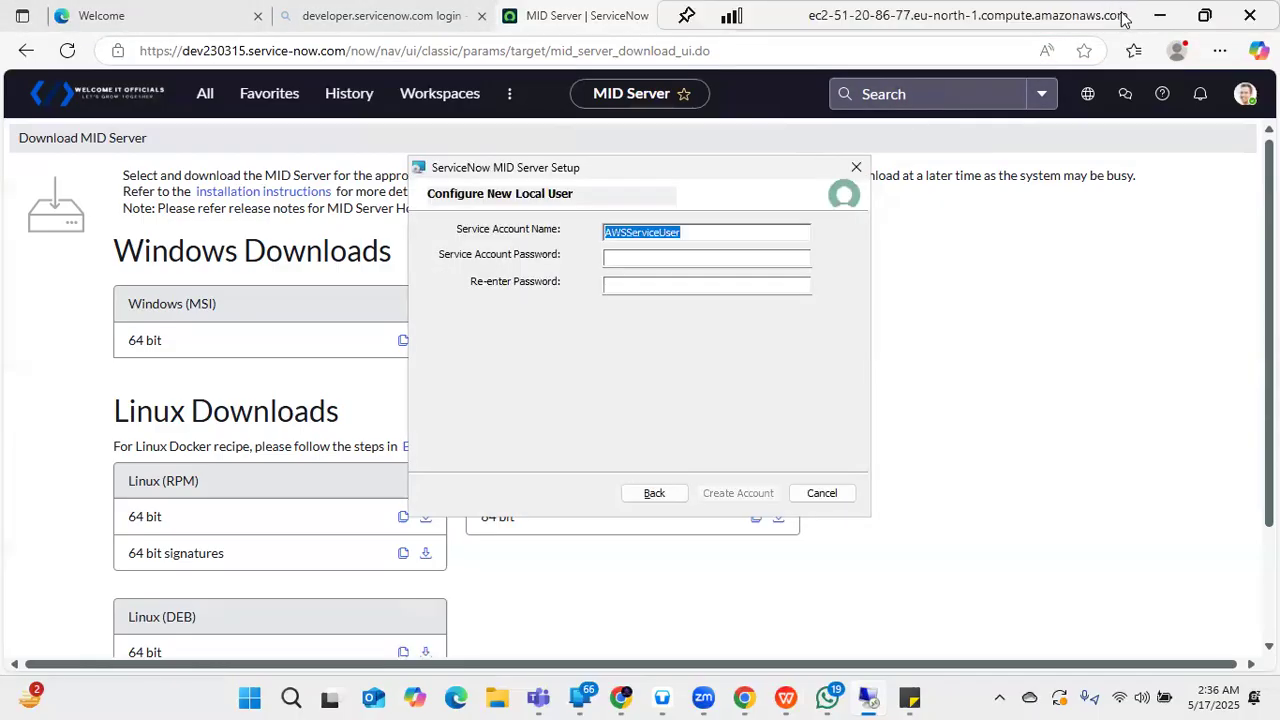
{"action": "left_click", "coordinate": [1204, 15]}
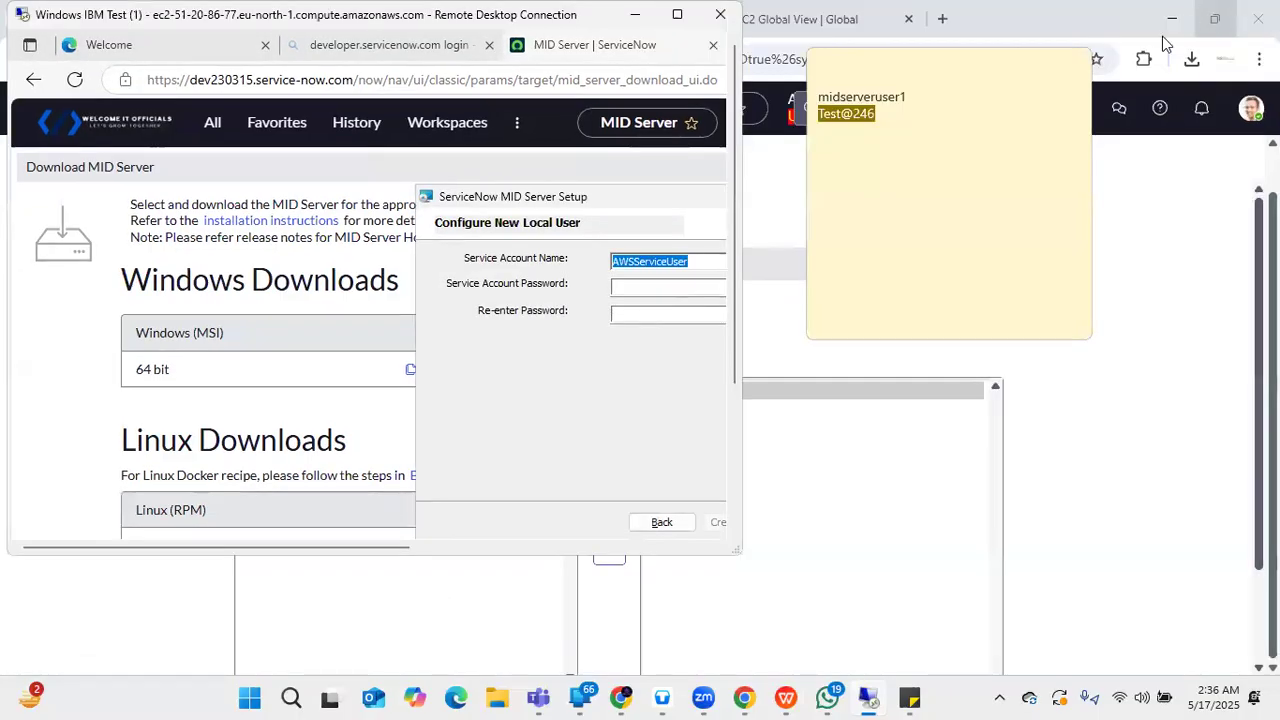
{"action": "left_click", "coordinate": [970, 110]}
{"action": "key", "text": "Return"}
{"action": "key", "text": "Return"}
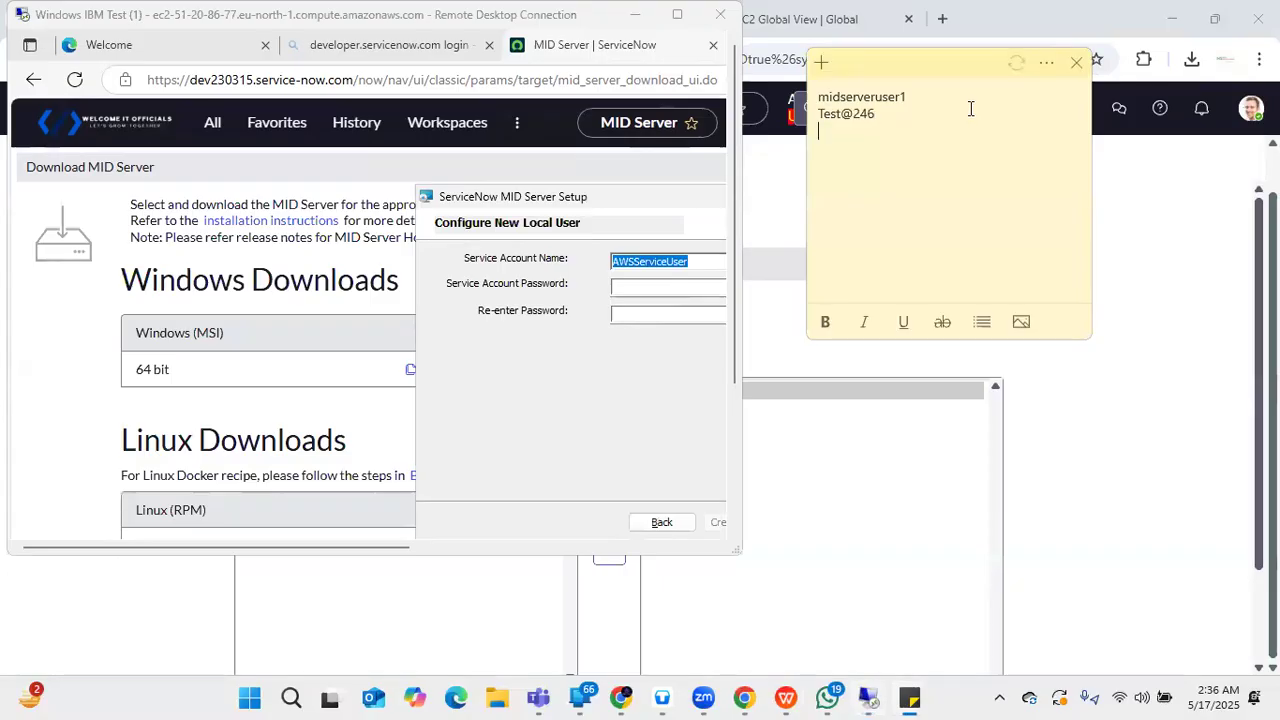
{"action": "key", "text": "ctrl+v"}
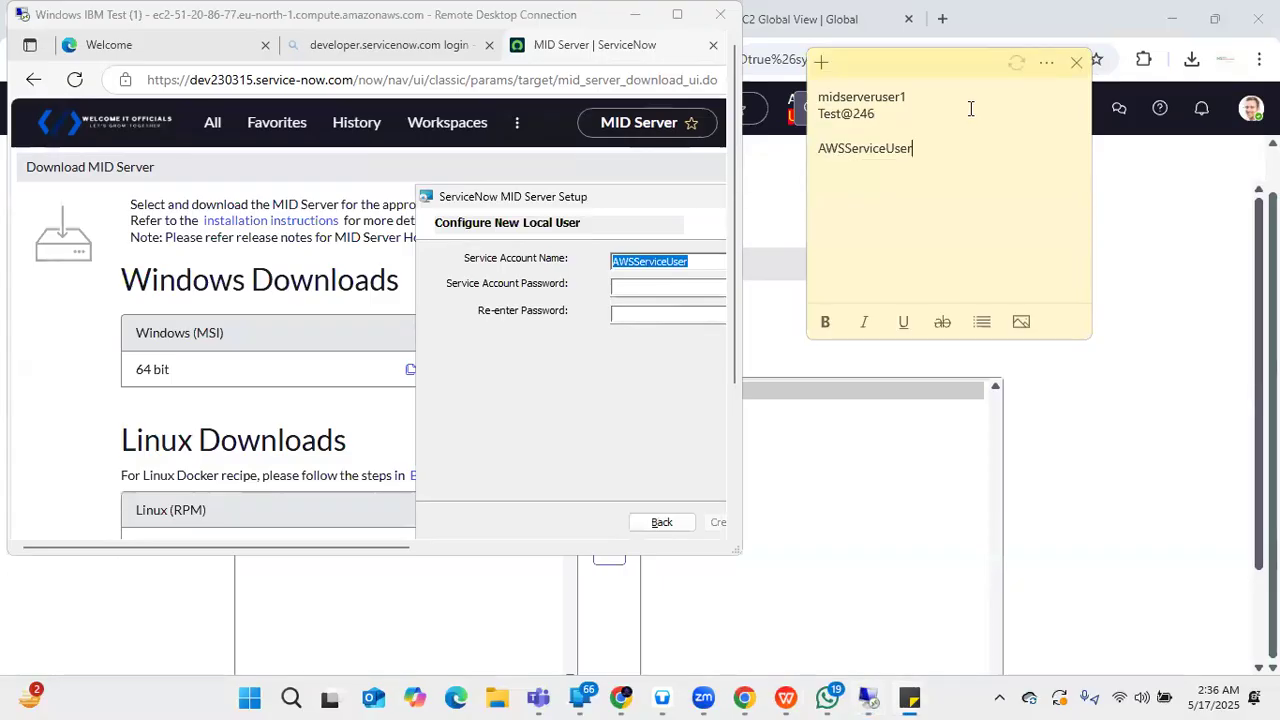
- Paste the saved password into both account password fields and create the account
{"action": "left_click_drag", "start_coordinate": [878, 116], "coordinate": [805, 114]}
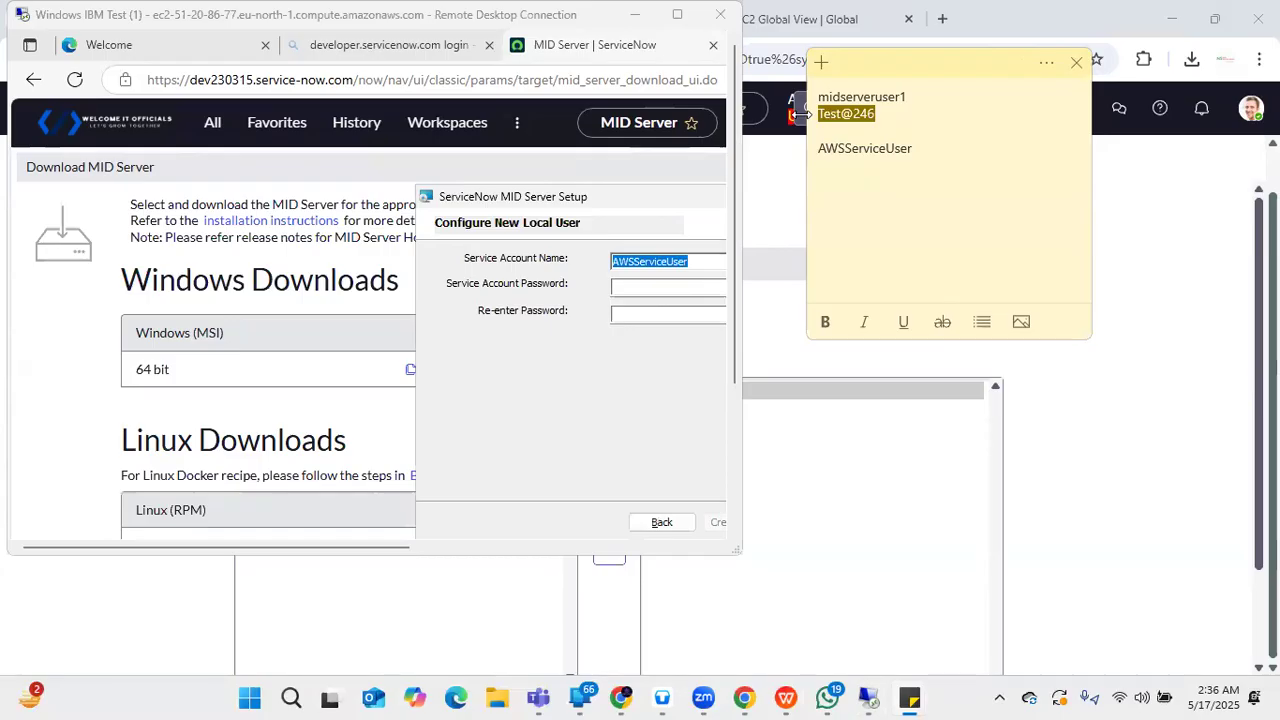
{"action": "left_click", "coordinate": [567, 350]}
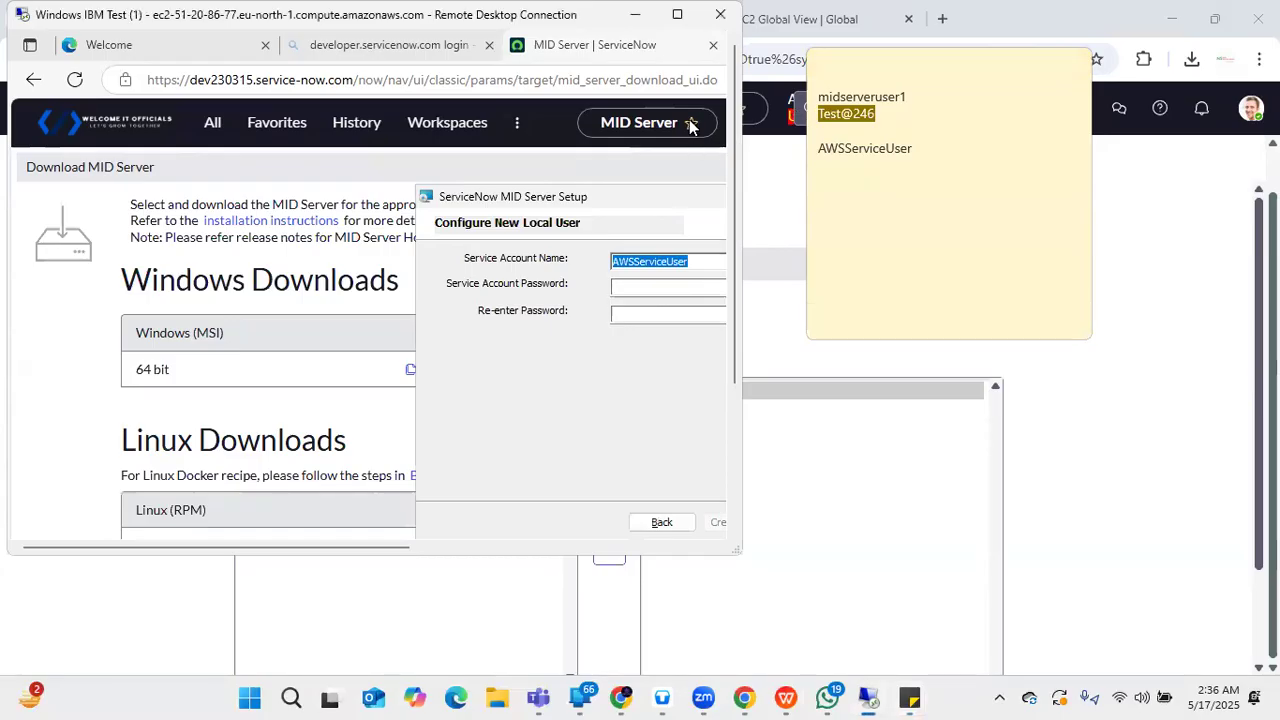
{"action": "left_click", "coordinate": [677, 17]}
{"action": "left_click", "coordinate": [656, 254]}
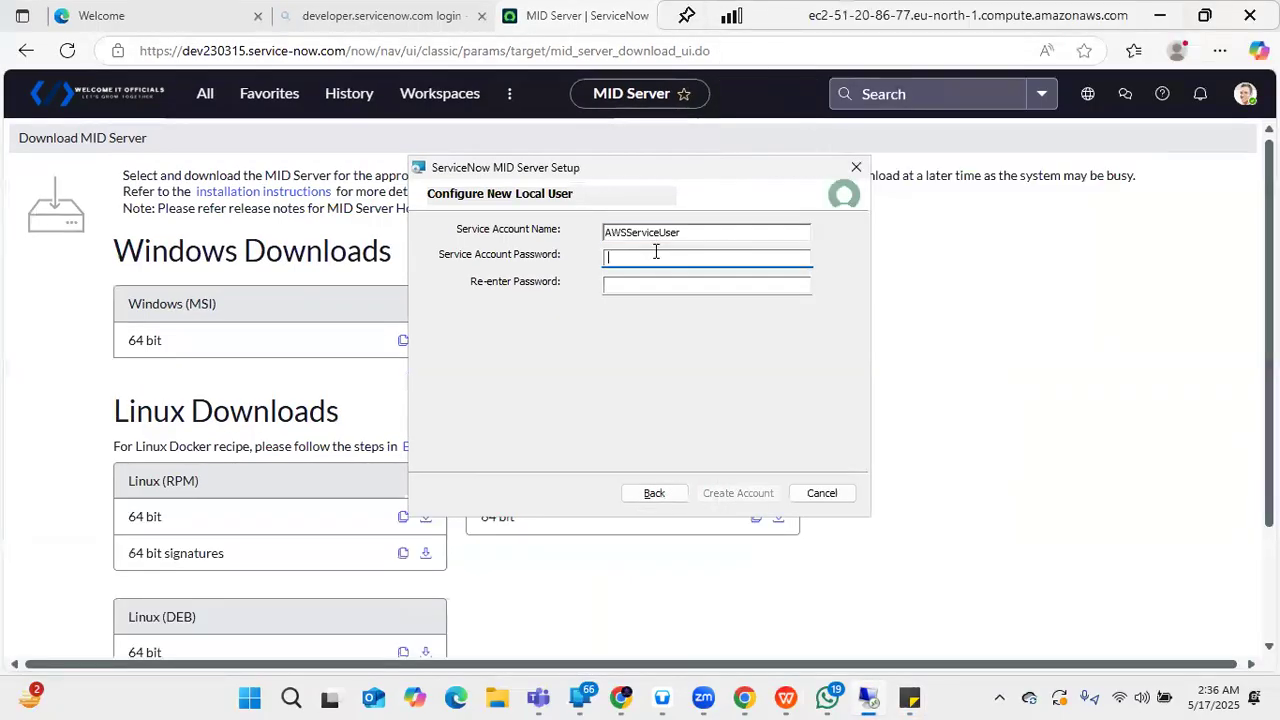
{"action": "key", "text": "ctrl+v"}
{"action": "left_click", "coordinate": [661, 283]}
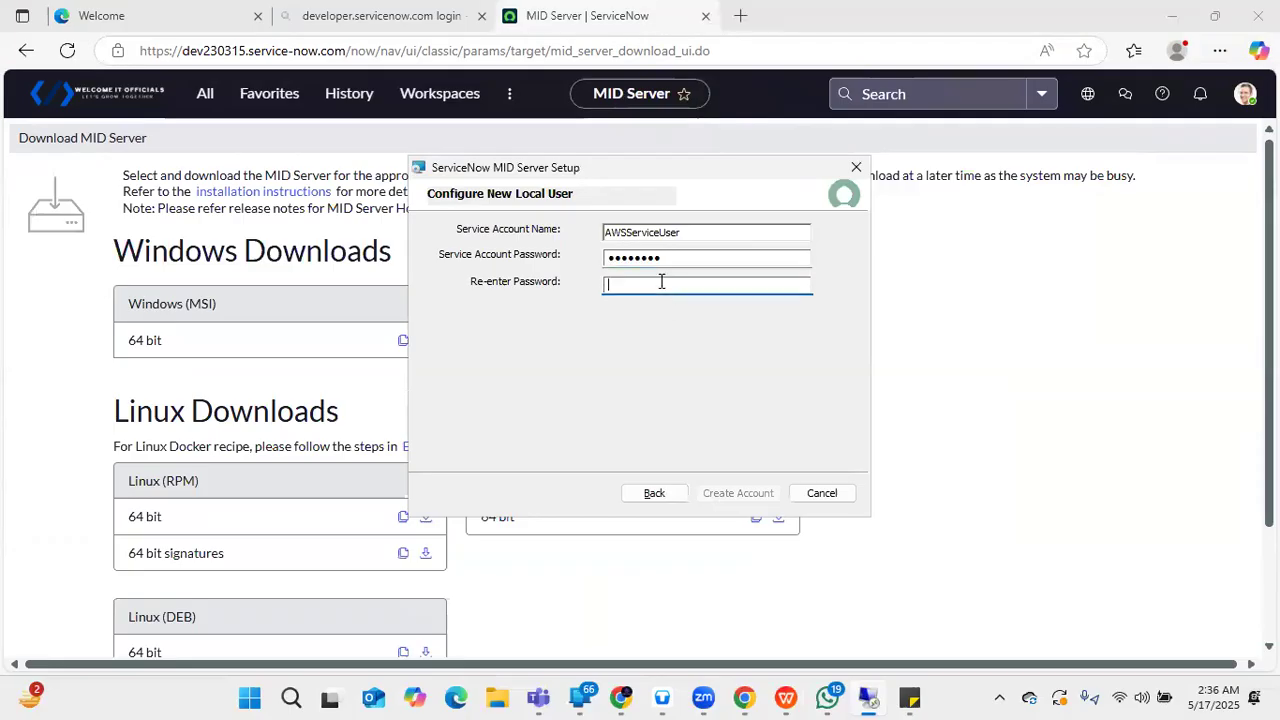
{"action": "key", "text": "ctrl+v"}
{"action": "left_click", "coordinate": [716, 232]}
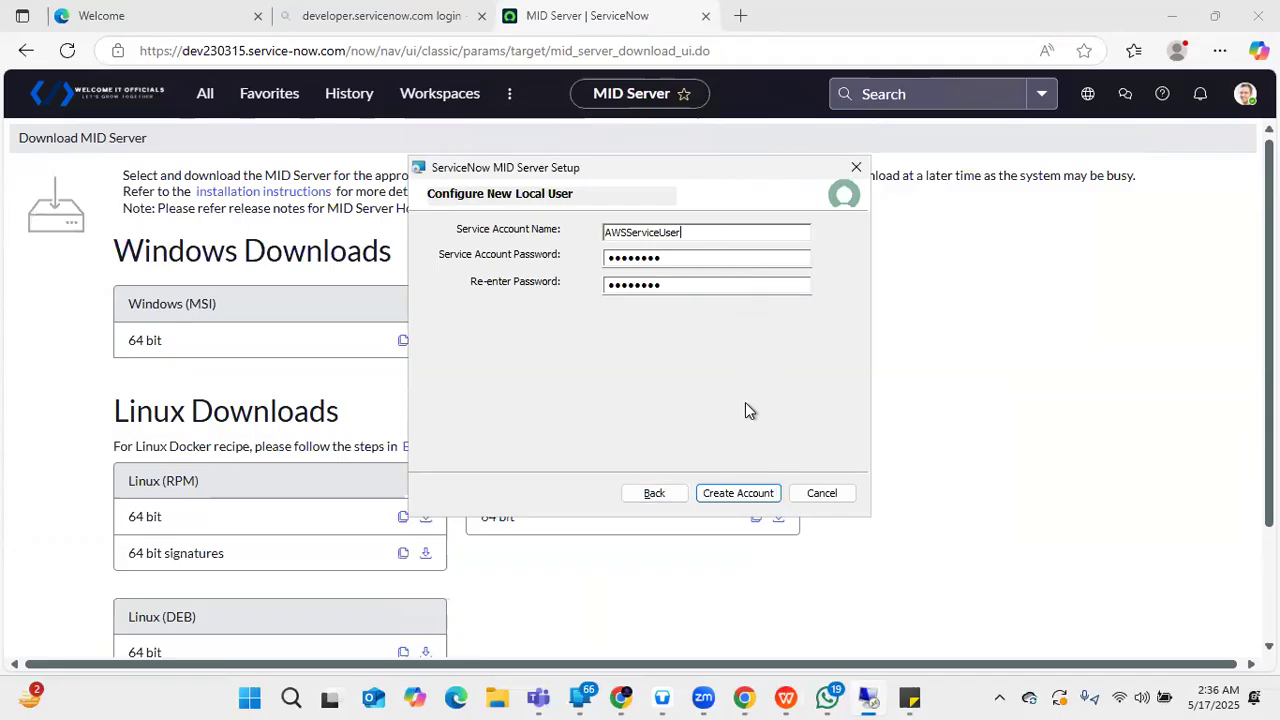
{"action": "left_click", "coordinate": [738, 493]}
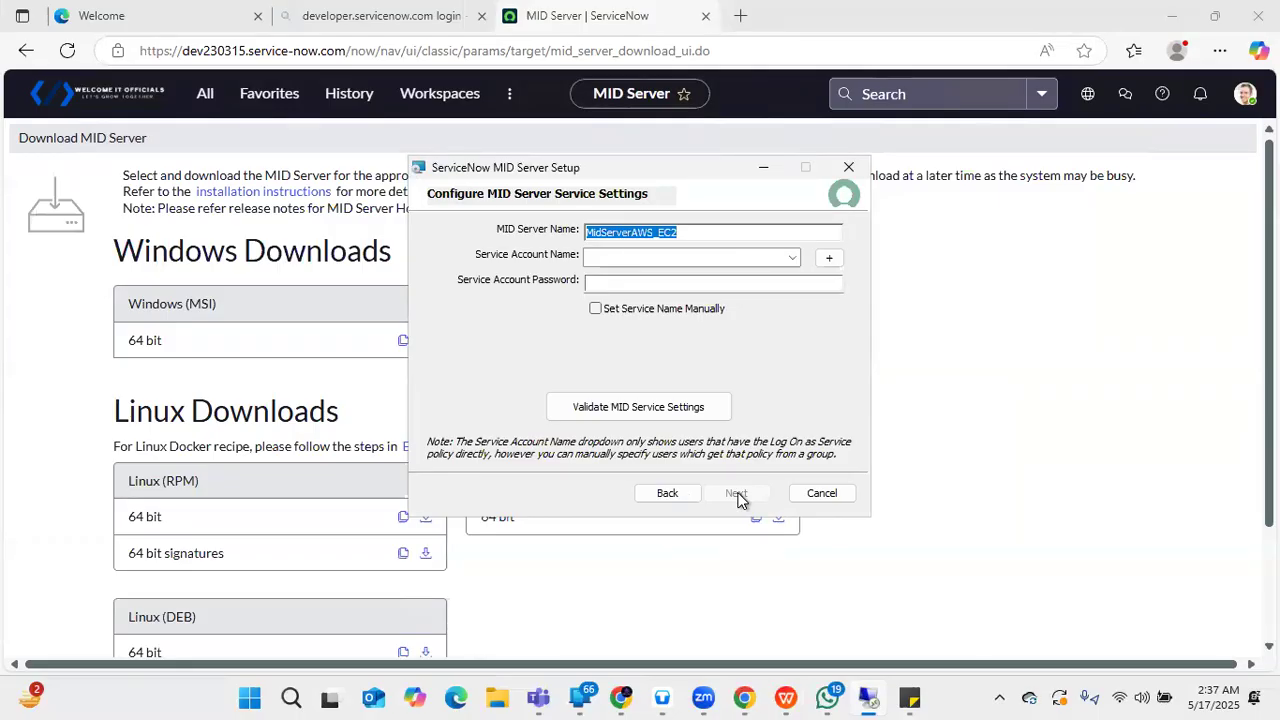
- Select AWSServiceUser as the service account, enter its password and validate; it is rejected as invalid
{"action": "left_click", "coordinate": [792, 258]}
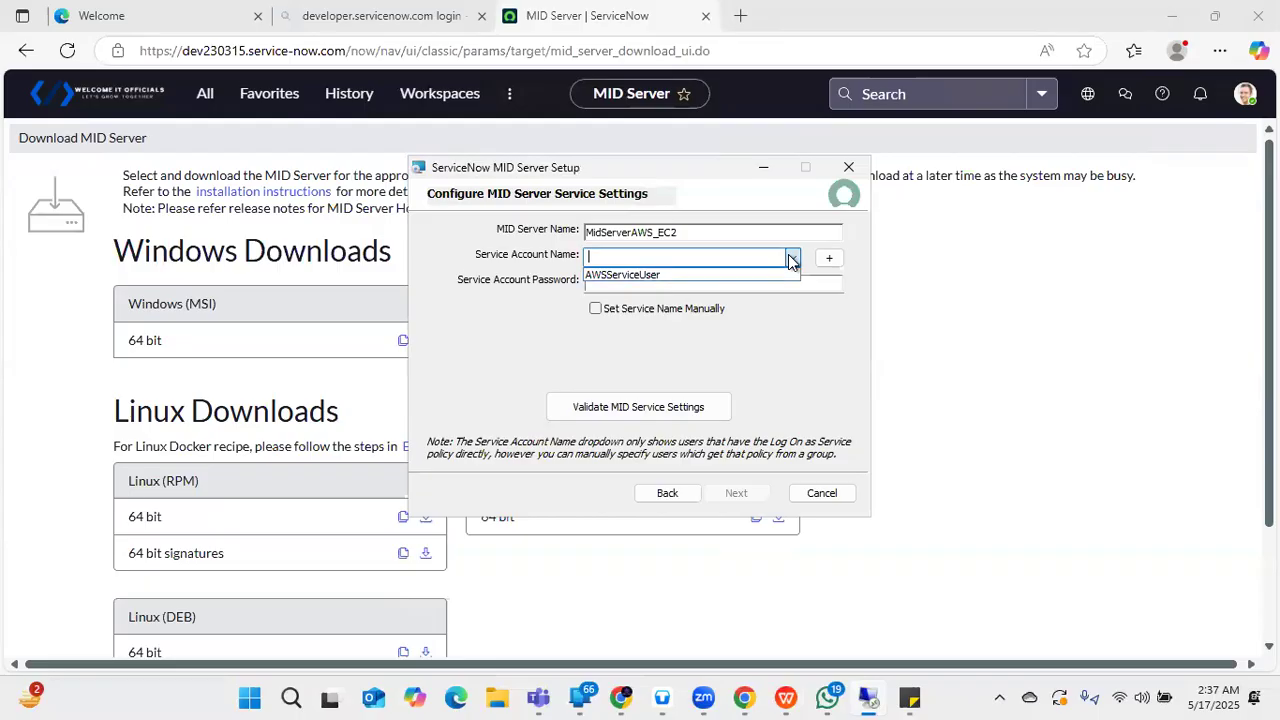
{"action": "left_click", "coordinate": [676, 281]}
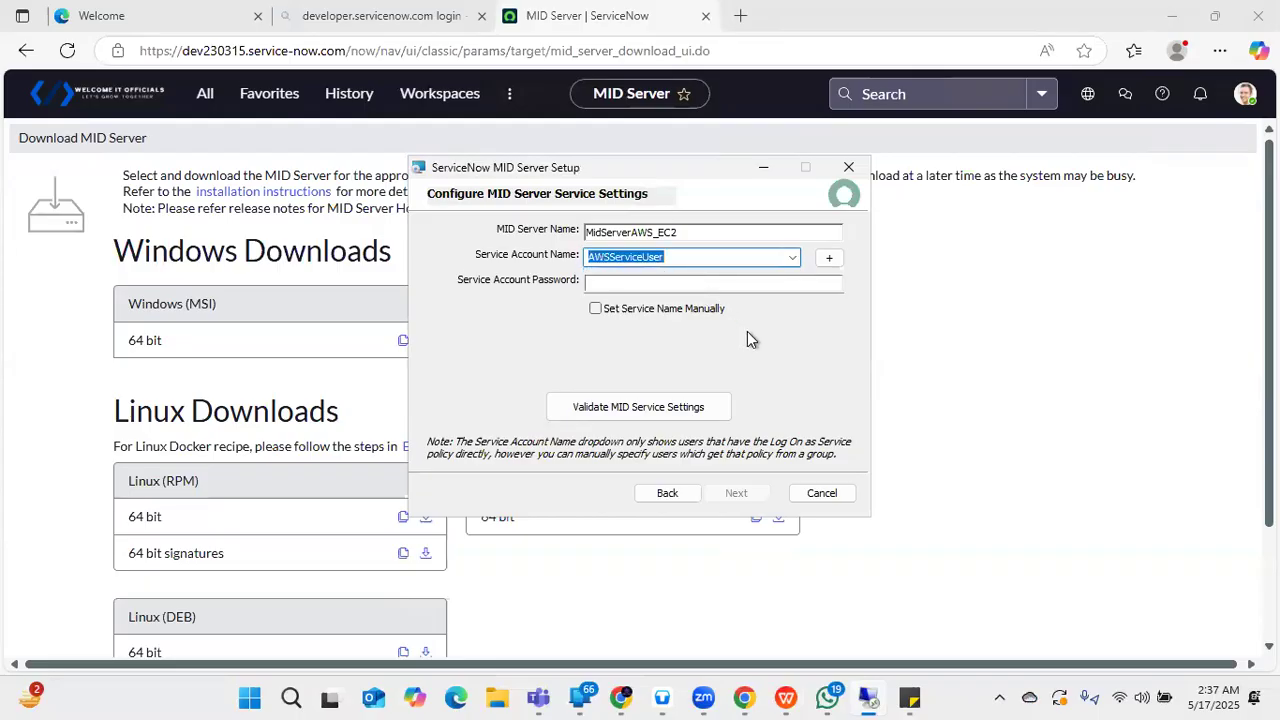
{"action": "left_click", "coordinate": [648, 281]}
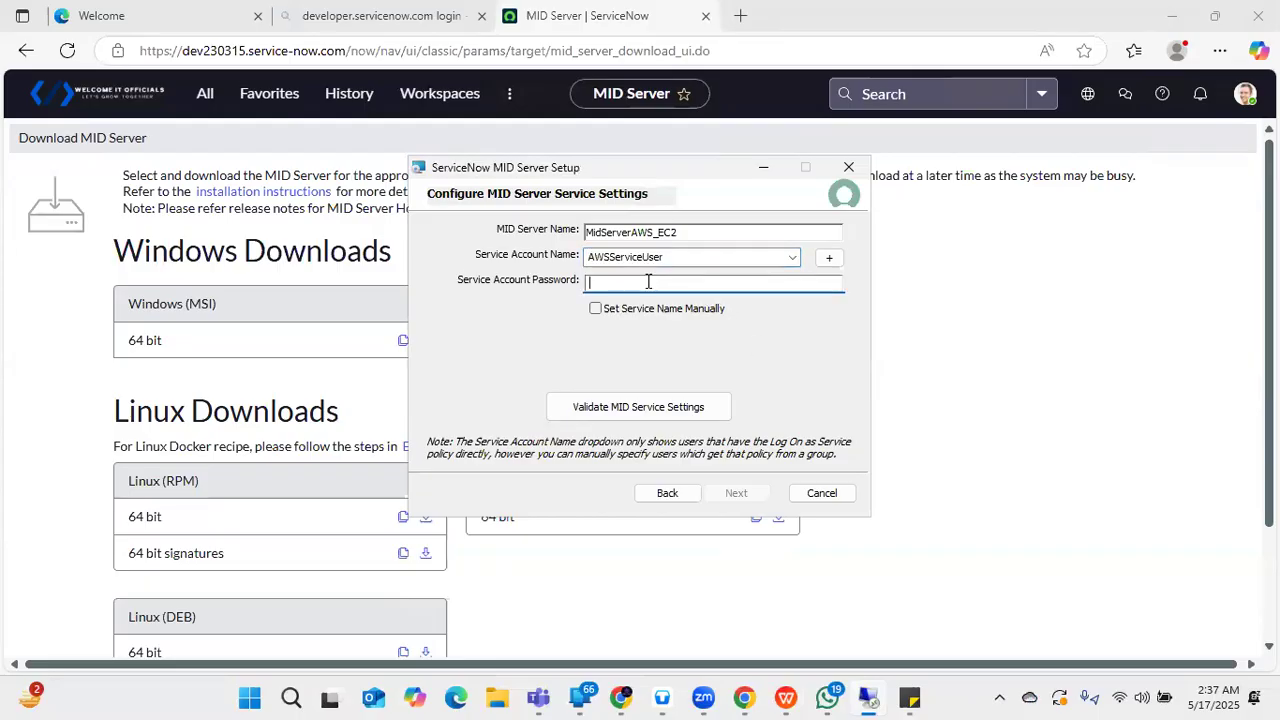
{"action": "type", "text": "••••••••"}
{"action": "left_click", "coordinate": [663, 406]}
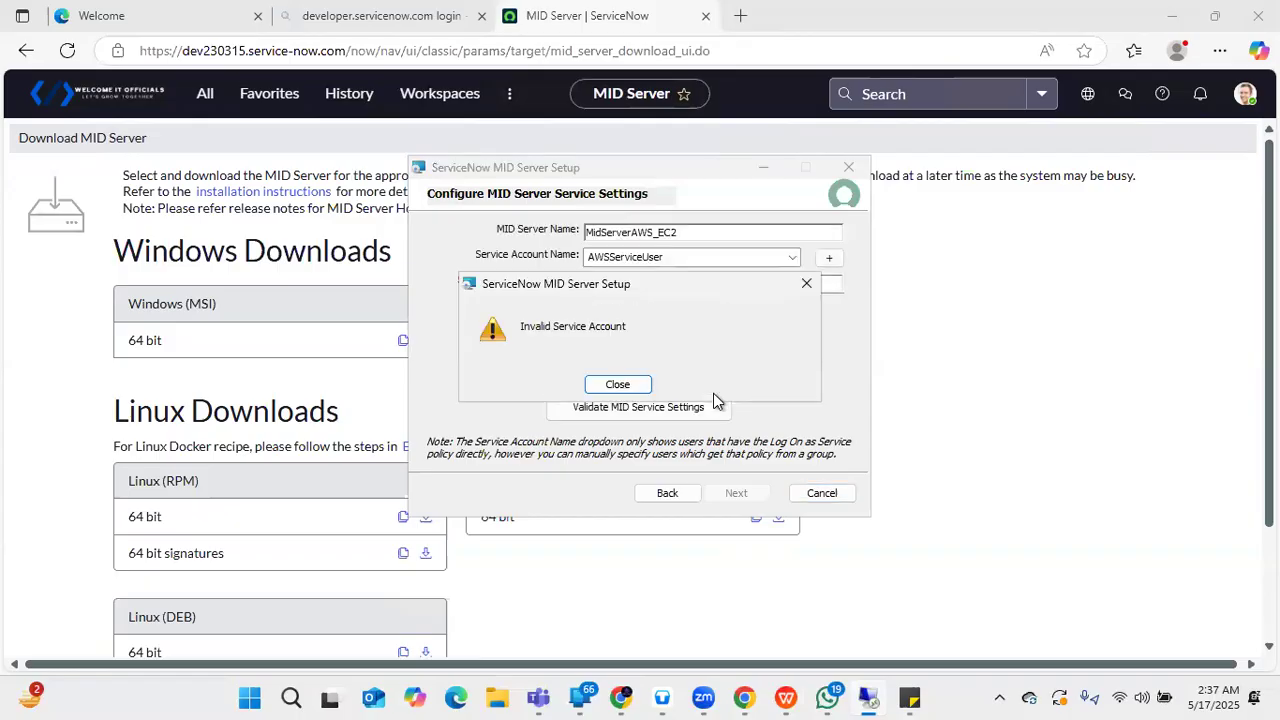
{"action": "left_click", "coordinate": [638, 388]}
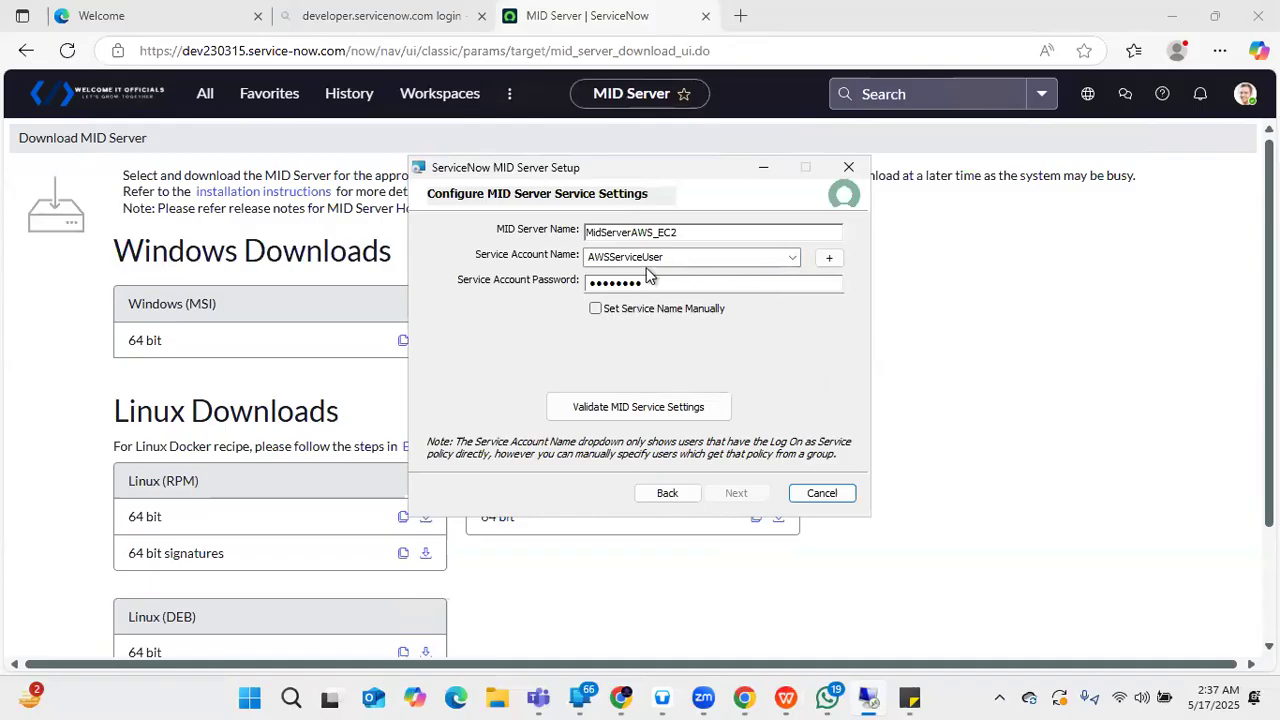
- Step back to connection settings, return to service settings, and revalidate, getting the invalid-account error again
{"action": "left_click", "coordinate": [684, 496]}
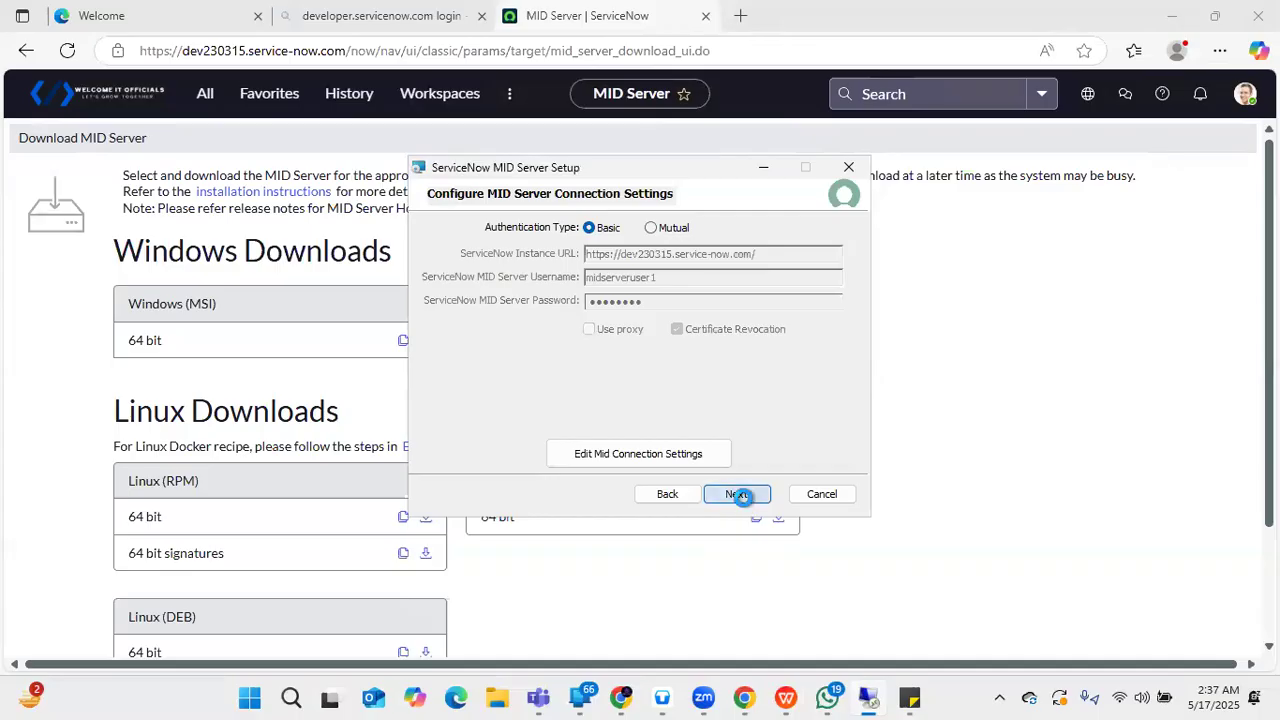
{"action": "left_click", "coordinate": [742, 494]}
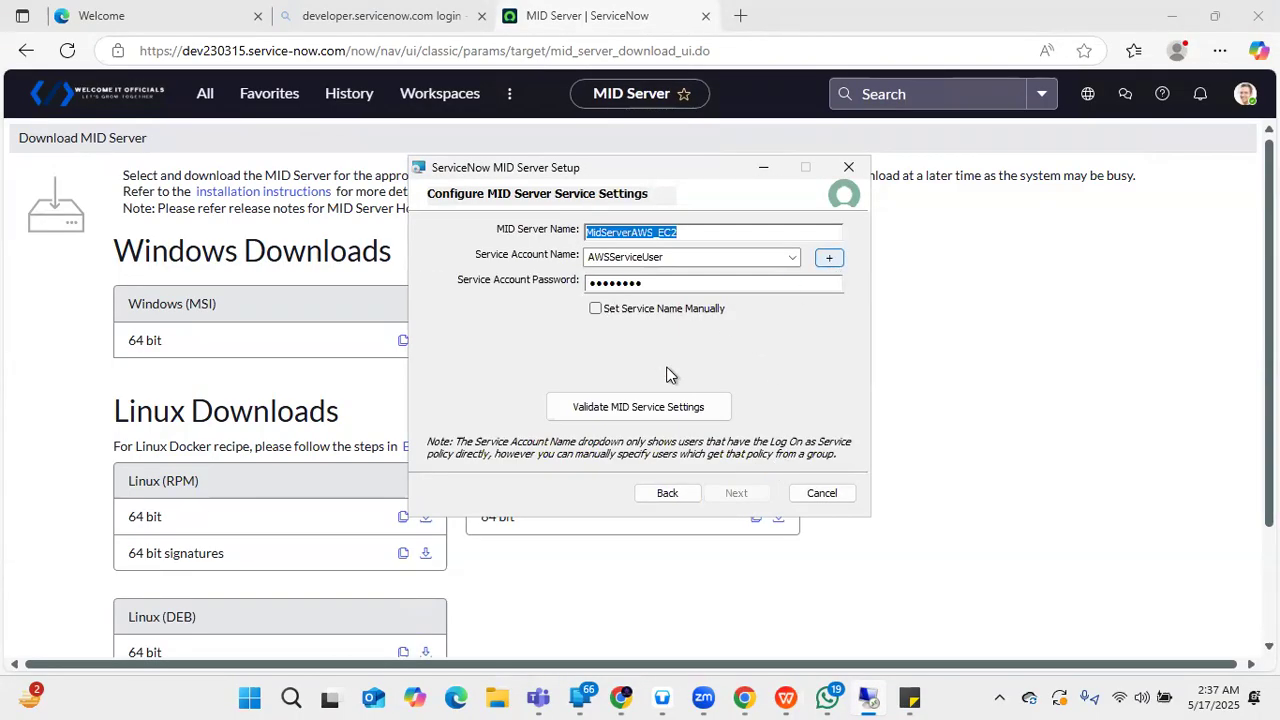
{"action": "left_click", "coordinate": [625, 409]}
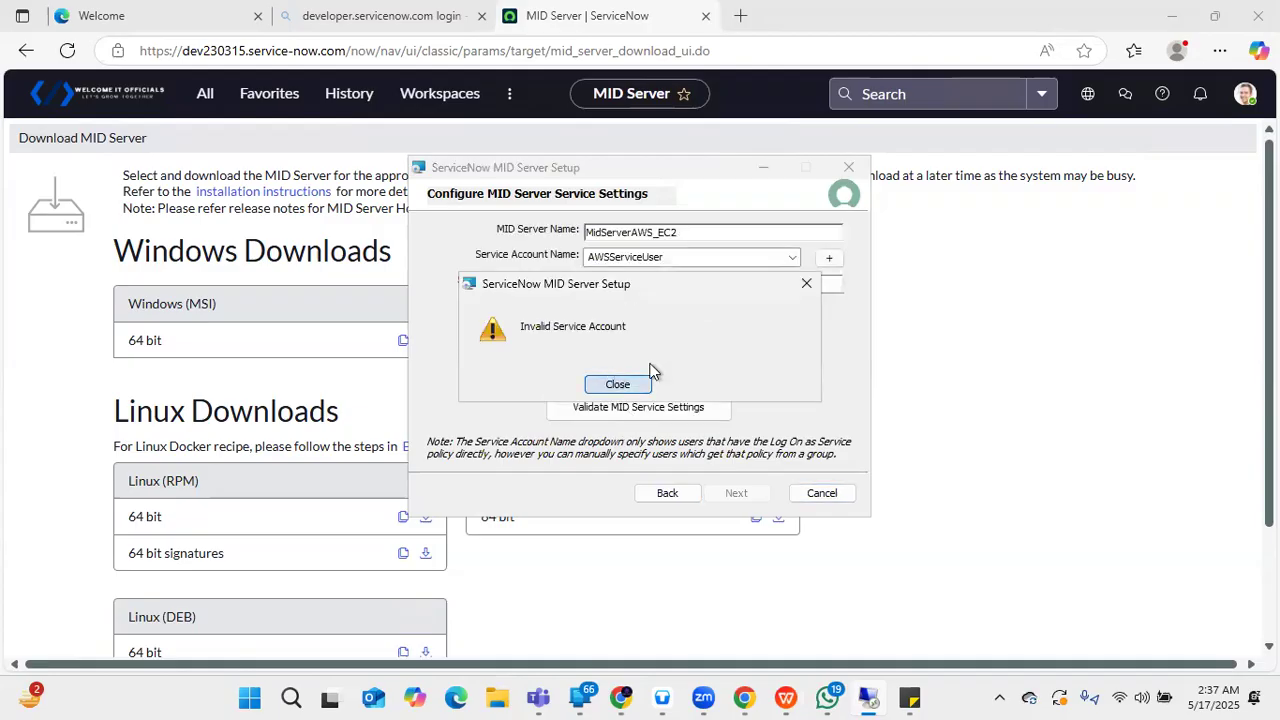
{"action": "left_click", "coordinate": [643, 382]}
- Replace the service account password by pasting it again and revalidate; still invalid
{"action": "left_click", "coordinate": [781, 283]}
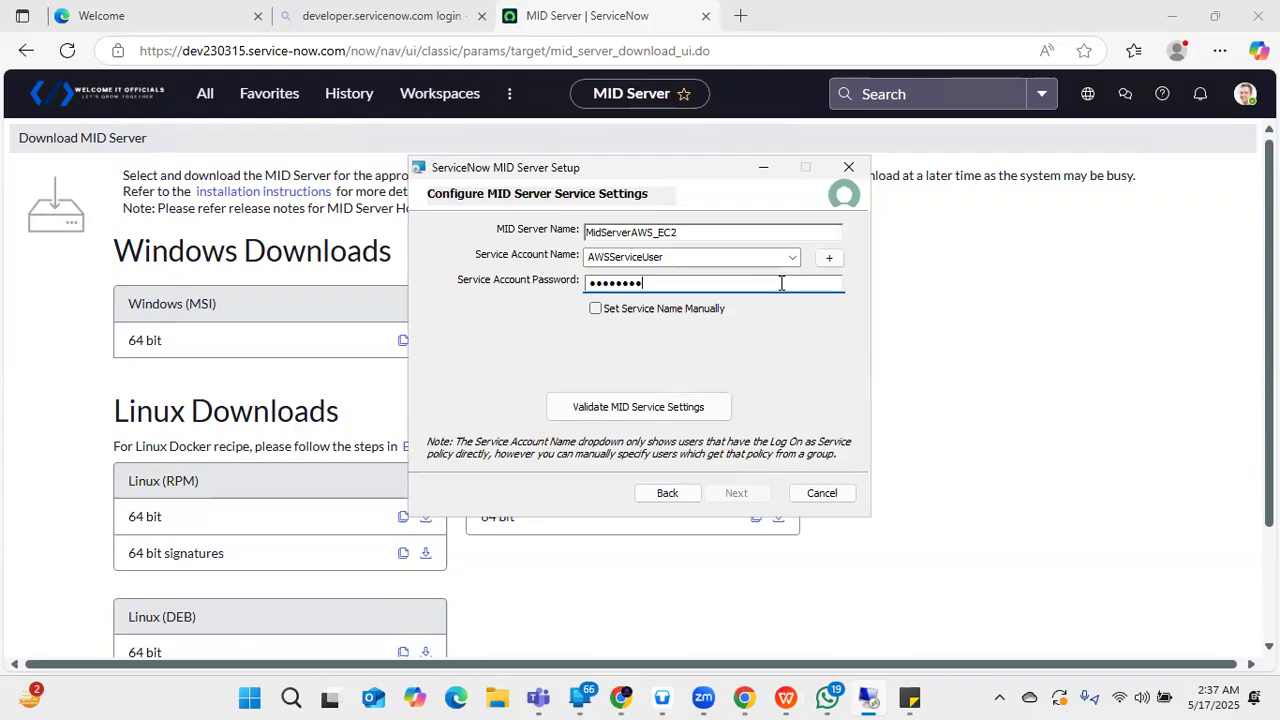
{"action": "key", "text": "ctrl+a"}
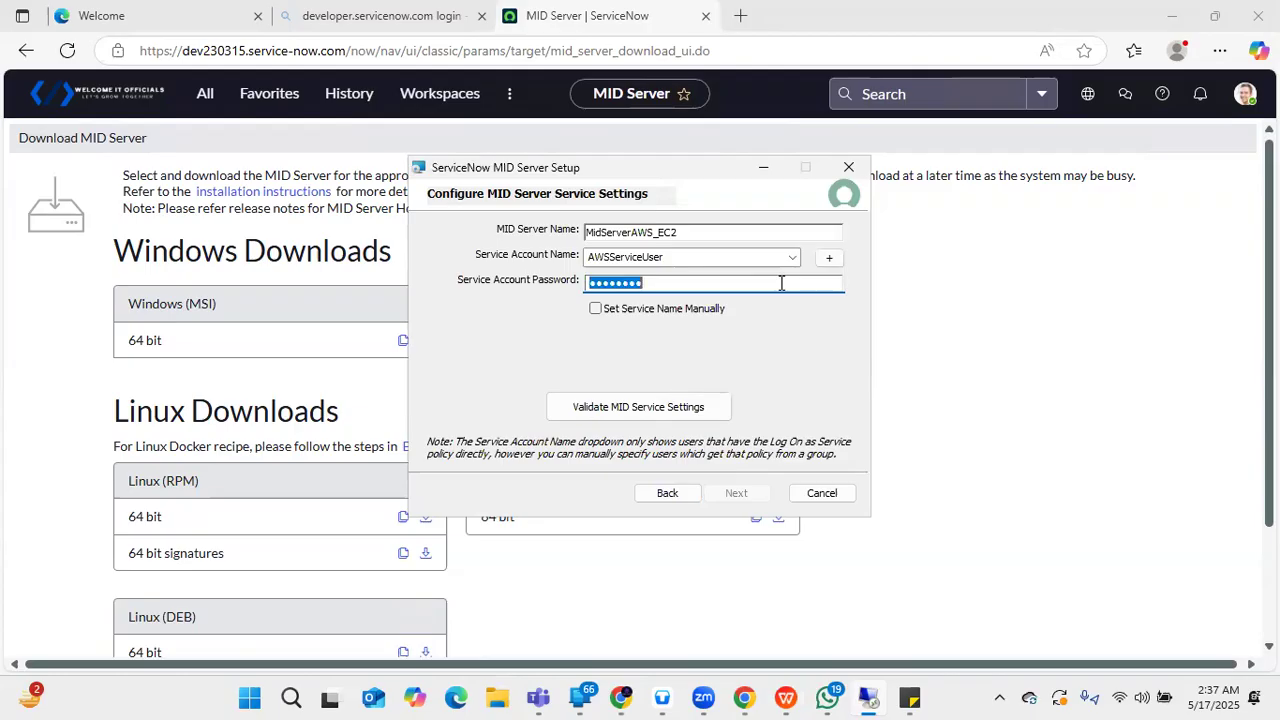
{"action": "key", "text": "BackSpace"}
{"action": "key", "text": "ctrl+v"}
{"action": "left_click", "coordinate": [641, 401]}
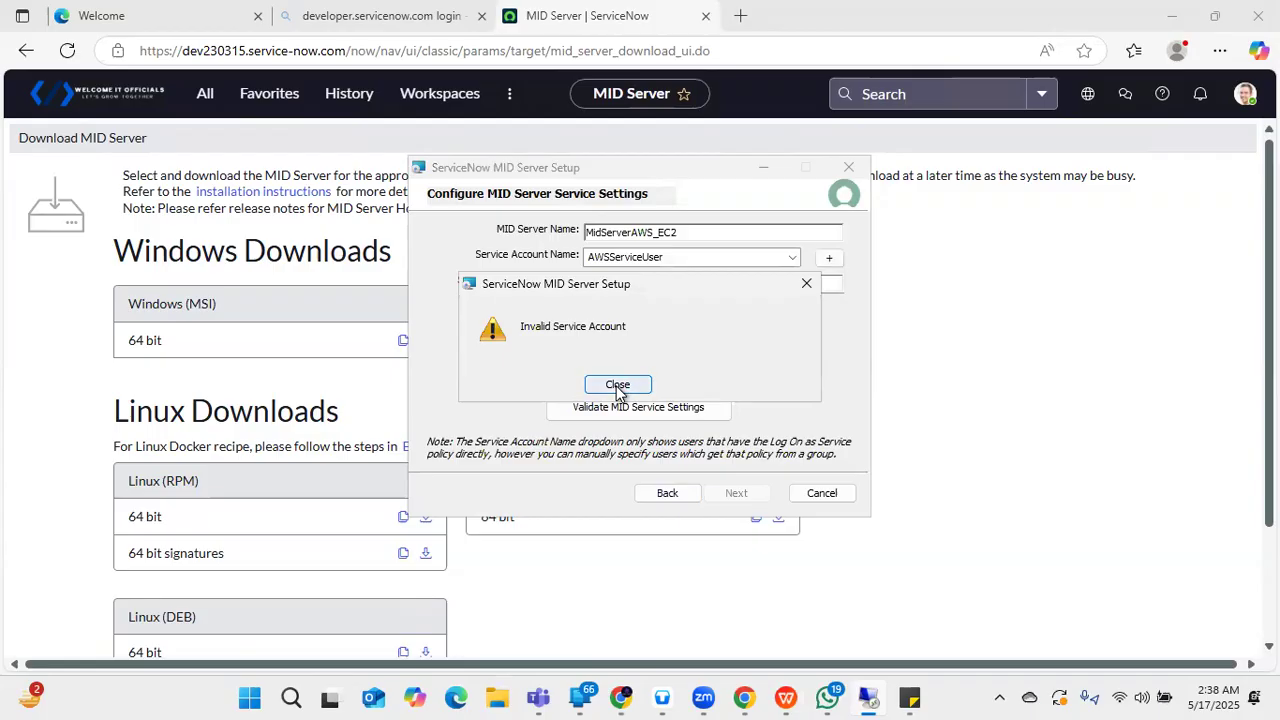
{"action": "left_click", "coordinate": [617, 384]}
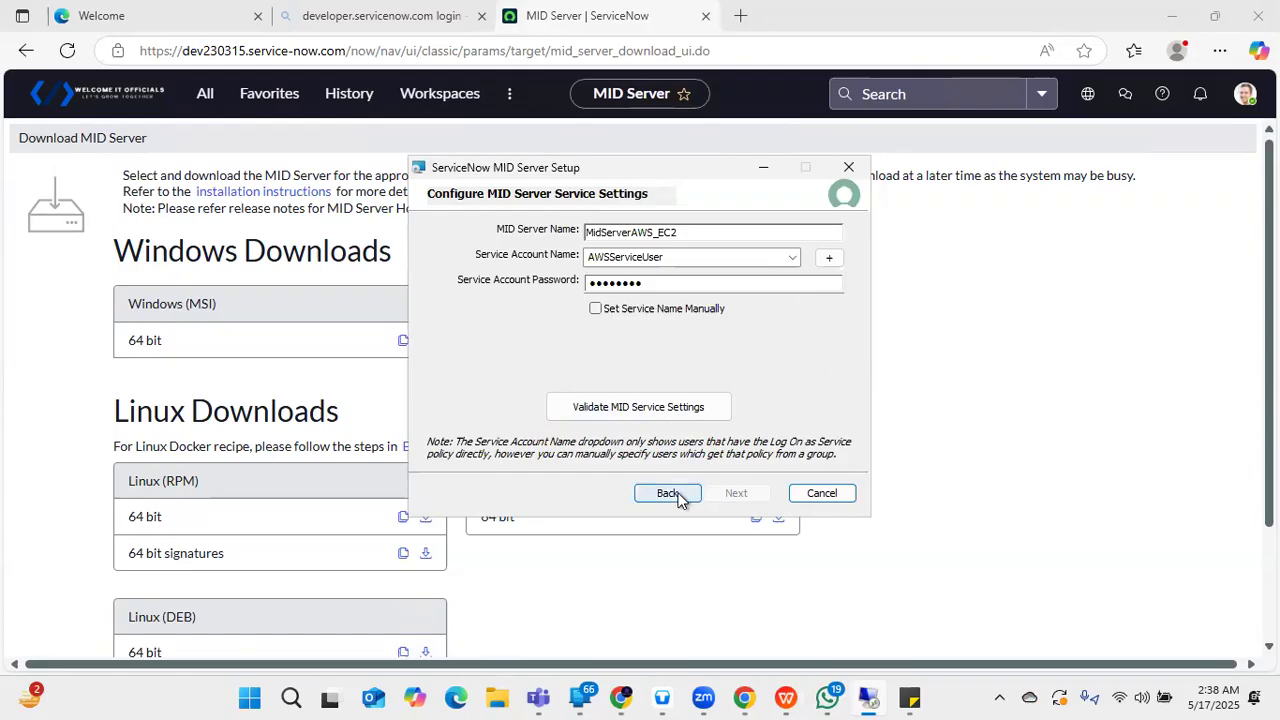
- Reselect AWSServiceUser from the account list and validate once more; the error persists
{"action": "left_click", "coordinate": [768, 260]}
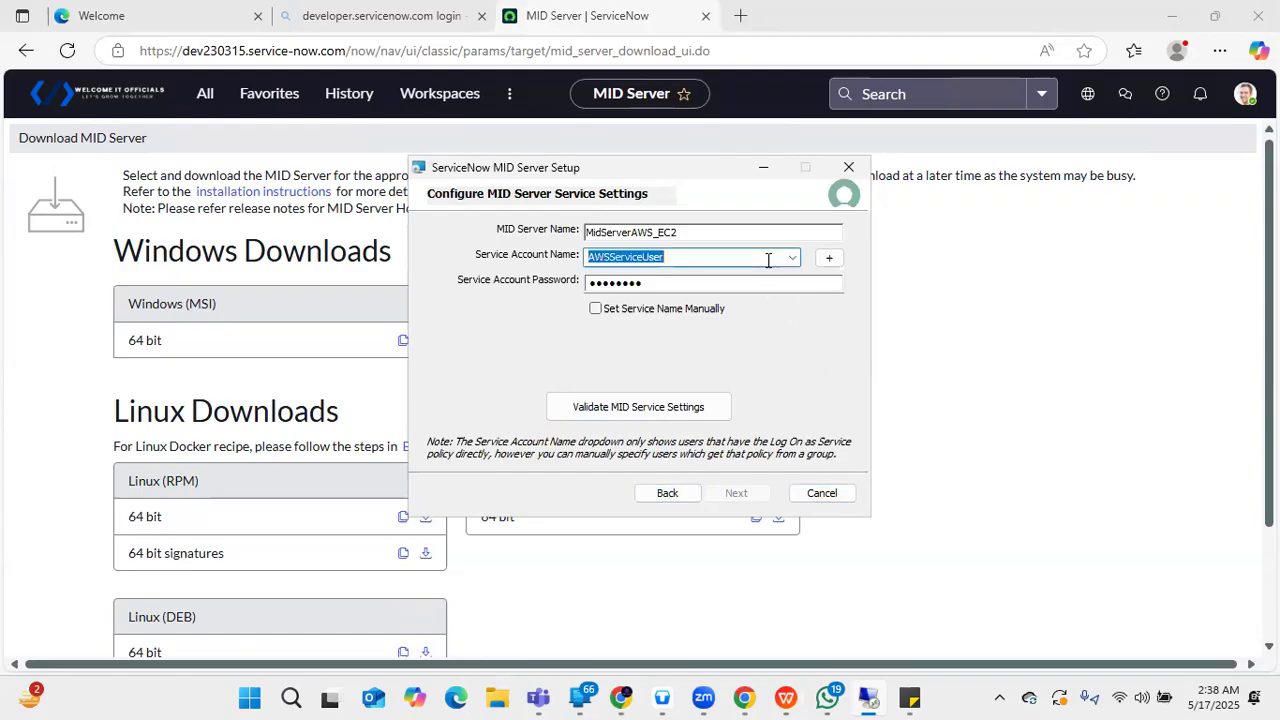
{"action": "left_click", "coordinate": [794, 260]}
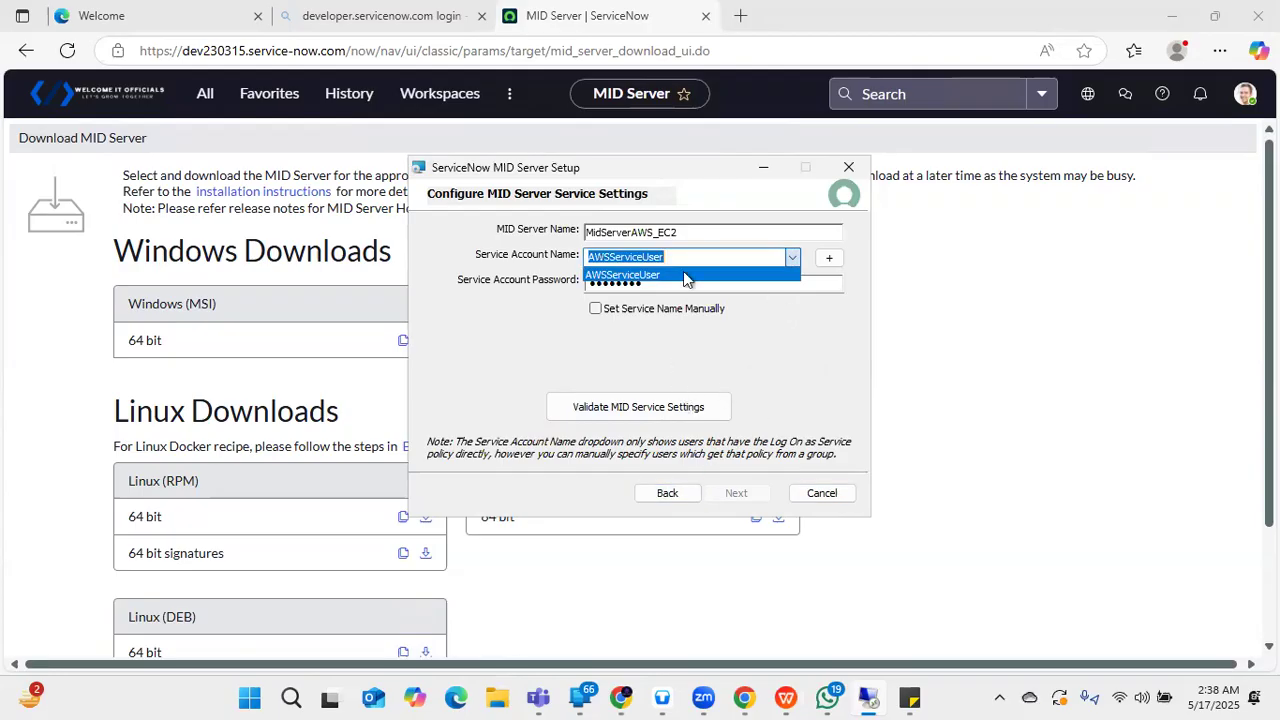
{"action": "left_click", "coordinate": [716, 272]}
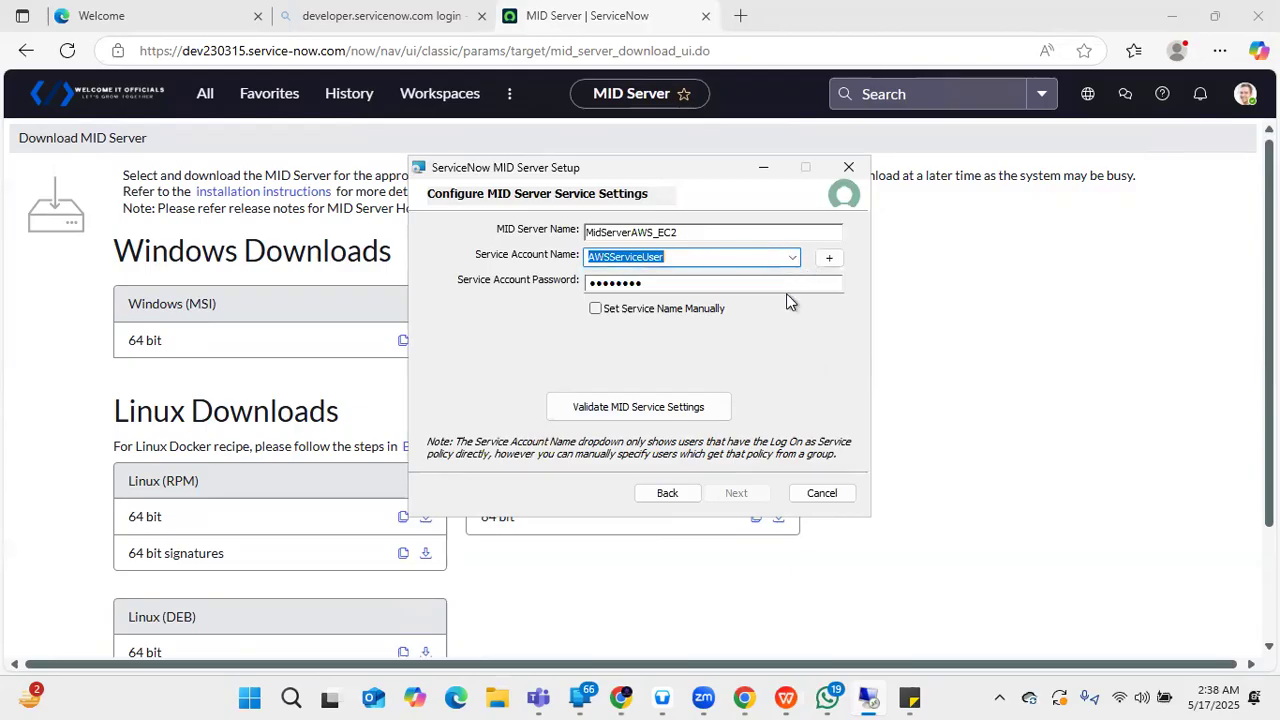
{"action": "left_click", "coordinate": [697, 415]}
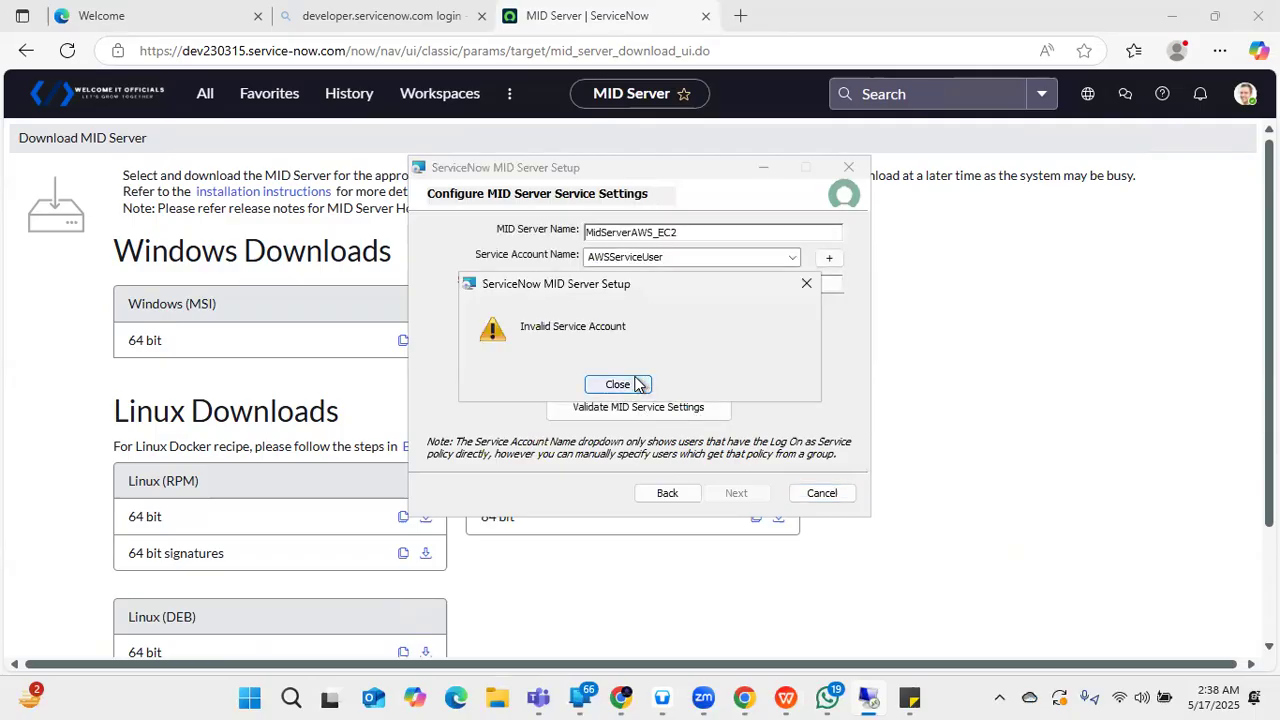
{"action": "left_click", "coordinate": [640, 384]}
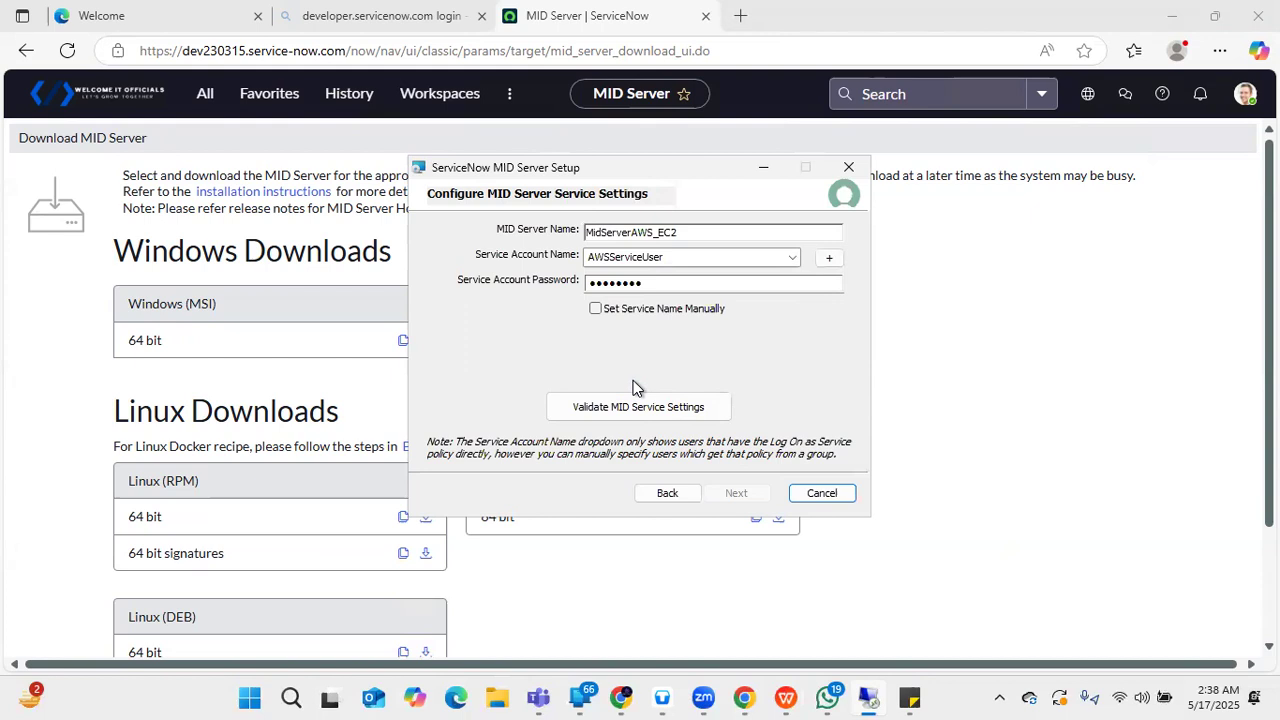
{"action": "key", "text": "alt"}
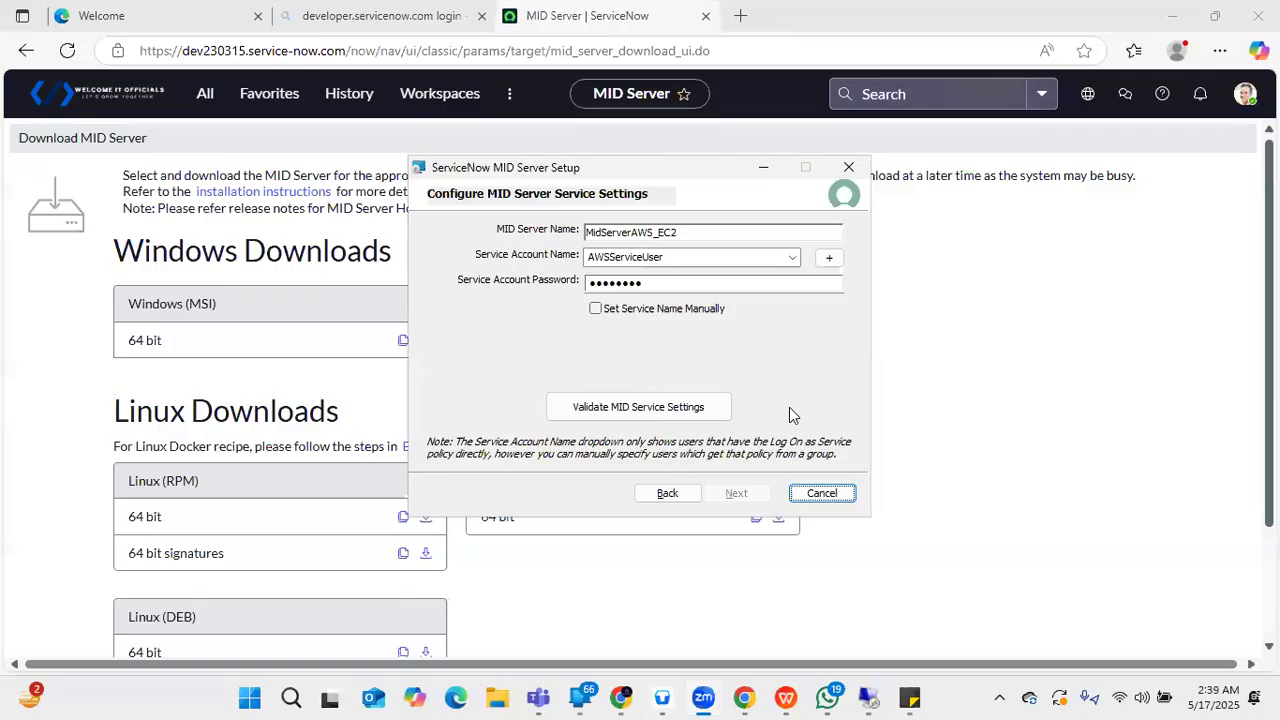
- Minimize the browser, restore down, then maximize the Remote Desktop session with MID Server Setup visible
{"action": "left_click", "coordinate": [531, 589]}
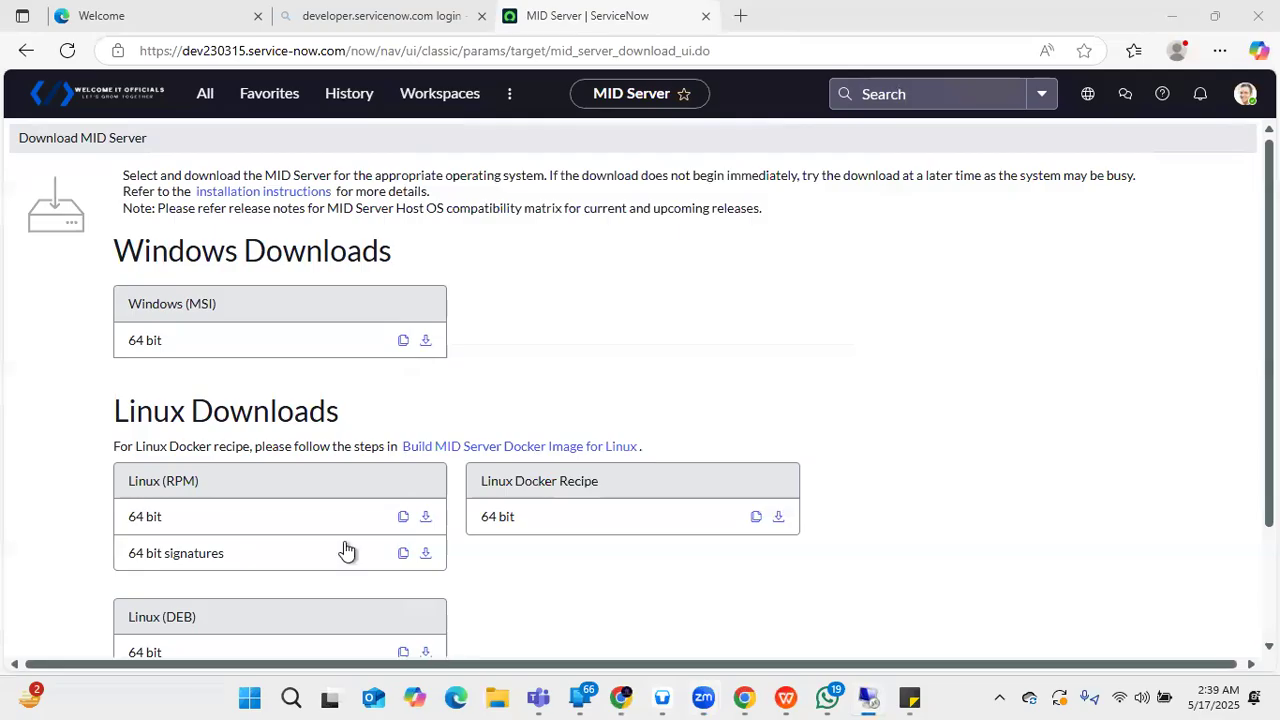
{"action": "left_click", "coordinate": [1172, 16]}
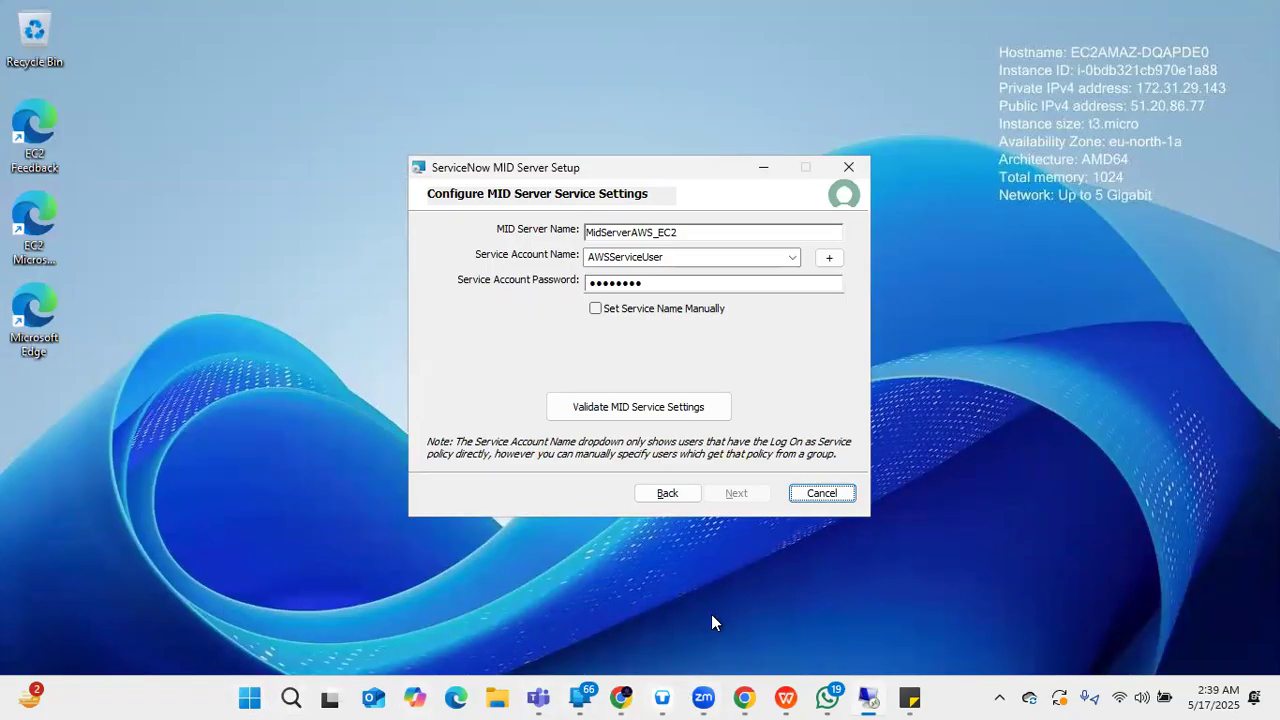
{"action": "left_click_drag", "start_coordinate": [717, 584], "coordinate": [683, 513]}
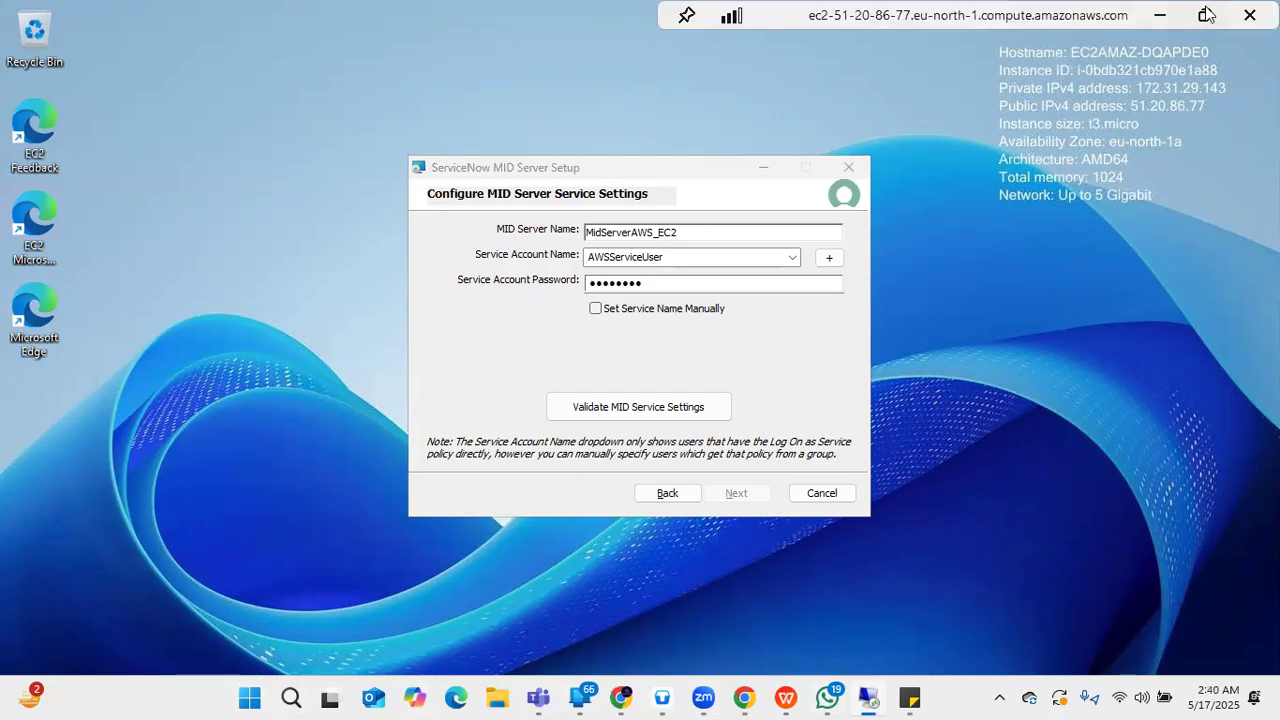
{"action": "left_click", "coordinate": [1207, 14]}
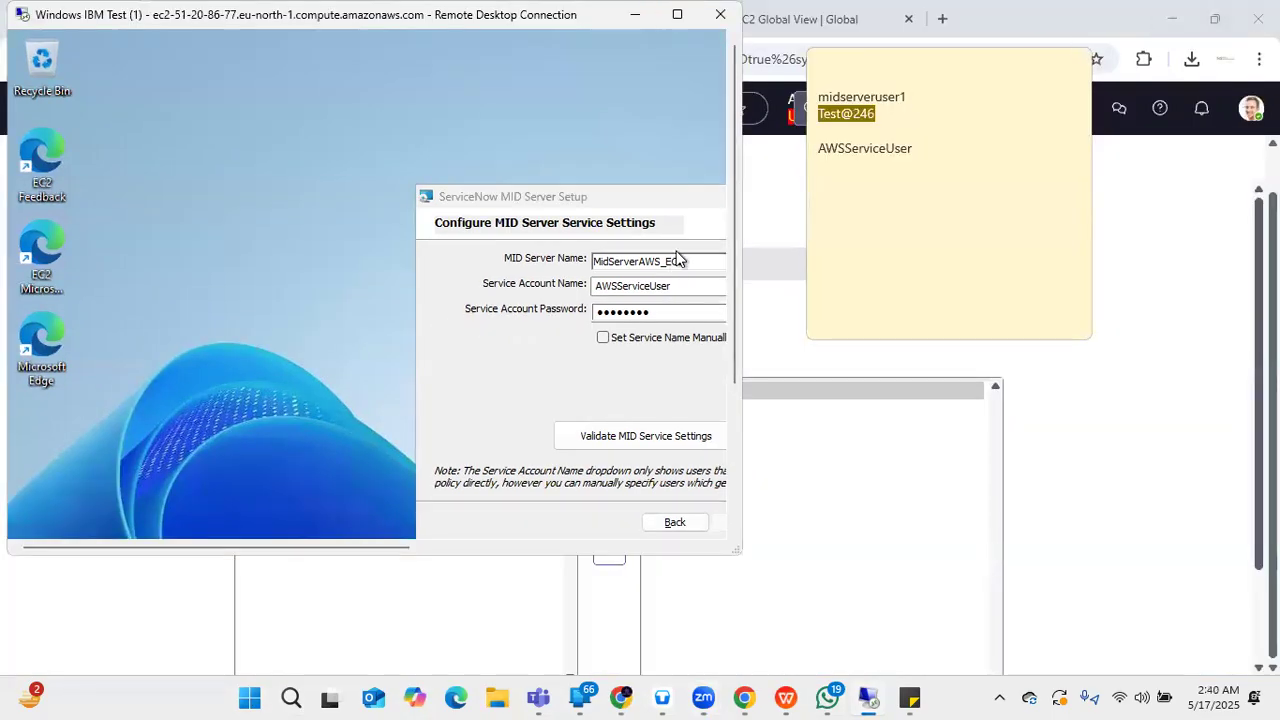
{"action": "left_click_drag", "start_coordinate": [733, 225], "coordinate": [723, 349]}
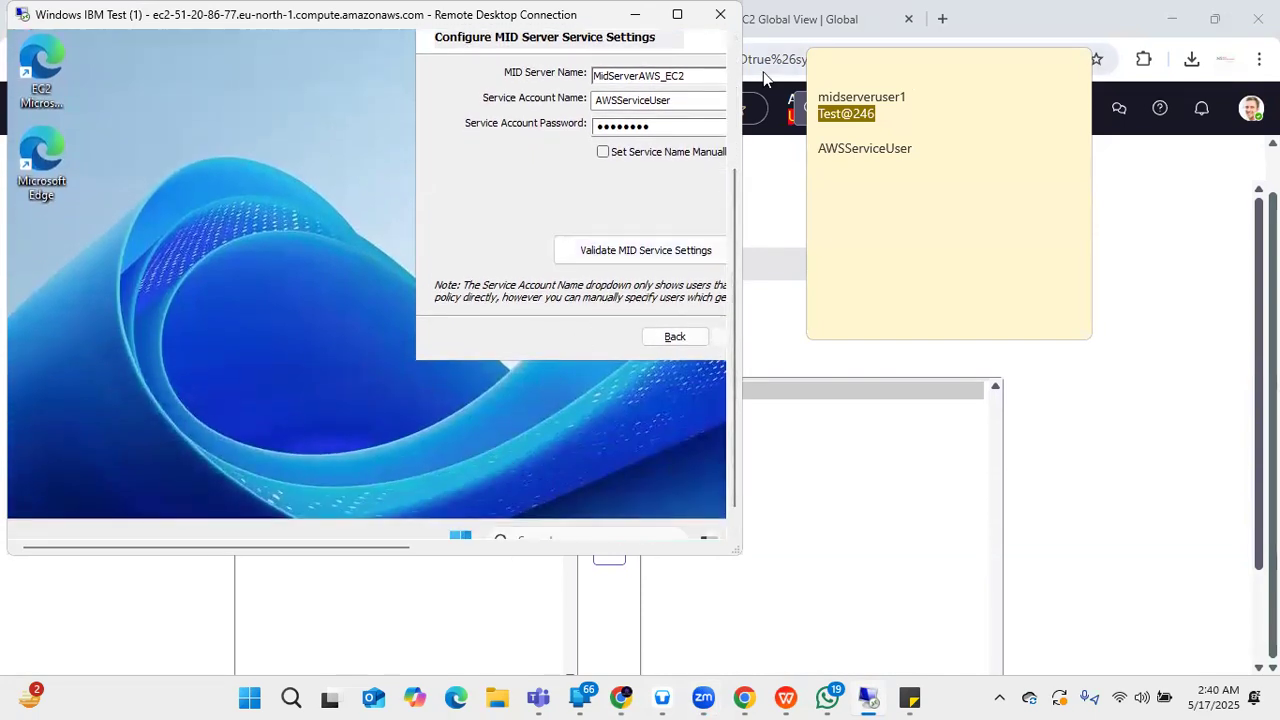
{"action": "left_click", "coordinate": [677, 14]}
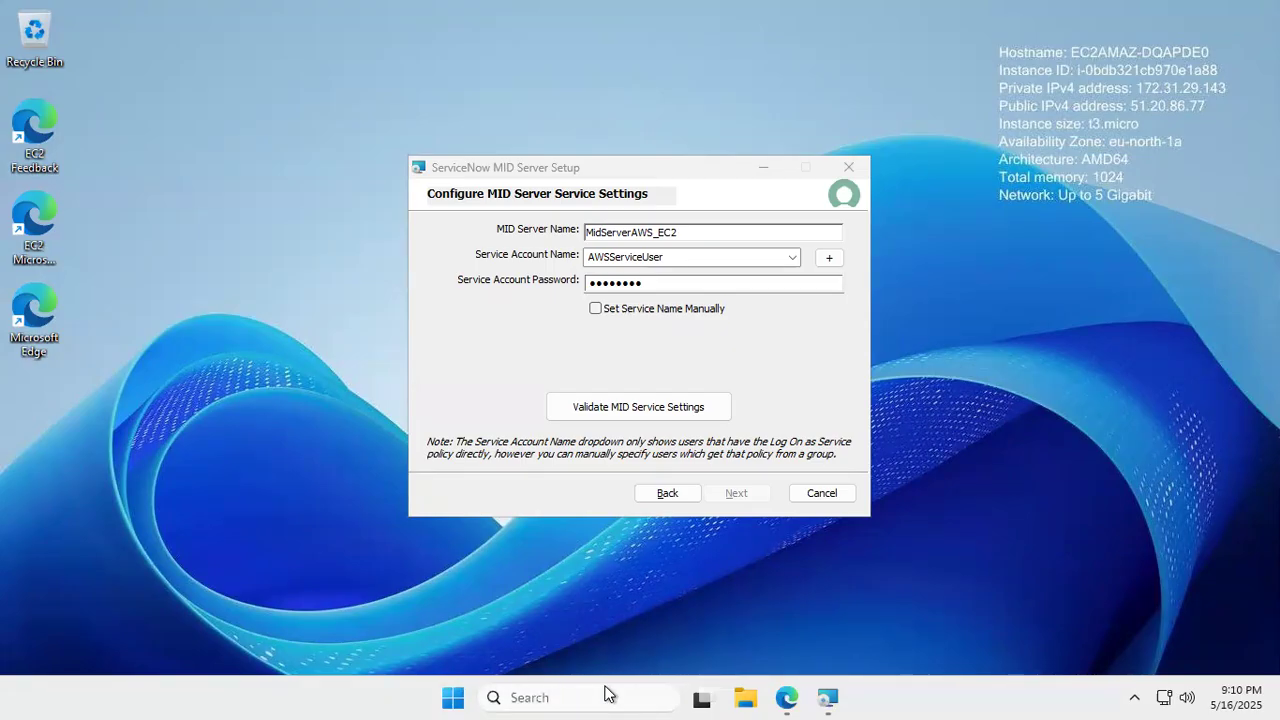
- Search Windows for 'local' and launch Local Security Policy from the results
{"action": "left_click", "coordinate": [565, 697]}
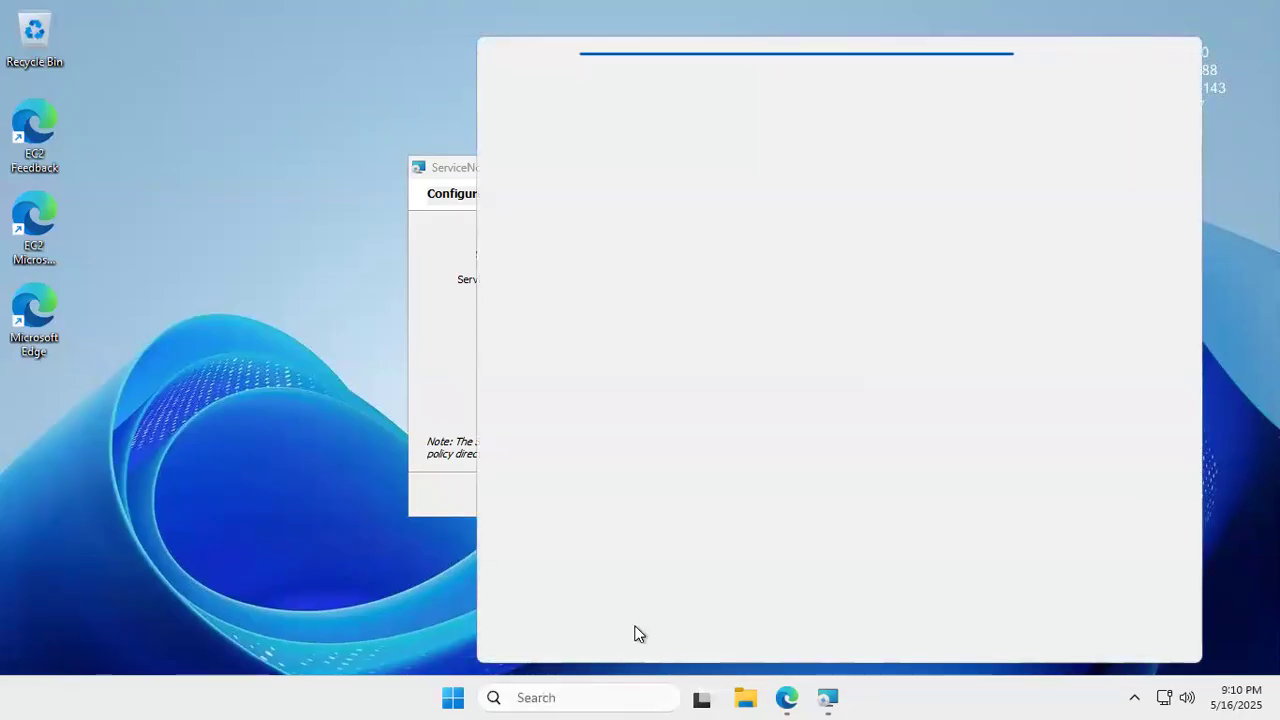
{"action": "type", "text": "loca"}
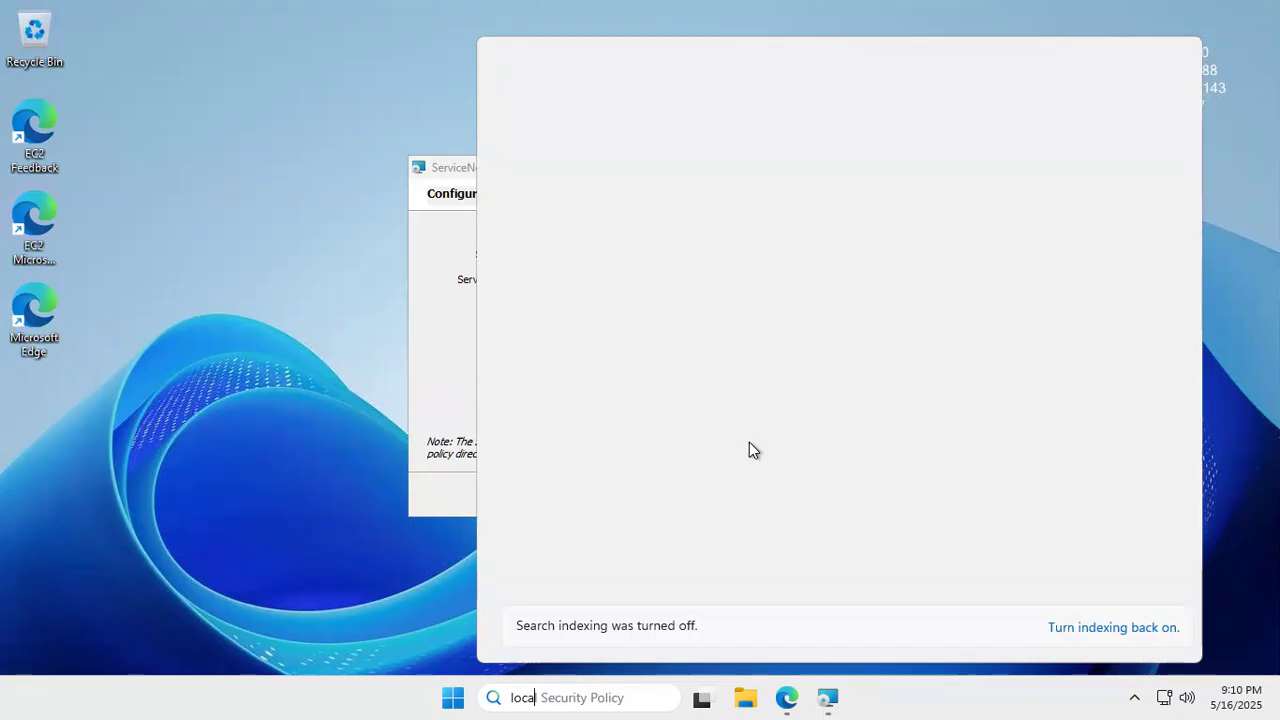
{"action": "type", "text": "l Security Policy"}
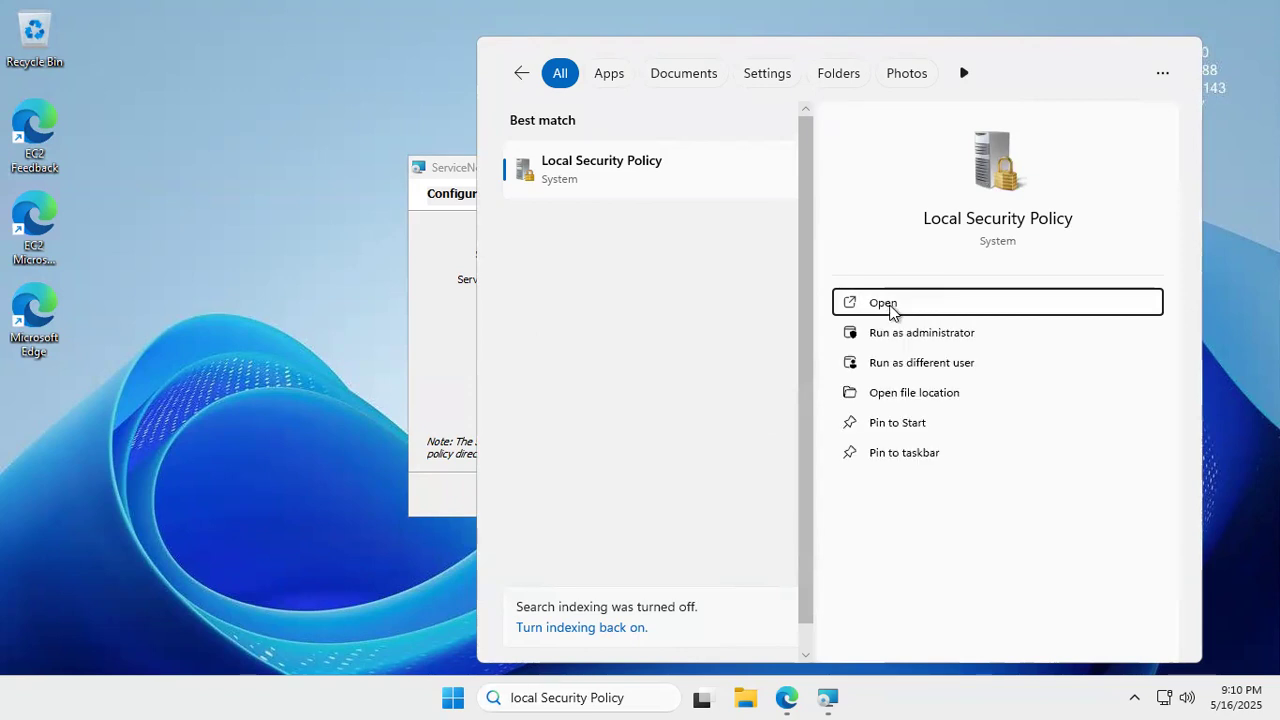
{"action": "left_click", "coordinate": [905, 305]}
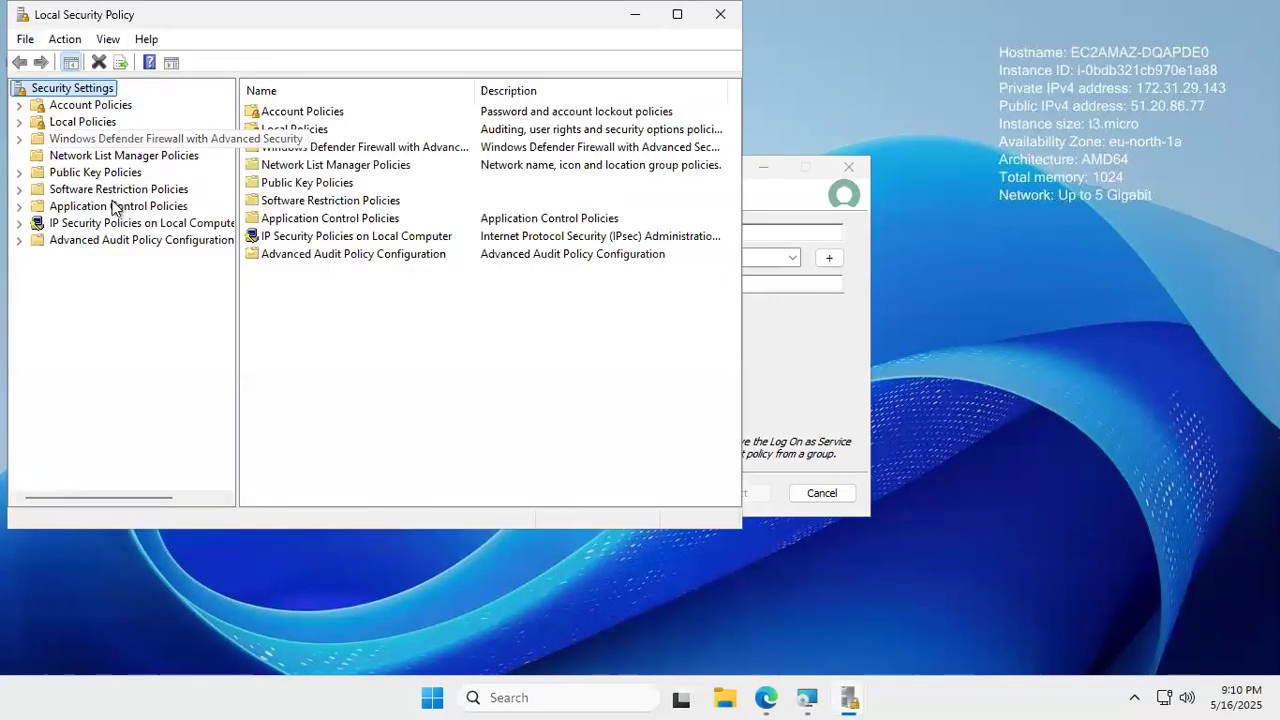
- Under Local Policies > User Rights Assignment, open the Log on as a service properties
{"action": "double_click", "coordinate": [100, 123]}
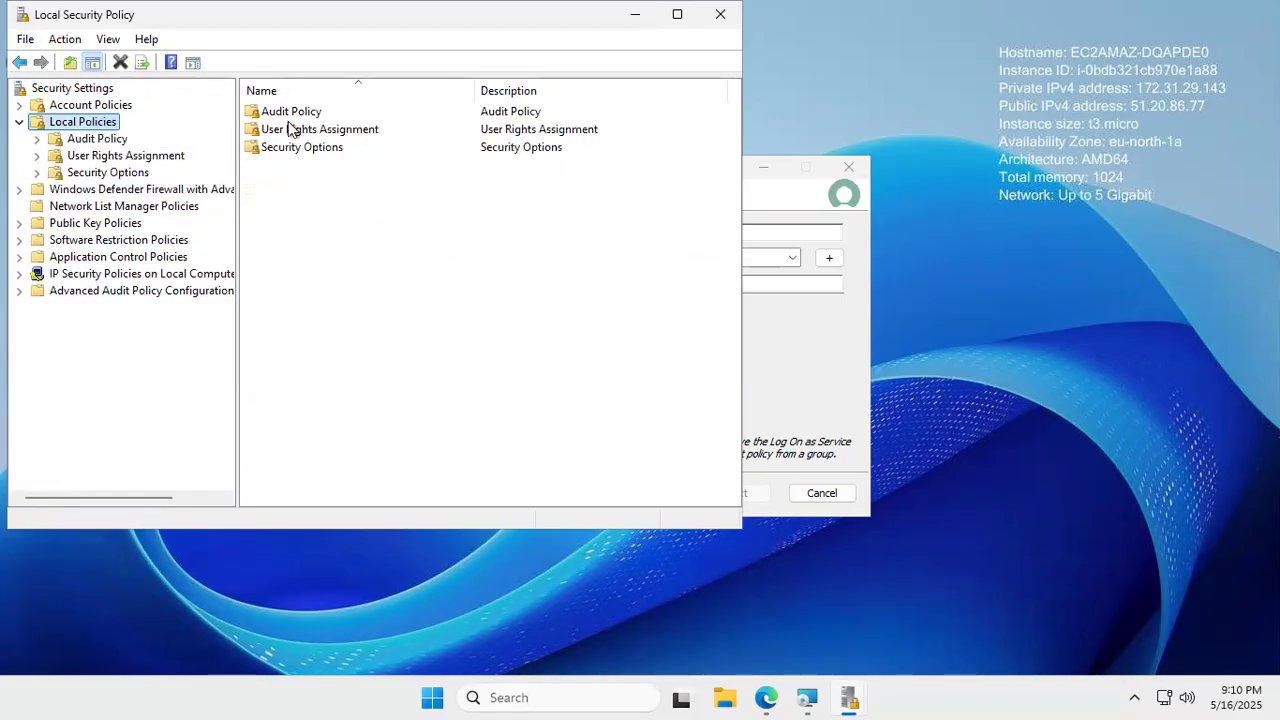
{"action": "double_click", "coordinate": [349, 131]}
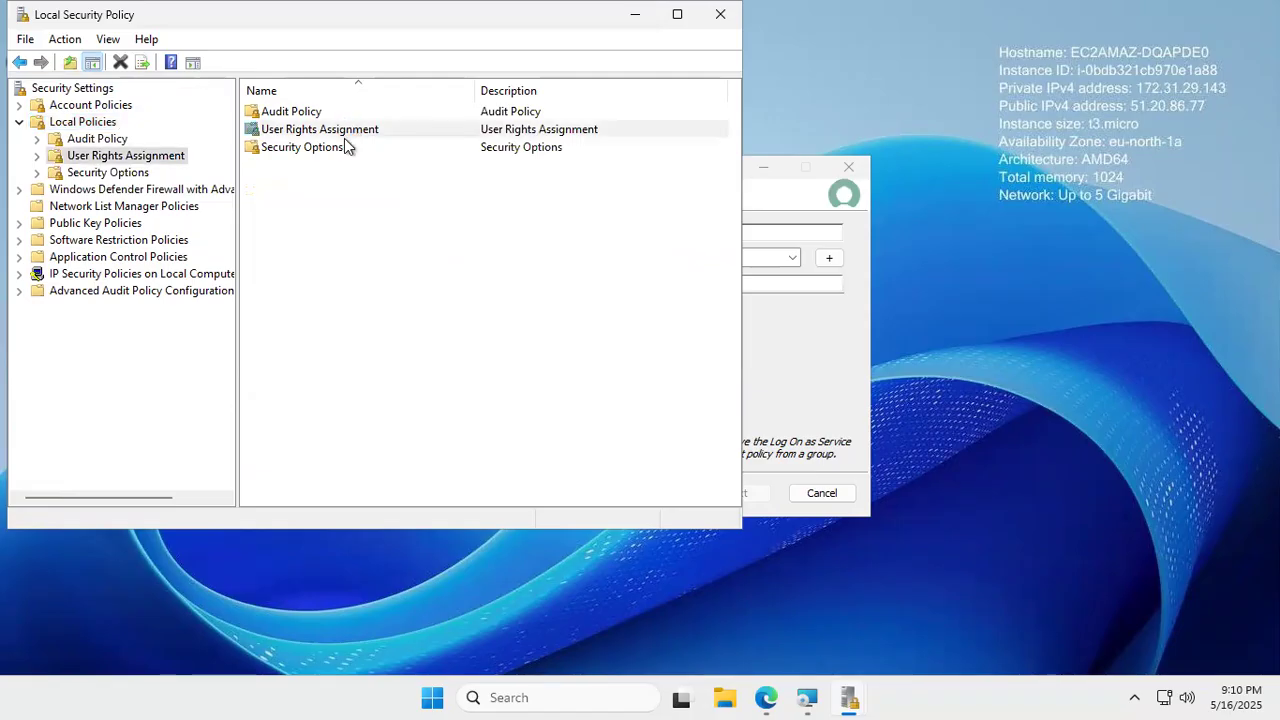
{"action": "scroll", "coordinate": [432, 245], "scroll_direction": "down", "scroll_amount": 4}
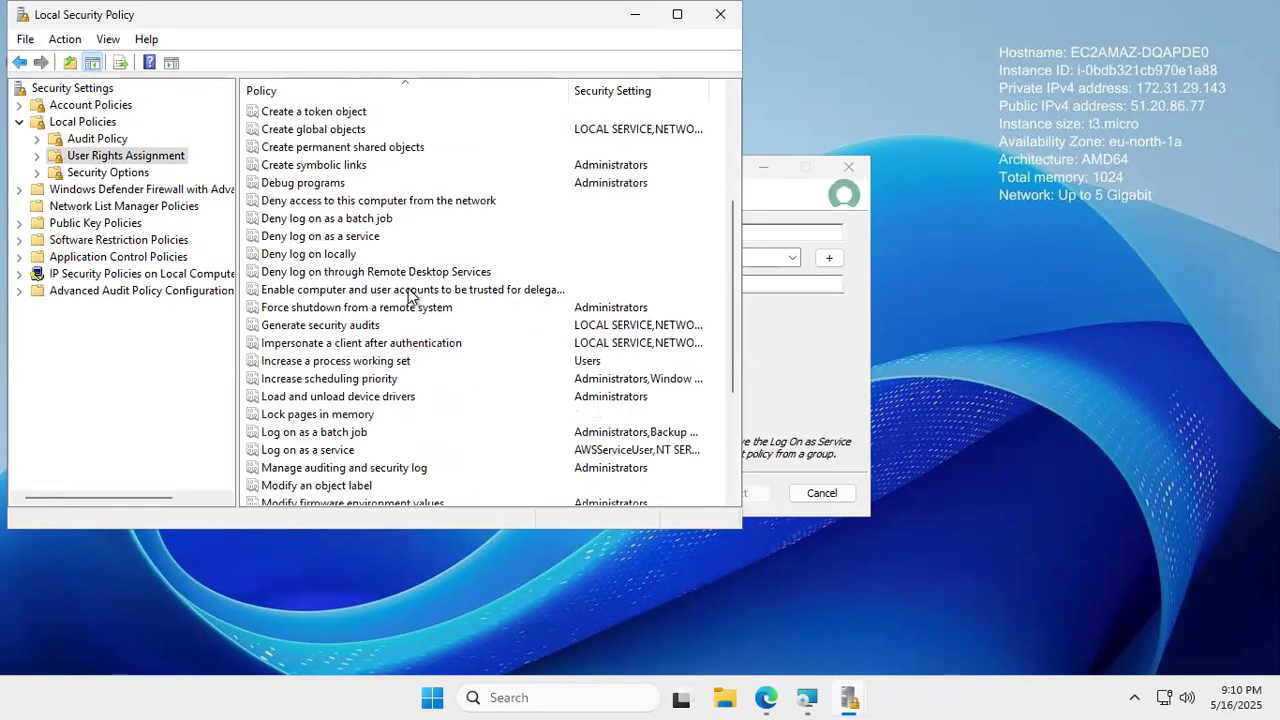
{"action": "scroll", "coordinate": [408, 295], "scroll_direction": "down", "scroll_amount": 4}
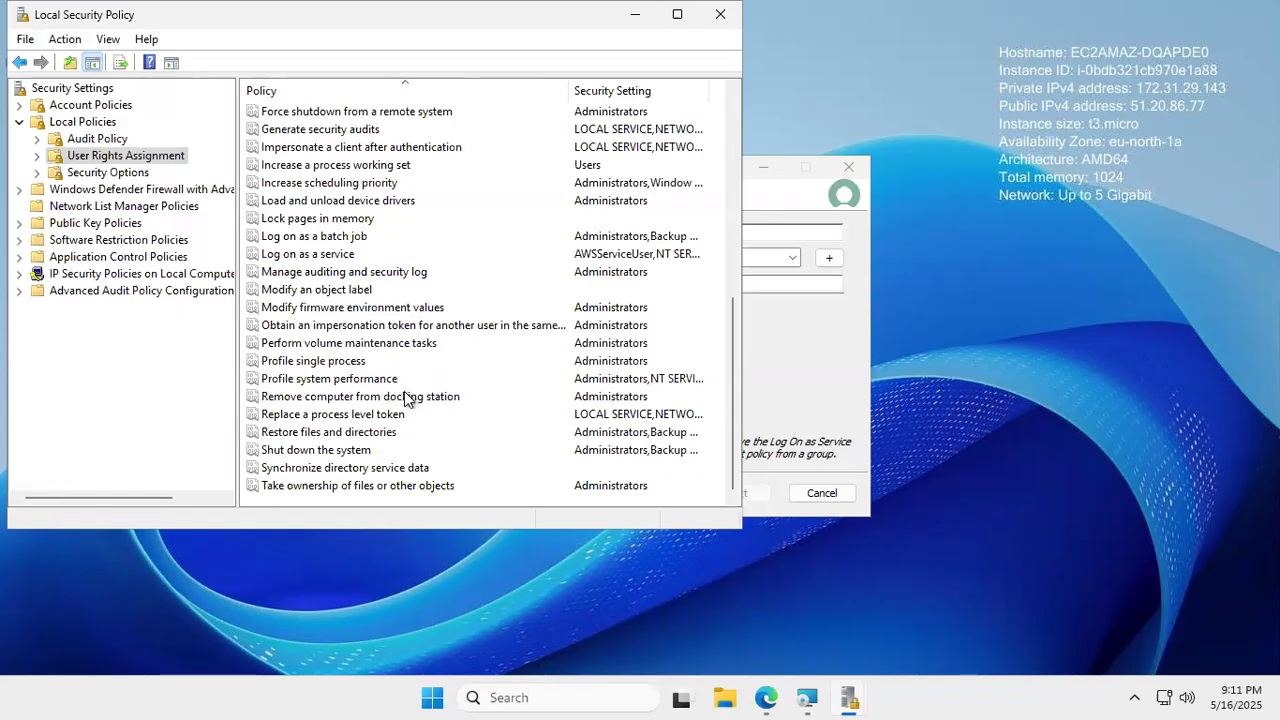
{"action": "scroll", "coordinate": [419, 395], "scroll_direction": "up", "scroll_amount": 3}
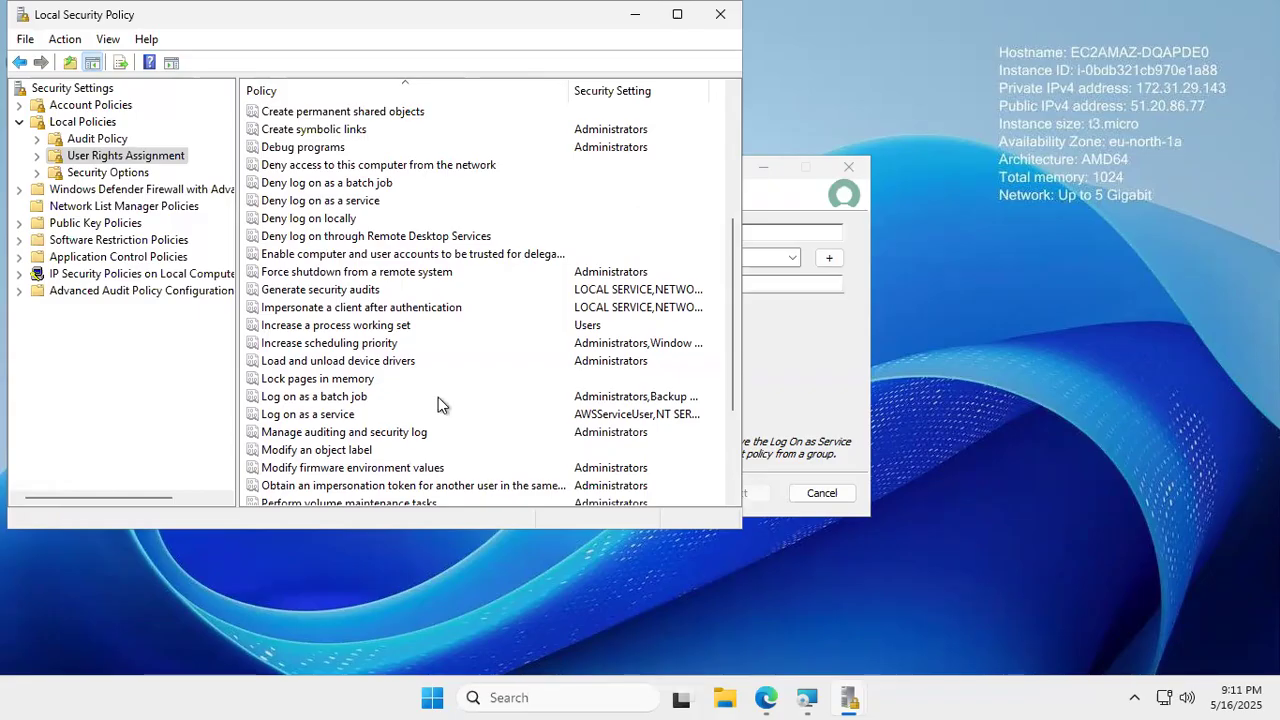
{"action": "left_click", "coordinate": [346, 418]}
{"action": "double_click", "coordinate": [372, 418]}
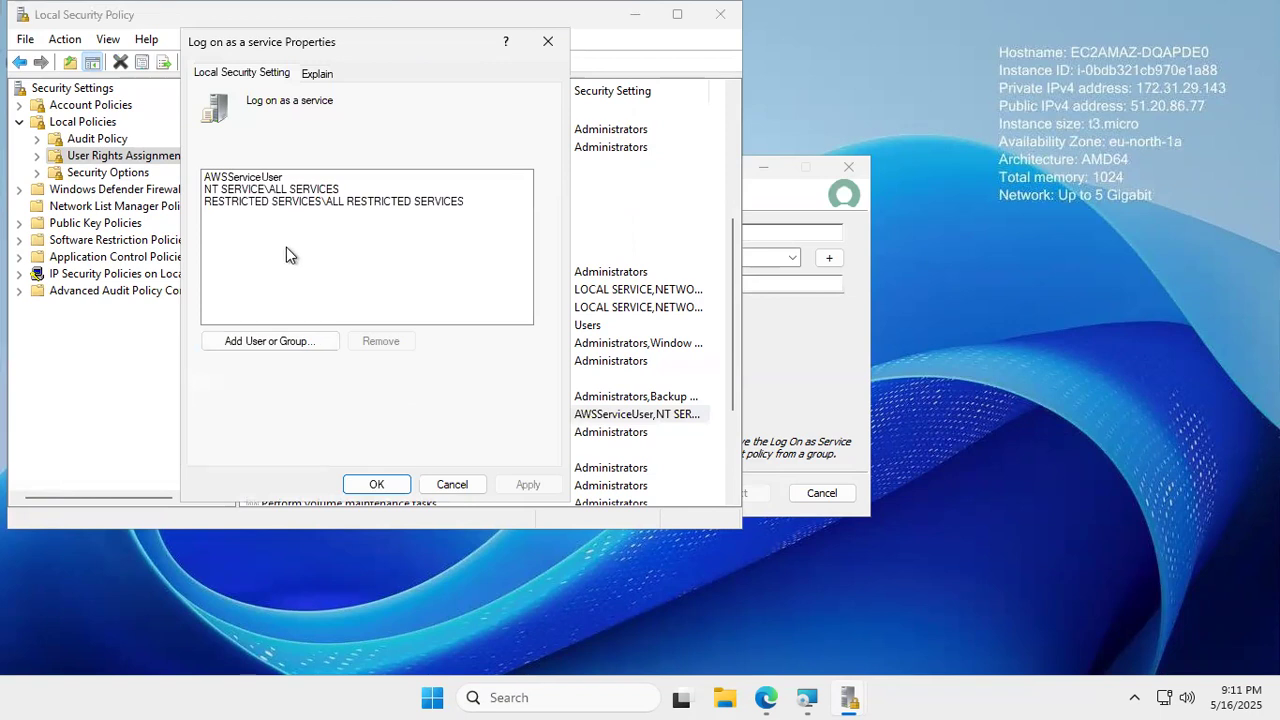
- Remove RESTRICTED SERVICES\ALL RESTRICTED SERVICES, apply, close Local Security Policy, and revalidate the service settings
{"action": "left_click", "coordinate": [247, 178]}
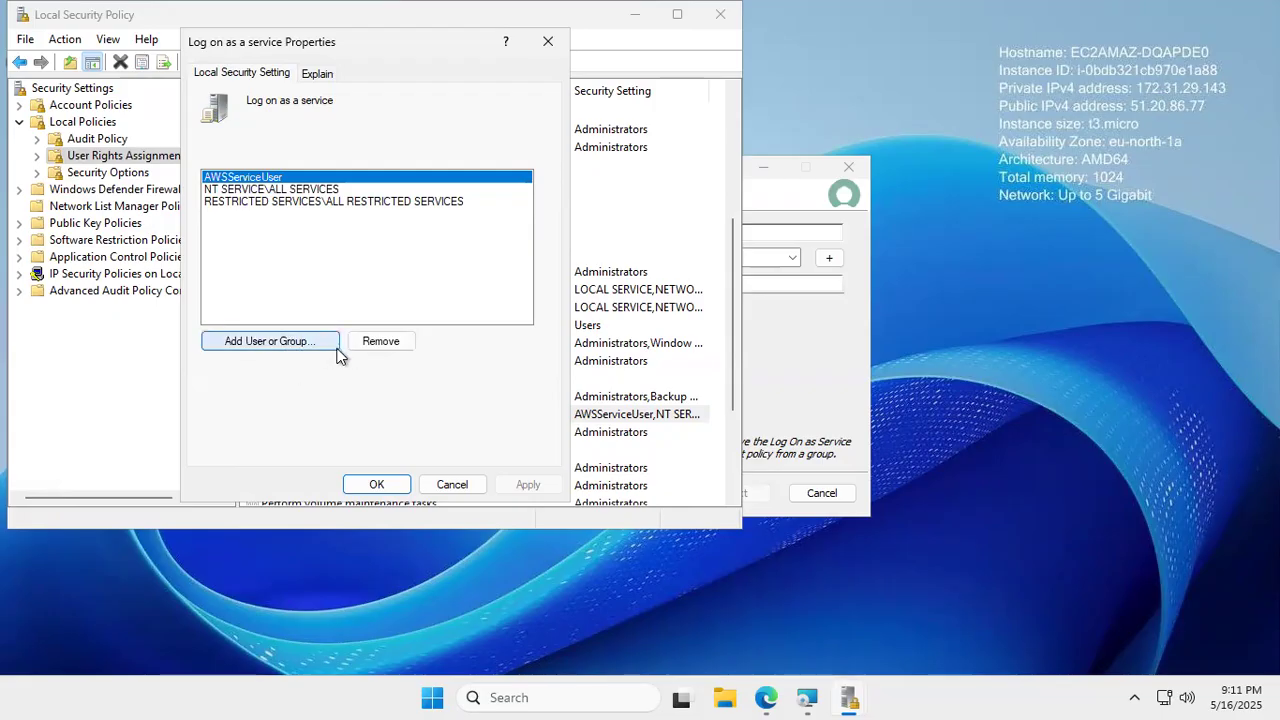
{"action": "left_click", "coordinate": [303, 202]}
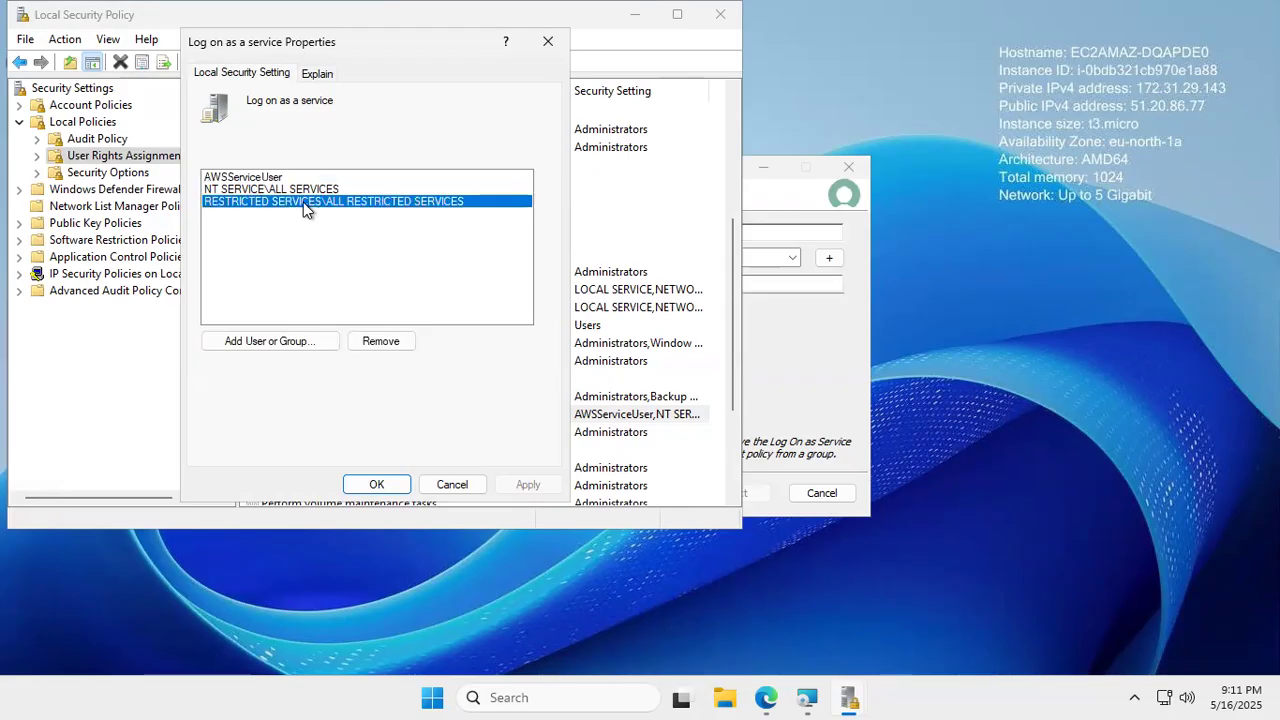
{"action": "left_click", "coordinate": [376, 342]}
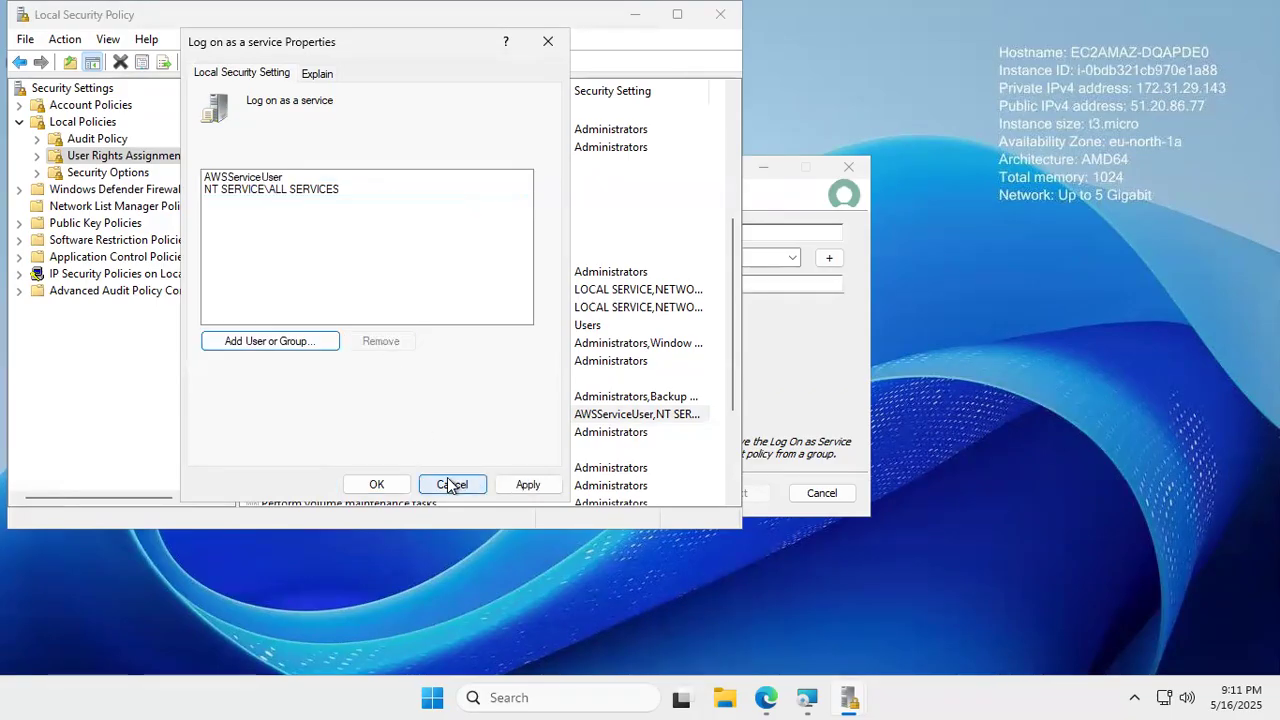
{"action": "left_click", "coordinate": [518, 488]}
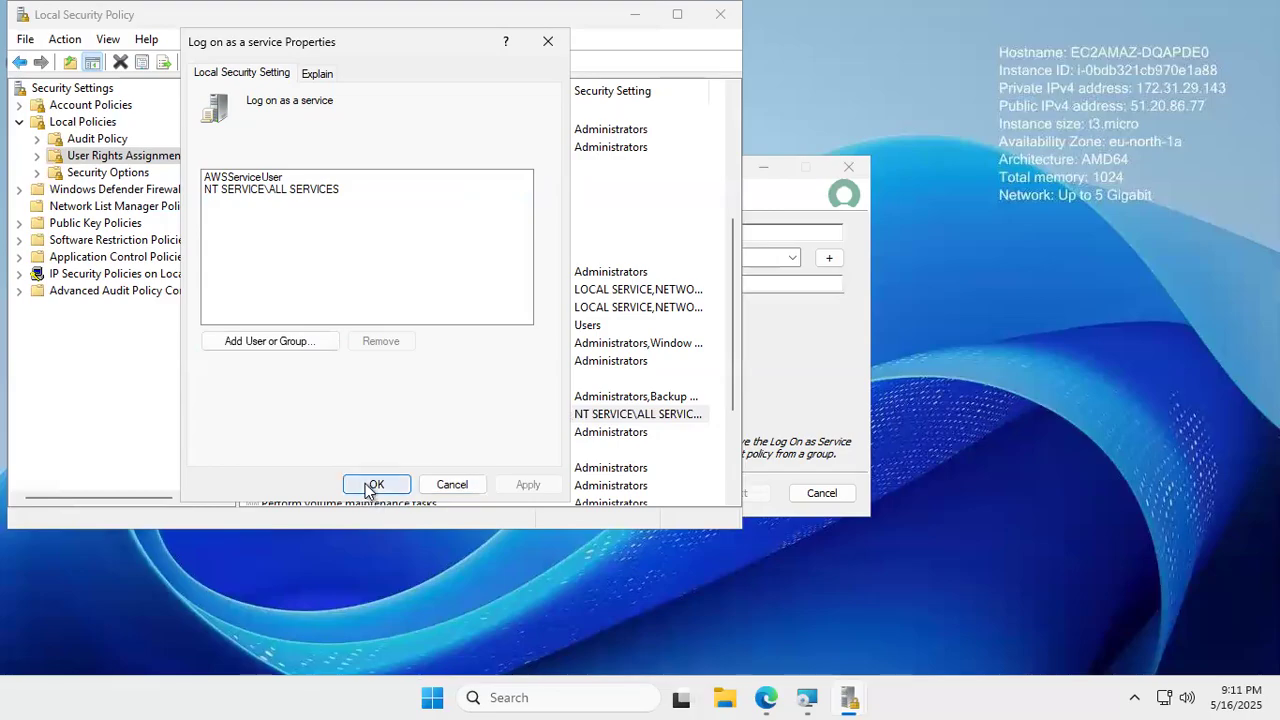
{"action": "left_click", "coordinate": [372, 485]}
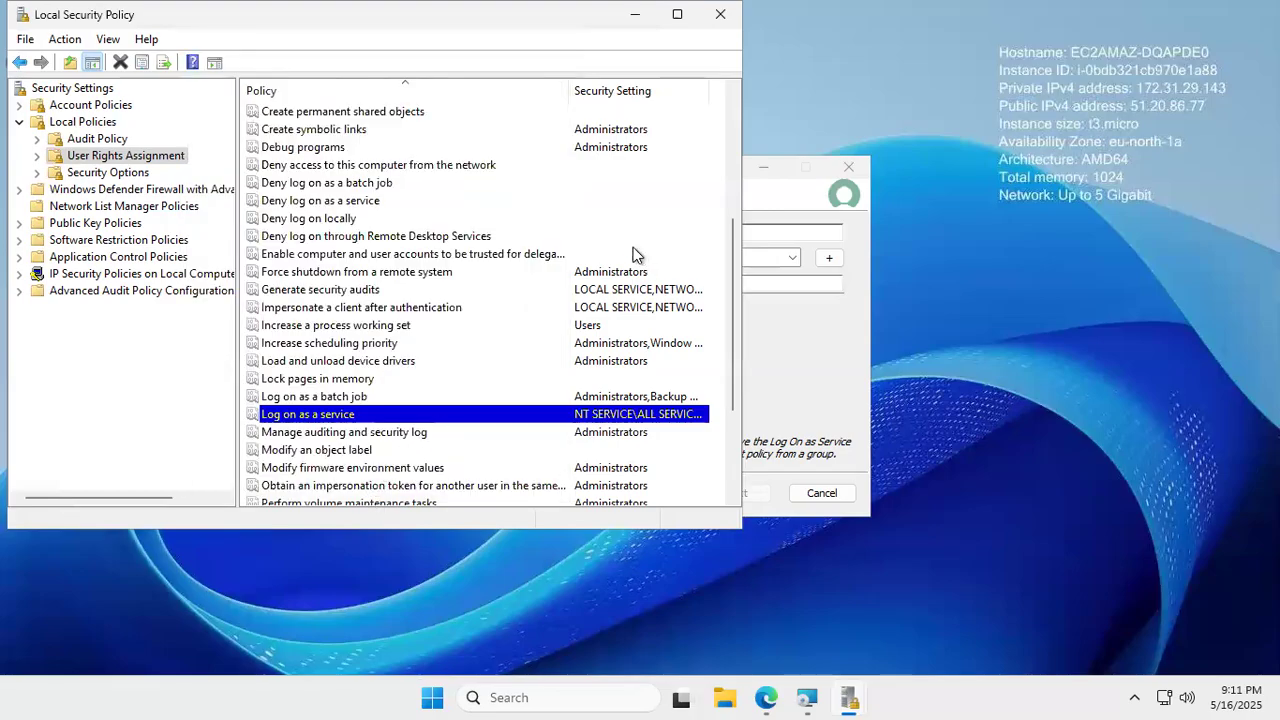
{"action": "left_click", "coordinate": [718, 16]}
{"action": "left_click", "coordinate": [650, 408]}
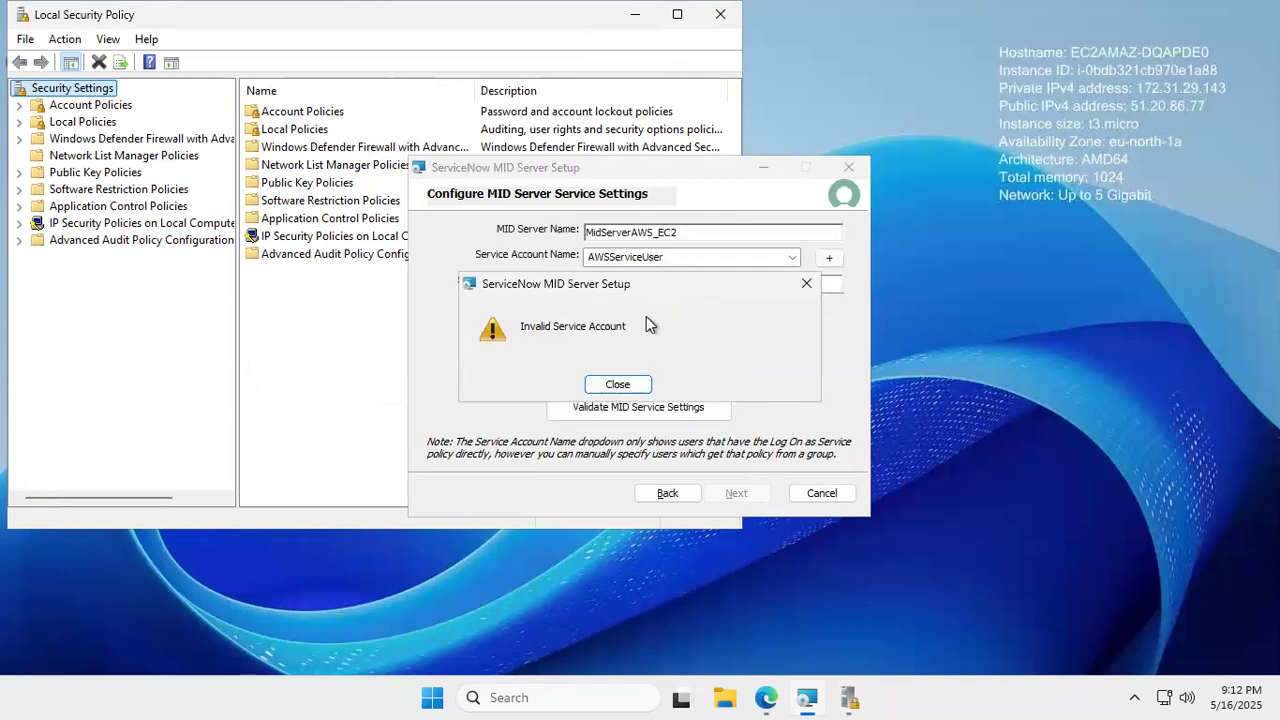
- Dismiss the Invalid Service Account warning, revalidate and dismiss again, then go back to Connection Settings
{"action": "left_click", "coordinate": [626, 387]}
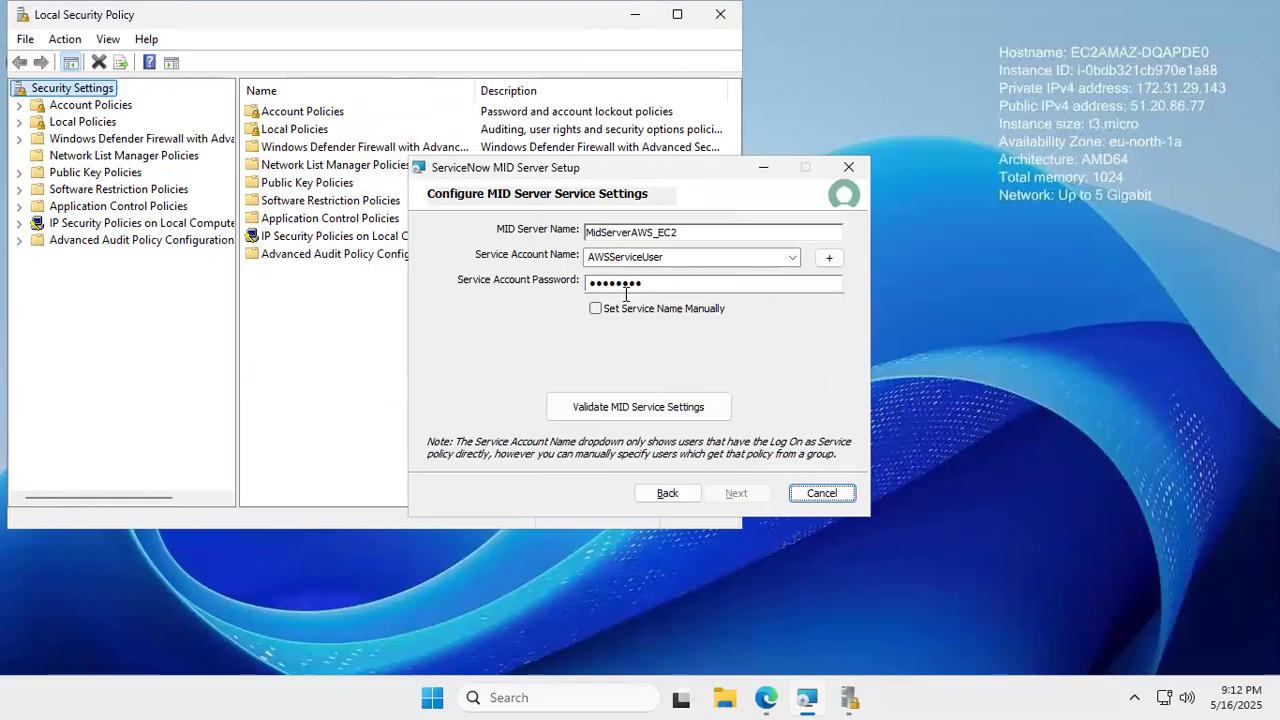
{"action": "left_click", "coordinate": [632, 408]}
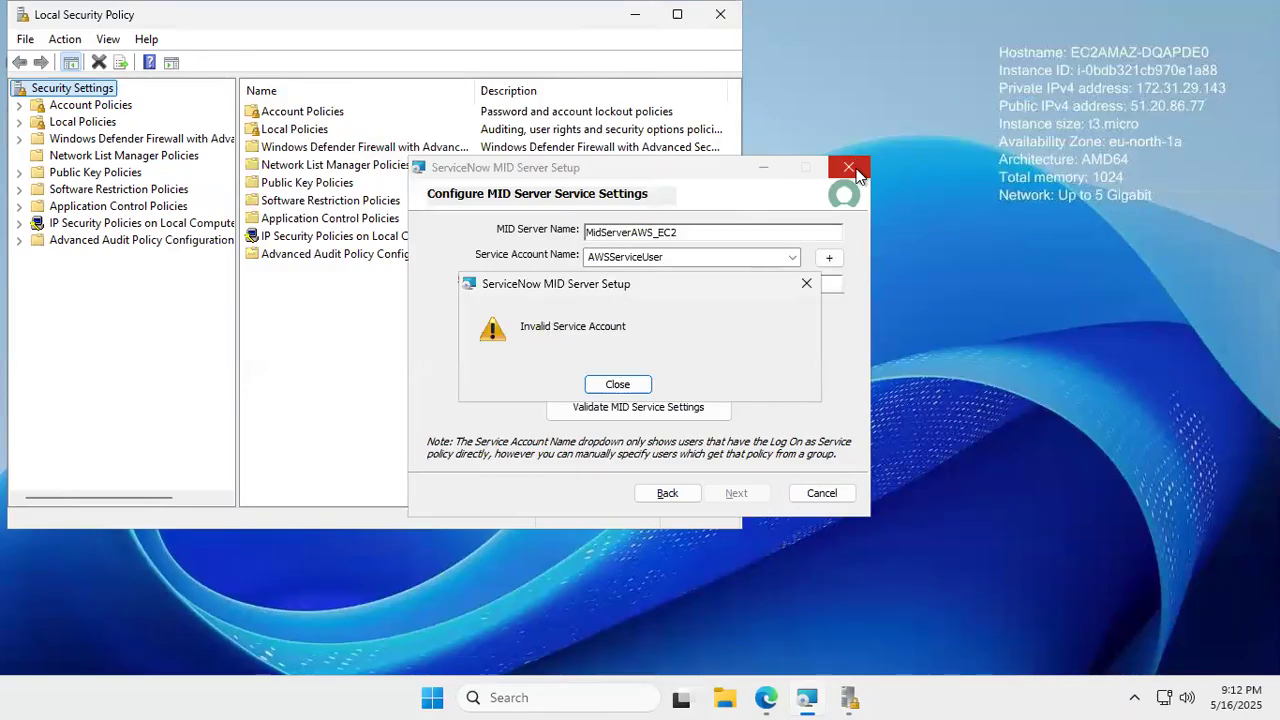
{"action": "left_click", "coordinate": [808, 285]}
{"action": "left_click", "coordinate": [668, 493]}
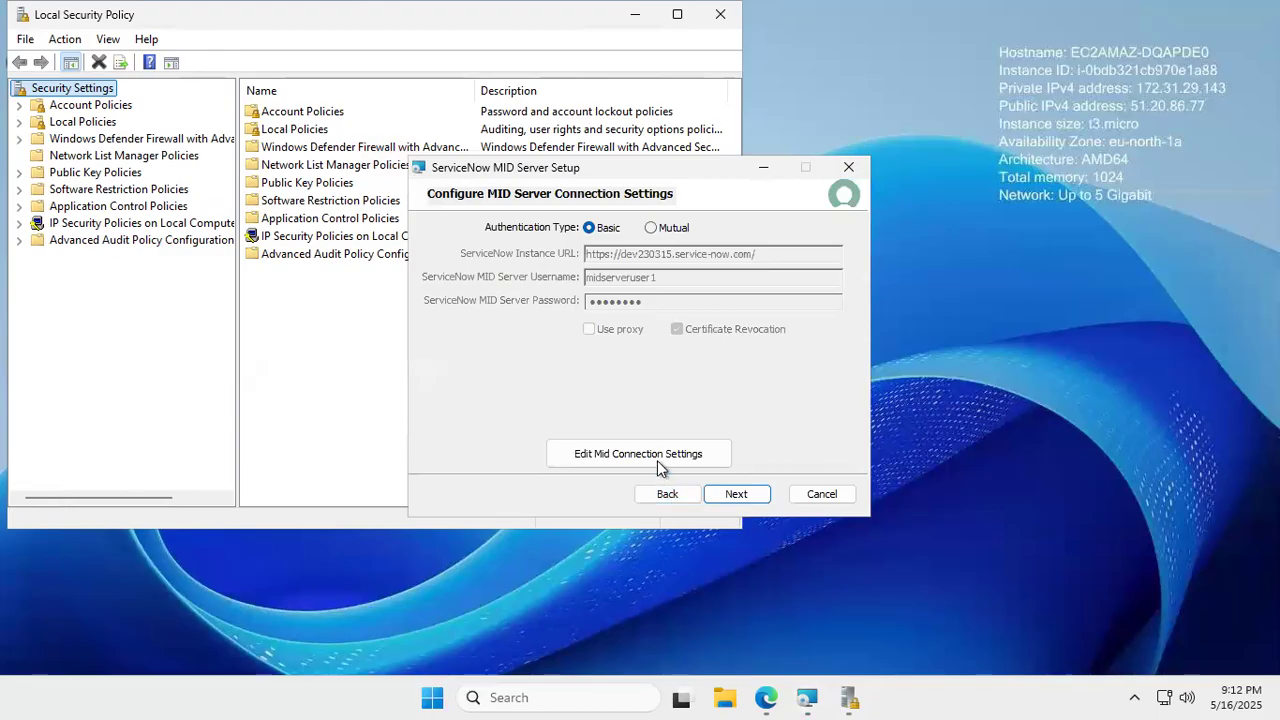
- Edit the MID connection settings, test the connection successfully, and continue to service settings
{"action": "left_click", "coordinate": [658, 463]}
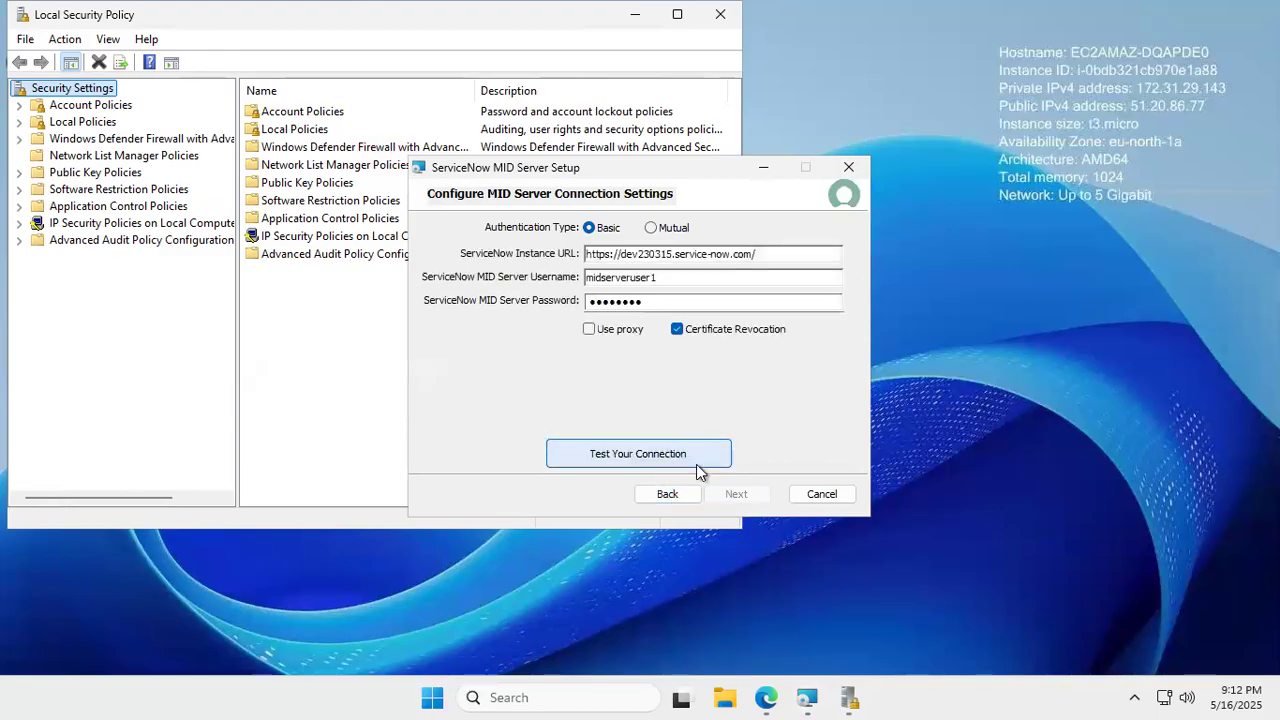
{"action": "left_click", "coordinate": [700, 463]}
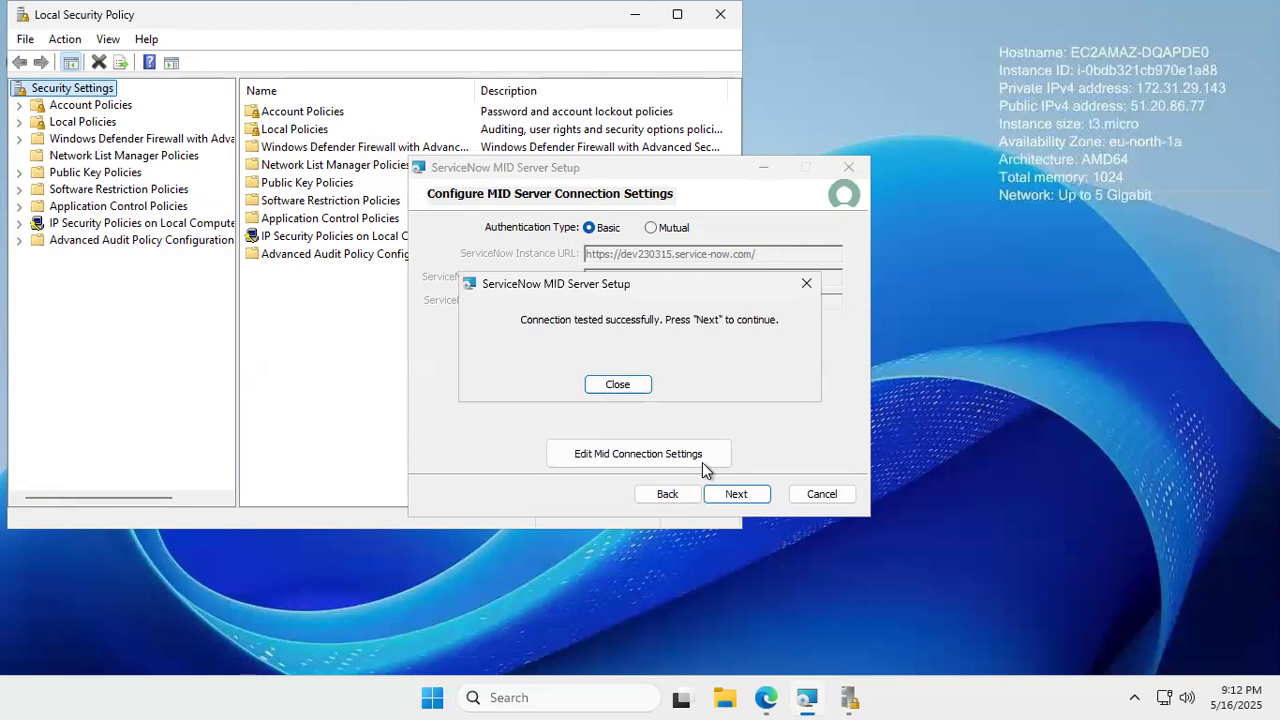
{"action": "left_click", "coordinate": [617, 385]}
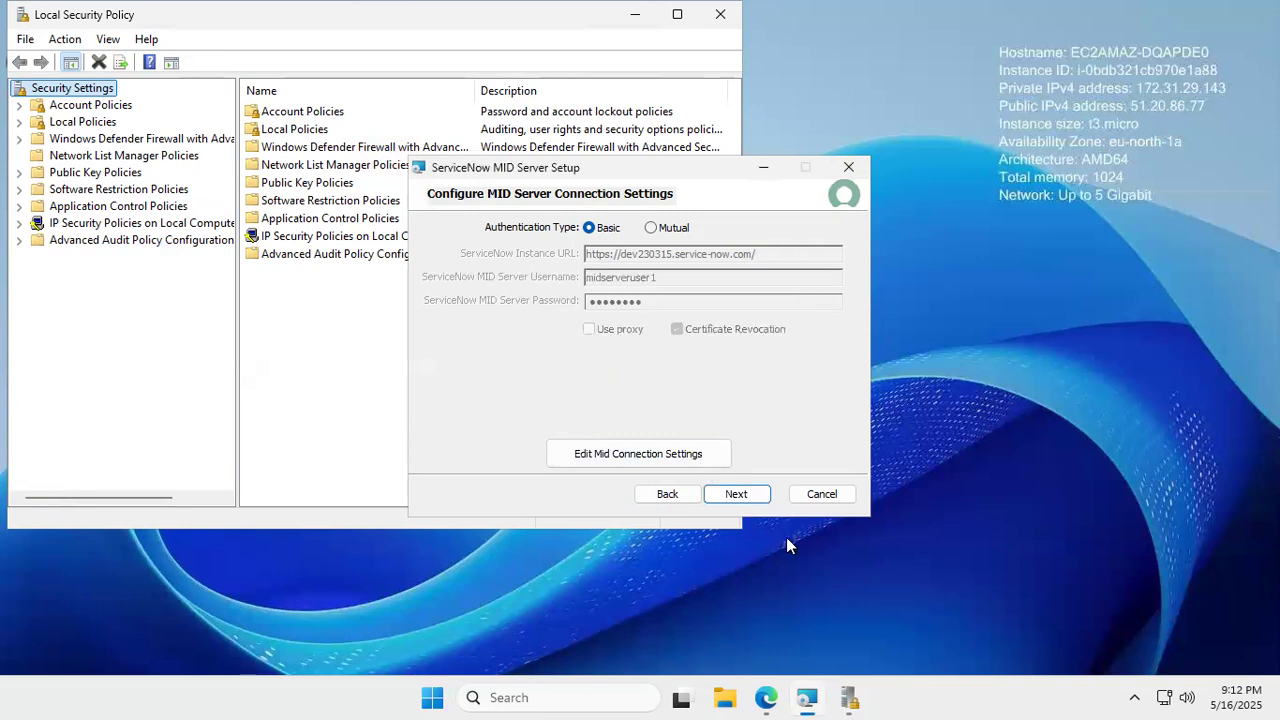
{"action": "left_click", "coordinate": [750, 497]}
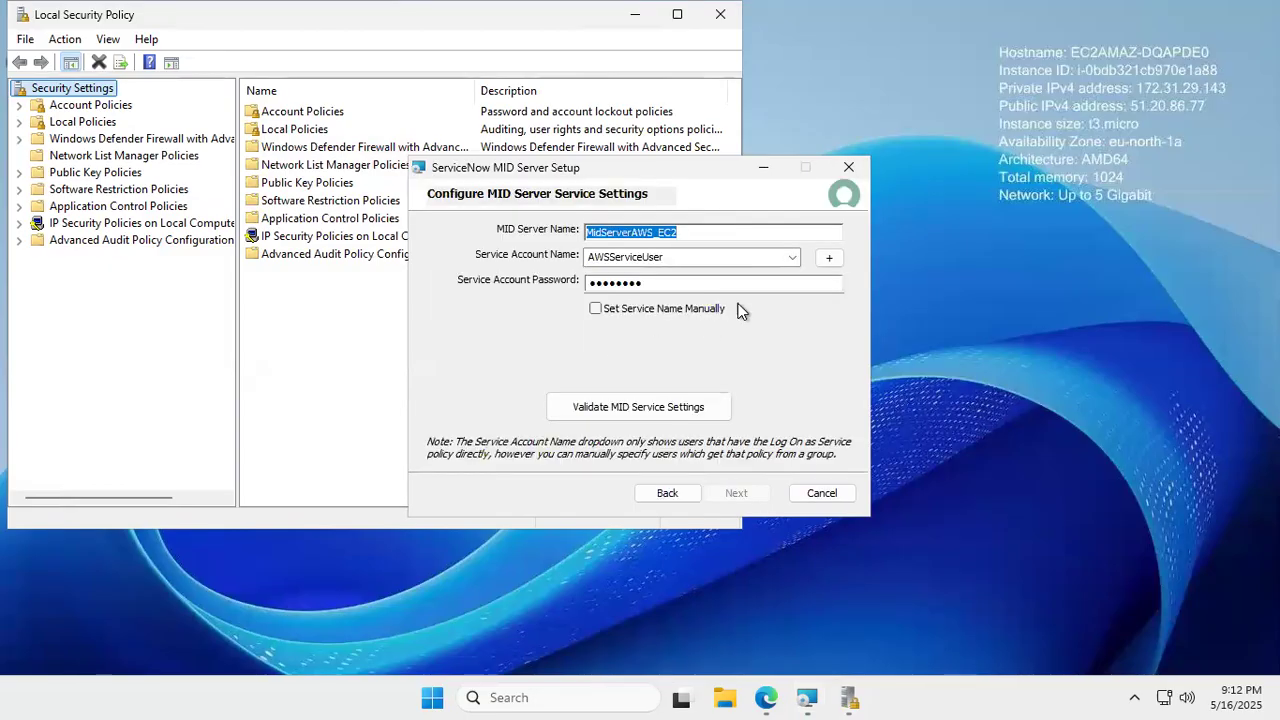
- Toggle Set Service Name Manually on and off, validating each time, then start a new local user
{"action": "left_click", "coordinate": [595, 309]}
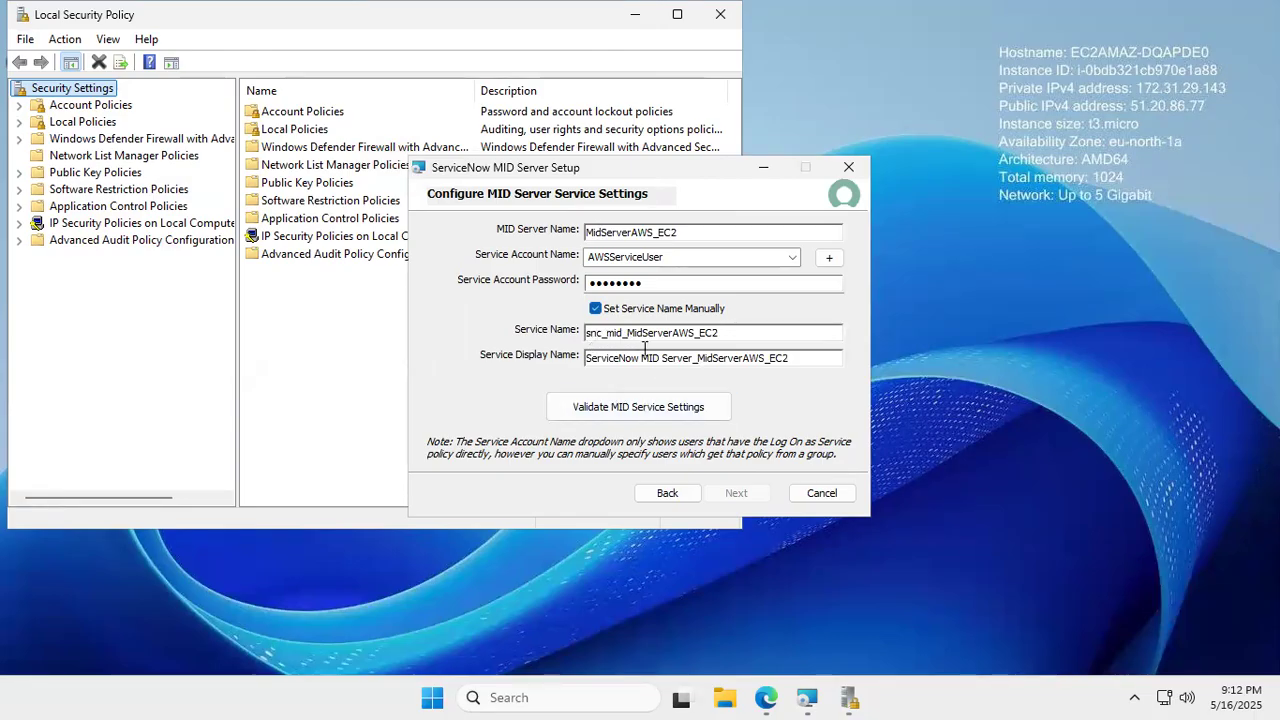
{"action": "left_click", "coordinate": [654, 411]}
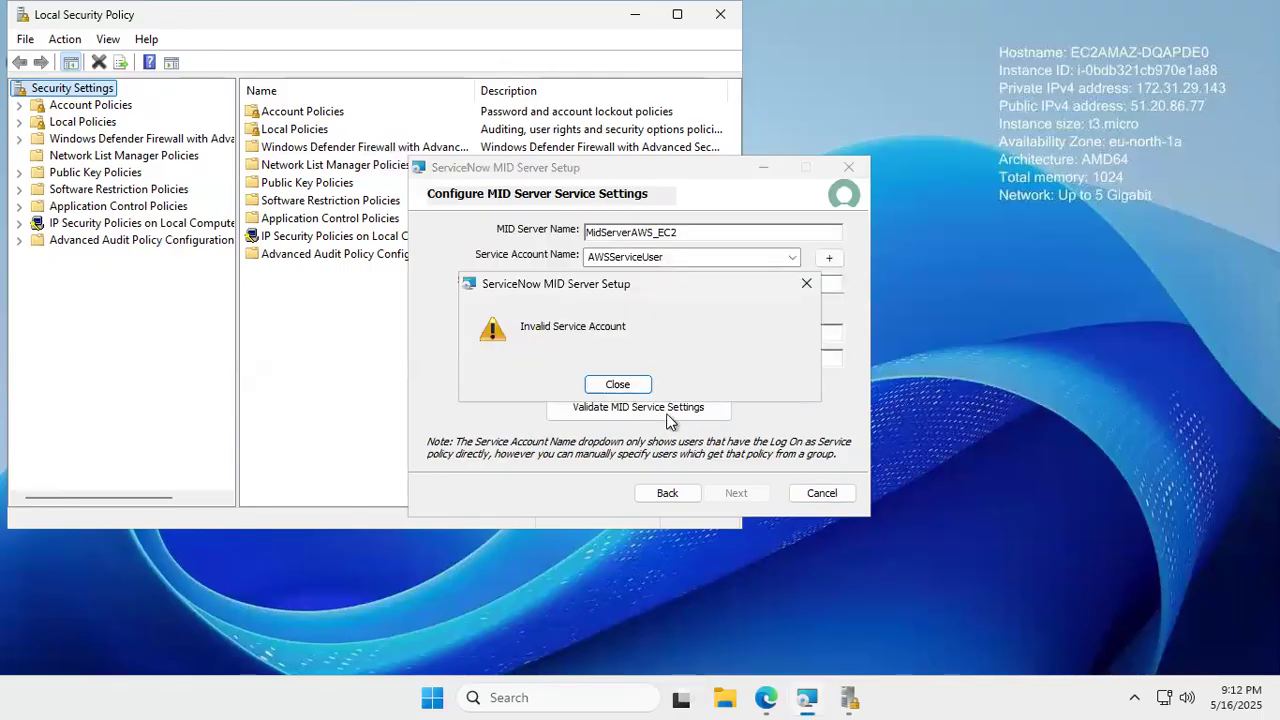
{"action": "left_click", "coordinate": [806, 283]}
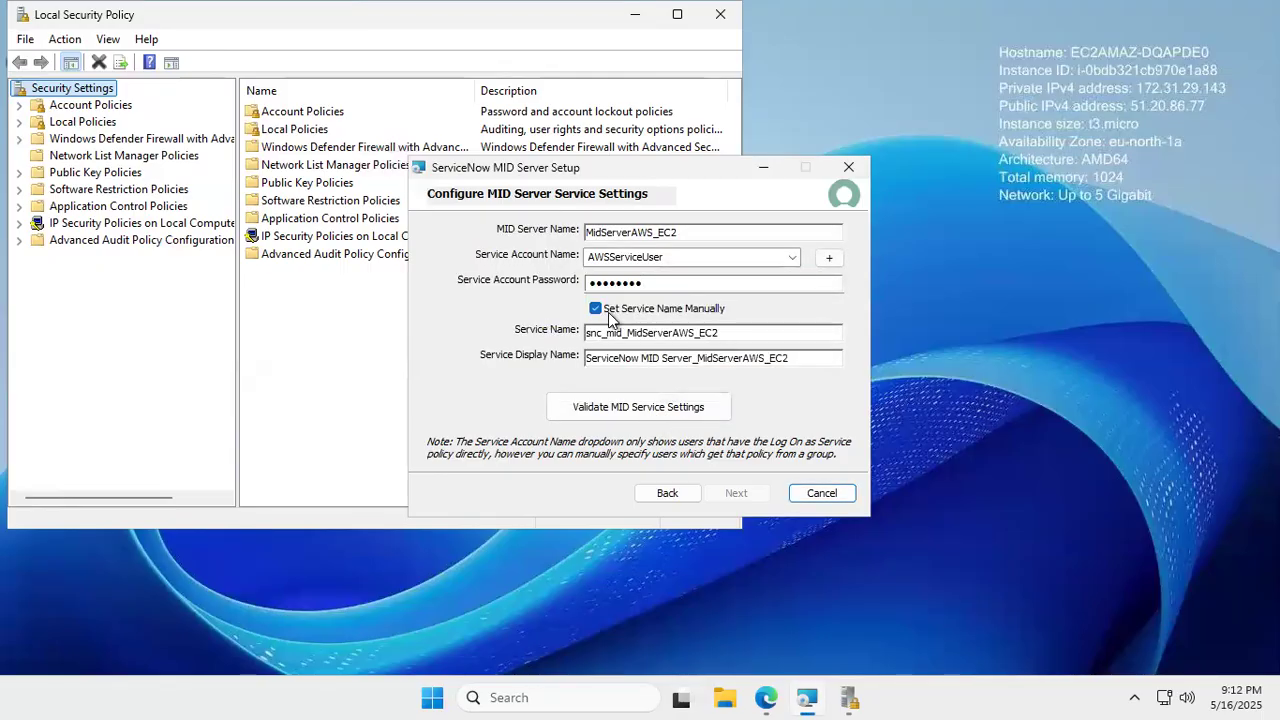
{"action": "left_click", "coordinate": [595, 308]}
{"action": "left_click", "coordinate": [628, 416]}
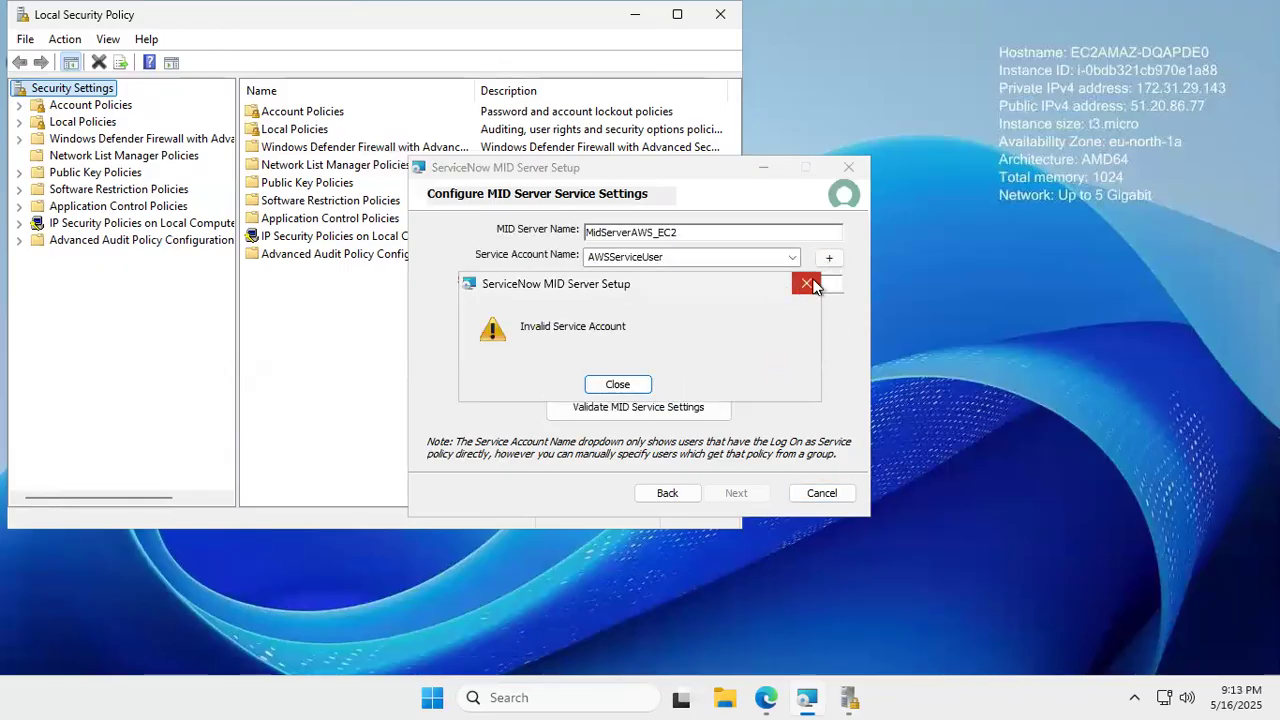
{"action": "left_click", "coordinate": [806, 284]}
{"action": "left_click", "coordinate": [829, 258]}
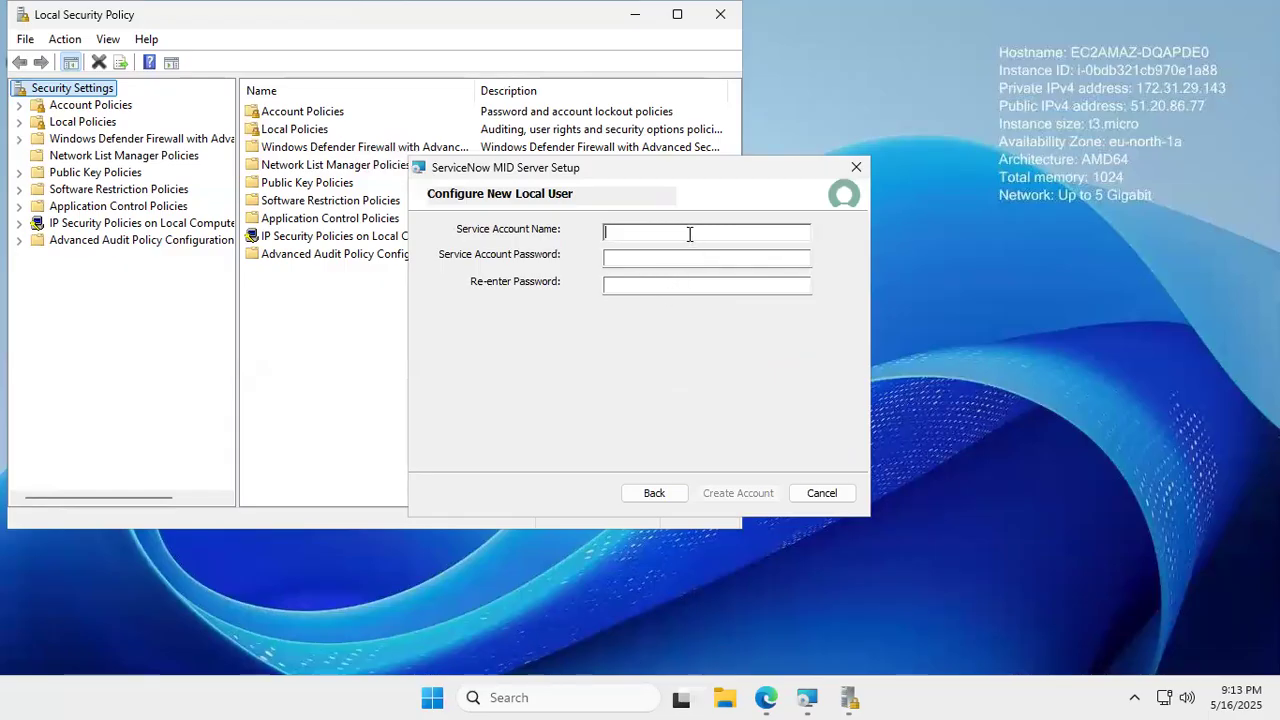
- Create local account Serviceuser1, entering its password twice, and submit Create Account
{"action": "type", "text": "Serviceuser1"}
{"action": "left_click", "coordinate": [650, 257]}
{"action": "type", "text": "••••"}
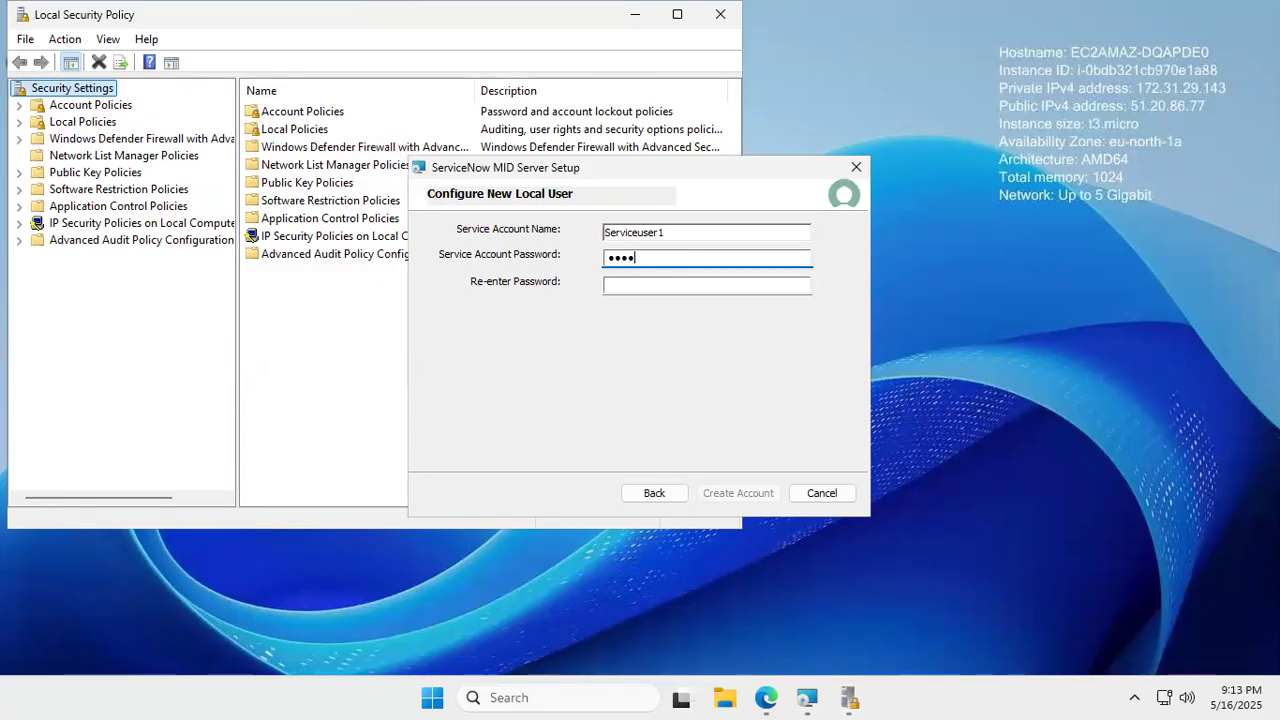
{"action": "type", "text": "••••"}
{"action": "left_click", "coordinate": [629, 284]}
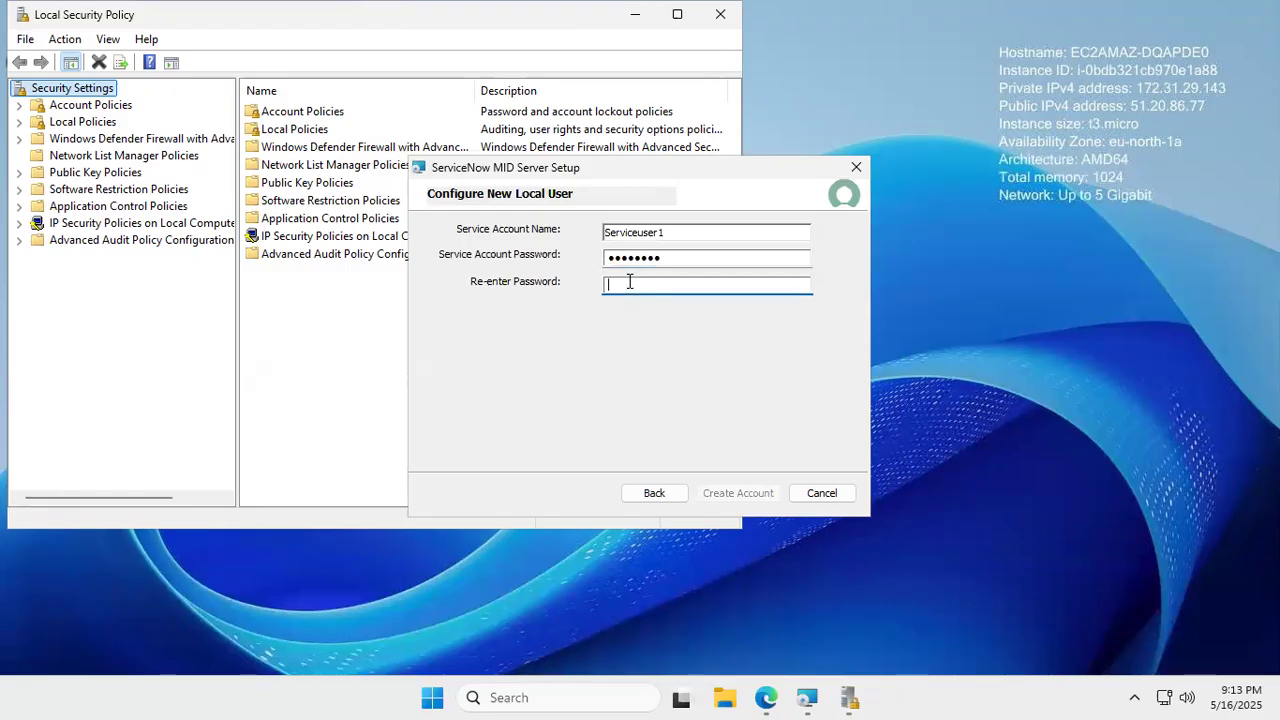
{"action": "type", "text": "••••••••"}
{"action": "left_click", "coordinate": [714, 258]}
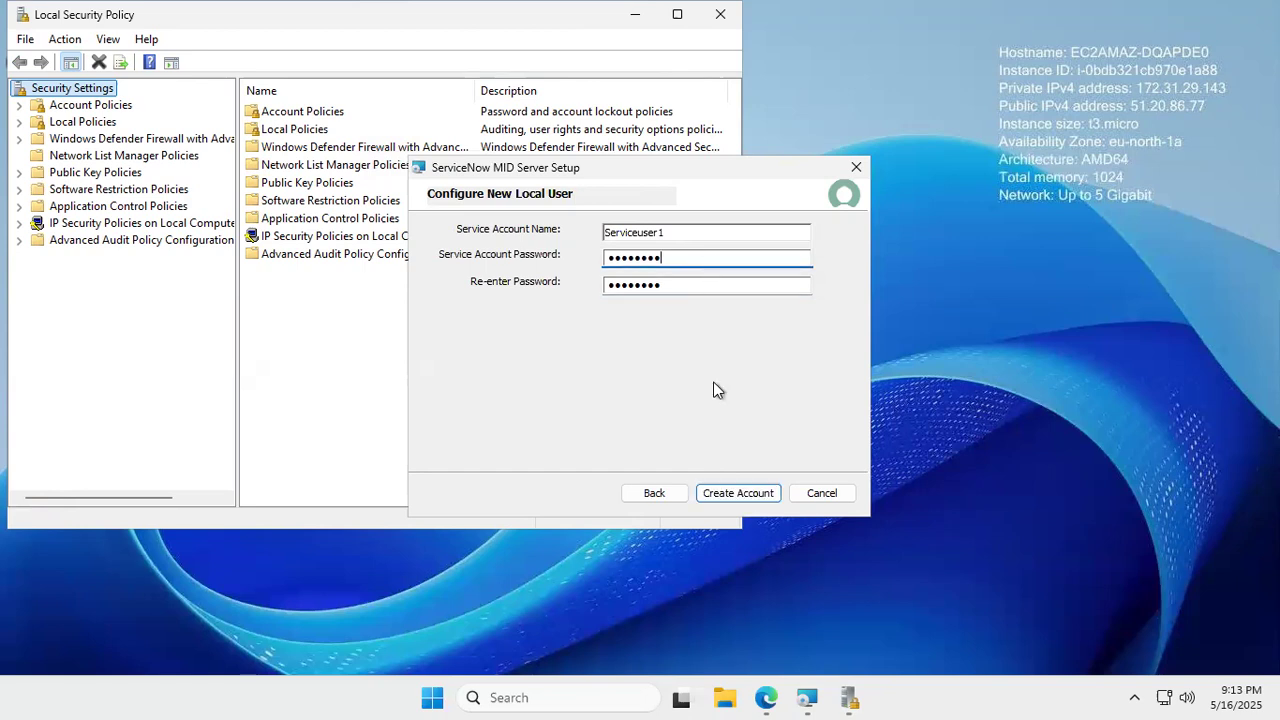
{"action": "left_click", "coordinate": [735, 494]}
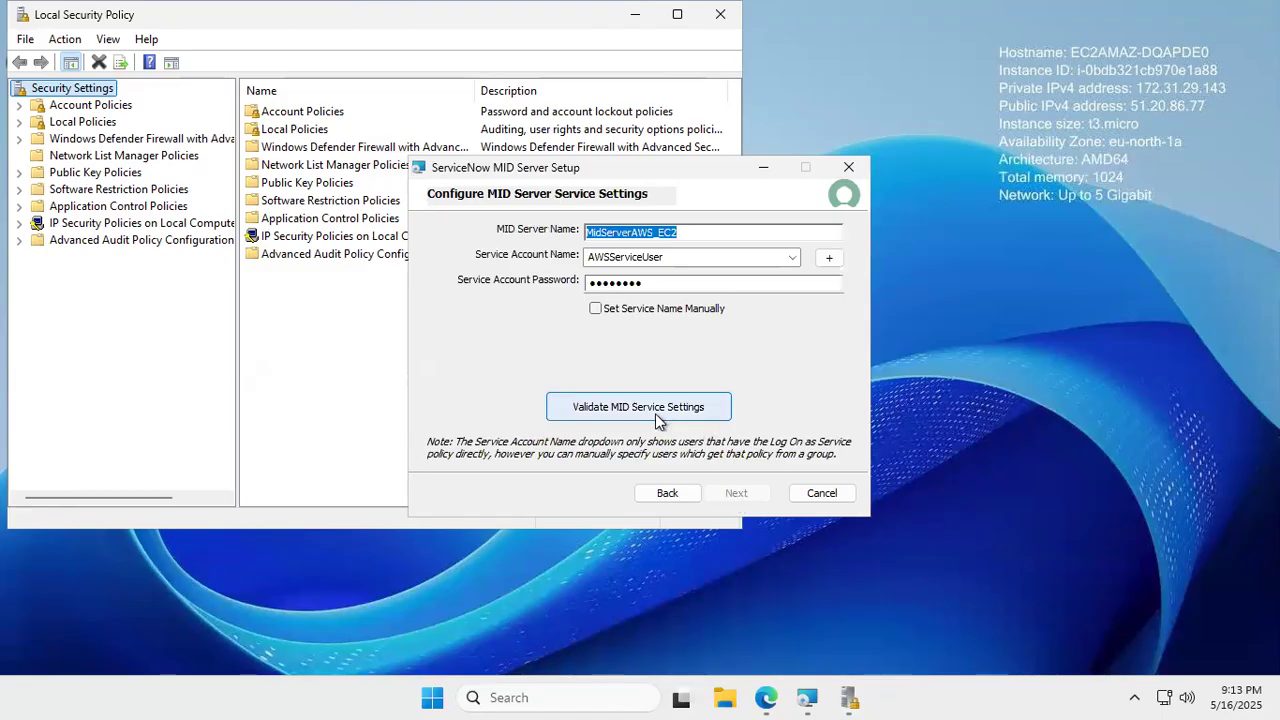
- Delete AWSServiceUser from the Service Account Name field, type 'ser', and start another new local user
{"action": "left_click", "coordinate": [771, 257]}
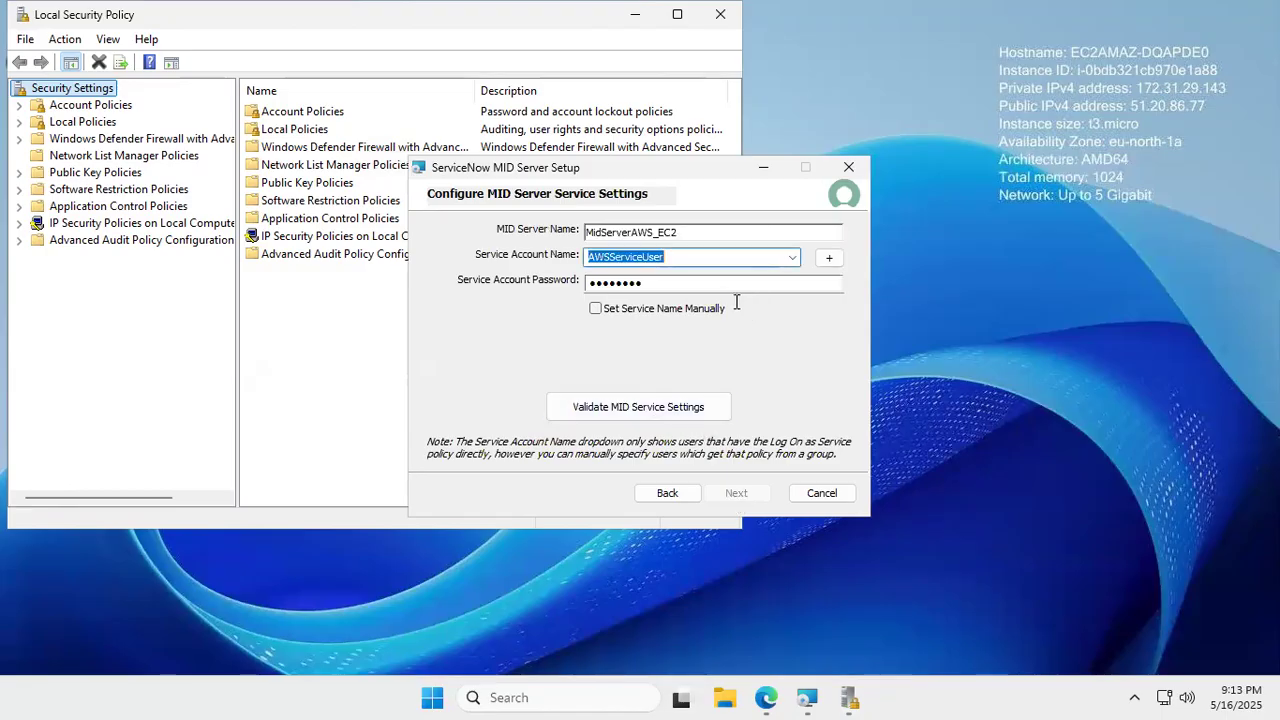
{"action": "left_click", "coordinate": [777, 262]}
{"action": "left_click", "coordinate": [791, 257]}
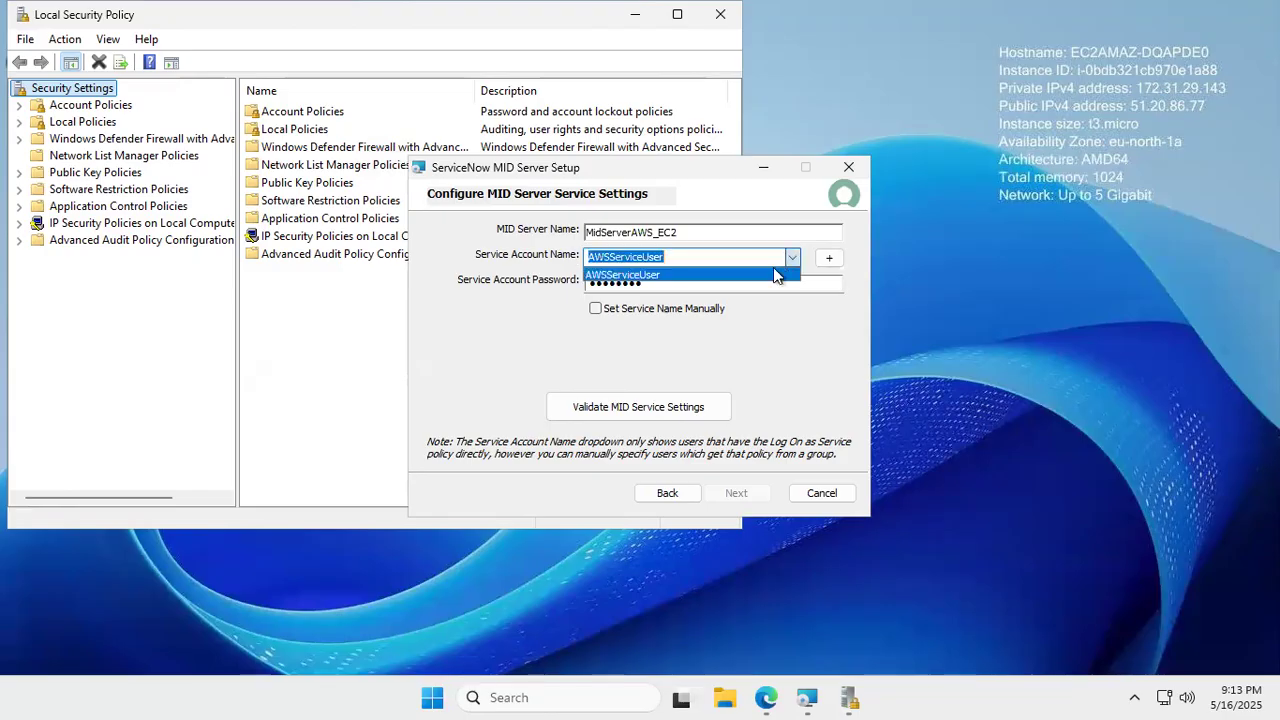
{"action": "left_click", "coordinate": [786, 302]}
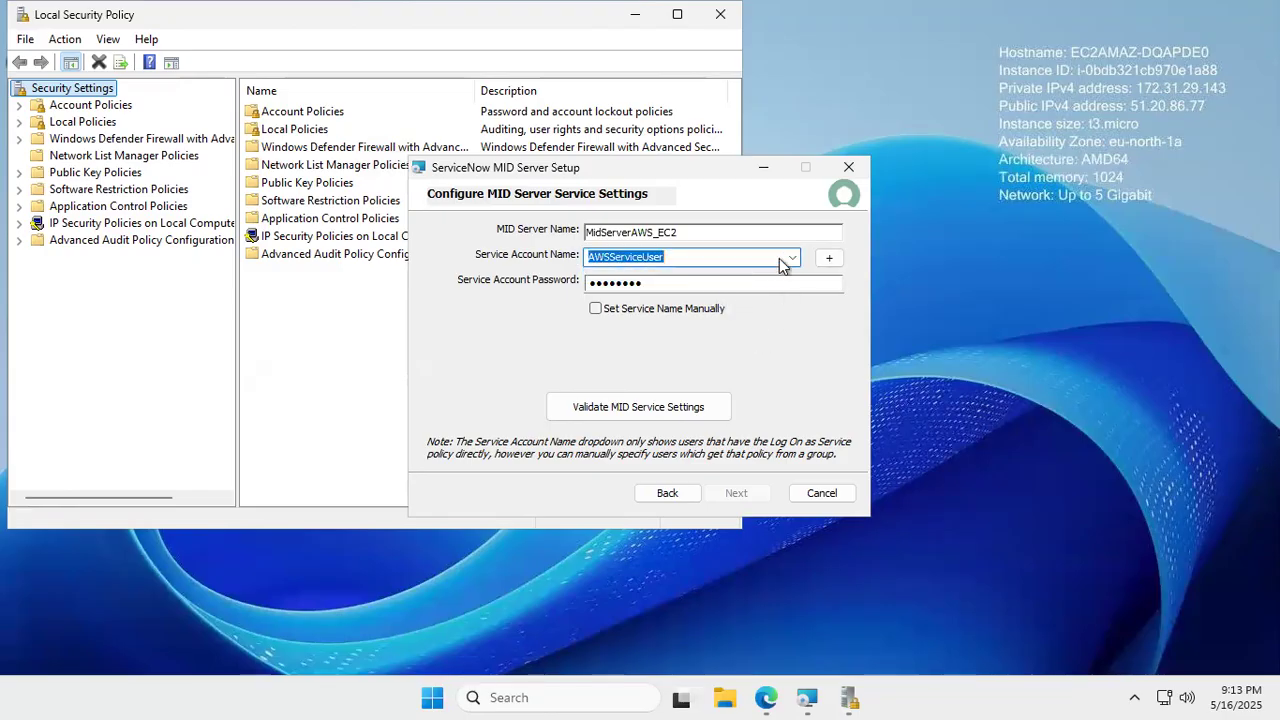
{"action": "left_click", "coordinate": [791, 260]}
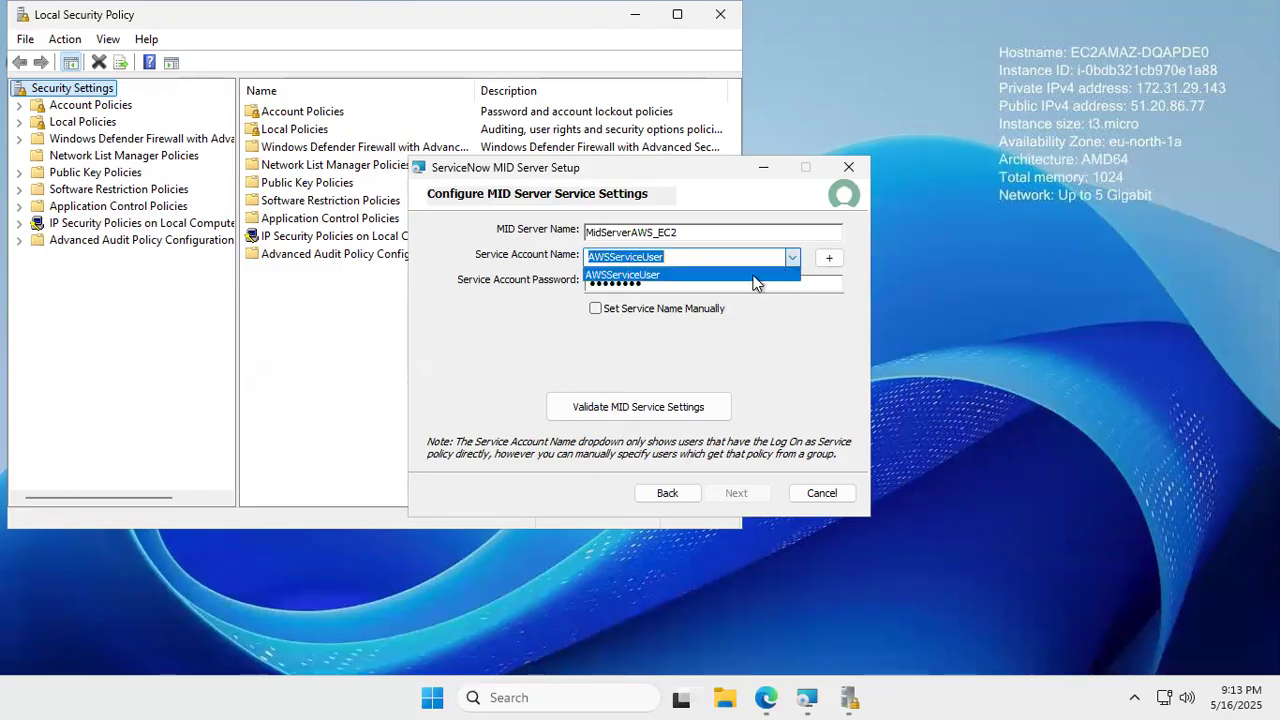
{"action": "key", "text": "BackSpace"}
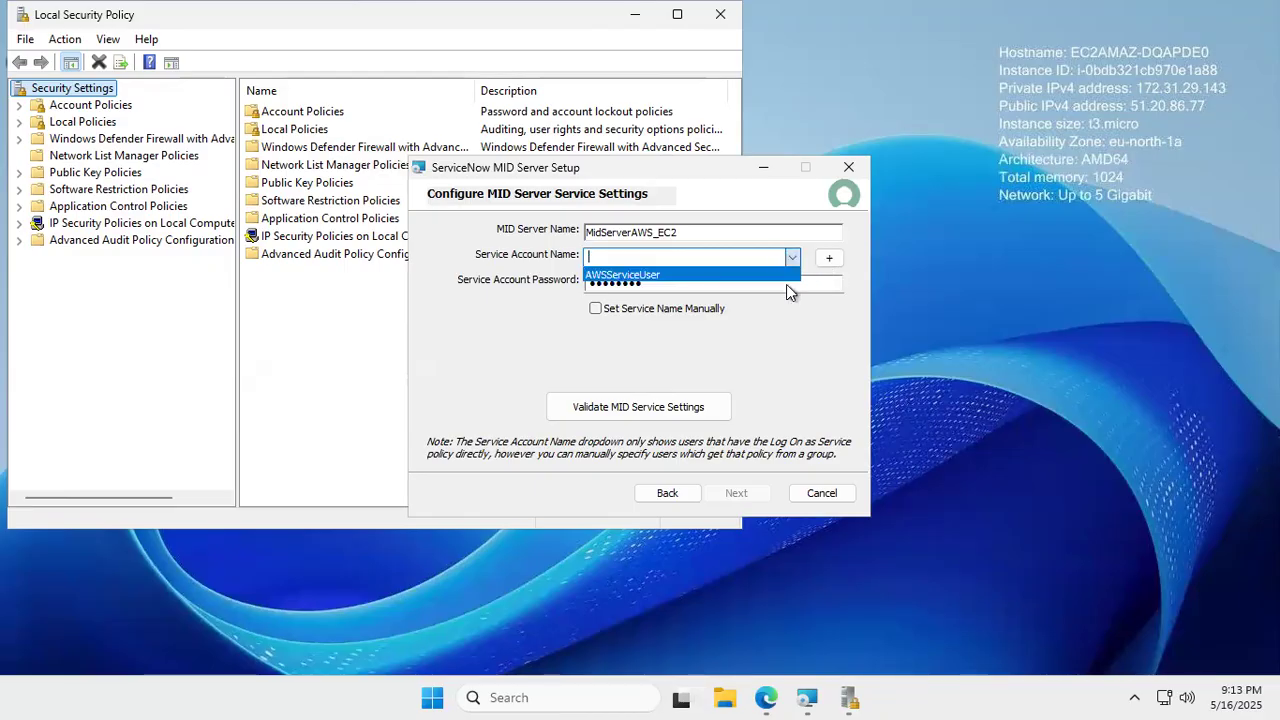
{"action": "type", "text": "ser"}
{"action": "left_click", "coordinate": [831, 260]}
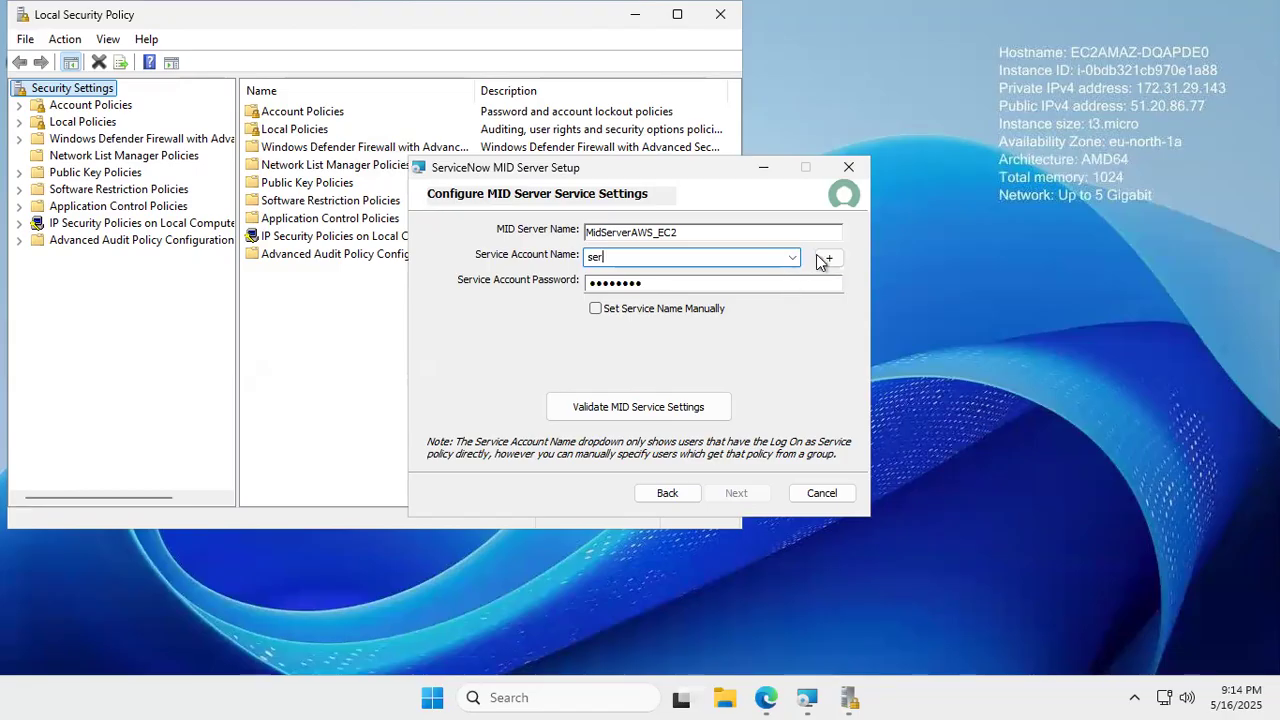
{"action": "left_click", "coordinate": [826, 261]}
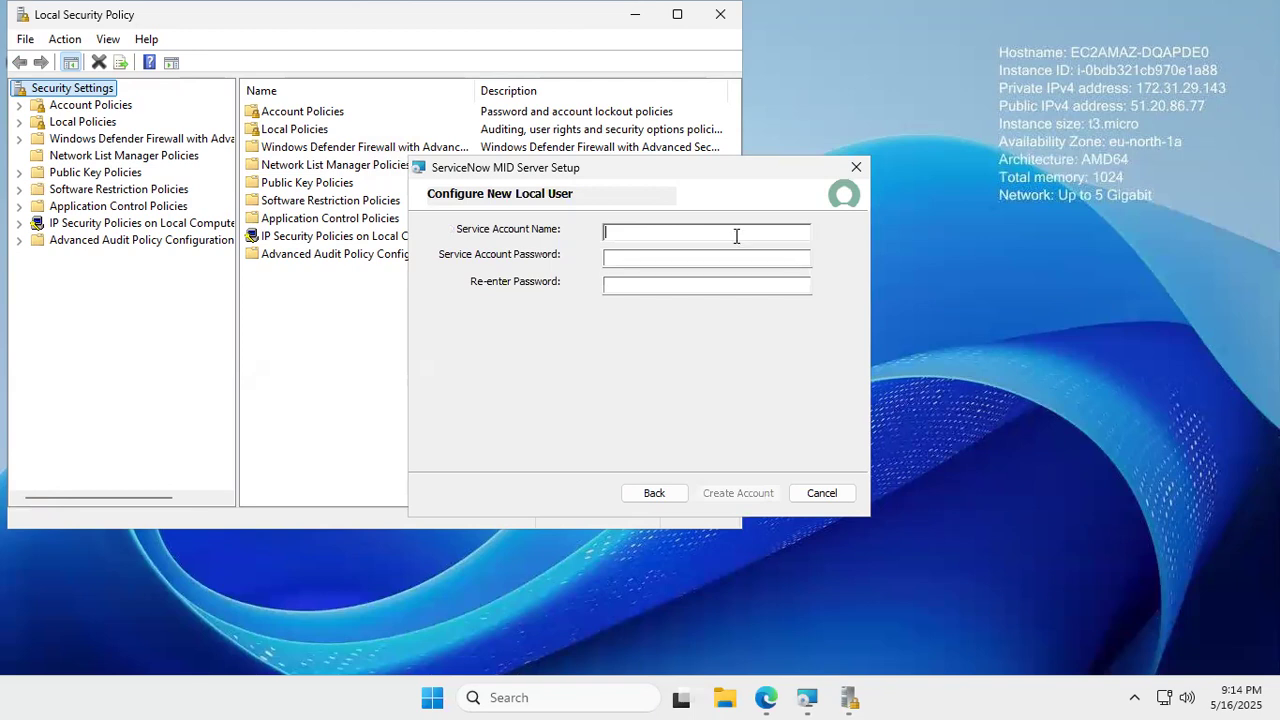
- Create local account Serviceuser2 with matching password entries via Create Account
{"action": "type", "text": "Serviceuser"}
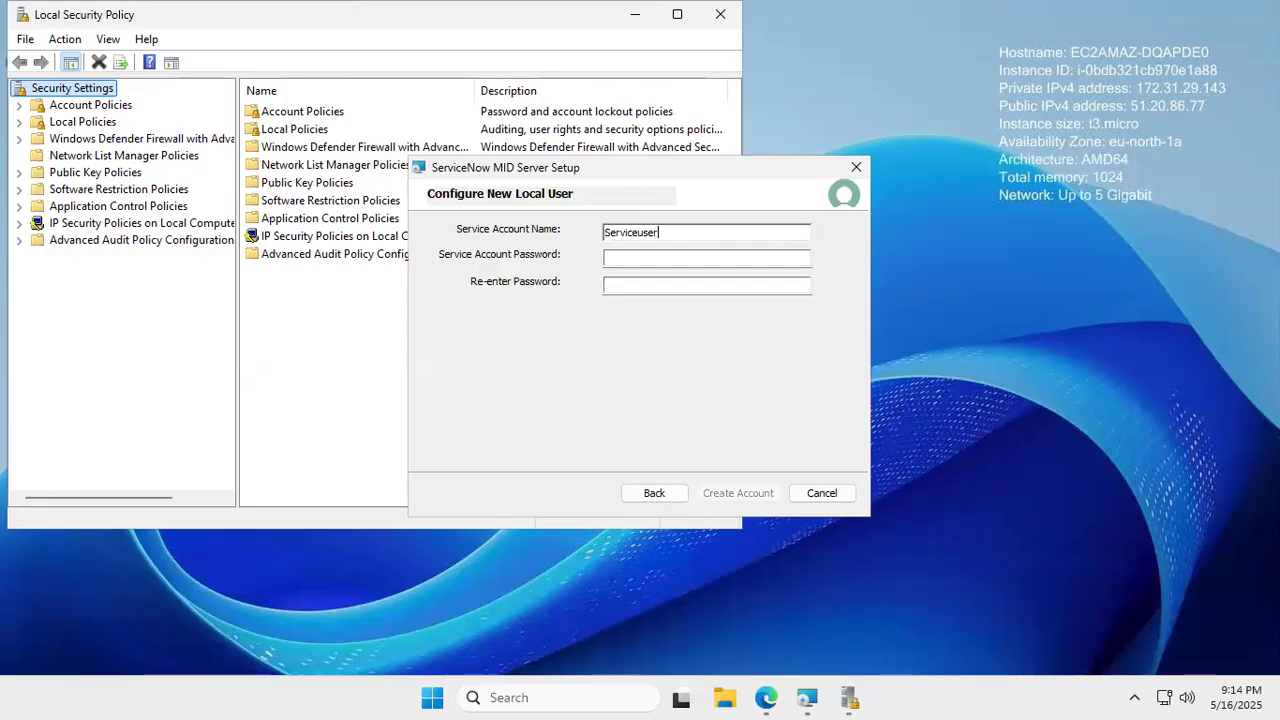
{"action": "type", "text": "2"}
{"action": "left_click", "coordinate": [613, 257]}
{"action": "type", "text": "•••••••"}
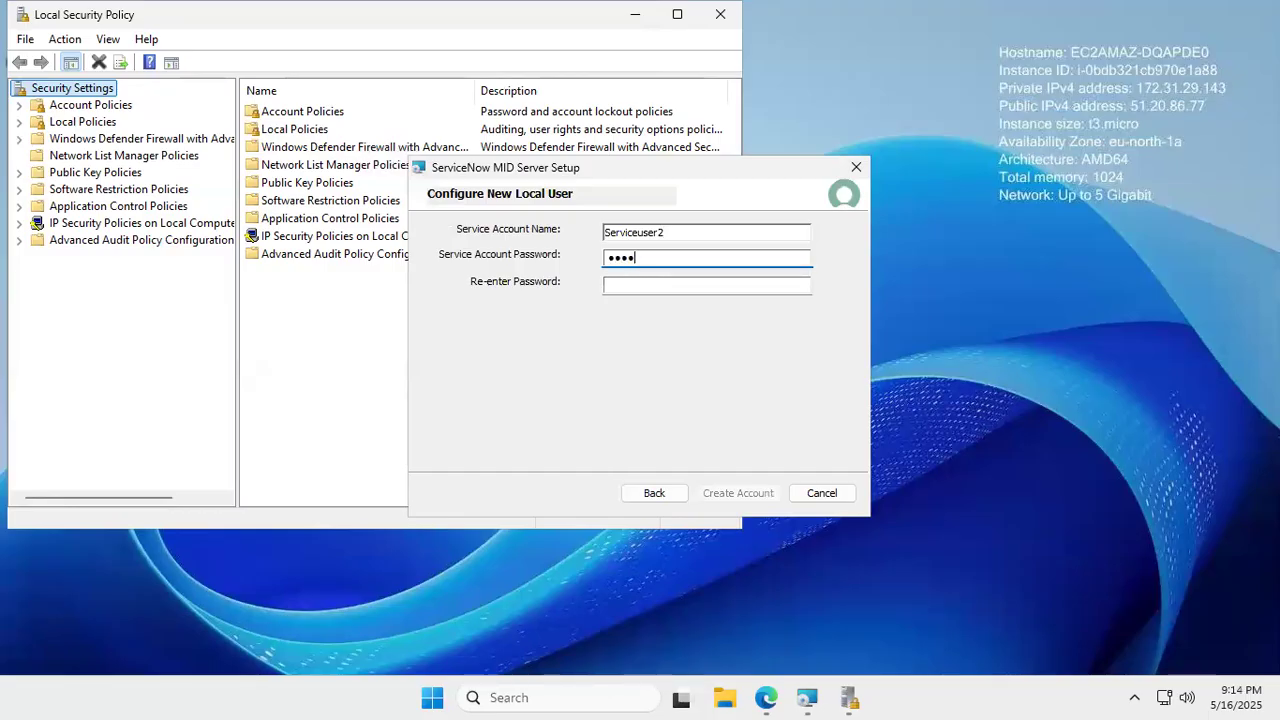
{"action": "type", "text": "•"}
{"action": "left_click", "coordinate": [627, 288]}
{"action": "type", "text": "••••"}
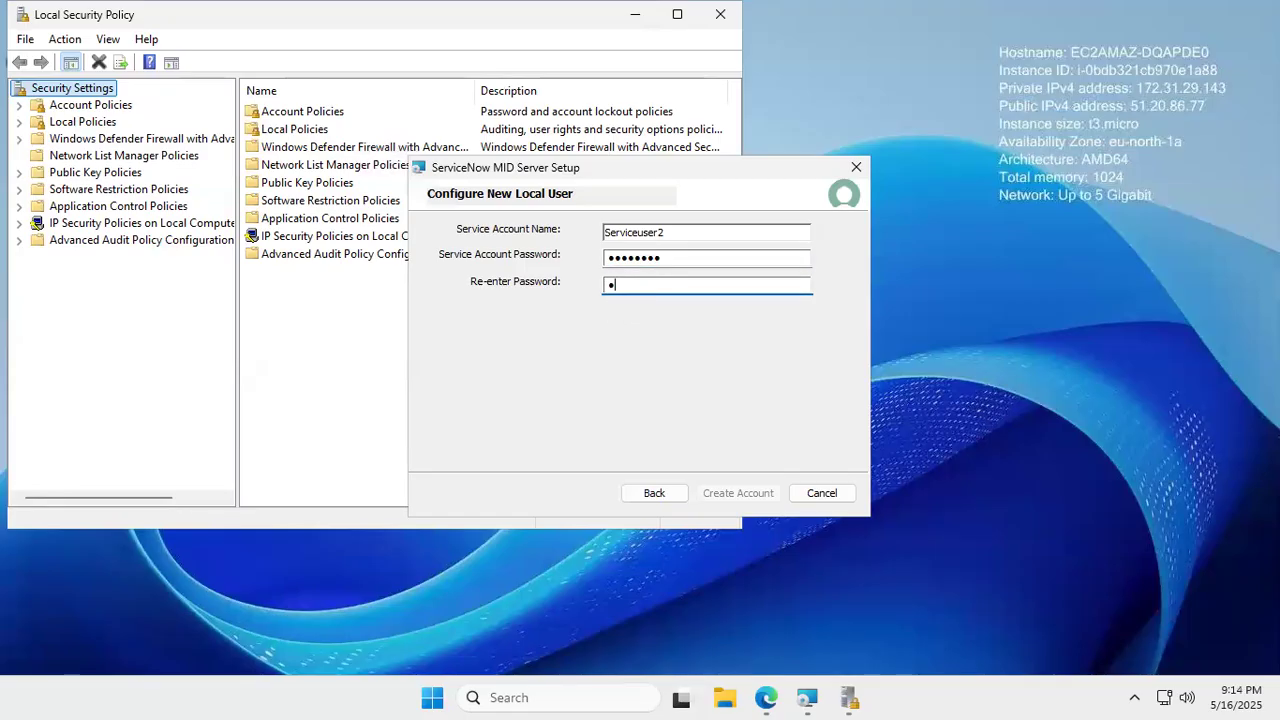
{"action": "type", "text": "••••"}
{"action": "left_click", "coordinate": [743, 258]}
{"action": "left_click", "coordinate": [737, 490]}
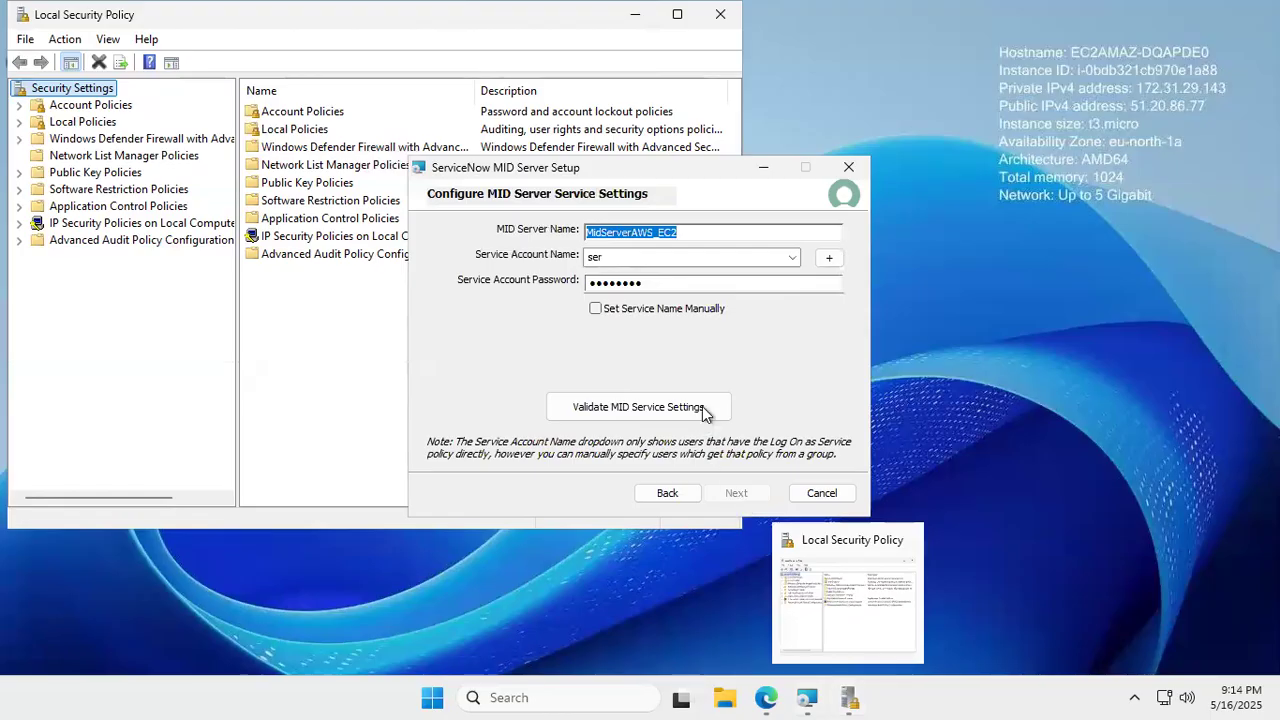
- Leave the Service Account Name field empty after stepping back and forth between wizard pages
{"action": "left_click", "coordinate": [792, 257]}
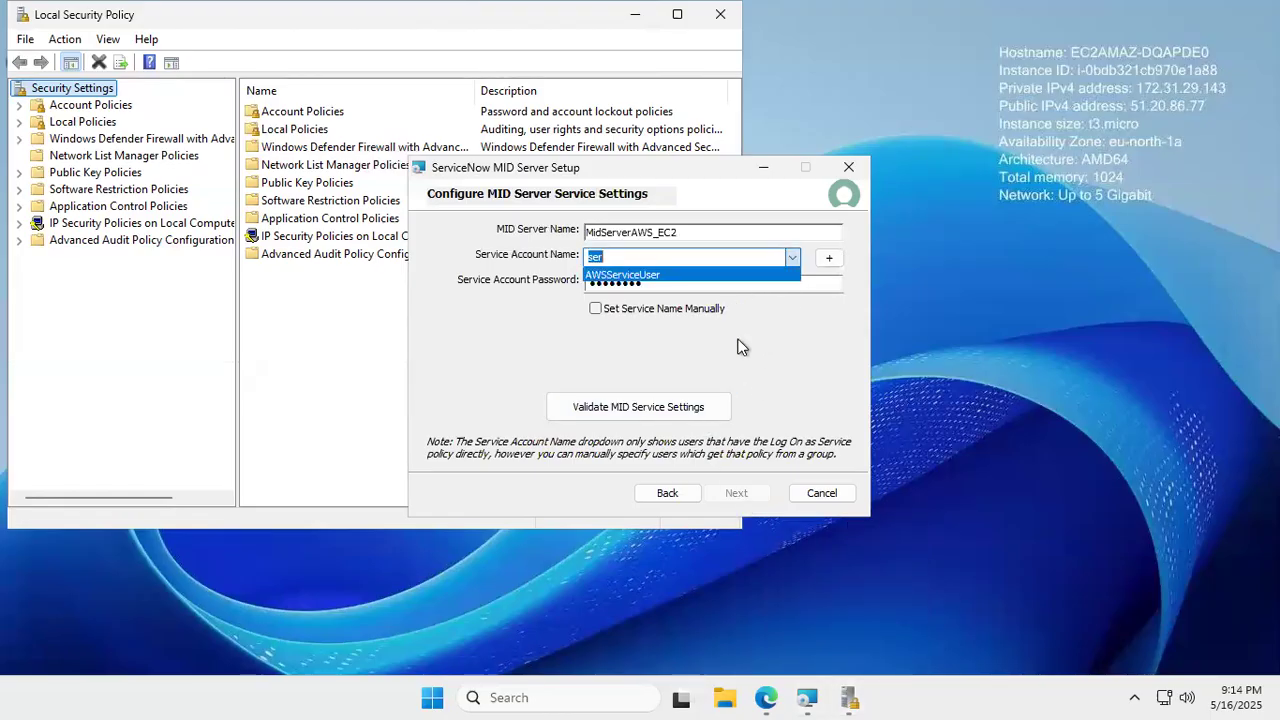
{"action": "left_click", "coordinate": [689, 496]}
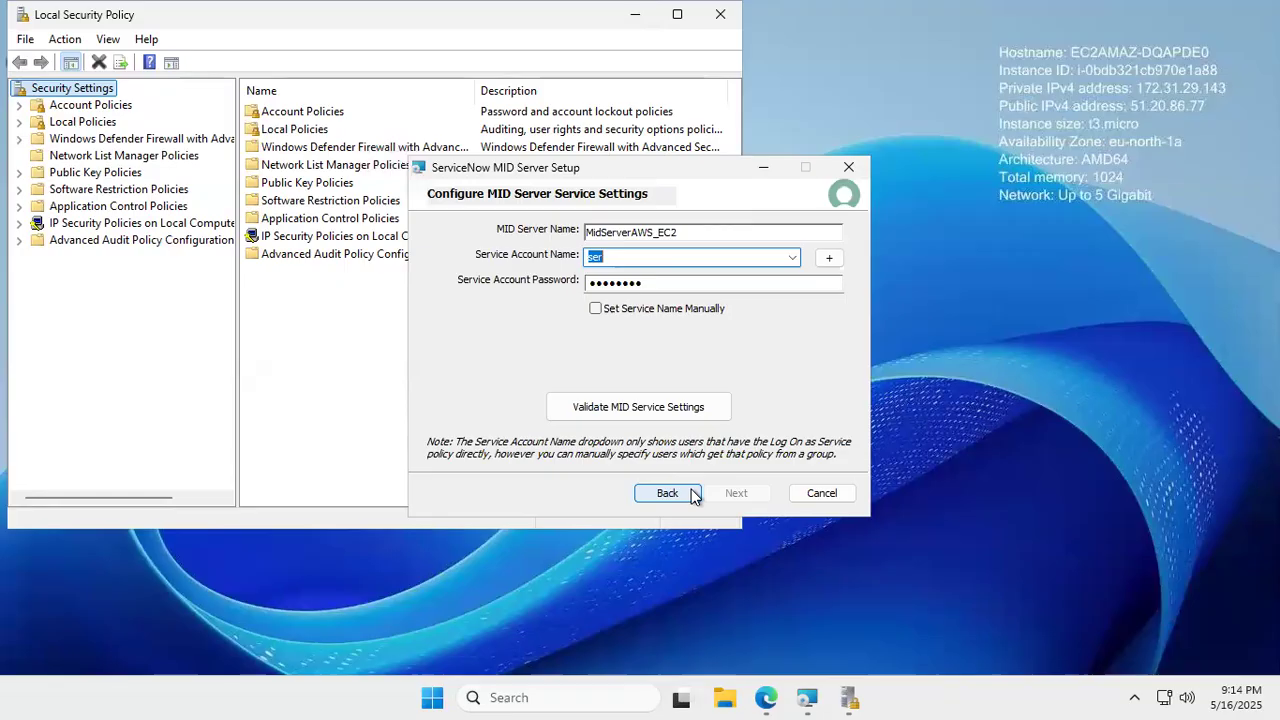
{"action": "left_click", "coordinate": [692, 496]}
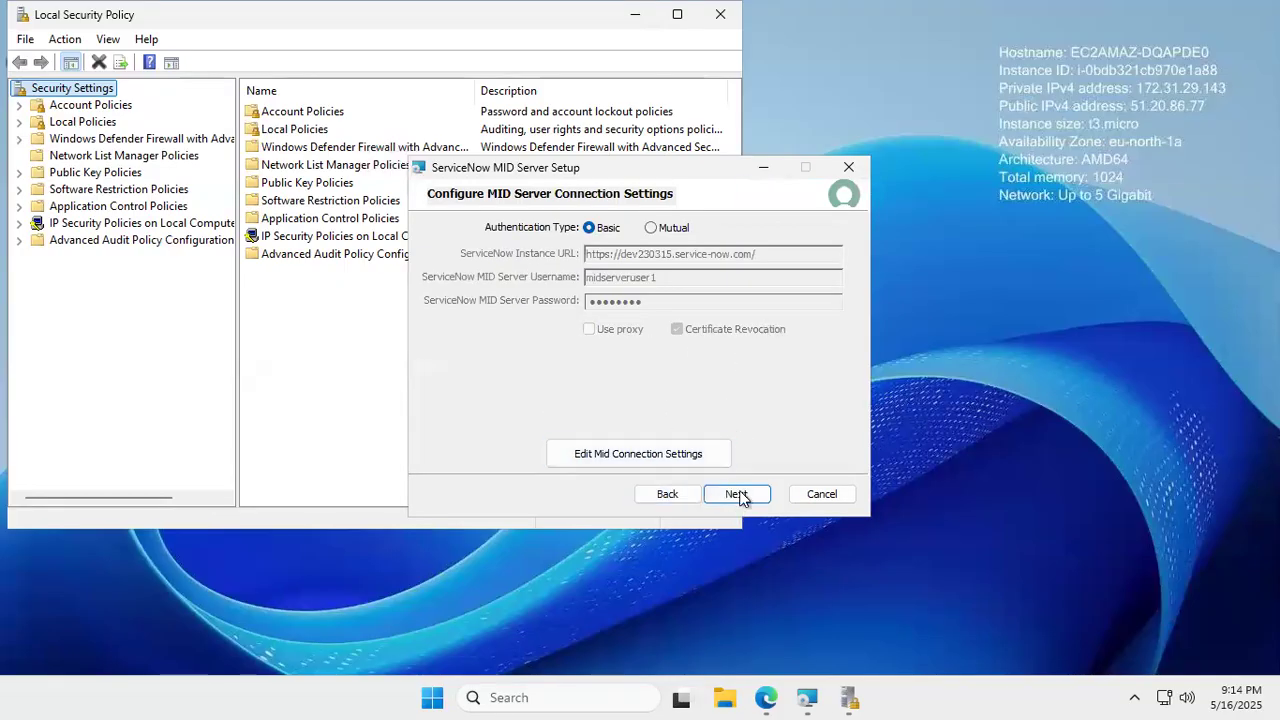
{"action": "left_click", "coordinate": [739, 496]}
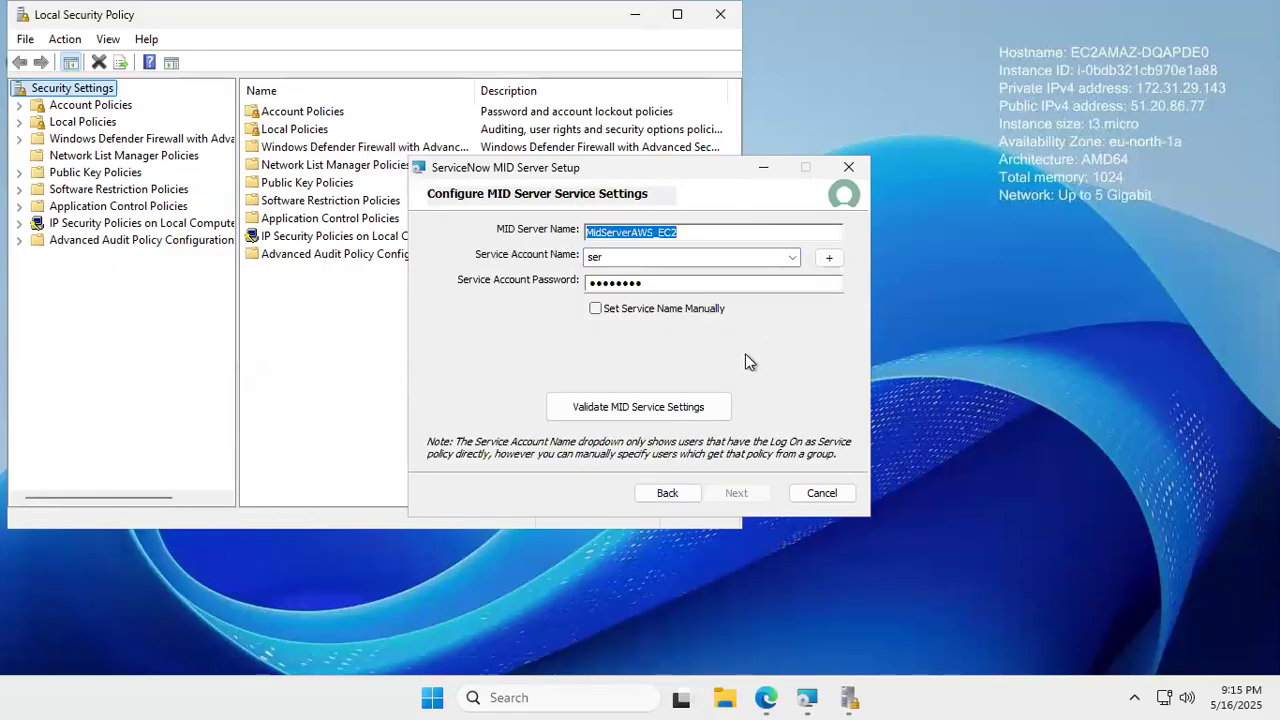
{"action": "left_click", "coordinate": [791, 258]}
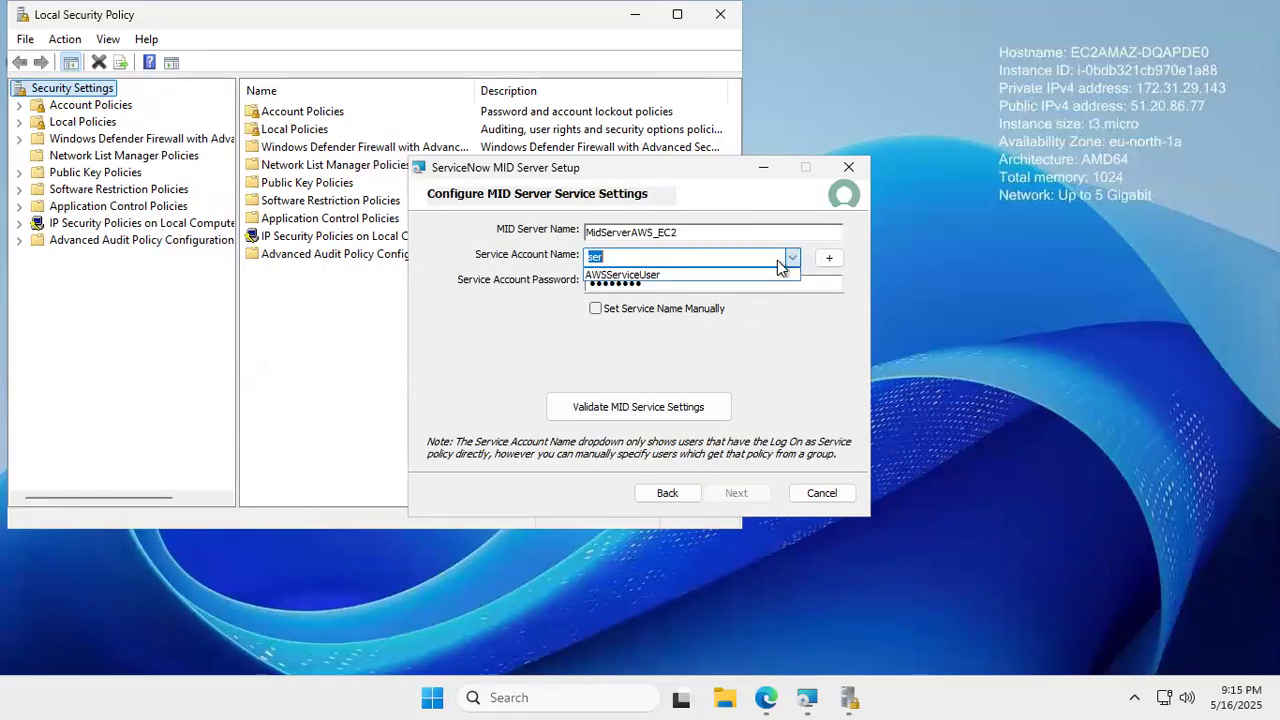
{"action": "key", "text": "BackSpace"}
{"action": "left_click", "coordinate": [826, 339]}
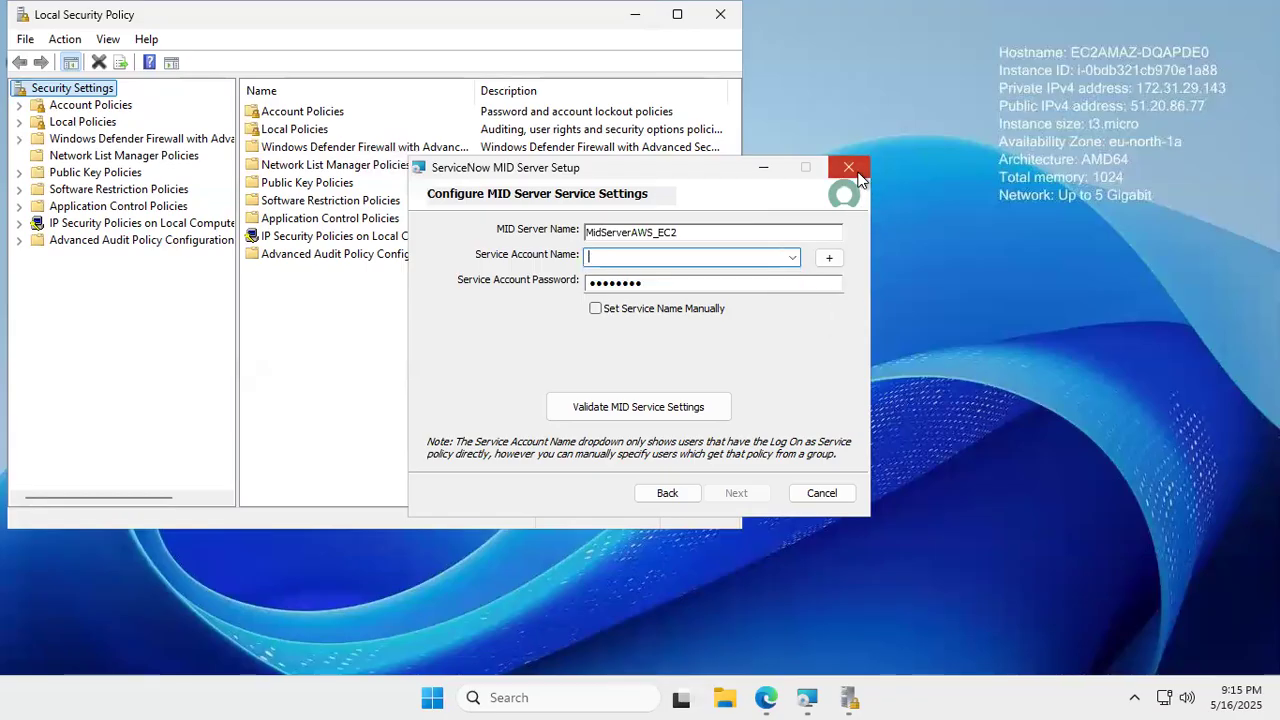
- Cancel the MID Server installation, confirm with Yes, click Finish, and return to the browser
{"action": "left_click", "coordinate": [836, 494]}
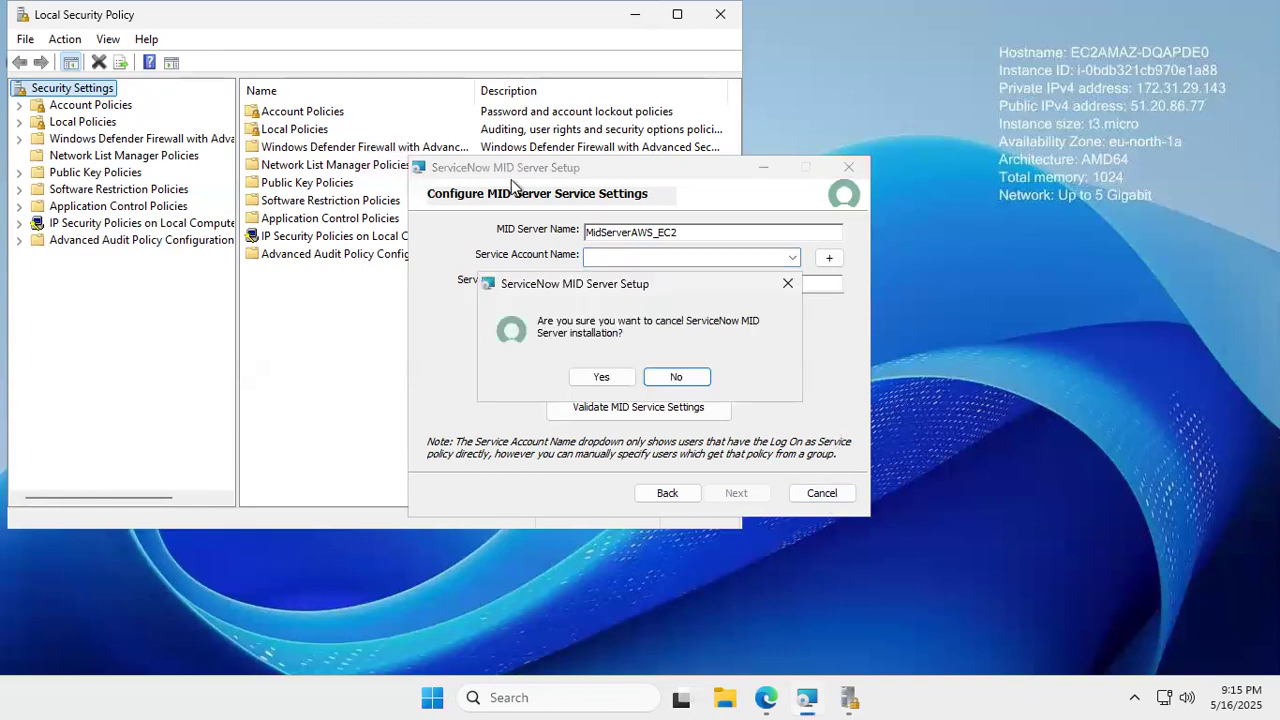
{"action": "left_click", "coordinate": [612, 378]}
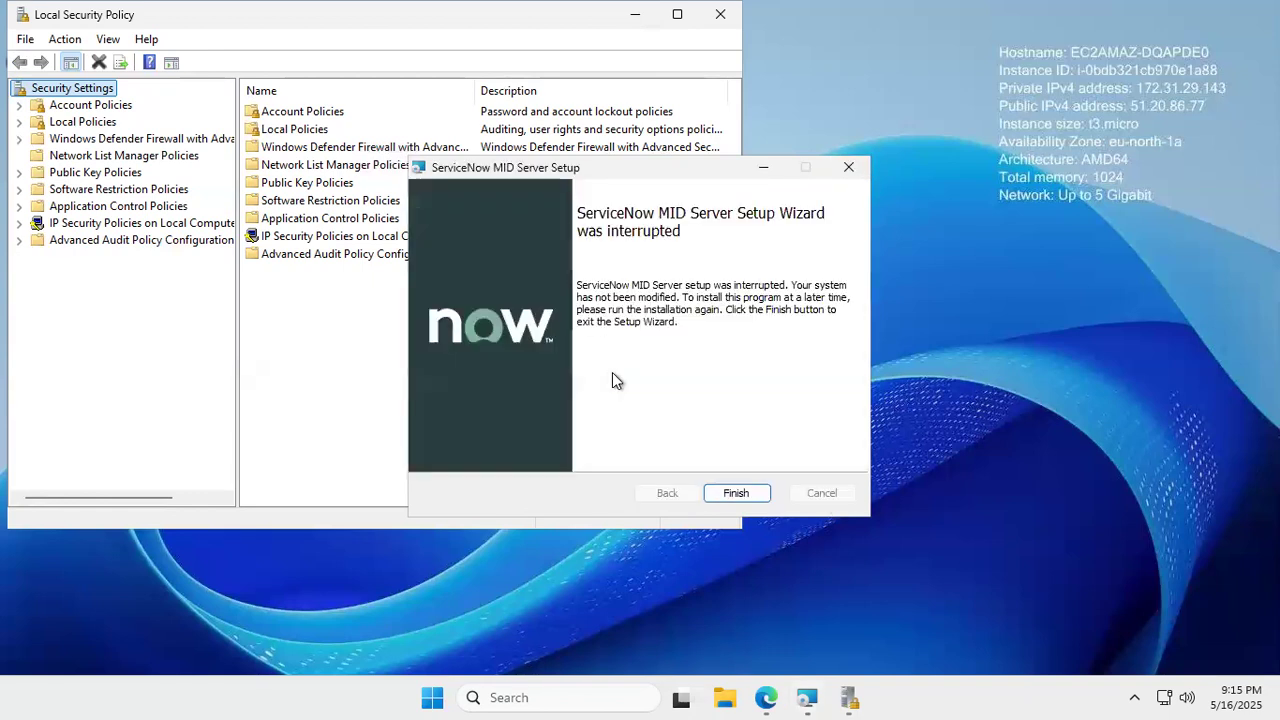
{"action": "left_click", "coordinate": [737, 492]}
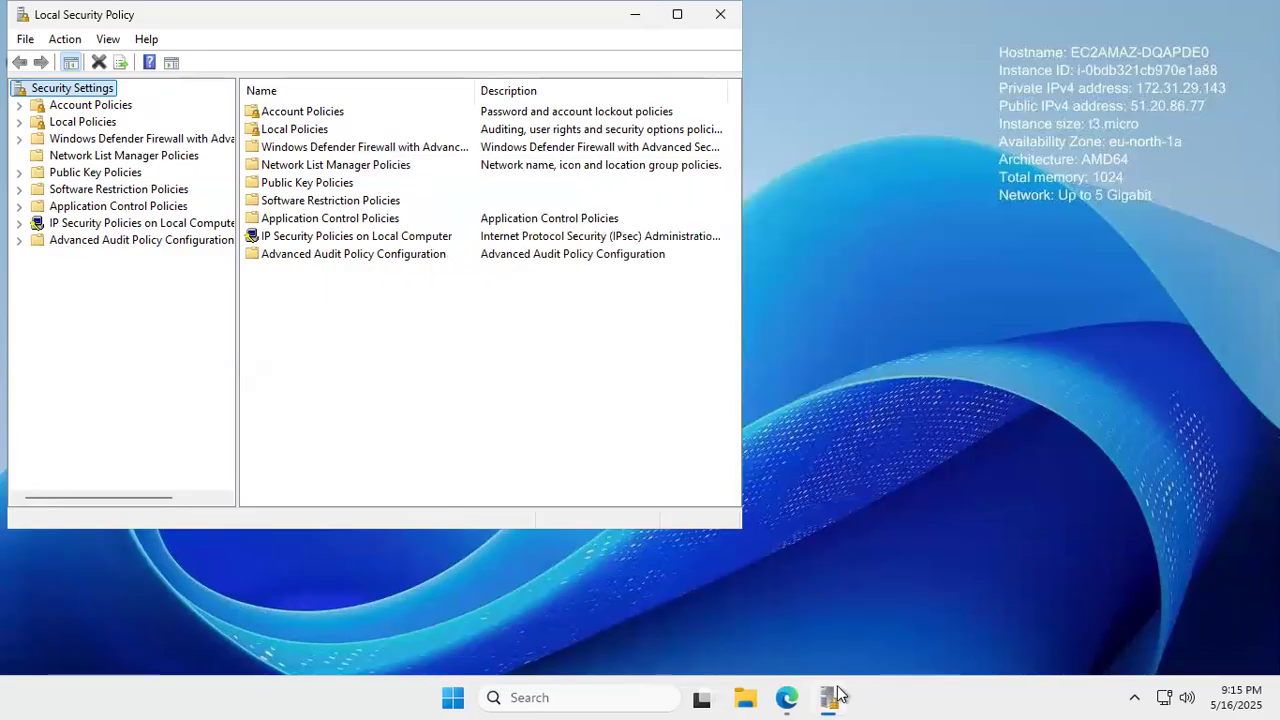
{"action": "left_click", "coordinate": [786, 697]}
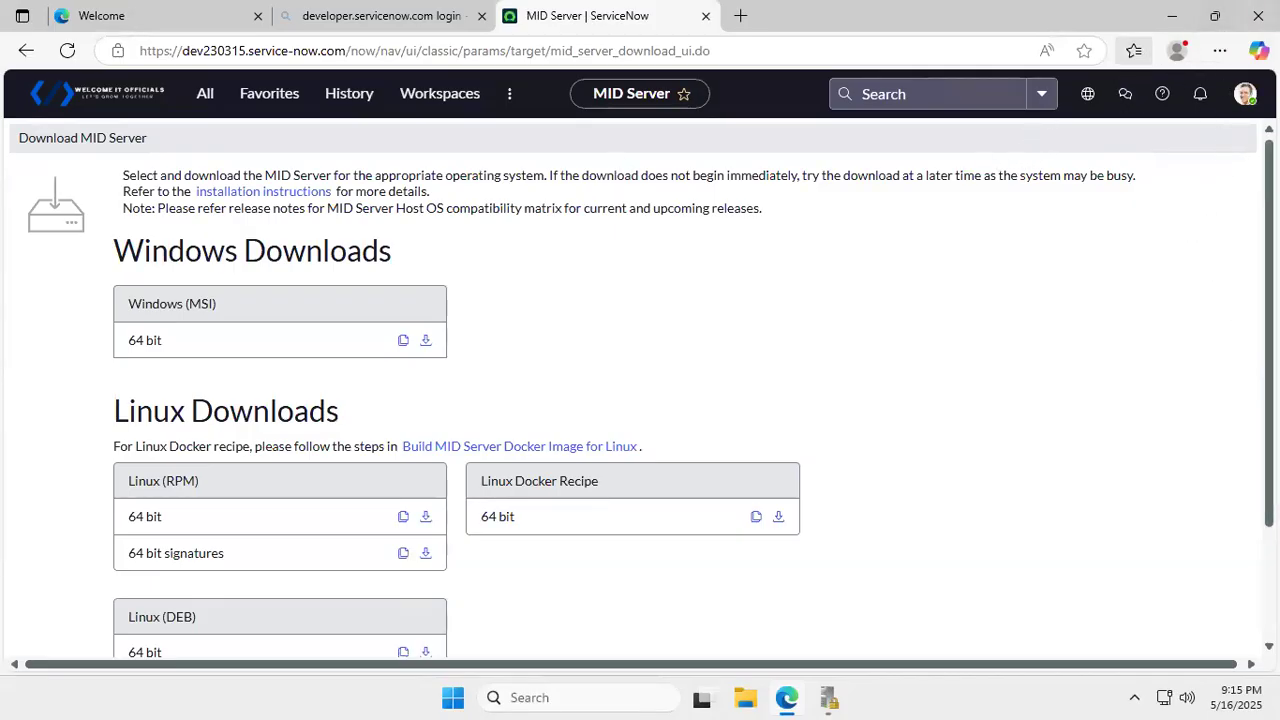
- Relaunch the downloaded MID Server Windows installer from the Downloads folder via Edge's downloads list
{"action": "key", "text": "alt+f"}
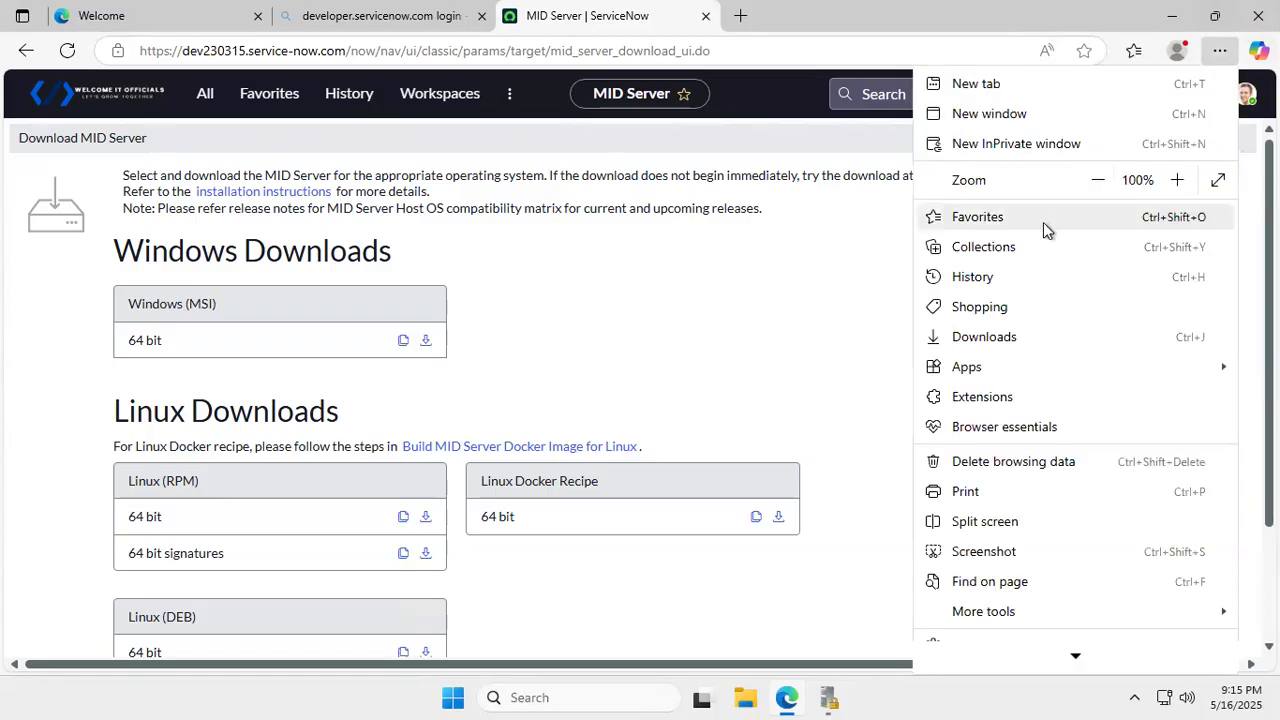
{"action": "left_click", "coordinate": [990, 338]}
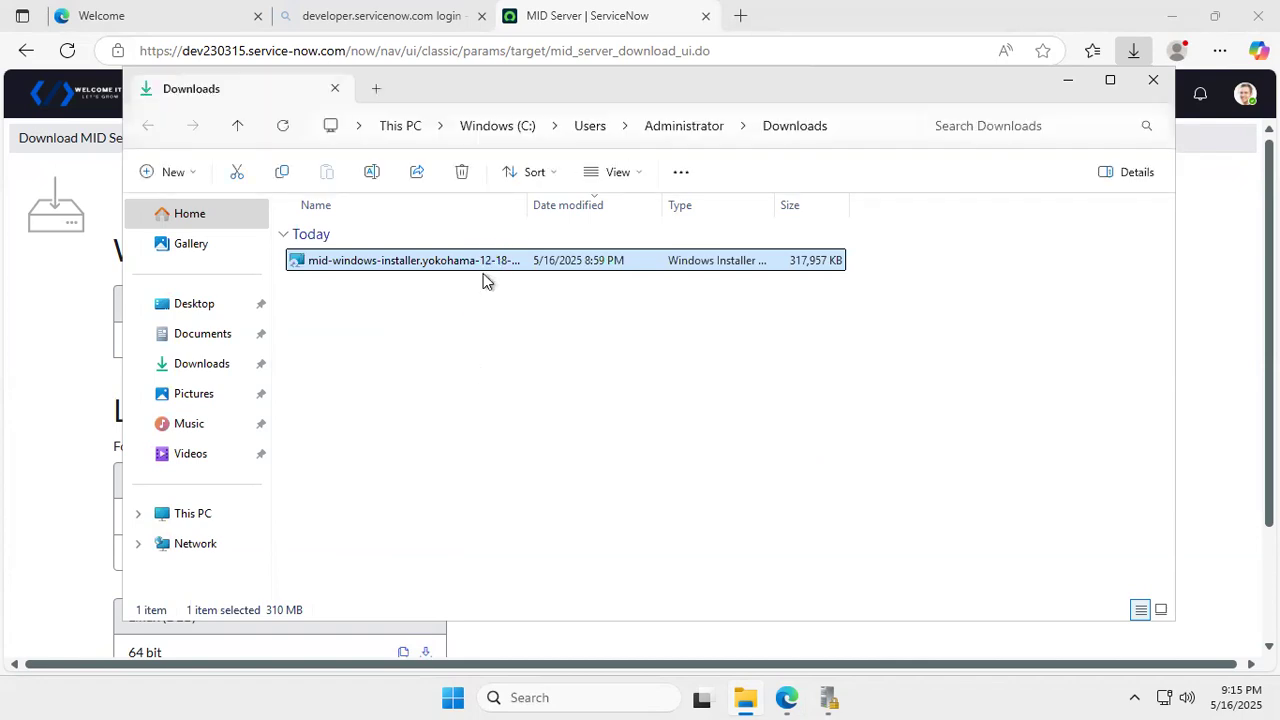
{"action": "double_click", "coordinate": [489, 264]}
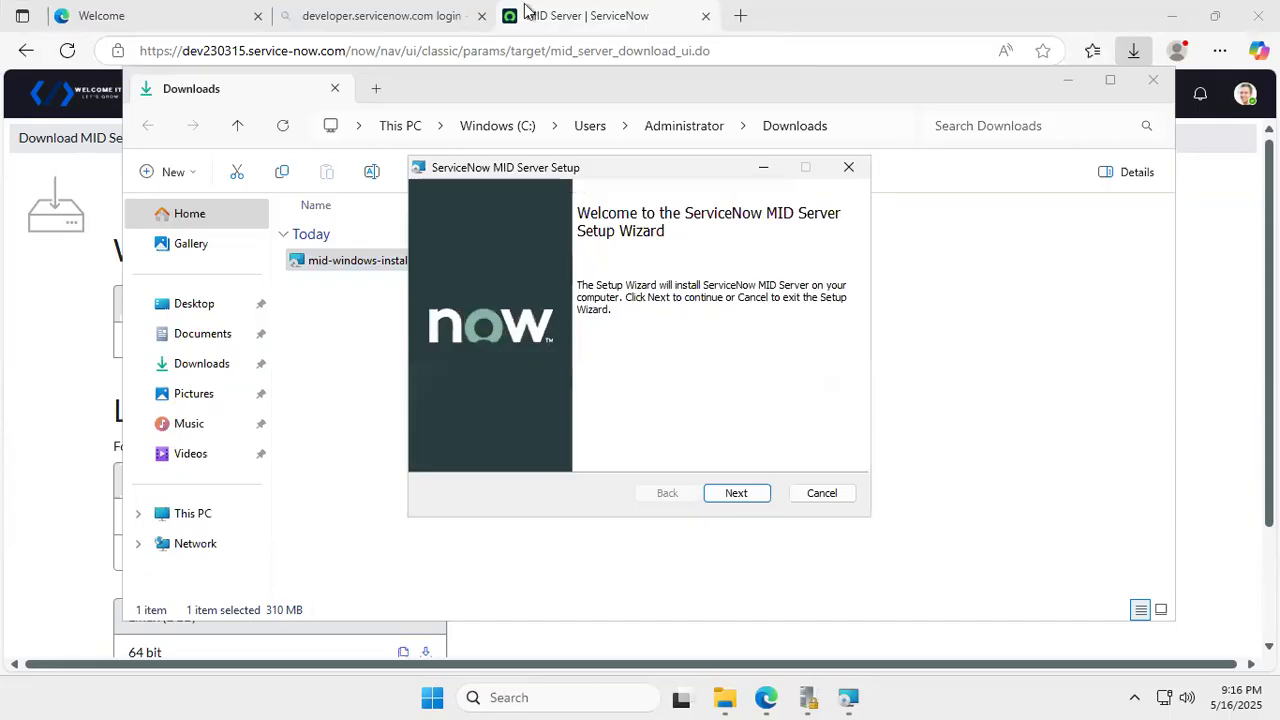
- Accept the licence agreement and advance to the connection settings page
{"action": "left_click", "coordinate": [755, 497]}
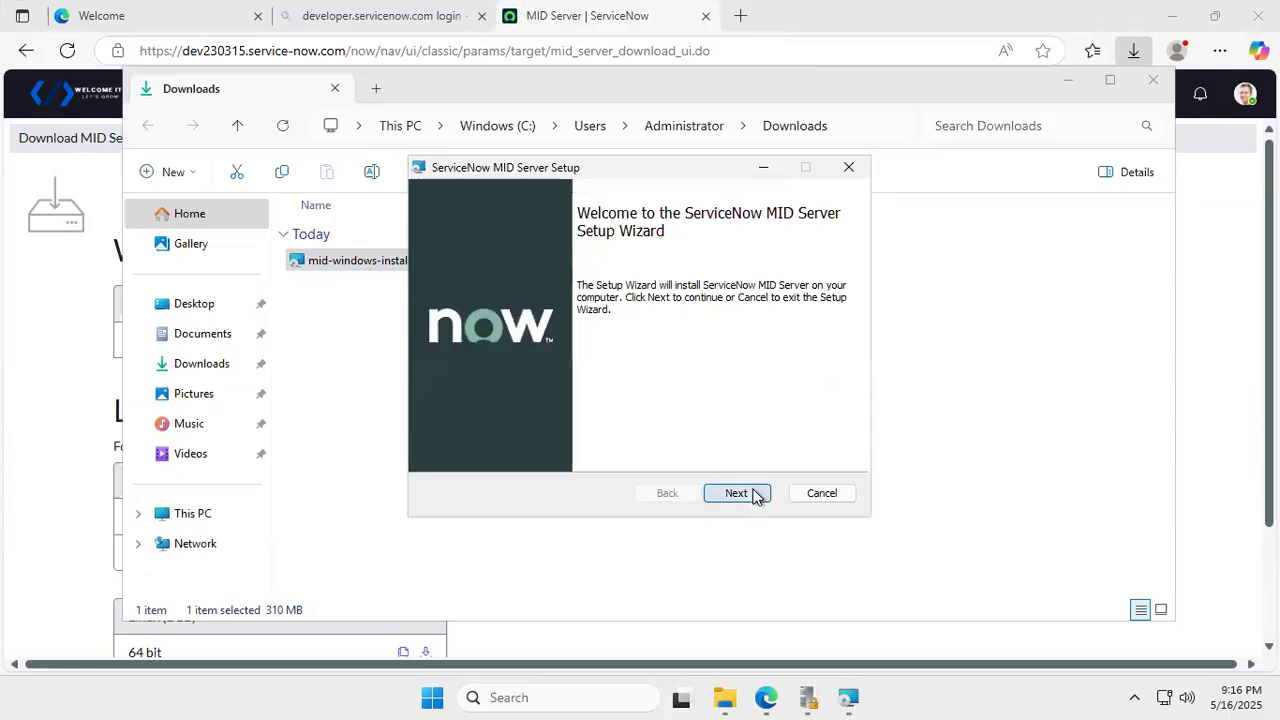
{"action": "left_click", "coordinate": [466, 448]}
{"action": "left_click", "coordinate": [762, 495]}
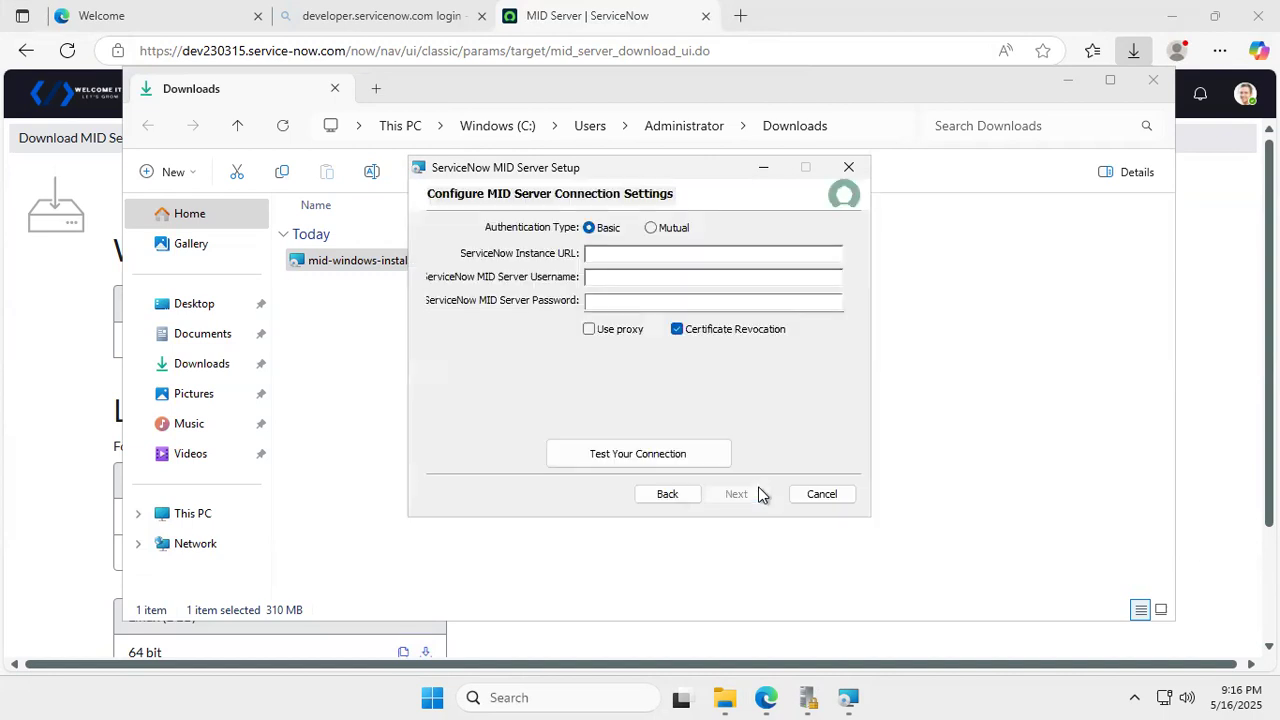
- Copy the instance address from Edge's address bar into the ServiceNow Instance URL field
{"action": "left_click", "coordinate": [627, 258]}
{"action": "left_click", "coordinate": [273, 50]}
{"action": "left_click_drag", "start_coordinate": [350, 50], "coordinate": [8, 53]}
{"action": "key", "text": "ctrl+c"}
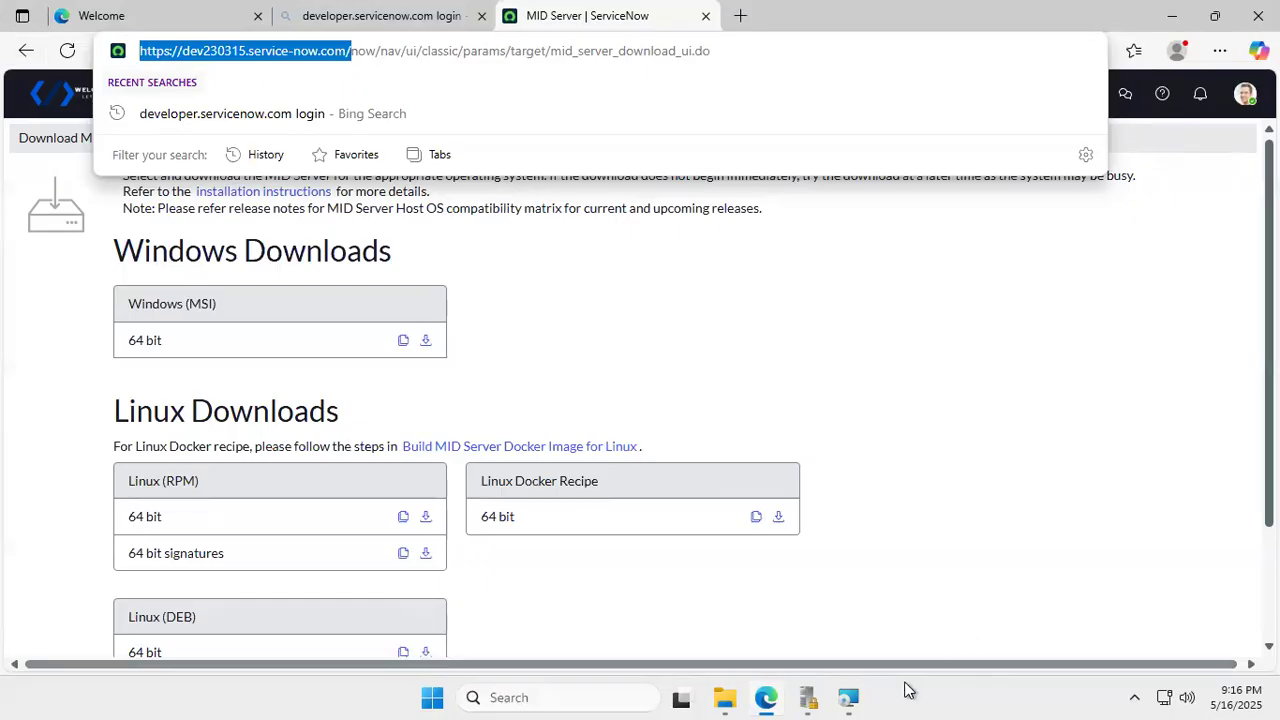
{"action": "left_click", "coordinate": [849, 697]}
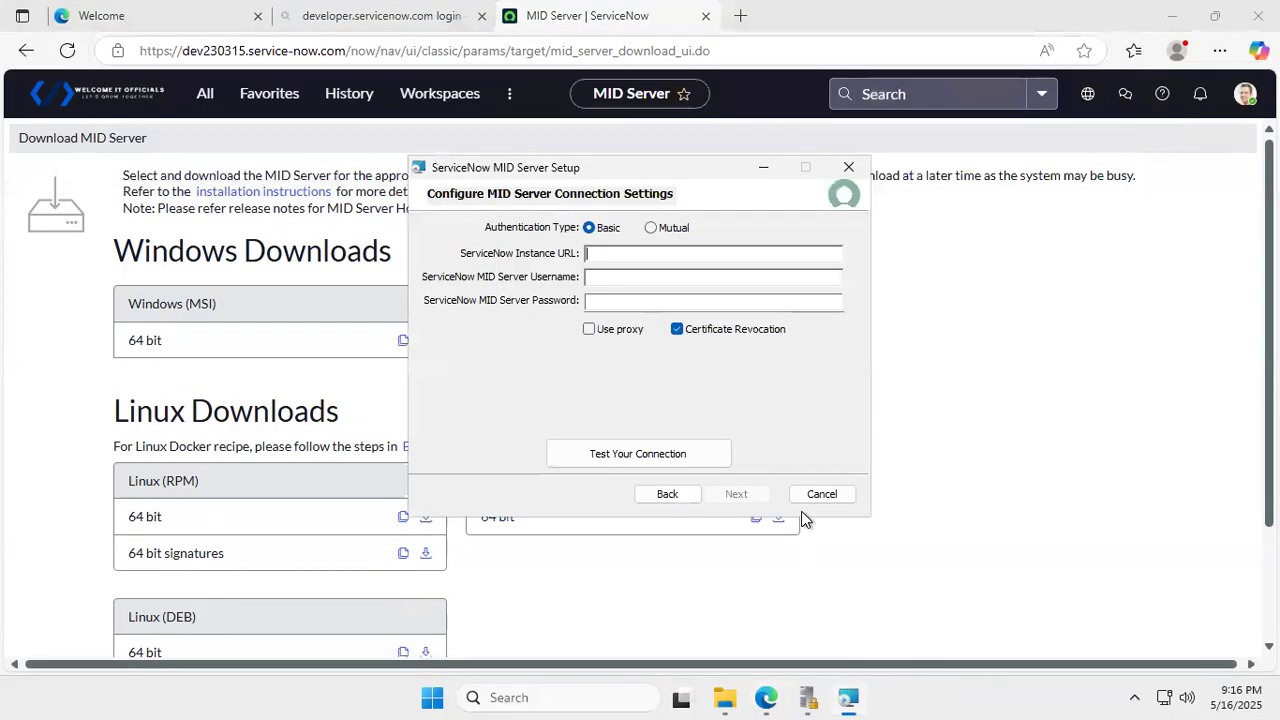
{"action": "key", "text": "ctrl+v"}
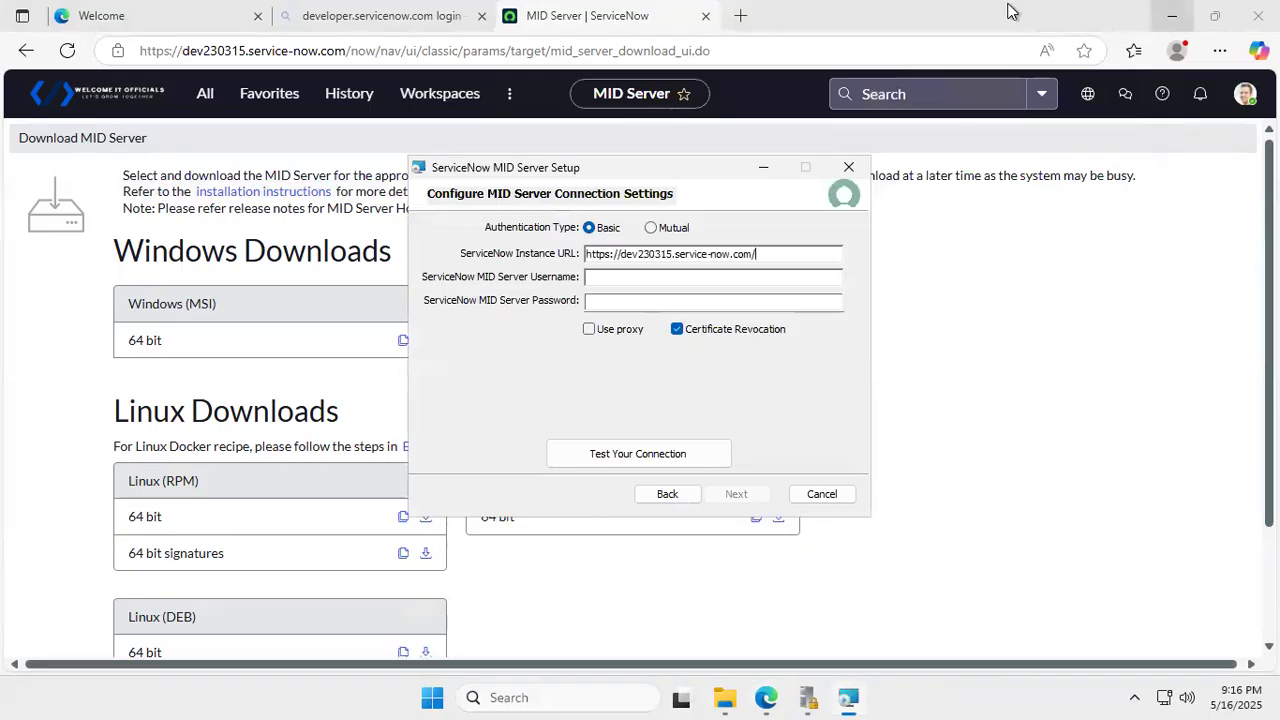
{"action": "mouse_move", "coordinate": [1085, 8]}
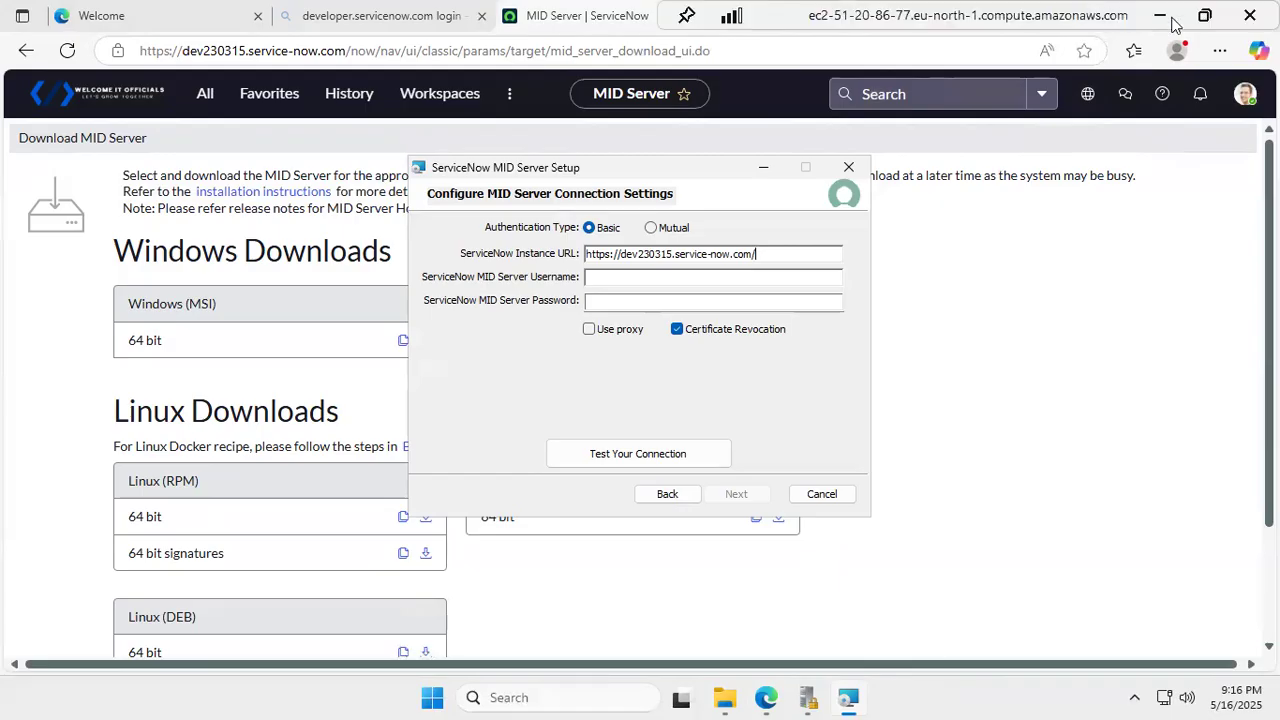
{"action": "left_click", "coordinate": [1212, 15]}
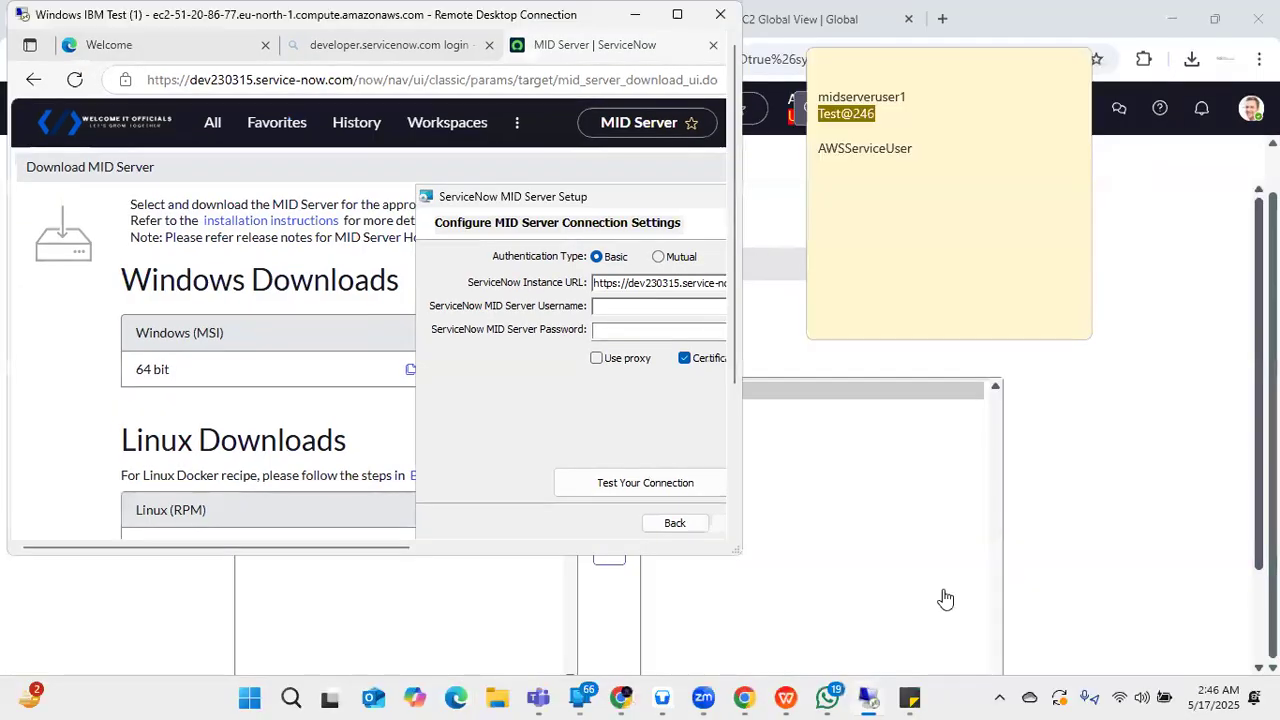
- Paste the username midserveruser1 from the sticky note into the MID Server Username field
{"action": "left_click", "coordinate": [907, 97]}
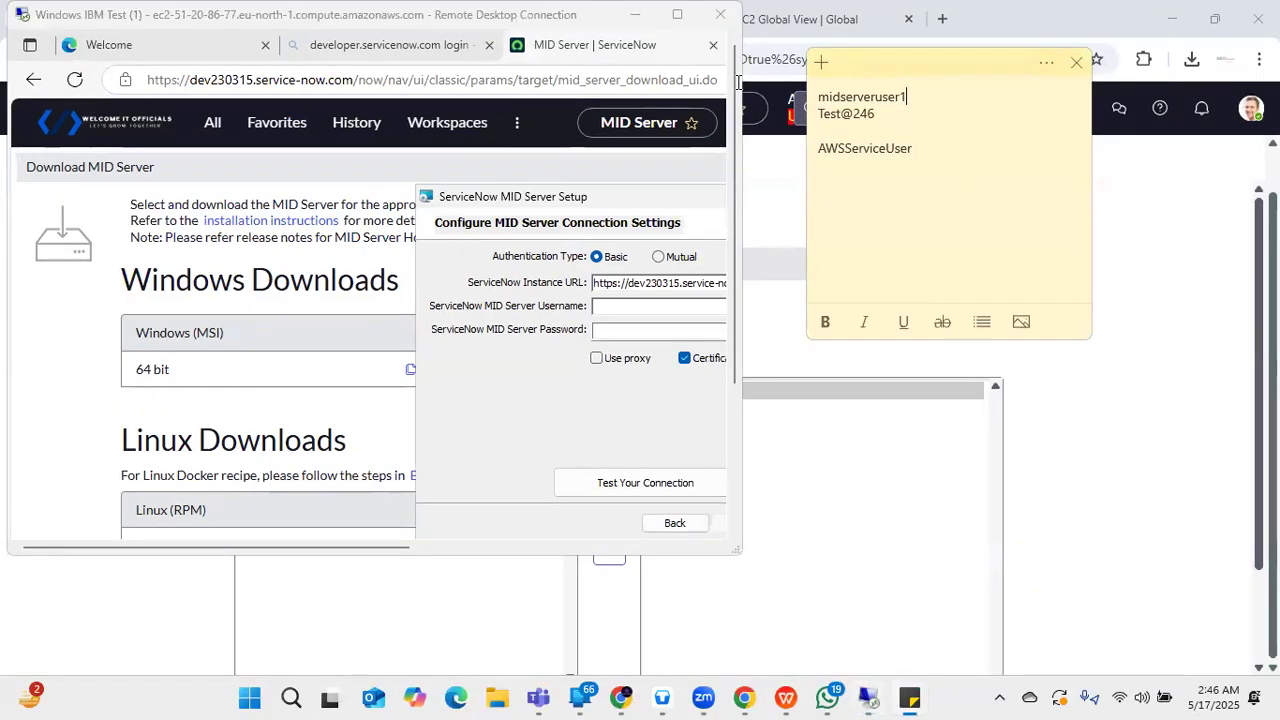
{"action": "left_click_drag", "start_coordinate": [818, 96], "coordinate": [906, 97]}
{"action": "key", "text": "ctrl+c"}
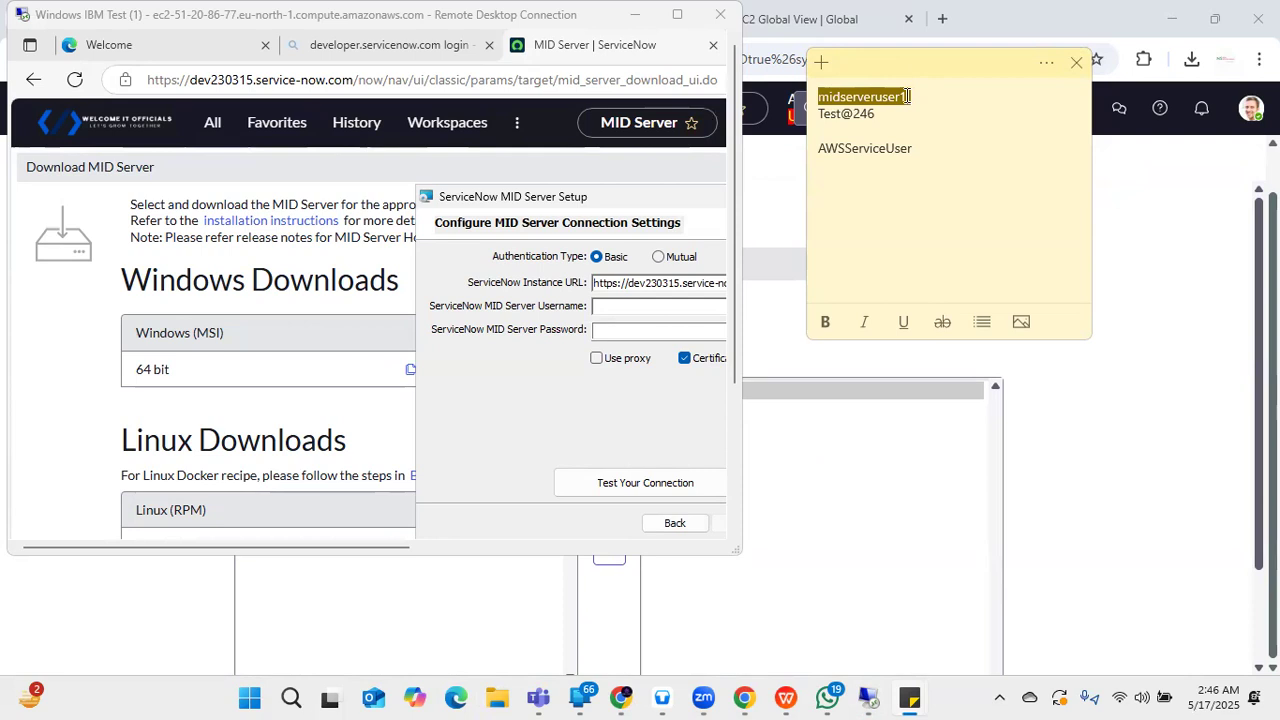
{"action": "left_click", "coordinate": [697, 304]}
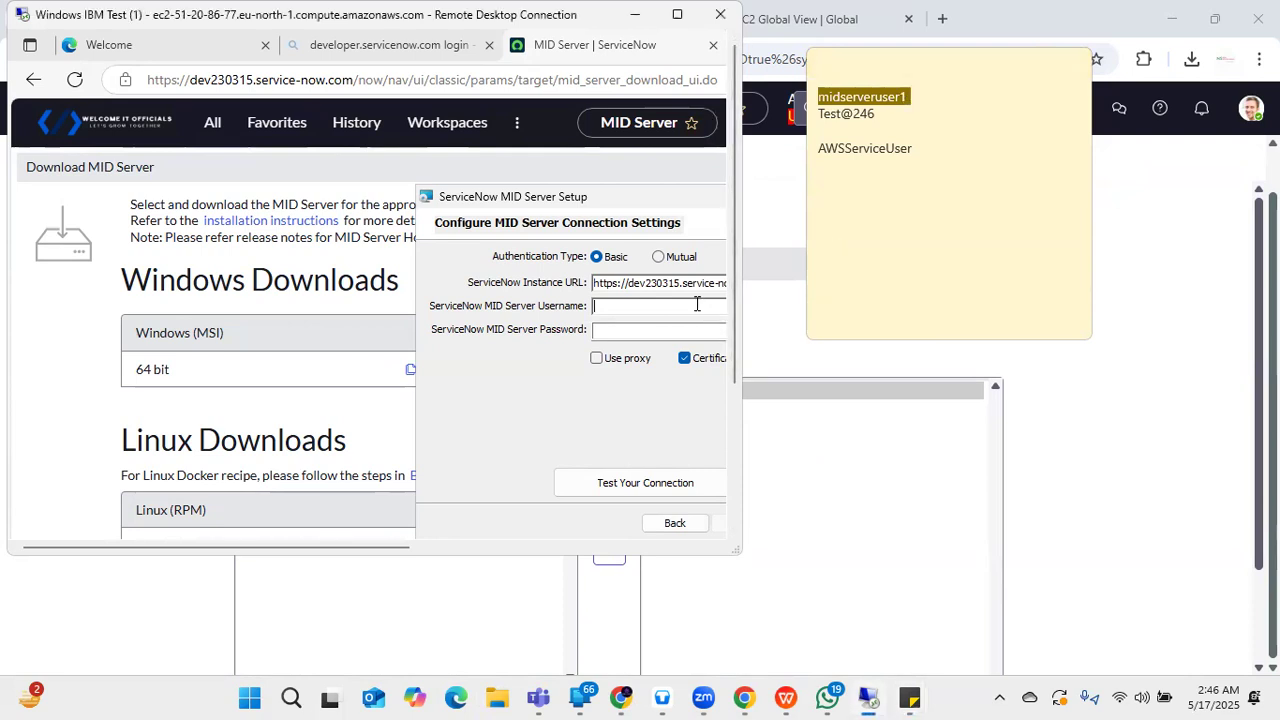
{"action": "key", "text": "ctrl+v"}
{"action": "left_click", "coordinate": [677, 15]}
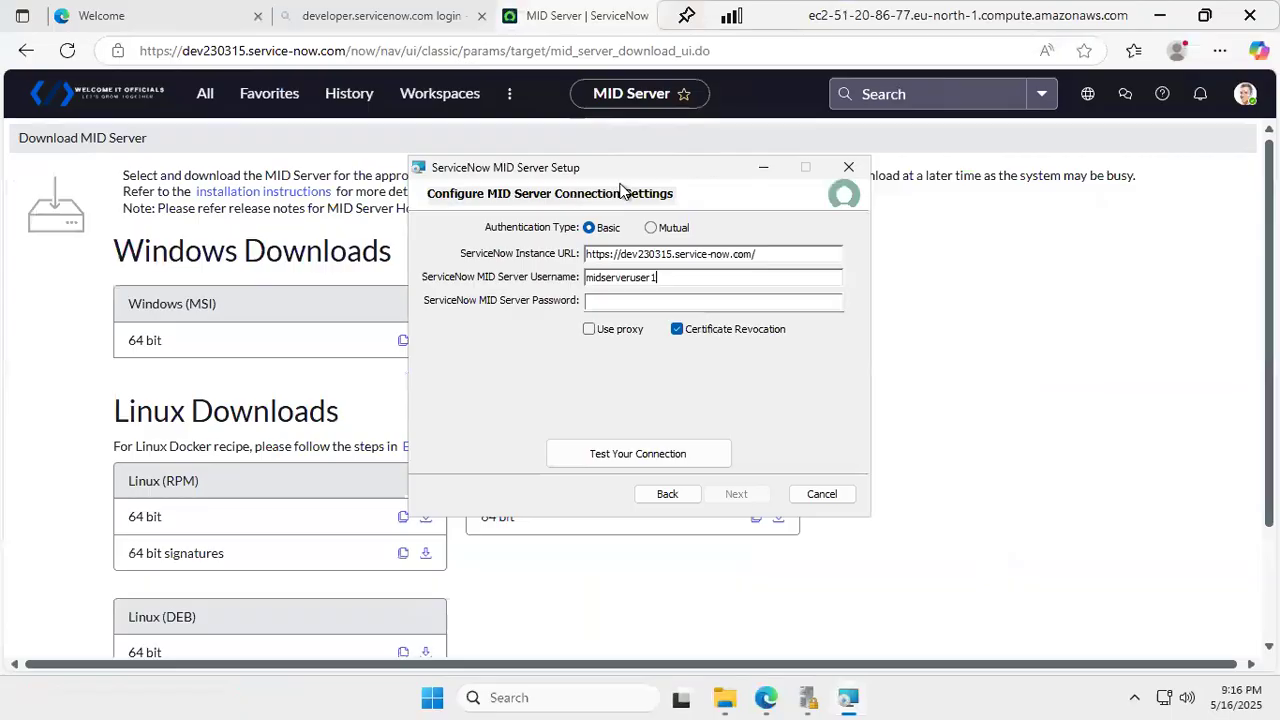
- Enter the MID user's password, pass the connection test, and continue to service settings
{"action": "left_click", "coordinate": [661, 300]}
{"action": "type", "text": "••••••••"}
{"action": "left_click", "coordinate": [661, 452]}
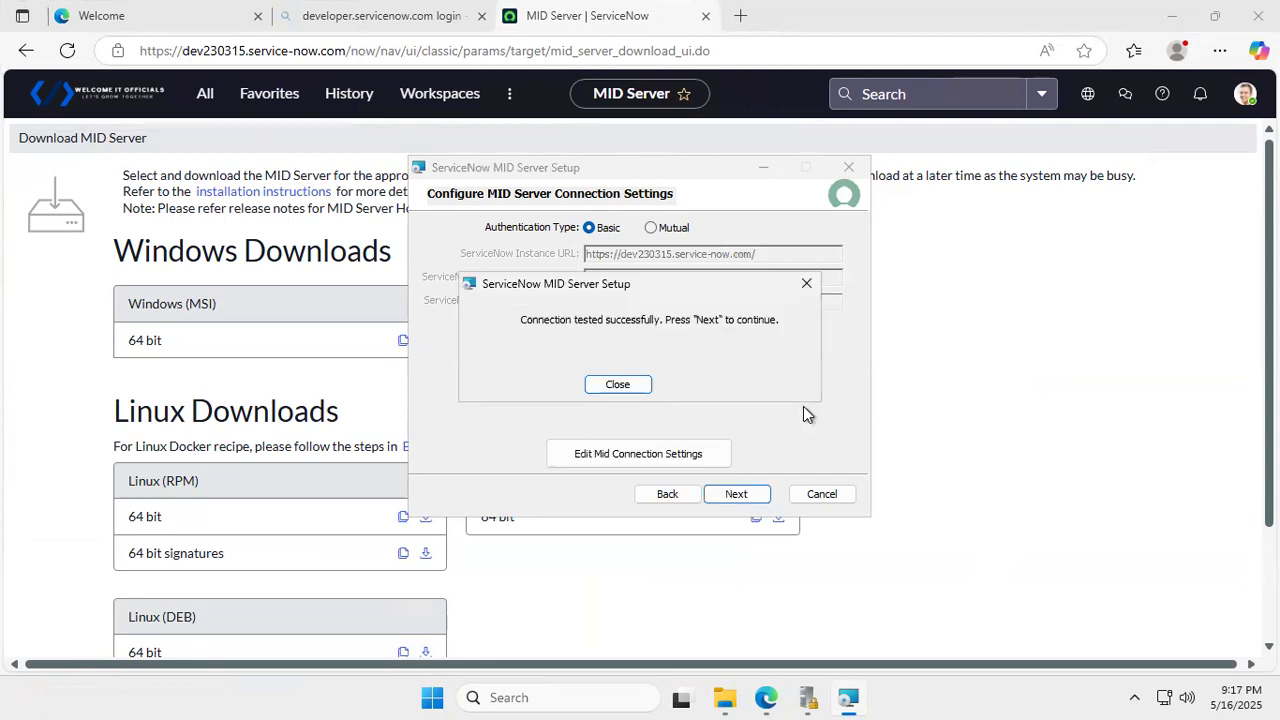
{"action": "left_click", "coordinate": [627, 387]}
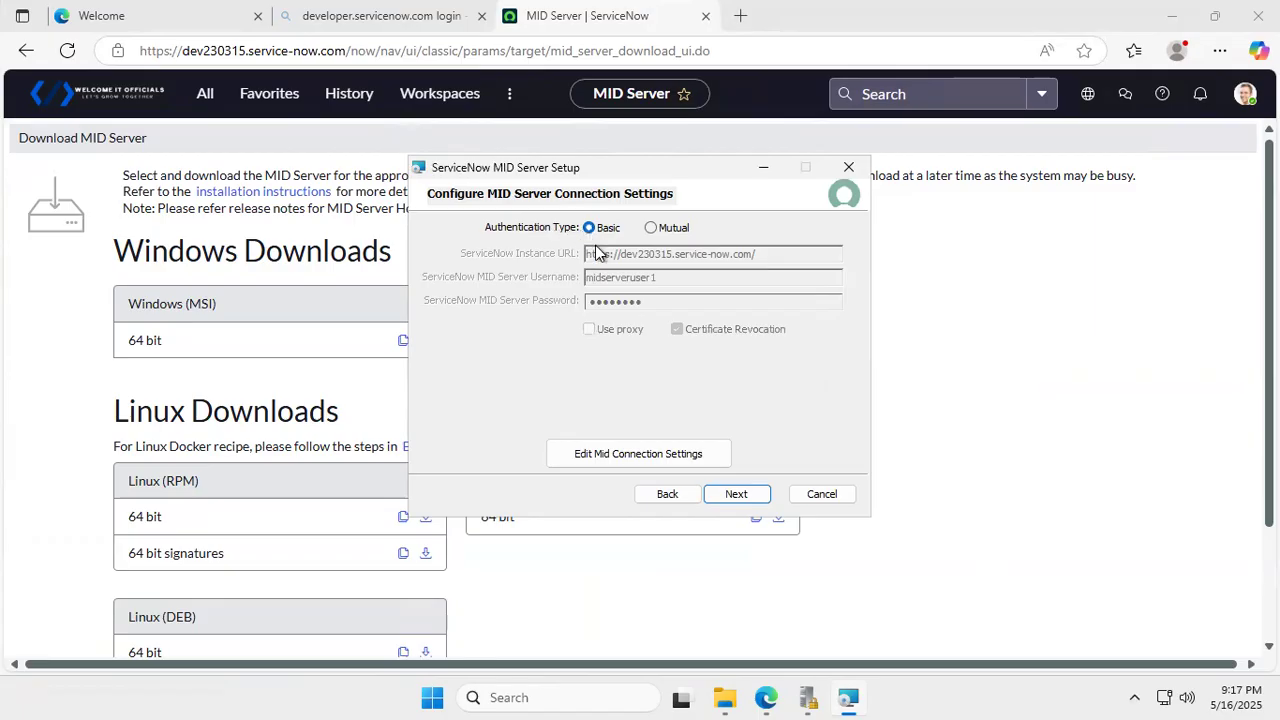
{"action": "left_click", "coordinate": [743, 494]}
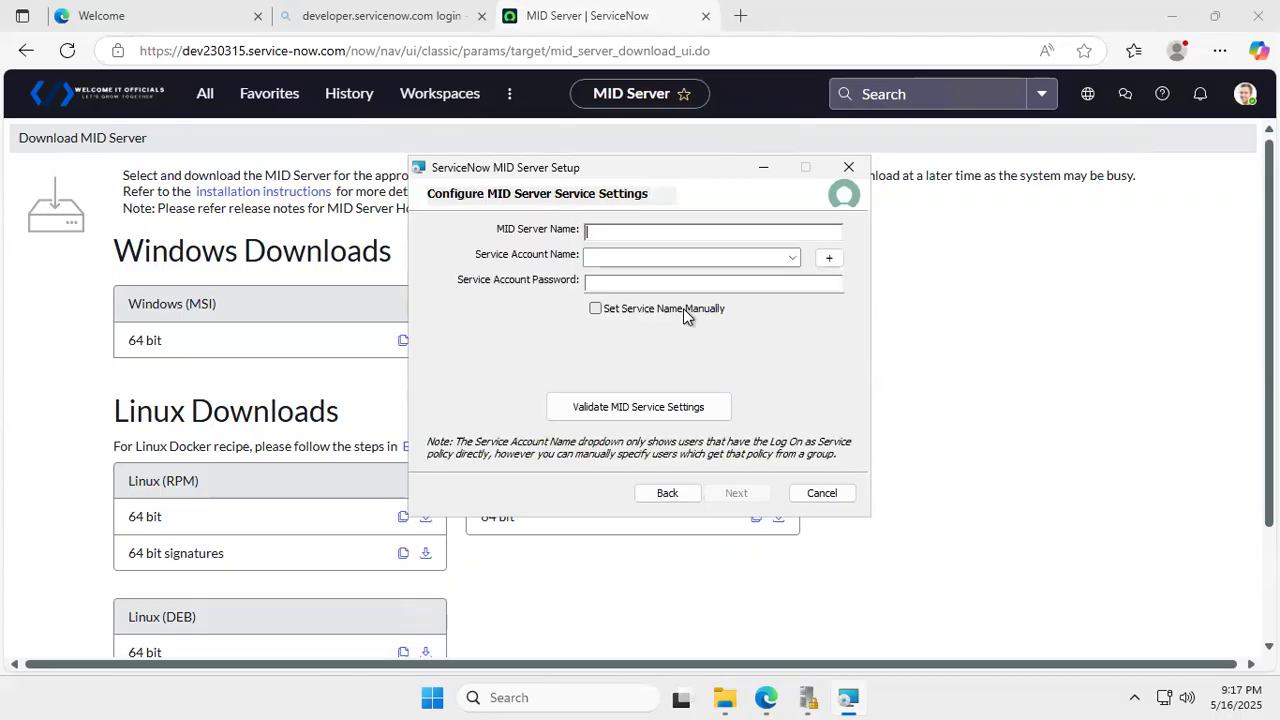
- Run the AwsMidServer service as Serviceuser2 with its password and validate the settings
{"action": "type", "text": "AwsMidServer"}
{"action": "left_click", "coordinate": [710, 260]}
{"action": "left_click", "coordinate": [793, 257]}
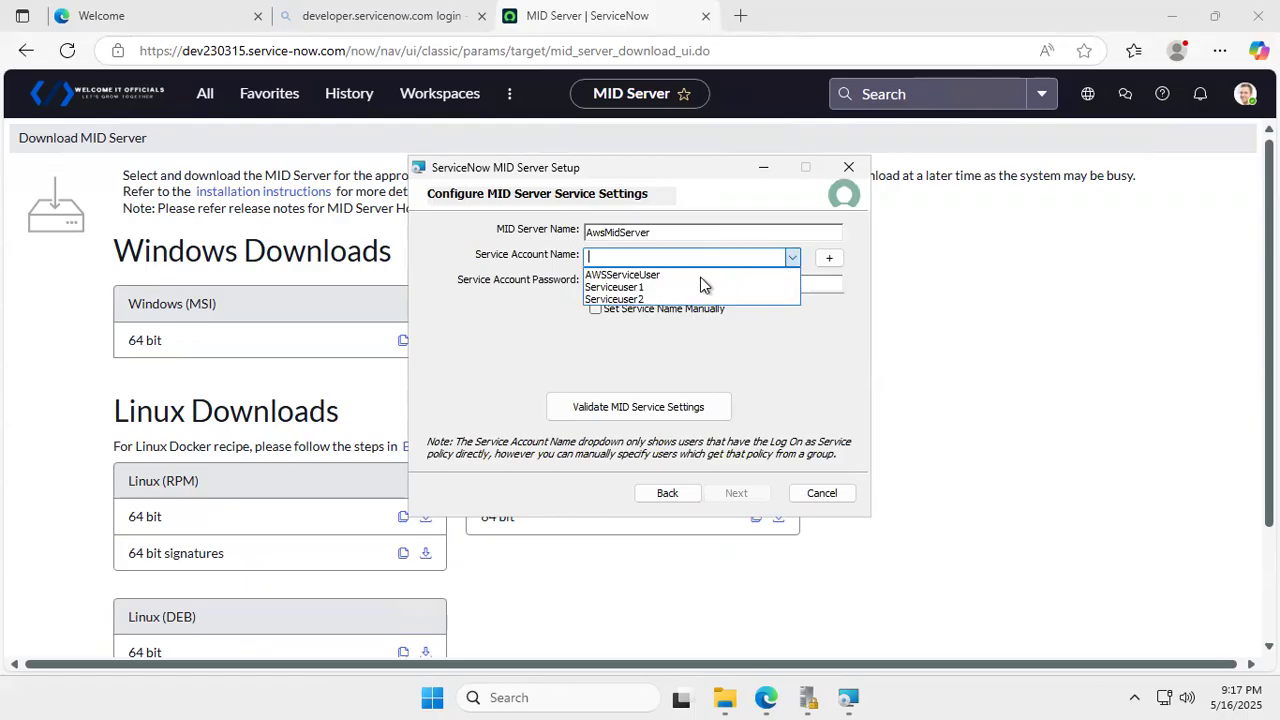
{"action": "left_click", "coordinate": [636, 300]}
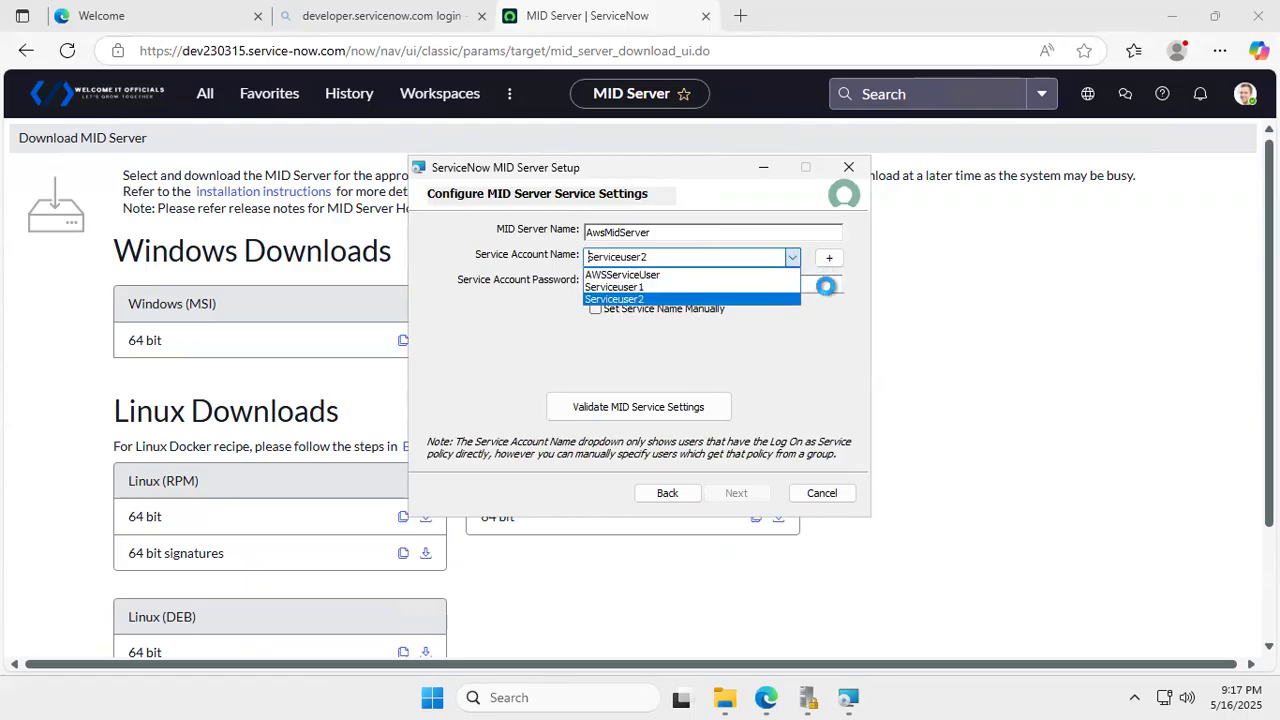
{"action": "left_click", "coordinate": [668, 298]}
{"action": "left_click", "coordinate": [690, 282]}
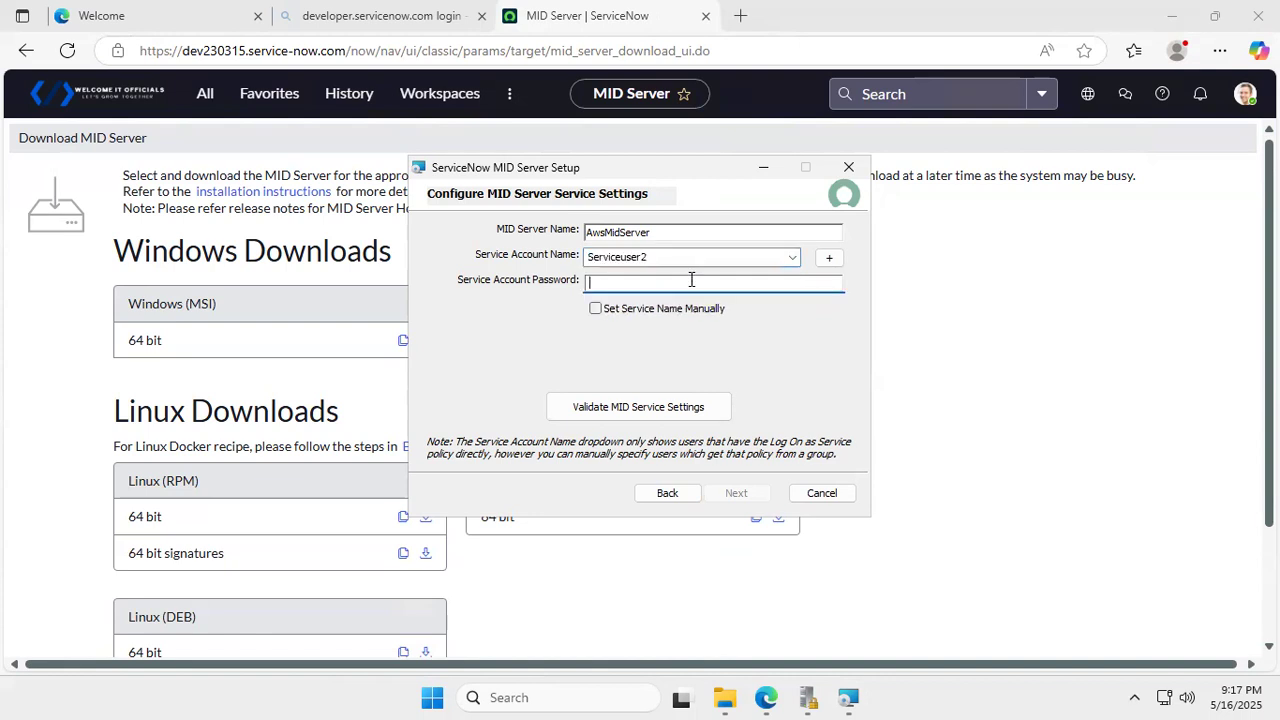
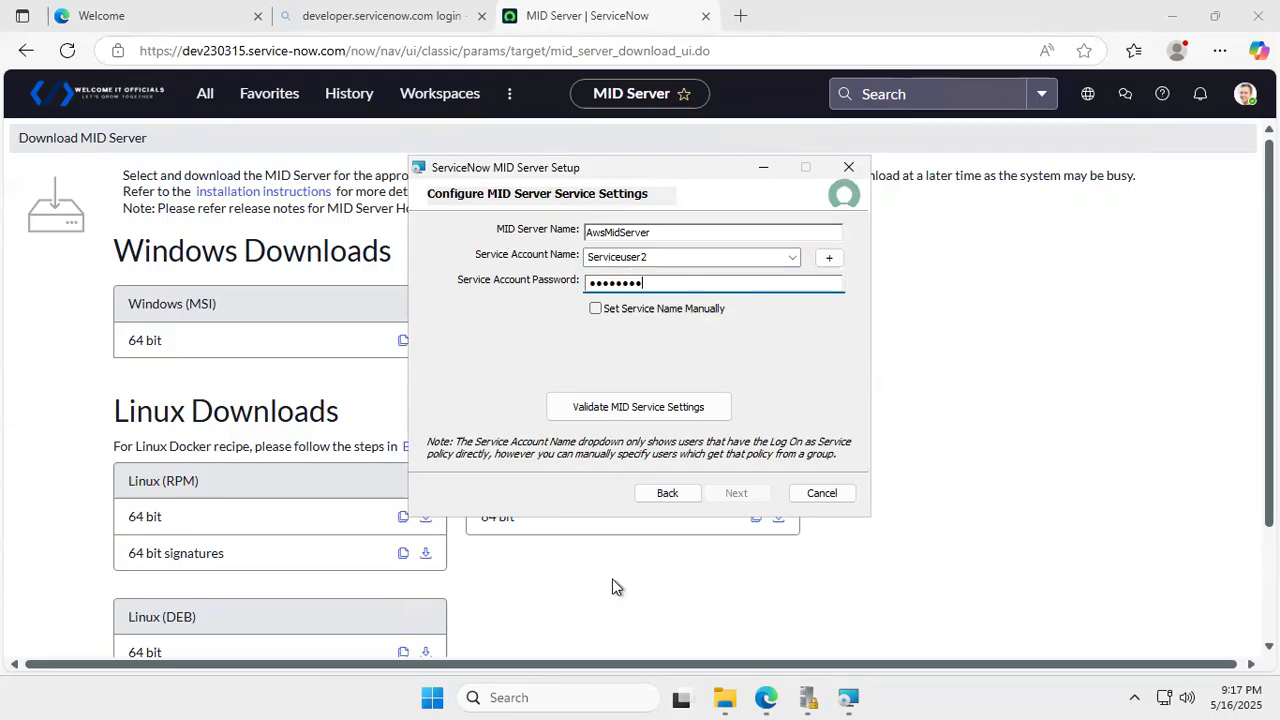
{"action": "left_click", "coordinate": [667, 407]}
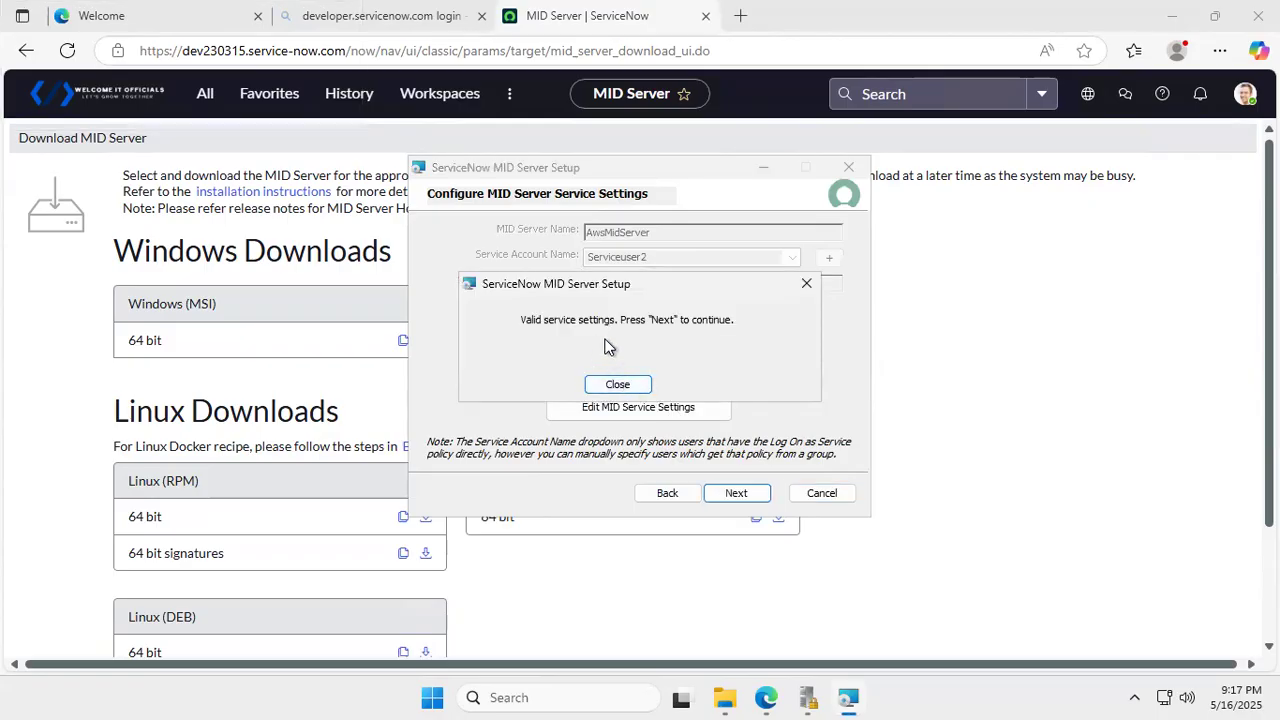
{"action": "left_click", "coordinate": [622, 385]}
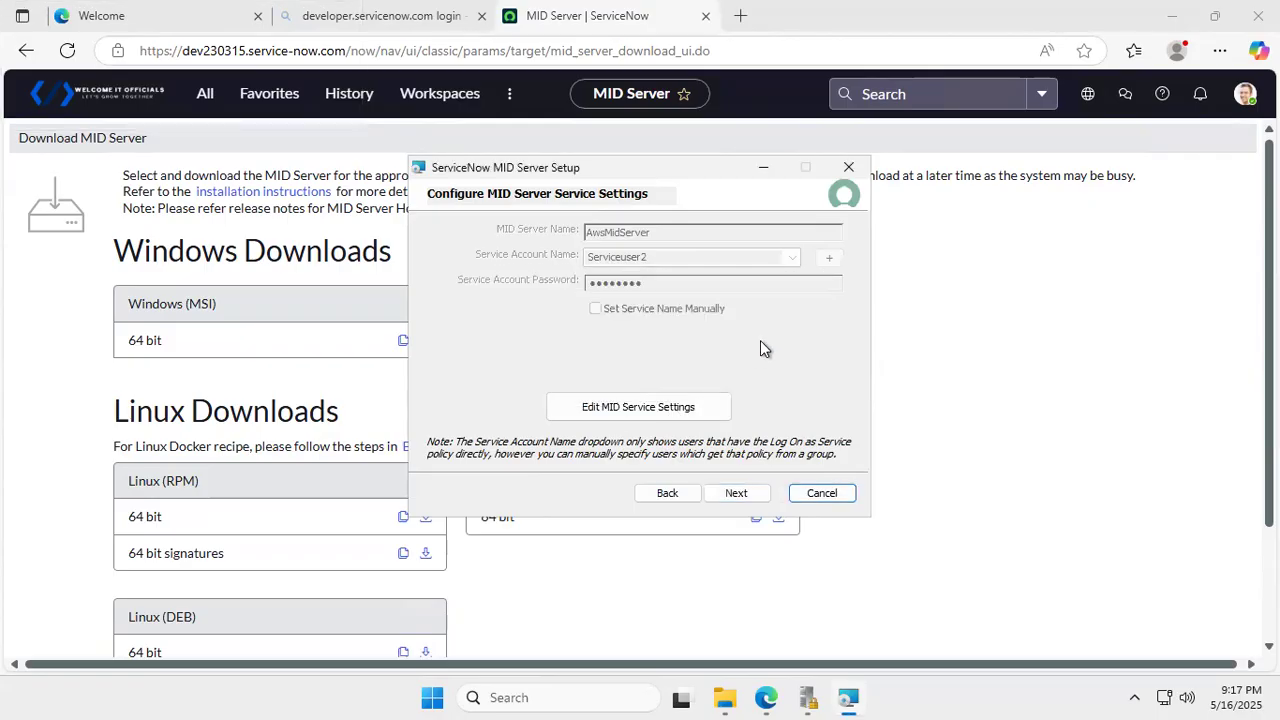
{"action": "left_click", "coordinate": [741, 492]}
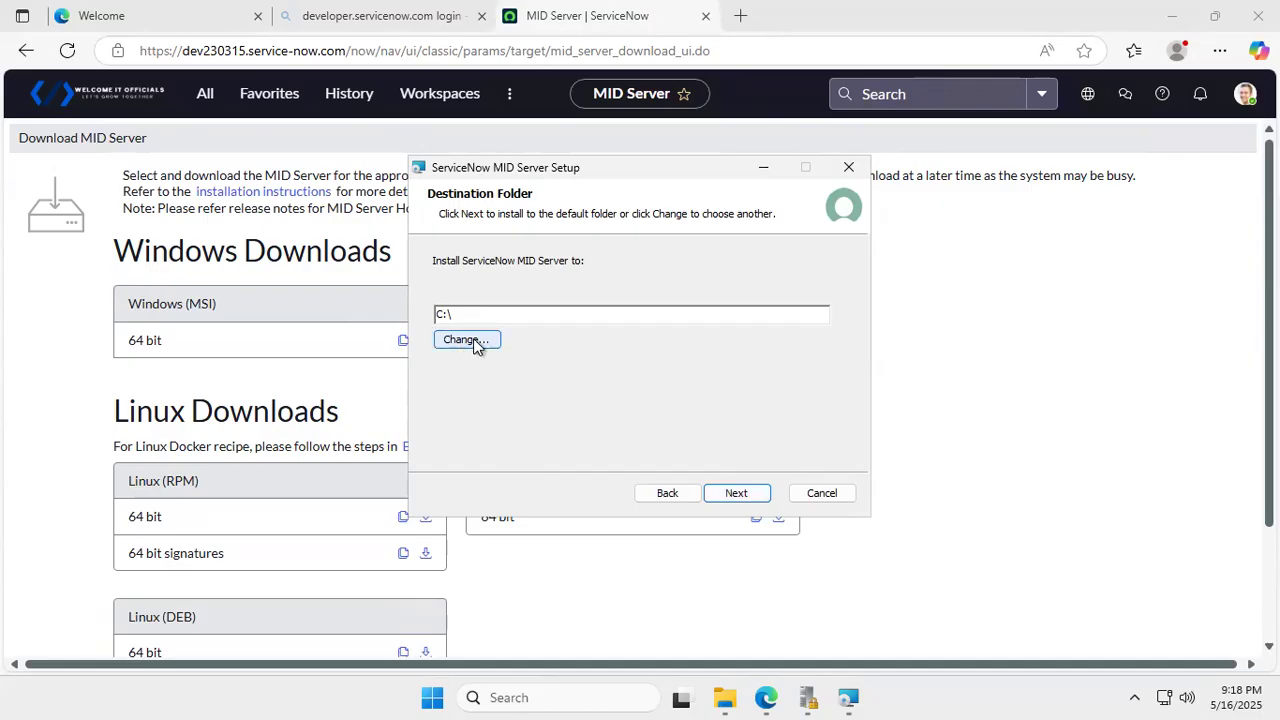
- Create a new C:\Midserver folder as the install destination and continue, triggering the 36 GB warning
{"action": "left_click", "coordinate": [530, 316]}
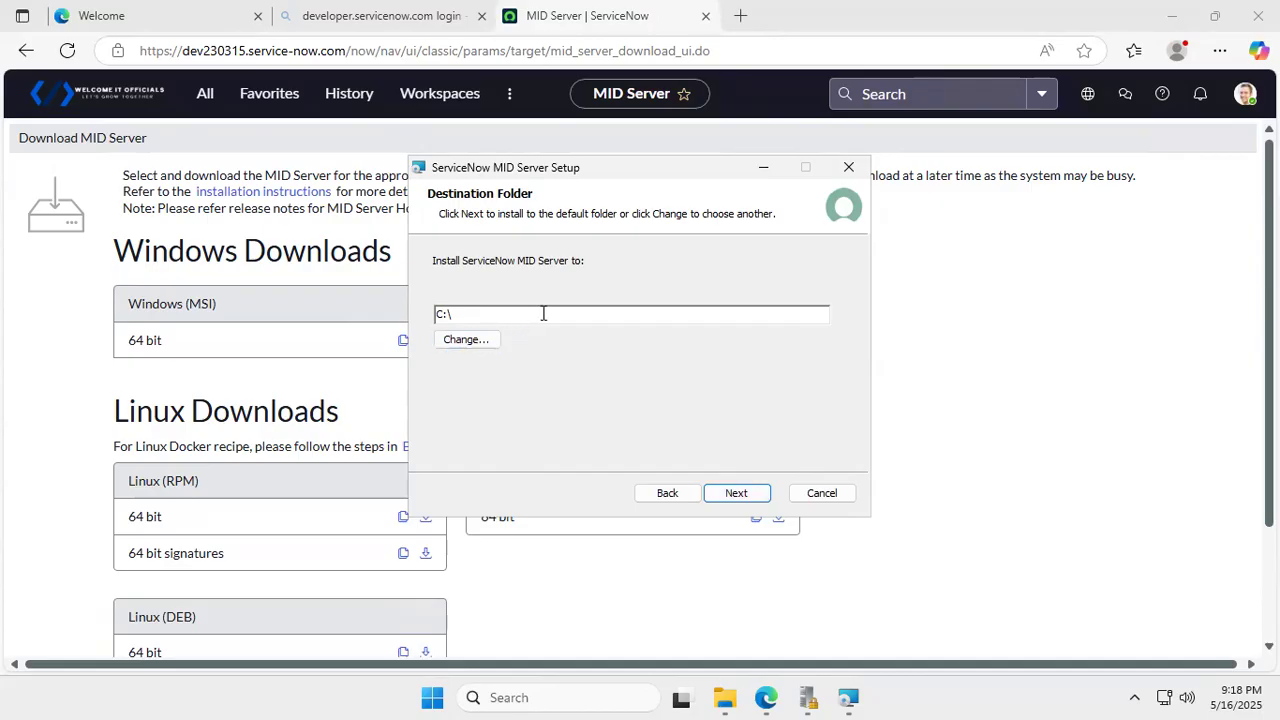
{"action": "left_click", "coordinate": [445, 345]}
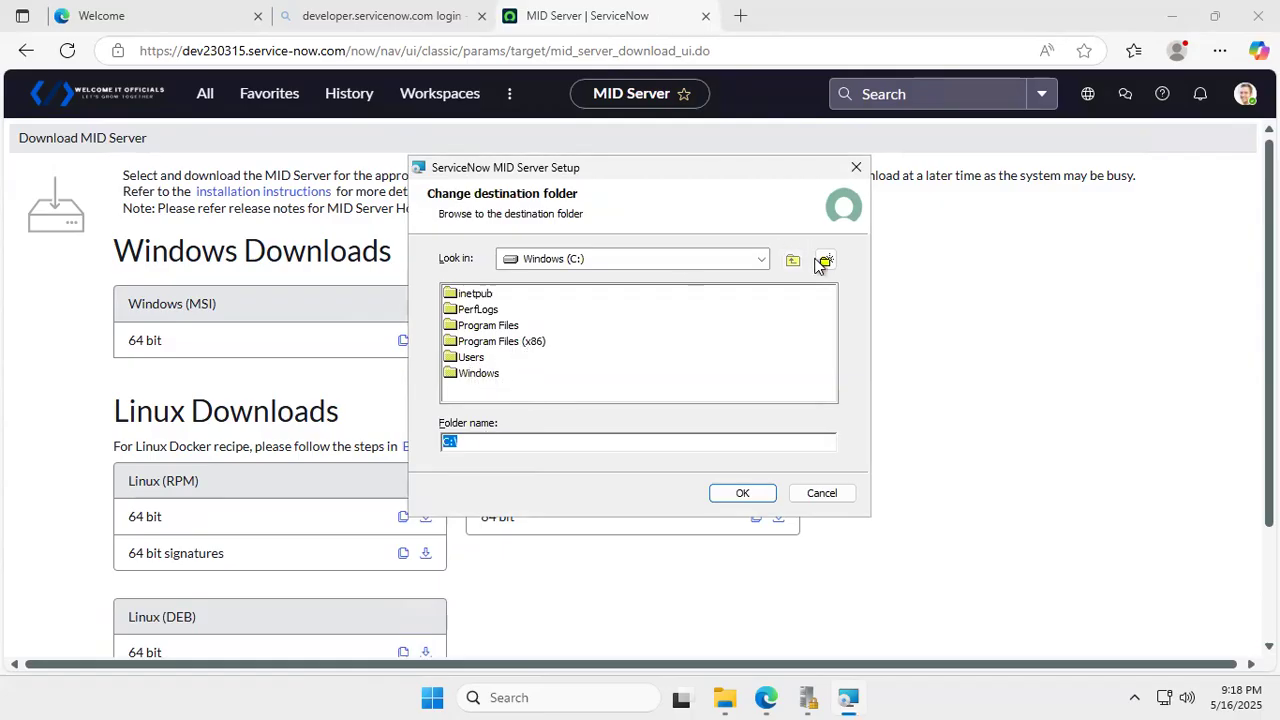
{"action": "left_click", "coordinate": [761, 260]}
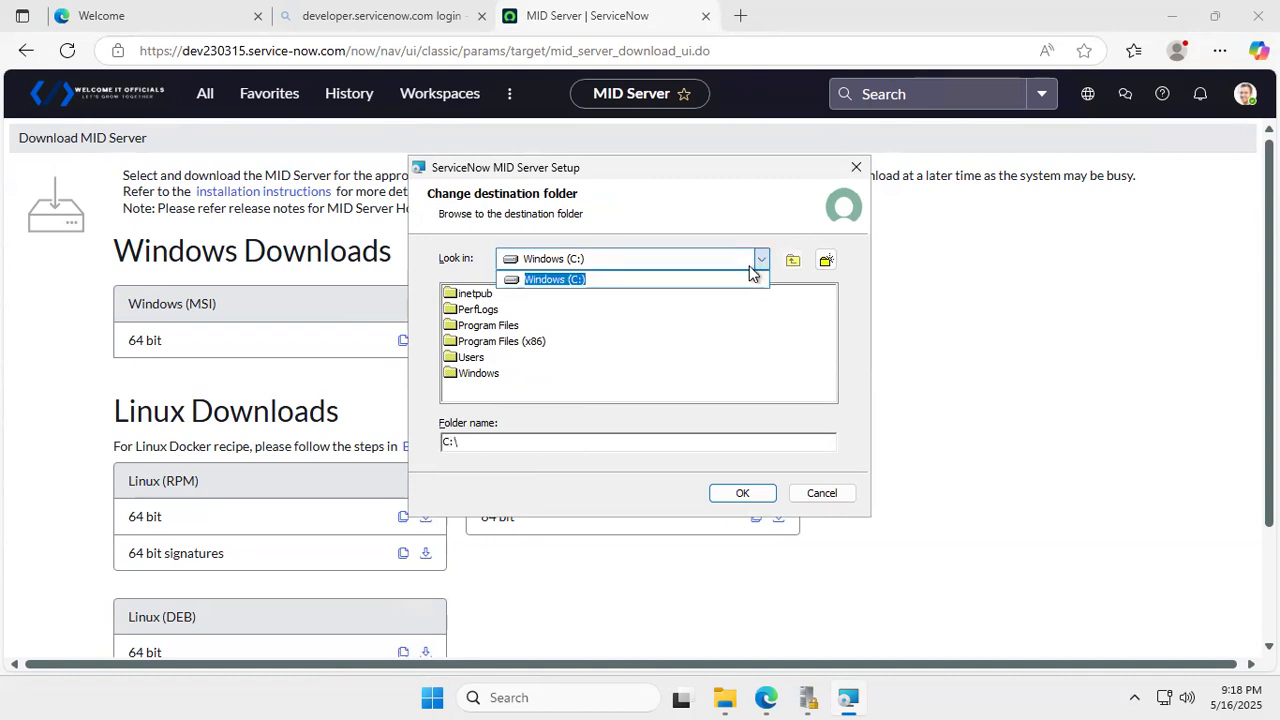
{"action": "left_click", "coordinate": [625, 282]}
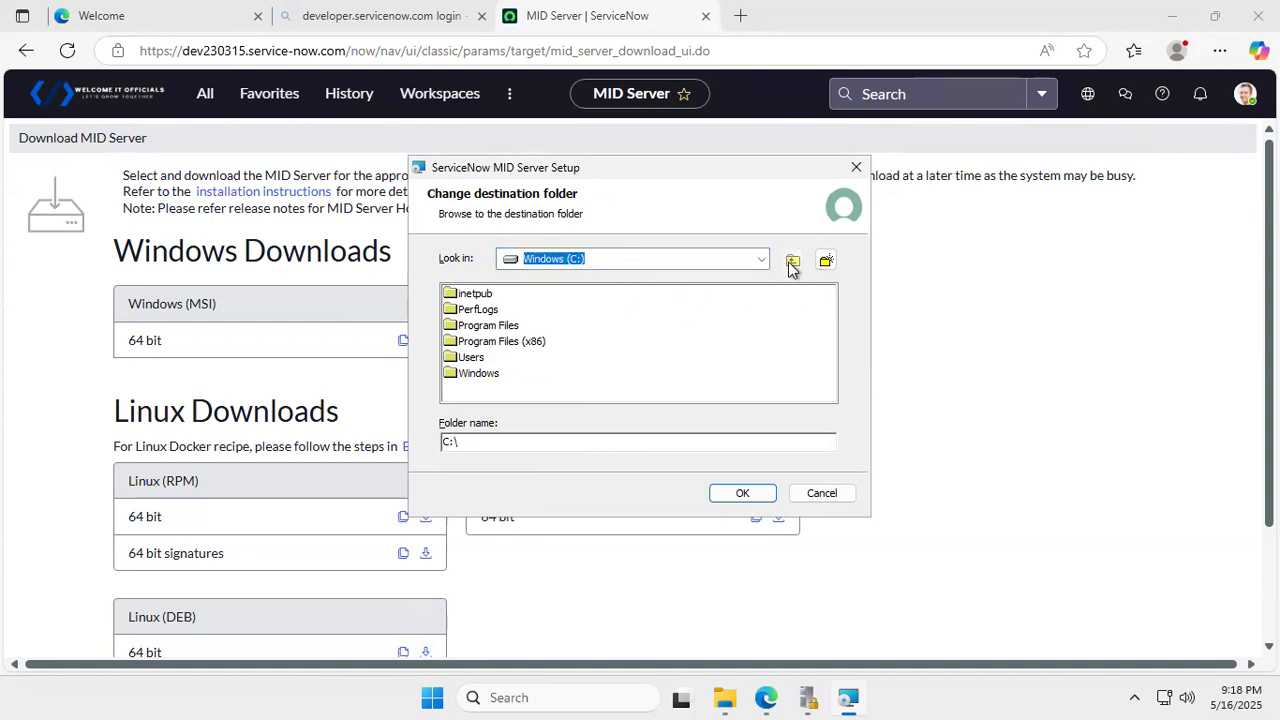
{"action": "left_click", "coordinate": [826, 262]}
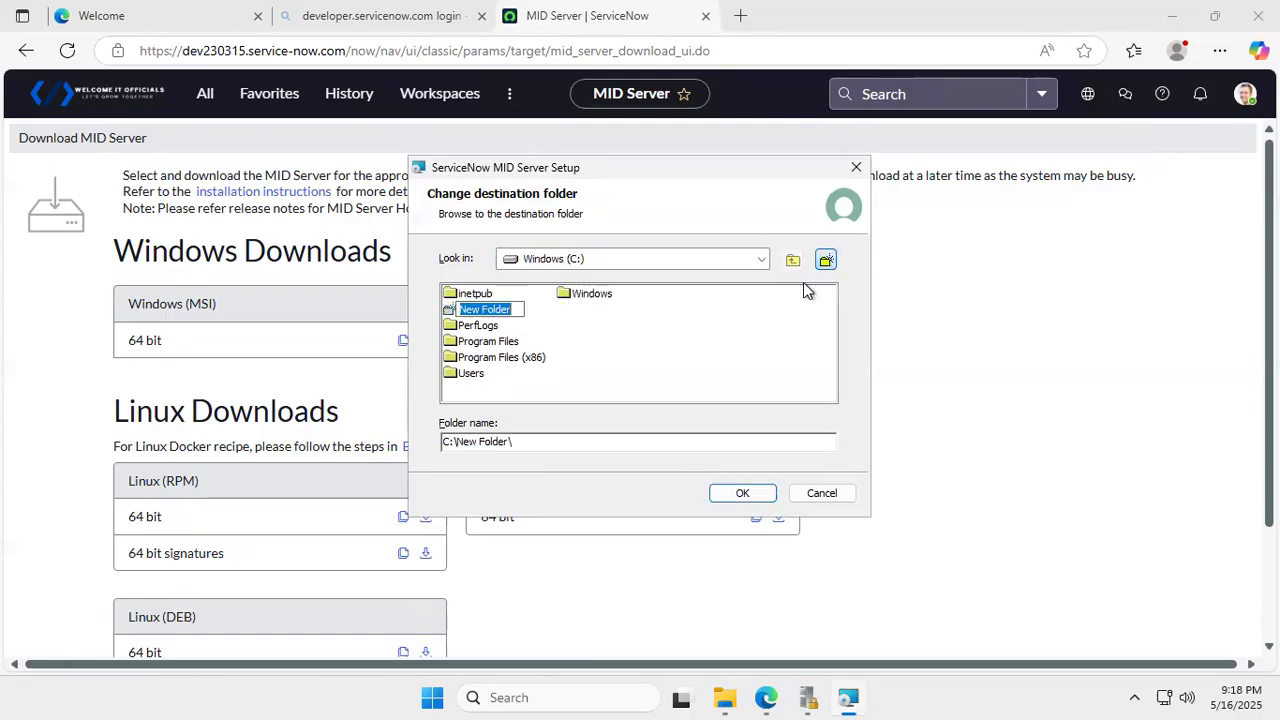
{"action": "key", "text": "BackSpace"}
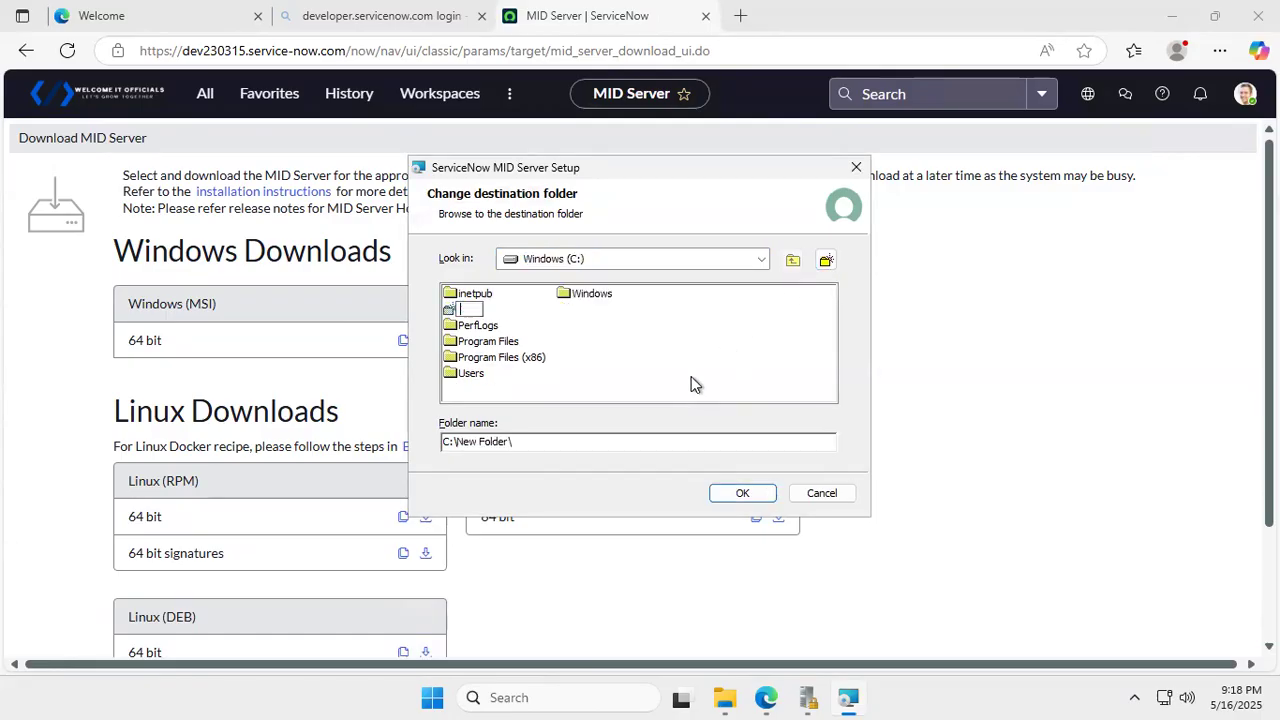
{"action": "type", "text": "Midserver"}
{"action": "left_click", "coordinate": [546, 316]}
{"action": "left_click", "coordinate": [494, 307]}
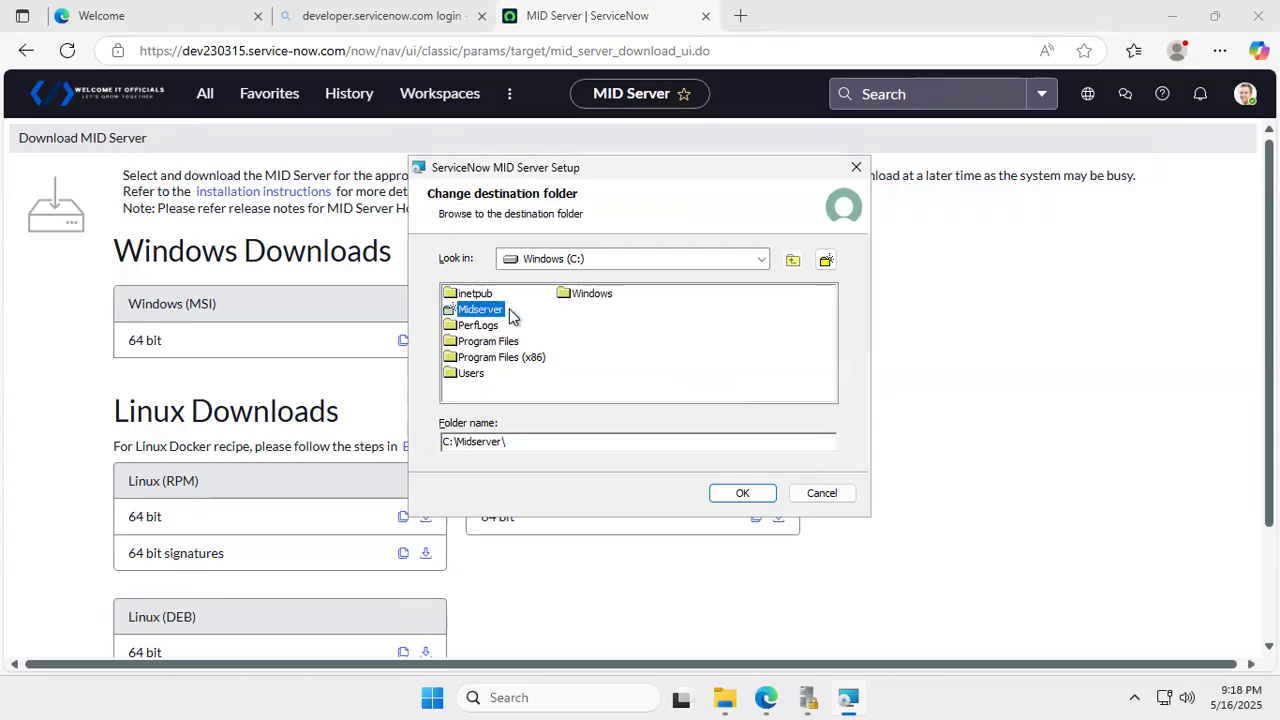
{"action": "left_click", "coordinate": [743, 493]}
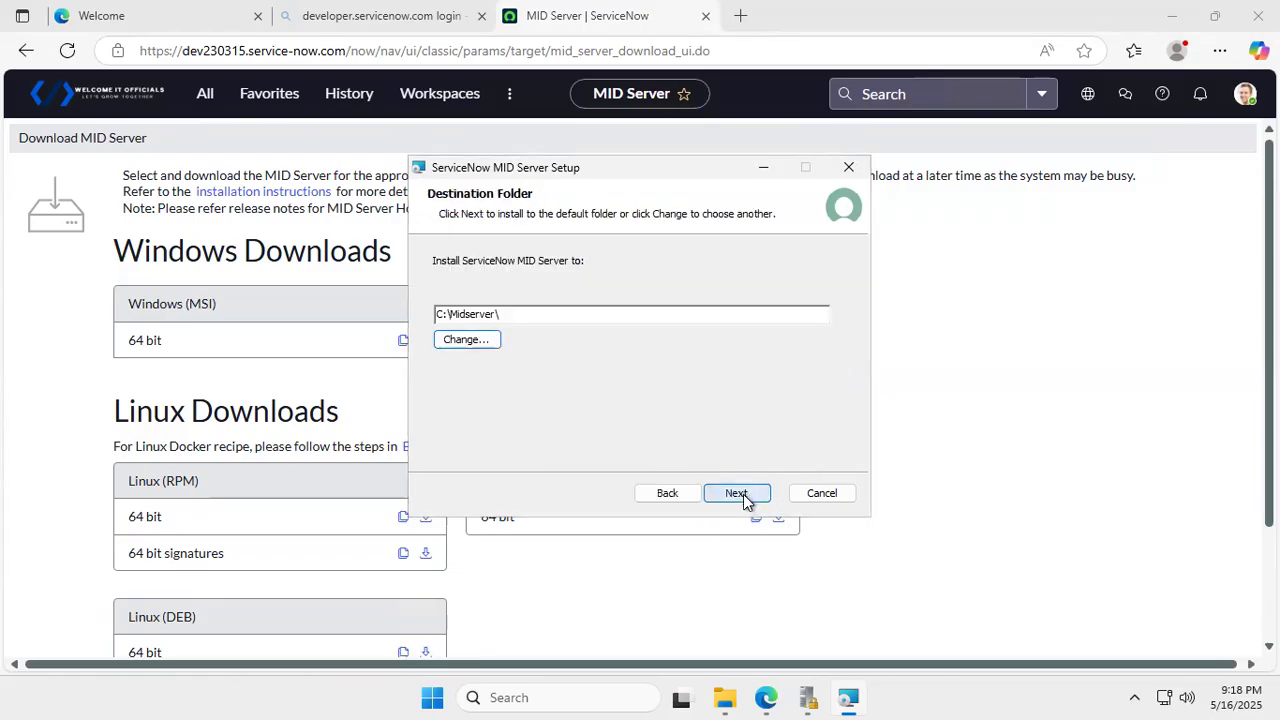
{"action": "left_click", "coordinate": [745, 492]}
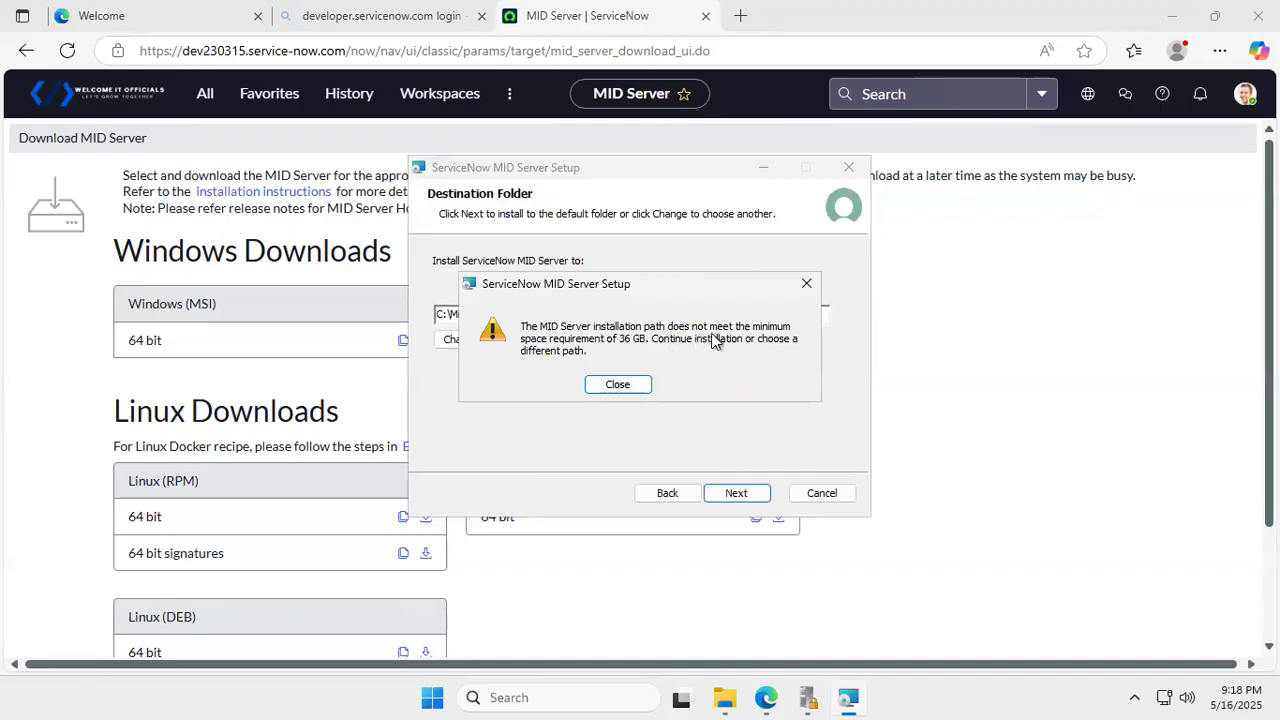
- Dismiss the 36 GB warning and point the destination folder browser back to Windows (C:)
{"action": "left_click", "coordinate": [621, 389]}
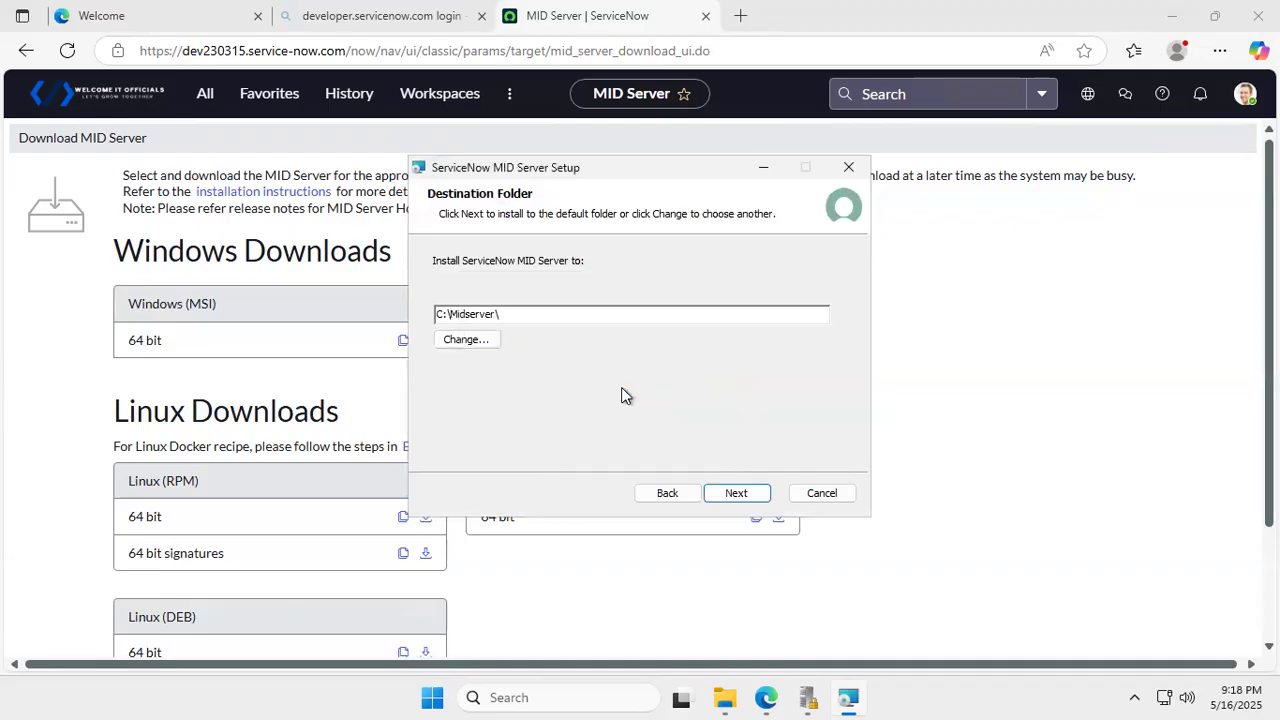
{"action": "left_click", "coordinate": [483, 347]}
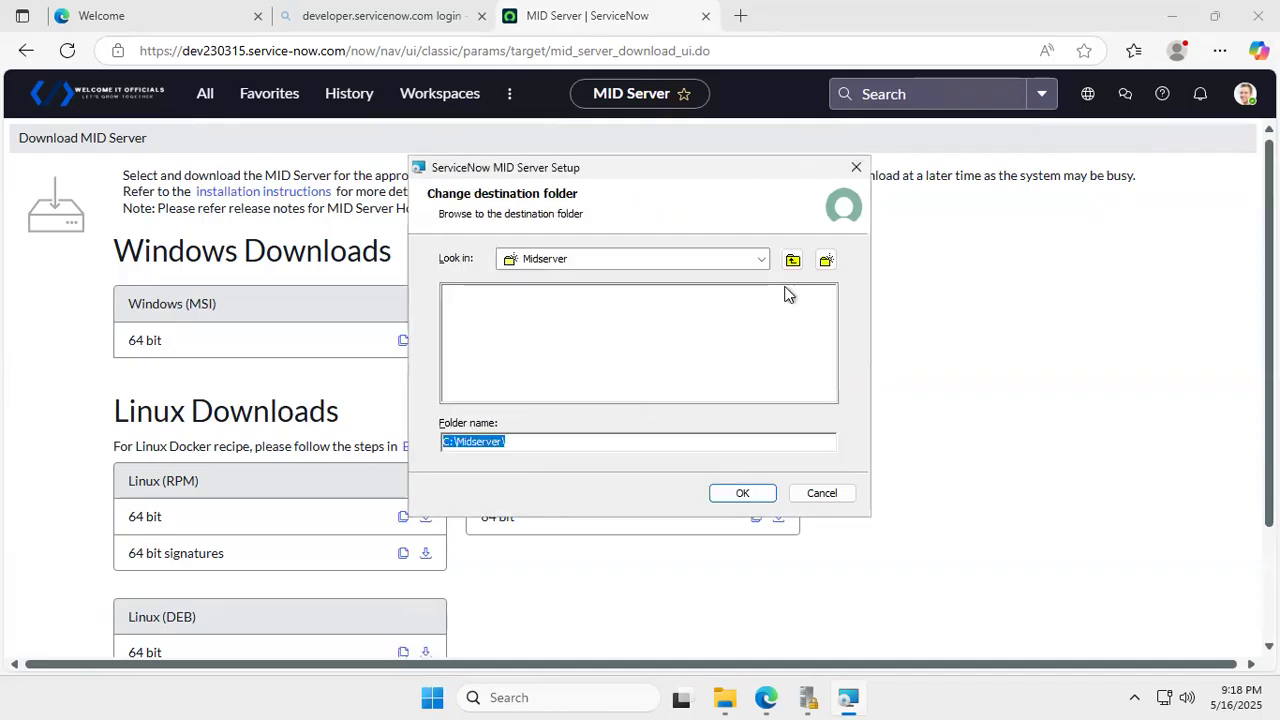
{"action": "left_click", "coordinate": [762, 260]}
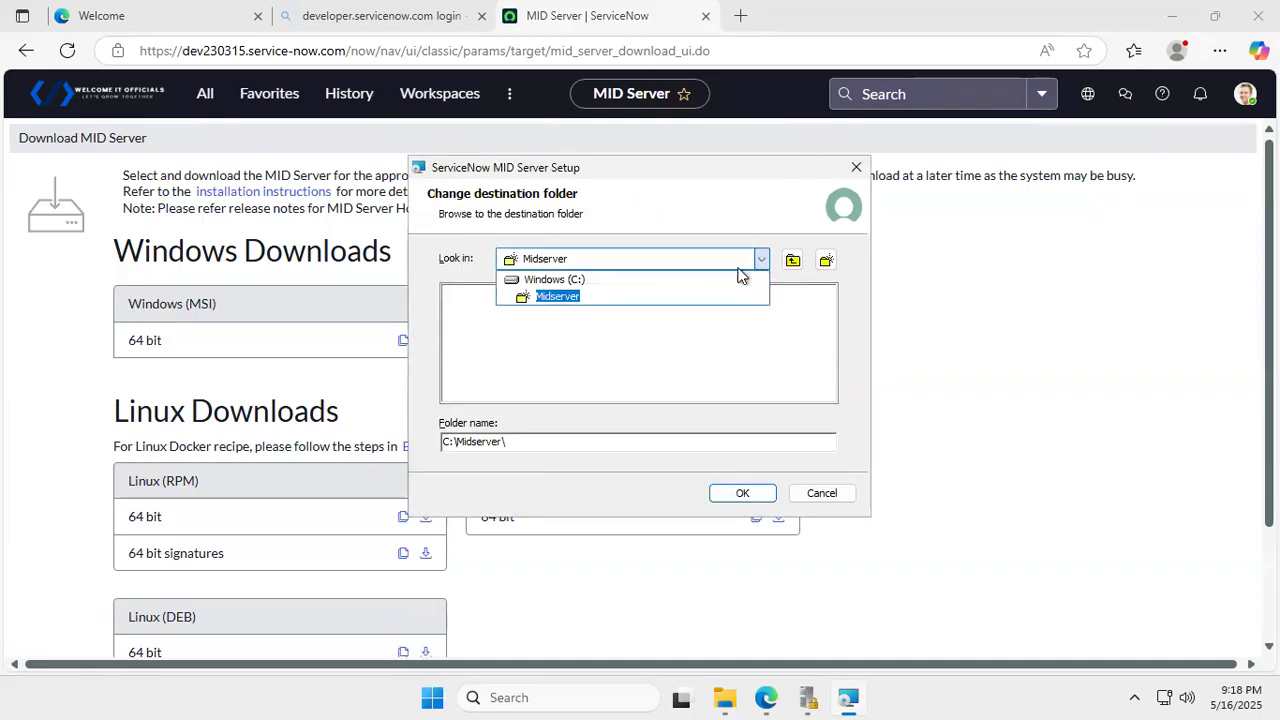
{"action": "left_click", "coordinate": [606, 277]}
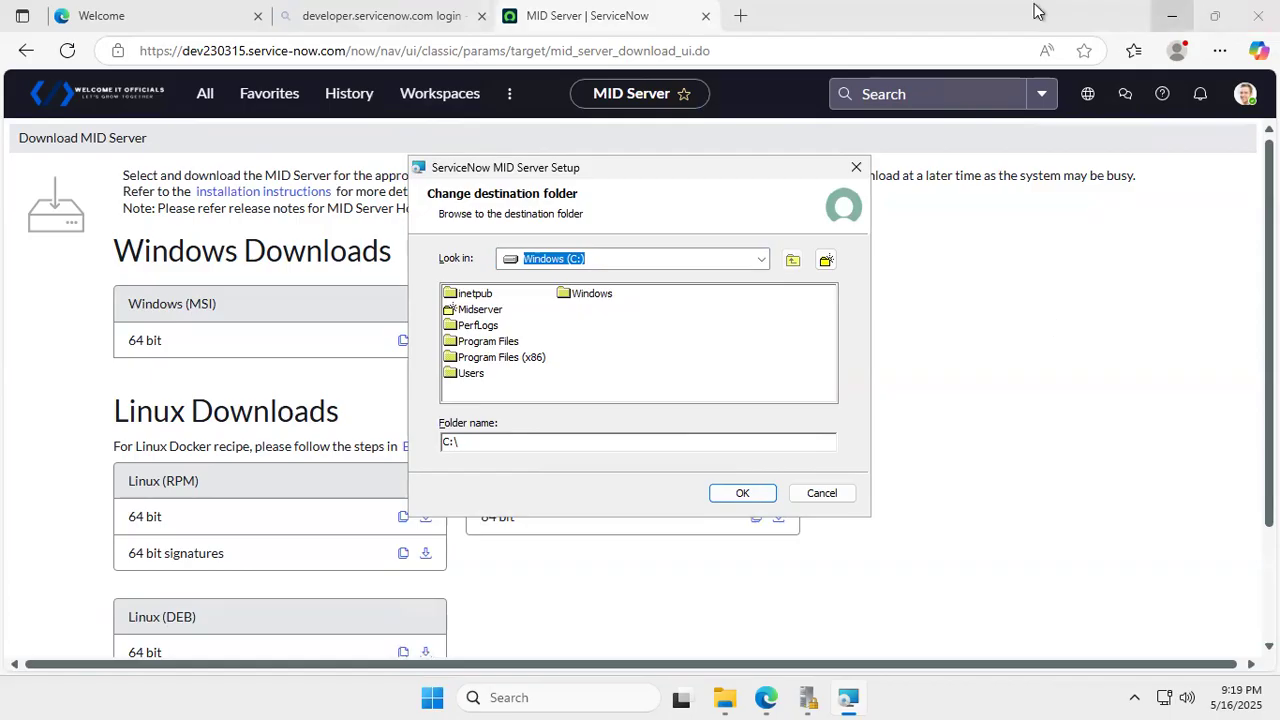
{"action": "mouse_move", "coordinate": [1034, 3]}
{"action": "left_click", "coordinate": [1205, 15]}
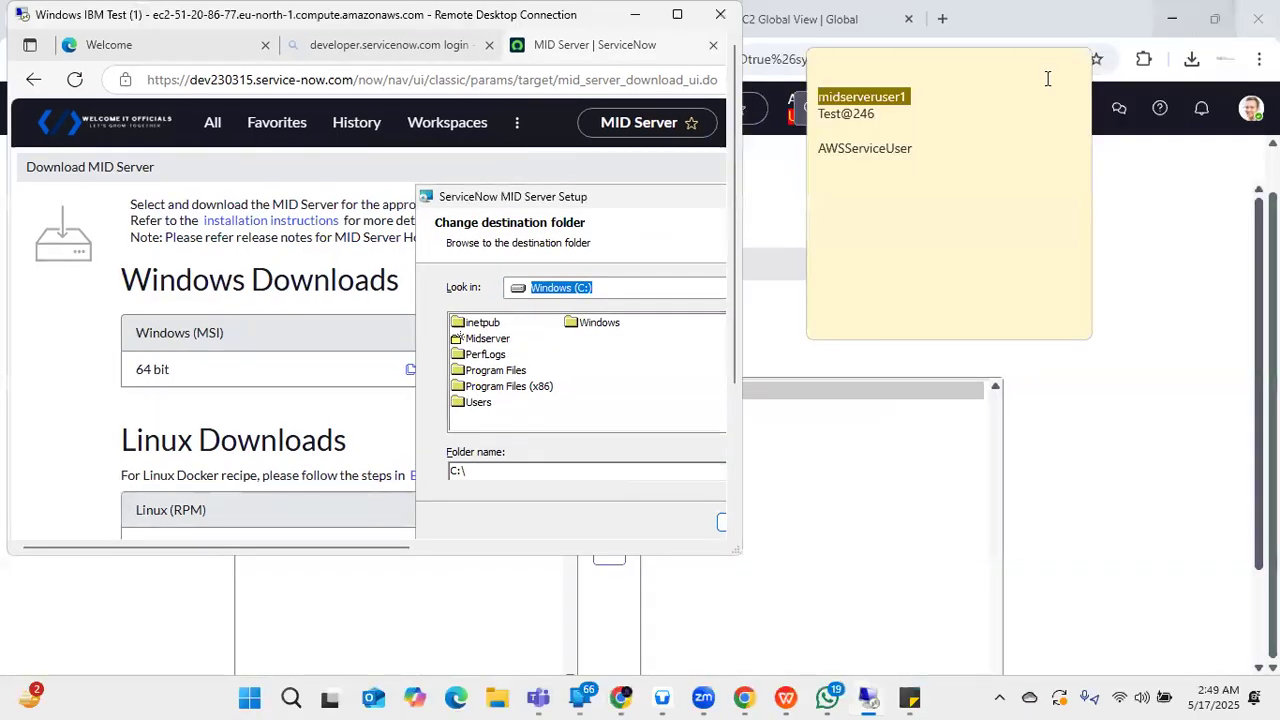
- Check the Windows IBM Test instance's storage and open its 300 GiB root volume in Volumes
{"action": "left_click", "coordinate": [1162, 554]}
{"action": "left_click", "coordinate": [590, 19]}
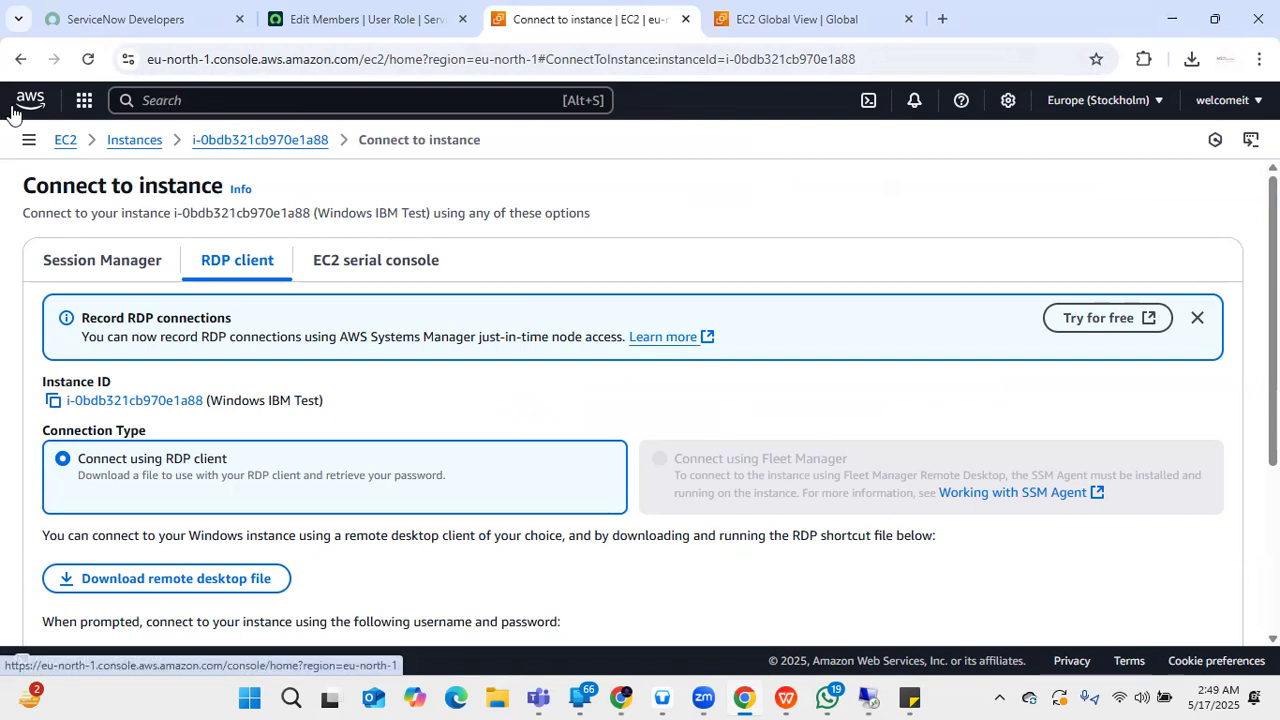
{"action": "left_click", "coordinate": [139, 143]}
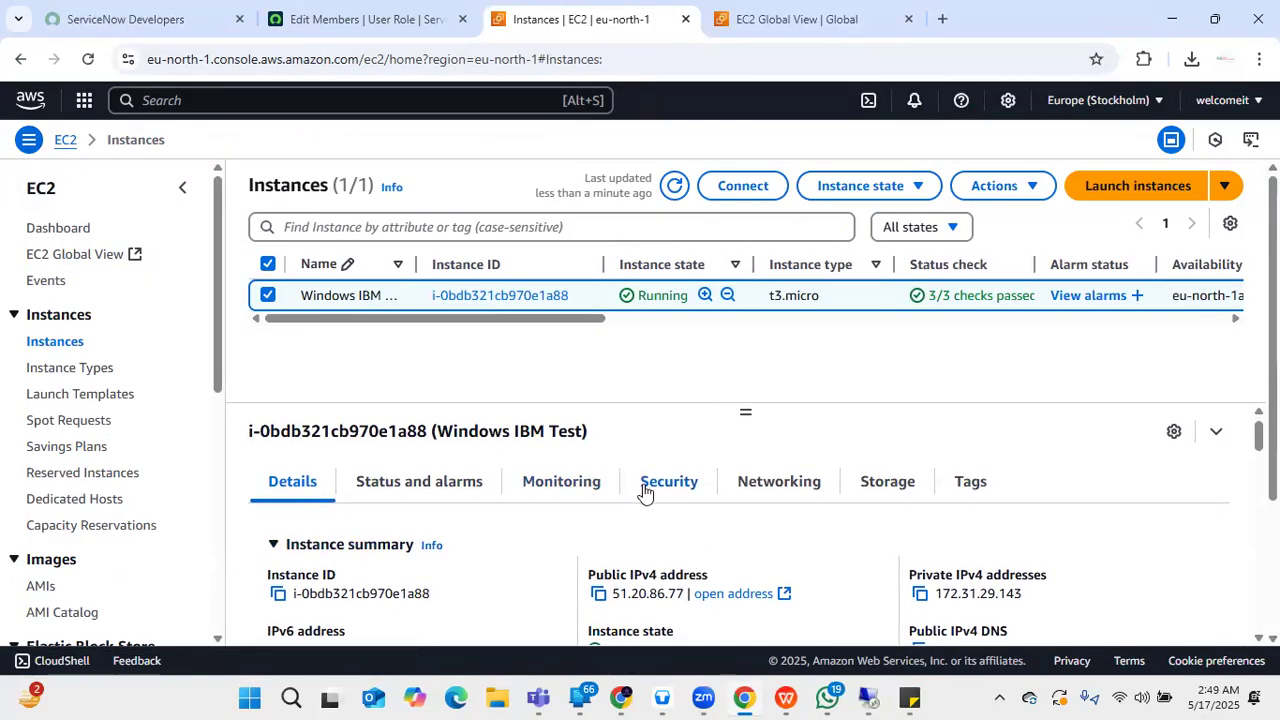
{"action": "scroll", "coordinate": [646, 486], "scroll_direction": "down", "scroll_amount": 1}
{"action": "scroll", "coordinate": [885, 490], "scroll_direction": "up", "scroll_amount": 1}
{"action": "left_click", "coordinate": [889, 485]}
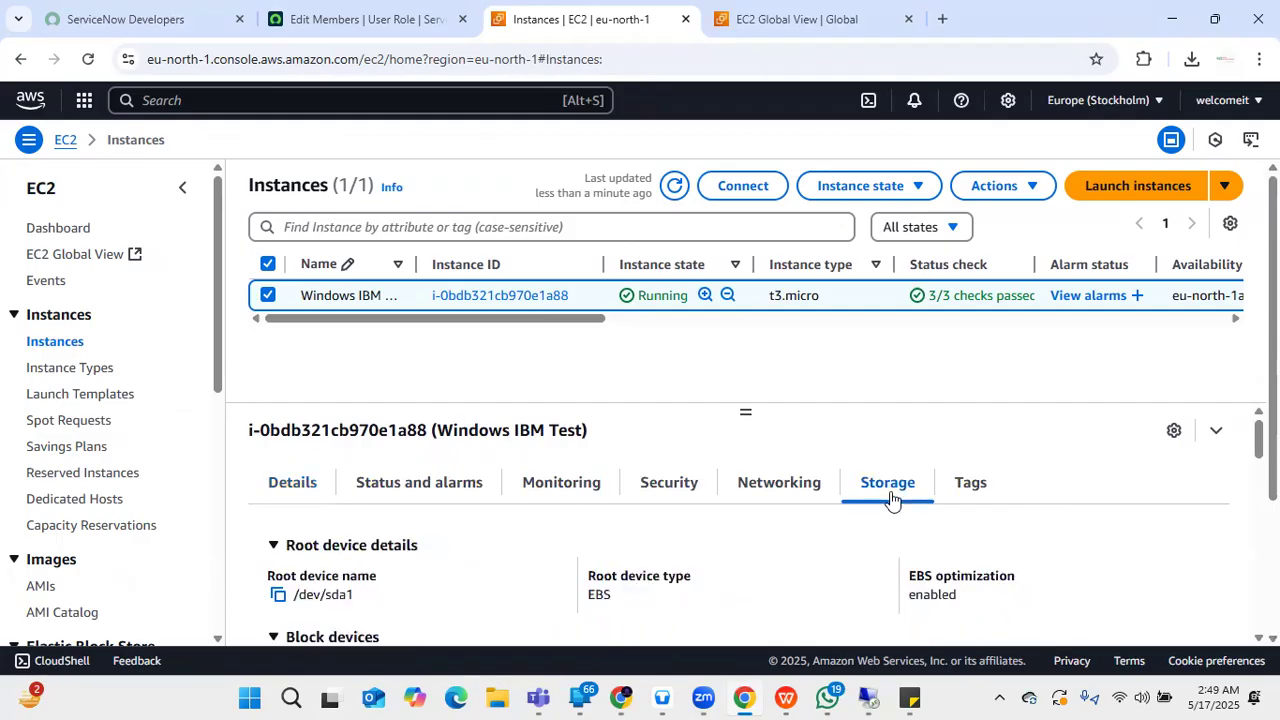
{"action": "scroll", "coordinate": [891, 500], "scroll_direction": "down", "scroll_amount": 5}
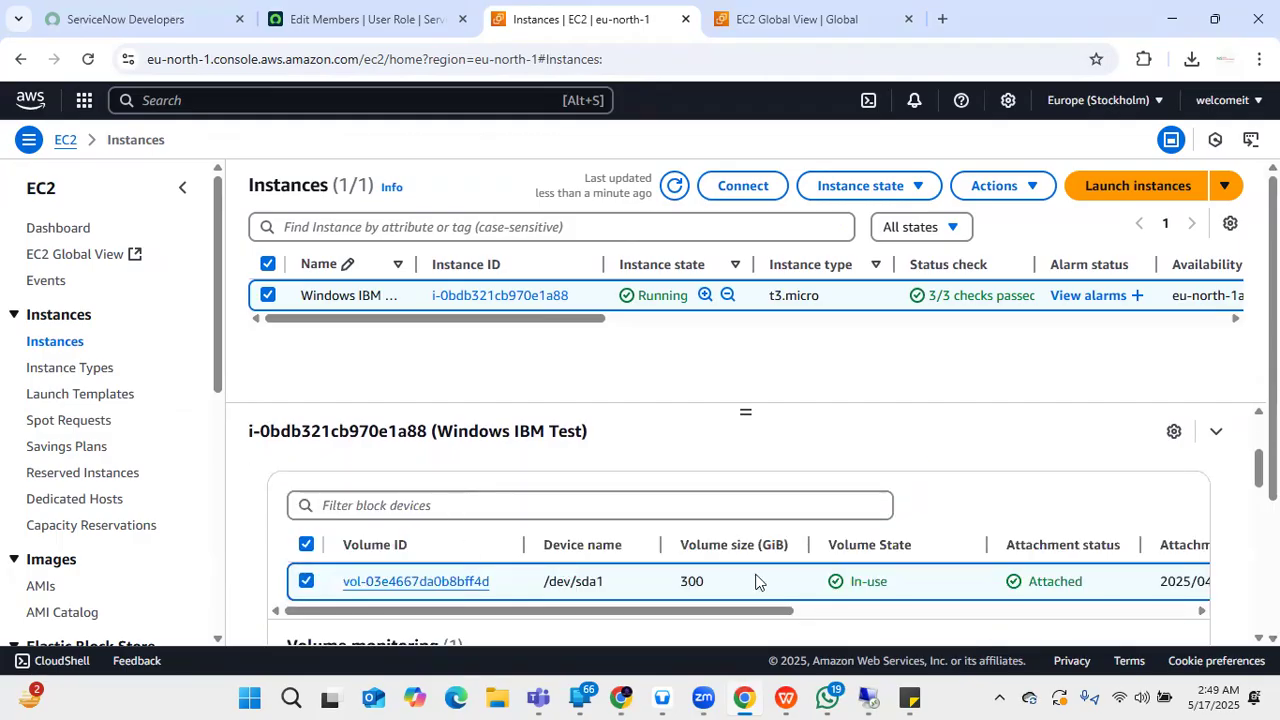
{"action": "left_click", "coordinate": [381, 584]}
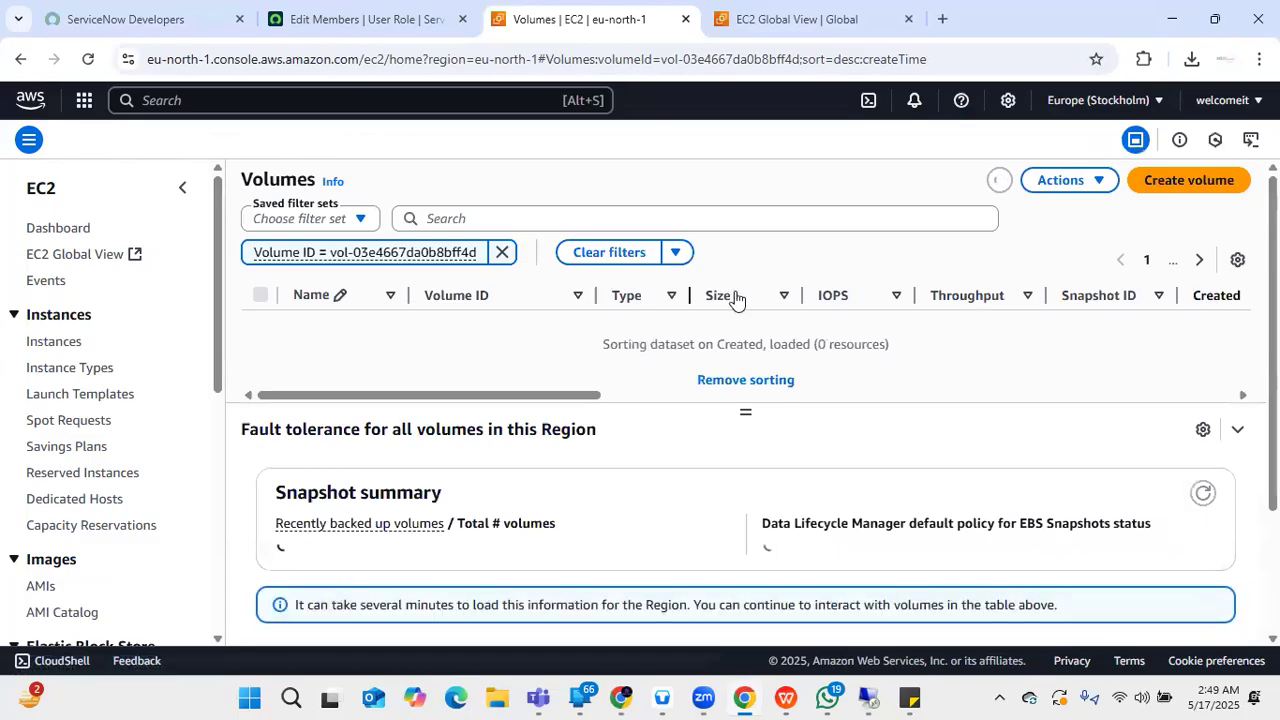
- Inspect the root volume's Modify volume page, keeping gp3 and 300 GiB, and go back unchanged
{"action": "left_click", "coordinate": [259, 331]}
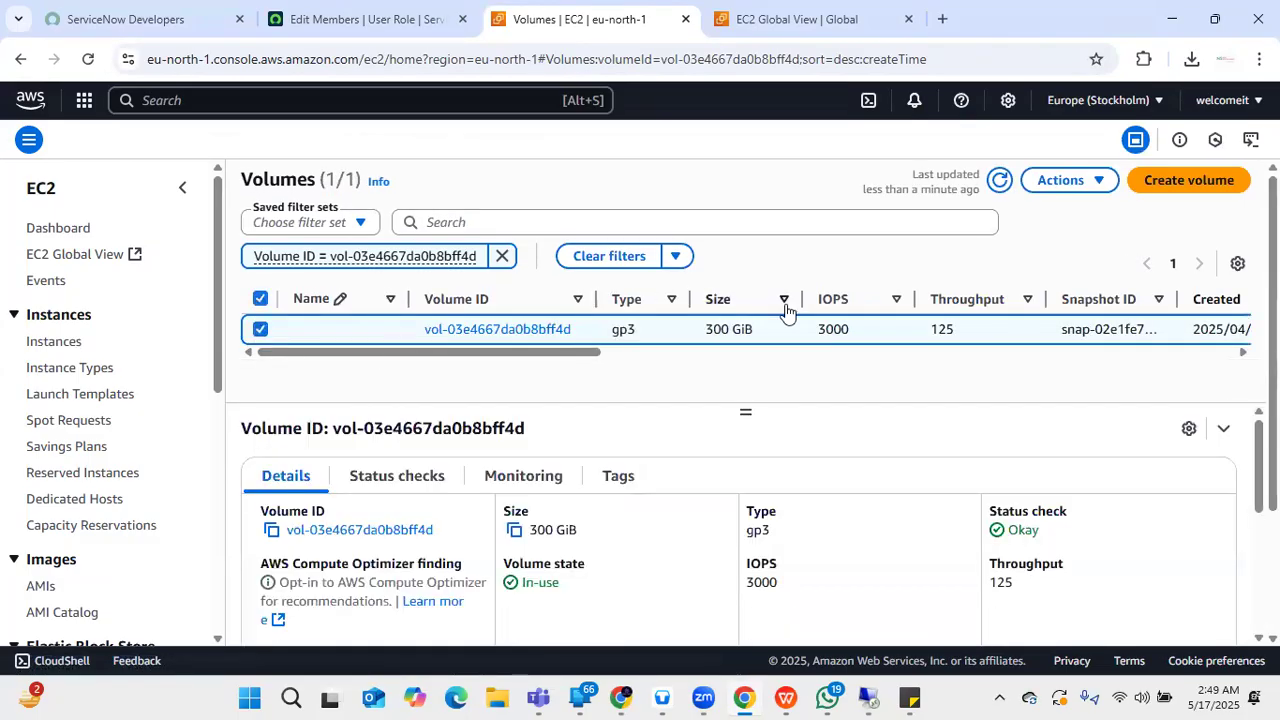
{"action": "left_click", "coordinate": [1060, 180]}
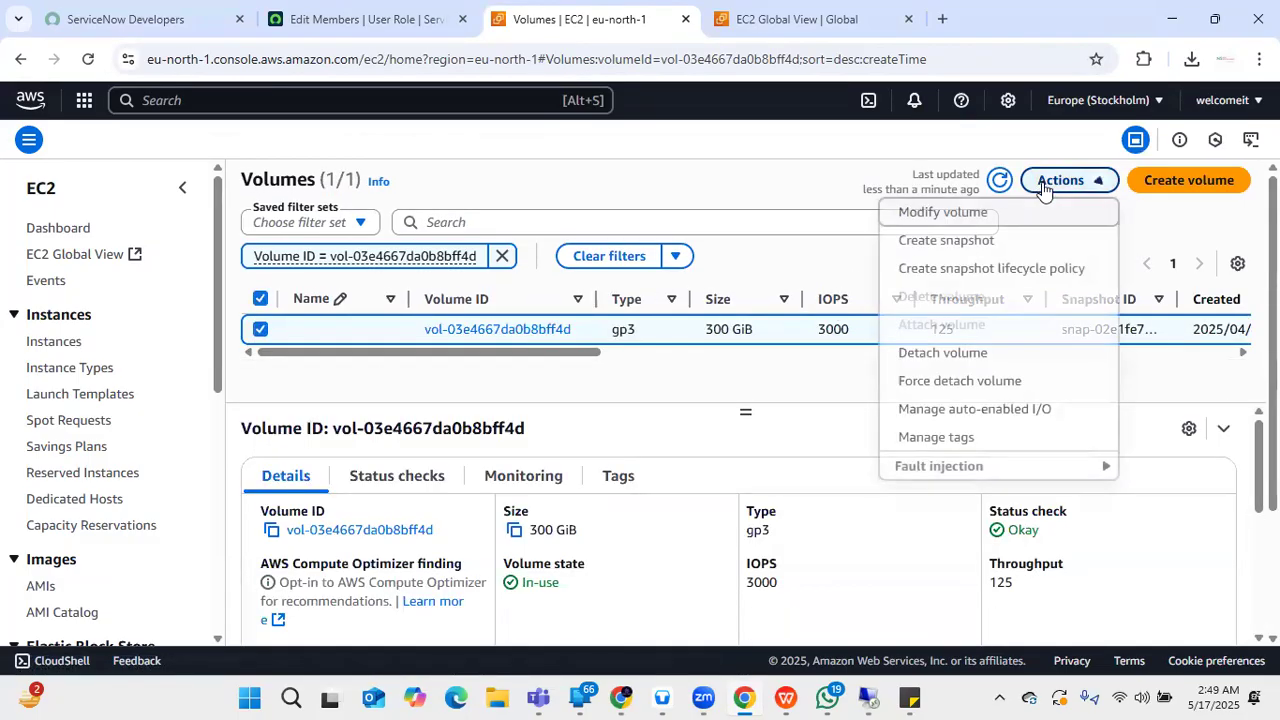
{"action": "left_click", "coordinate": [990, 214]}
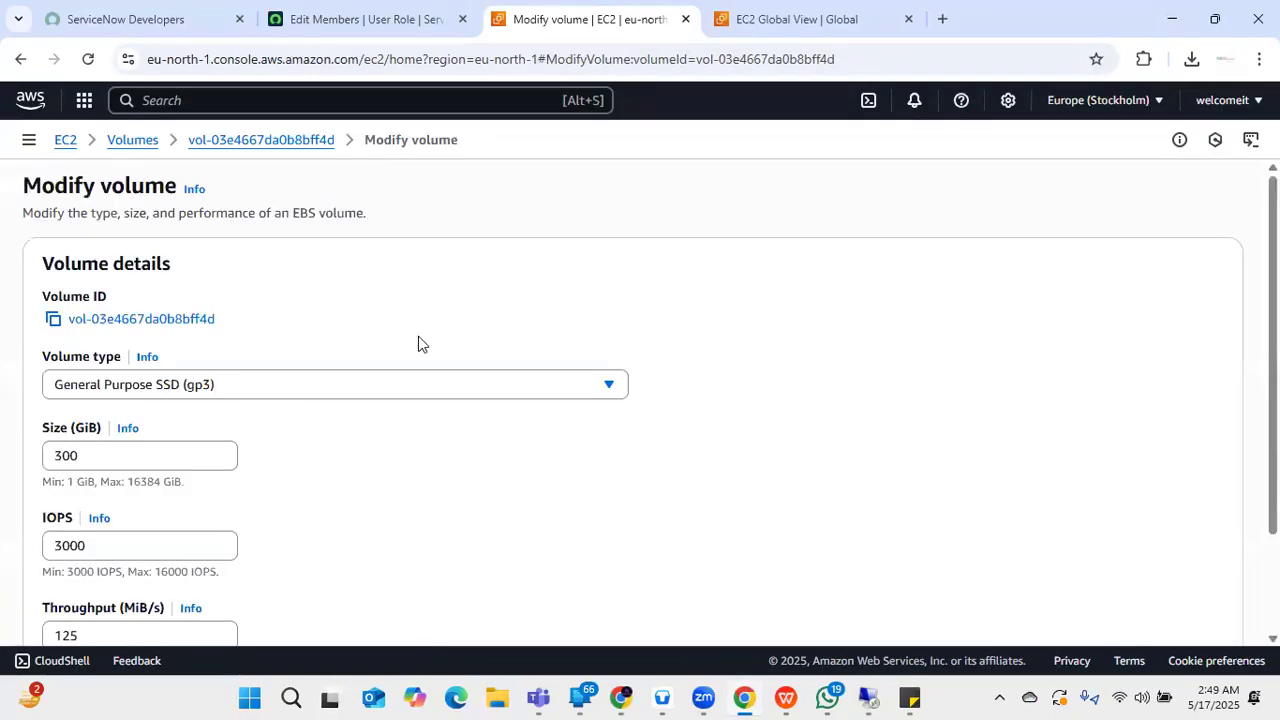
{"action": "scroll", "coordinate": [135, 395], "scroll_direction": "down", "scroll_amount": 2}
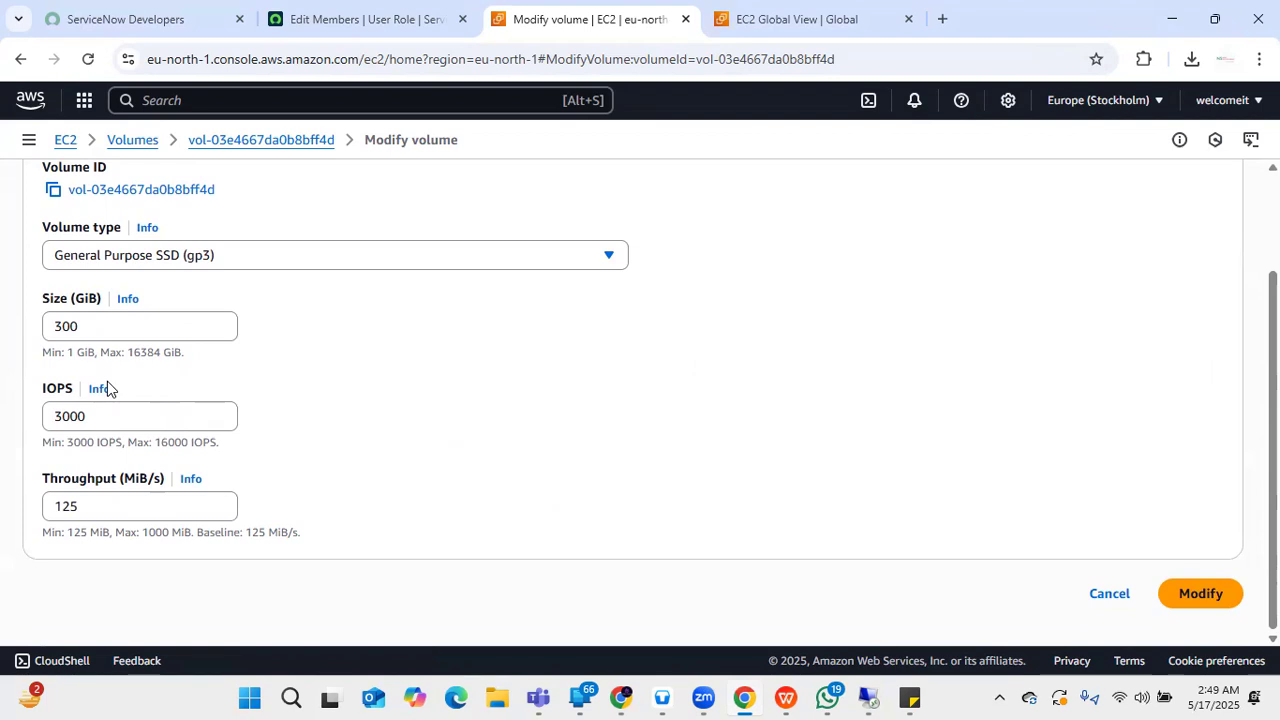
{"action": "left_click", "coordinate": [99, 326]}
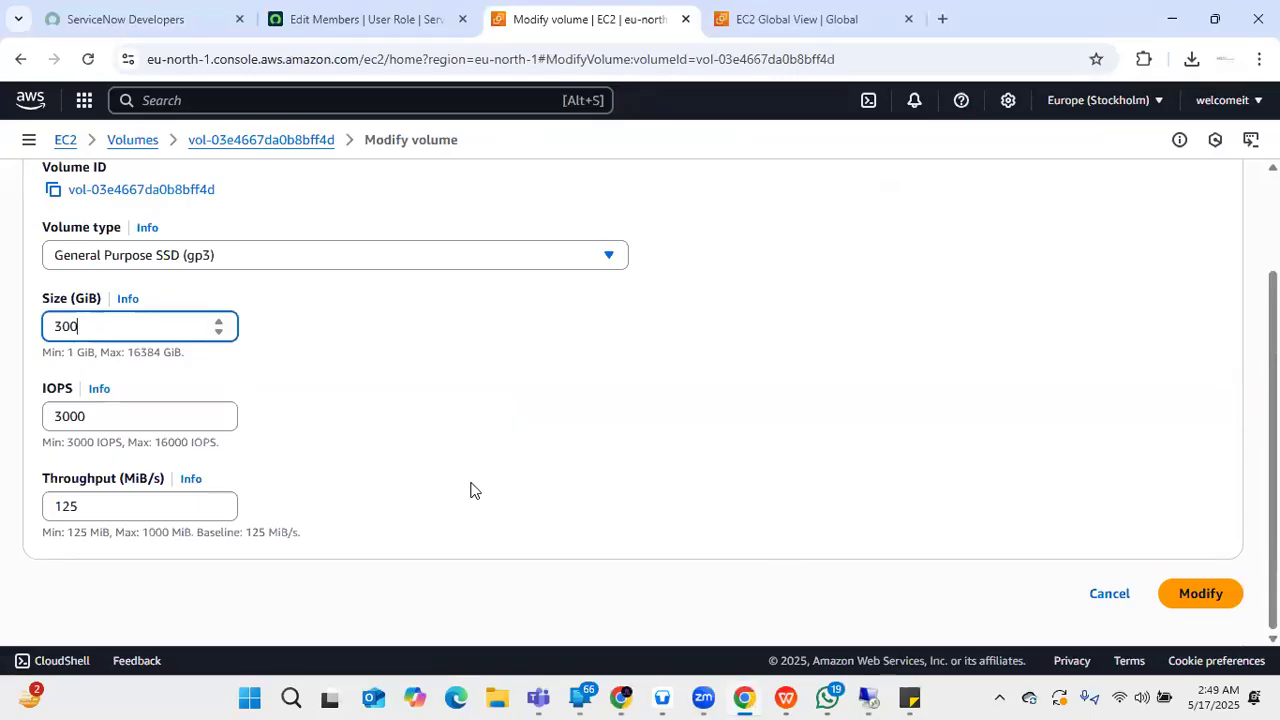
{"action": "scroll", "coordinate": [526, 486], "scroll_direction": "up", "scroll_amount": 2}
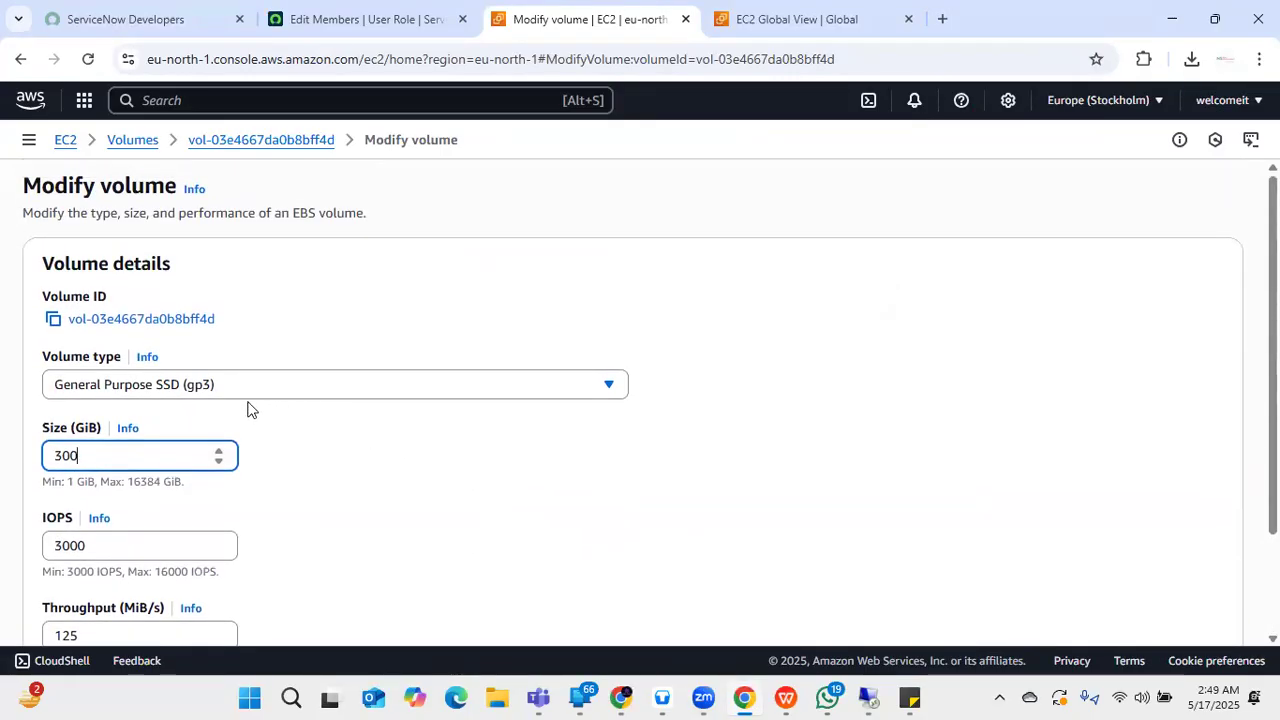
{"action": "left_click", "coordinate": [293, 392]}
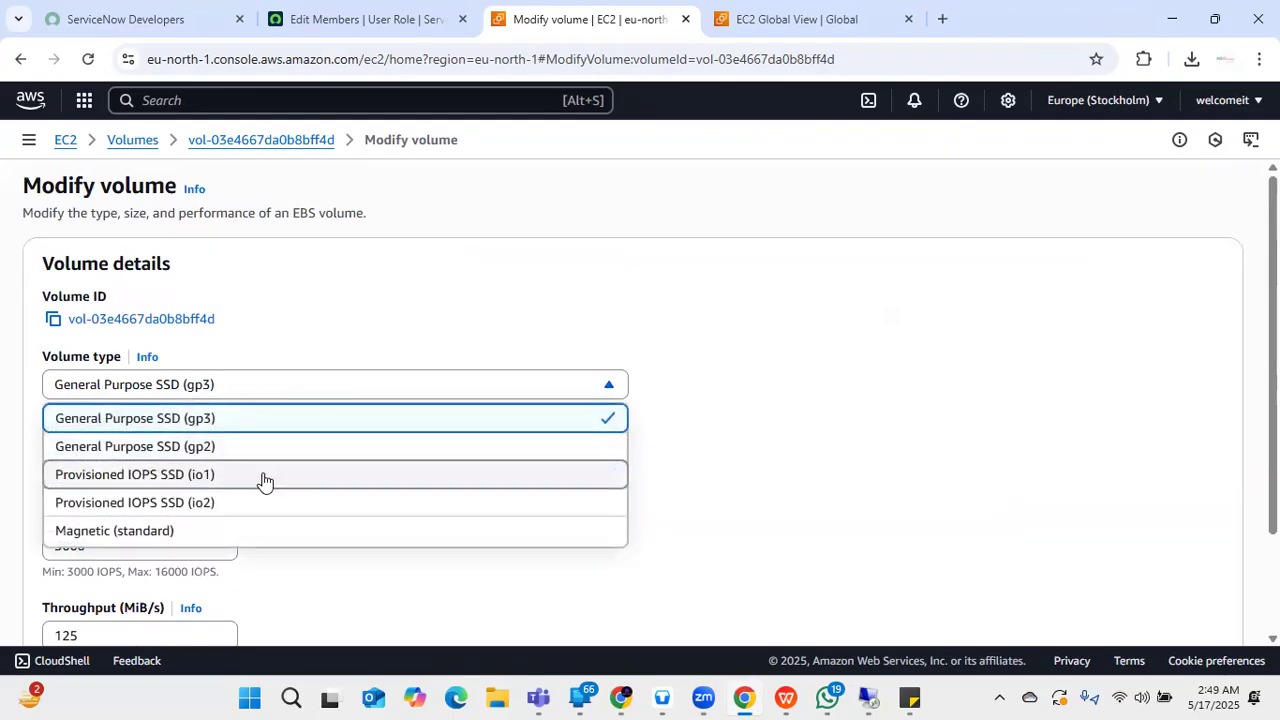
{"action": "left_click", "coordinate": [776, 482]}
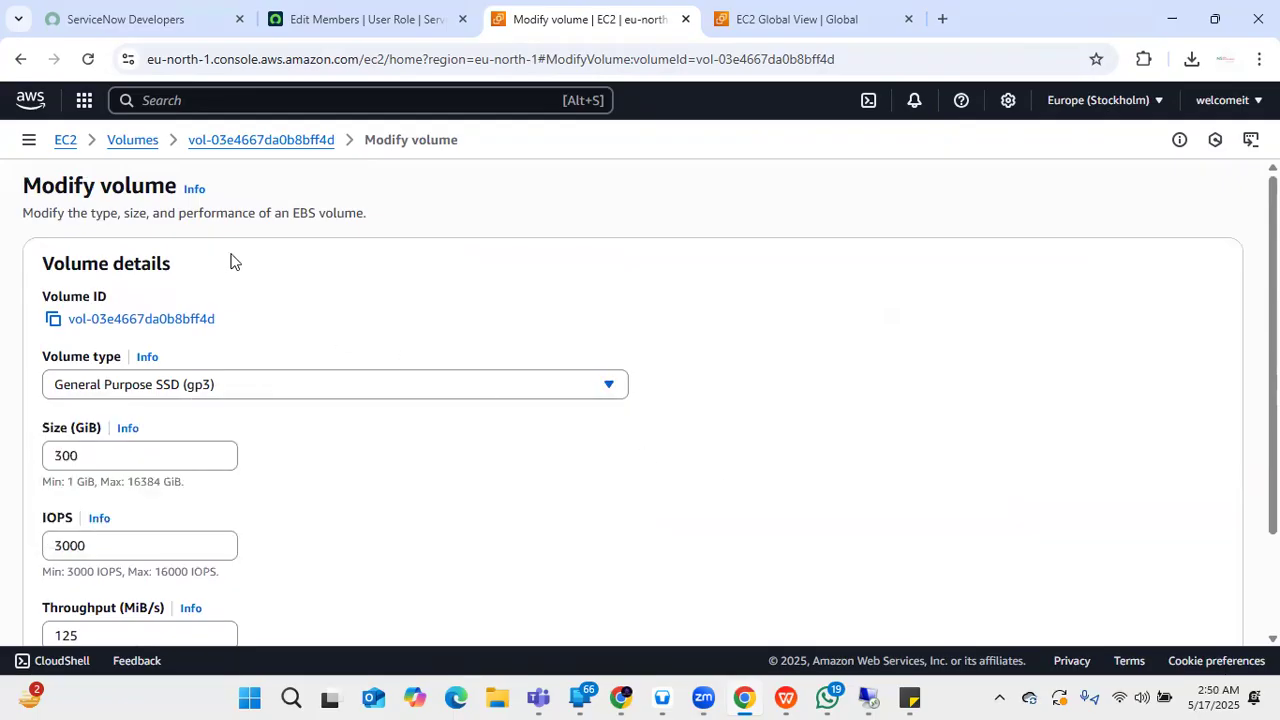
{"action": "left_click", "coordinate": [20, 59]}
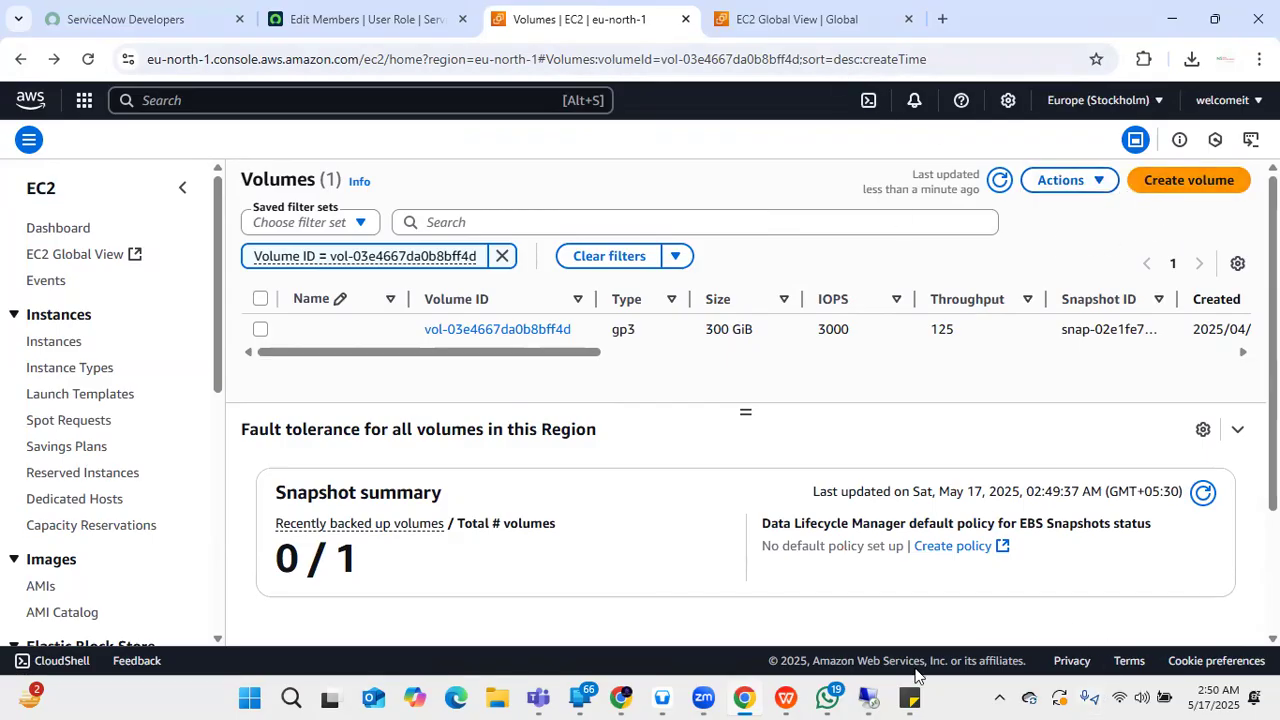
- Confirm C:\ as the destination, dismiss the repeated 36 GB warning, and return to EC2 Volumes
{"action": "left_click", "coordinate": [868, 698]}
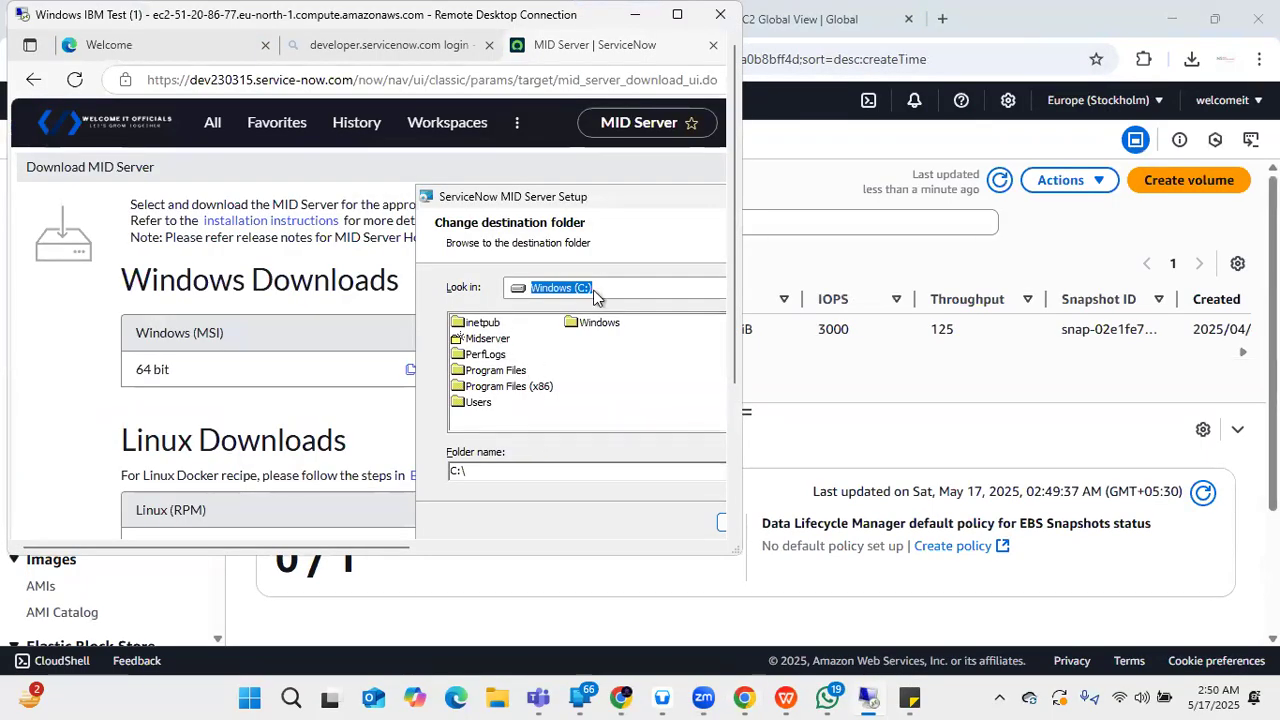
{"action": "left_click", "coordinate": [677, 14]}
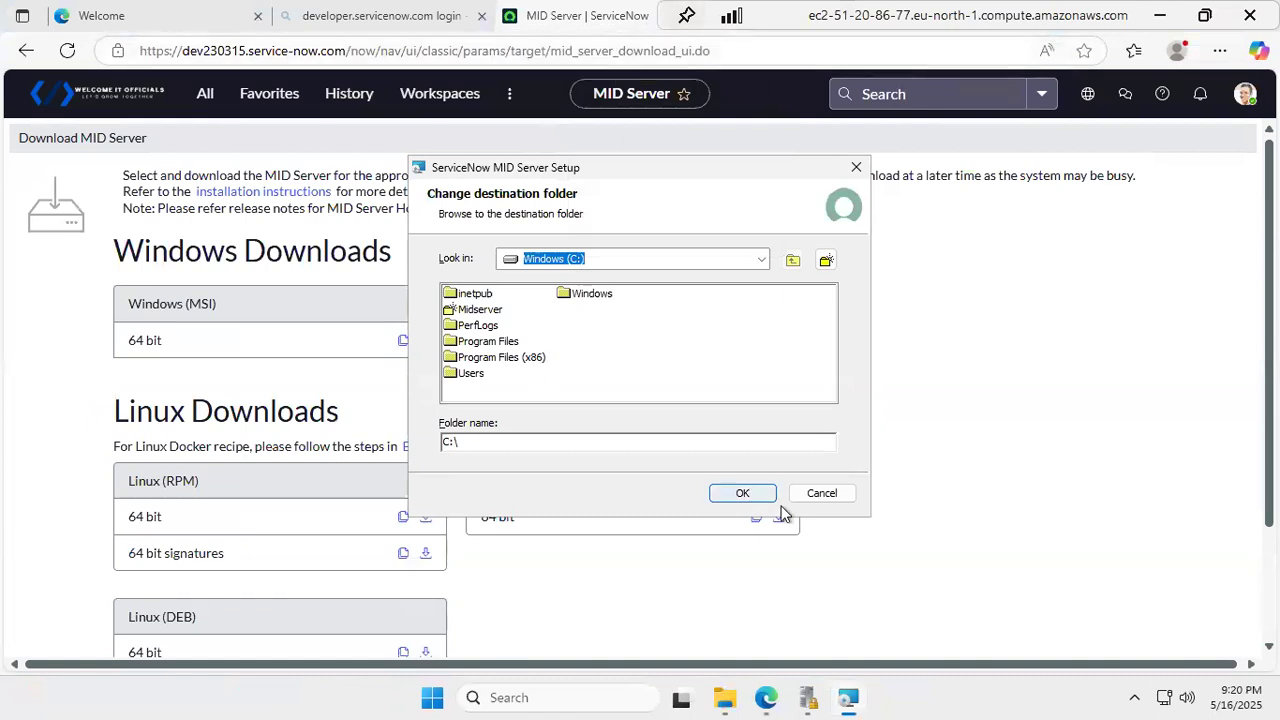
{"action": "left_click", "coordinate": [738, 494]}
{"action": "left_click", "coordinate": [736, 494]}
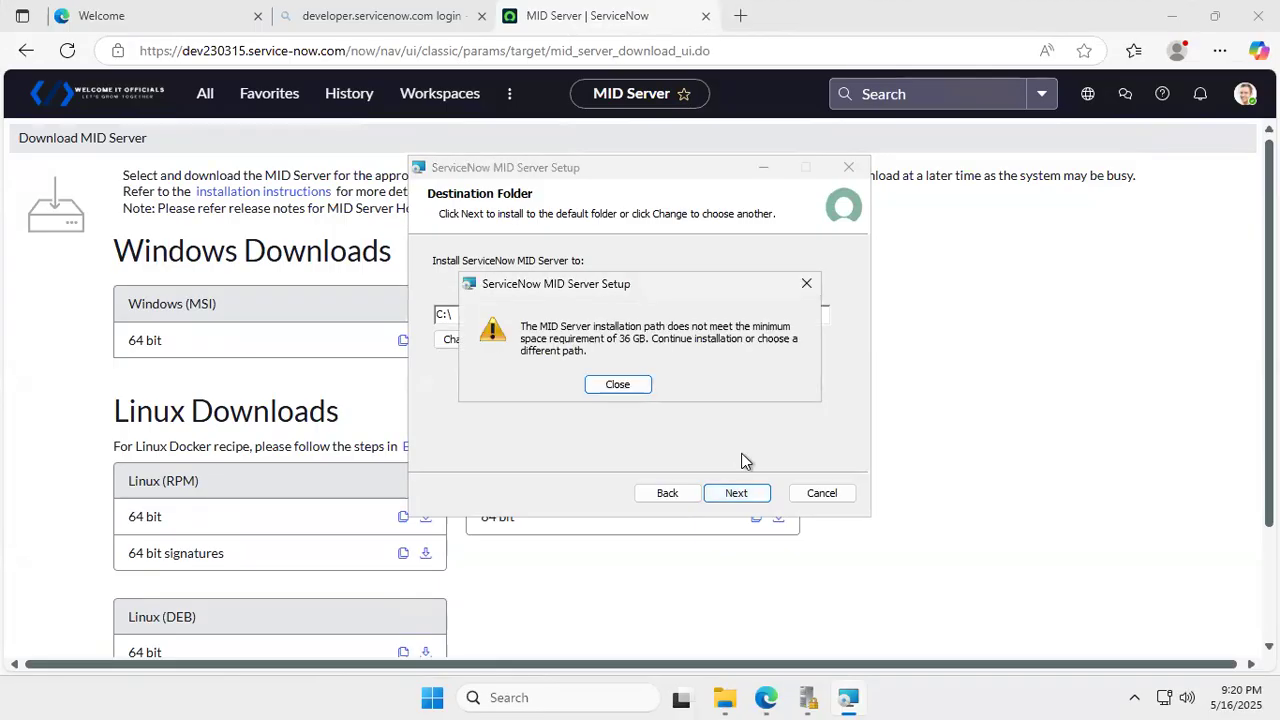
{"action": "left_click", "coordinate": [617, 386]}
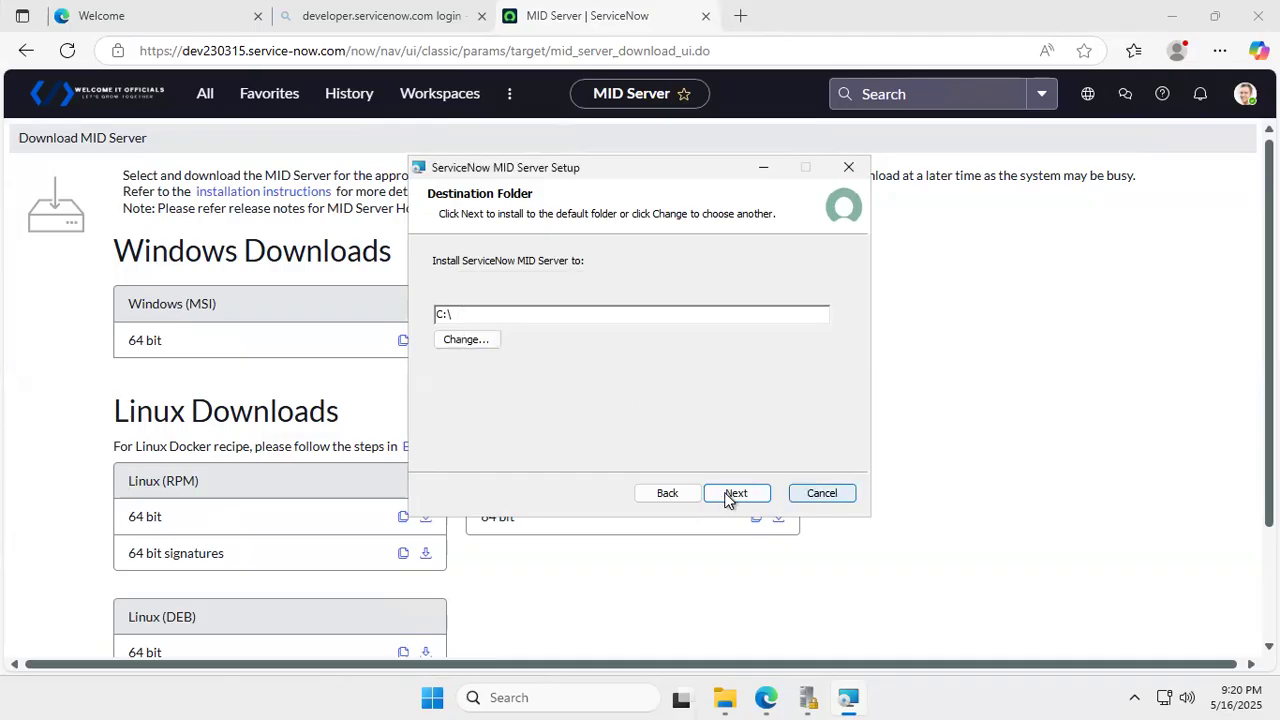
{"action": "left_click", "coordinate": [1203, 15]}
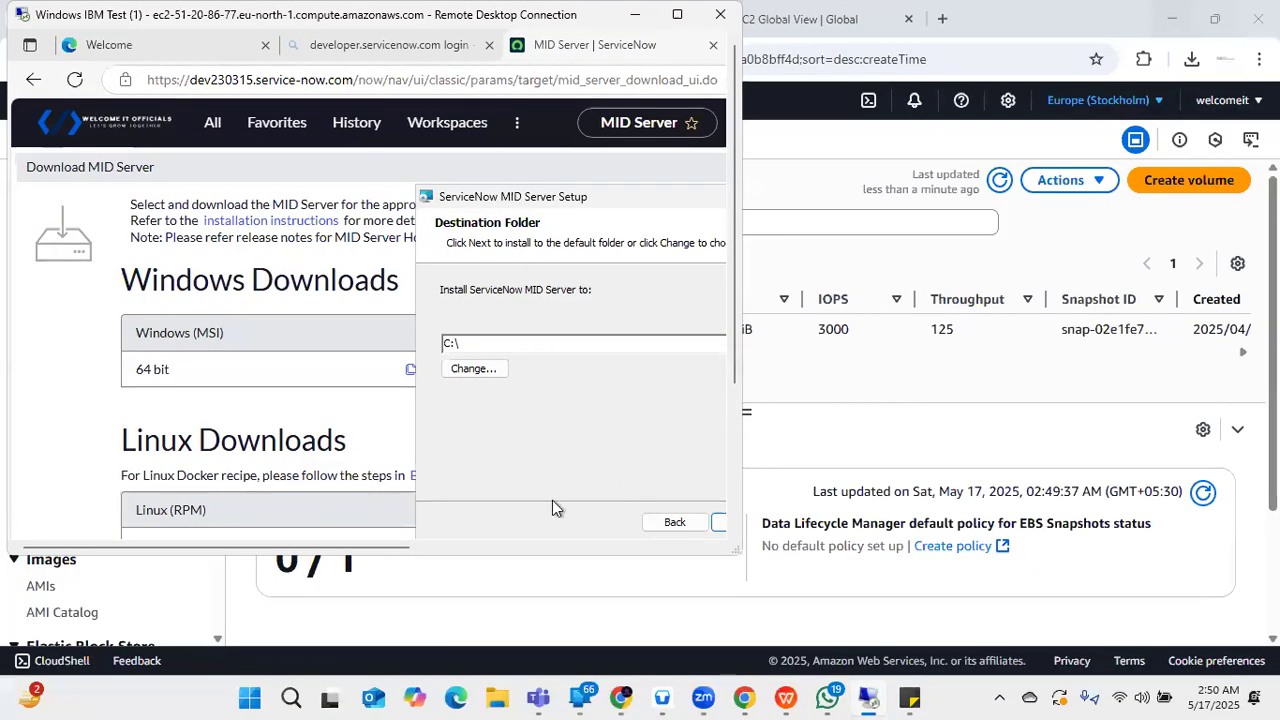
{"action": "left_click", "coordinate": [990, 340]}
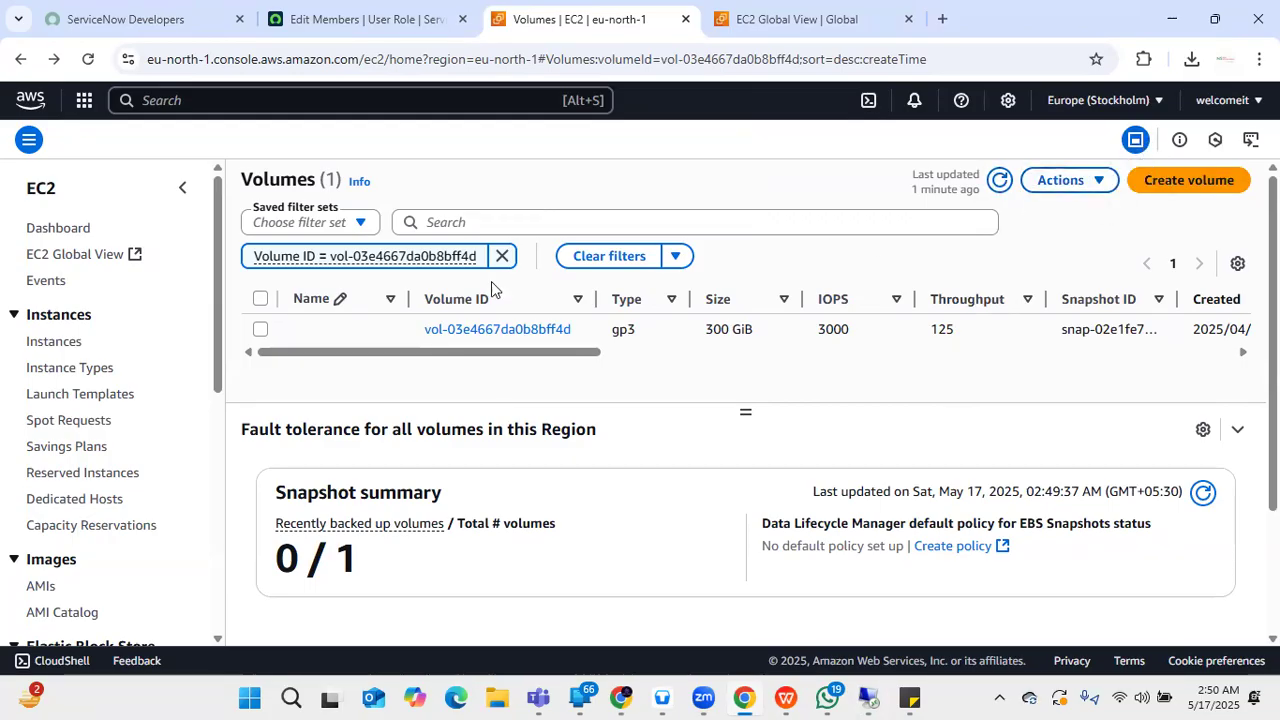
- Check the 300 GiB volume's Modify volume type options without changes, then start a new volume
{"action": "left_click", "coordinate": [259, 331]}
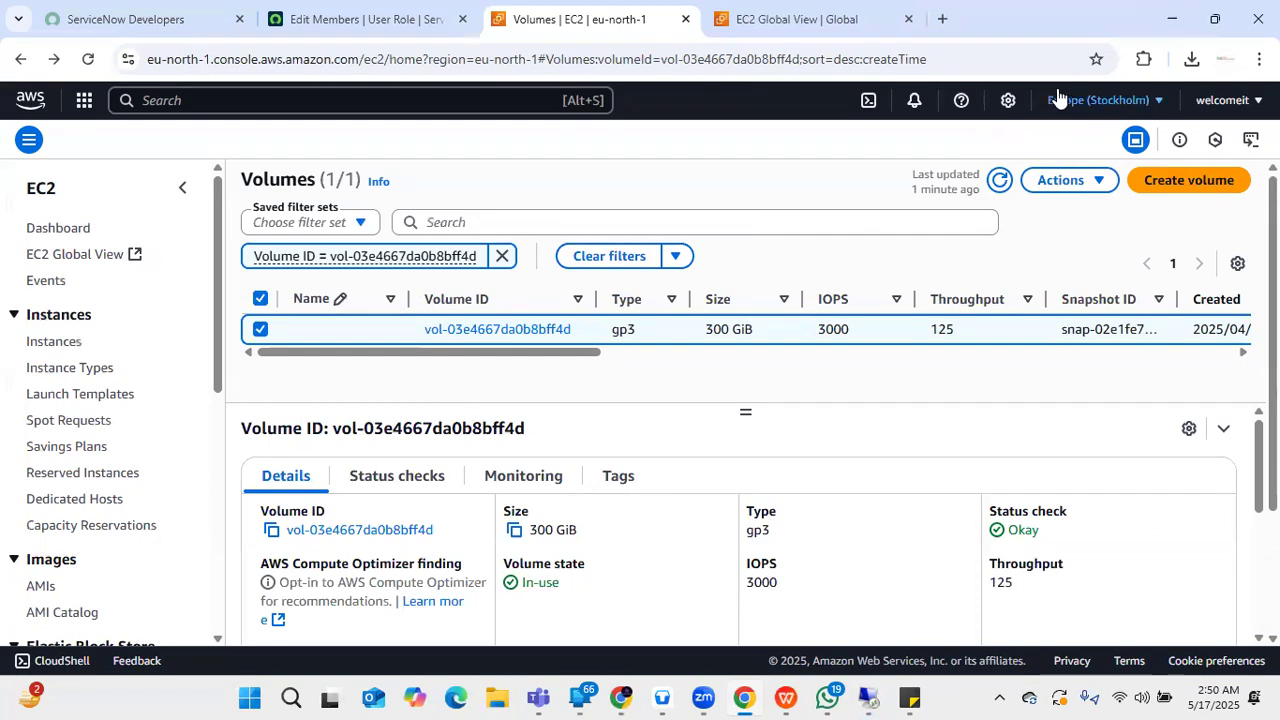
{"action": "left_click", "coordinate": [1063, 182]}
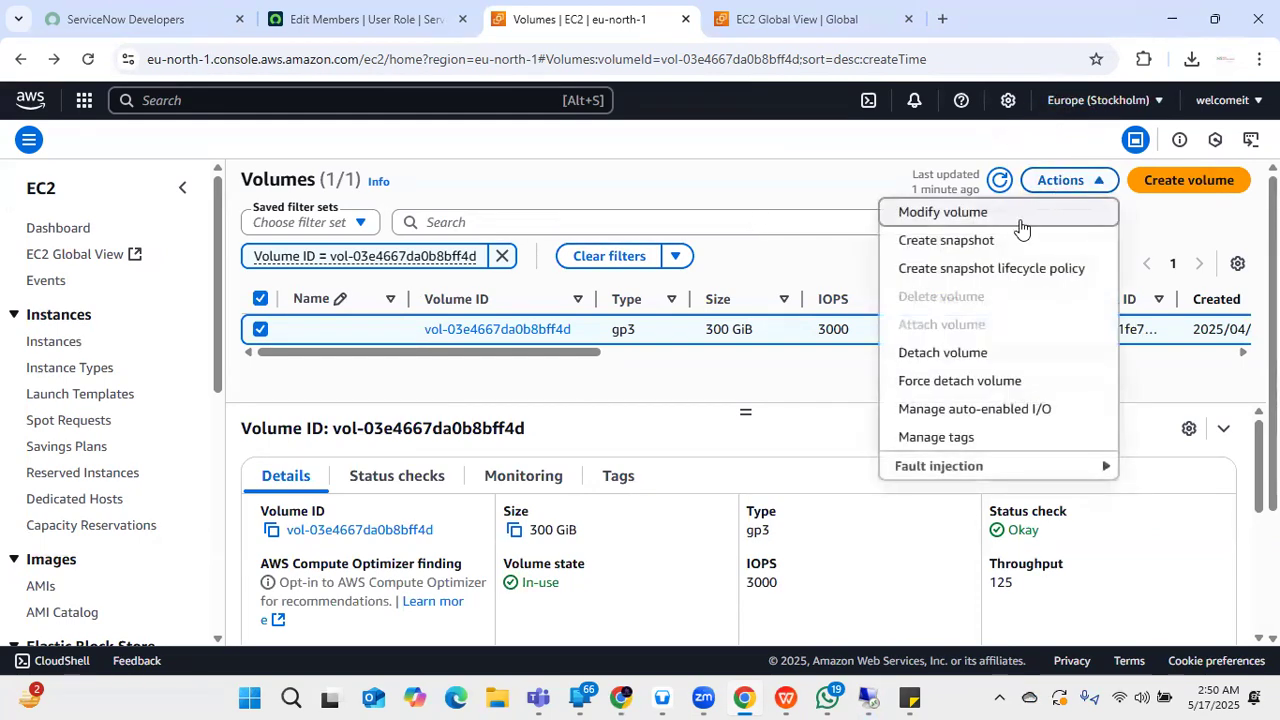
{"action": "left_click", "coordinate": [1022, 223]}
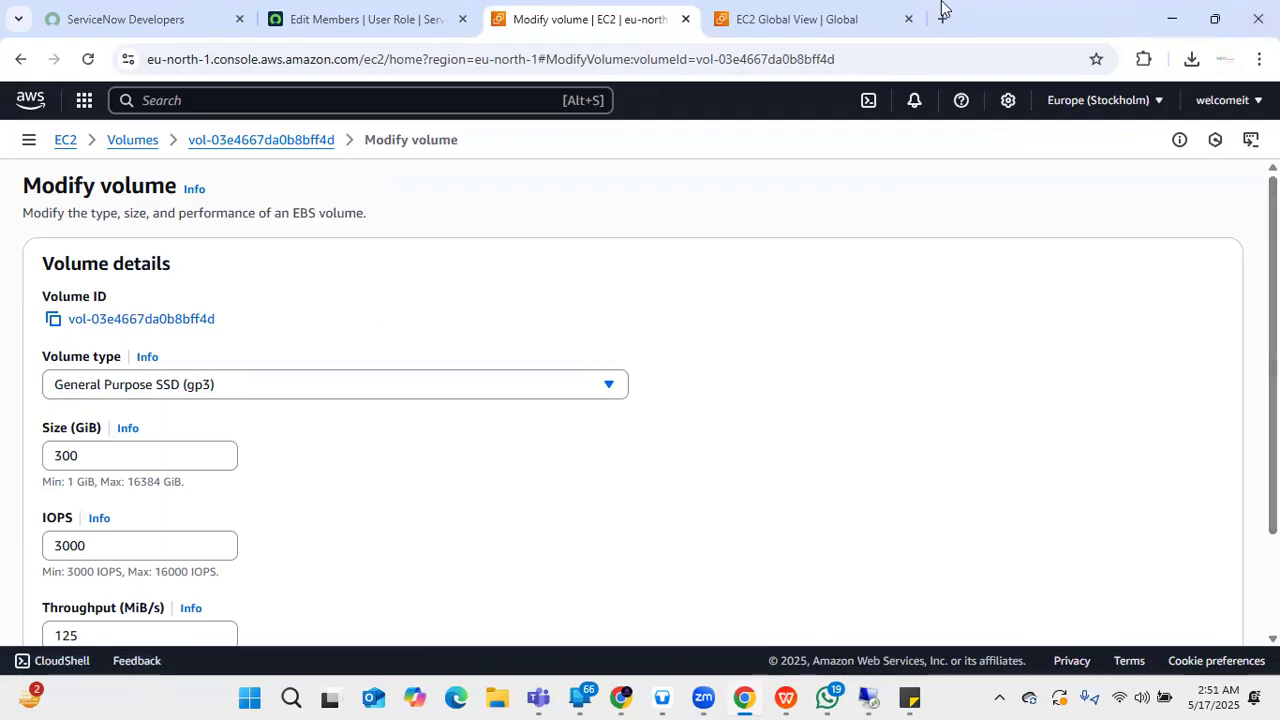
{"action": "scroll", "coordinate": [80, 494], "scroll_direction": "down", "scroll_amount": 2}
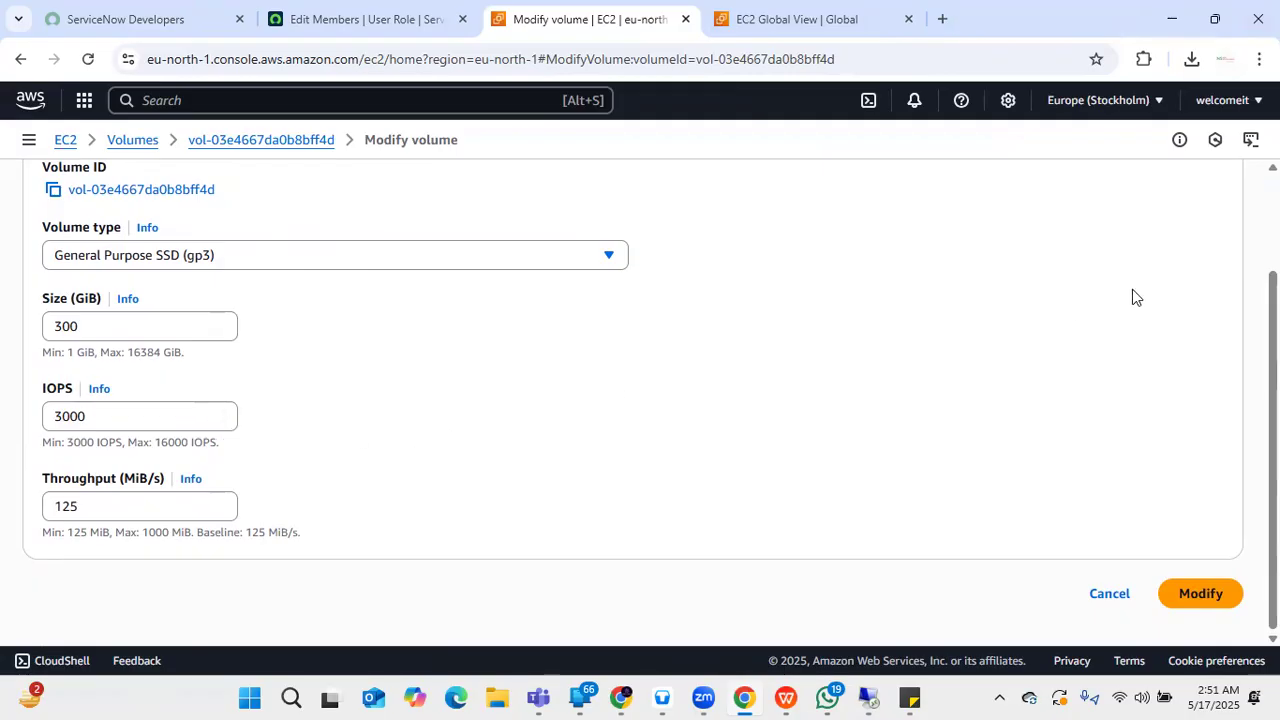
{"action": "left_click", "coordinate": [182, 256]}
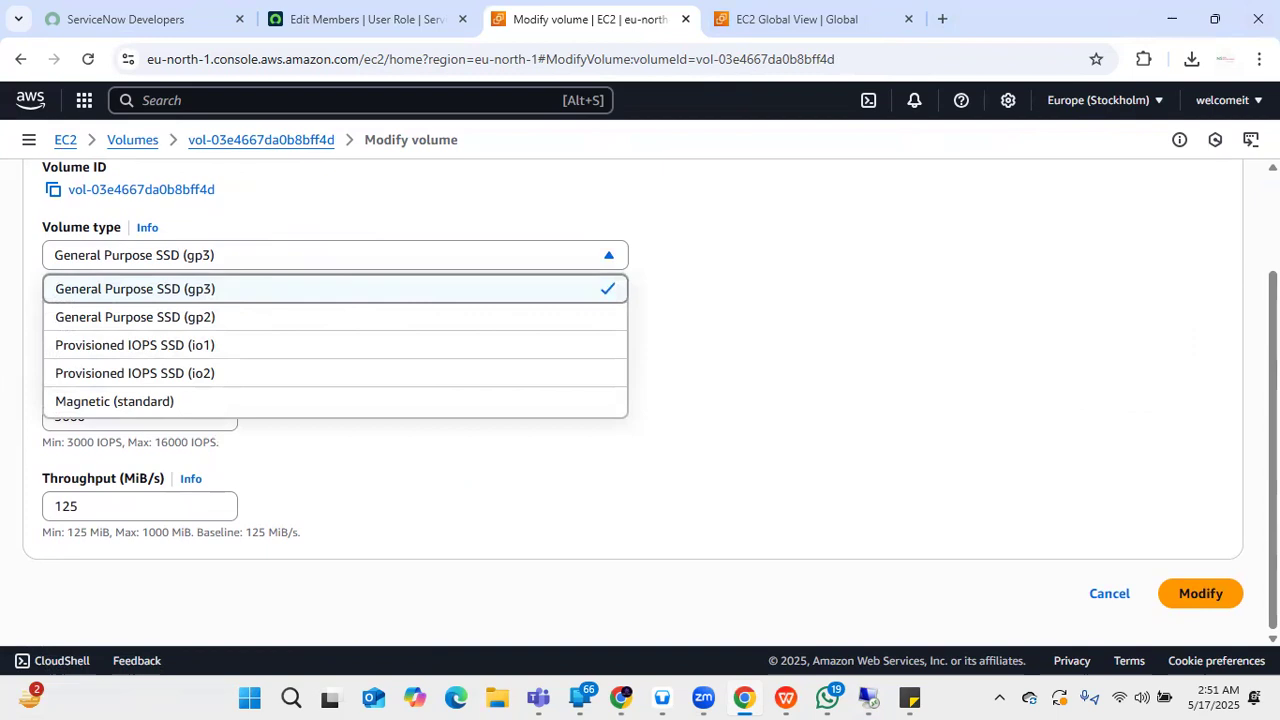
{"action": "left_click", "coordinate": [866, 282]}
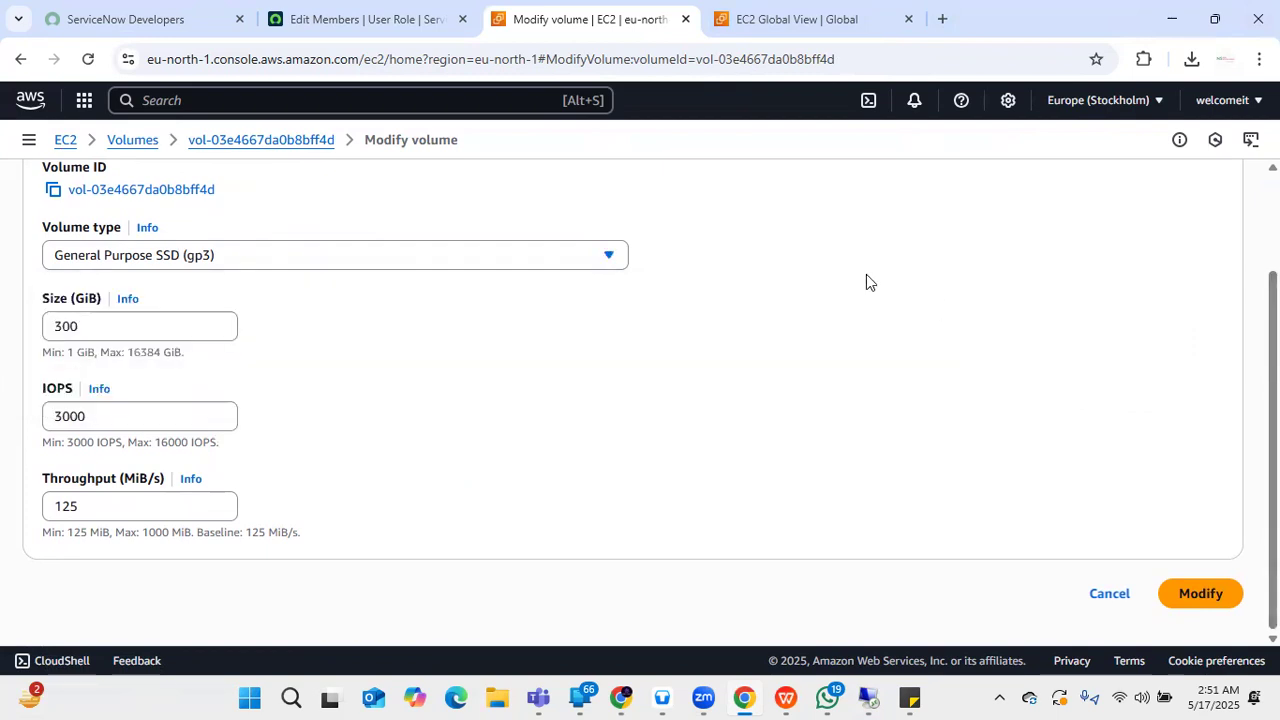
{"action": "left_click", "coordinate": [20, 59]}
{"action": "left_click", "coordinate": [1179, 182]}
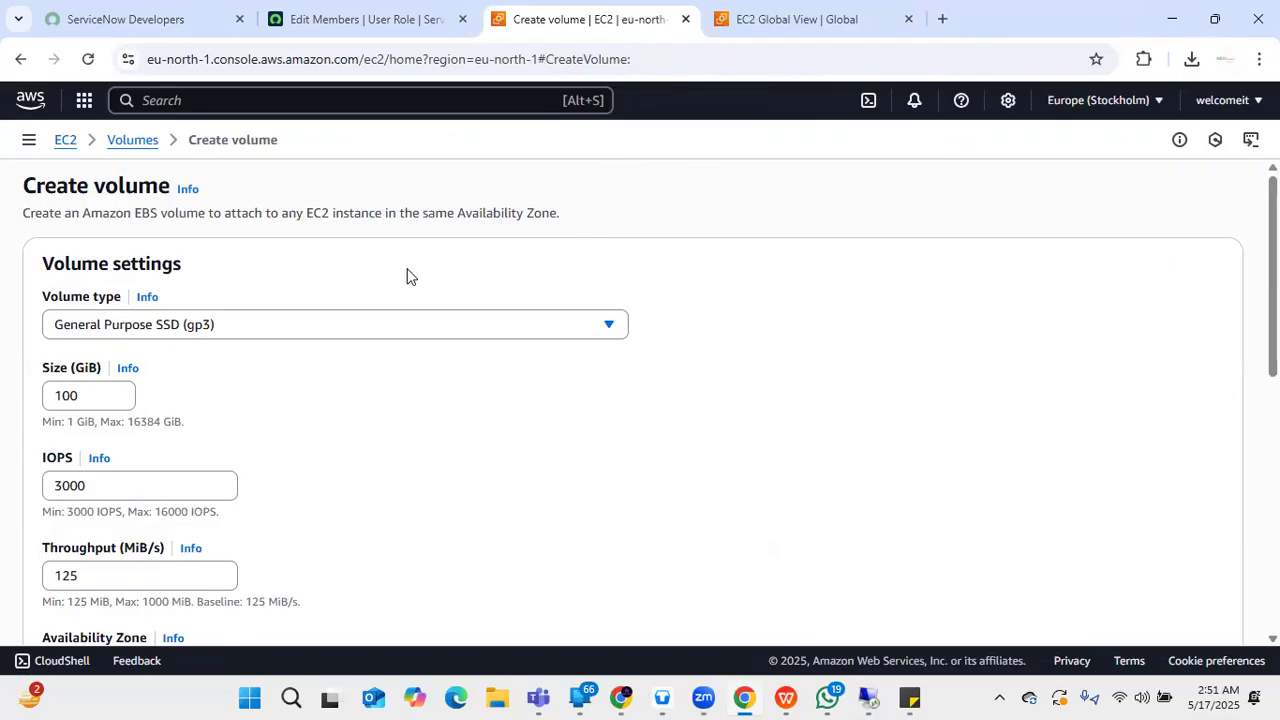
- Create a new gp3 volume with the default 100 GiB, 3000 IOPS and 125 MiB/s settings
{"action": "left_click", "coordinate": [536, 317]}
{"action": "left_click", "coordinate": [797, 297]}
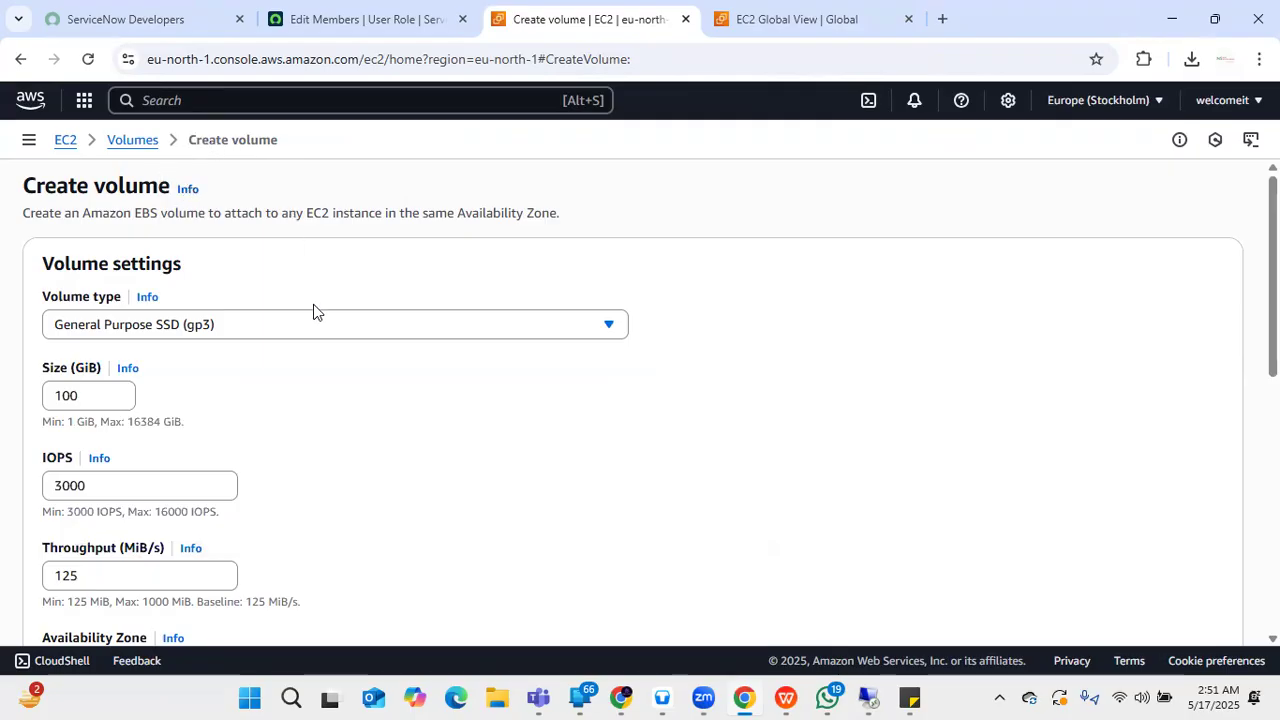
{"action": "left_click", "coordinate": [343, 321]}
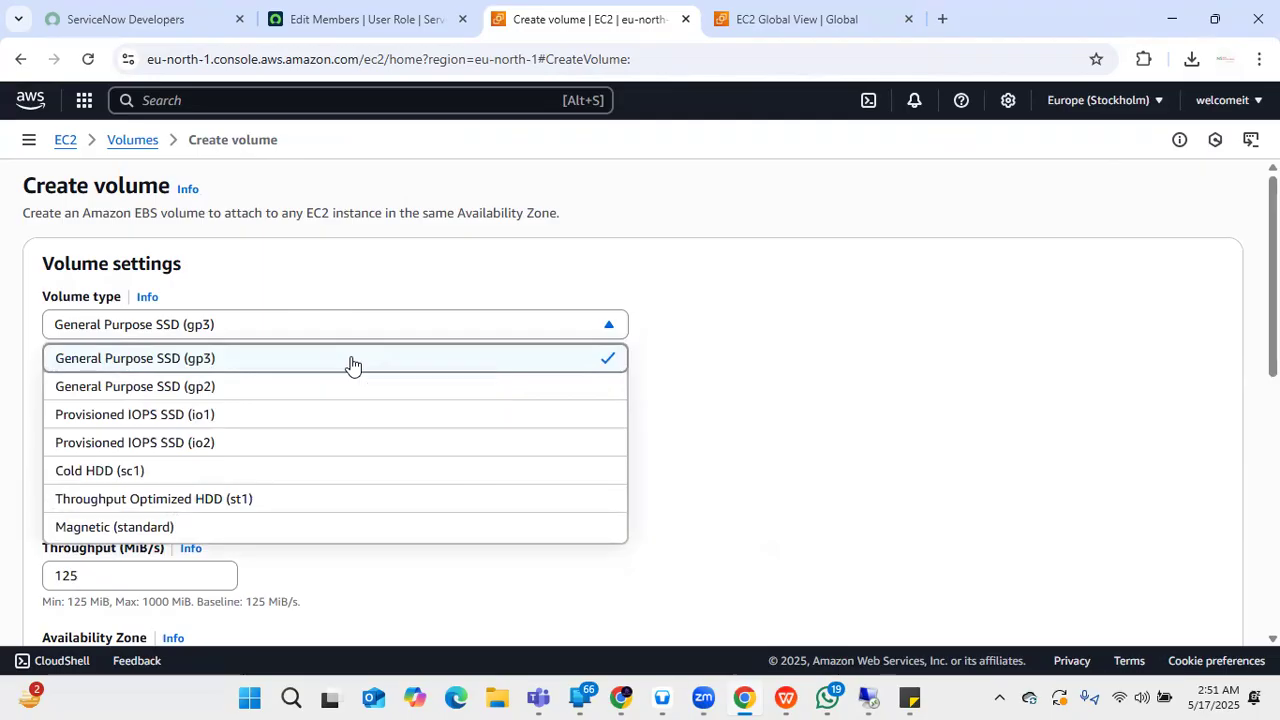
{"action": "right_click", "coordinate": [350, 364]}
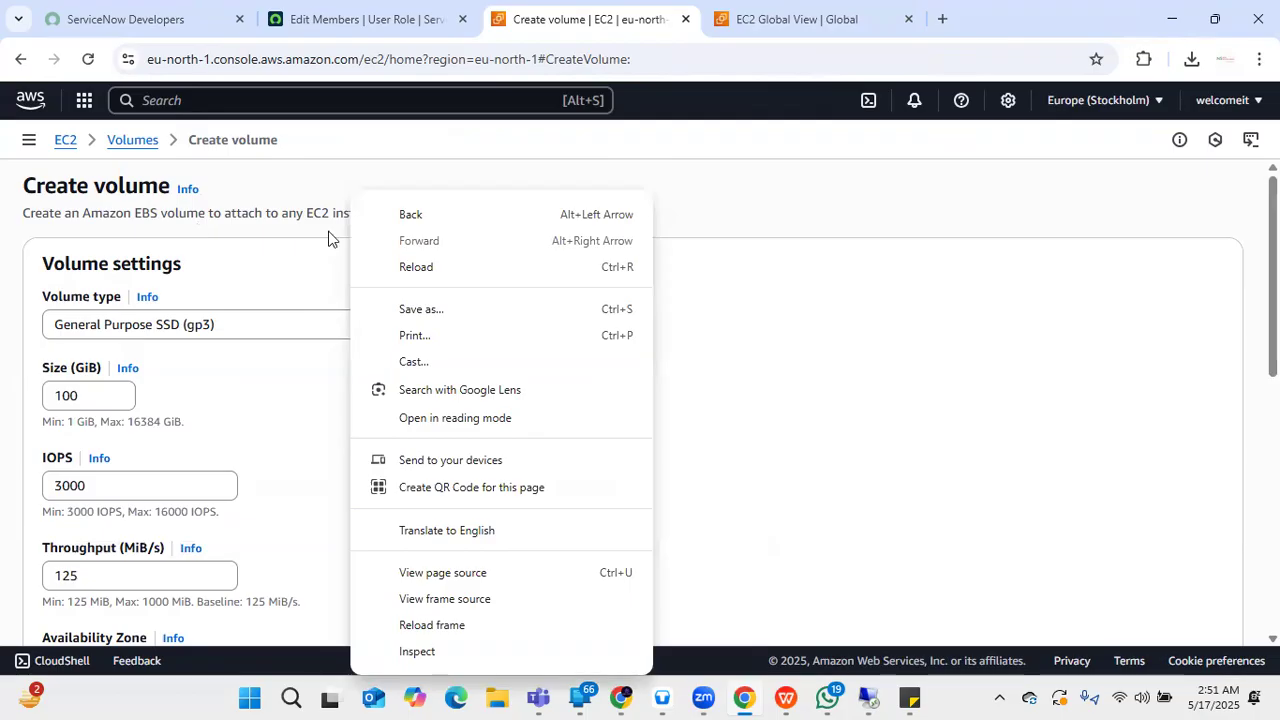
{"action": "left_click", "coordinate": [392, 137]}
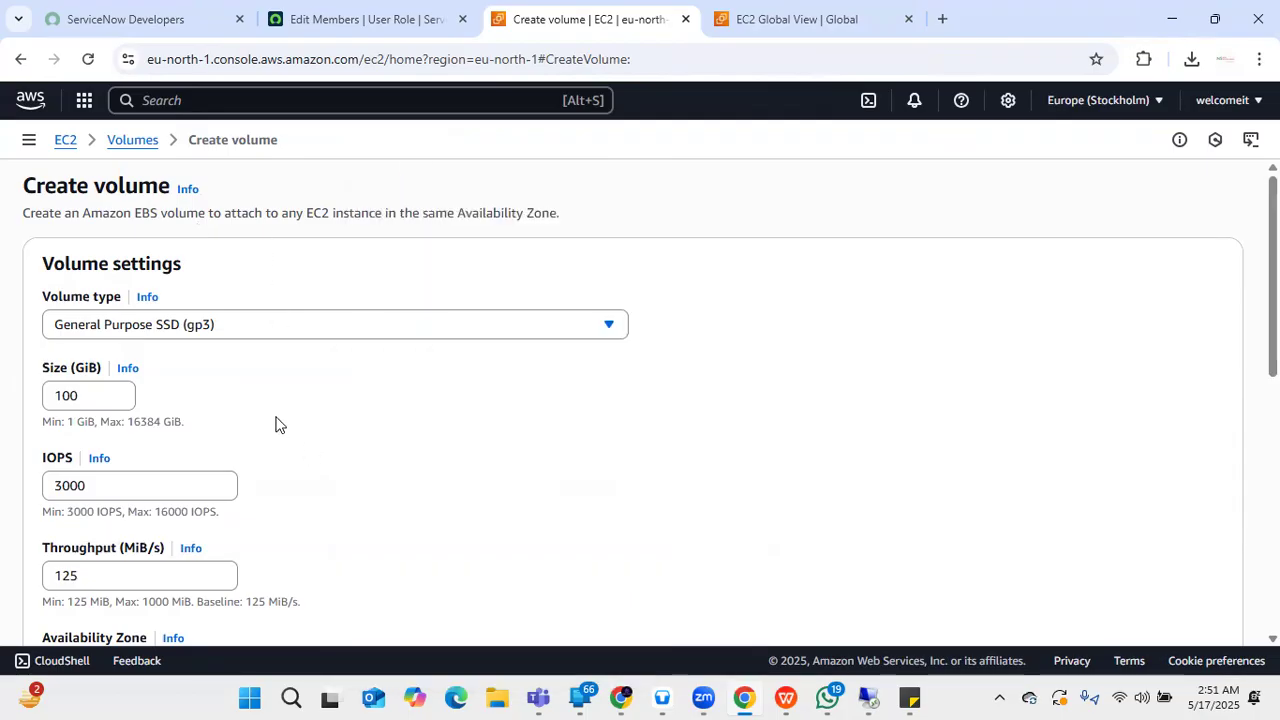
{"action": "scroll", "coordinate": [272, 387], "scroll_direction": "down", "scroll_amount": 1}
{"action": "scroll", "coordinate": [273, 384], "scroll_direction": "down", "scroll_amount": 10}
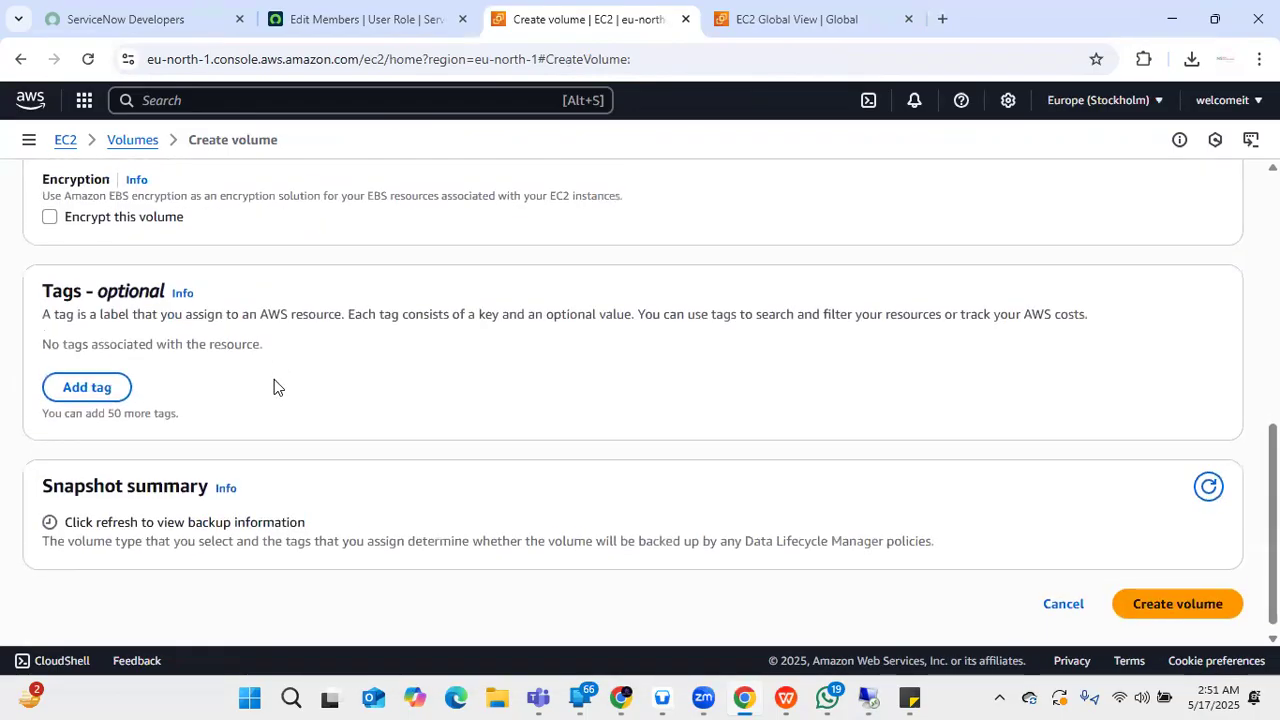
{"action": "left_click", "coordinate": [1200, 592]}
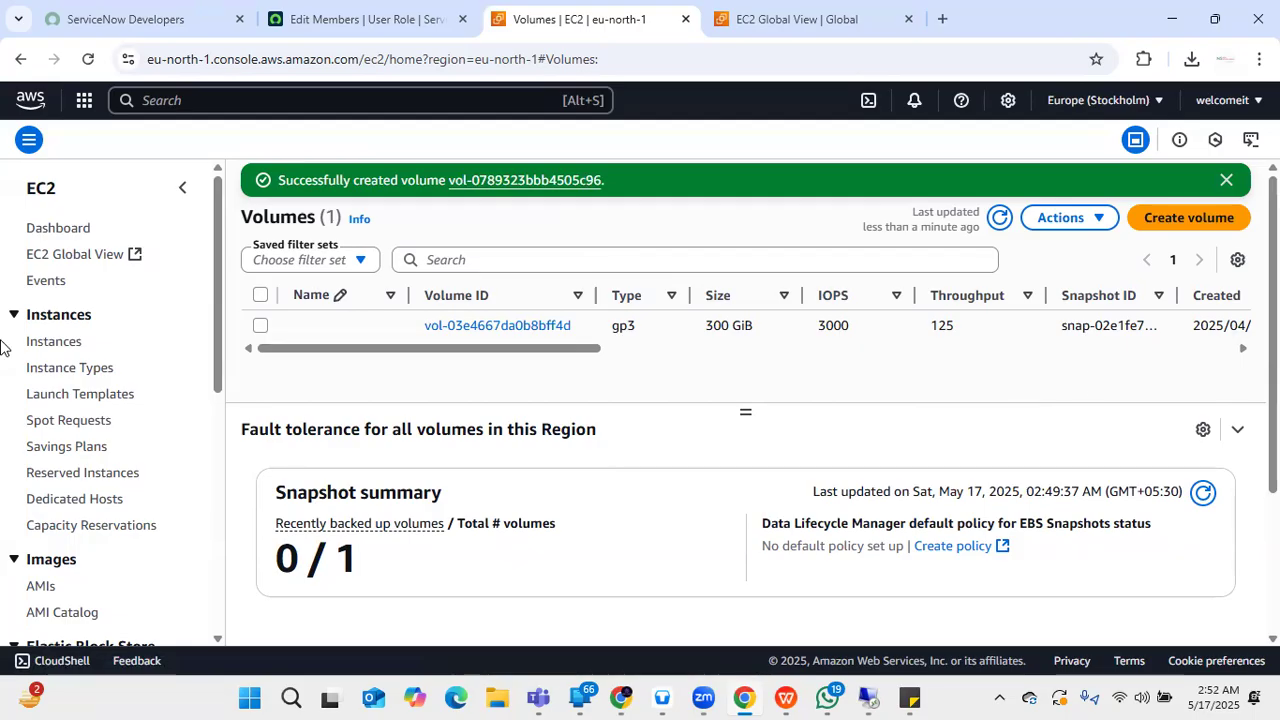
- Show details of the 300 GiB gp3 volume: in-use, status Okay, 3000 IOPS, 125 throughput
{"action": "left_click", "coordinate": [261, 326]}
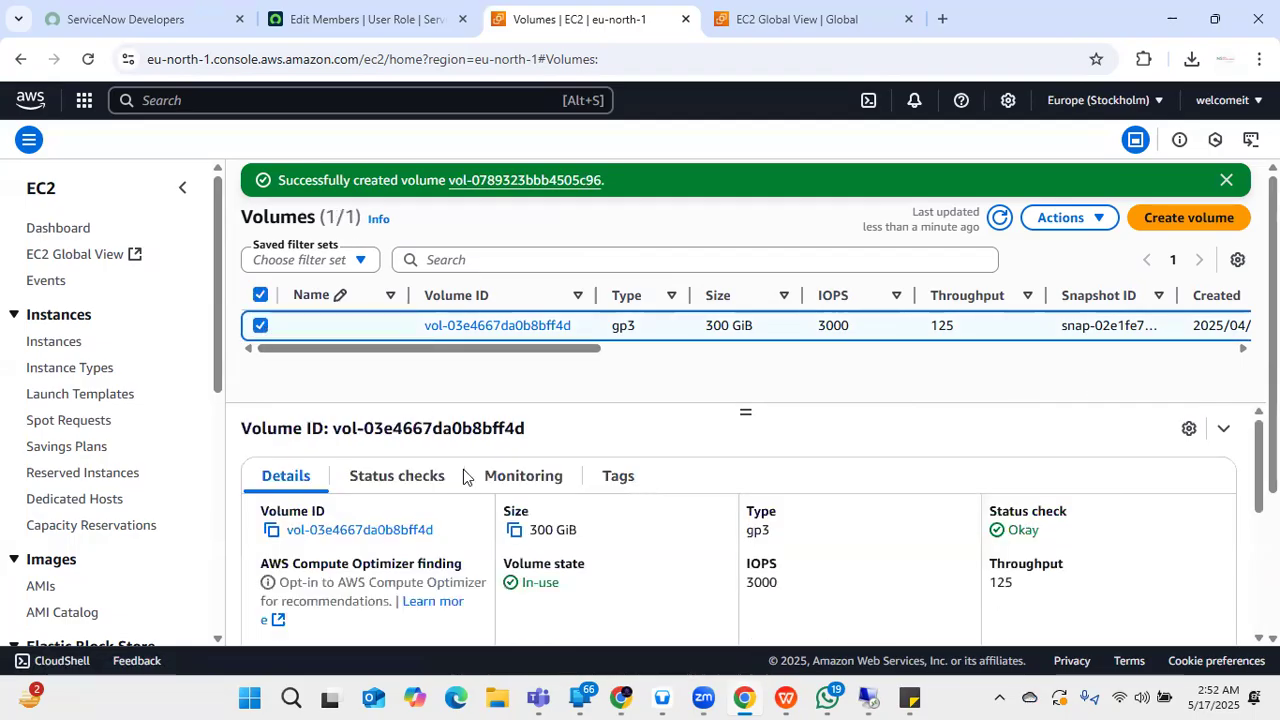
{"action": "scroll", "coordinate": [471, 503], "scroll_direction": "down", "scroll_amount": 5}
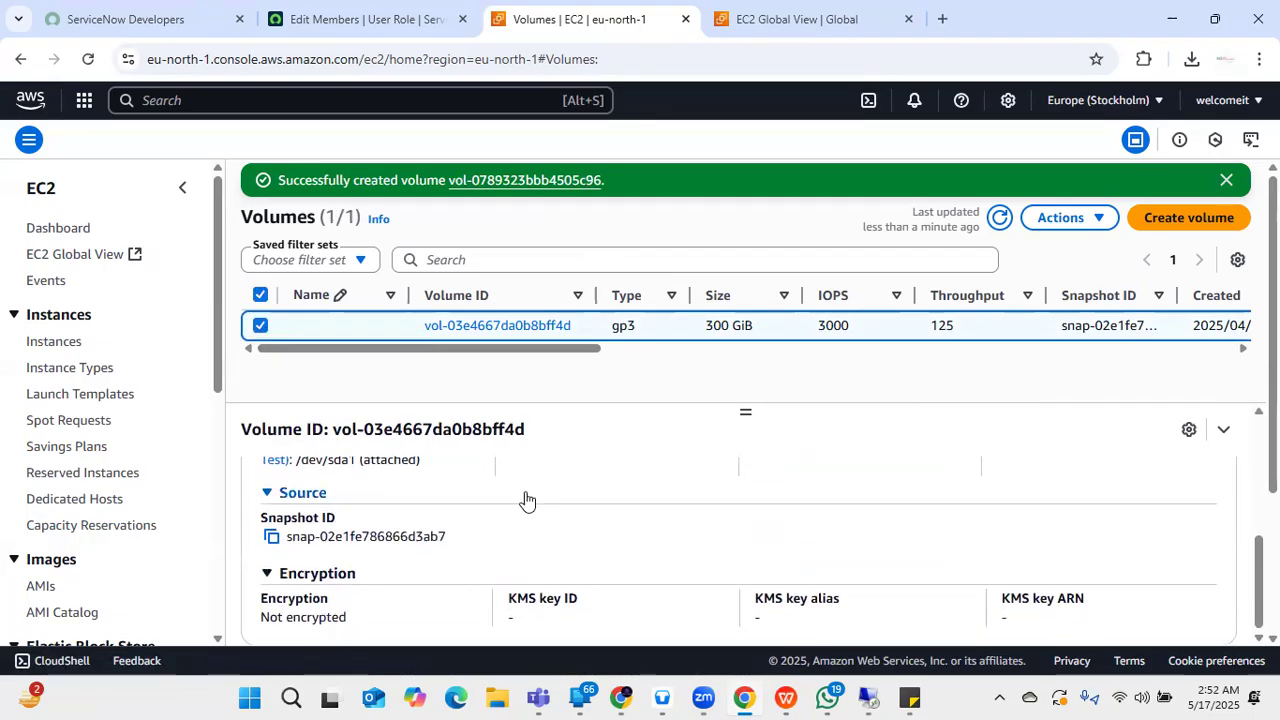
{"action": "scroll", "coordinate": [525, 499], "scroll_direction": "down", "scroll_amount": 3}
{"action": "scroll", "coordinate": [520, 497], "scroll_direction": "up", "scroll_amount": 5}
{"action": "scroll", "coordinate": [520, 497], "scroll_direction": "up", "scroll_amount": 2}
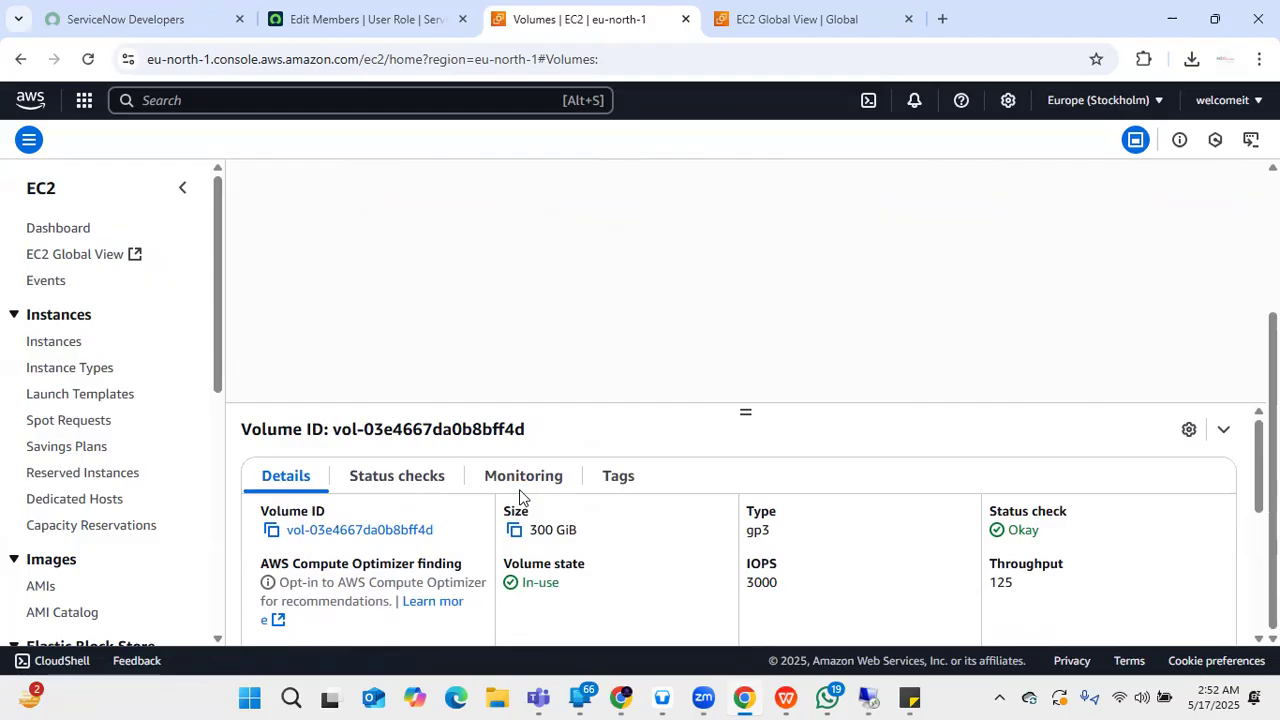
- Turn the system sound volume down to zero
{"action": "key", "text": "XF86AudioLowerVolume"}
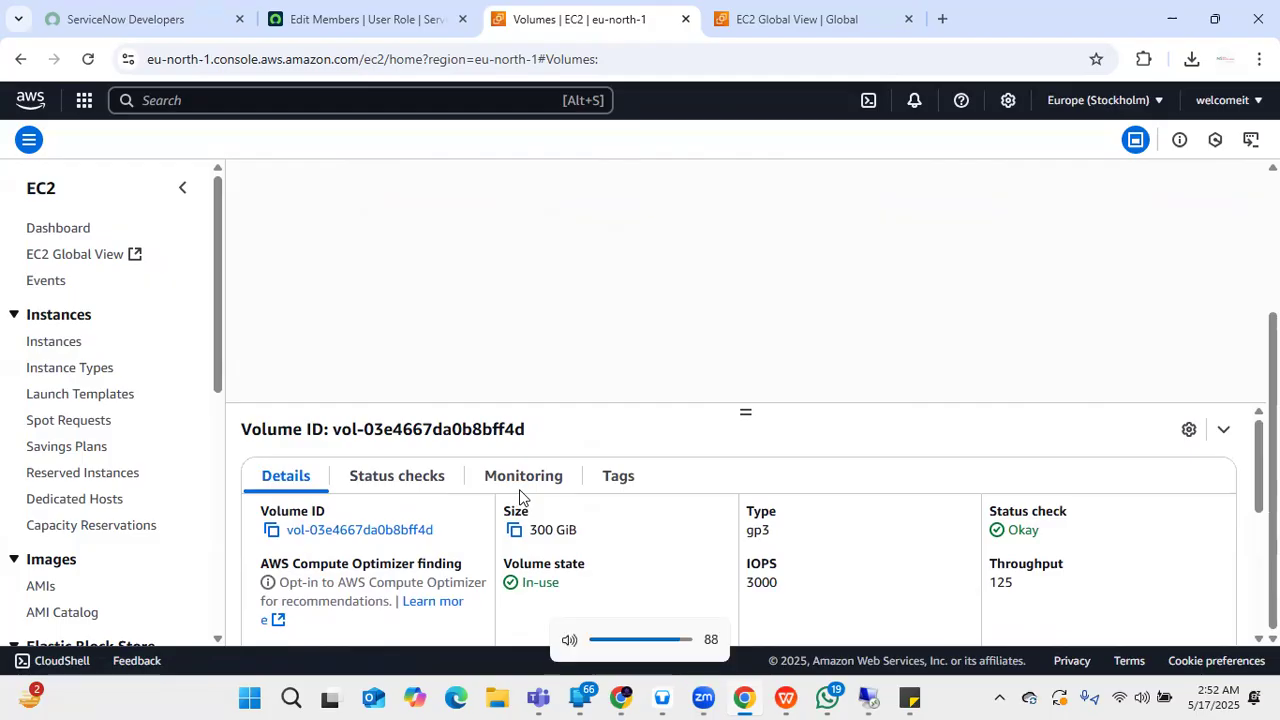
{"action": "key", "text": "XF86AudioLowerVolume"}
{"action": "key", "text": "XF86AudioLowerVolume"}
{"action": "key", "text": "XF86AudioLowerVolume"}
{"action": "key", "text": "XF86AudioLowerVolume"}
{"action": "key", "text": "XF86AudioLowerVolume"}
{"action": "key", "text": "XF86AudioLowerVolume"}
{"action": "key", "text": "XF86AudioLowerVolume"}
{"action": "key", "text": "XF86AudioLowerVolume"}
{"action": "key", "text": "XF86AudioLowerVolume"}
{"action": "key", "text": "XF86AudioLowerVolume"}
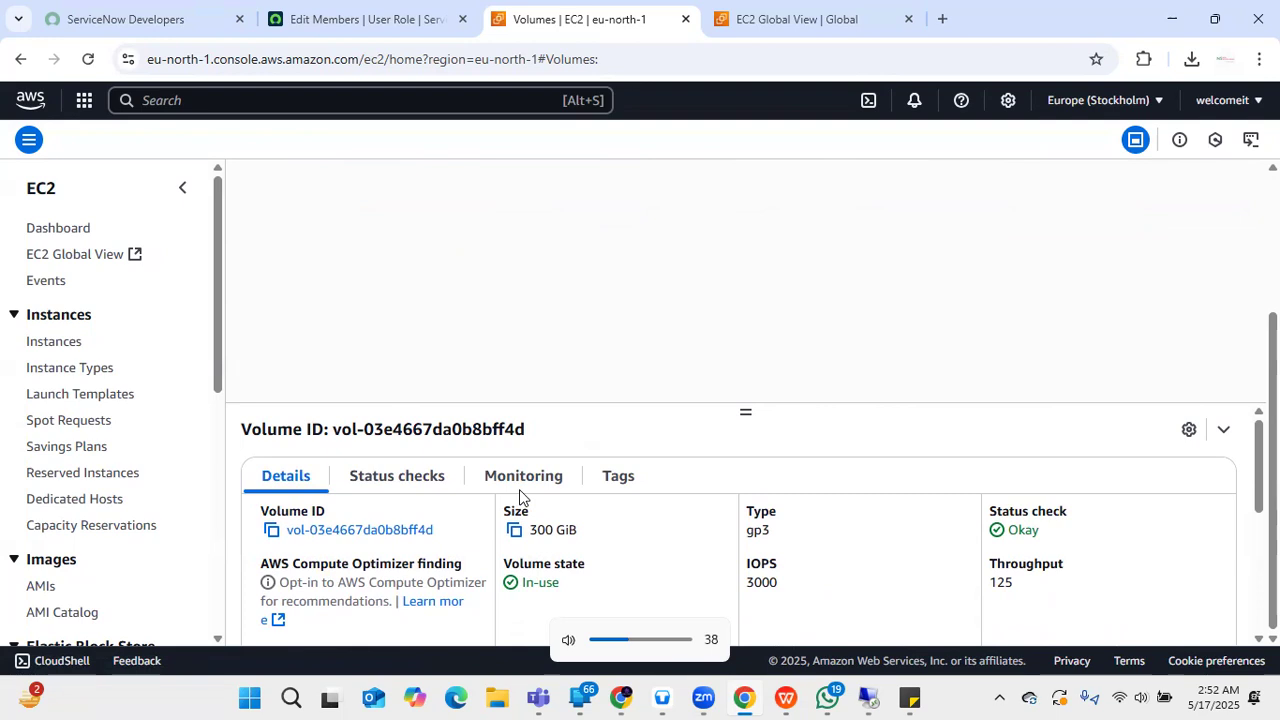
{"action": "key", "text": "XF86AudioLowerVolume"}
{"action": "key", "text": "XF86AudioLowerVolume"}
{"action": "key", "text": "XF86AudioLowerVolume"}
{"action": "key", "text": "XF86AudioLowerVolume"}
{"action": "key", "text": "XF86AudioLowerVolume"}
{"action": "key", "text": "XF86AudioLowerVolume"}
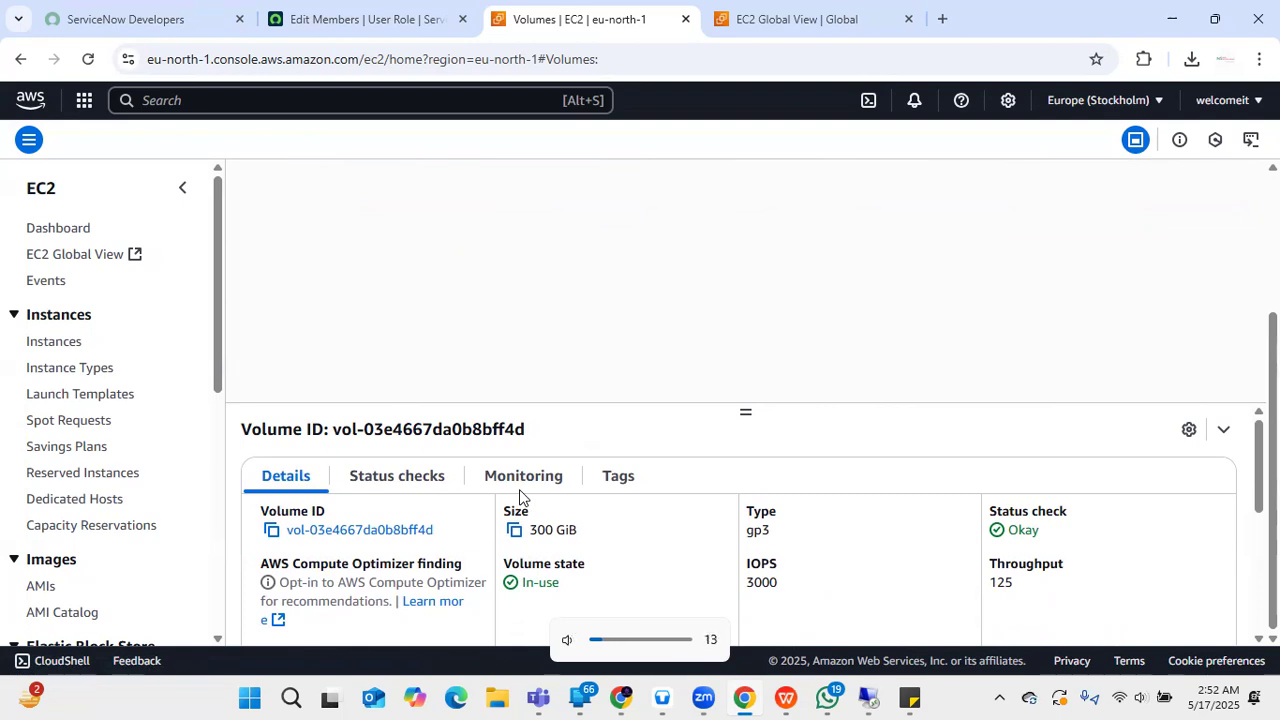
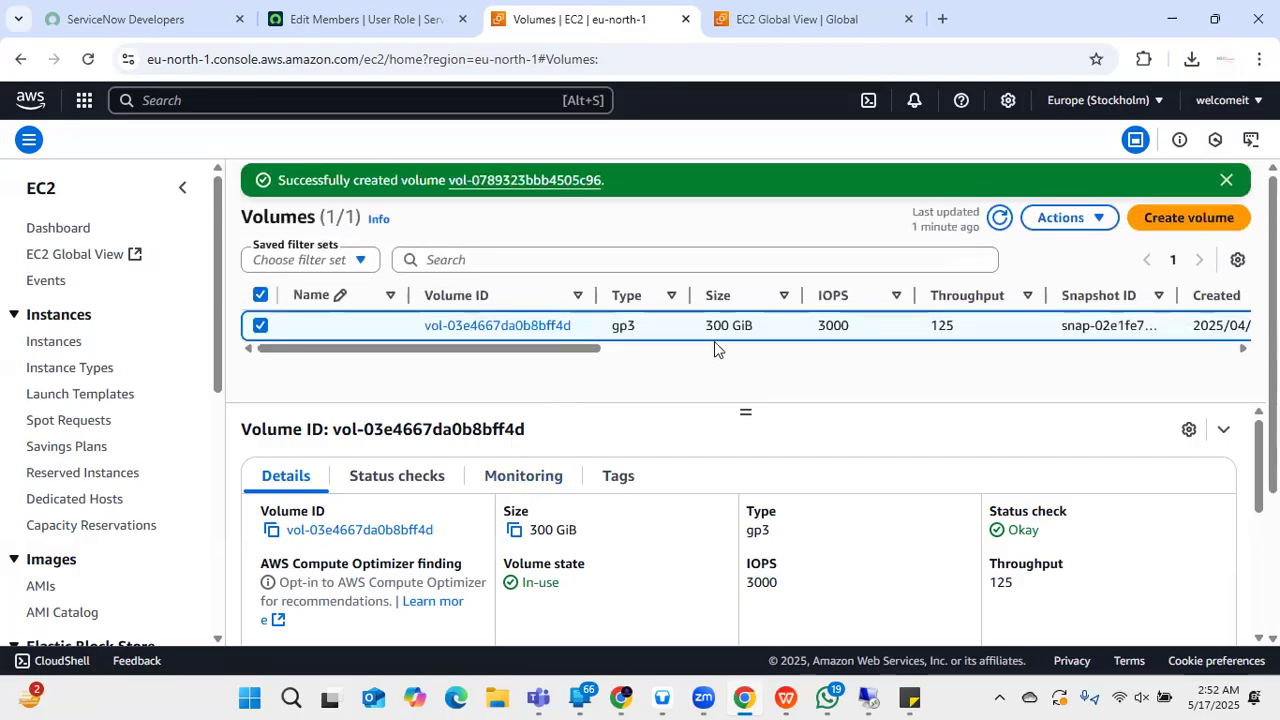
- Start modifying the 300 GiB volume and enter a new size of 100
{"action": "left_click", "coordinate": [1065, 217]}
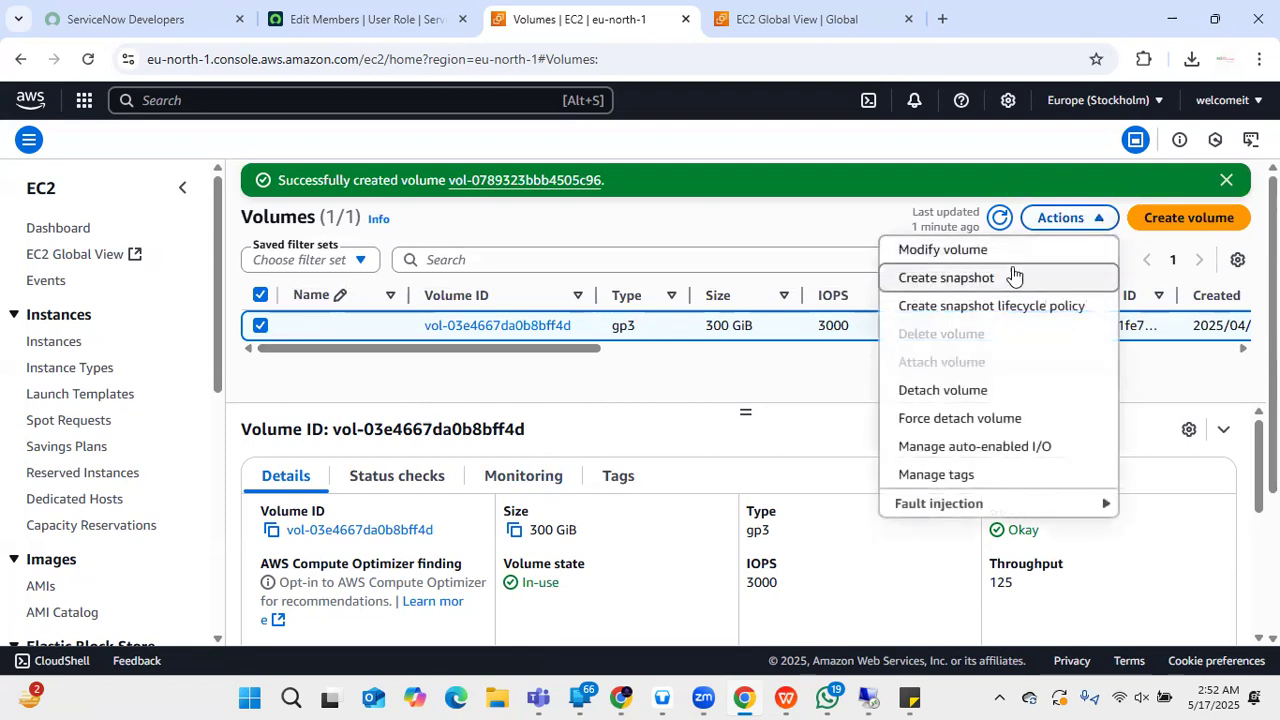
{"action": "left_click", "coordinate": [945, 249]}
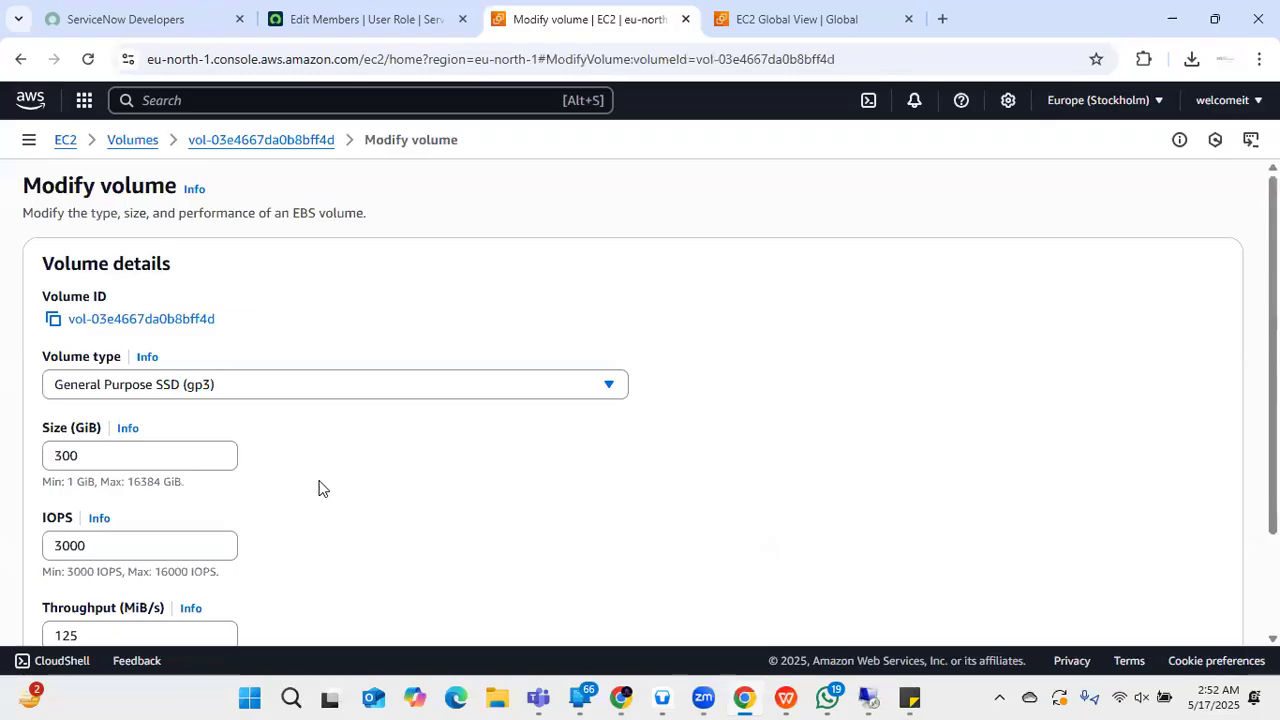
{"action": "scroll", "coordinate": [224, 466], "scroll_direction": "down", "scroll_amount": 1}
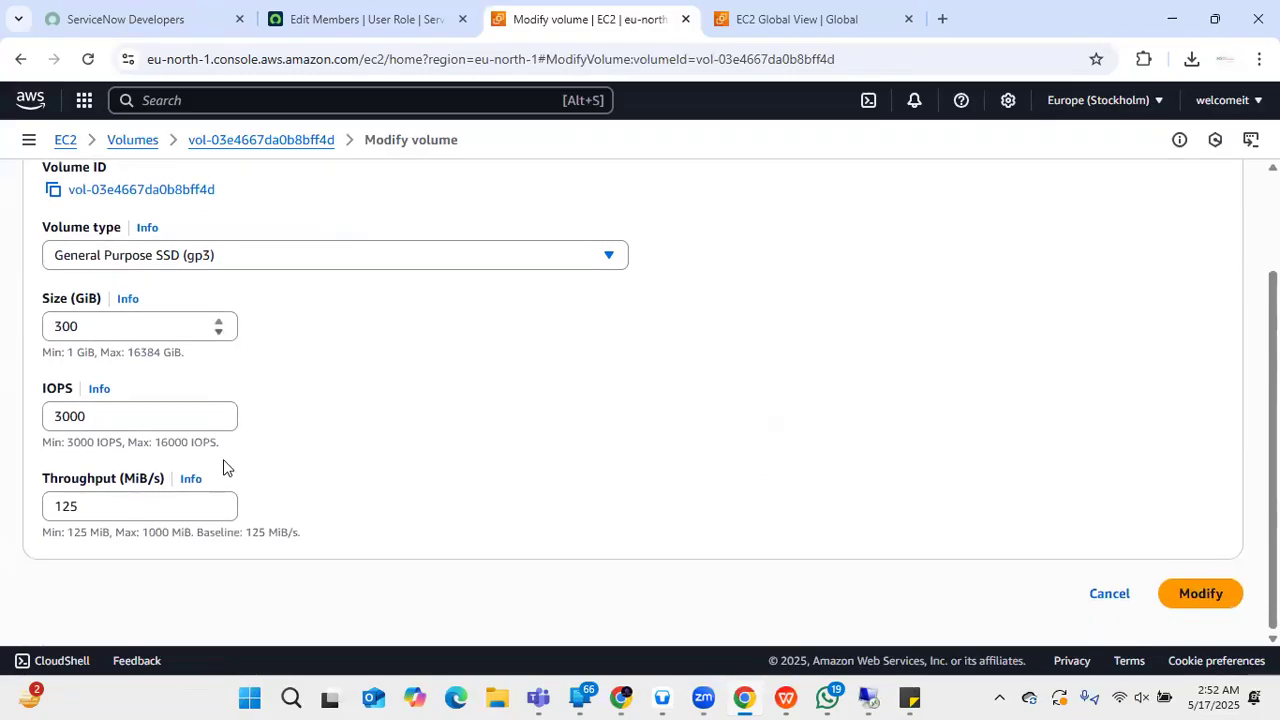
{"action": "left_click", "coordinate": [190, 417]}
{"action": "left_click", "coordinate": [185, 330]}
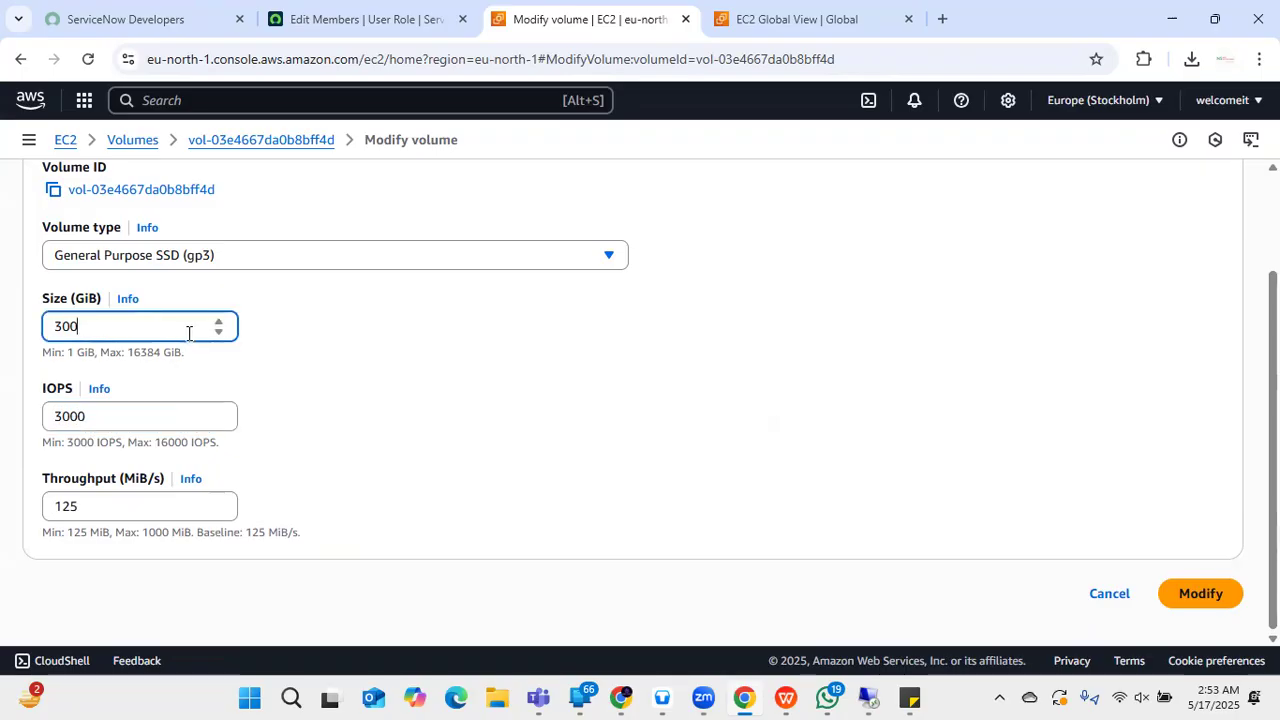
{"action": "key", "text": "BackSpace"}
{"action": "key", "text": "BackSpace"}
{"action": "key", "text": "BackSpace"}
{"action": "key", "text": "BackSpace"}
{"action": "type", "text": "100"}
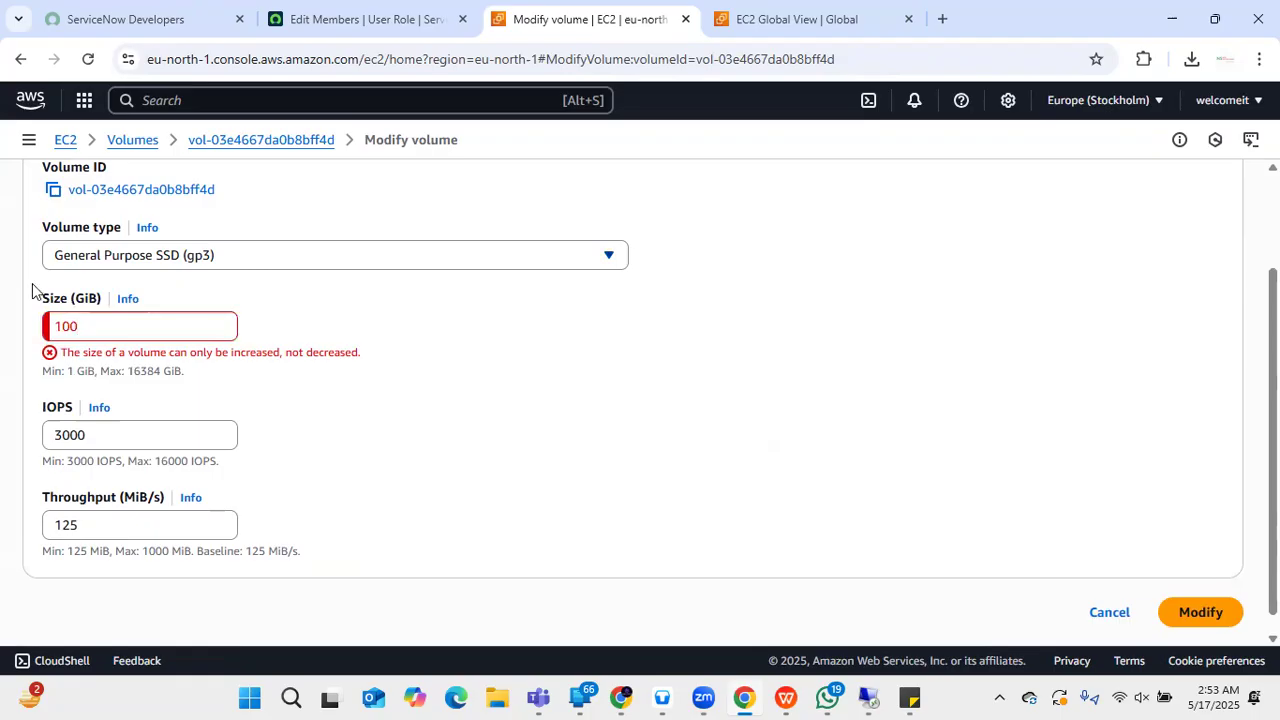
- Nudge IOPS to 2995 and pick gp2, then go back to the volumes list without modifying
{"action": "left_click", "coordinate": [144, 443]}
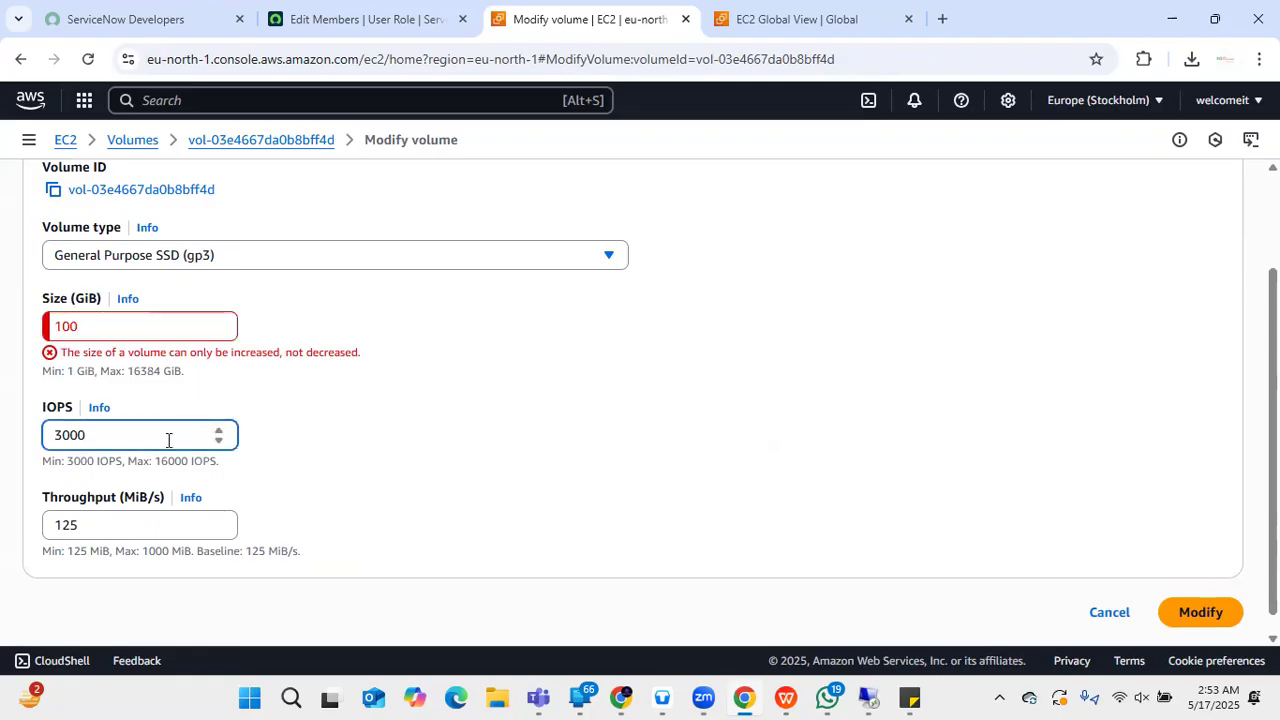
{"action": "left_click", "coordinate": [219, 430]}
{"action": "left_click", "coordinate": [219, 430]}
{"action": "left_click", "coordinate": [220, 433]}
{"action": "left_click", "coordinate": [219, 441]}
{"action": "left_click", "coordinate": [219, 441]}
{"action": "left_click", "coordinate": [219, 441]}
{"action": "left_click", "coordinate": [219, 441]}
{"action": "left_click", "coordinate": [219, 441]}
{"action": "left_click", "coordinate": [217, 440]}
{"action": "left_click", "coordinate": [376, 464]}
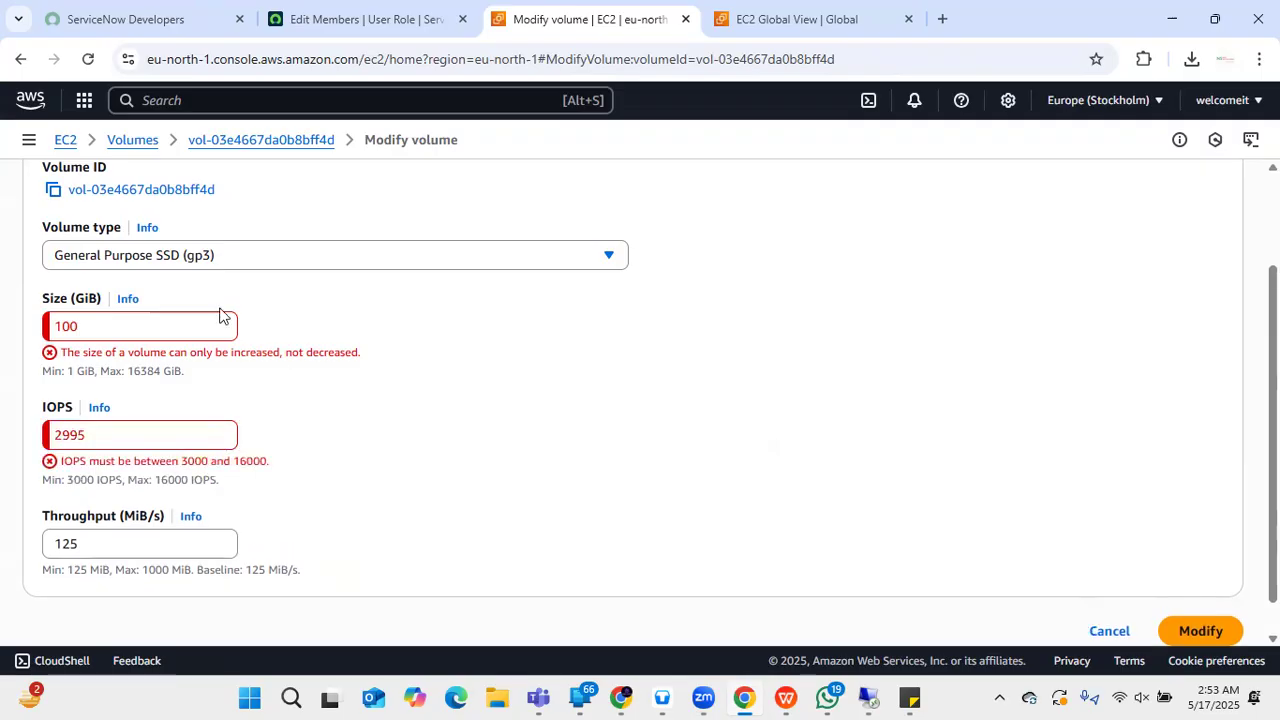
{"action": "left_click", "coordinate": [167, 262]}
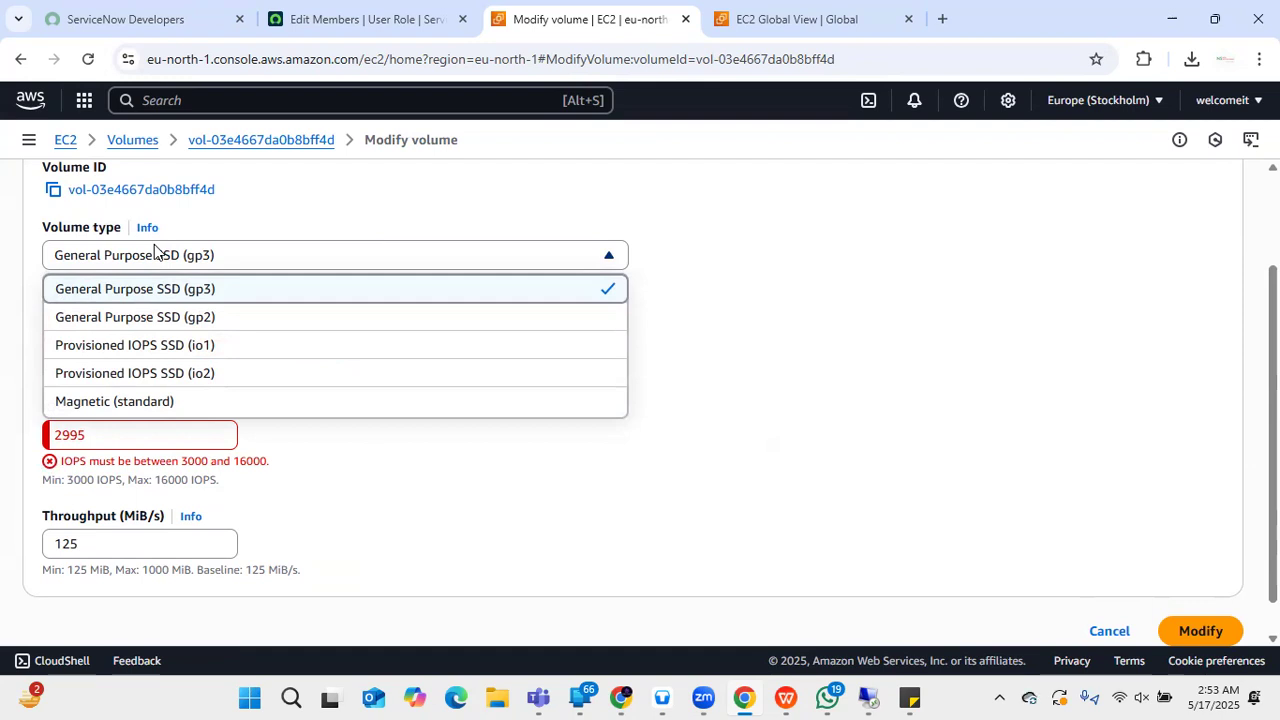
{"action": "left_click", "coordinate": [118, 320]}
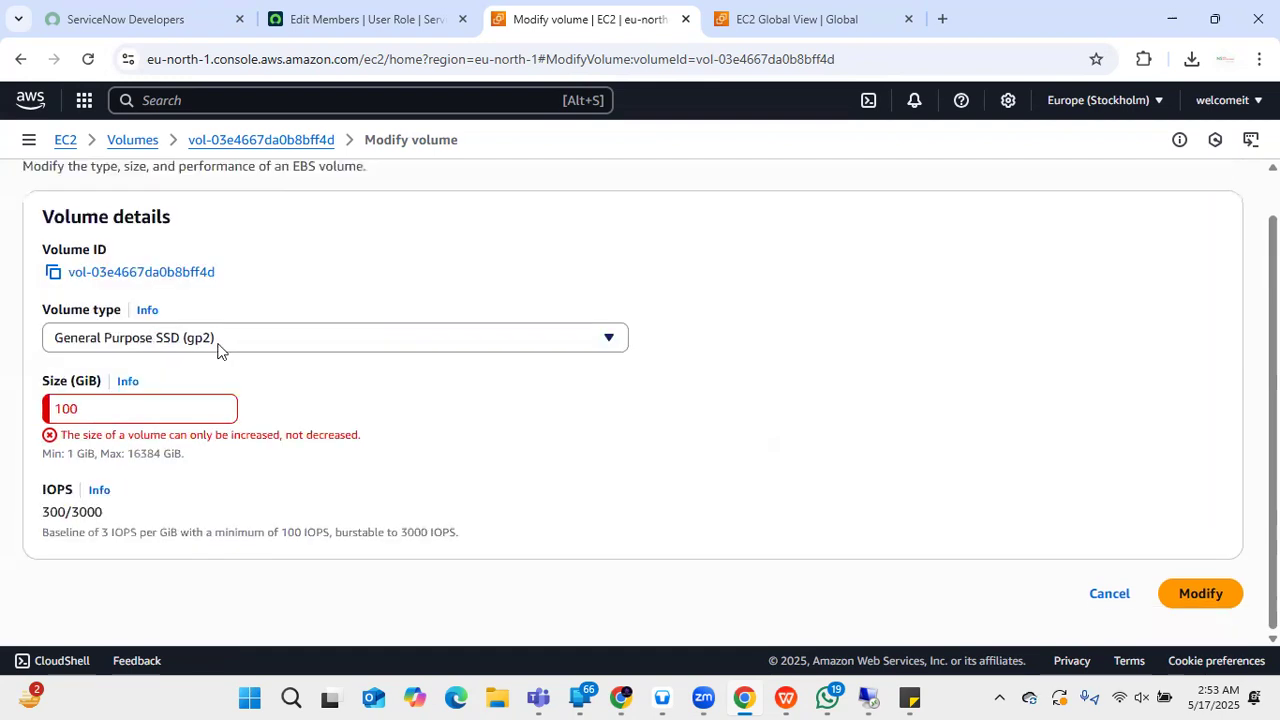
{"action": "scroll", "coordinate": [277, 400], "scroll_direction": "up", "scroll_amount": 1}
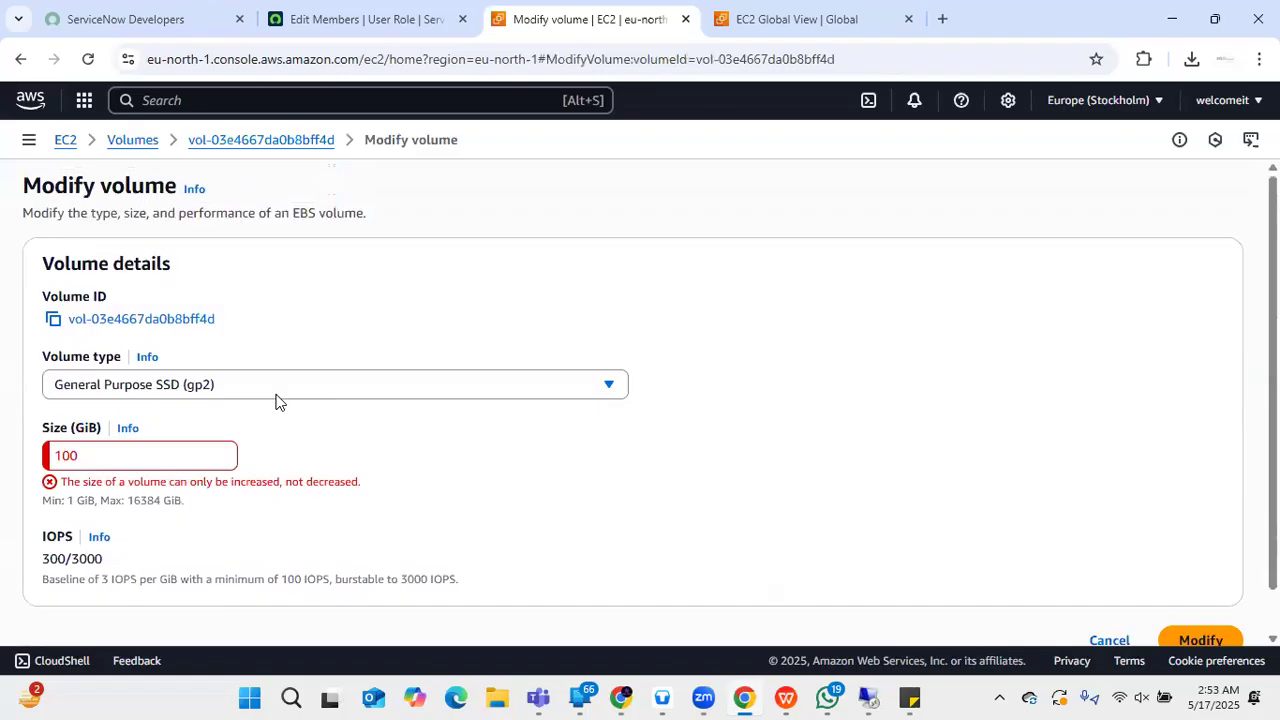
{"action": "scroll", "coordinate": [277, 400], "scroll_direction": "down", "scroll_amount": 1}
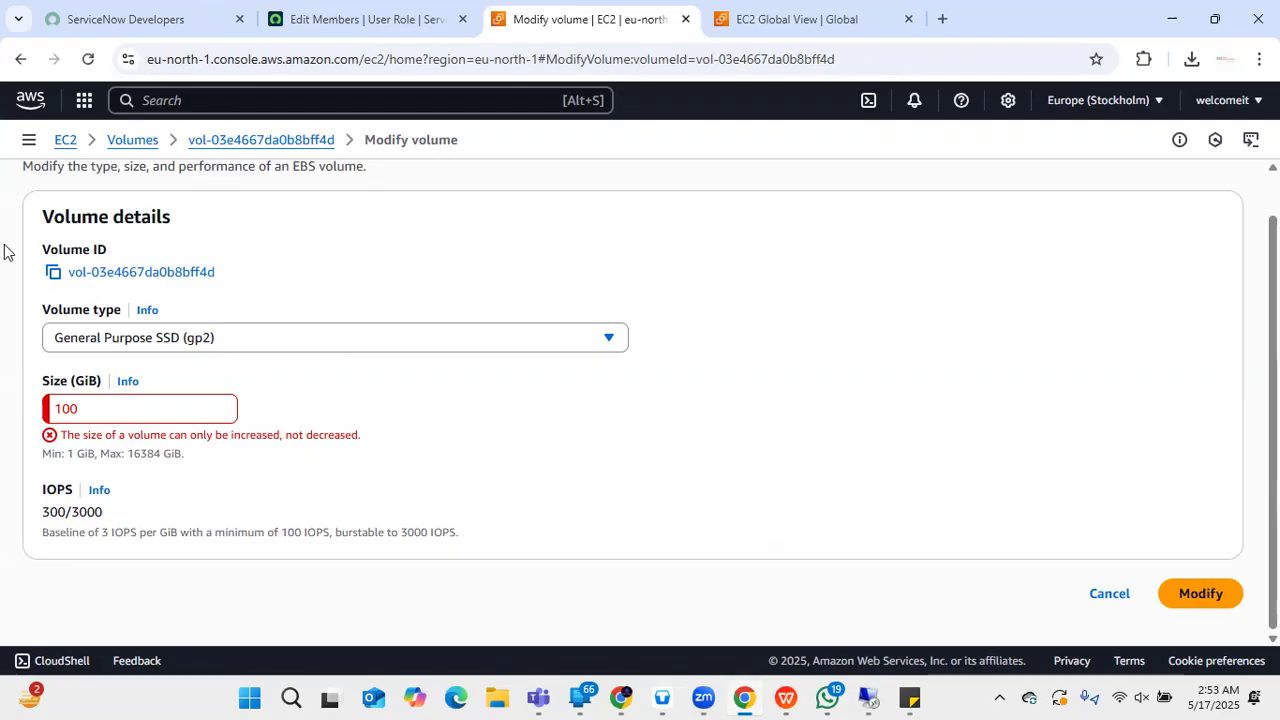
{"action": "left_click", "coordinate": [16, 60]}
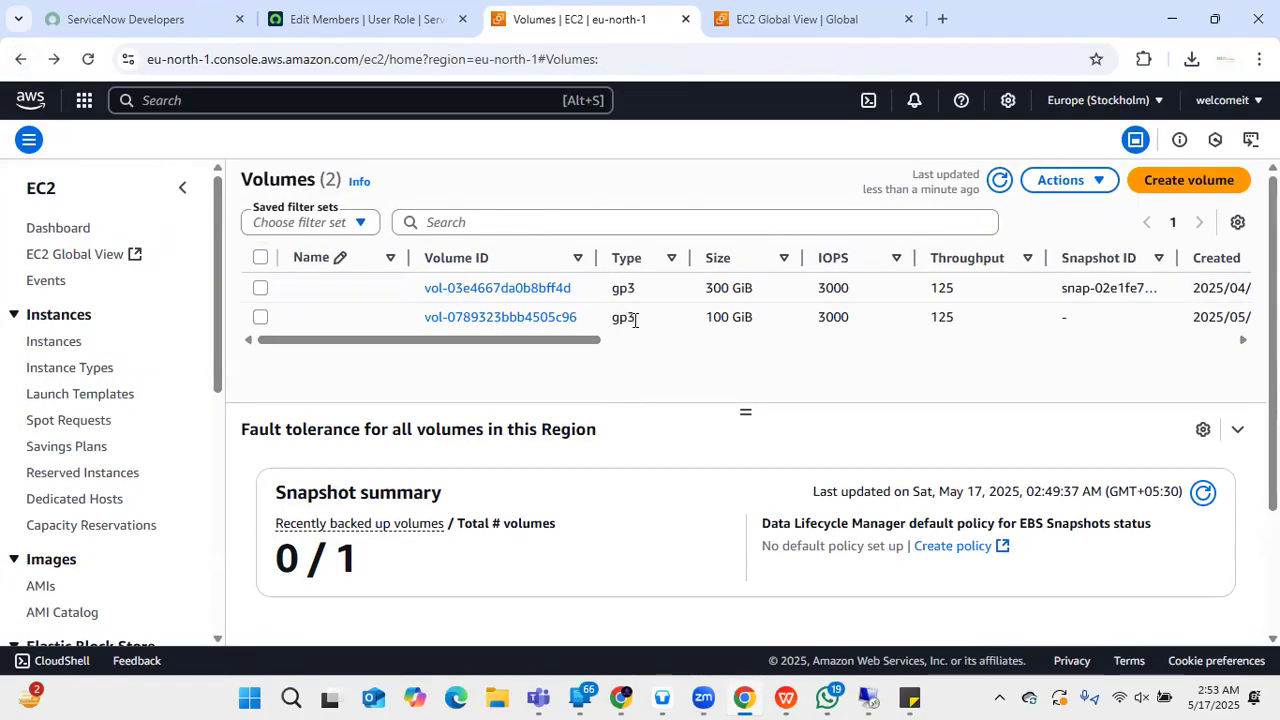
- Begin attaching the new 100 GiB volume to the Windows IBM Test instance
{"action": "left_click", "coordinate": [478, 318]}
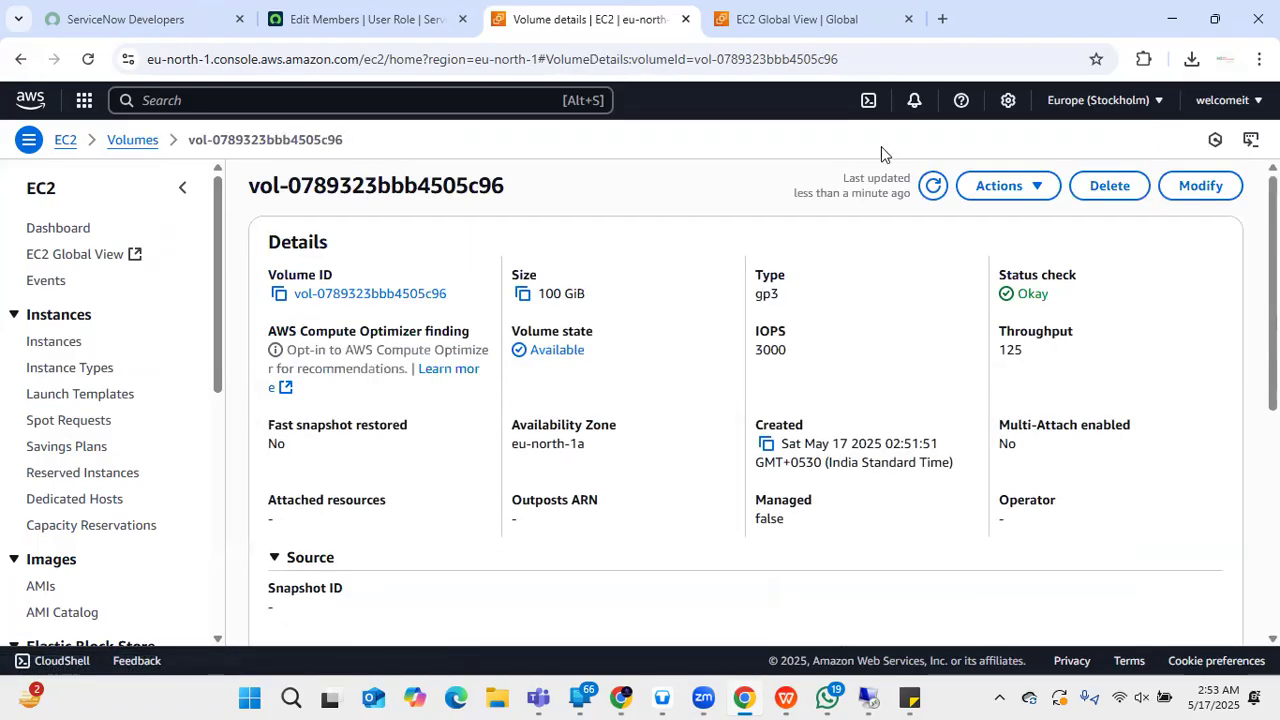
{"action": "left_click", "coordinate": [990, 188]}
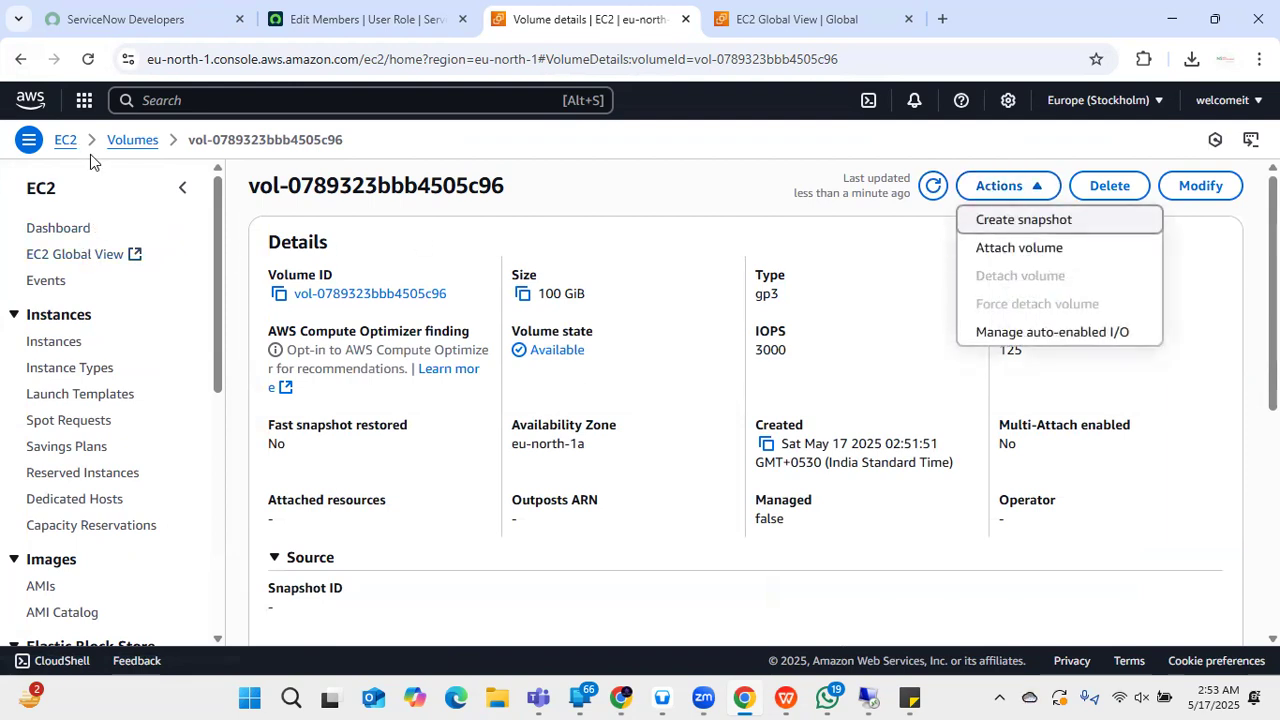
{"action": "left_click", "coordinate": [1070, 253]}
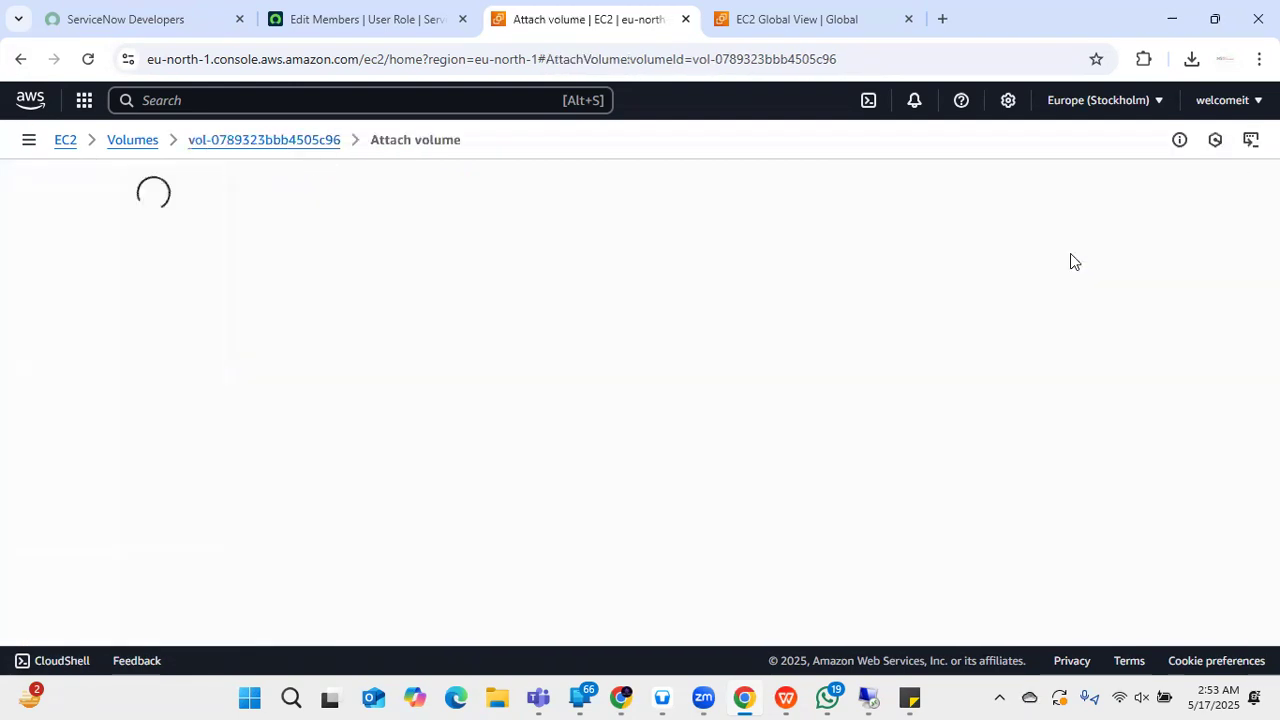
{"action": "scroll", "coordinate": [195, 335], "scroll_direction": "down", "scroll_amount": 1}
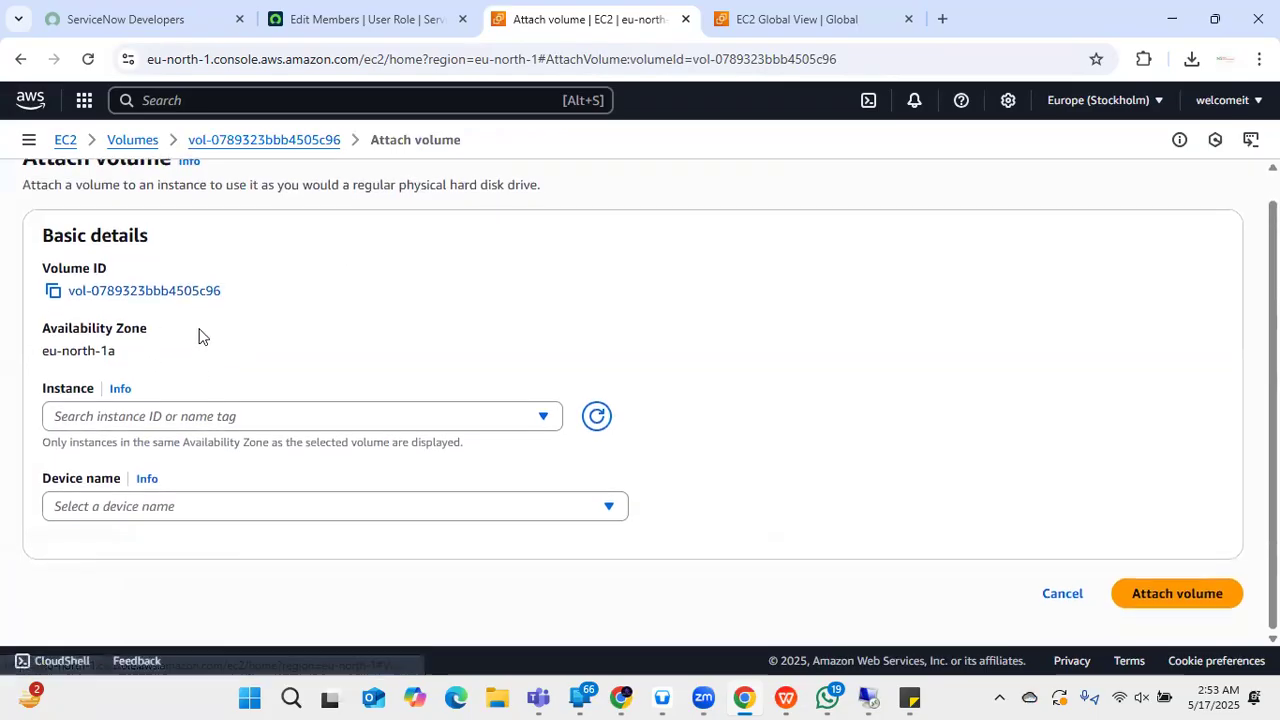
{"action": "left_click", "coordinate": [306, 418]}
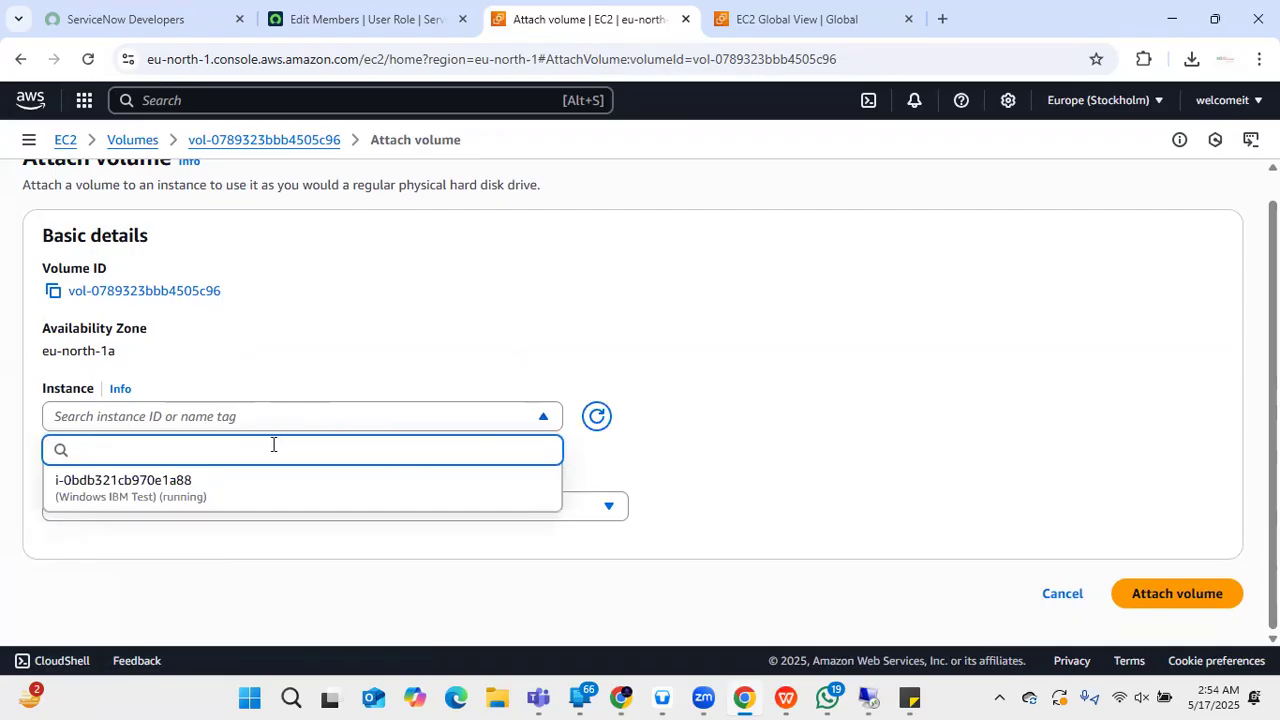
{"action": "left_click", "coordinate": [203, 492]}
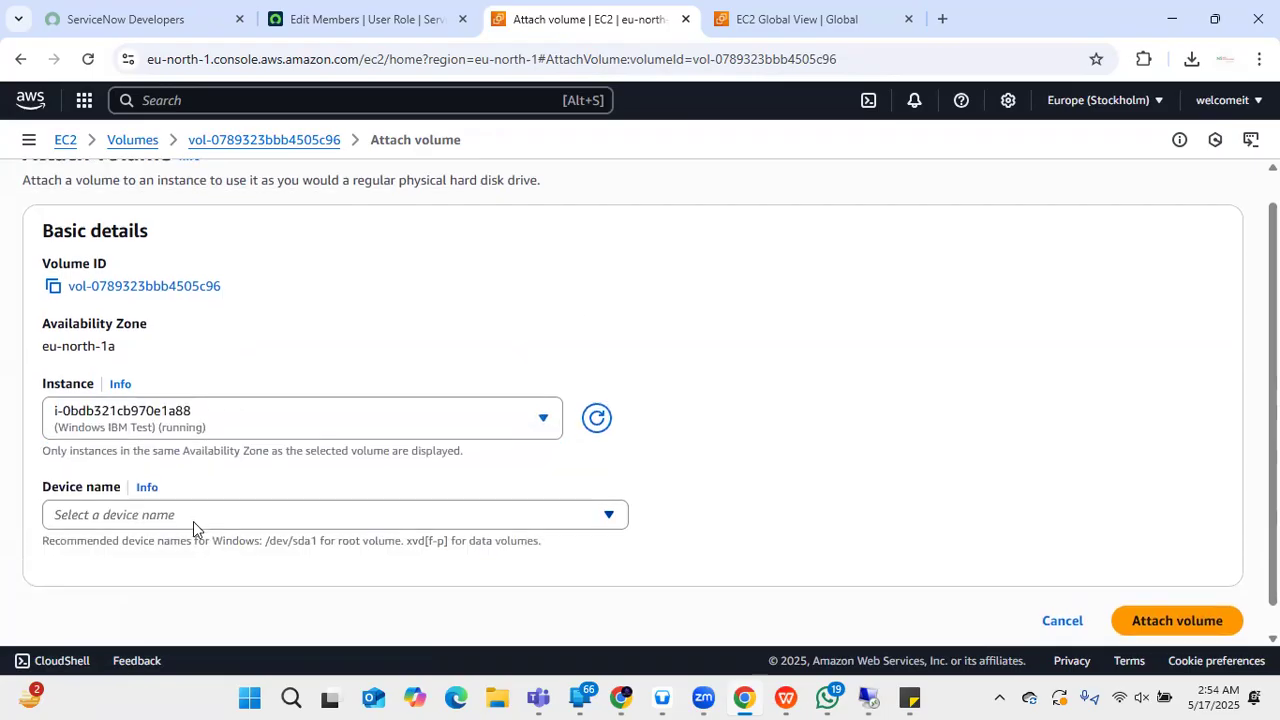
{"action": "left_click", "coordinate": [182, 486]}
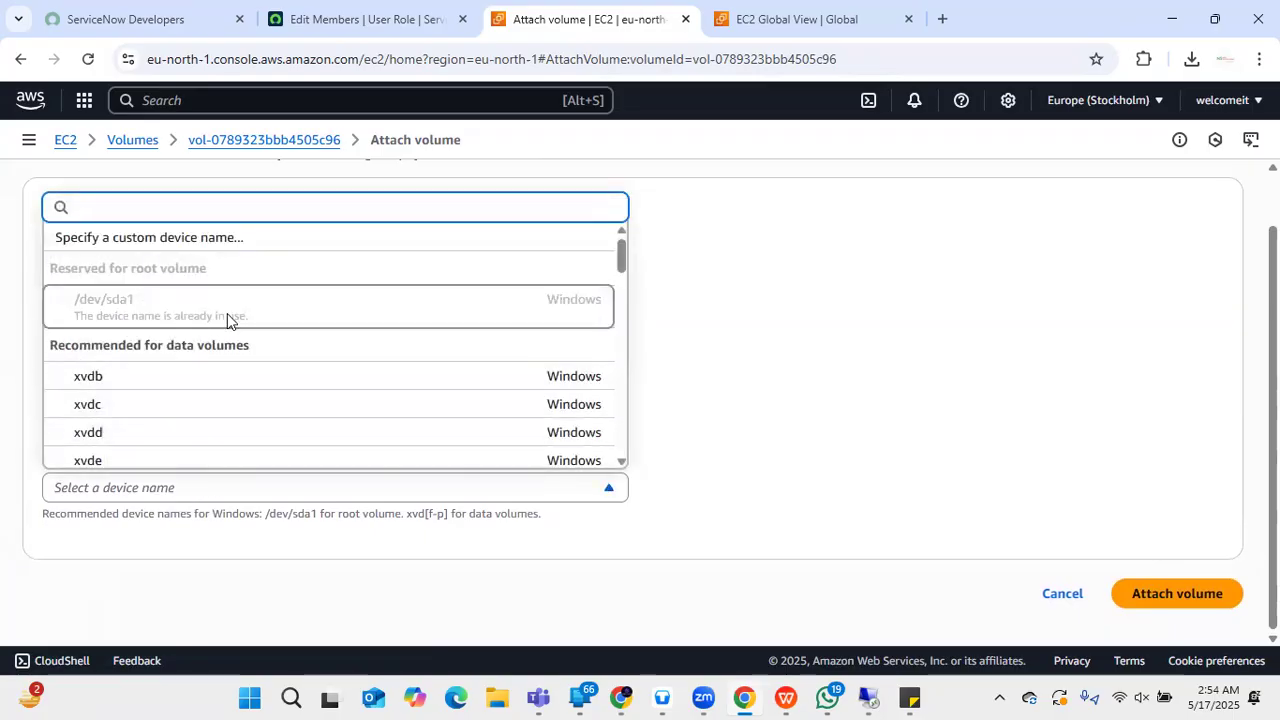
{"action": "scroll", "coordinate": [227, 315], "scroll_direction": "down", "scroll_amount": 5}
{"action": "scroll", "coordinate": [228, 318], "scroll_direction": "down", "scroll_amount": 8}
{"action": "scroll", "coordinate": [230, 321], "scroll_direction": "up", "scroll_amount": 12}
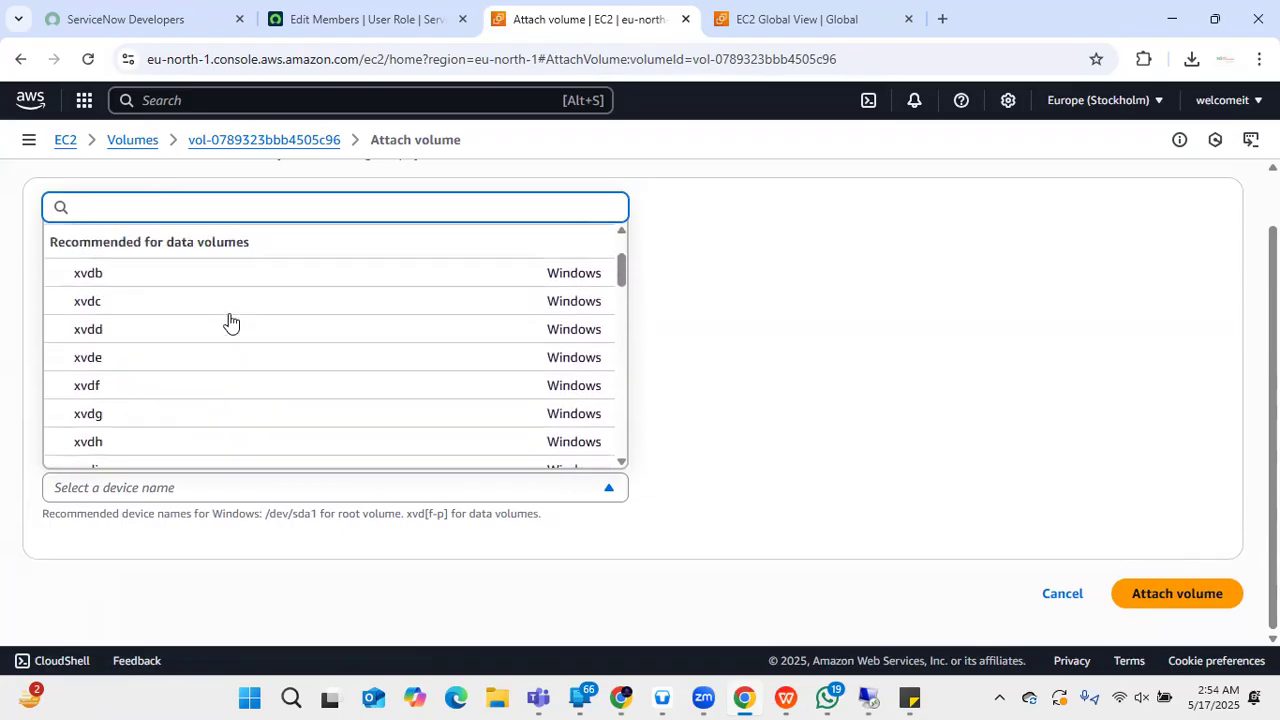
{"action": "scroll", "coordinate": [240, 323], "scroll_direction": "up", "scroll_amount": 2}
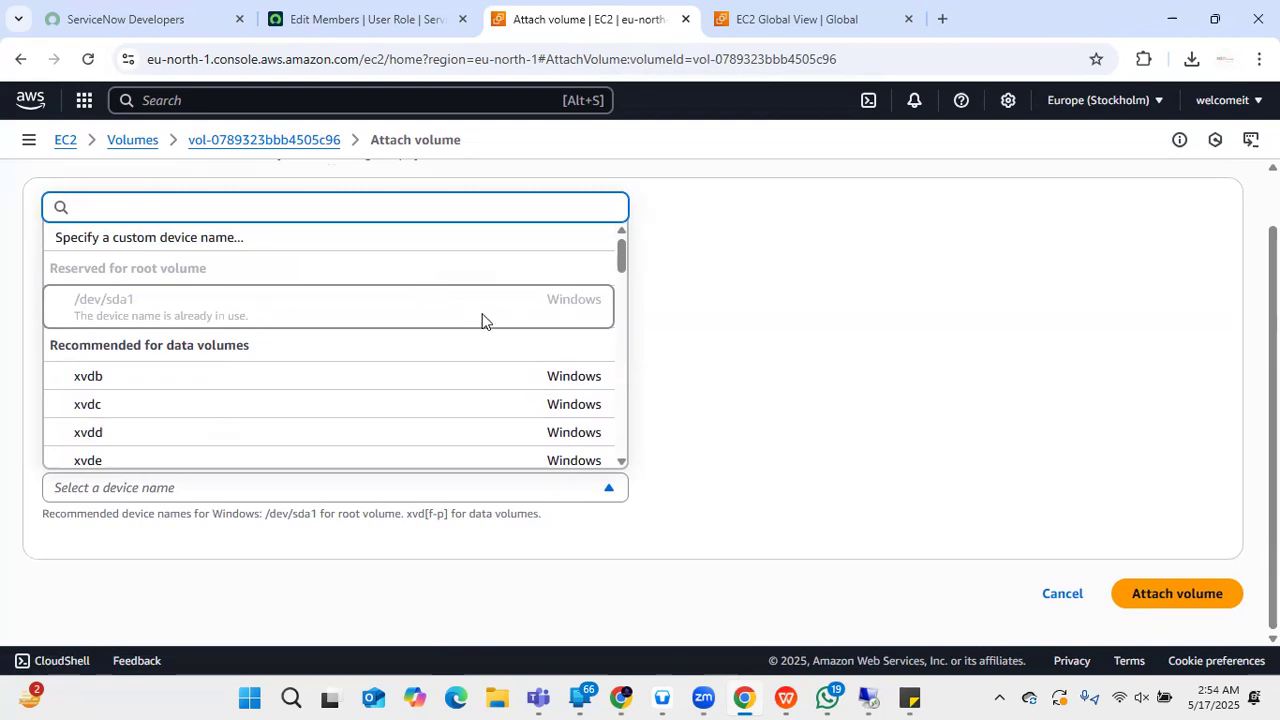
- Attach the volume as device xvdb and bring the remote desktop session forward
{"action": "right_click", "coordinate": [584, 340]}
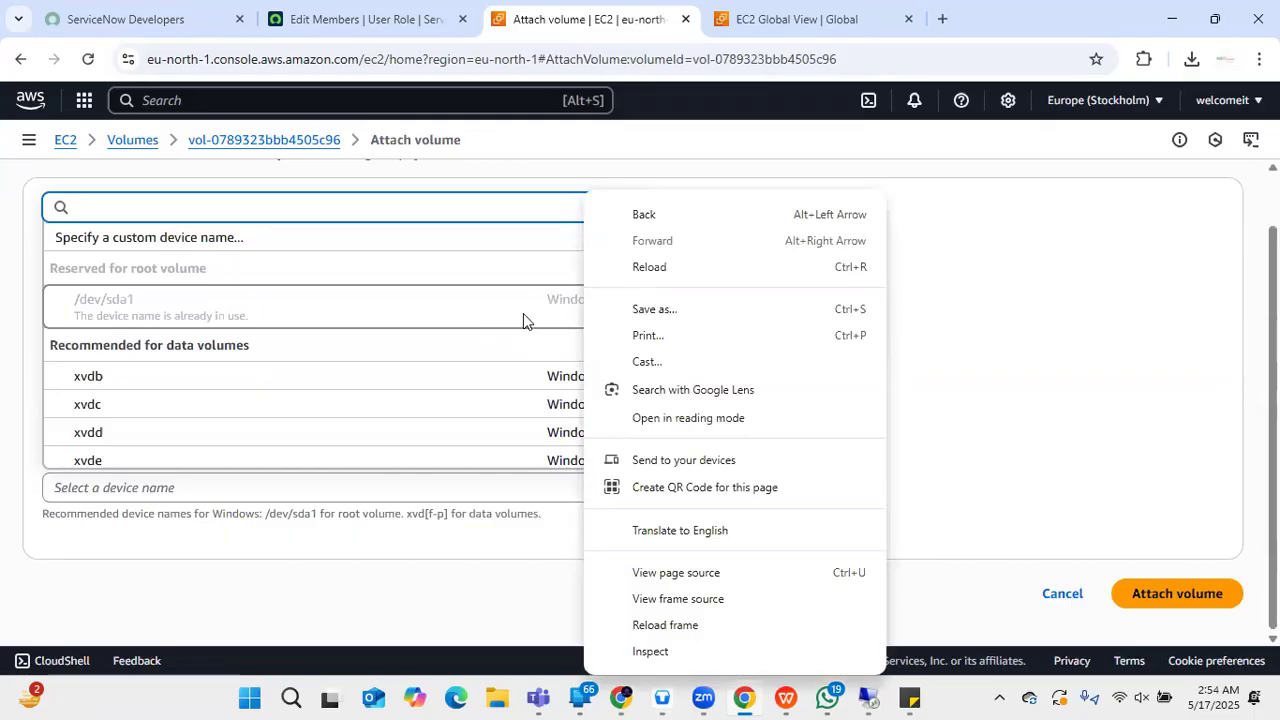
{"action": "left_click", "coordinate": [1184, 597]}
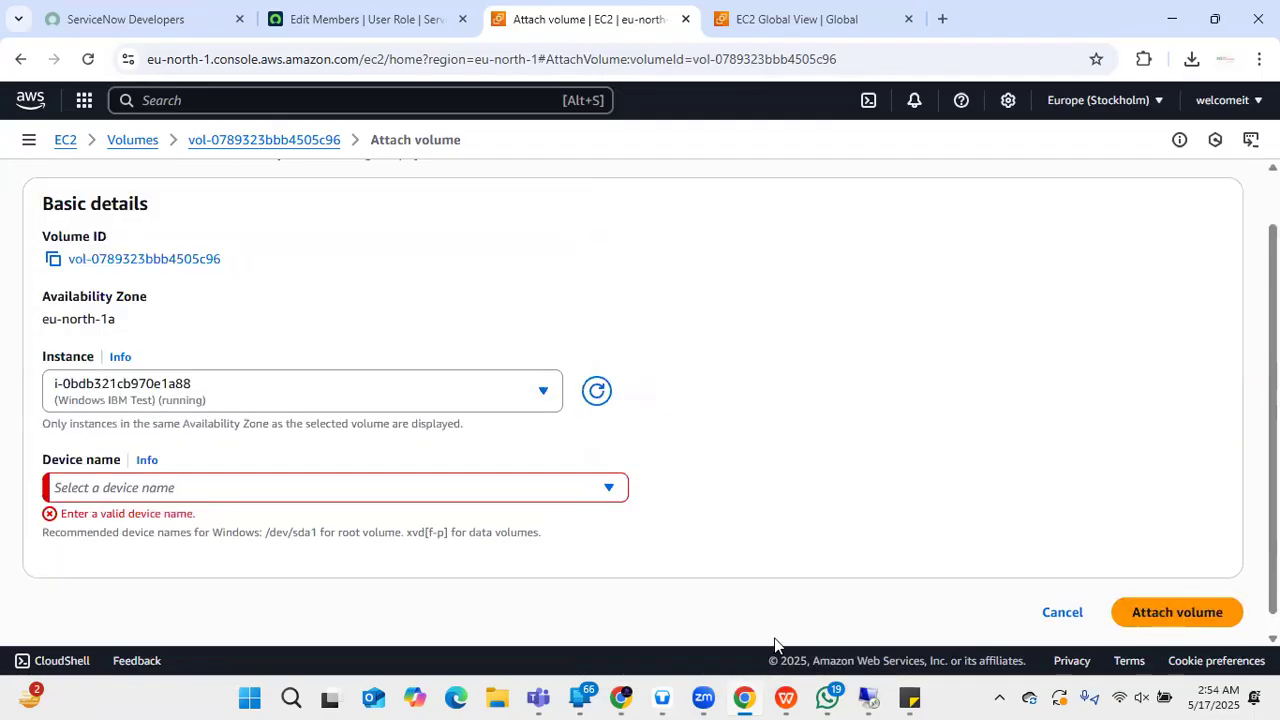
{"action": "left_click", "coordinate": [418, 489]}
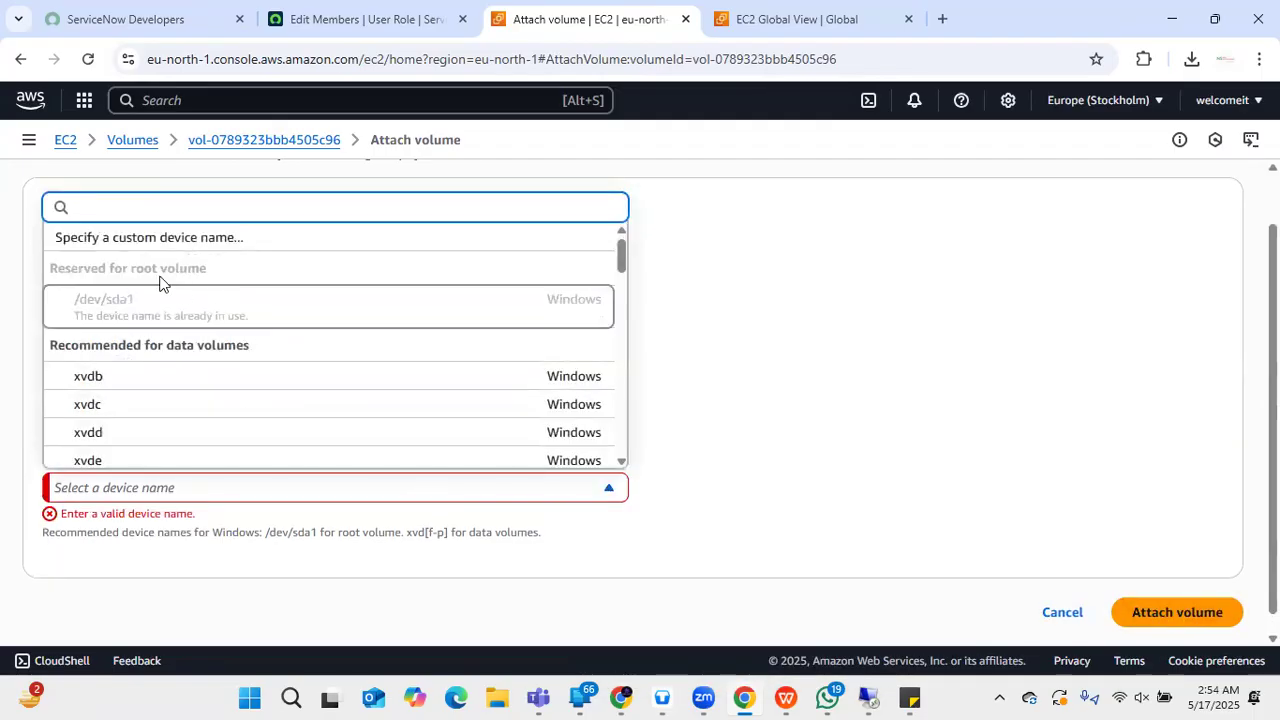
{"action": "left_click", "coordinate": [263, 384]}
{"action": "left_click", "coordinate": [263, 388]}
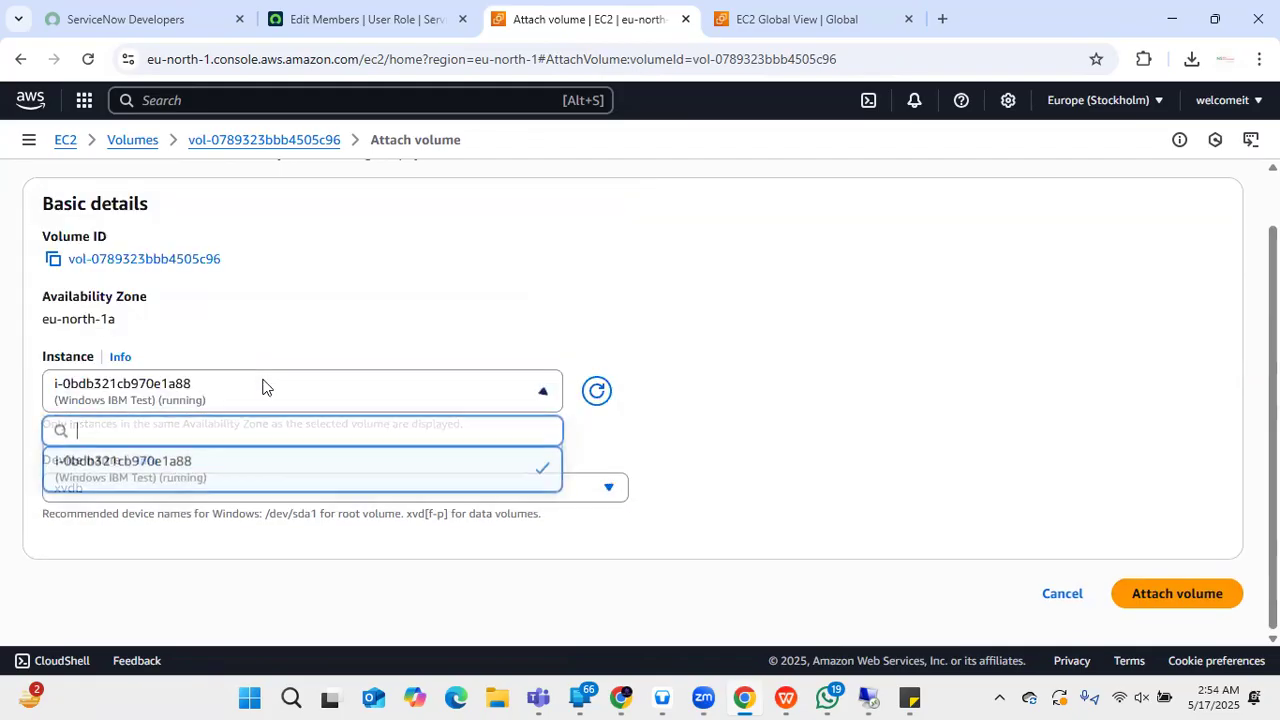
{"action": "left_click", "coordinate": [1060, 516]}
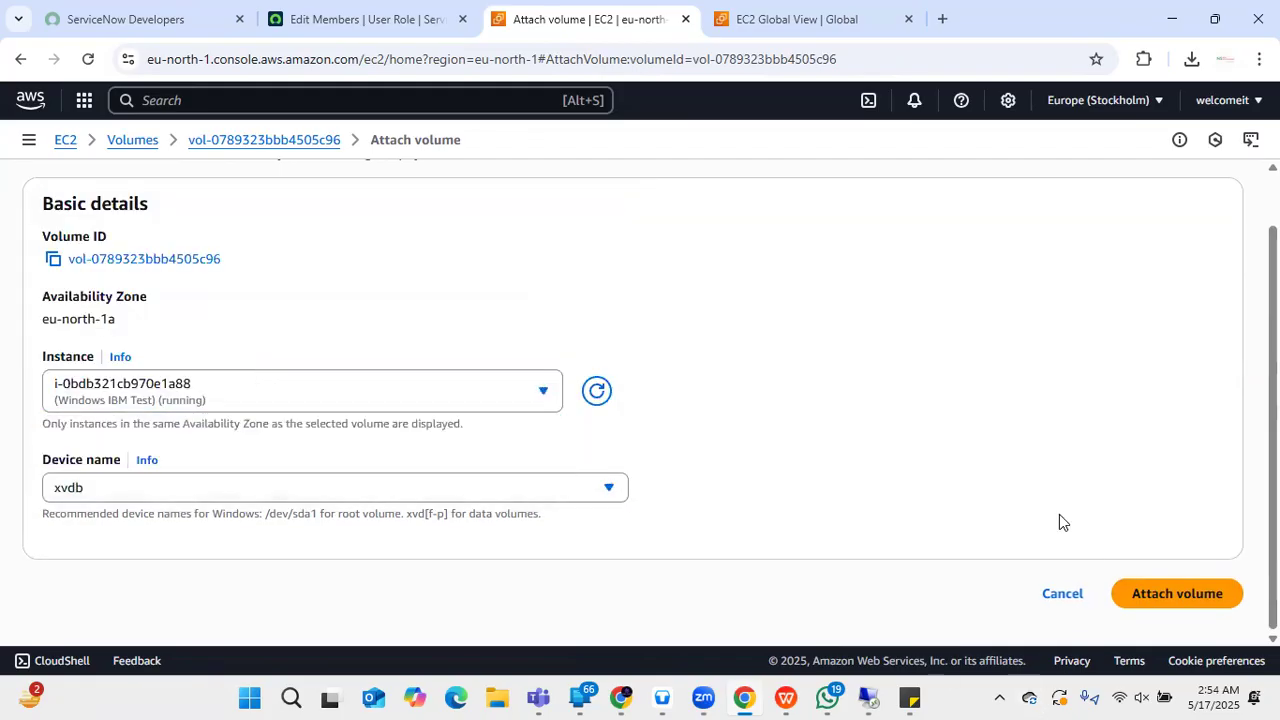
{"action": "left_click", "coordinate": [1147, 600]}
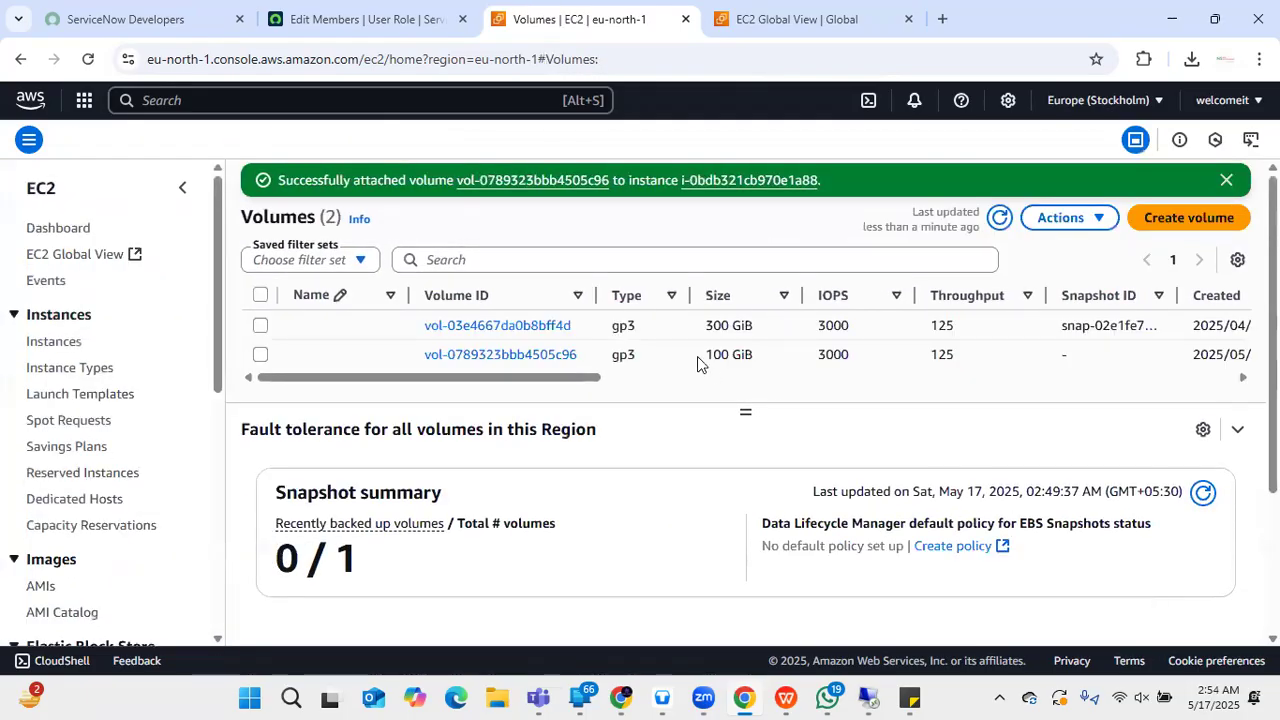
{"action": "left_click", "coordinate": [870, 697]}
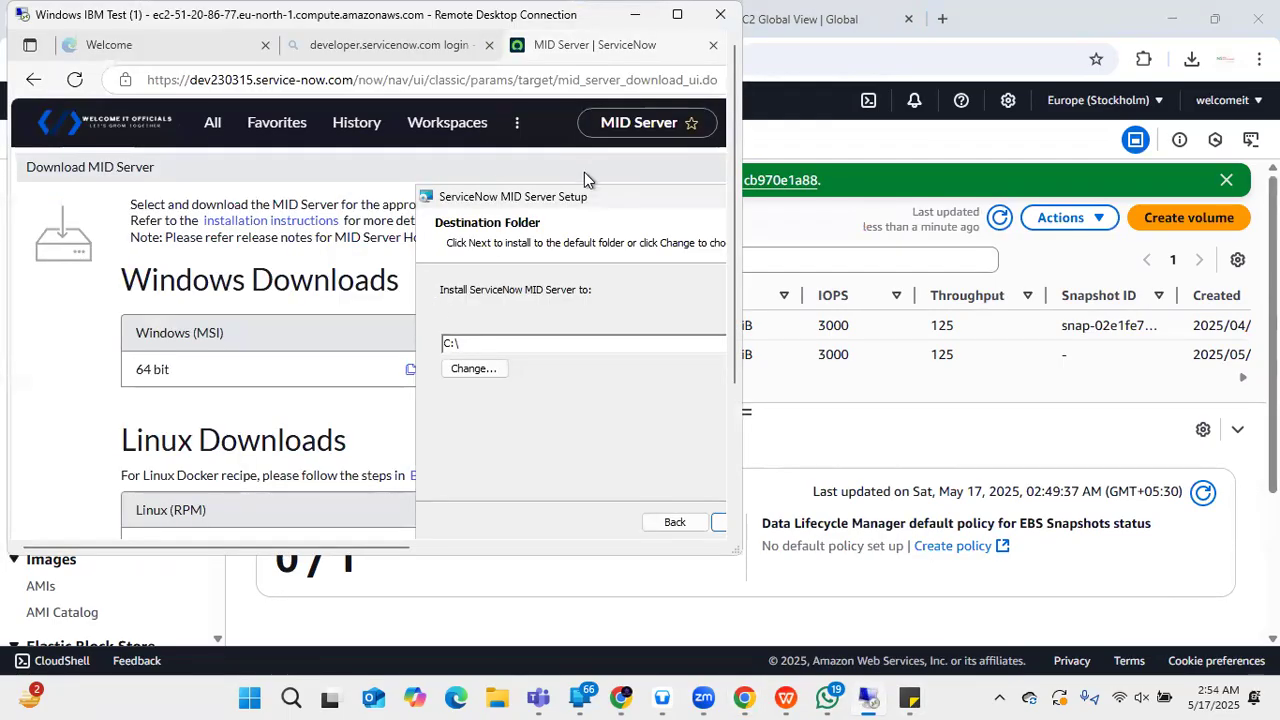
- Set the MID Server install folder to C:\Program Files\ and continue, triggering the 36 GB space warning
{"action": "left_click", "coordinate": [677, 14]}
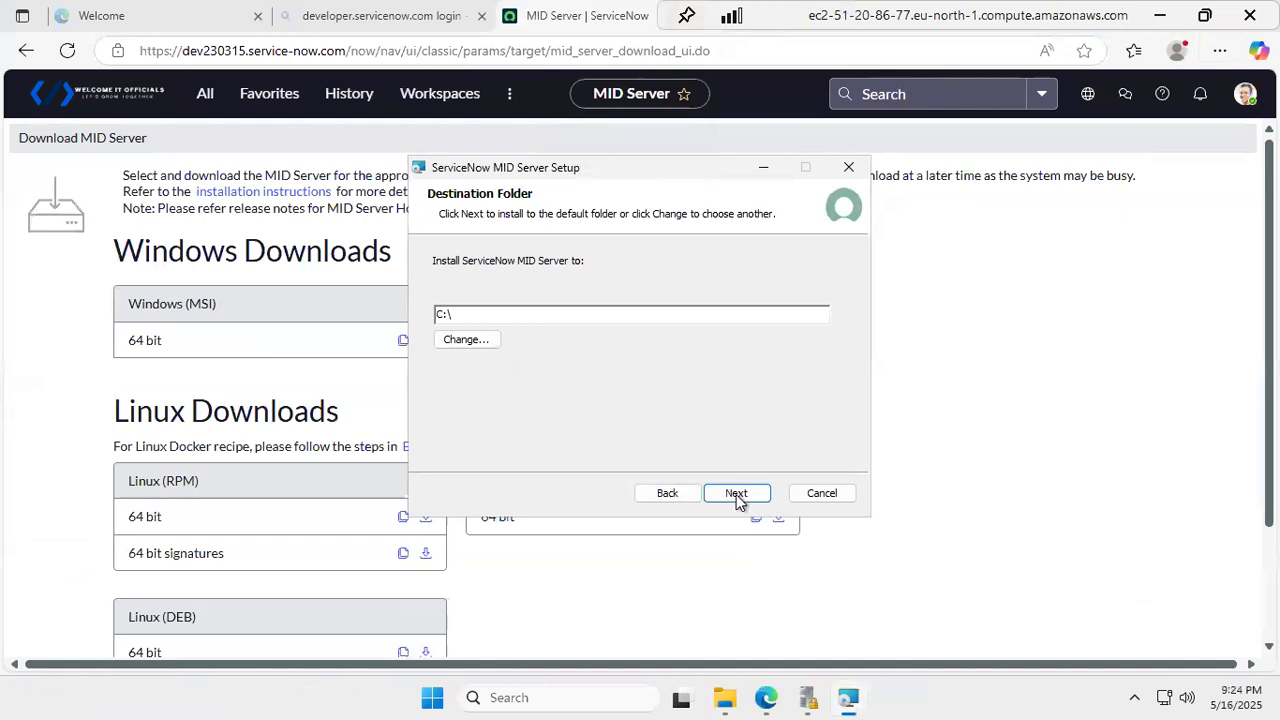
{"action": "left_click", "coordinate": [478, 342]}
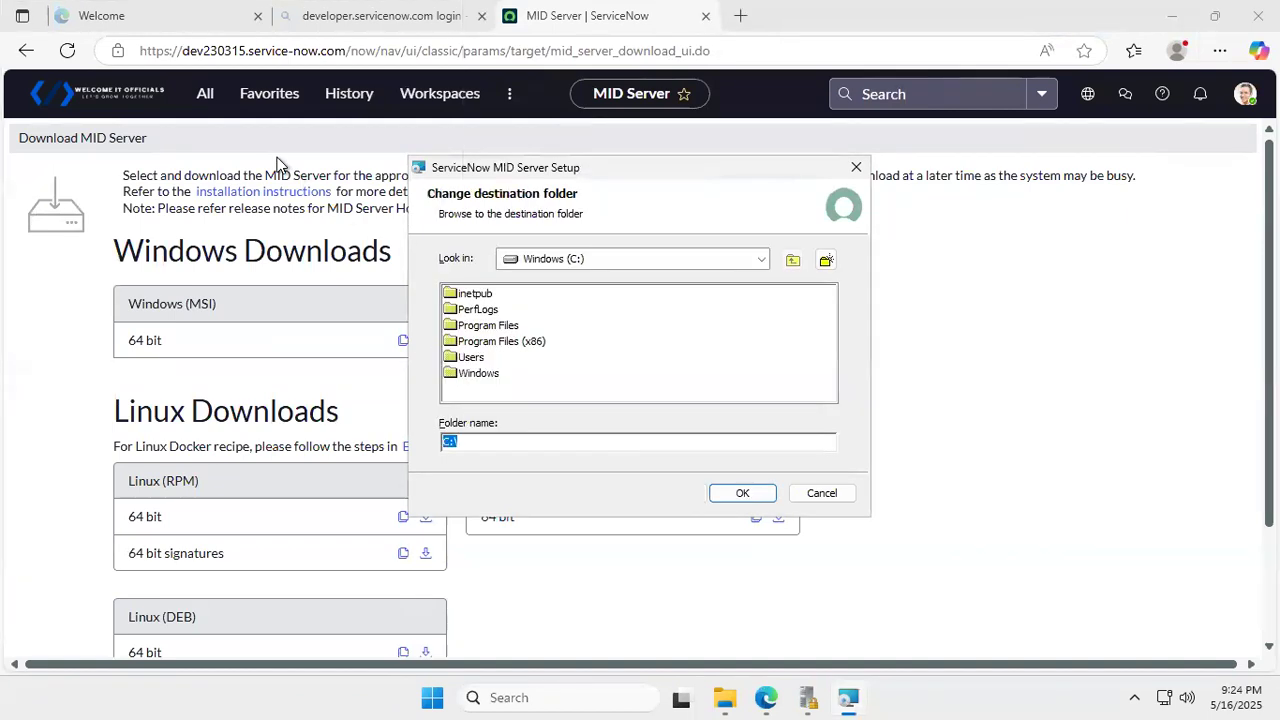
{"action": "left_click", "coordinate": [691, 262]}
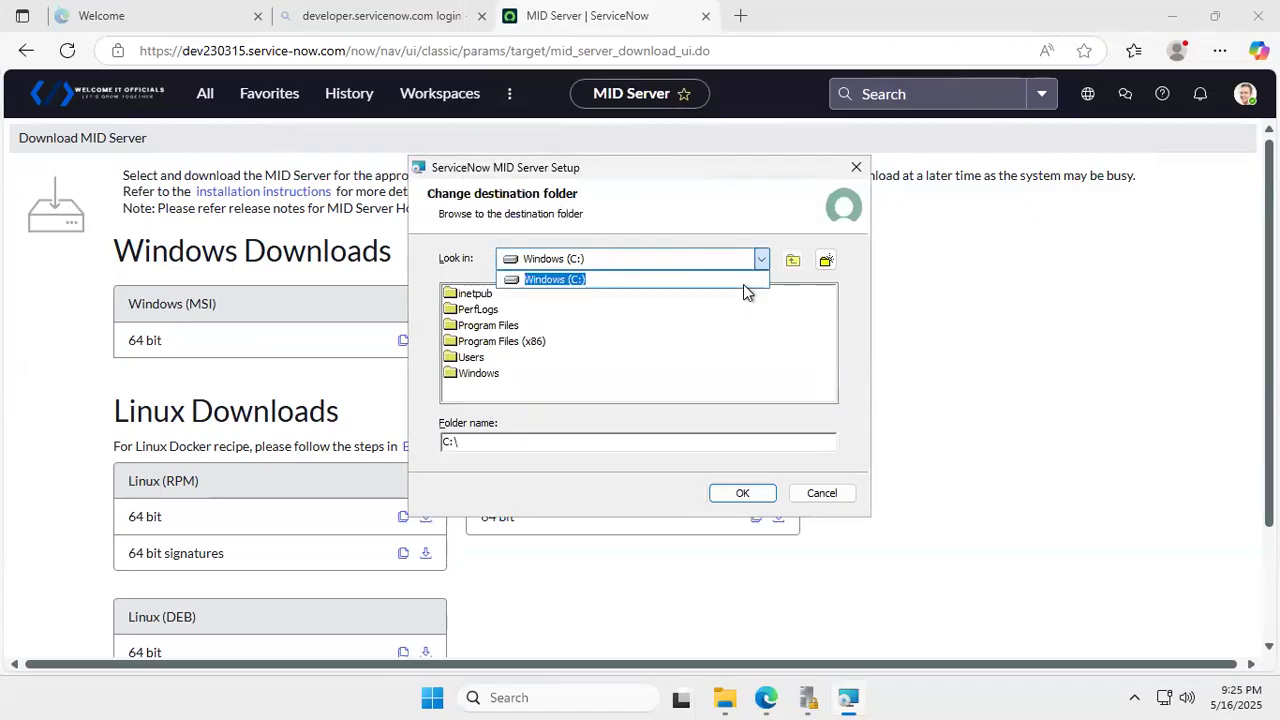
{"action": "left_click", "coordinate": [500, 340]}
{"action": "left_click", "coordinate": [498, 331]}
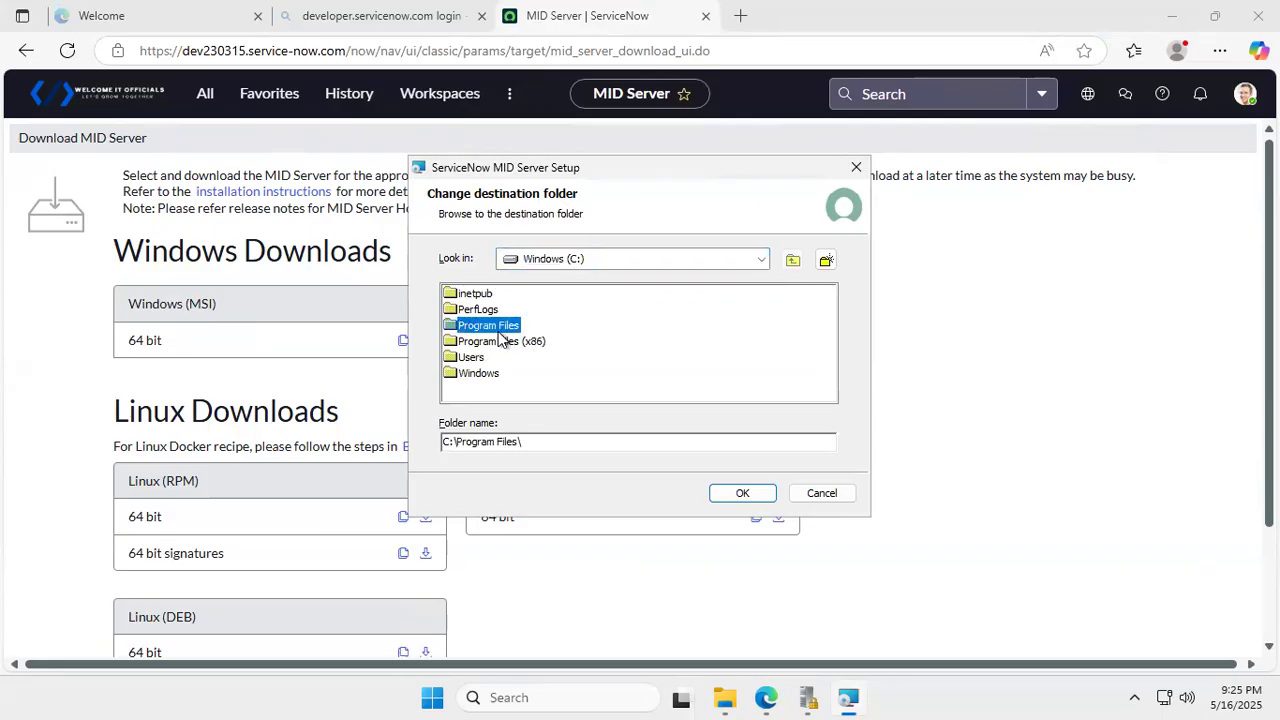
{"action": "left_click", "coordinate": [725, 493]}
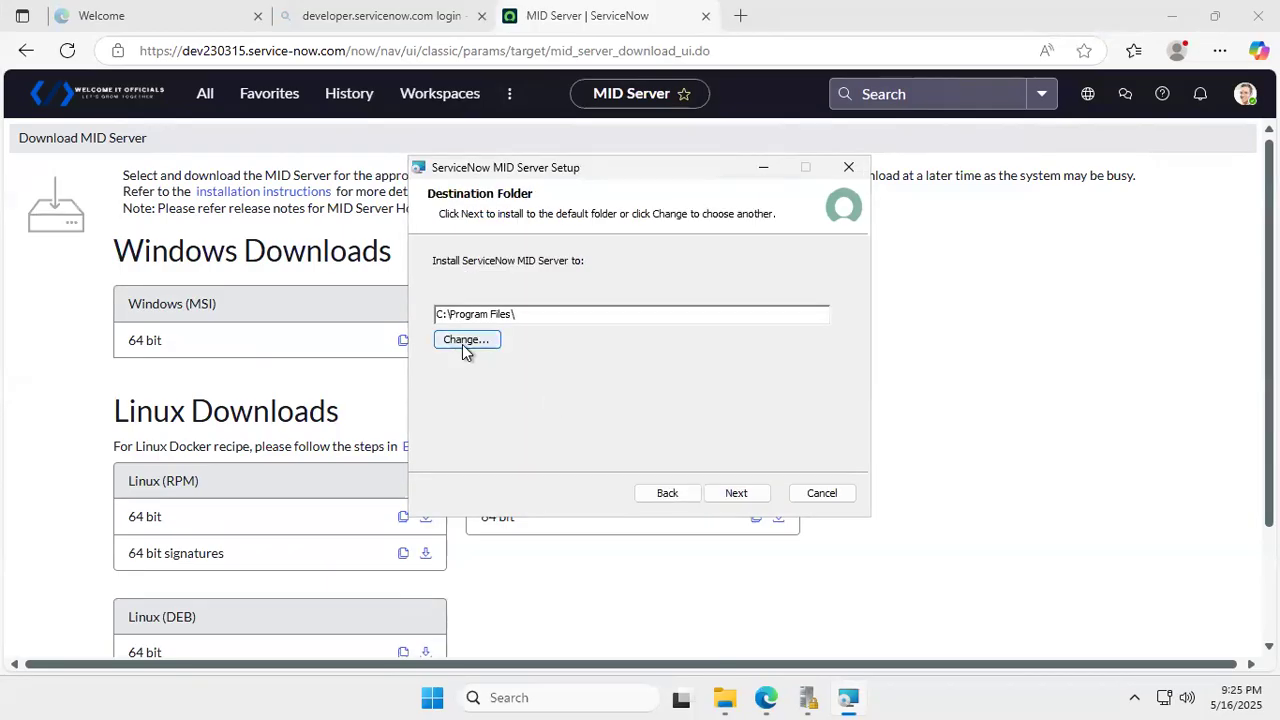
{"action": "left_click", "coordinate": [752, 493]}
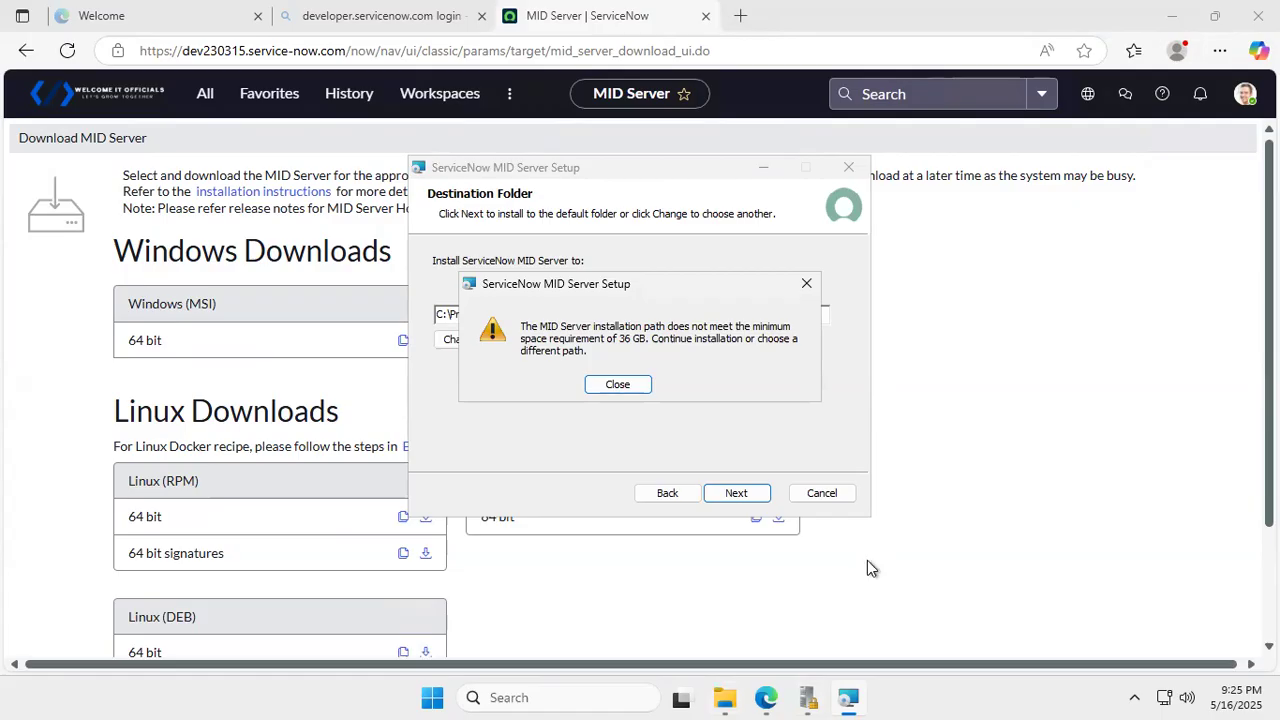
{"action": "left_click", "coordinate": [730, 692]}
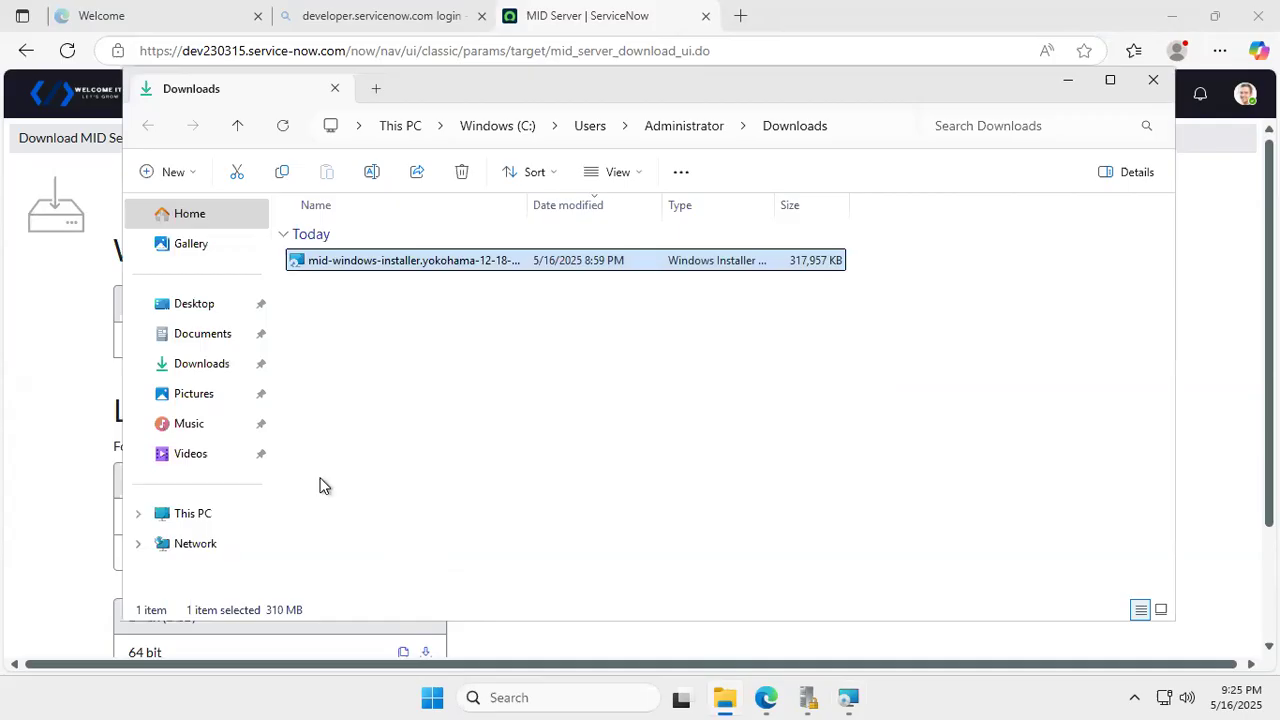
- Check that Windows (C:) has only 5.31 GB free of 29.4 GB, then open the drive
{"action": "left_click", "coordinate": [177, 515]}
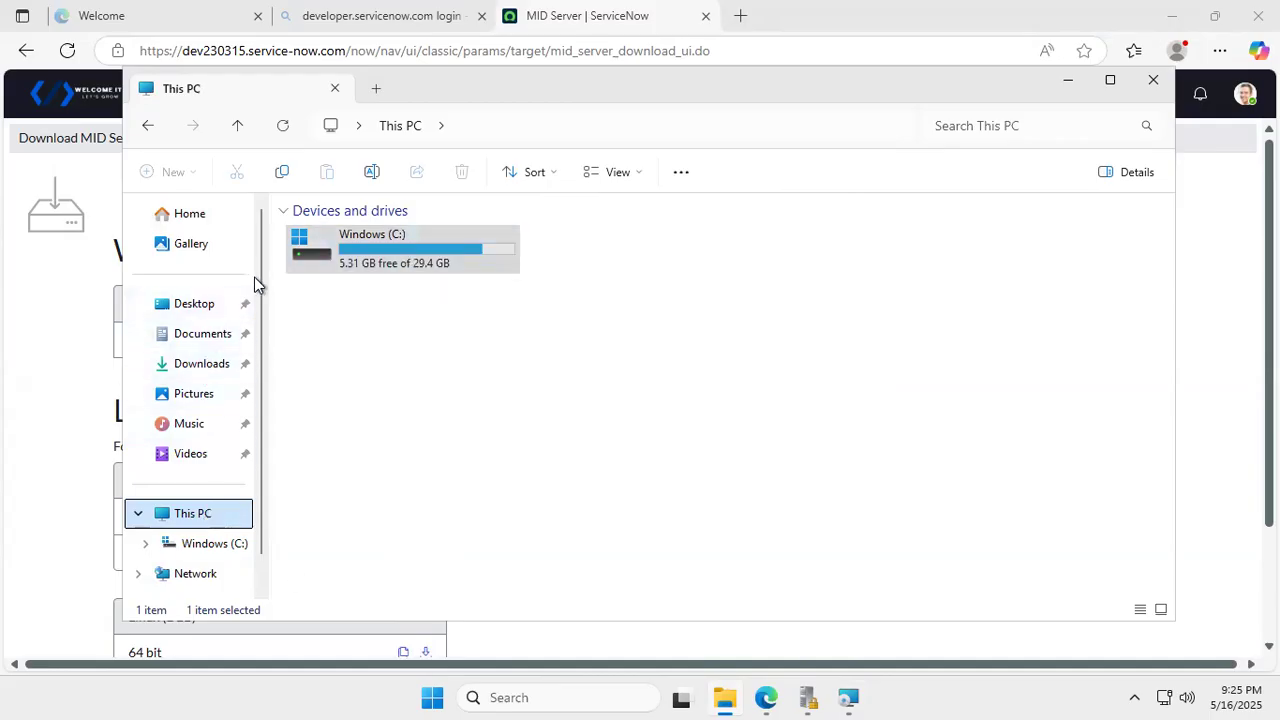
{"action": "double_click", "coordinate": [452, 275]}
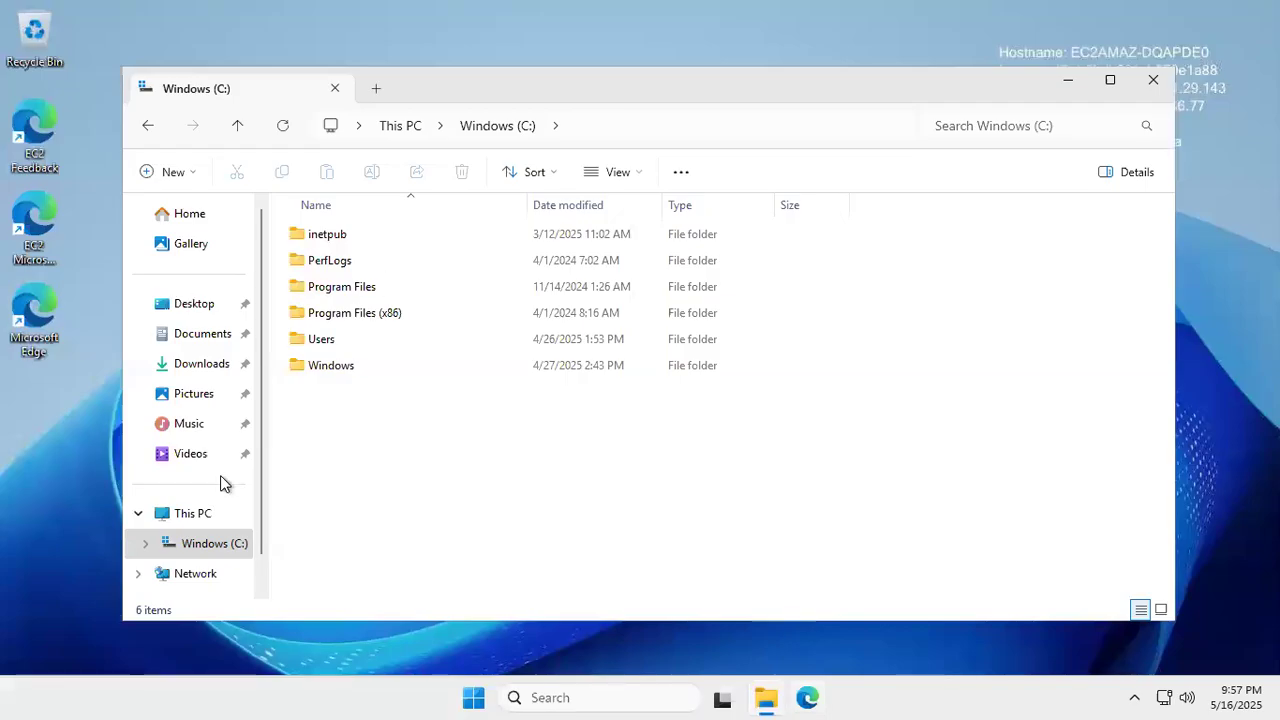
- Verify Windows (C:) now shows 2.90 TB free of 2.92 TB and reopen its folders
{"action": "left_click", "coordinate": [206, 546]}
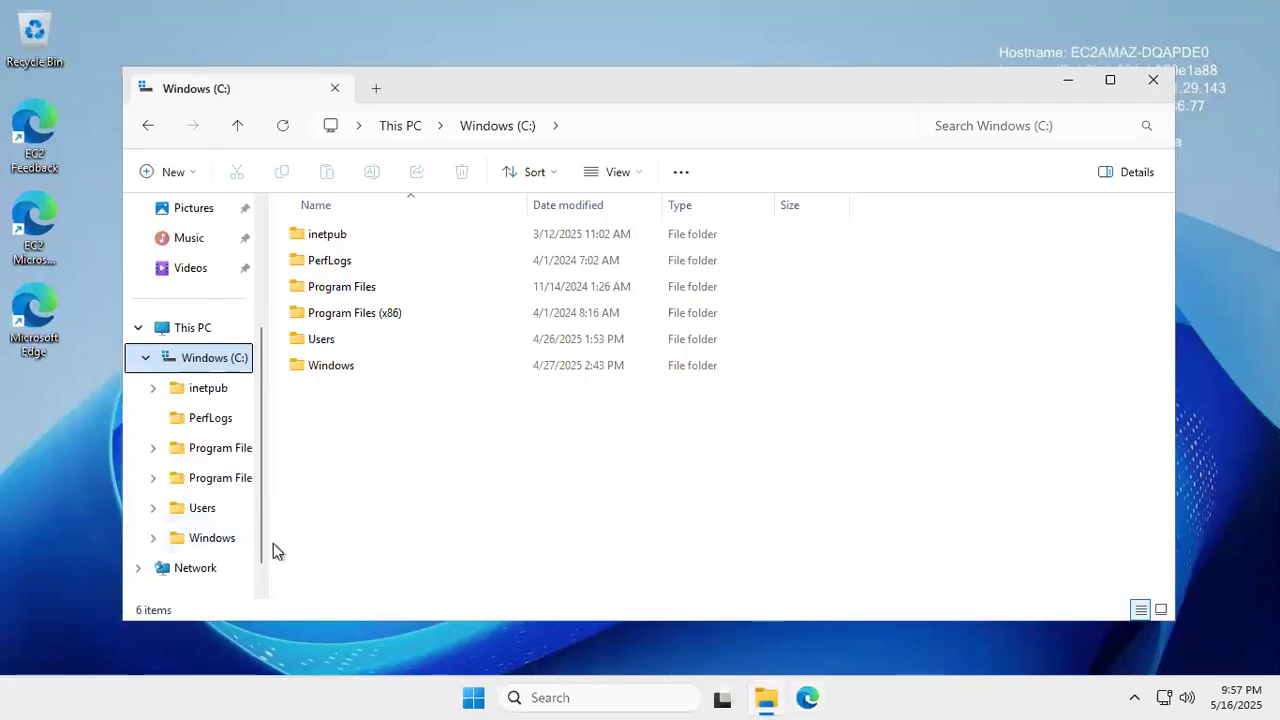
{"action": "left_click", "coordinate": [193, 329]}
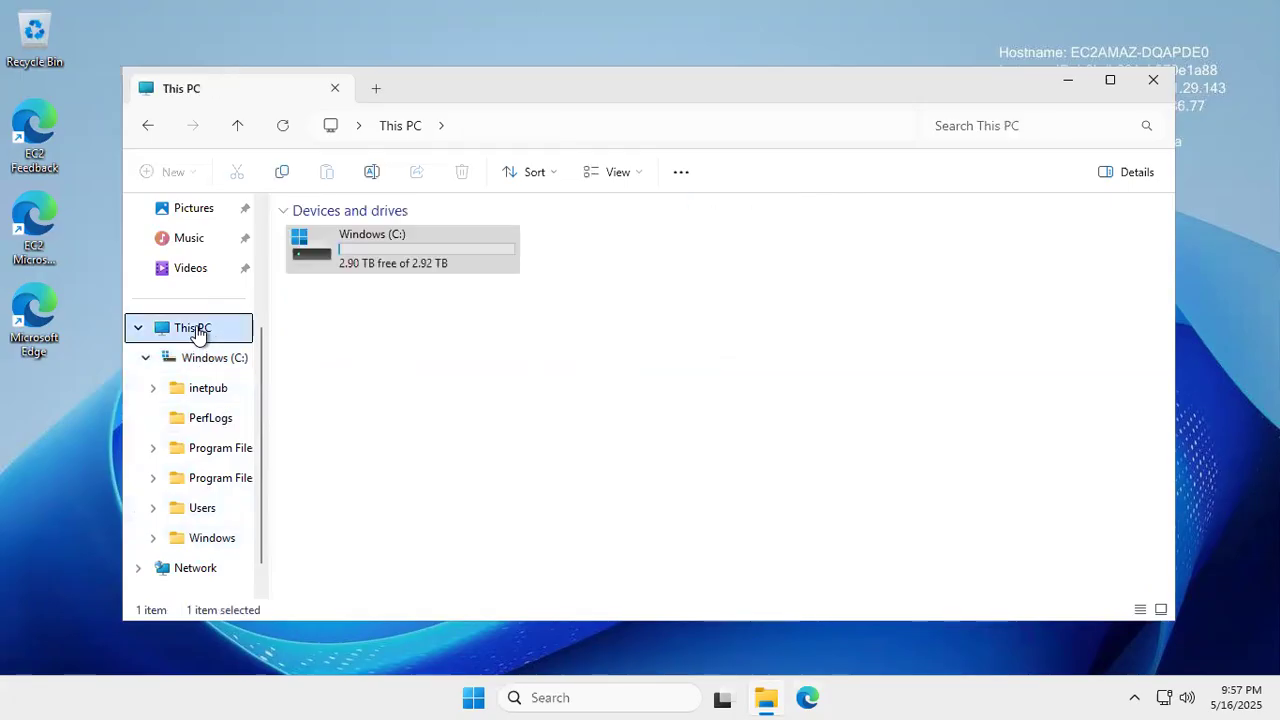
{"action": "double_click", "coordinate": [368, 265]}
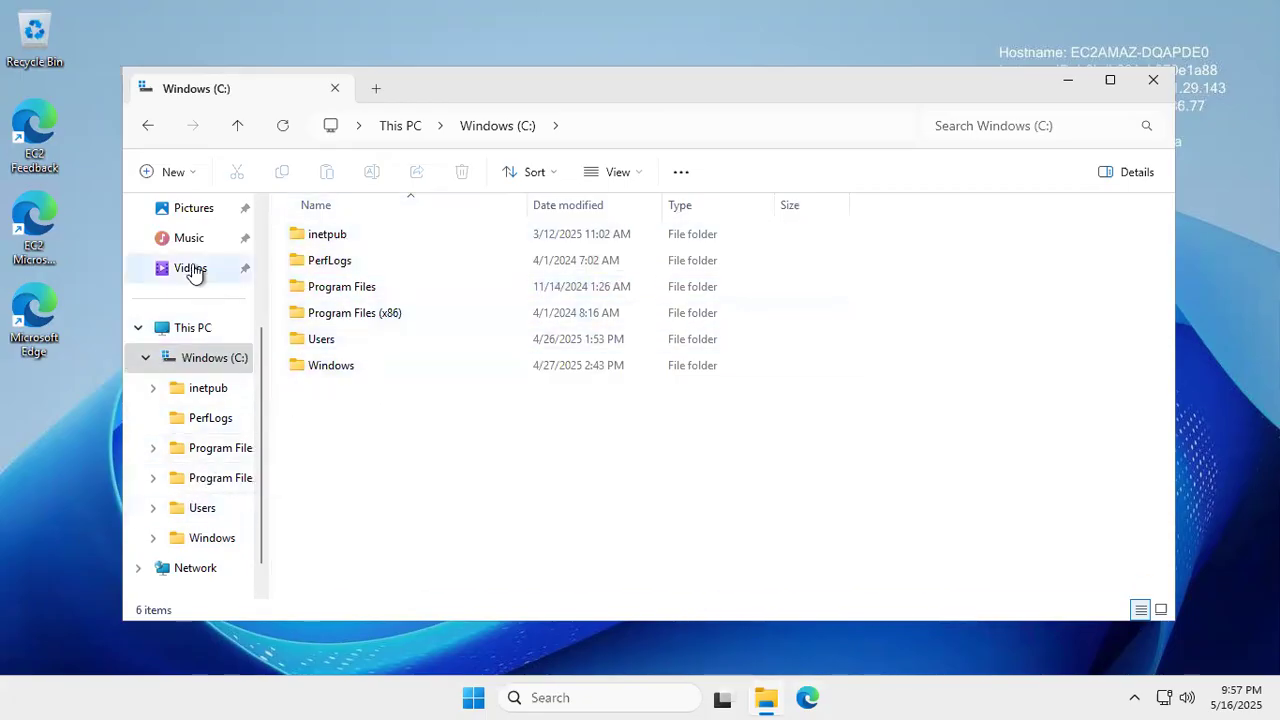
{"action": "scroll", "coordinate": [191, 271], "scroll_direction": "up", "scroll_amount": 3}
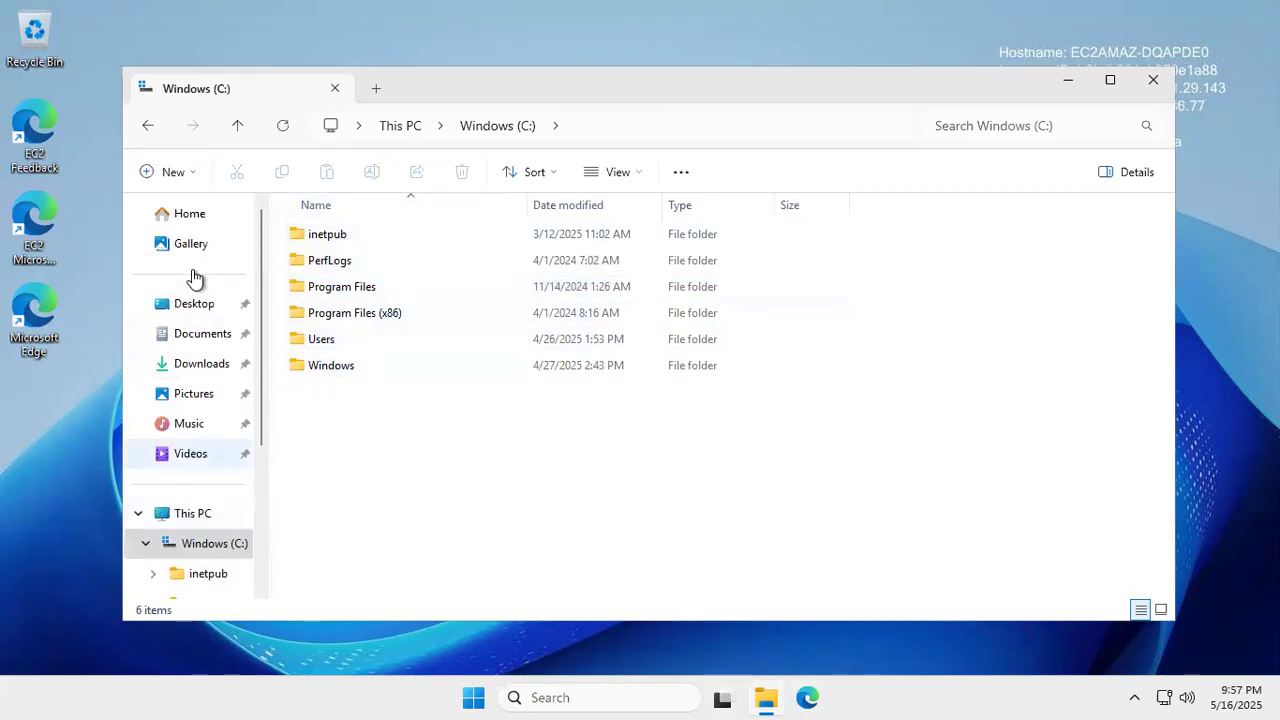
- Relaunch the MID Server .msi from Downloads and accept the license terms
{"action": "left_click", "coordinate": [177, 363]}
{"action": "double_click", "coordinate": [376, 259]}
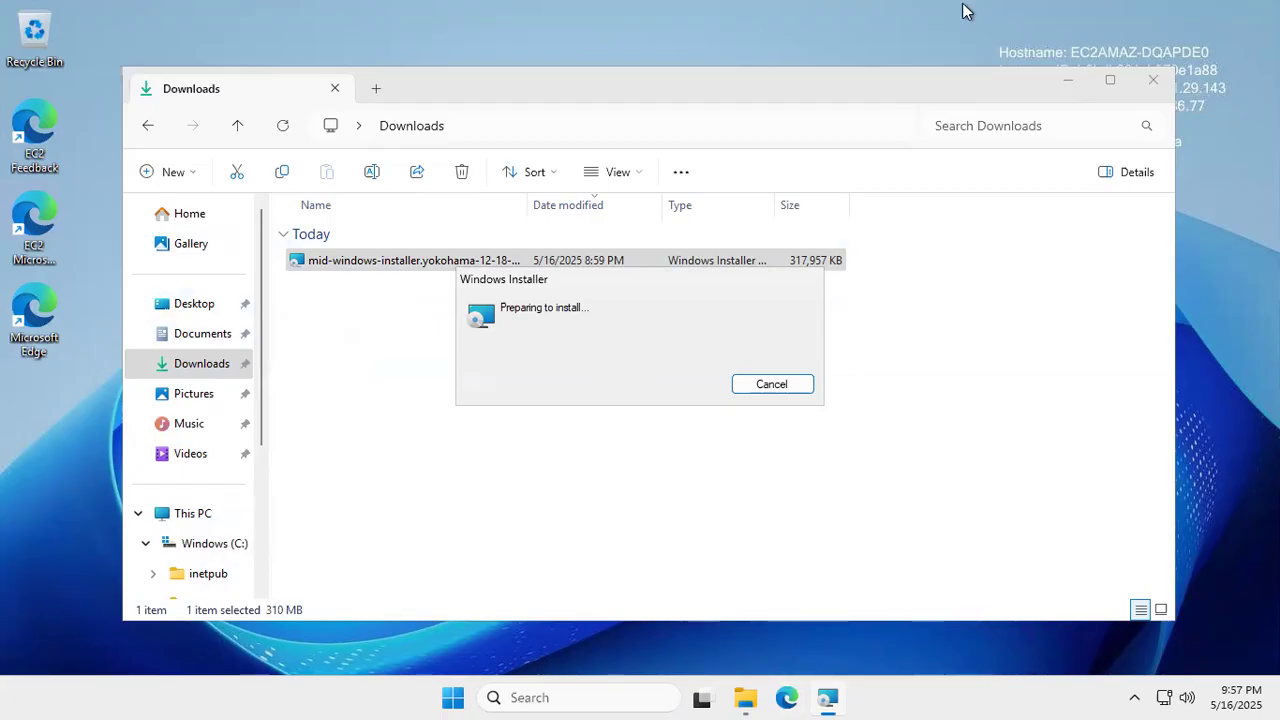
{"action": "mouse_move", "coordinate": [972, 14]}
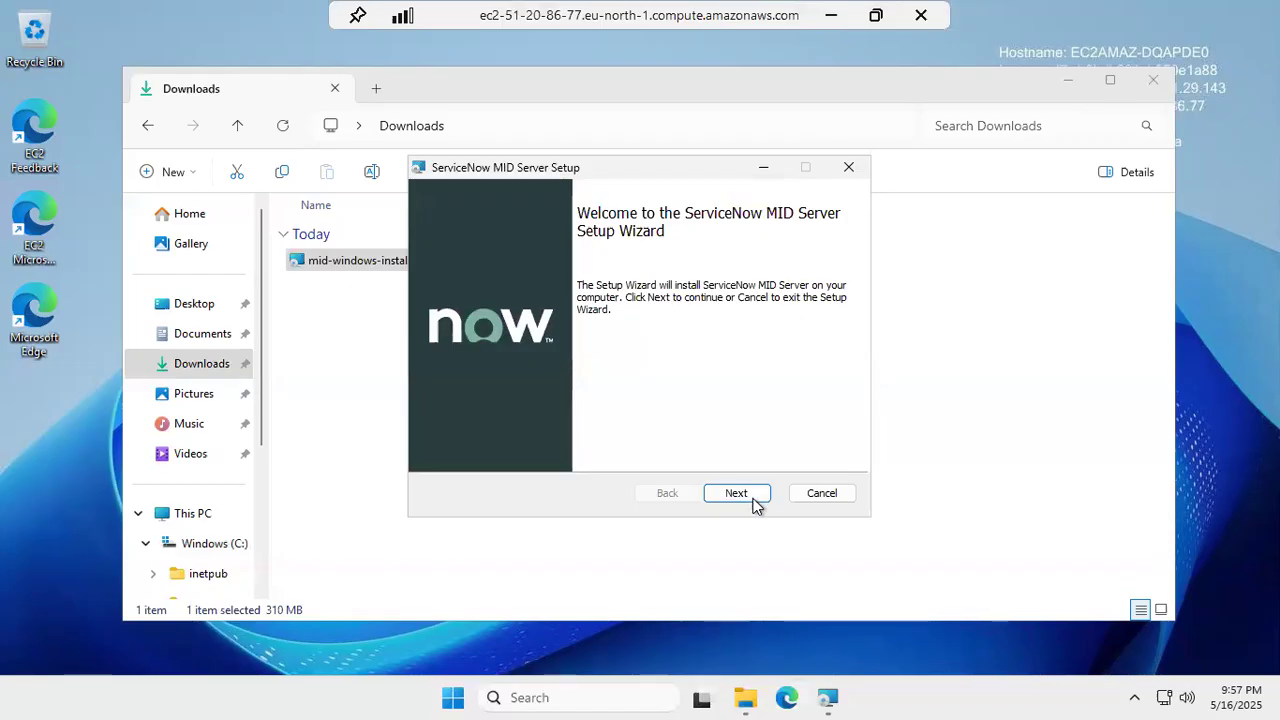
{"action": "left_click", "coordinate": [737, 493]}
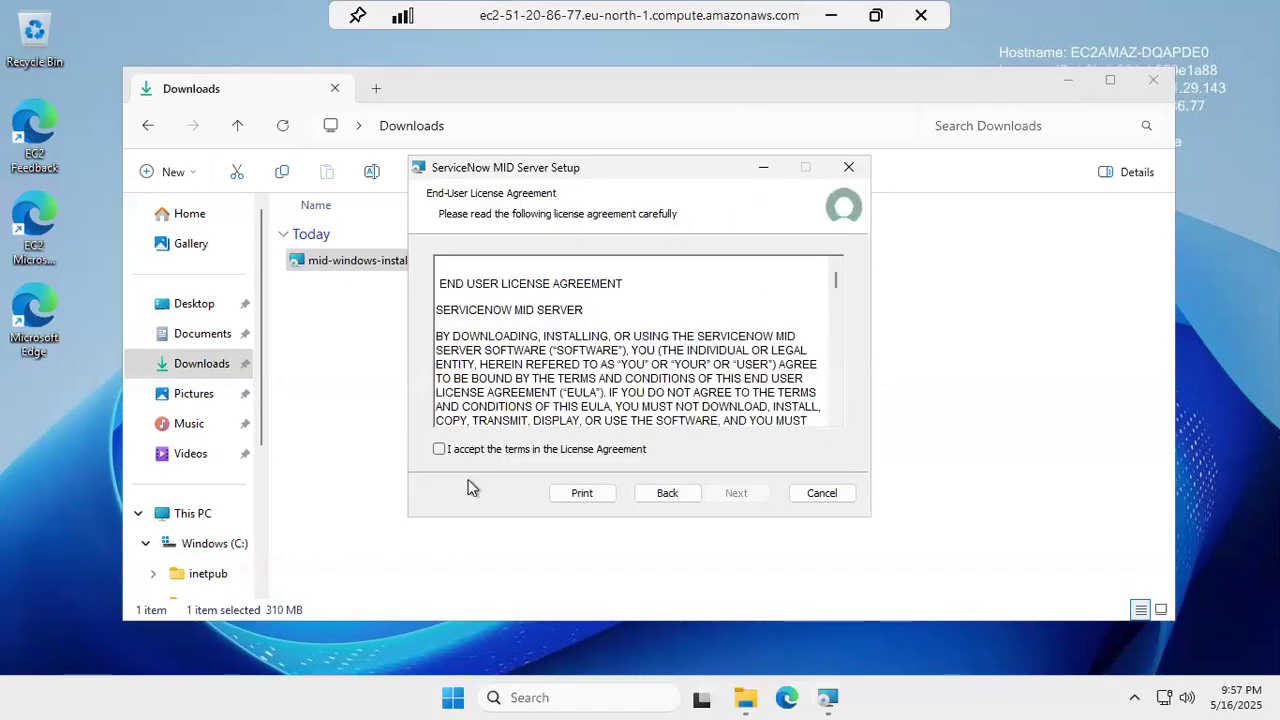
{"action": "left_click", "coordinate": [440, 450]}
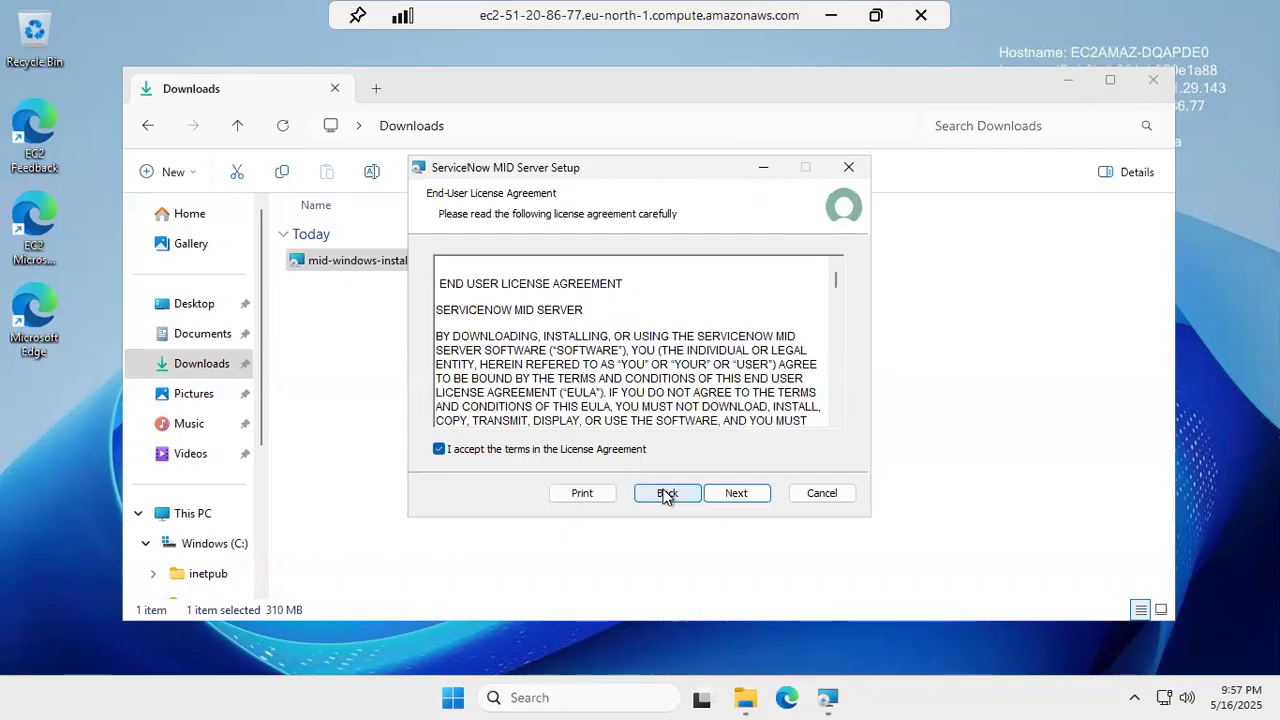
{"action": "left_click", "coordinate": [747, 496]}
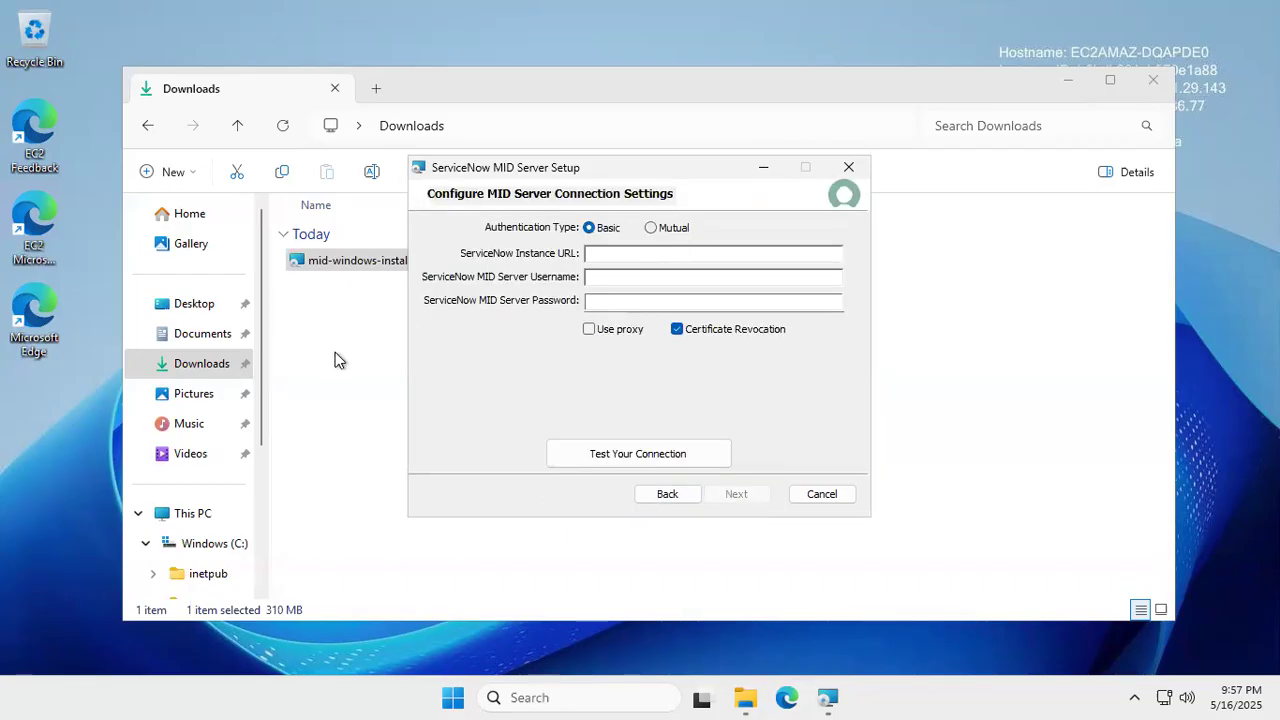
- Copy the ServiceNow instance's base address and paste it as the Instance URL
{"action": "mouse_move", "coordinate": [466, 3]}
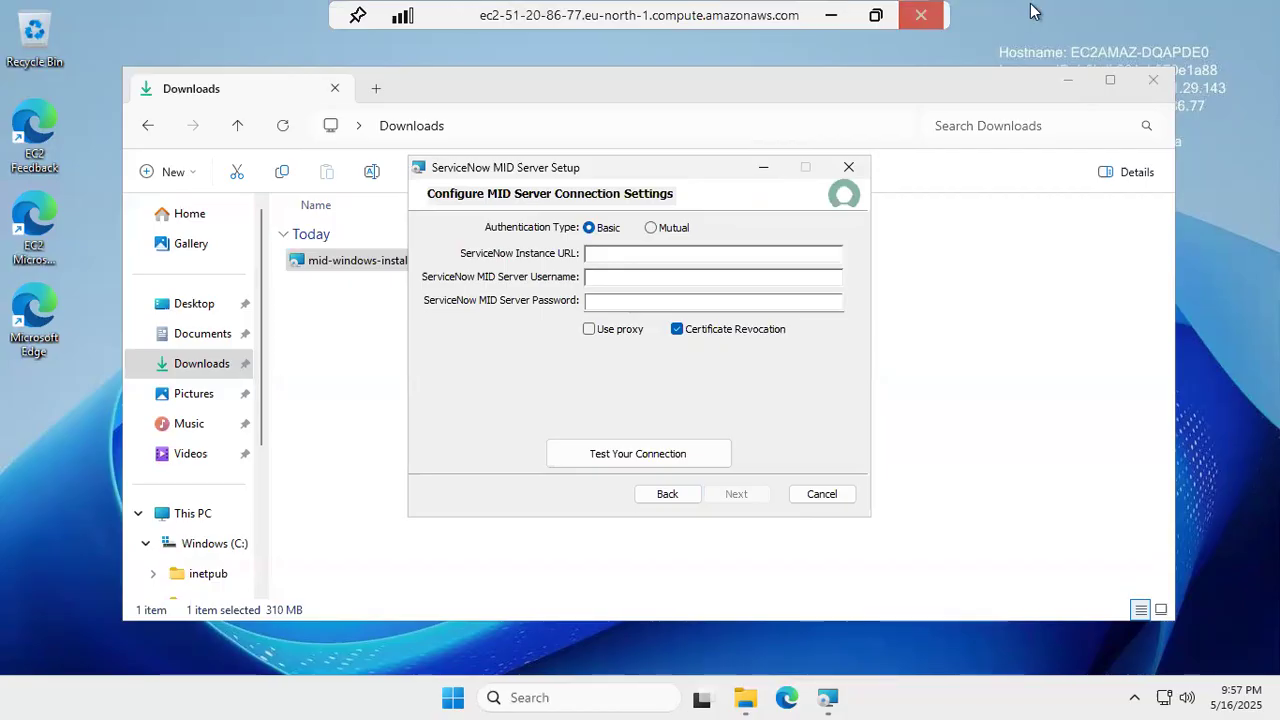
{"action": "left_click", "coordinate": [875, 15]}
{"action": "left_click", "coordinate": [847, 176]}
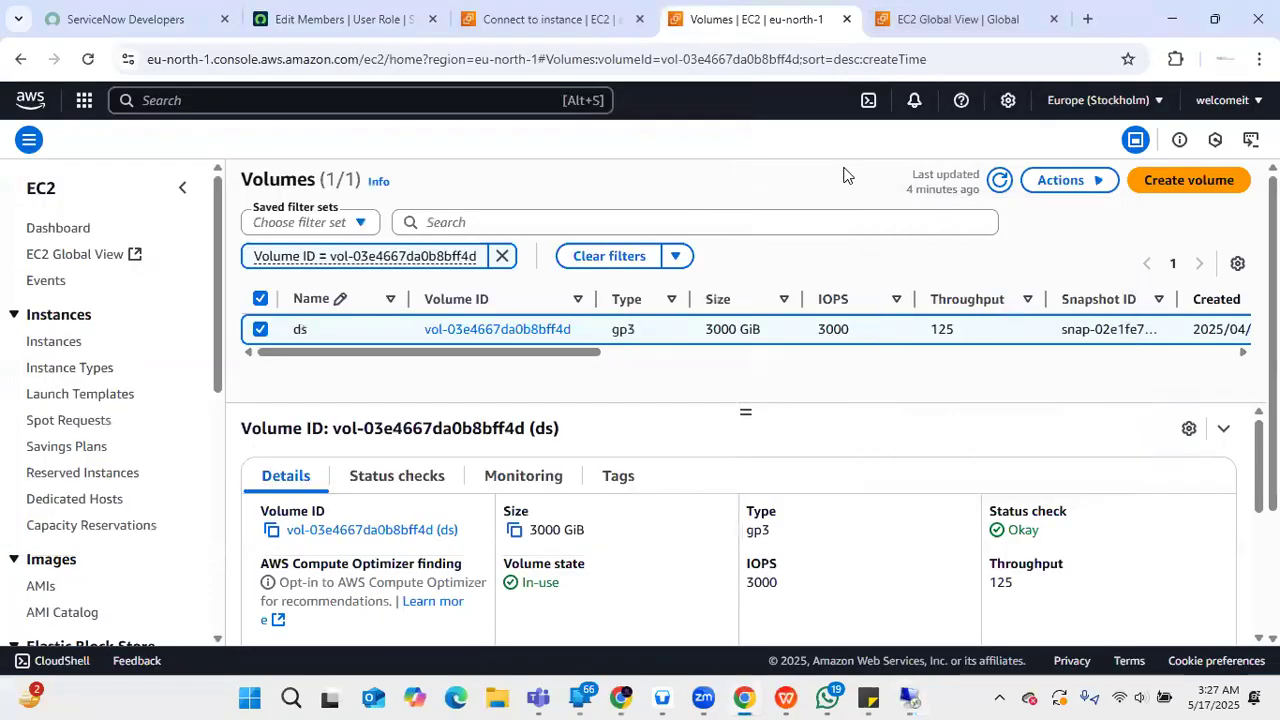
{"action": "left_click", "coordinate": [315, 16]}
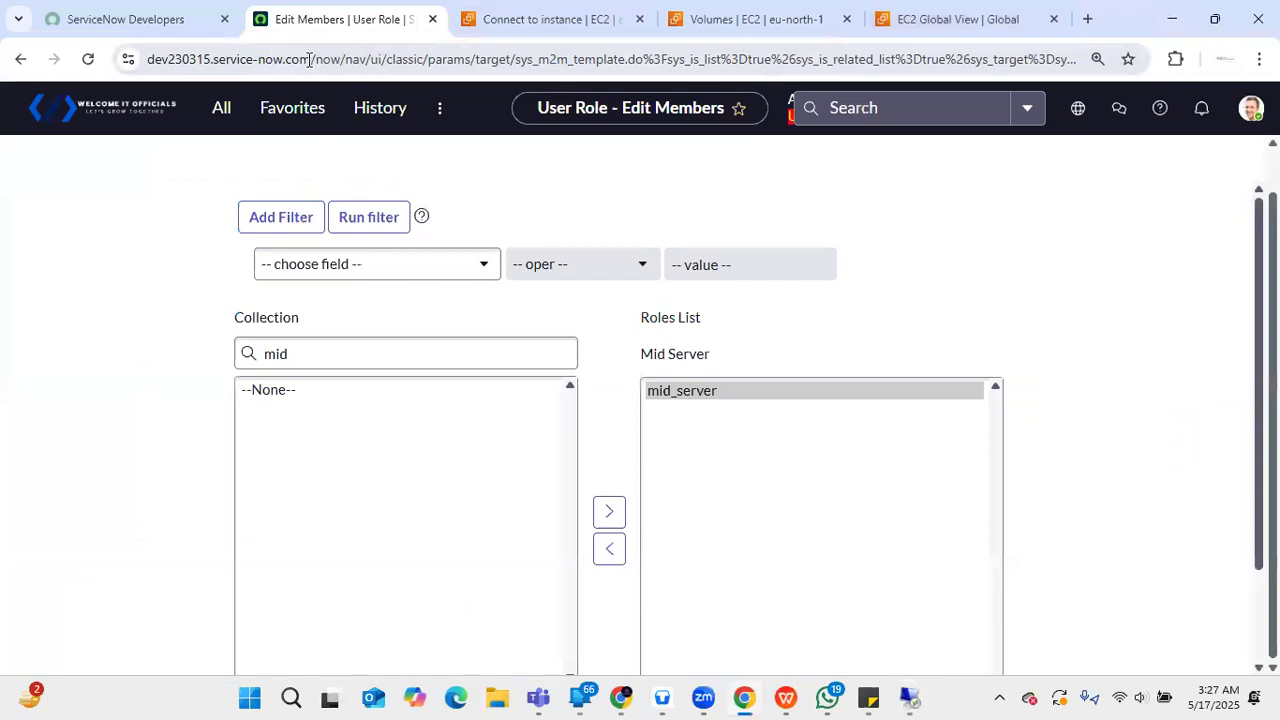
{"action": "left_click", "coordinate": [316, 57]}
{"action": "left_click_drag", "start_coordinate": [316, 57], "coordinate": [20, 40]}
{"action": "key", "text": "ctrl+c"}
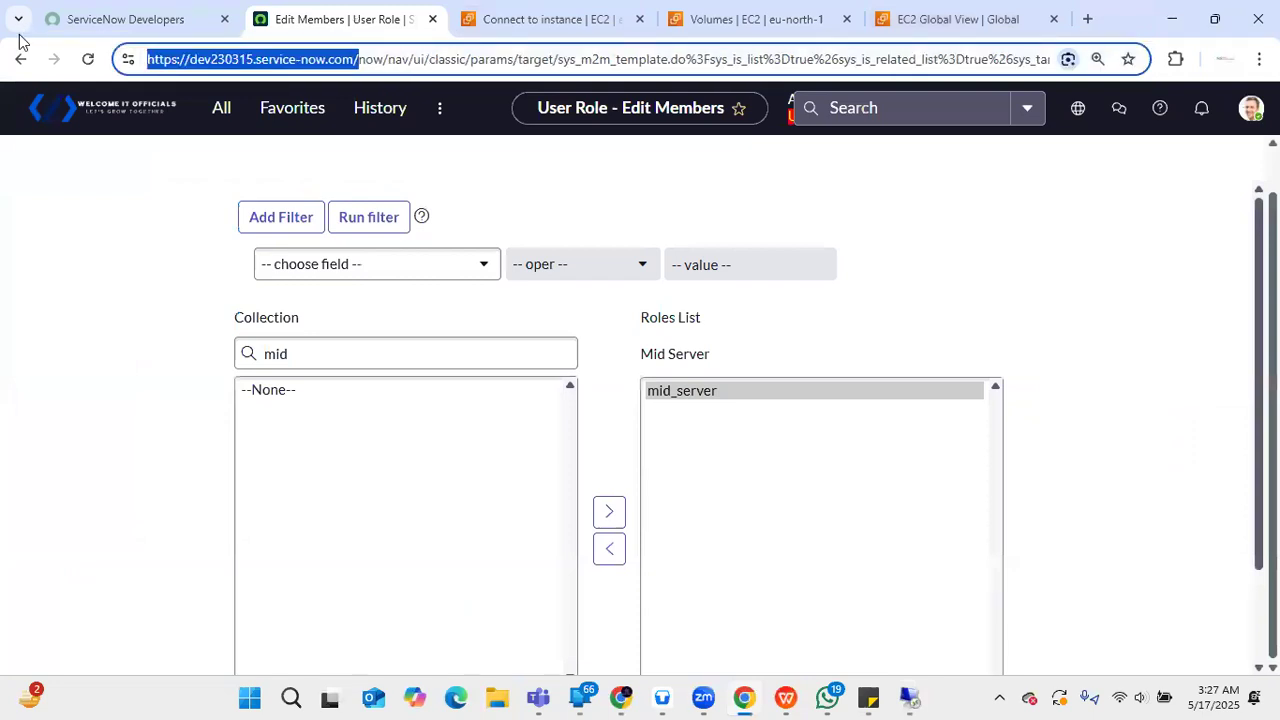
{"action": "key", "text": "alt+Tab"}
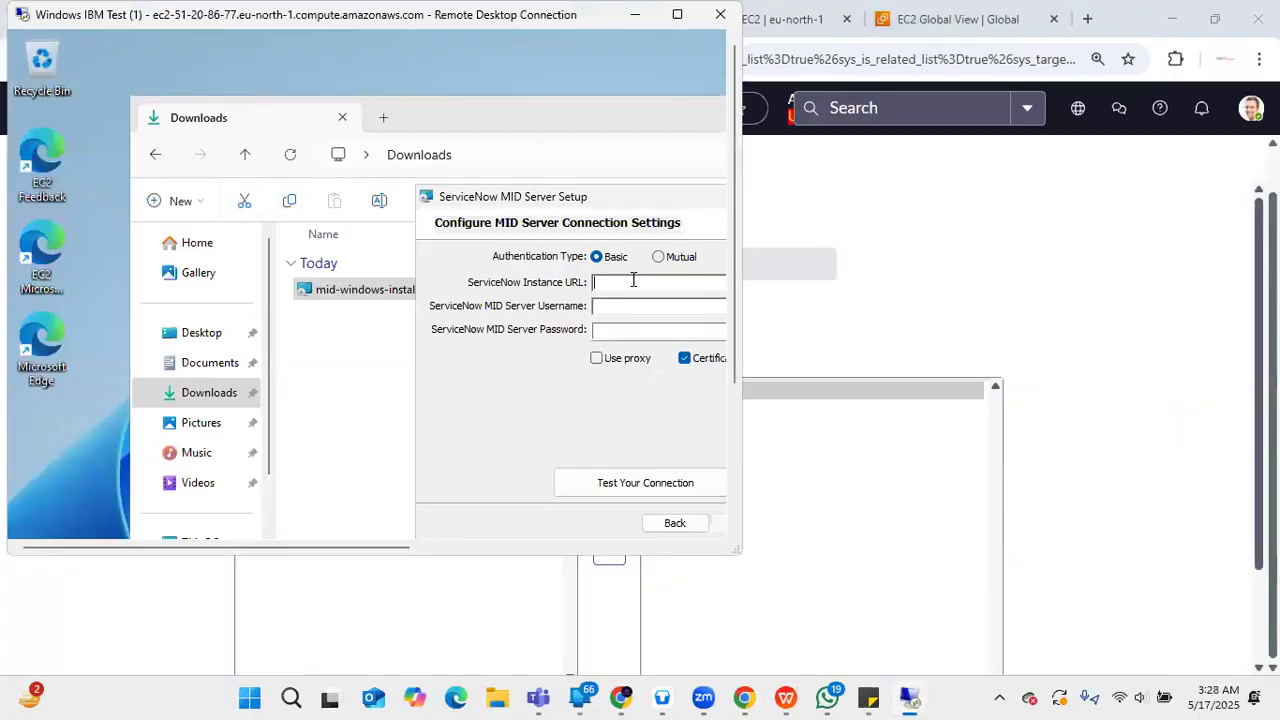
{"action": "key", "text": "ctrl+v"}
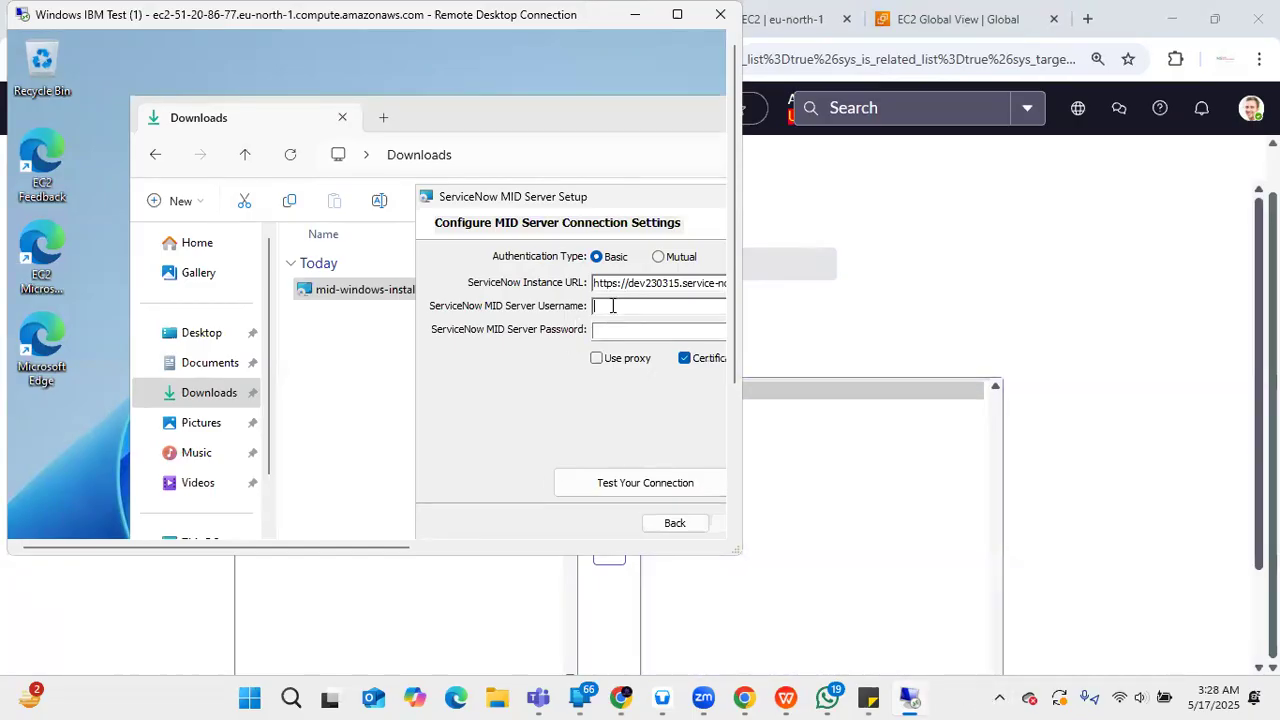
- Paste the MID Server user's username and password from the notes into the fields
{"action": "mouse_move", "coordinate": [868, 697]}
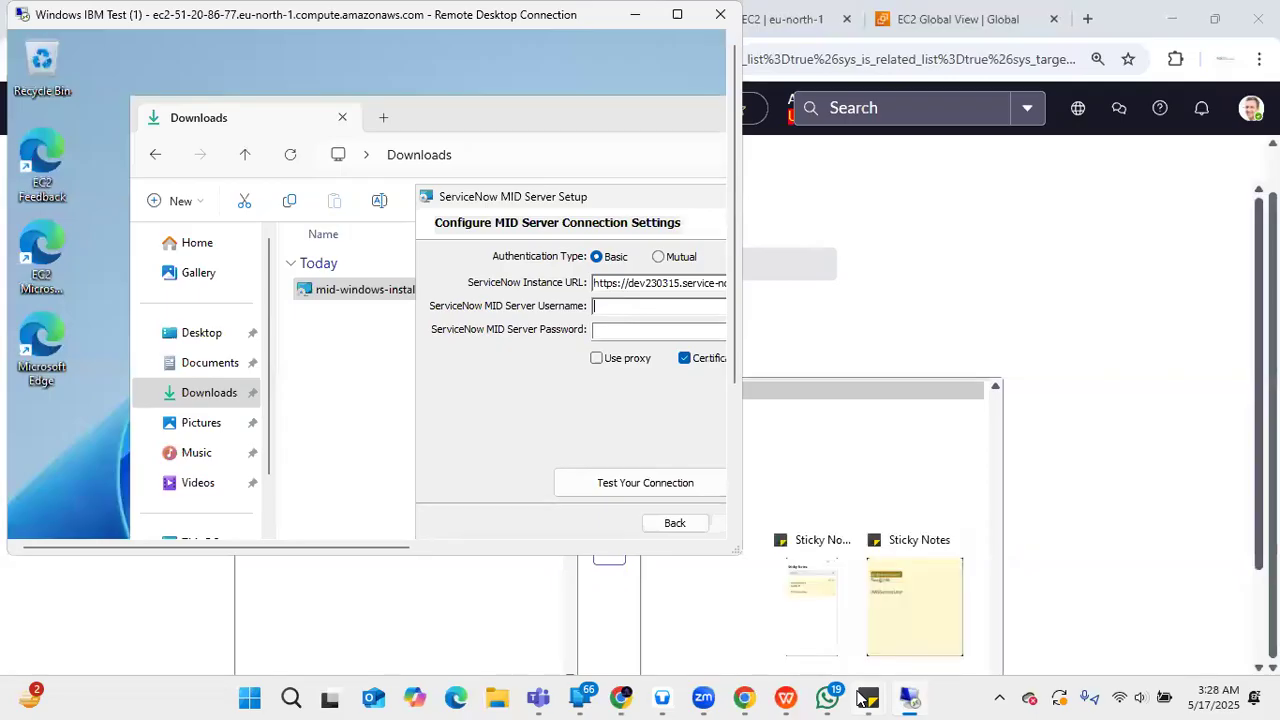
{"action": "left_click", "coordinate": [921, 585]}
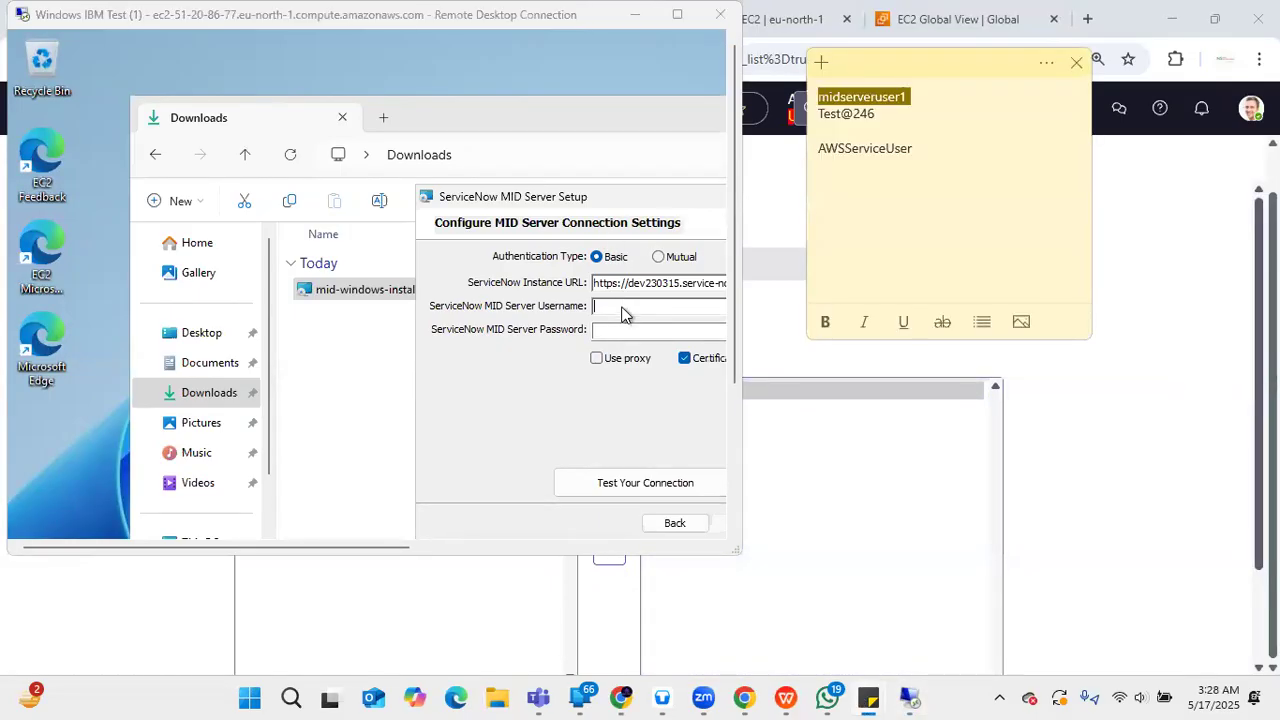
{"action": "left_click", "coordinate": [623, 306]}
{"action": "type", "text": "midserveruser1"}
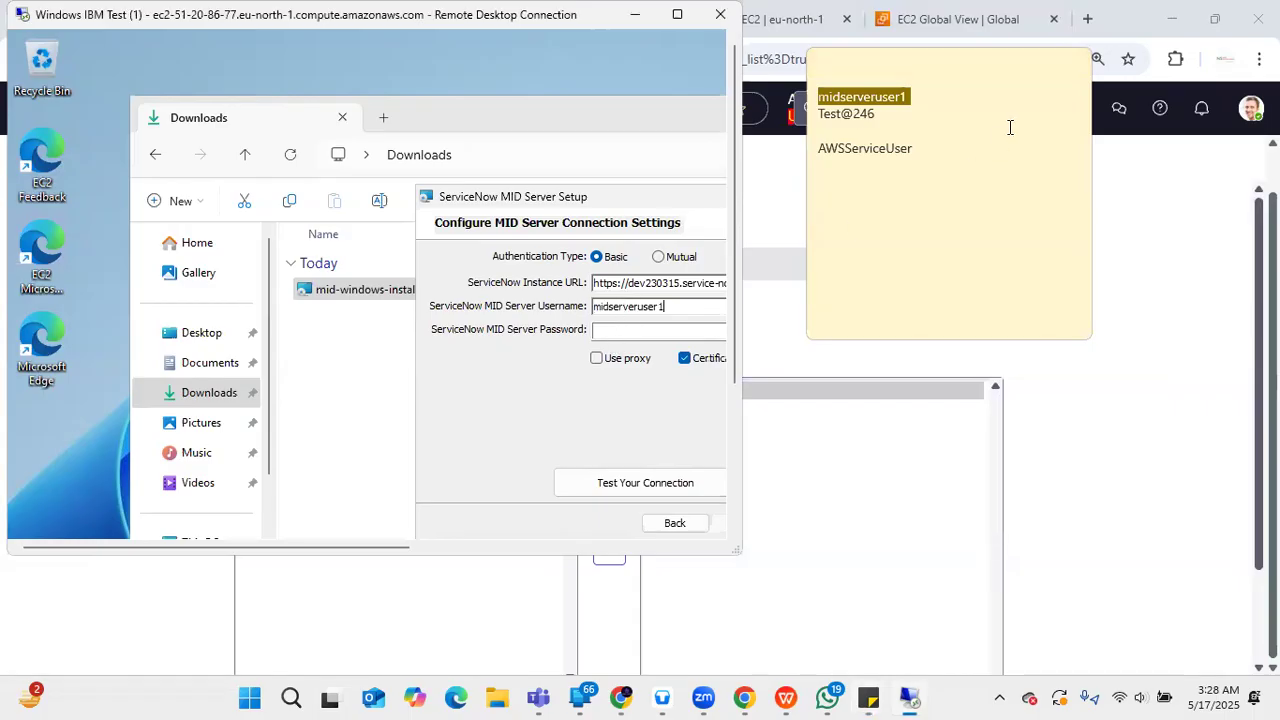
{"action": "double_click", "coordinate": [862, 114]}
{"action": "left_click", "coordinate": [877, 114]}
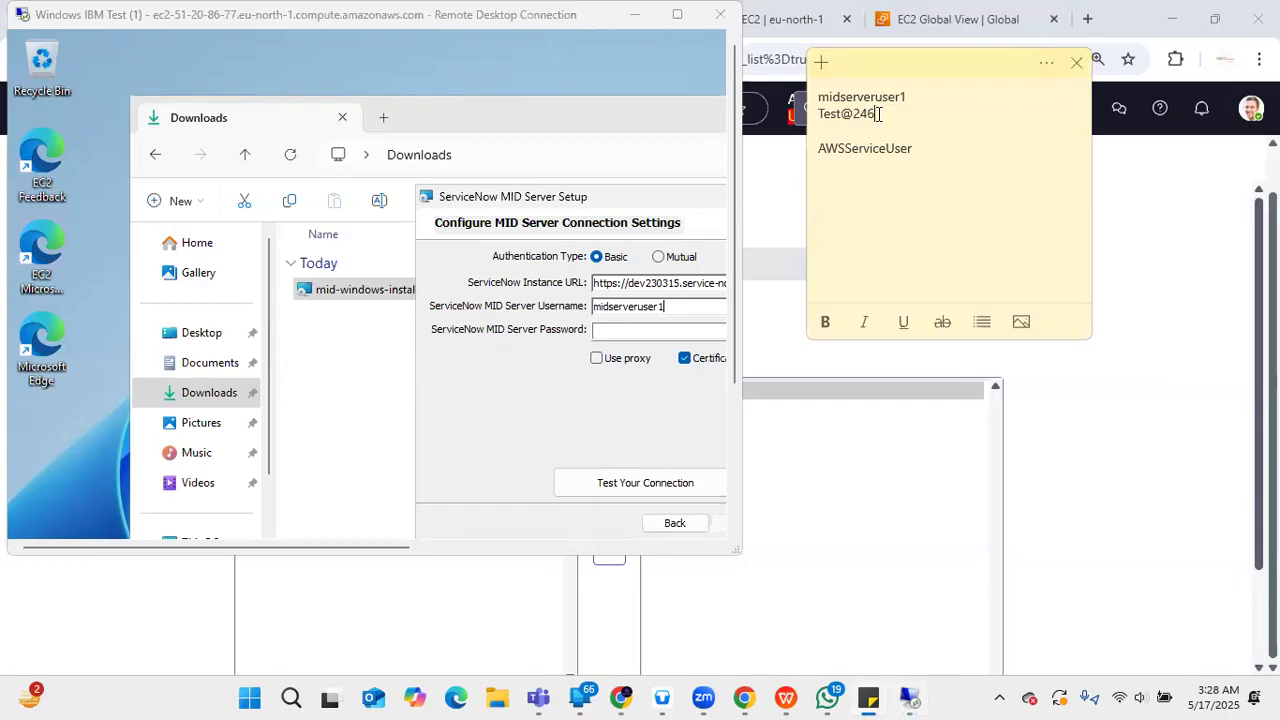
{"action": "left_click_drag", "start_coordinate": [818, 113], "coordinate": [884, 110]}
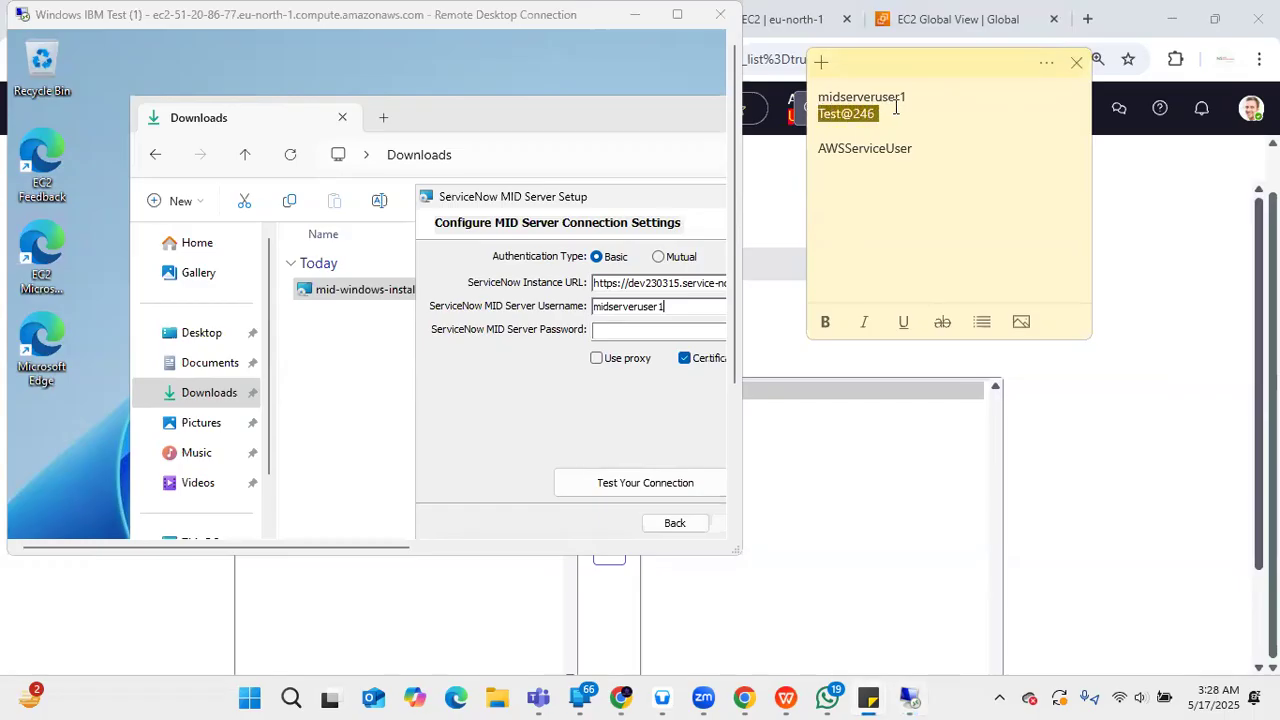
{"action": "left_click", "coordinate": [648, 335]}
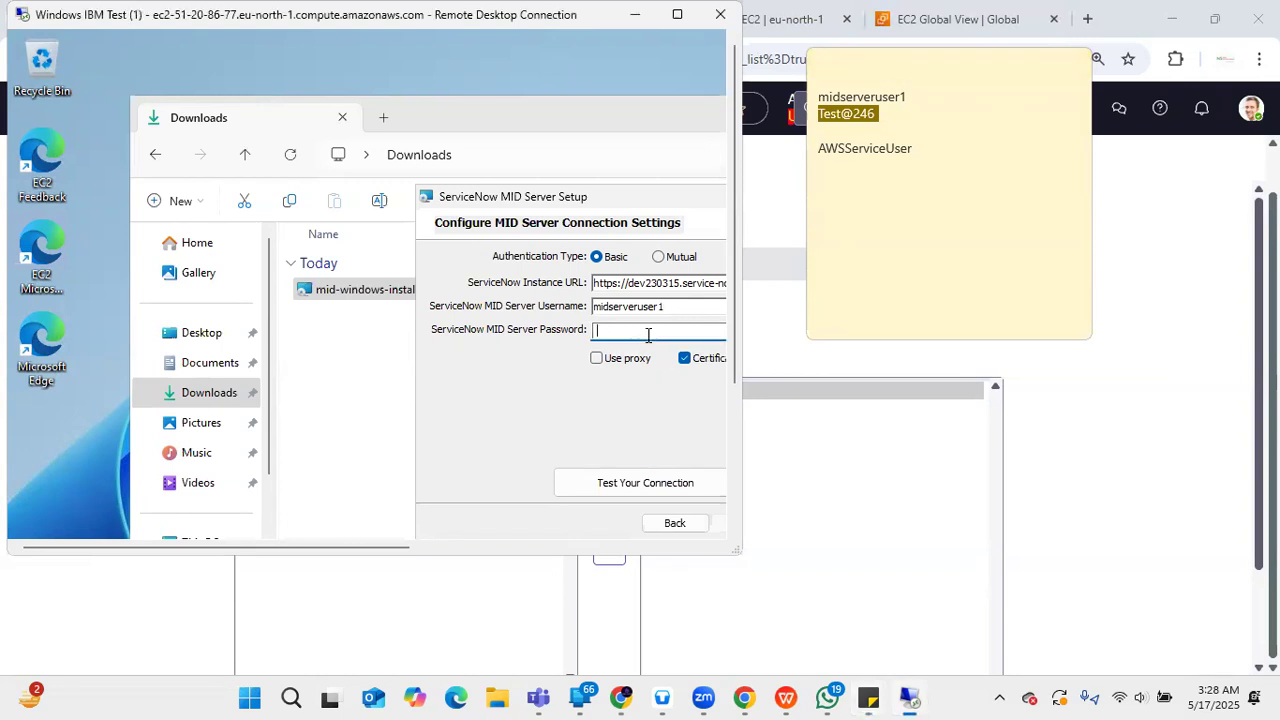
{"action": "key", "text": "ctrl+v"}
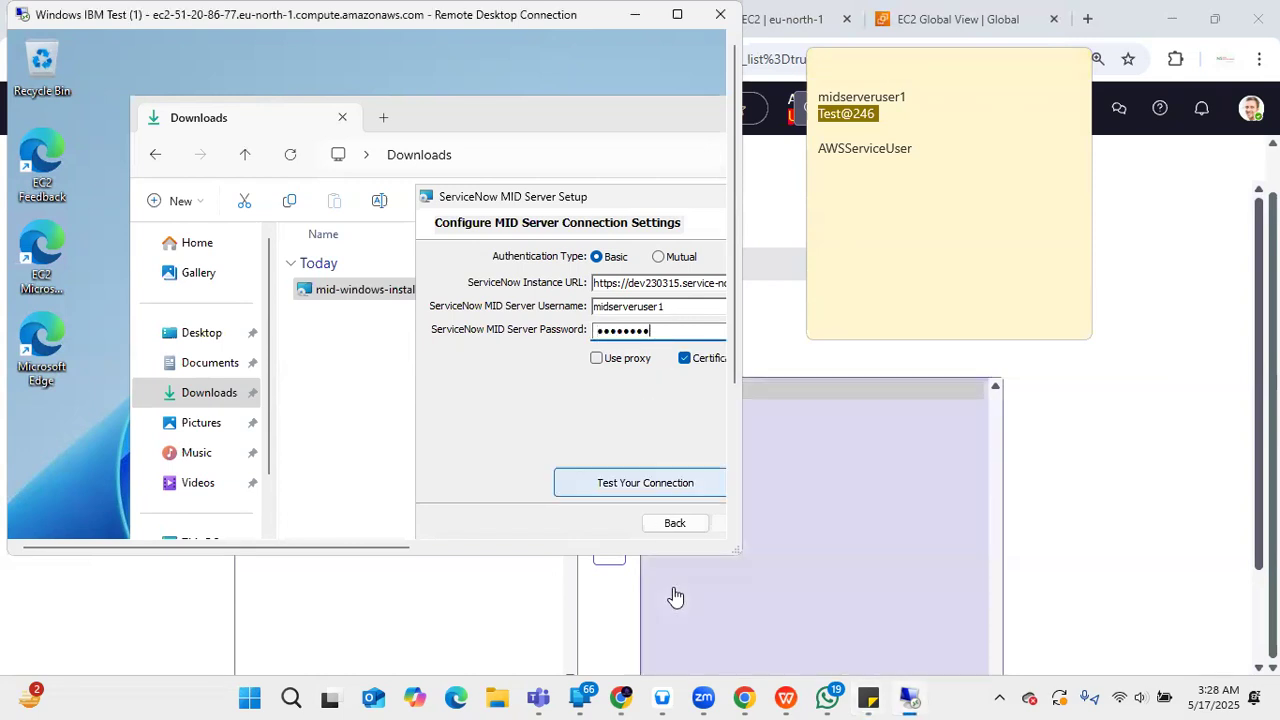
- Run the connection test, dismiss the success message and continue to service settings
{"action": "left_click", "coordinate": [645, 483]}
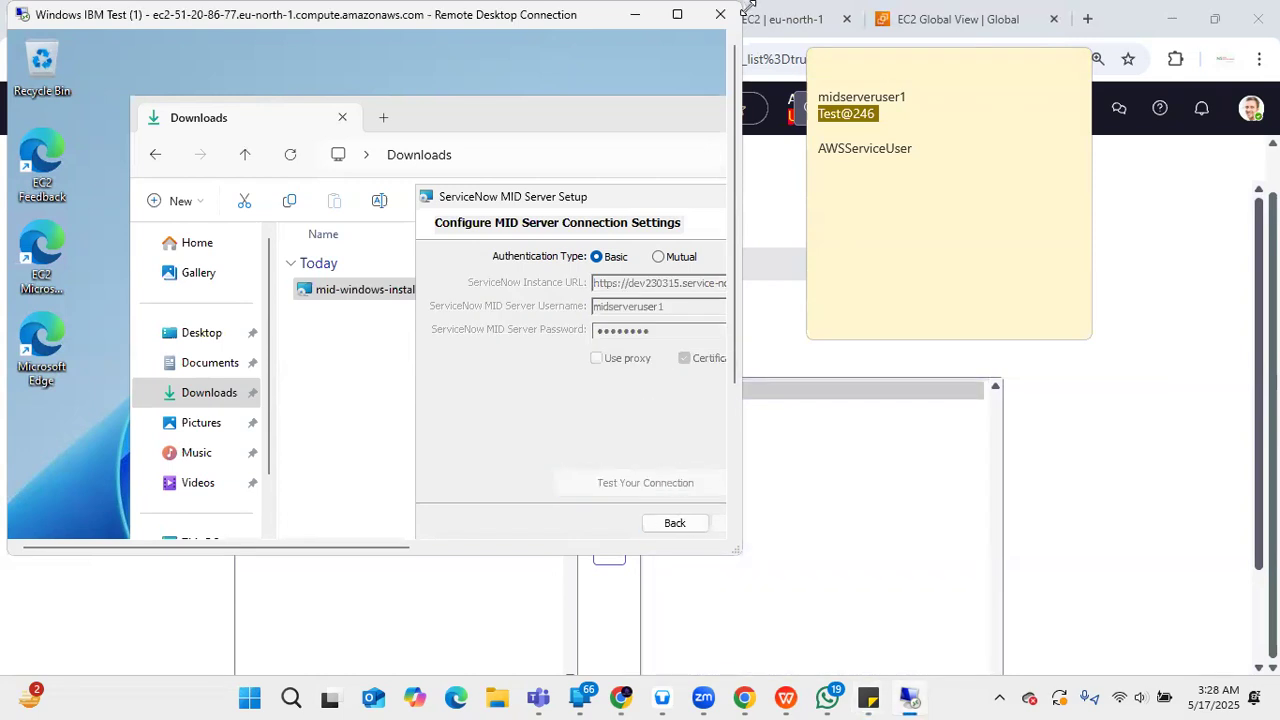
{"action": "left_click", "coordinate": [680, 15]}
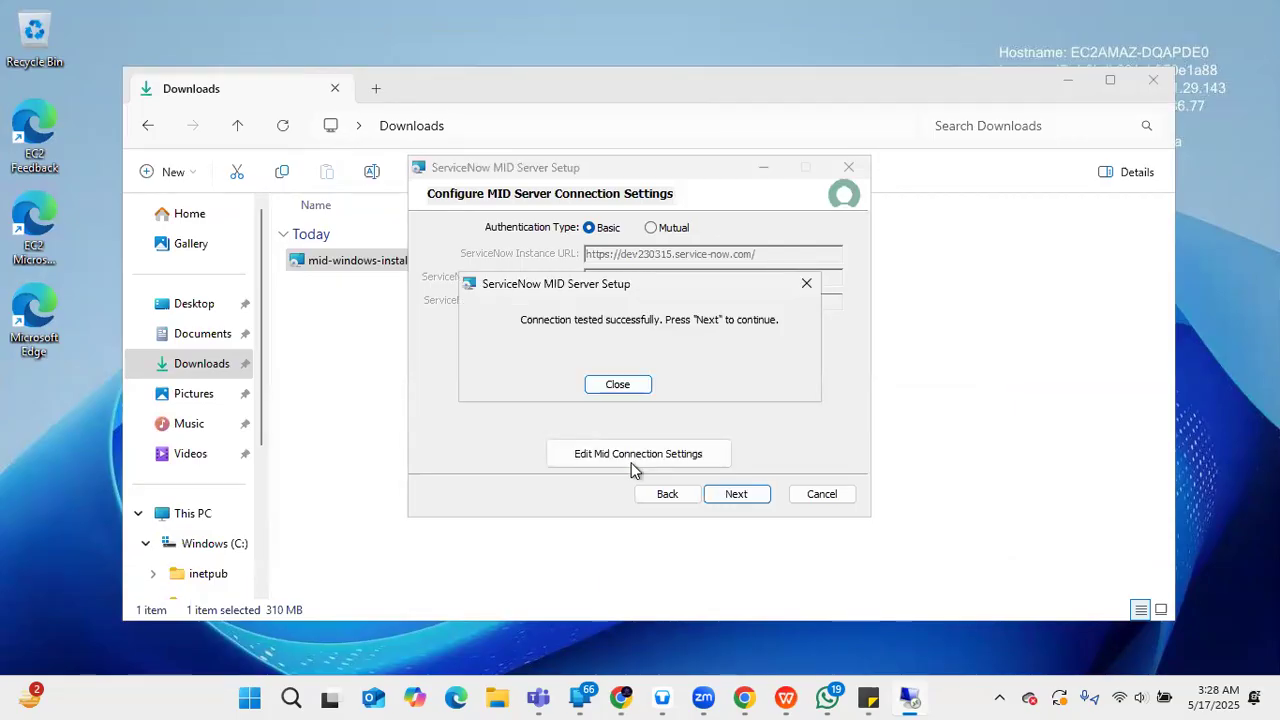
{"action": "left_click", "coordinate": [612, 386]}
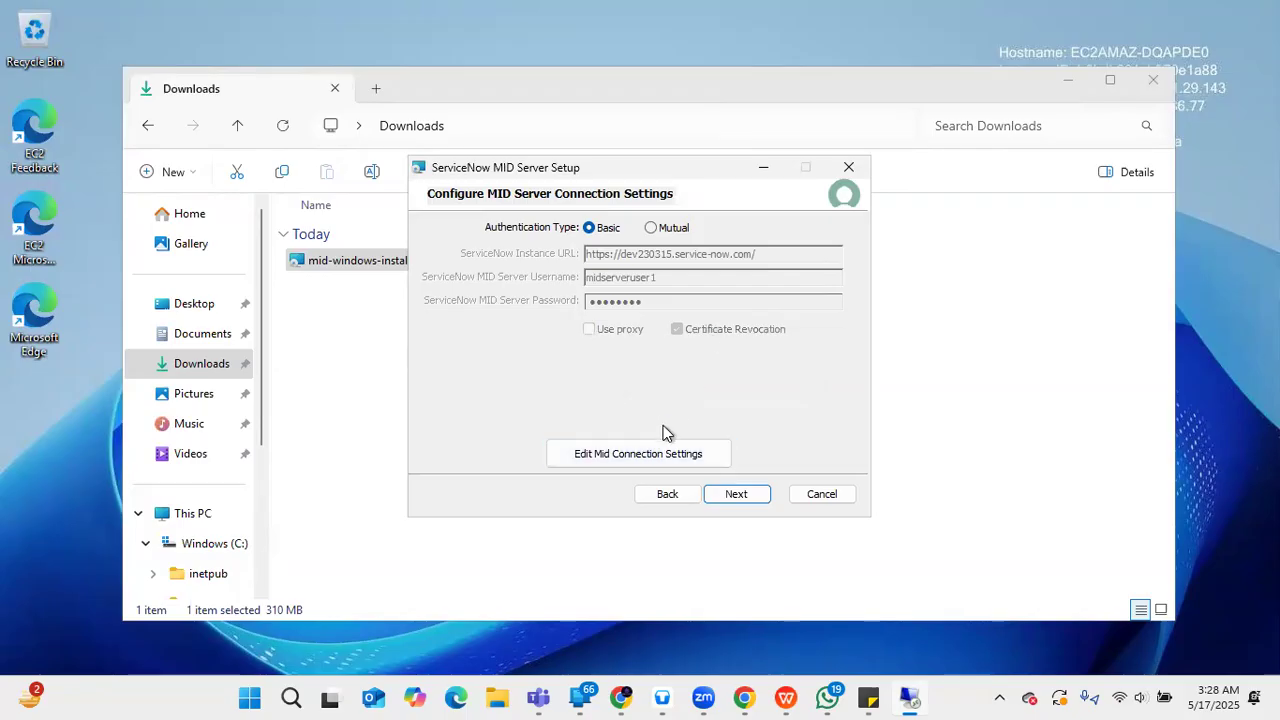
{"action": "left_click", "coordinate": [745, 498]}
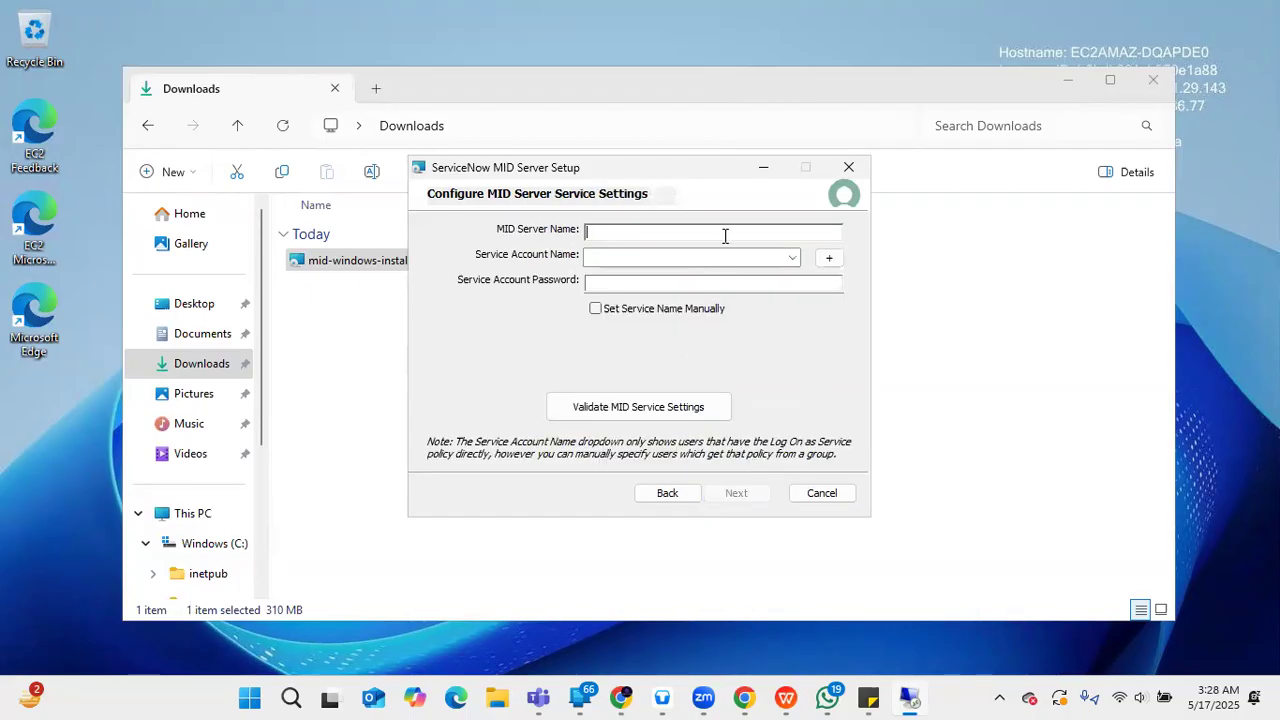
- Name the MID Server AwsMidserver1 and choose the second service account with its password
{"action": "type", "text": "AwsMidserver1"}
{"action": "left_click", "coordinate": [666, 256]}
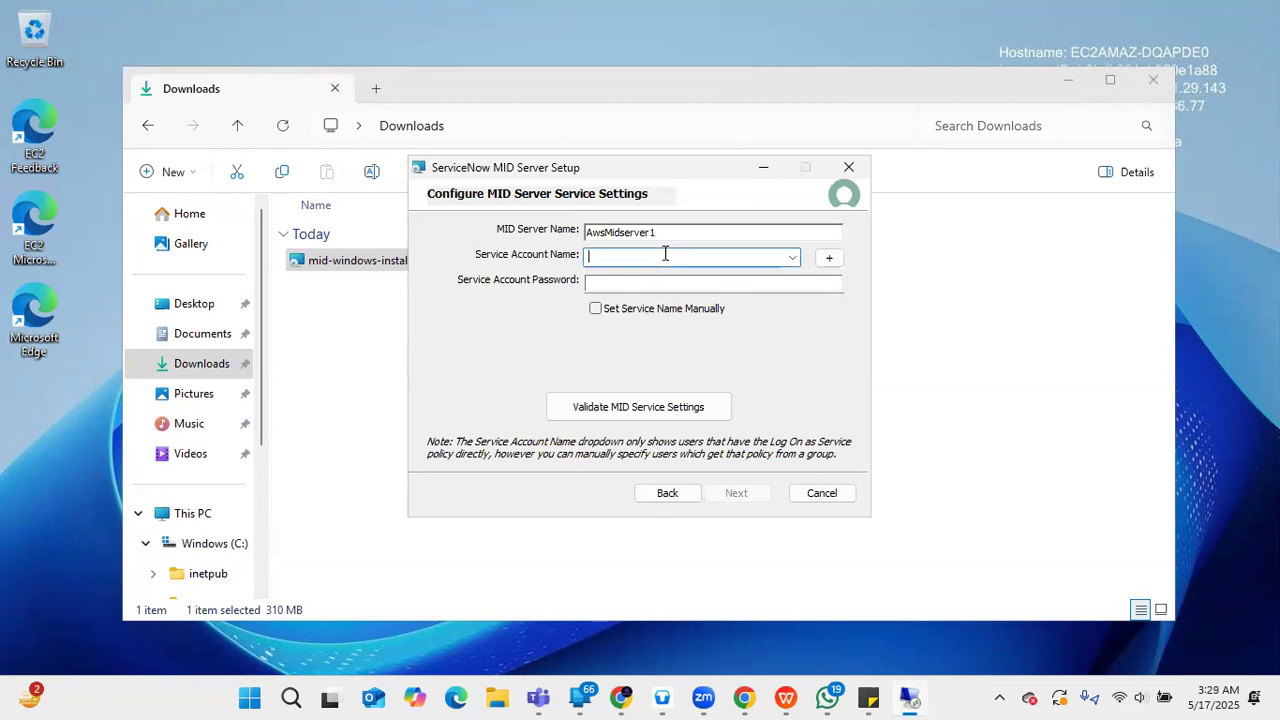
{"action": "left_click", "coordinate": [792, 258]}
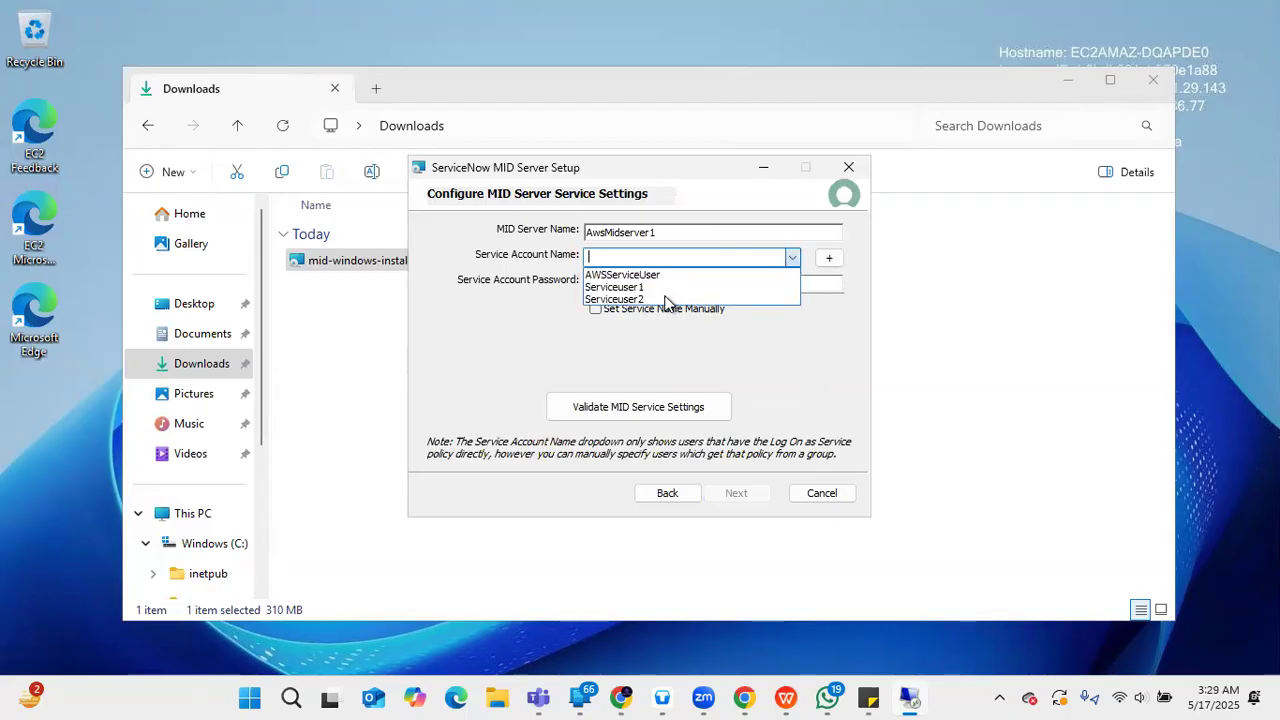
{"action": "left_click", "coordinate": [615, 299]}
{"action": "left_click", "coordinate": [805, 281]}
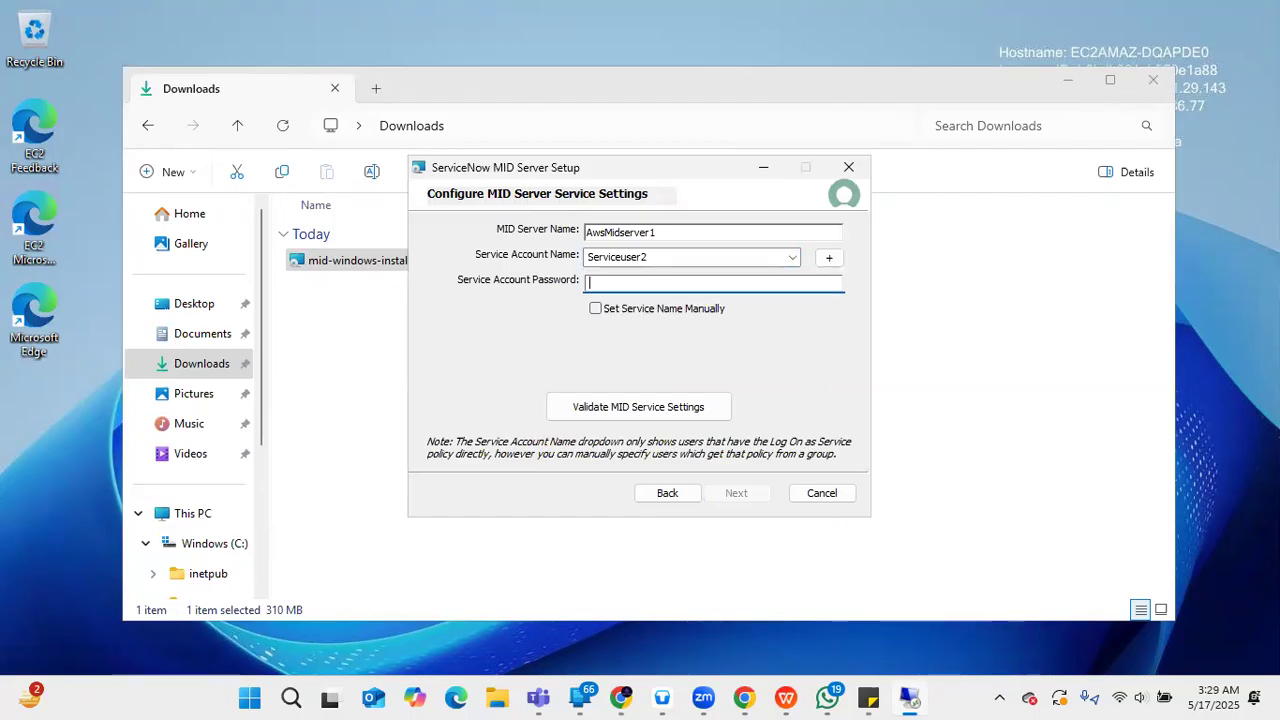
{"action": "type", "text": "••••••"}
- Validate the MID service settings and proceed to the Destination Folder step
{"action": "left_click", "coordinate": [641, 414]}
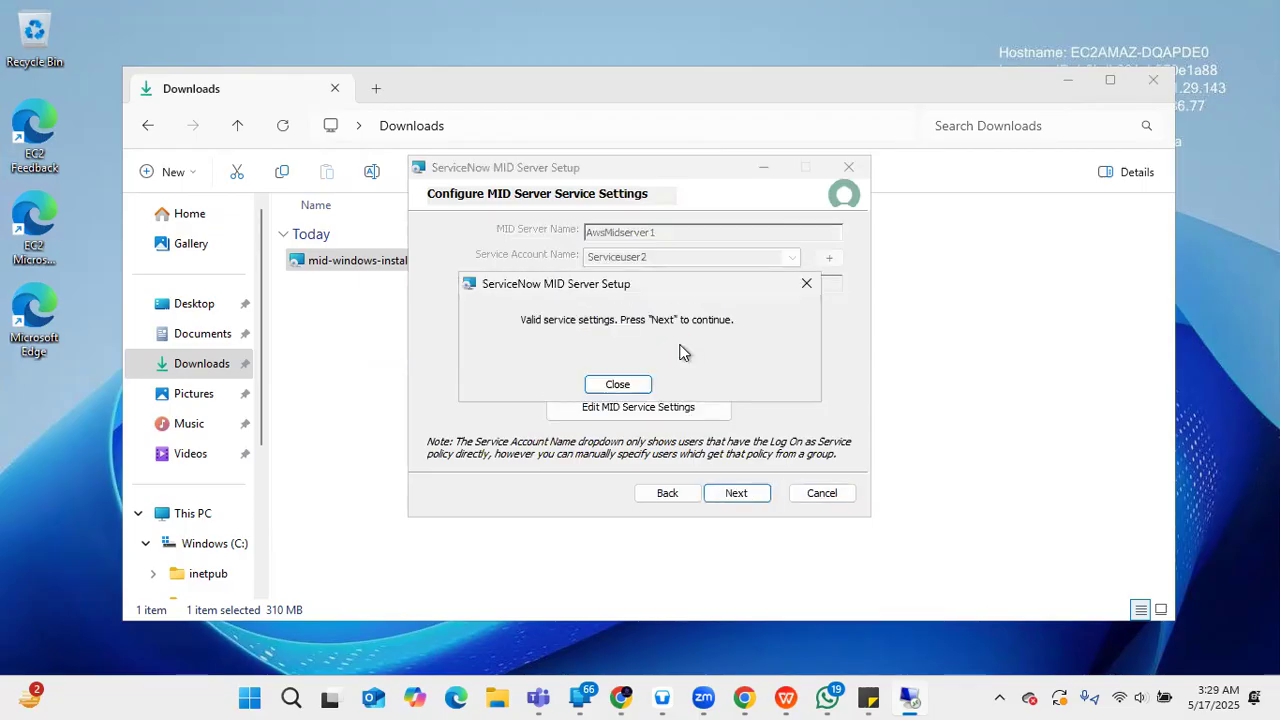
{"action": "left_click", "coordinate": [607, 390]}
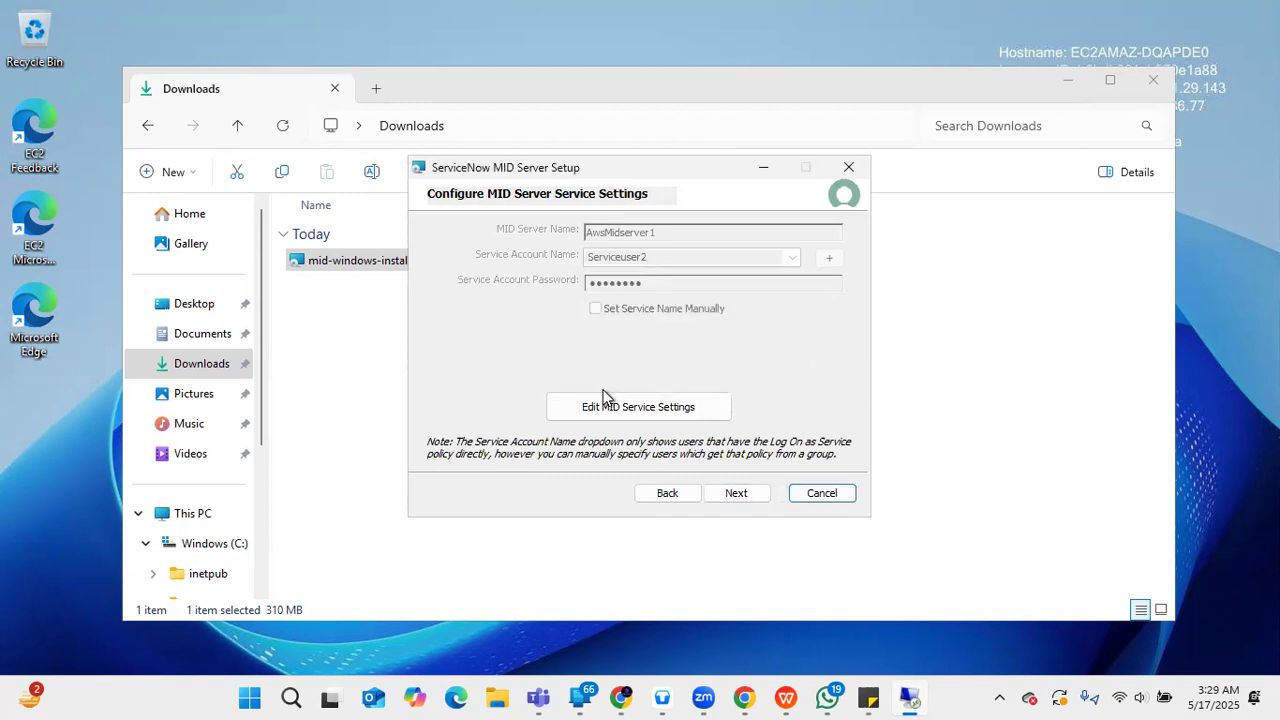
{"action": "left_click", "coordinate": [736, 490]}
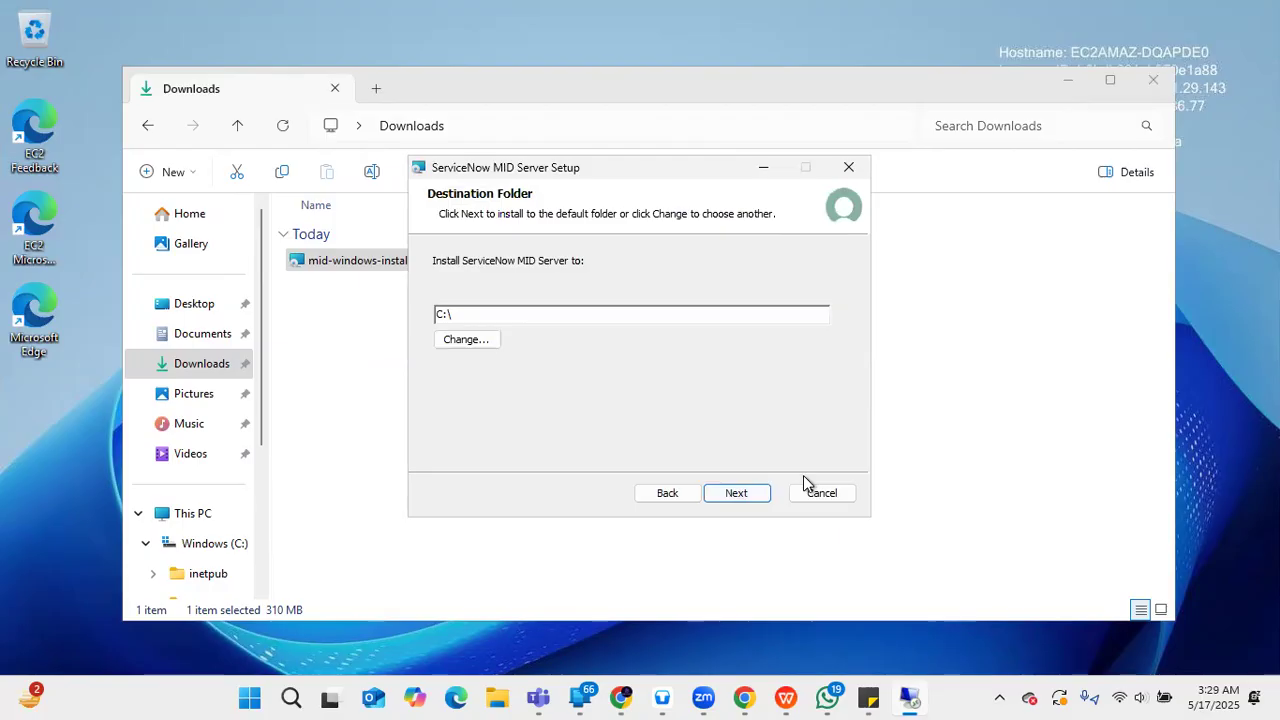
- Create a new C:\Midserver folder and set it as the install destination
{"action": "left_click", "coordinate": [483, 345]}
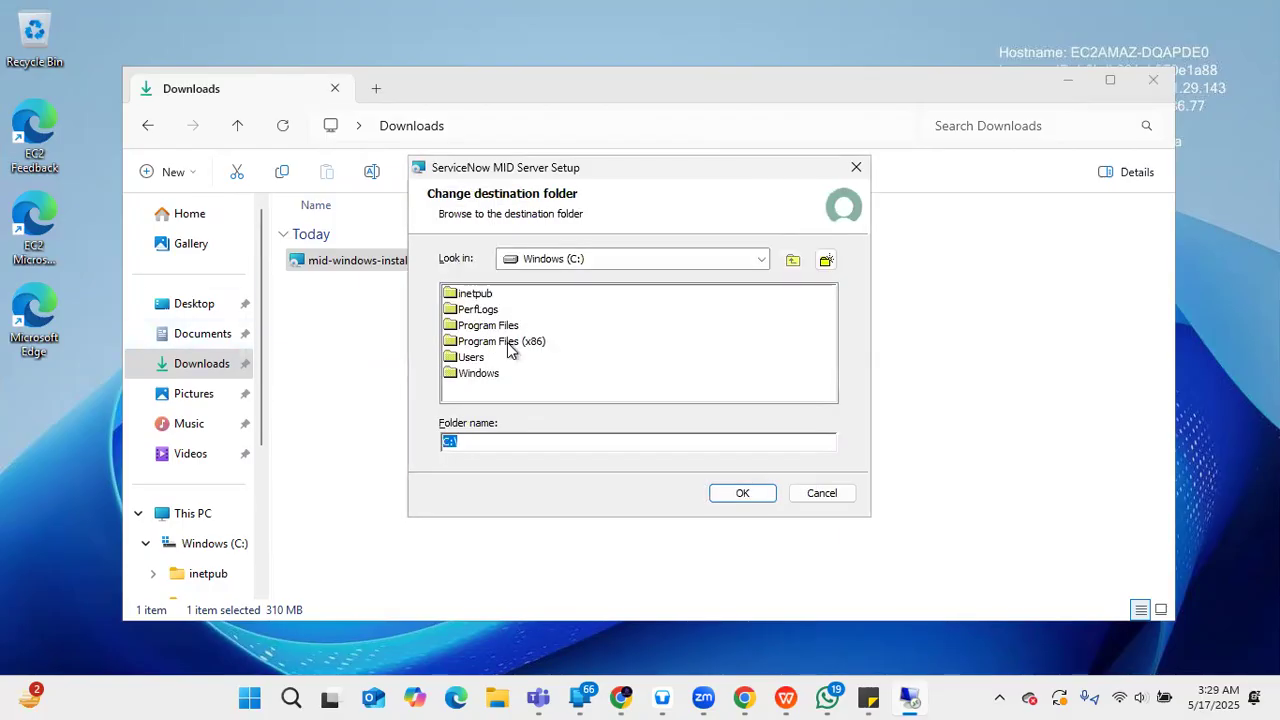
{"action": "left_click", "coordinate": [825, 261]}
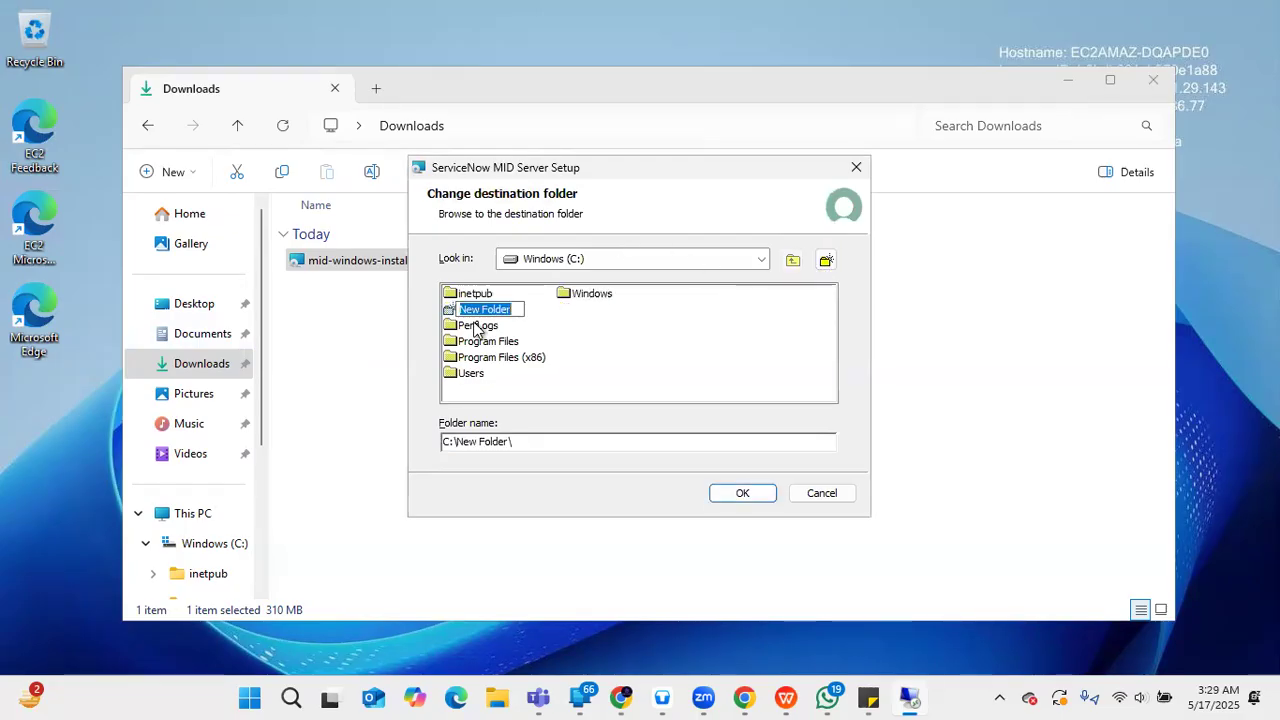
{"action": "type", "text": "Mid"}
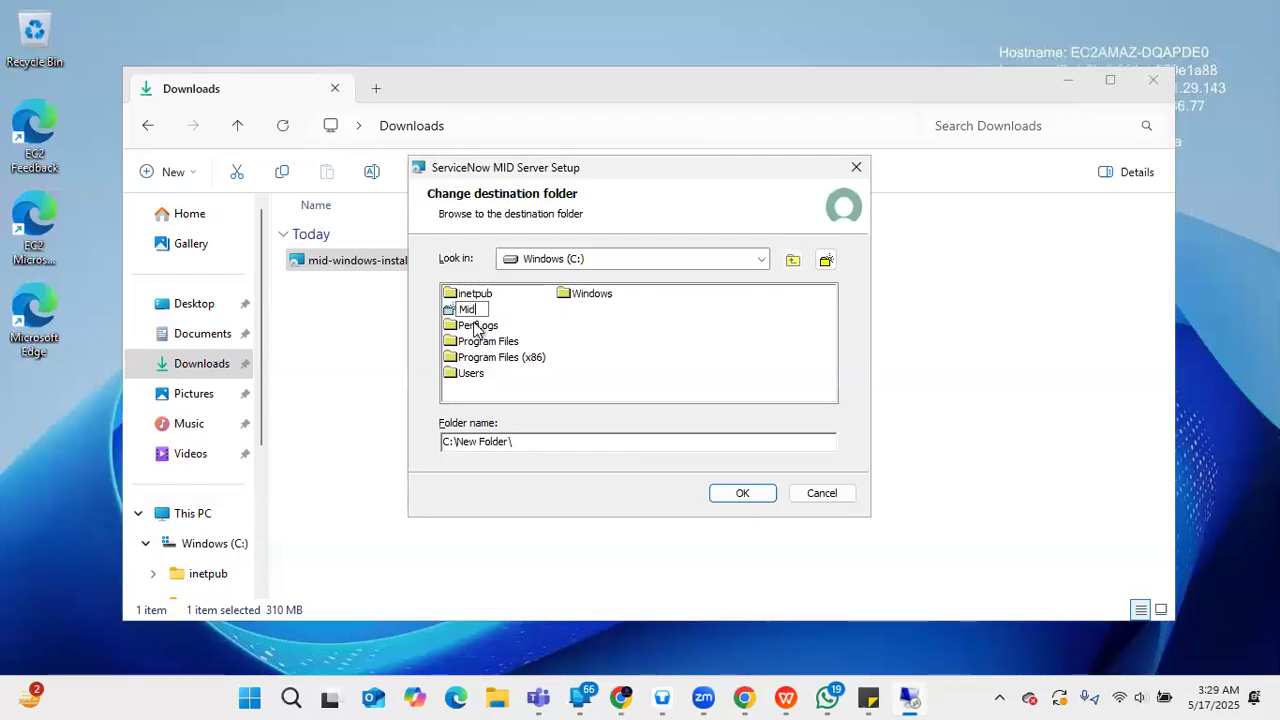
{"action": "type", "text": "server"}
{"action": "left_click", "coordinate": [768, 499]}
{"action": "left_click", "coordinate": [737, 493]}
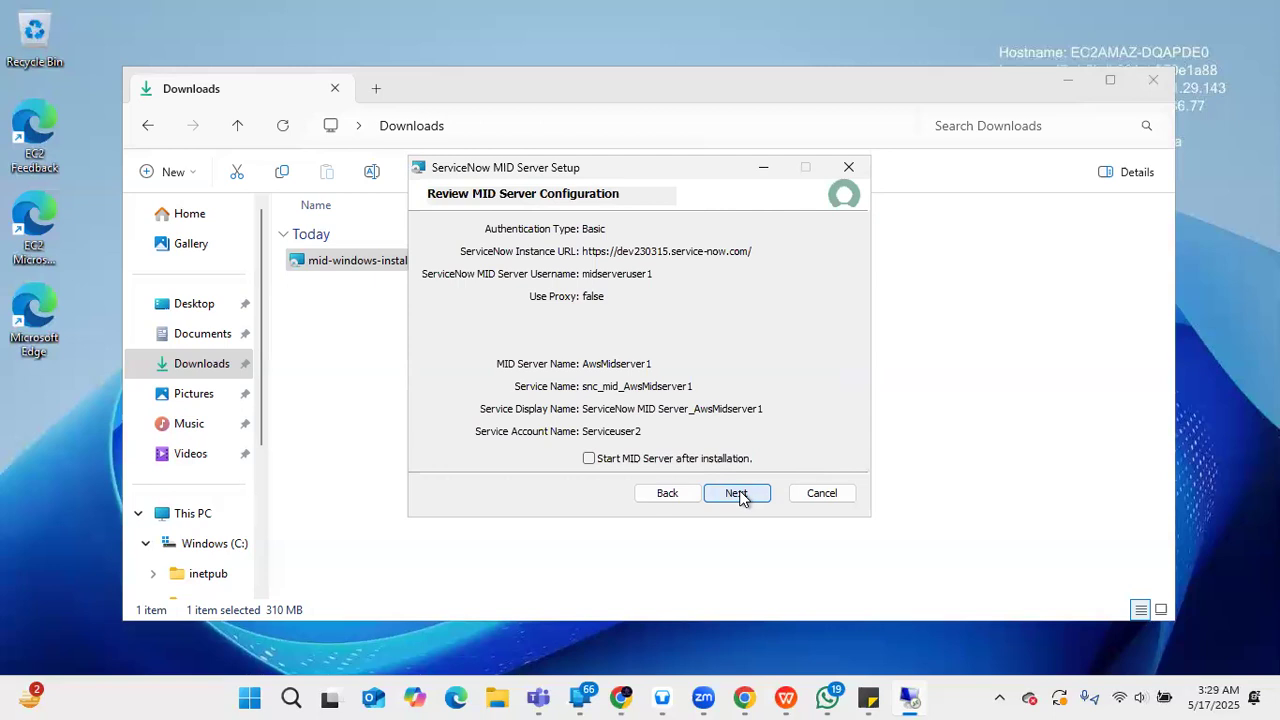
- Enable starting the MID Server after installation and begin the install
{"action": "left_click", "coordinate": [614, 463]}
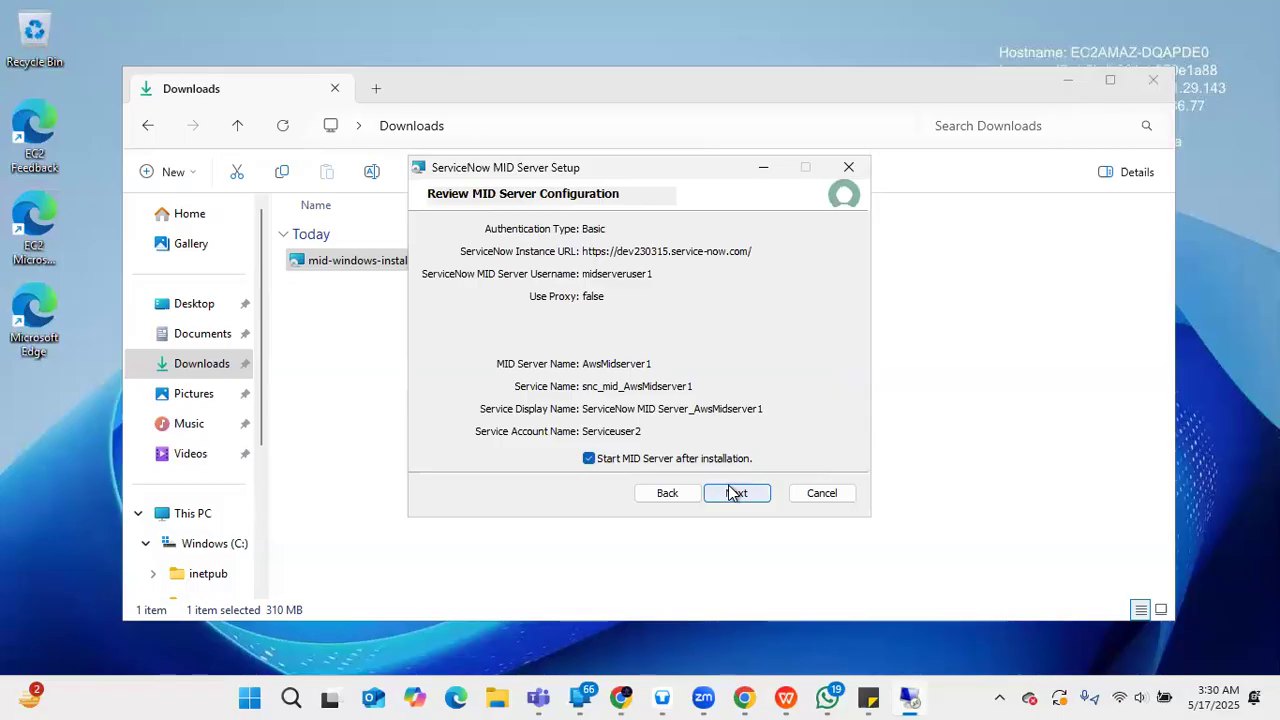
{"action": "left_click", "coordinate": [733, 492]}
{"action": "left_click", "coordinate": [727, 494]}
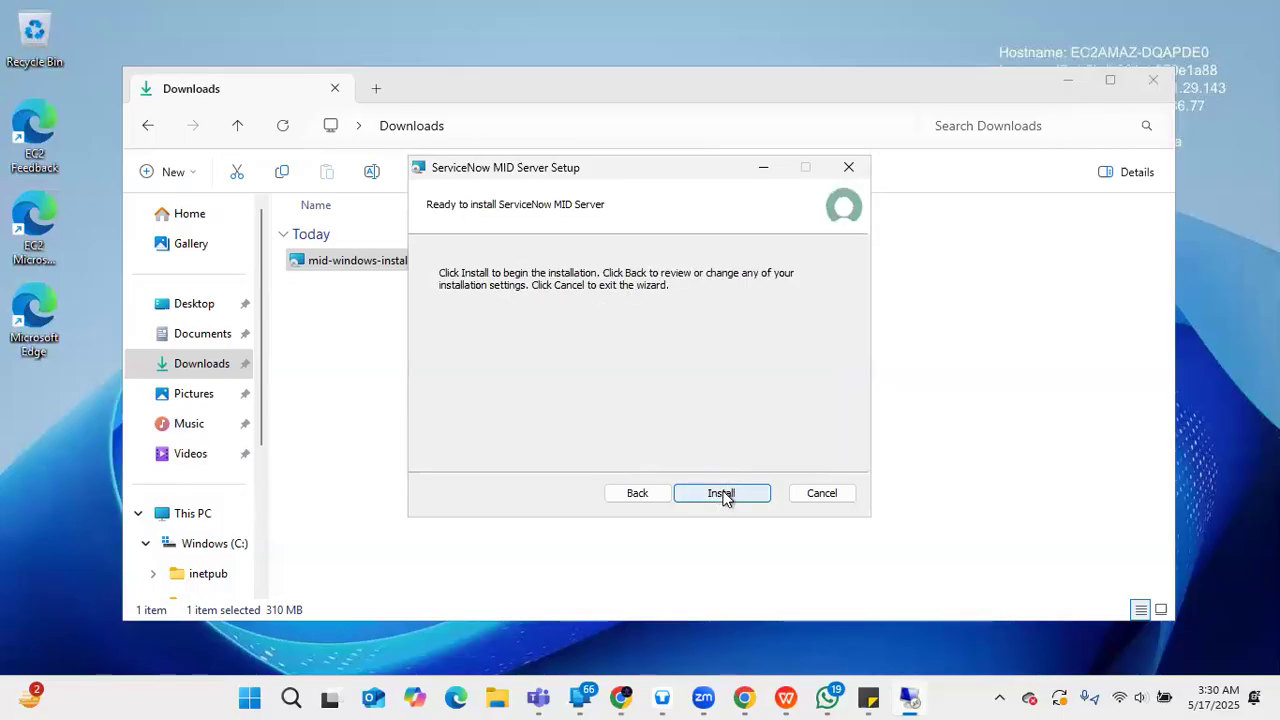
- Filter the navigator for 'mid' and open MID Server > Servers, then return to the remote desktop
{"action": "mouse_move", "coordinate": [744, 698]}
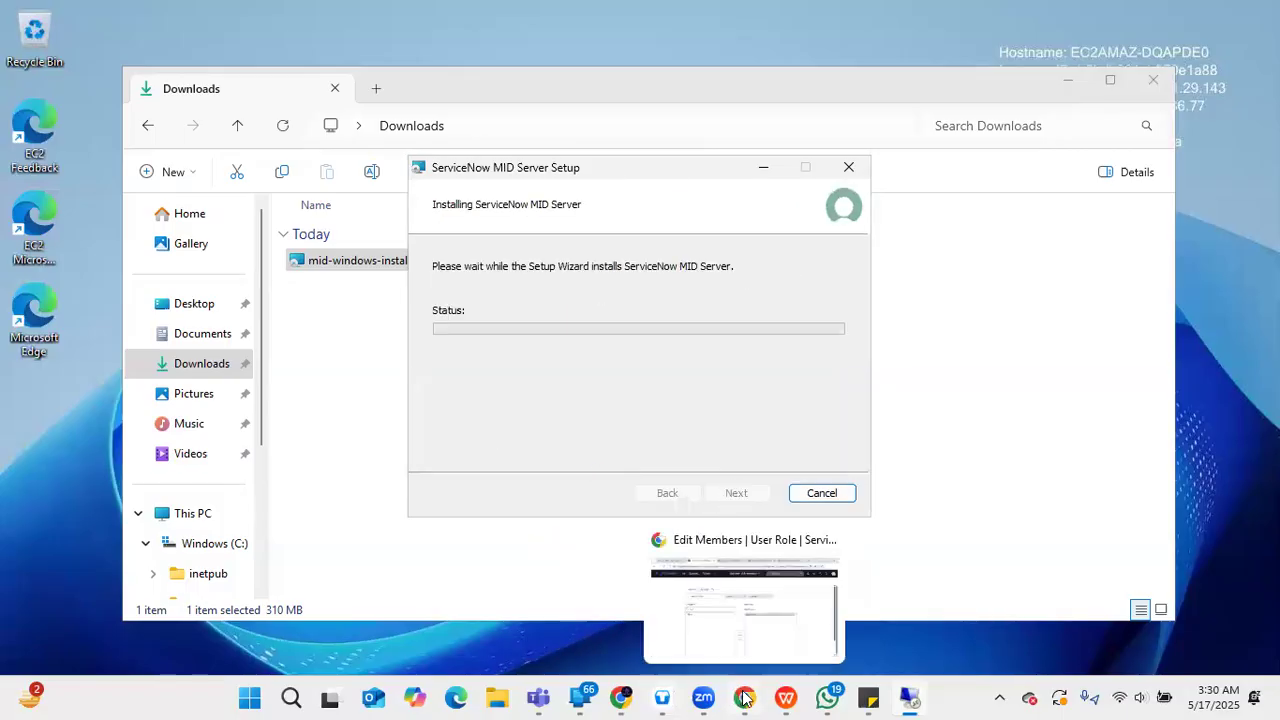
{"action": "left_click", "coordinate": [772, 592]}
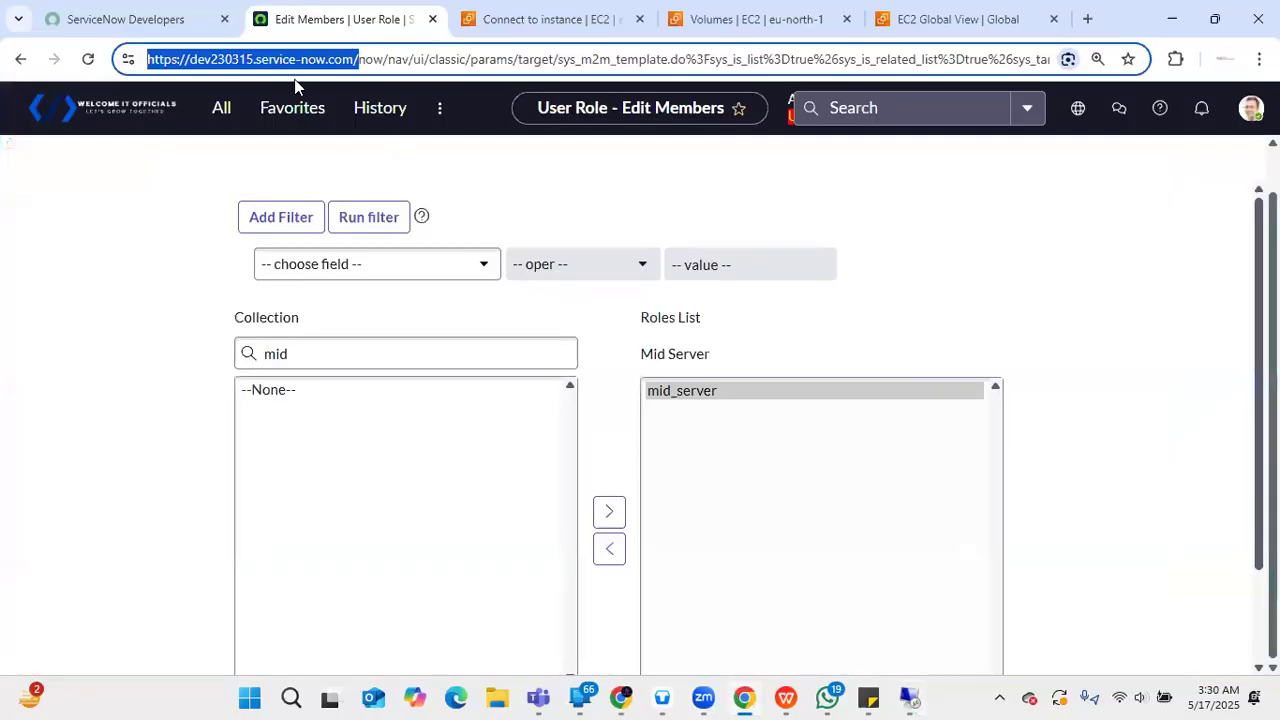
{"action": "left_click", "coordinate": [232, 110]}
{"action": "key", "text": "BackSpace"}
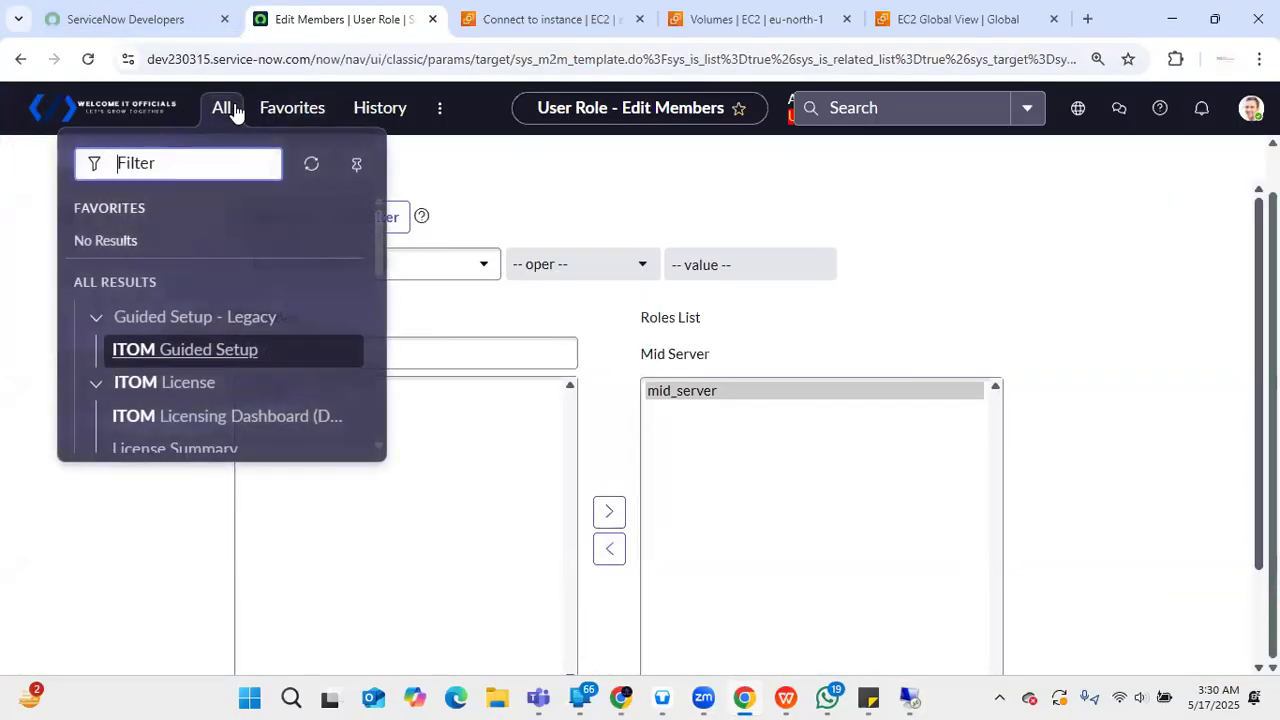
{"action": "type", "text": "mid"}
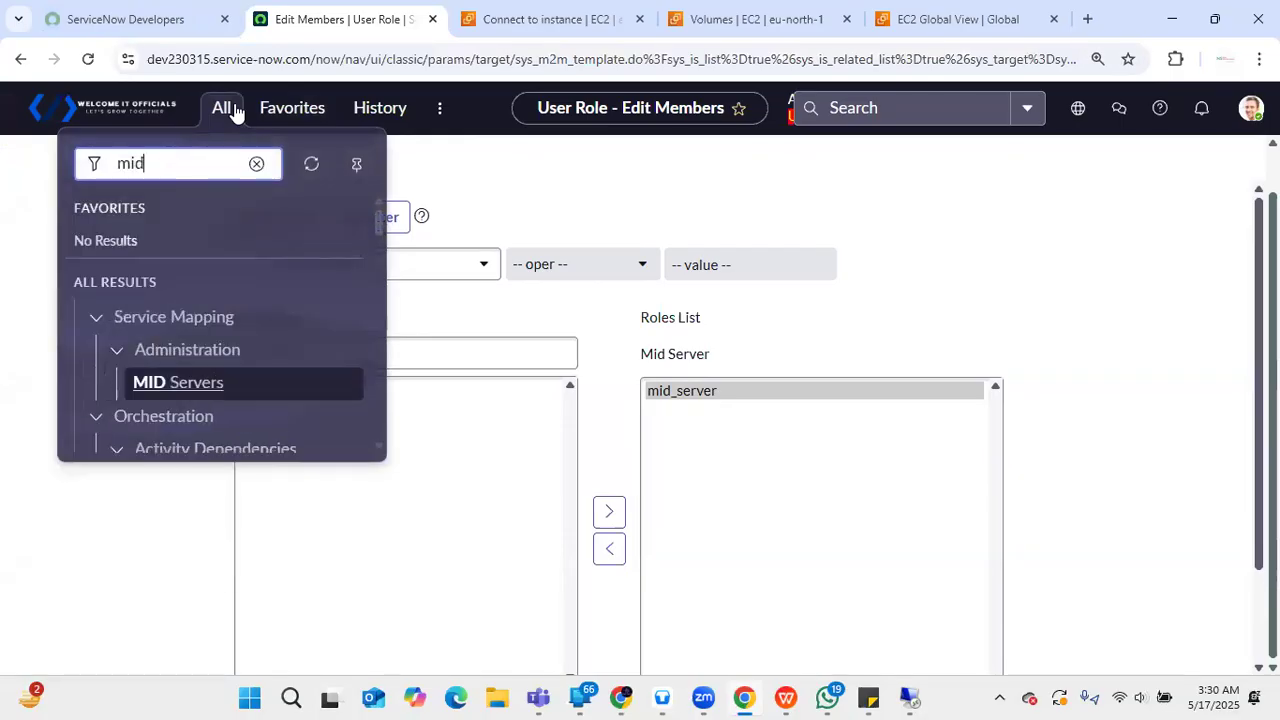
{"action": "left_click_drag", "start_coordinate": [377, 220], "coordinate": [381, 300]}
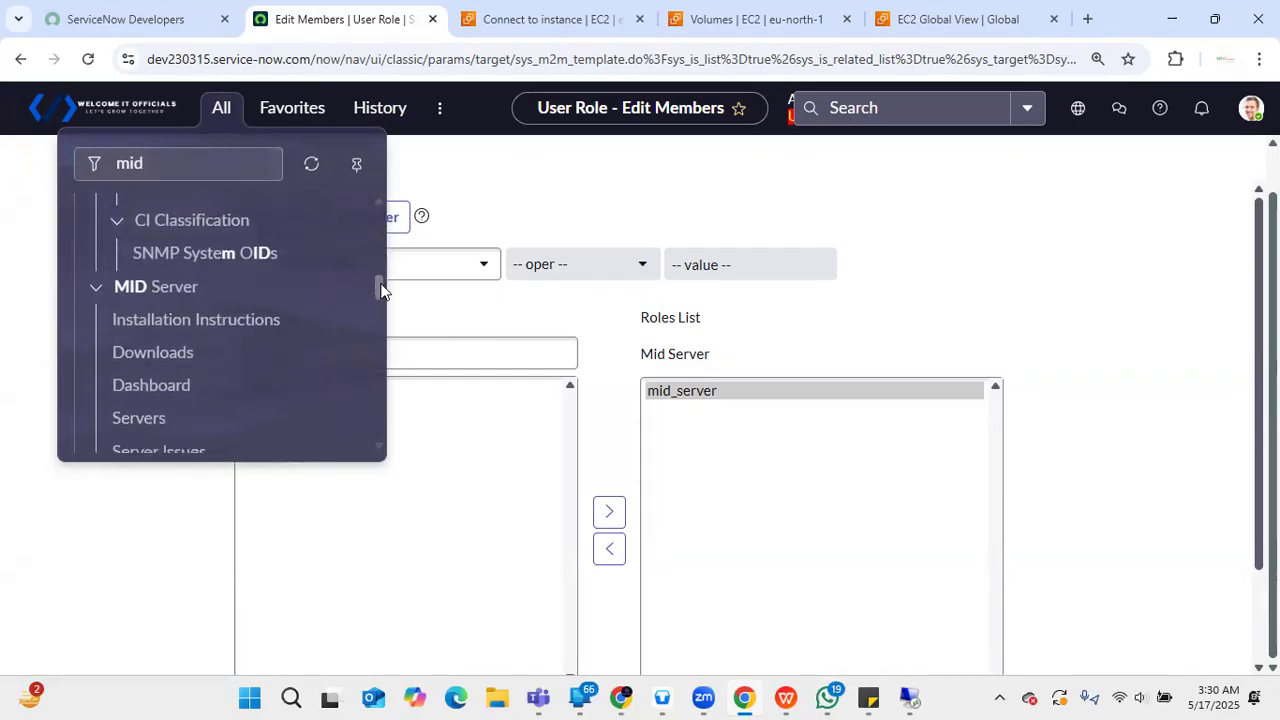
{"action": "left_click", "coordinate": [134, 420]}
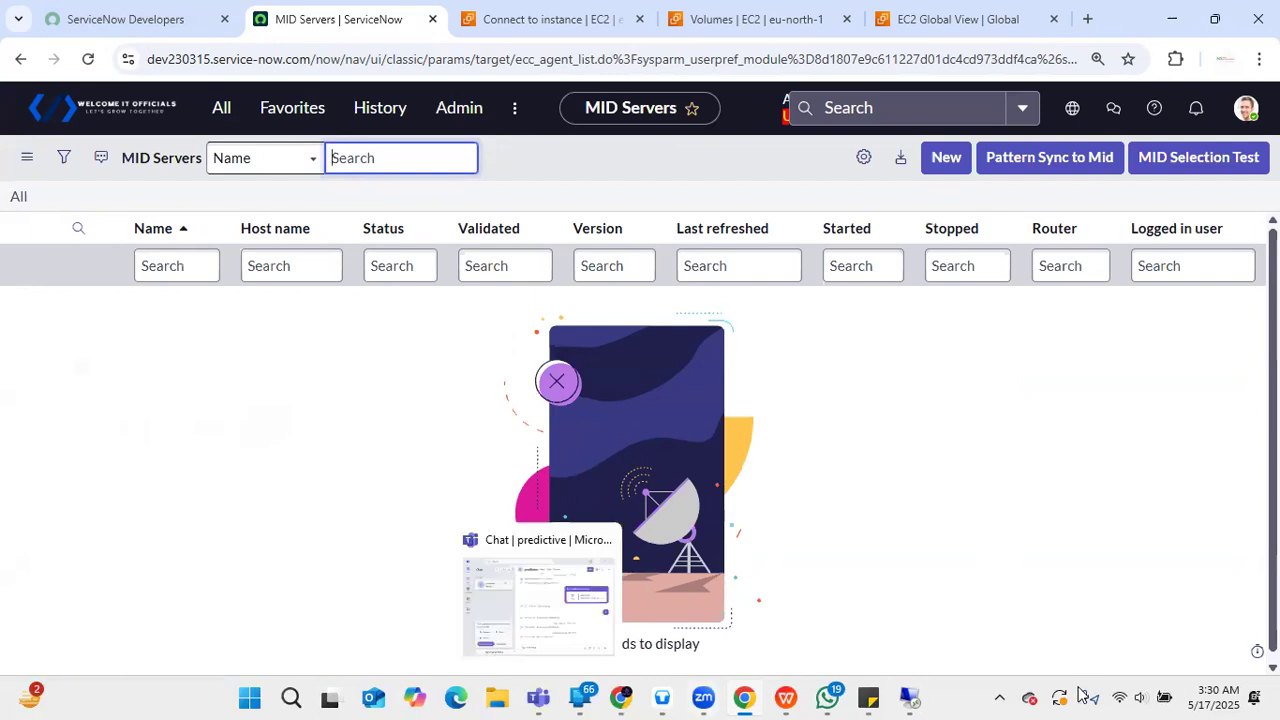
{"action": "mouse_move", "coordinate": [923, 697]}
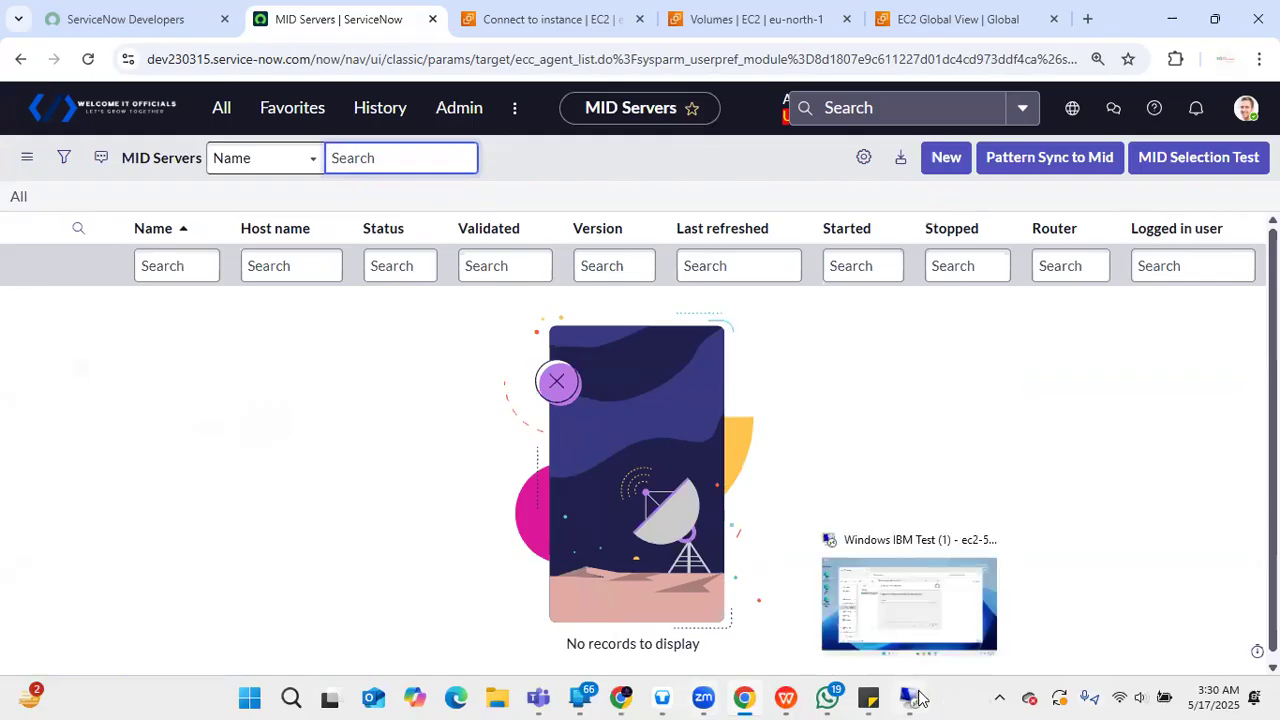
{"action": "left_click", "coordinate": [928, 620]}
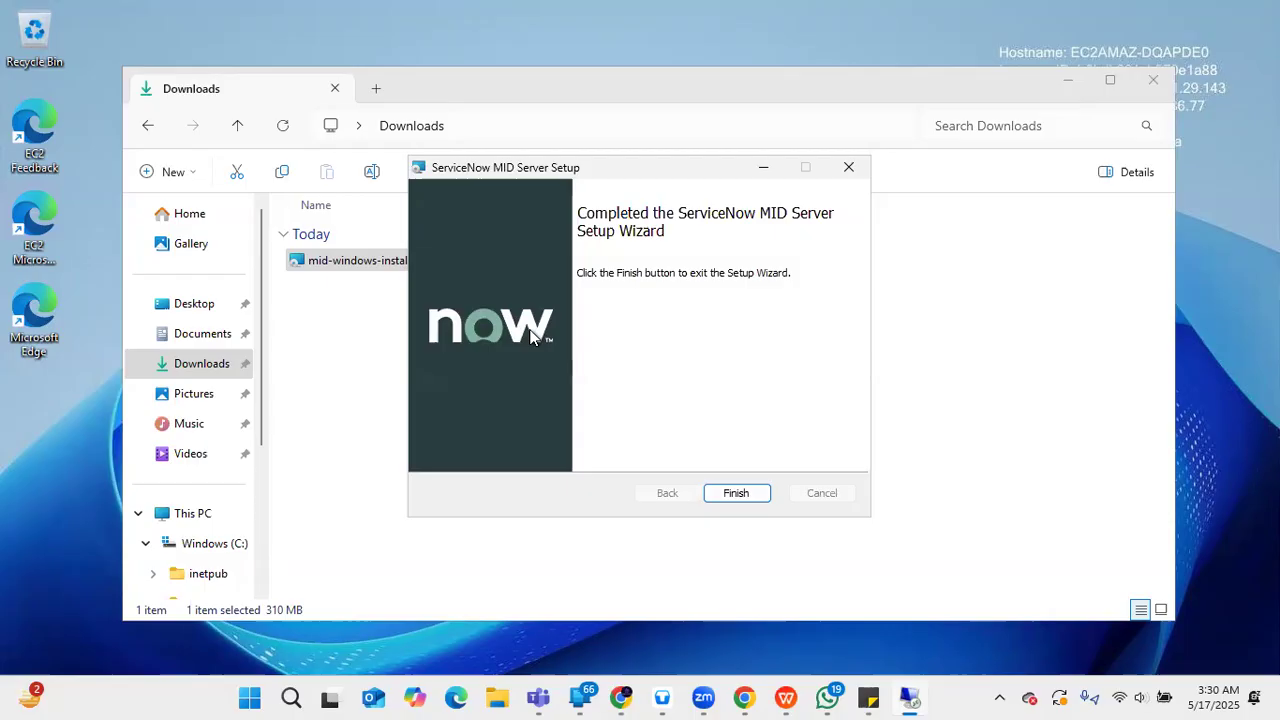
- Finish the MID Server setup wizard and browse to C:\Midserver\ServiceNow MID Server AwsMidserver1\agent
{"action": "left_click", "coordinate": [729, 495]}
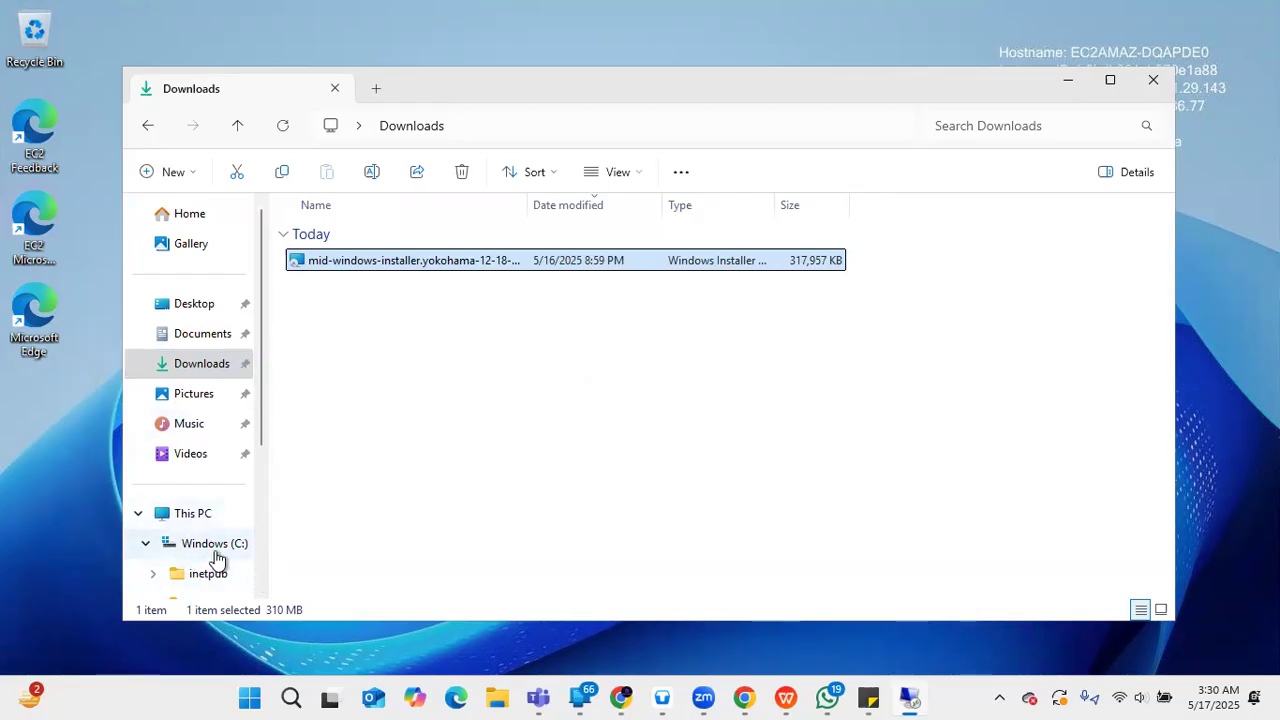
{"action": "left_click_drag", "start_coordinate": [266, 451], "coordinate": [263, 537]}
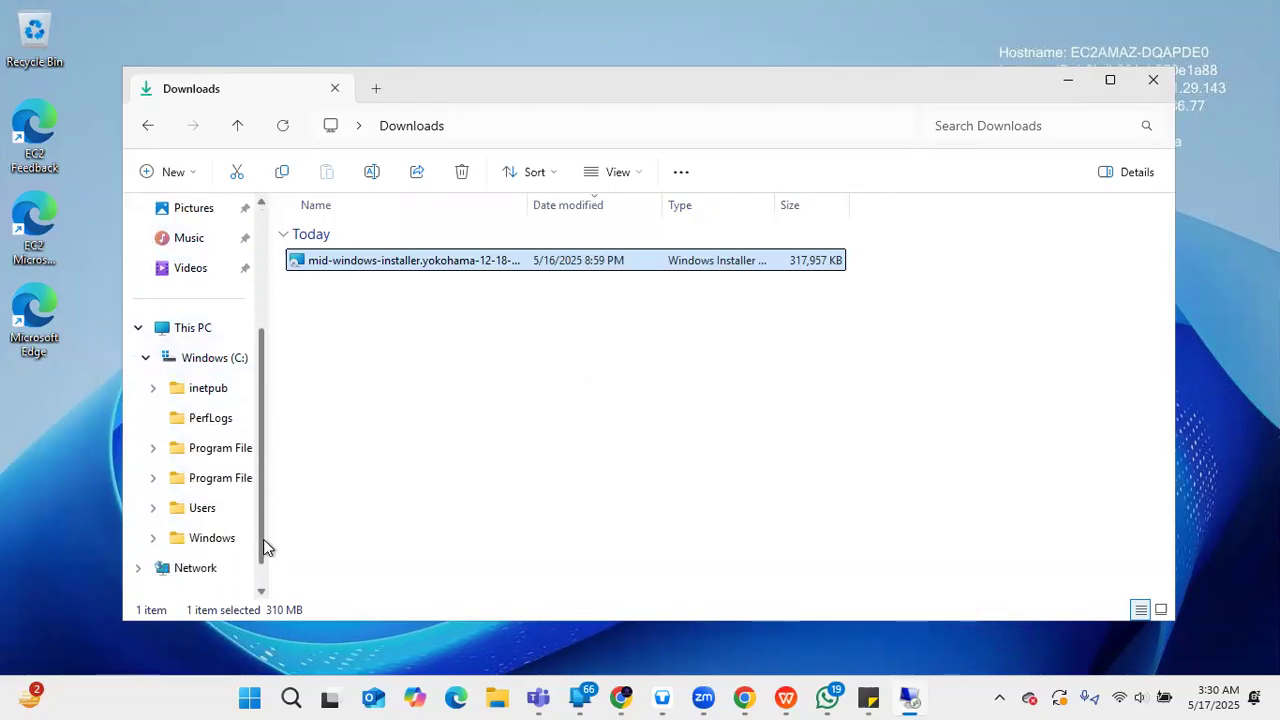
{"action": "left_click", "coordinate": [190, 368]}
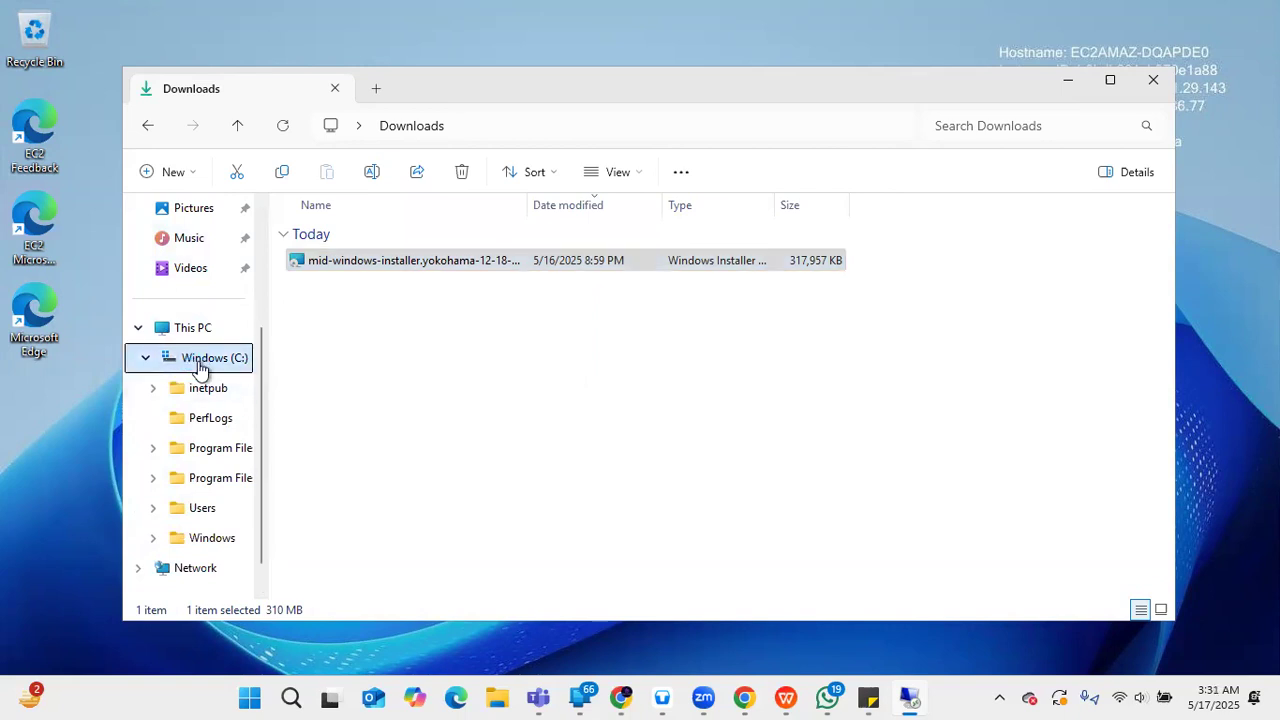
{"action": "left_click", "coordinate": [190, 330]}
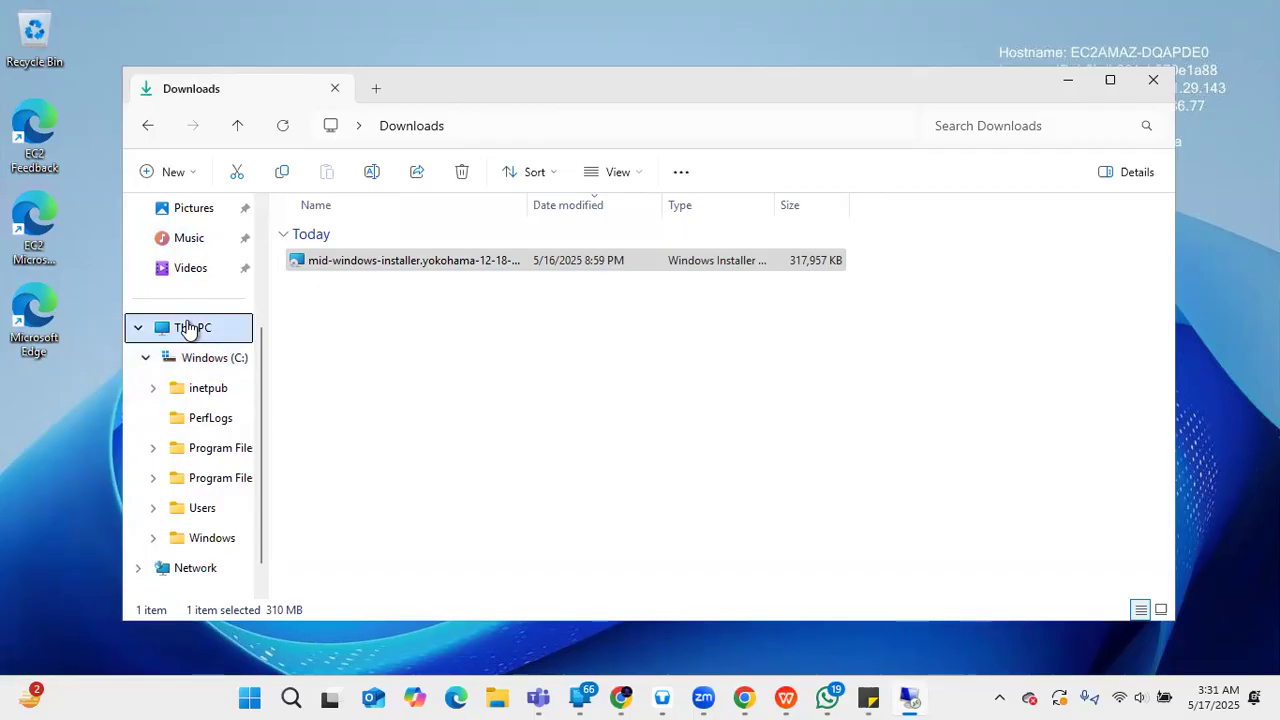
{"action": "double_click", "coordinate": [190, 330]}
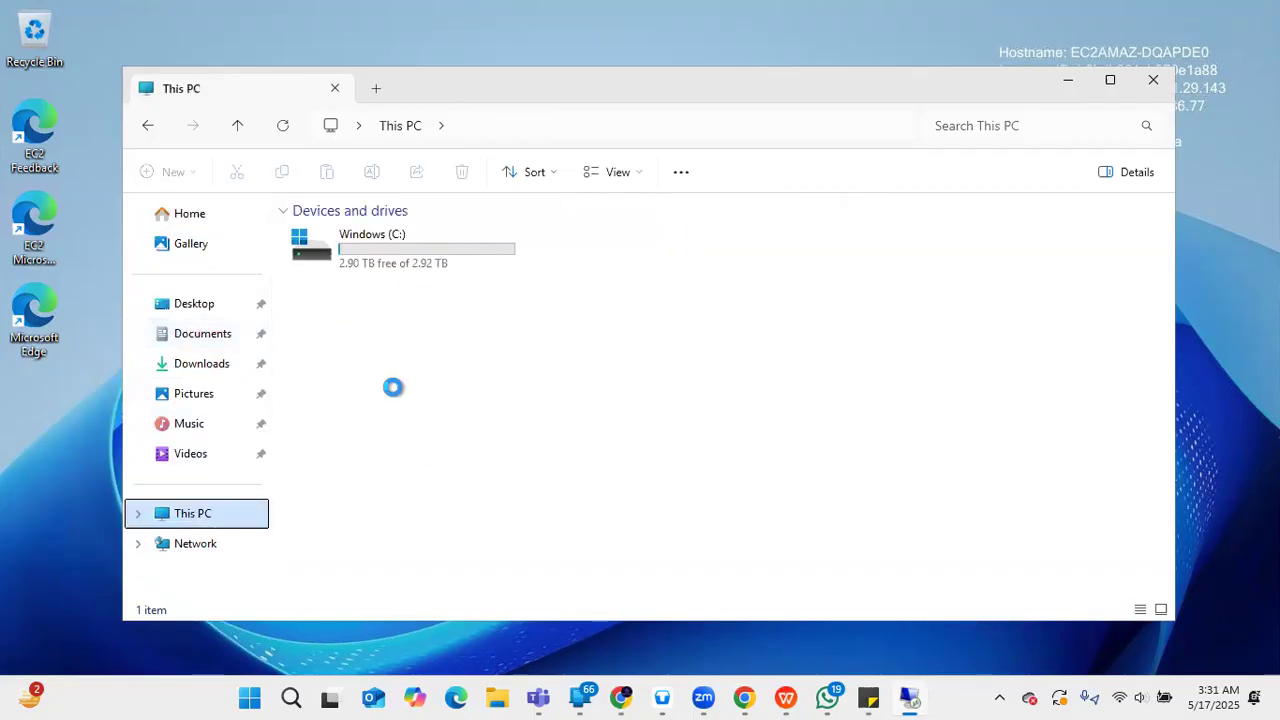
{"action": "double_click", "coordinate": [443, 254]}
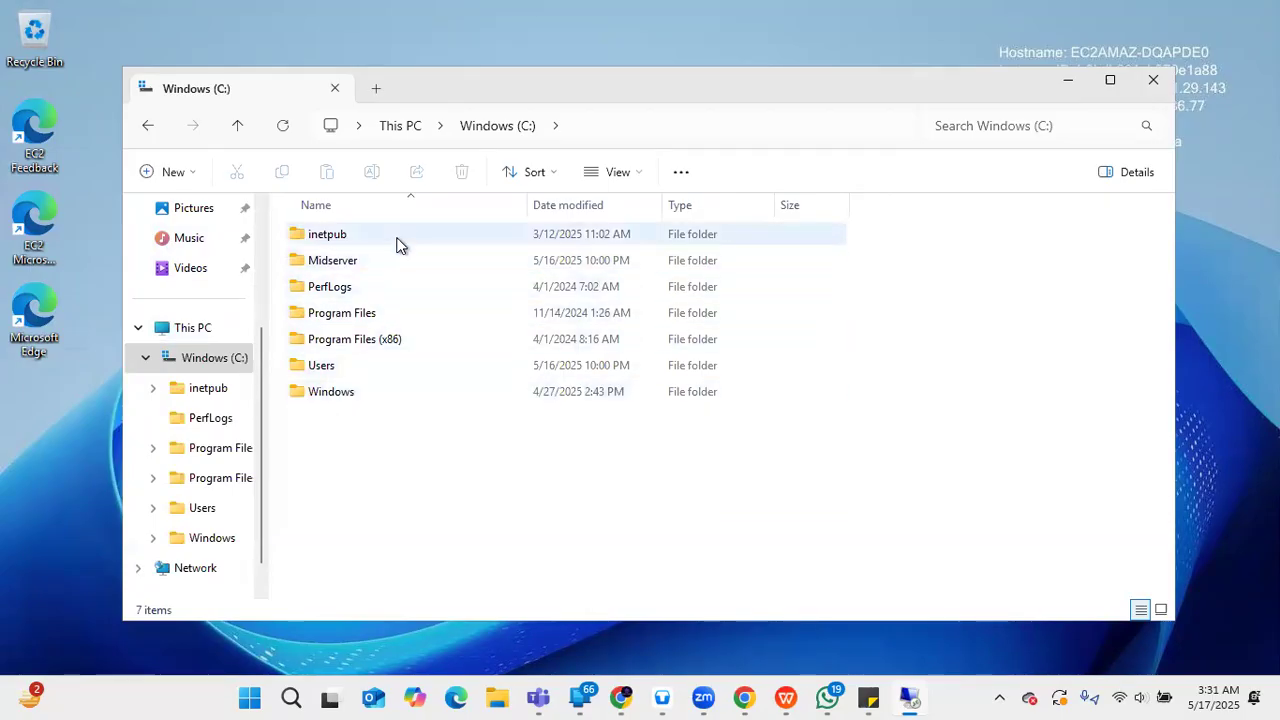
{"action": "double_click", "coordinate": [396, 262]}
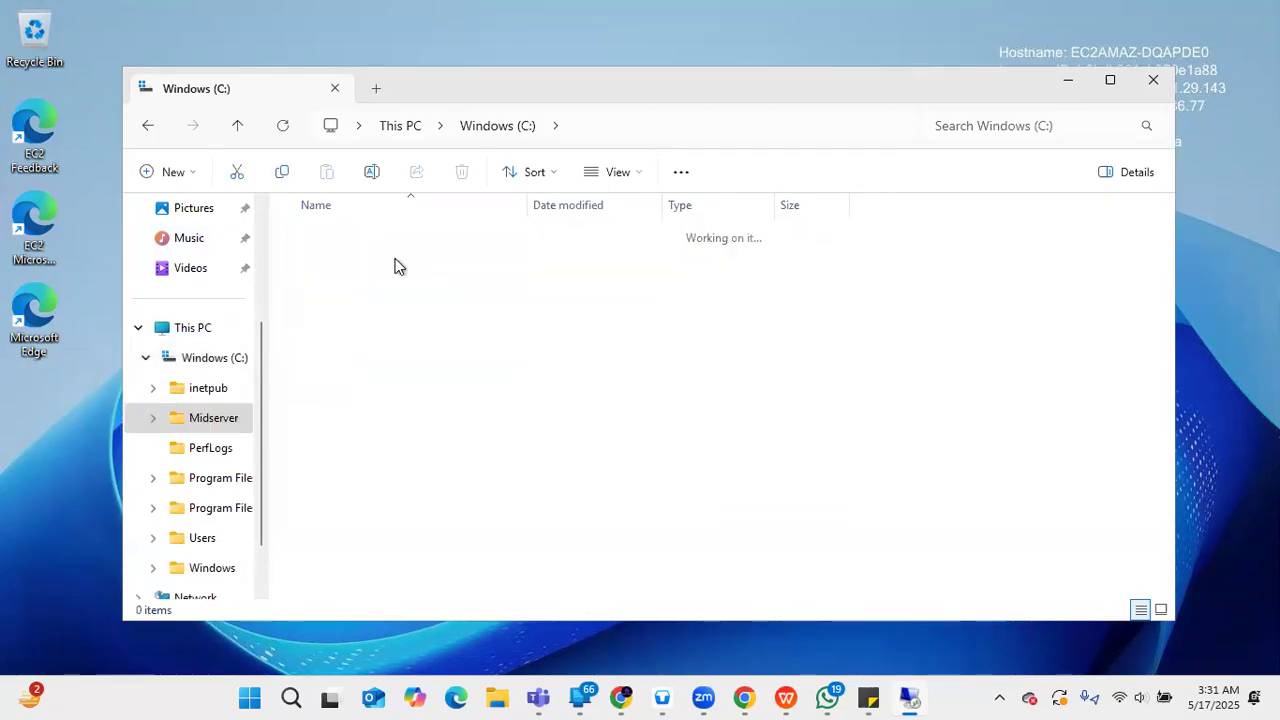
{"action": "double_click", "coordinate": [371, 240]}
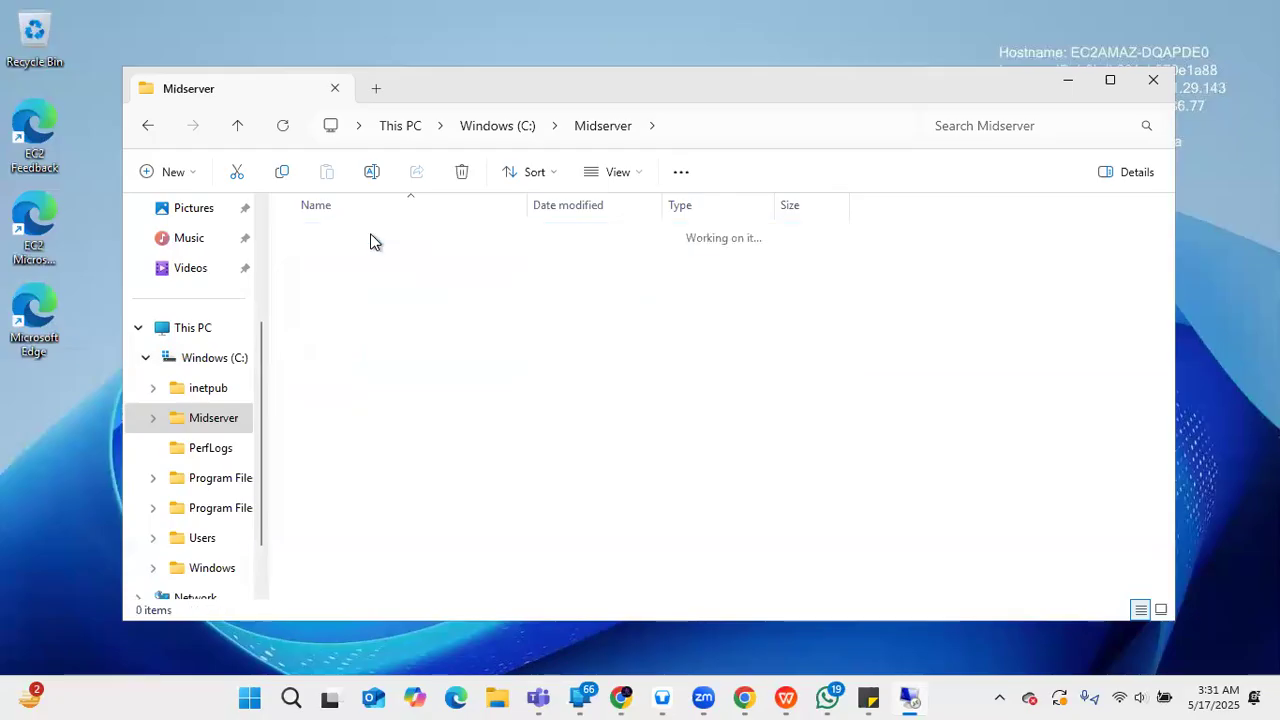
{"action": "left_click", "coordinate": [361, 234]}
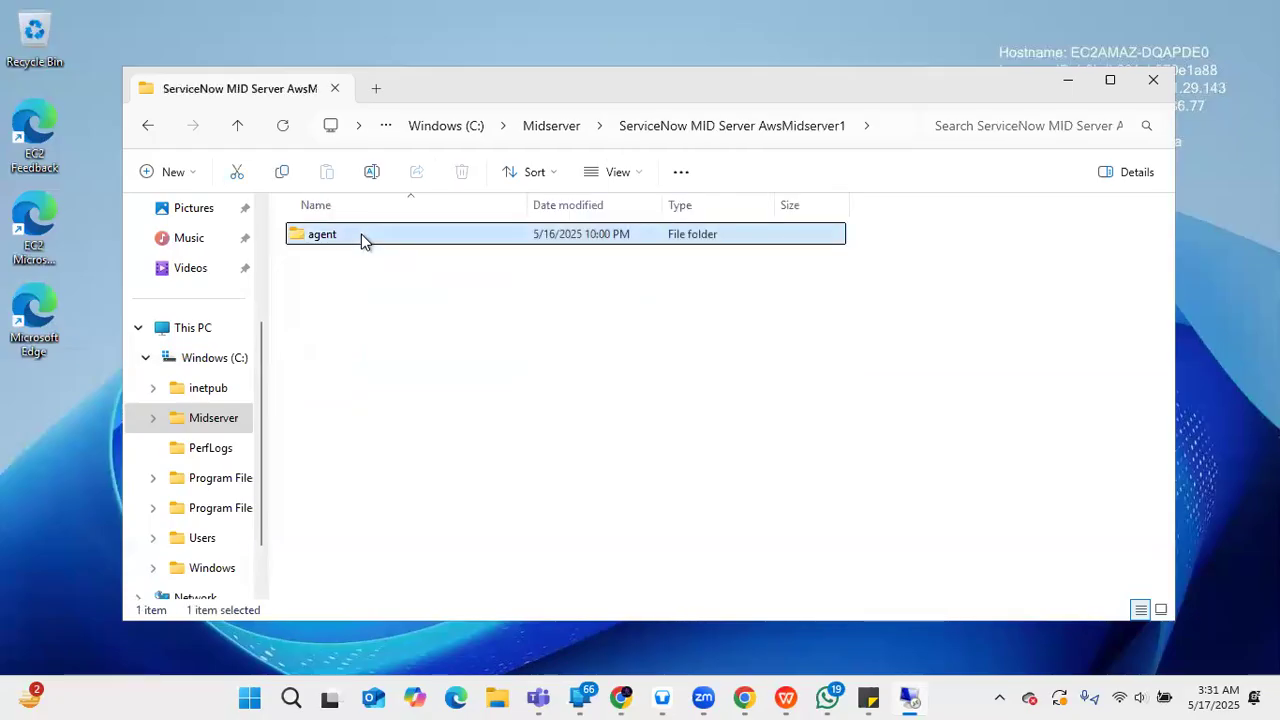
{"action": "double_click", "coordinate": [361, 234]}
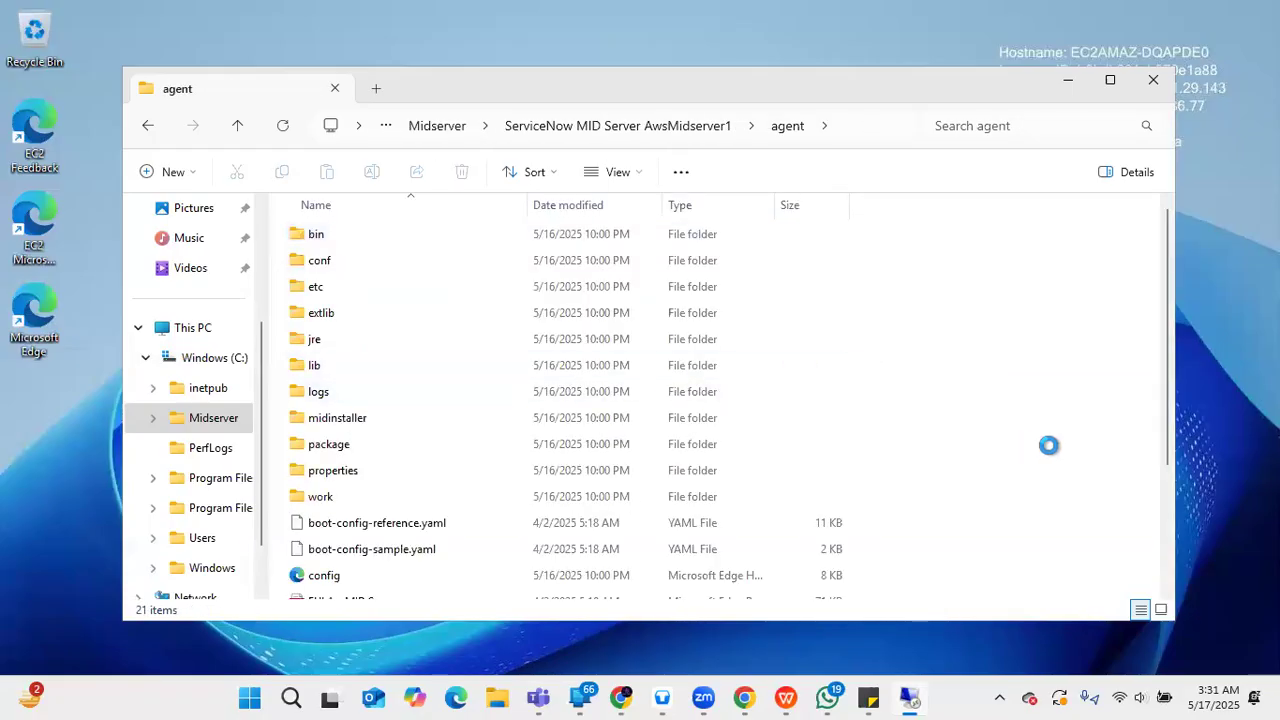
- Select the agent's start batch file, then return to ServiceNow's MID Servers page
{"action": "left_click_drag", "start_coordinate": [1168, 440], "coordinate": [1188, 541]}
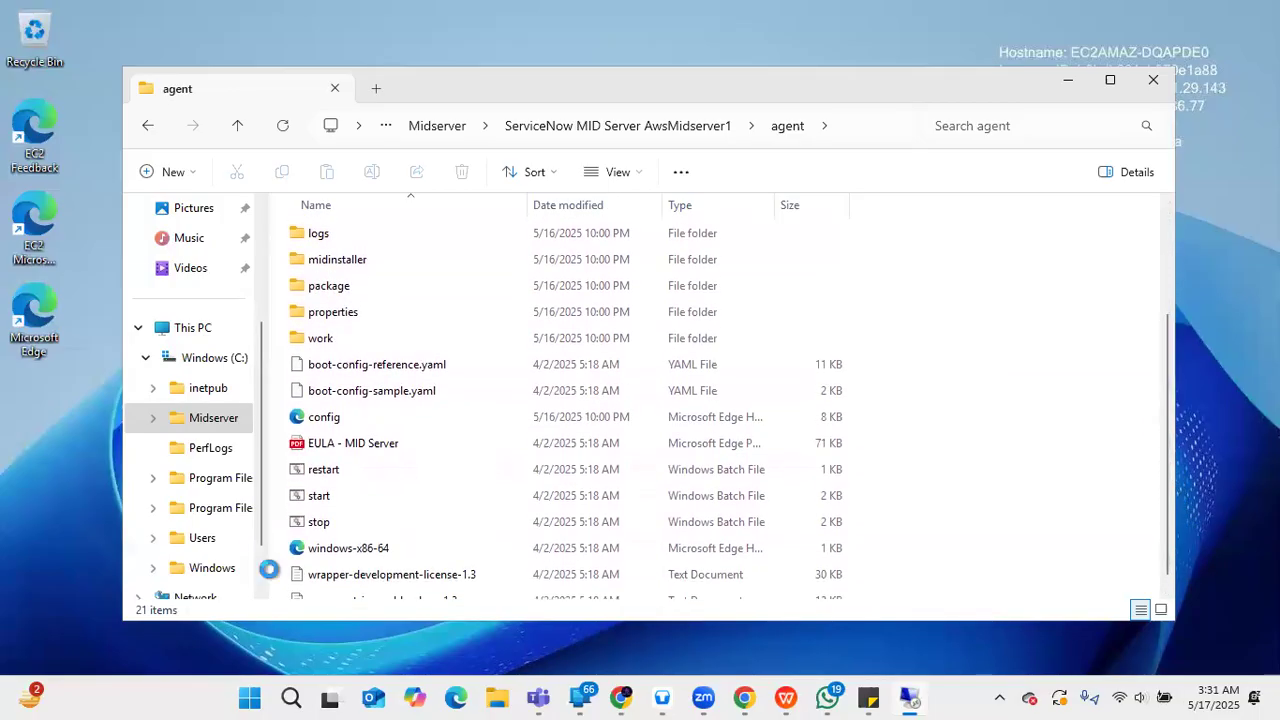
{"action": "left_click", "coordinate": [327, 494]}
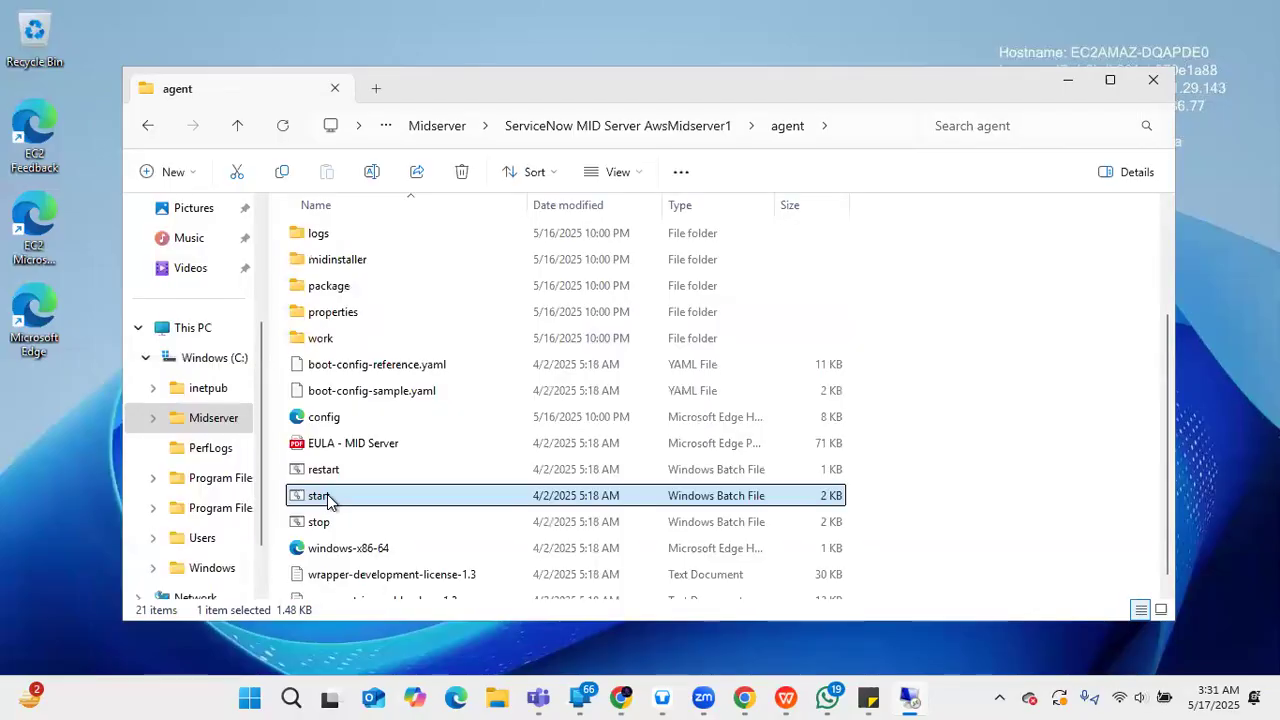
{"action": "left_click", "coordinate": [746, 694]}
{"action": "left_click", "coordinate": [89, 59]}
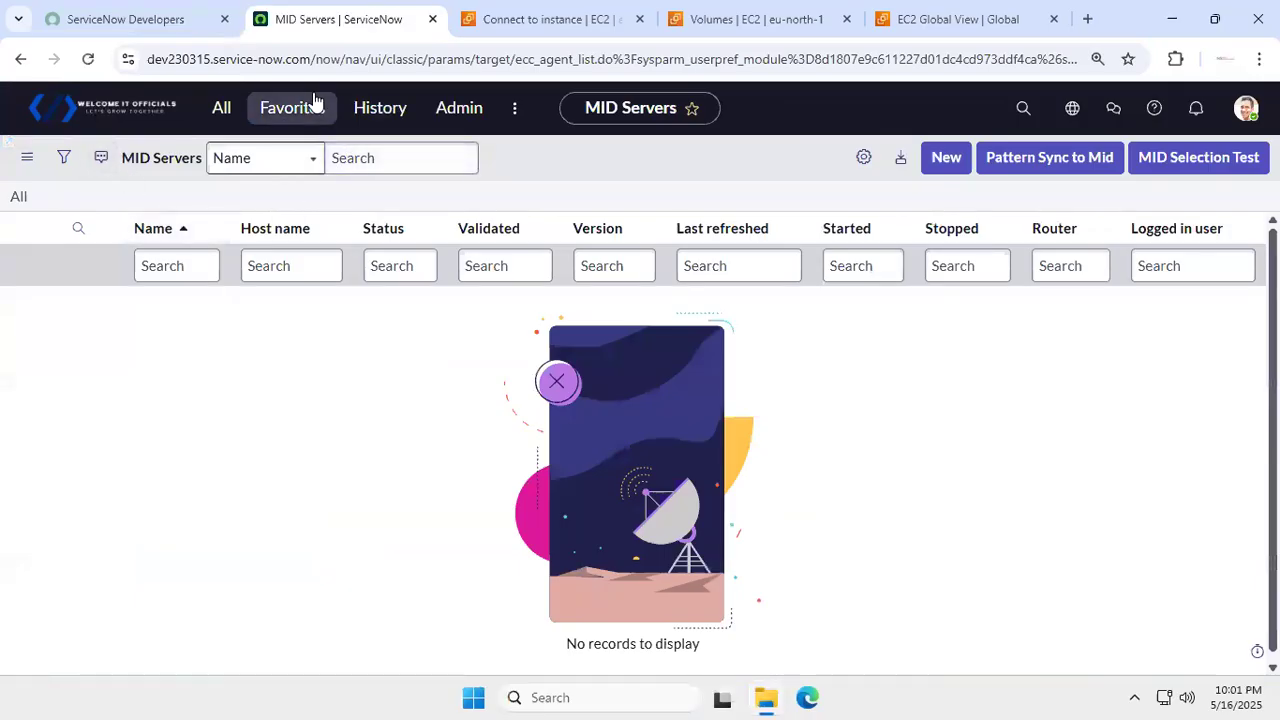
- Reload and reopen the MID Servers list via the 'mid ser' filter, then return to the agent folder
{"action": "left_click", "coordinate": [89, 62]}
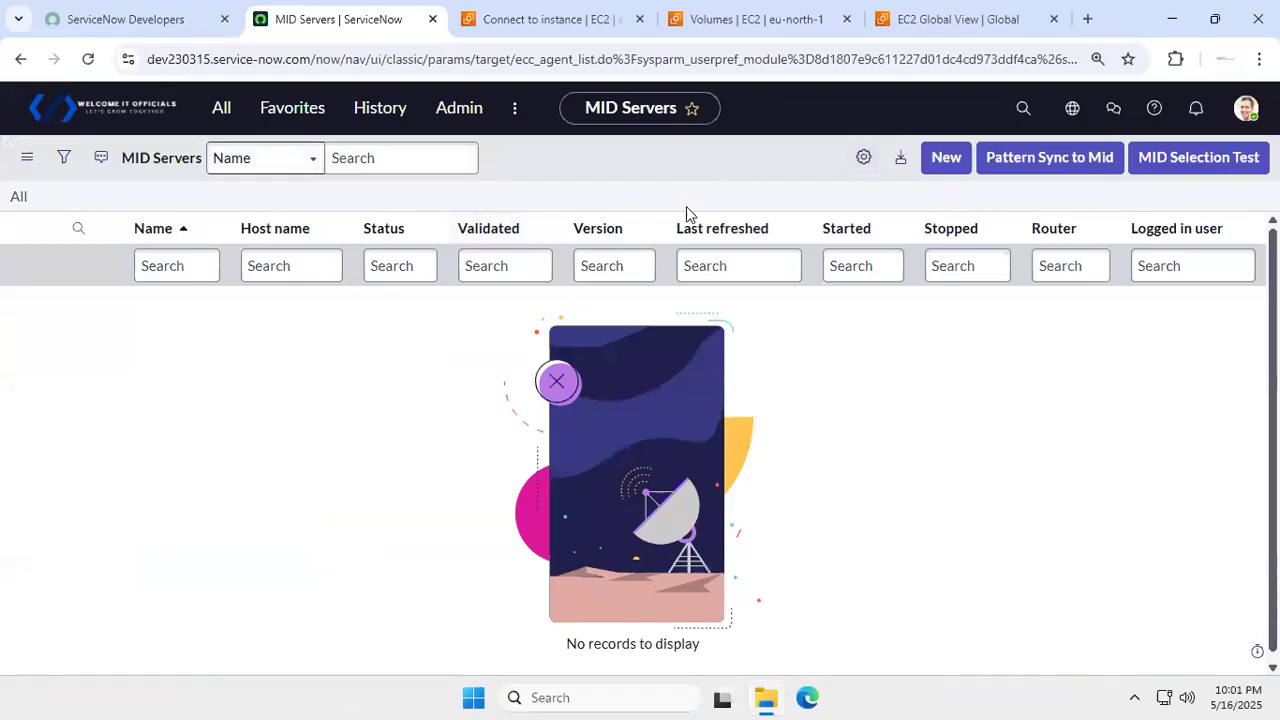
{"action": "left_click", "coordinate": [221, 112]}
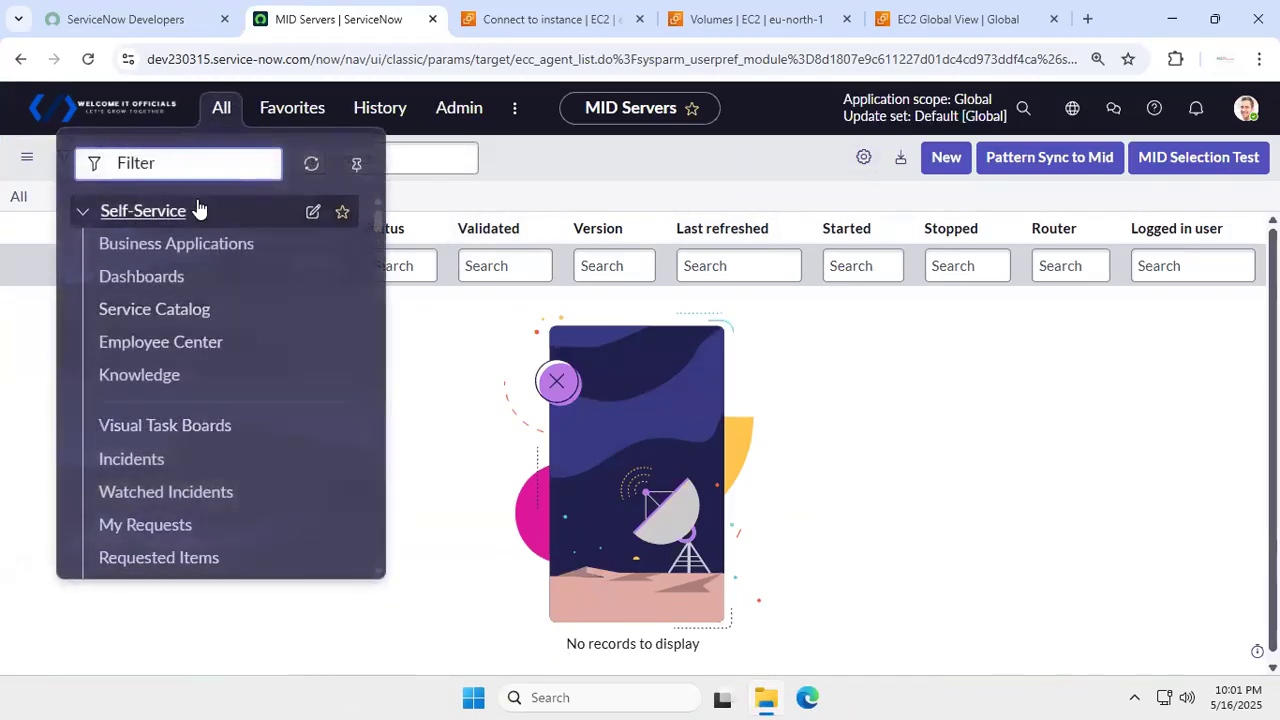
{"action": "type", "text": "mid"}
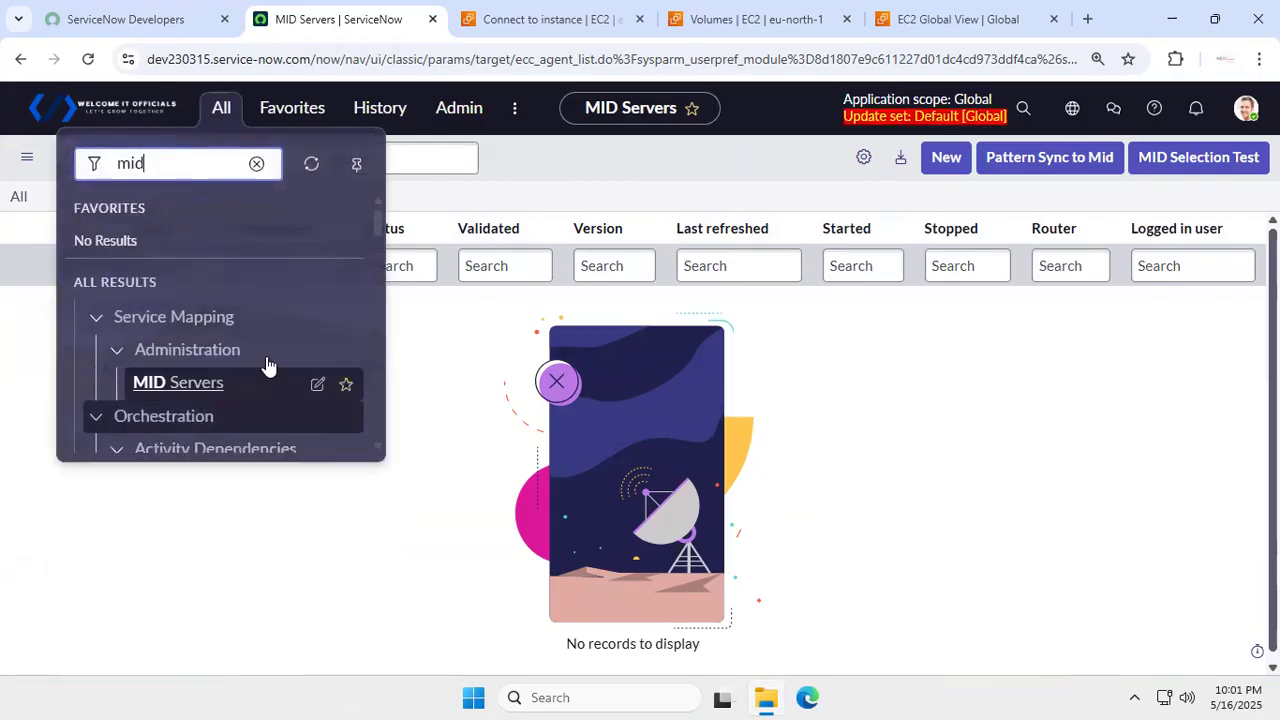
{"action": "type", "text": " ser"}
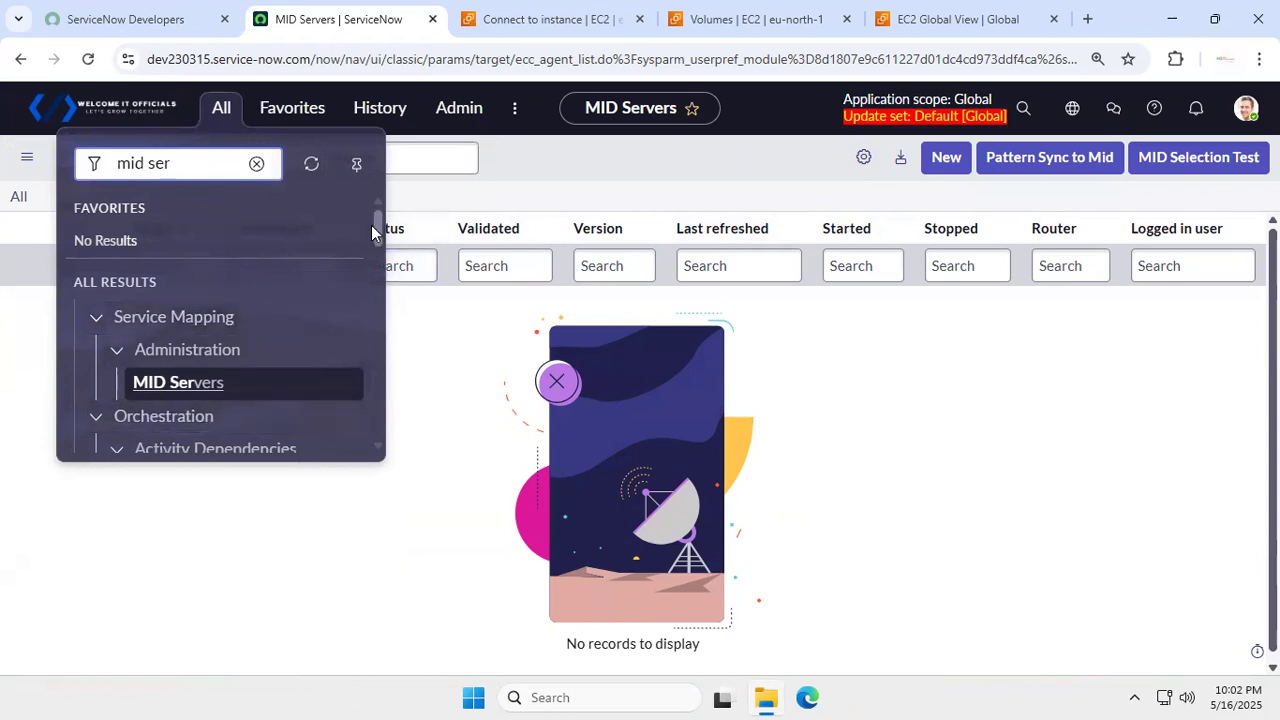
{"action": "left_click_drag", "start_coordinate": [373, 226], "coordinate": [380, 293]}
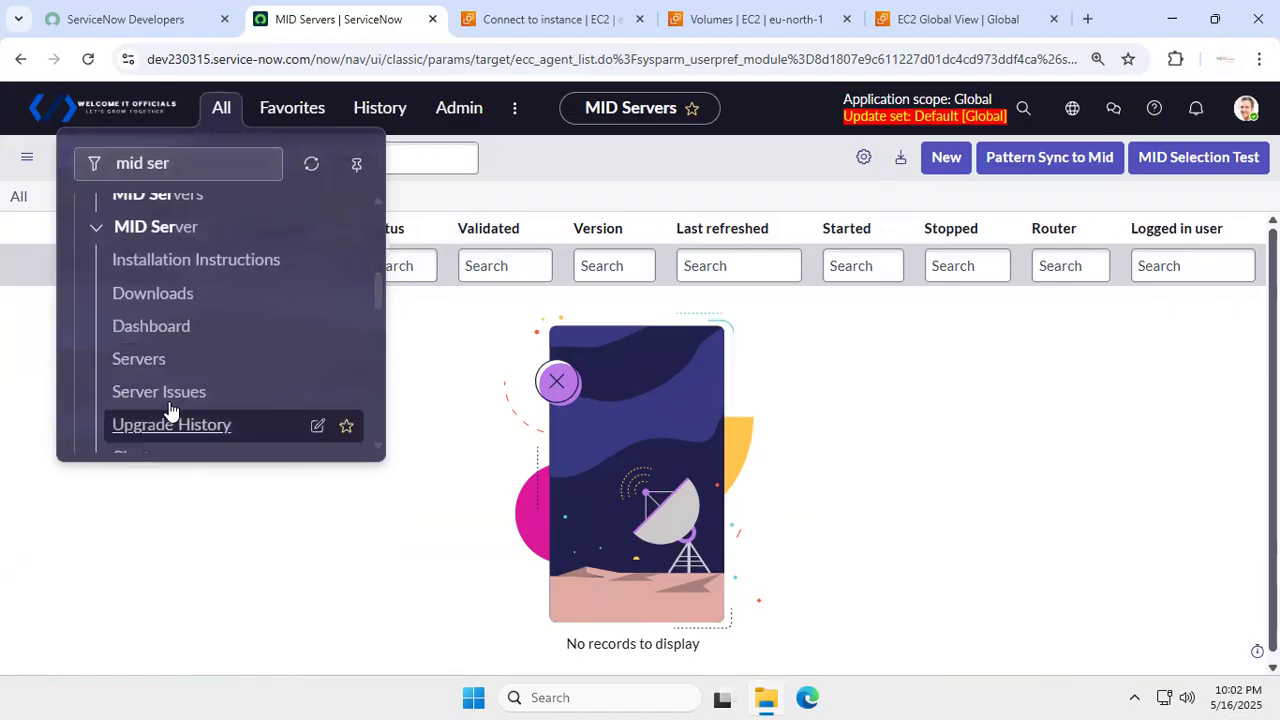
{"action": "left_click", "coordinate": [172, 360]}
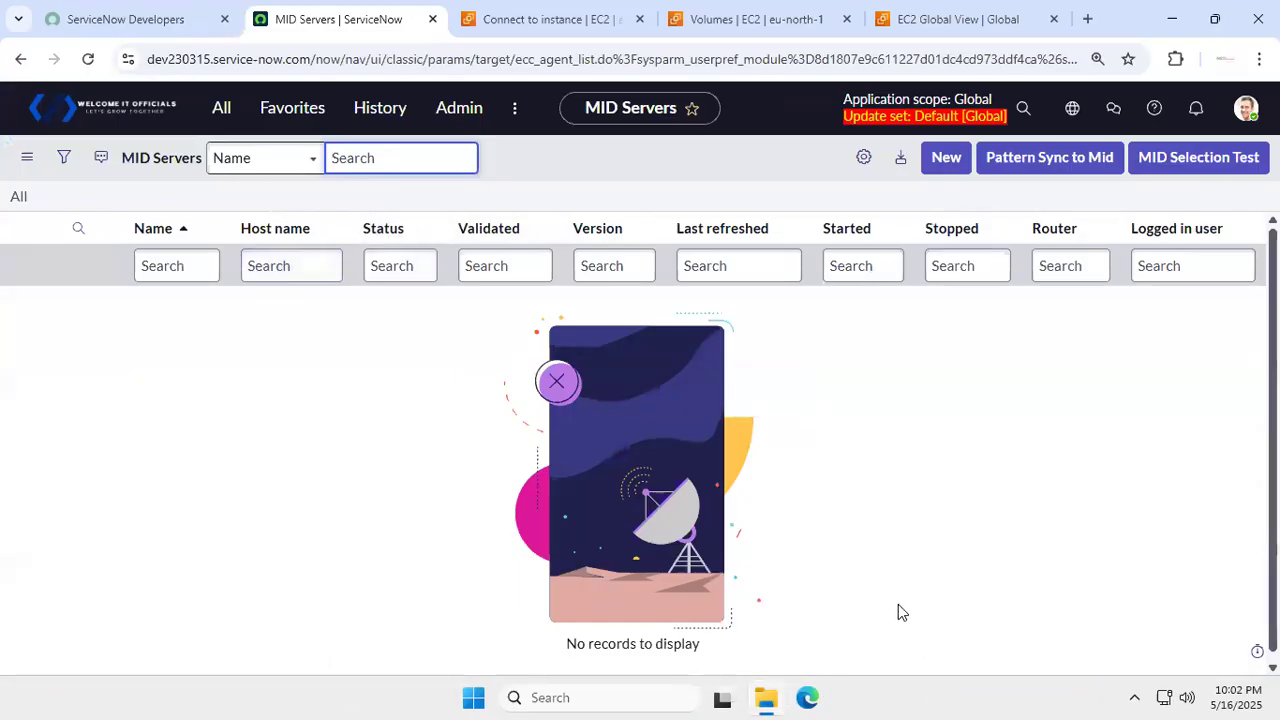
{"action": "left_click", "coordinate": [910, 544]}
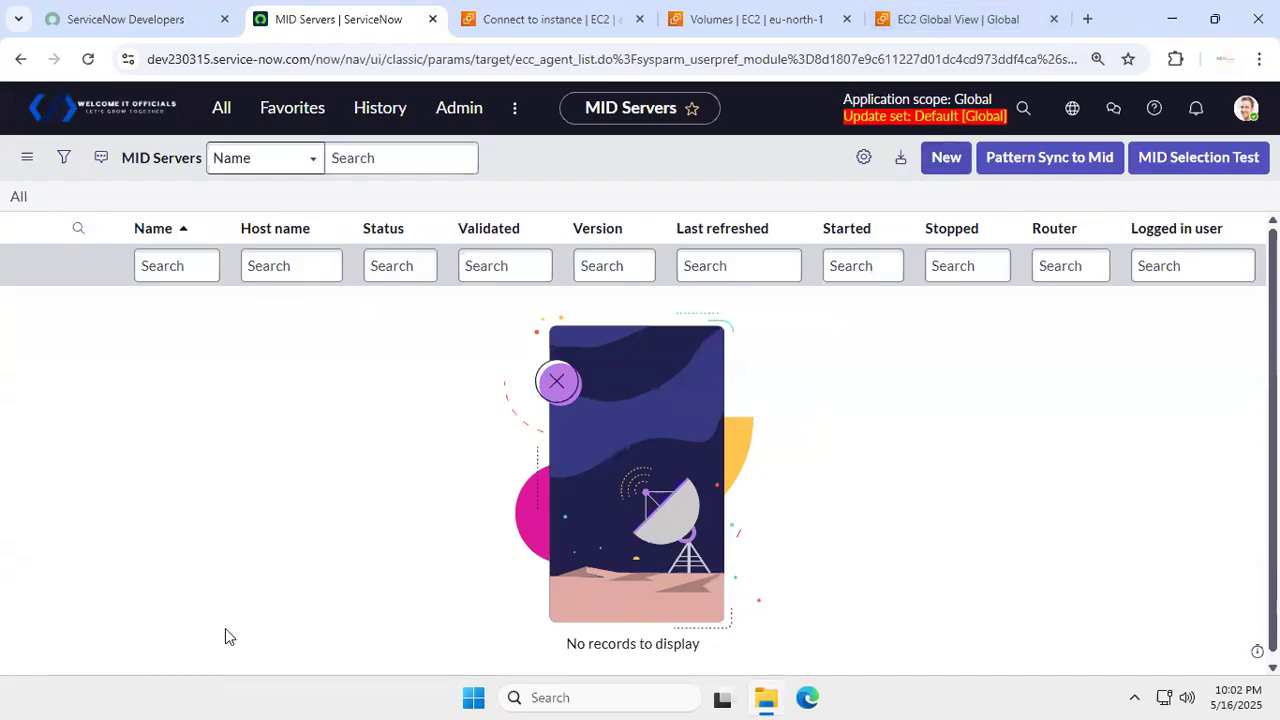
{"action": "left_click", "coordinate": [109, 694]}
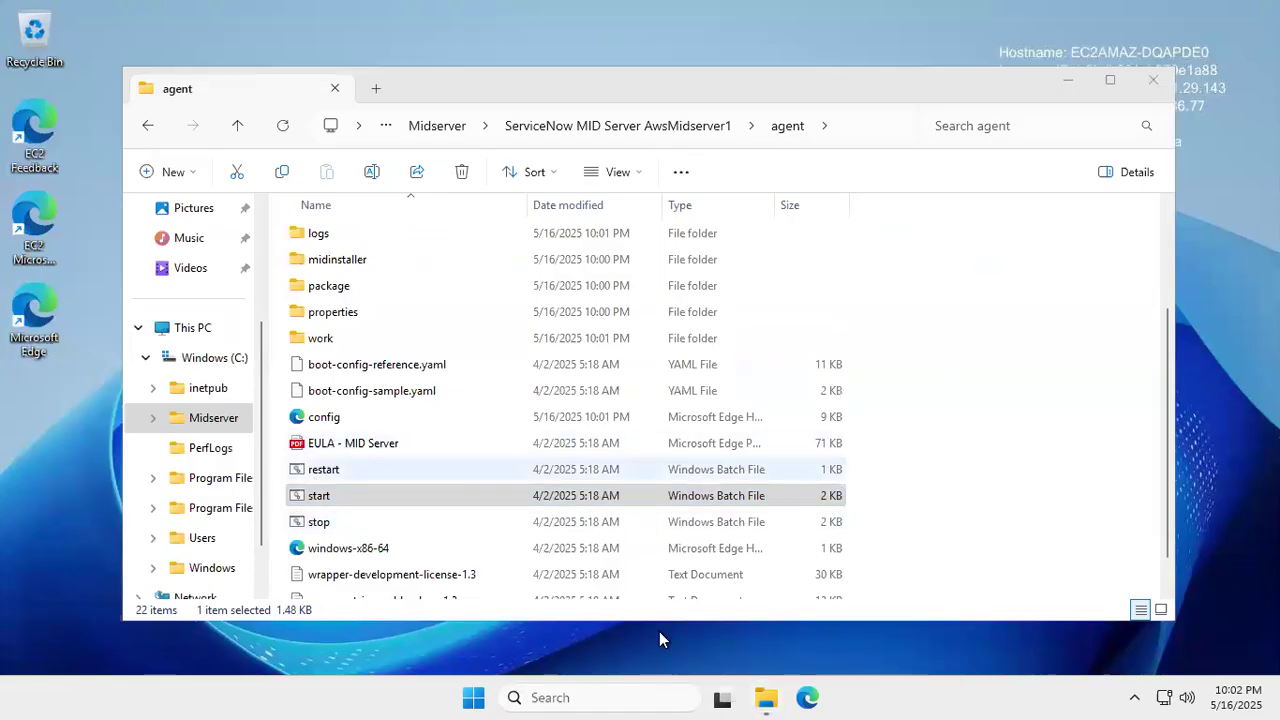
- Run the agent's restart batch script on the EC2 host, then go back to the browser
{"action": "left_click", "coordinate": [340, 470]}
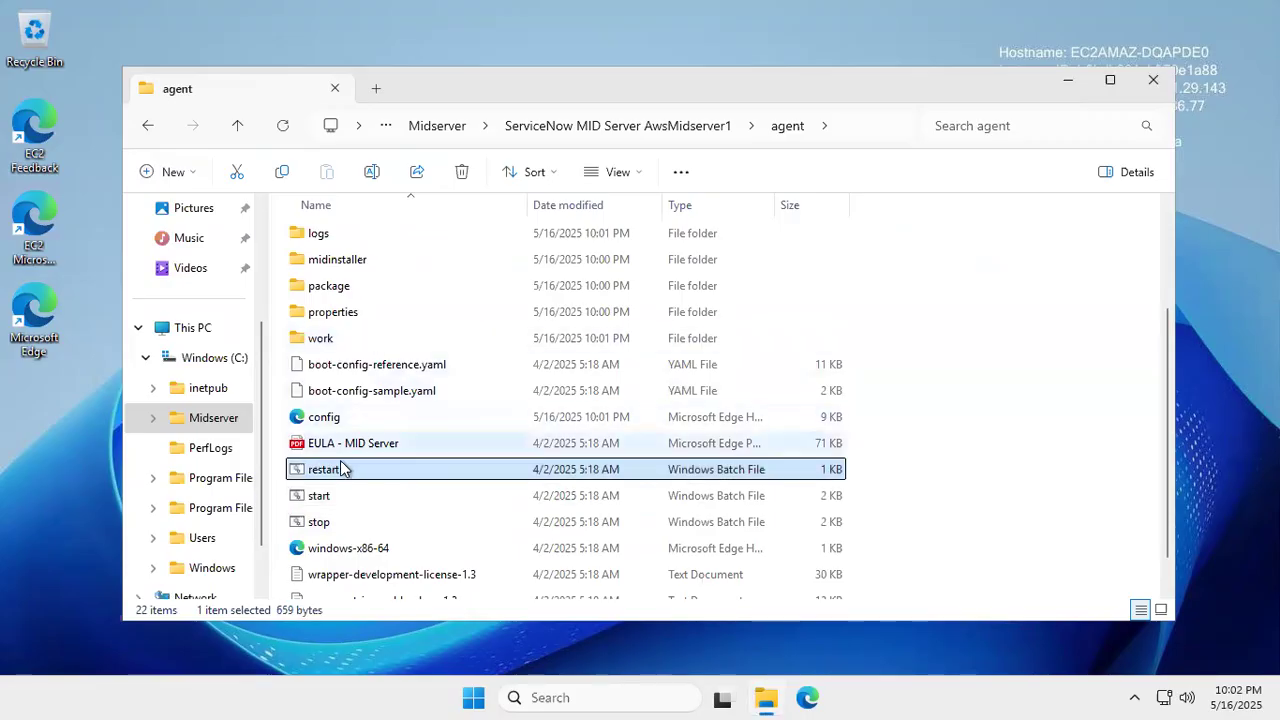
{"action": "double_click", "coordinate": [361, 472]}
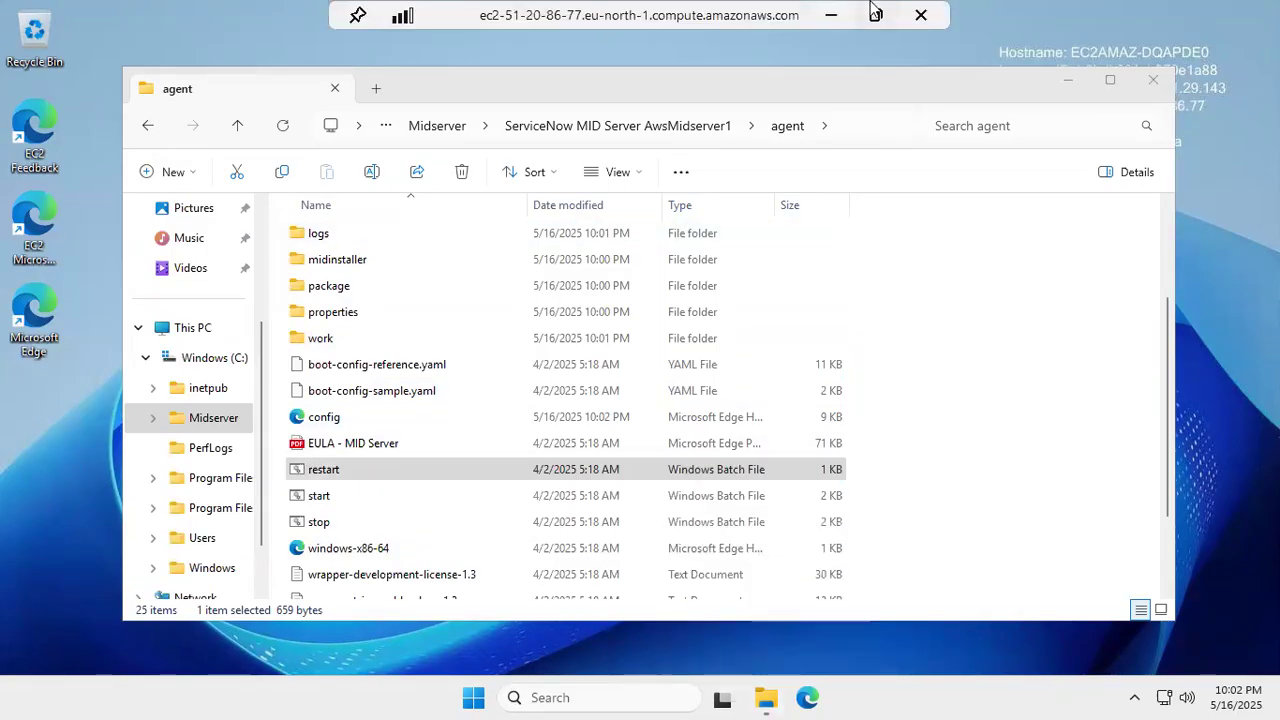
{"action": "left_click", "coordinate": [875, 15]}
- Reload the MID Servers list in ServiceNow so AwsMidserver1 appears with status Up
{"action": "left_click", "coordinate": [1057, 433]}
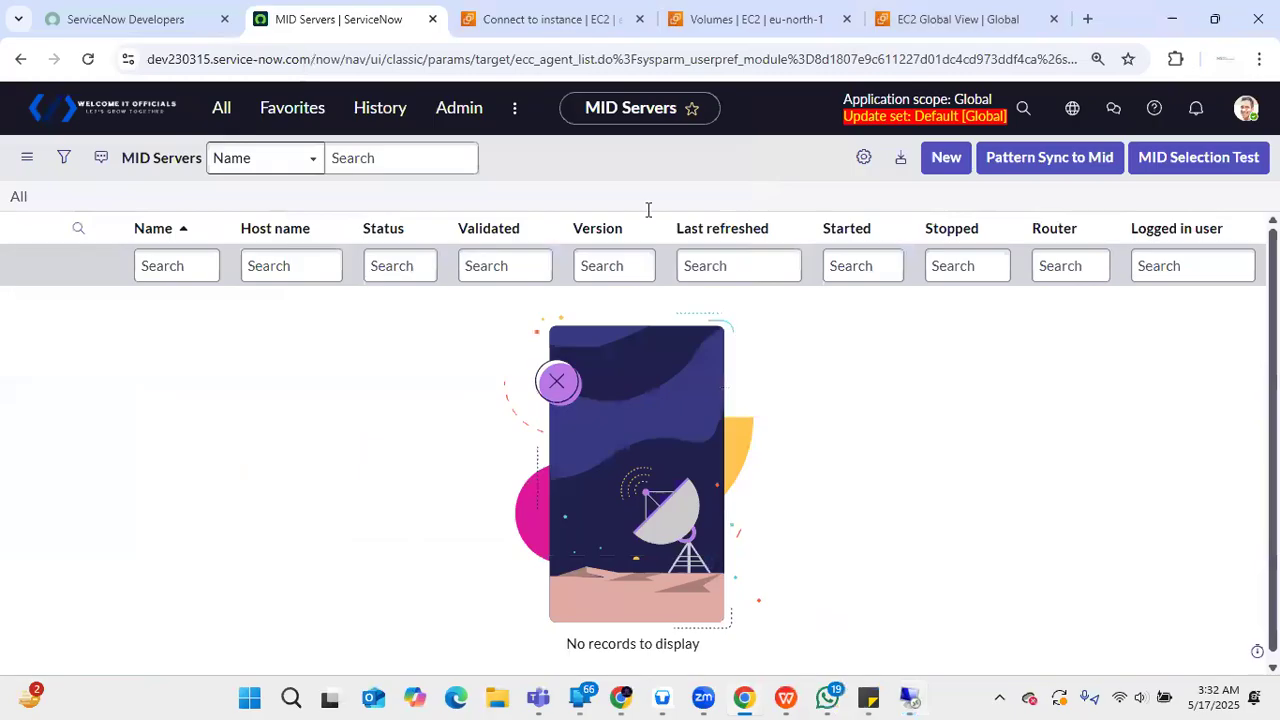
{"action": "left_click", "coordinate": [89, 60]}
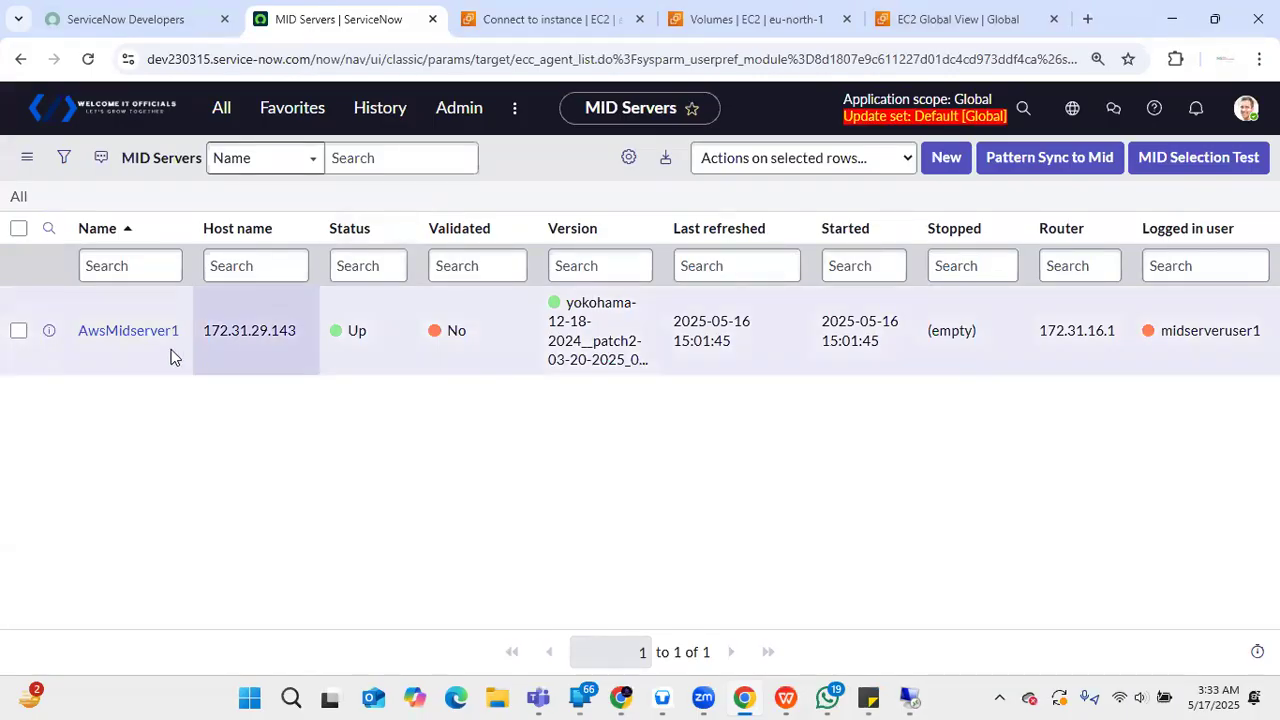
- Open the AwsMidserver1 record and scroll down toward its Related Links
{"action": "left_click", "coordinate": [157, 337]}
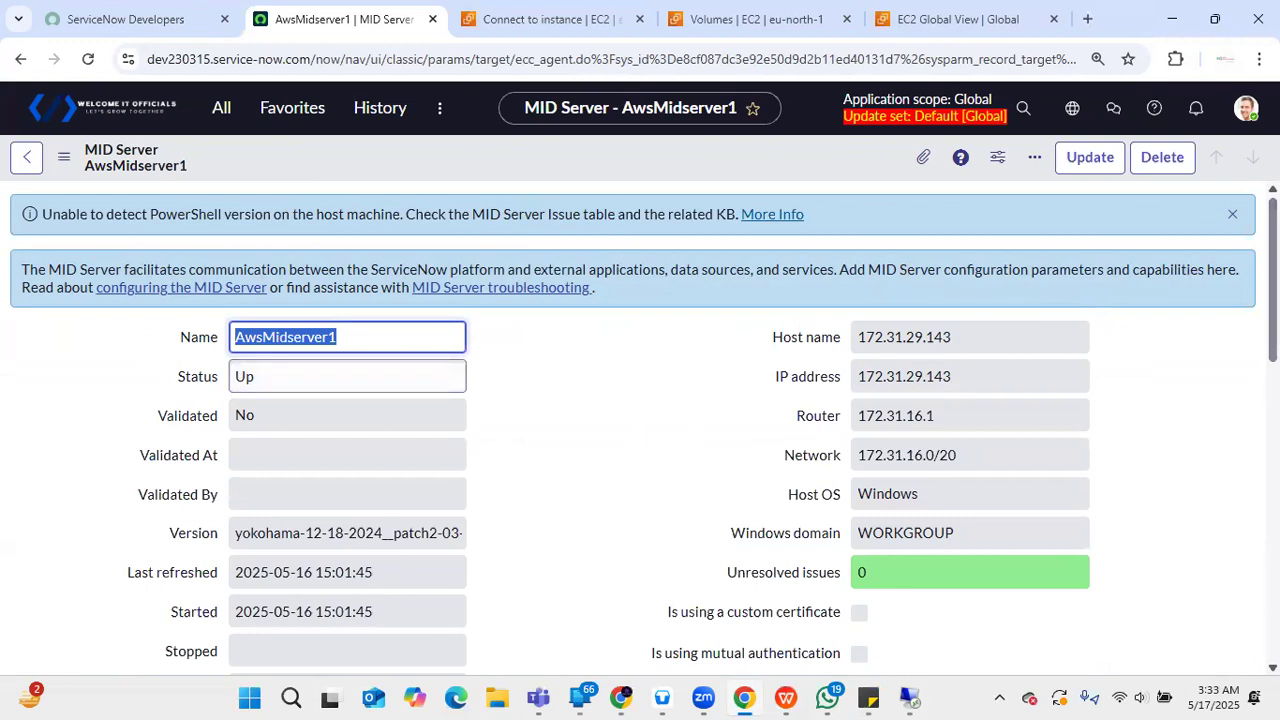
{"action": "scroll", "coordinate": [640, 430], "scroll_direction": "down", "scroll_amount": 6}
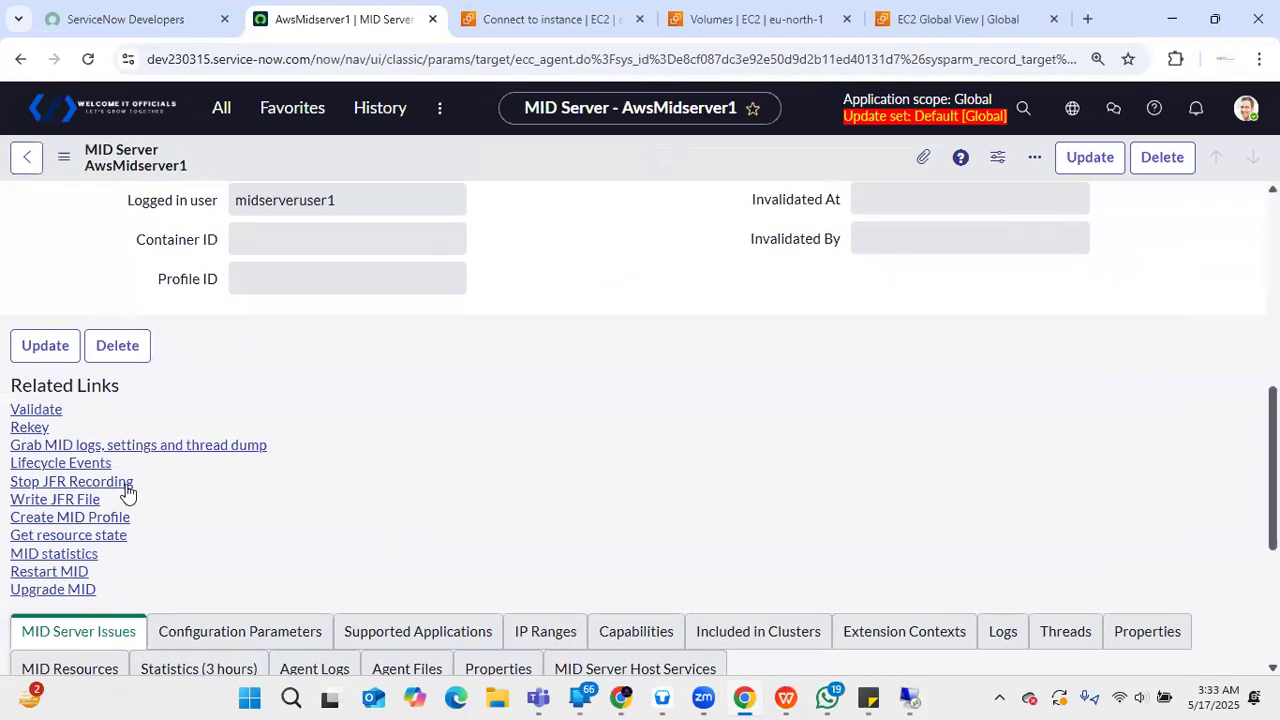
- Validate AwsMidserver1 allowing all applications, capabilities and IP ranges, then reload the record to confirm
{"action": "left_click", "coordinate": [40, 411]}
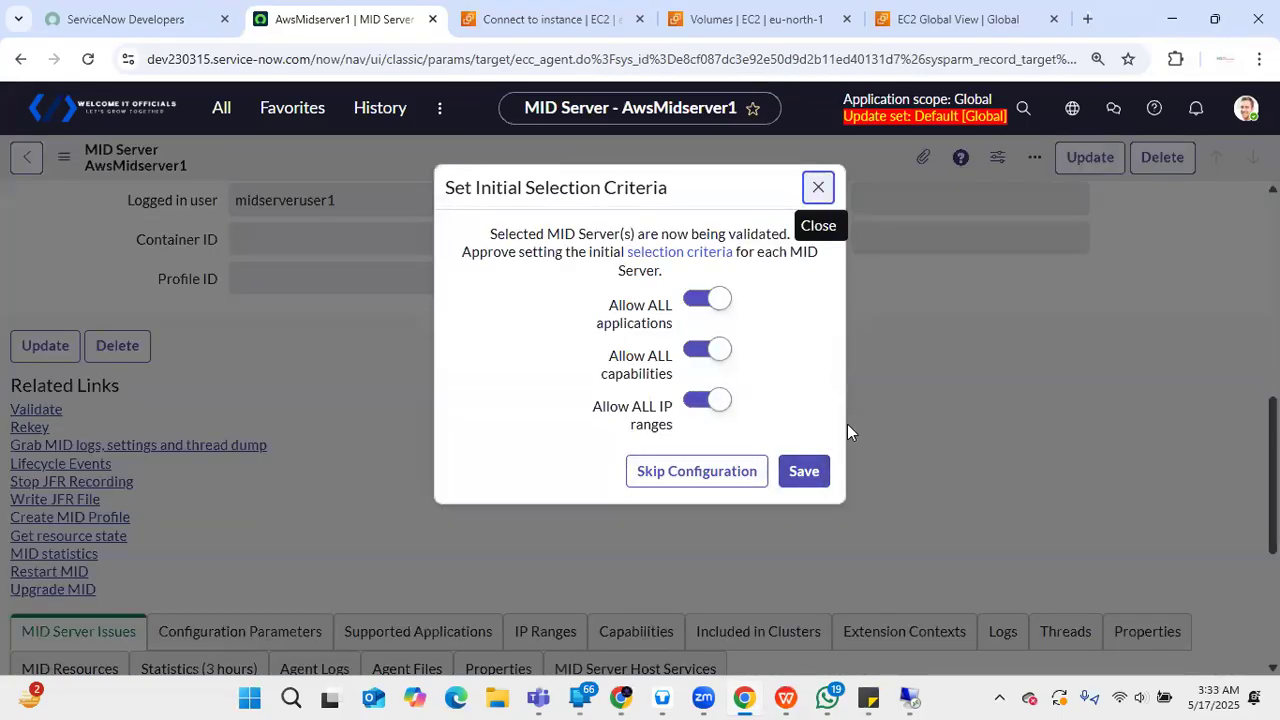
{"action": "left_click", "coordinate": [804, 472]}
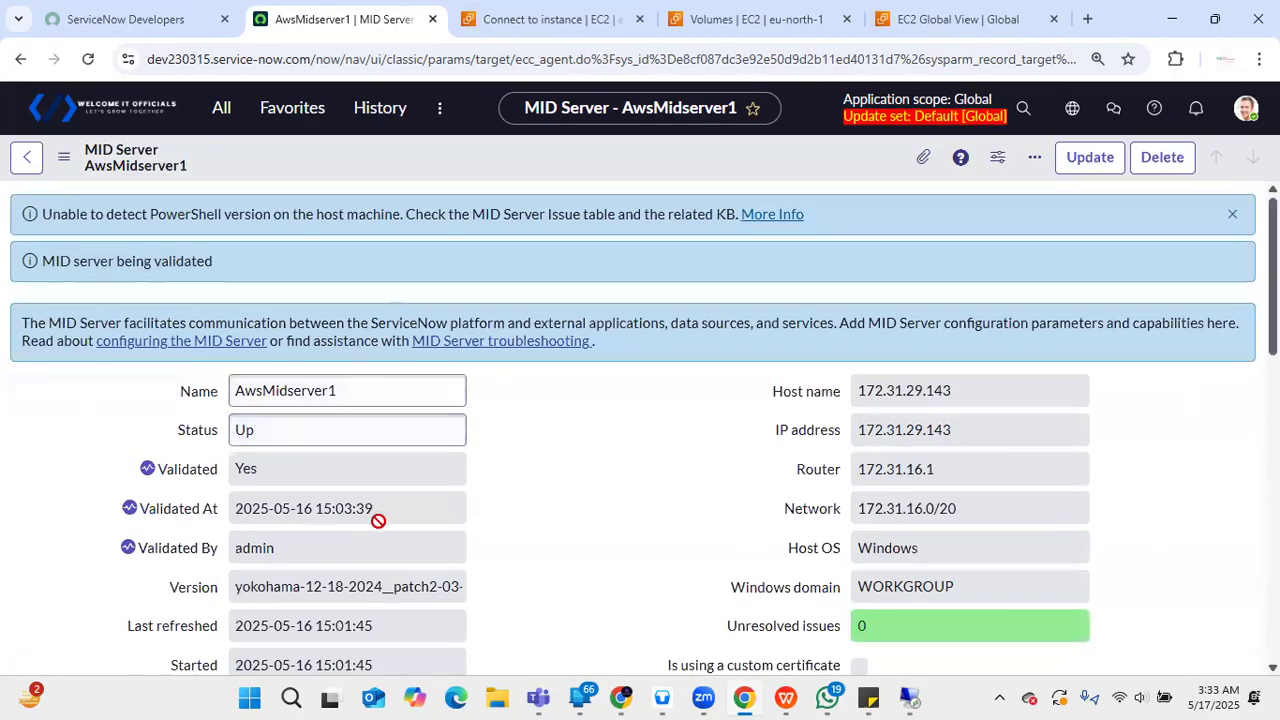
{"action": "left_click", "coordinate": [685, 463]}
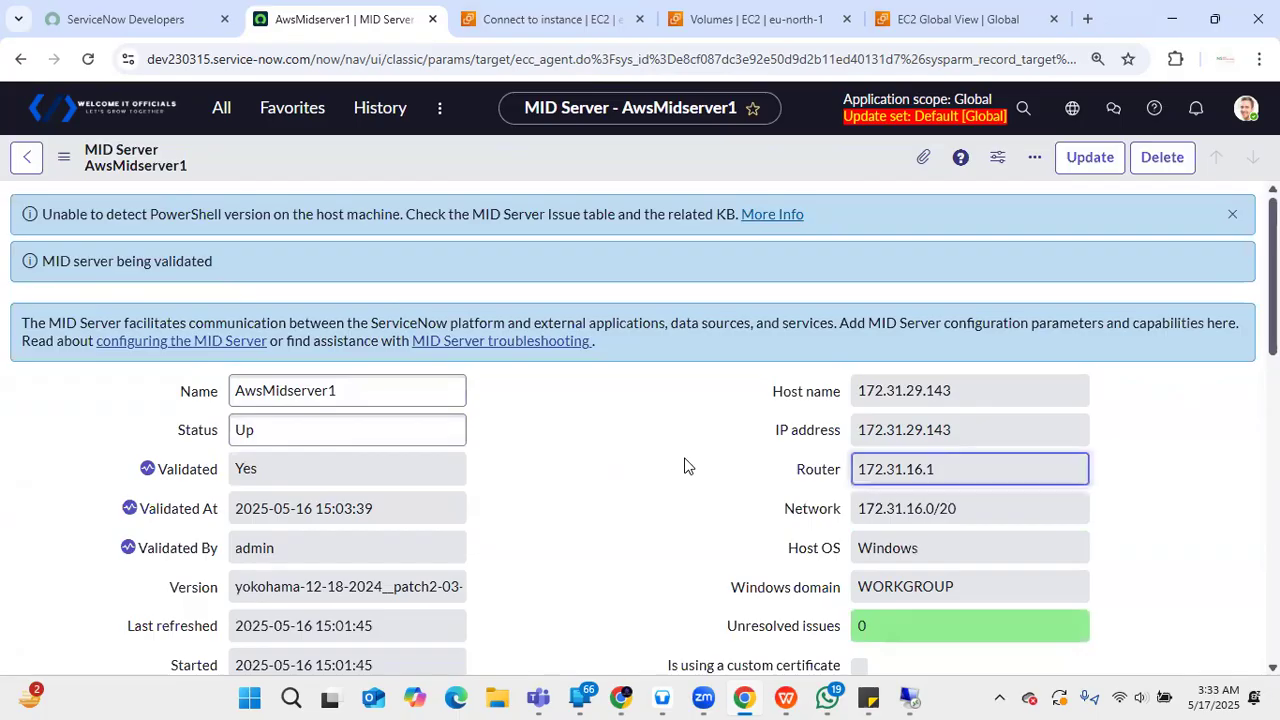
{"action": "left_click", "coordinate": [1222, 218]}
{"action": "left_click", "coordinate": [88, 59]}
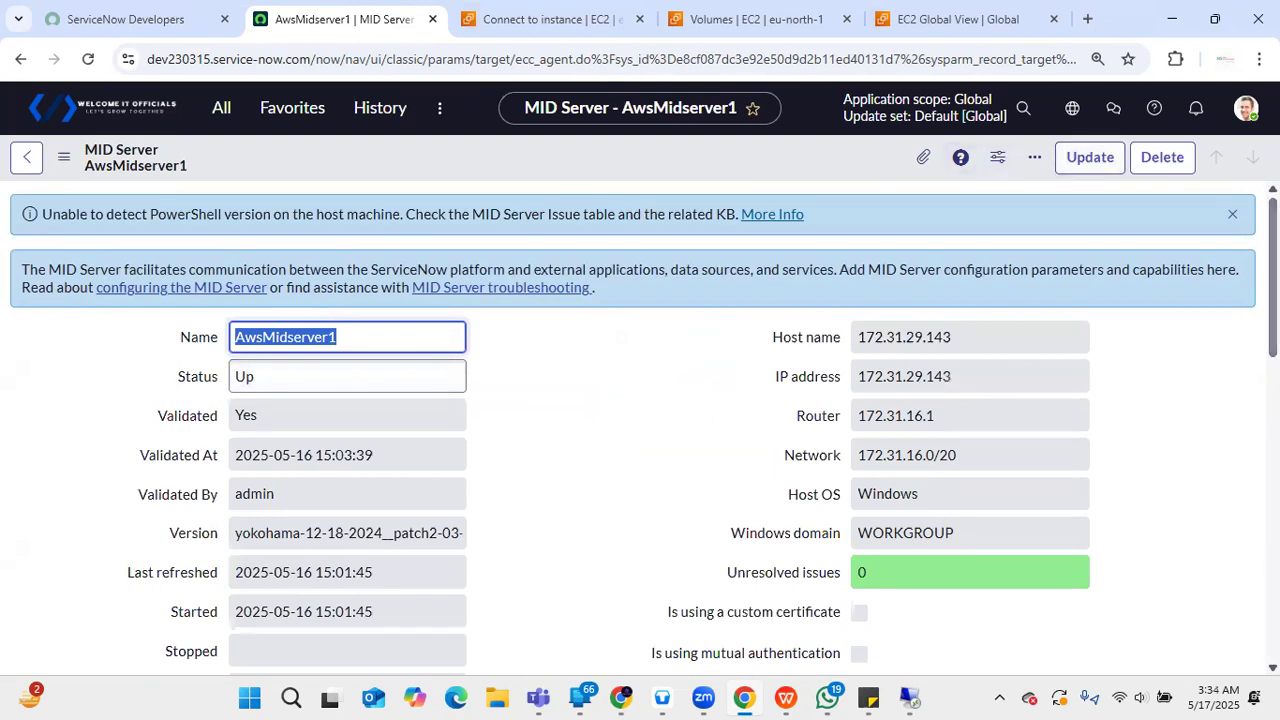
{"action": "scroll", "coordinate": [640, 428], "scroll_direction": "down", "scroll_amount": 2}
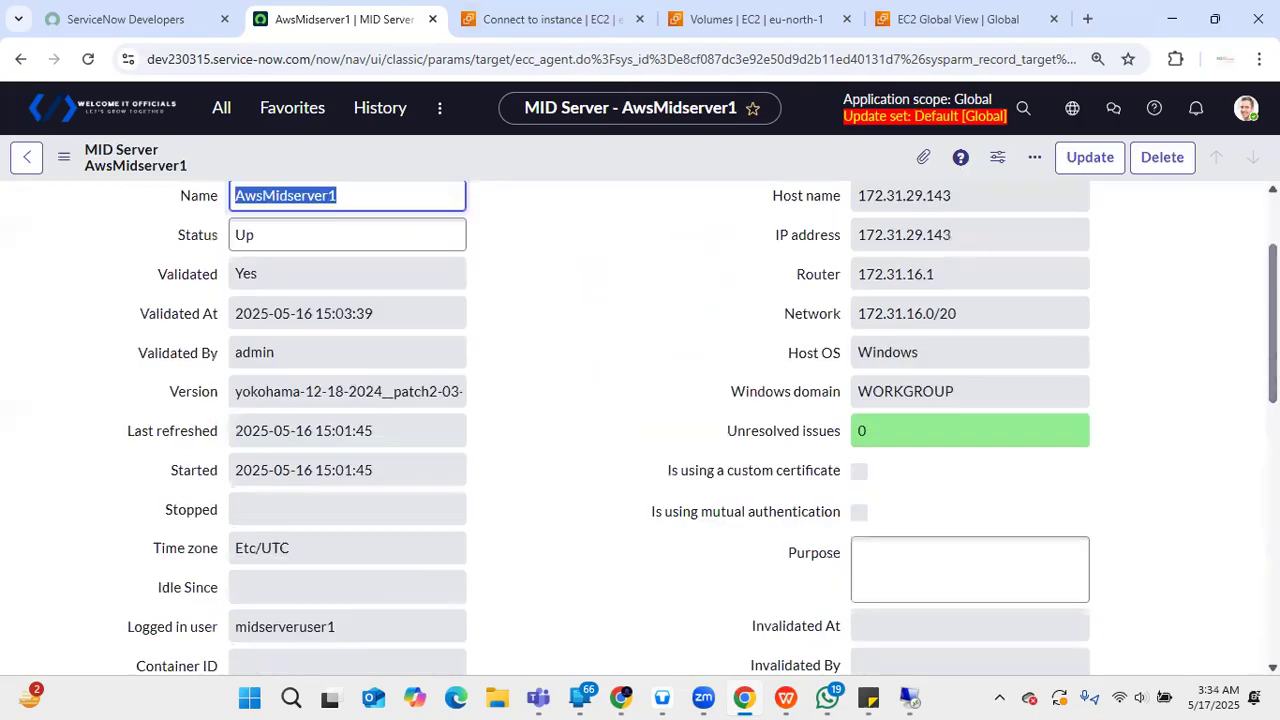
{"action": "scroll", "coordinate": [640, 428], "scroll_direction": "down", "scroll_amount": 3}
{"action": "scroll", "coordinate": [560, 471], "scroll_direction": "down", "scroll_amount": 2}
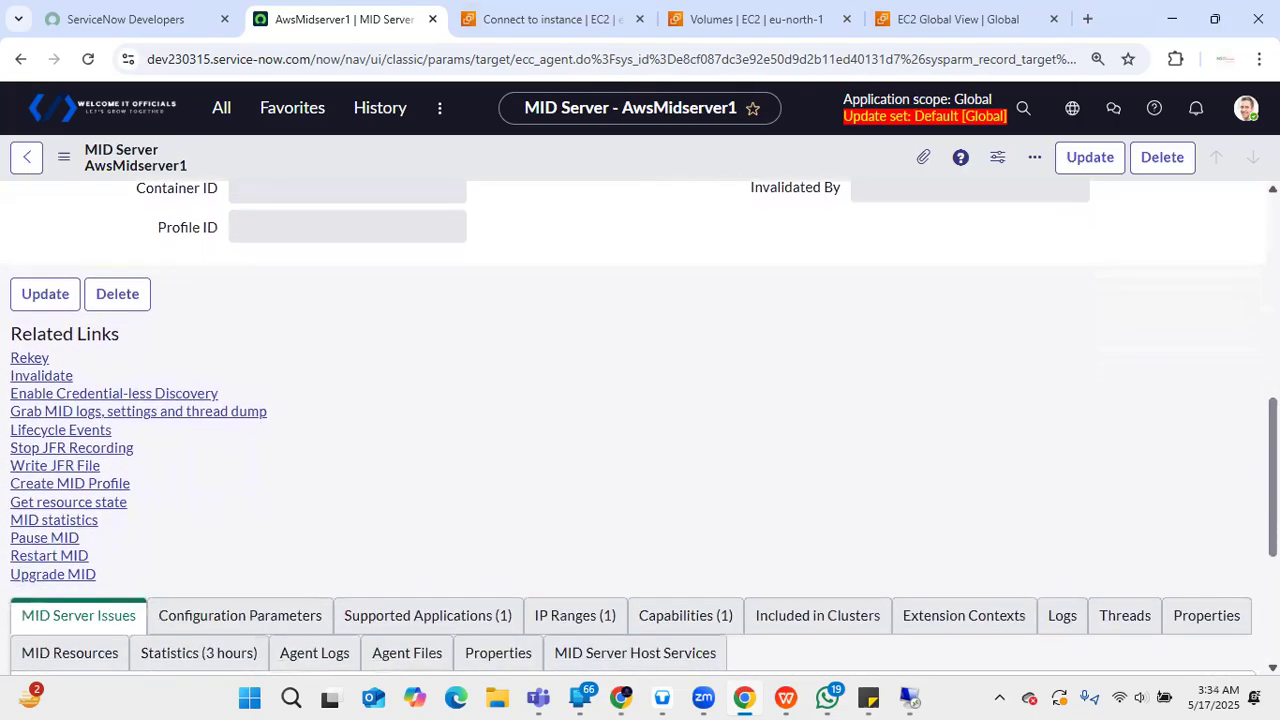
- Enable Credential-less Discovery on AwsMidserver1, confirming the Nmap installation on its host
{"action": "left_click", "coordinate": [80, 398]}
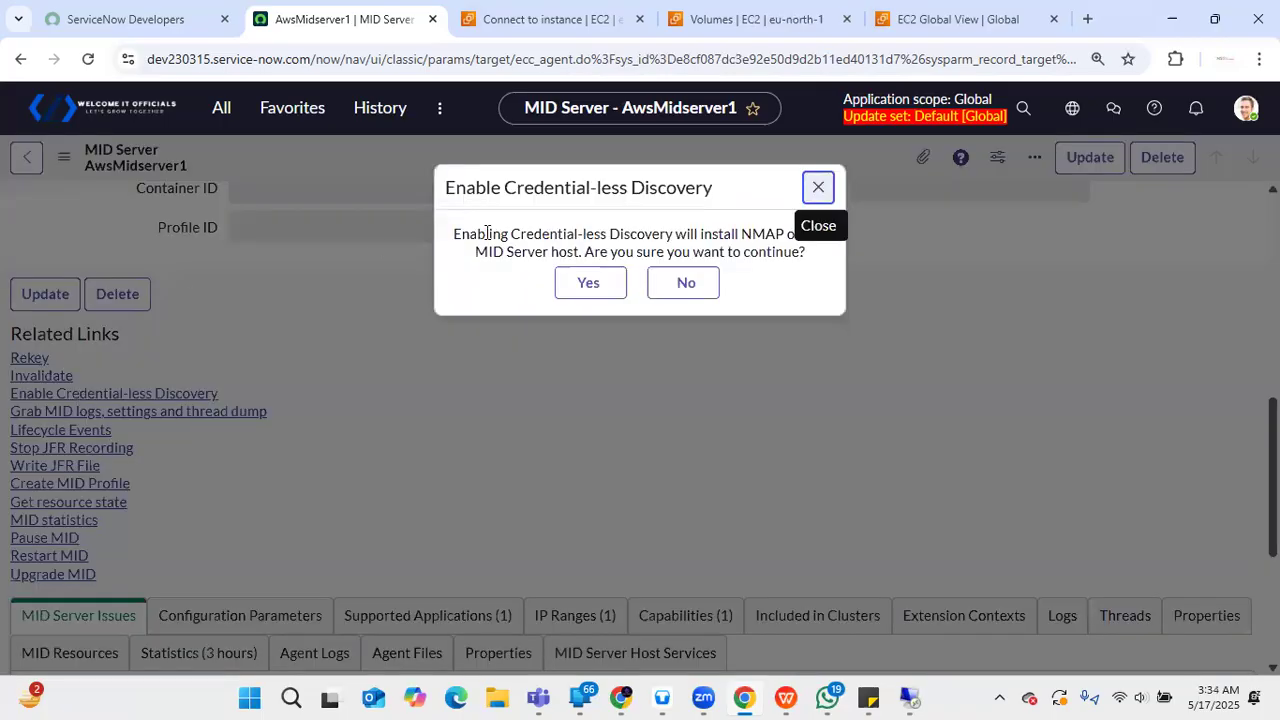
{"action": "left_click", "coordinate": [588, 288]}
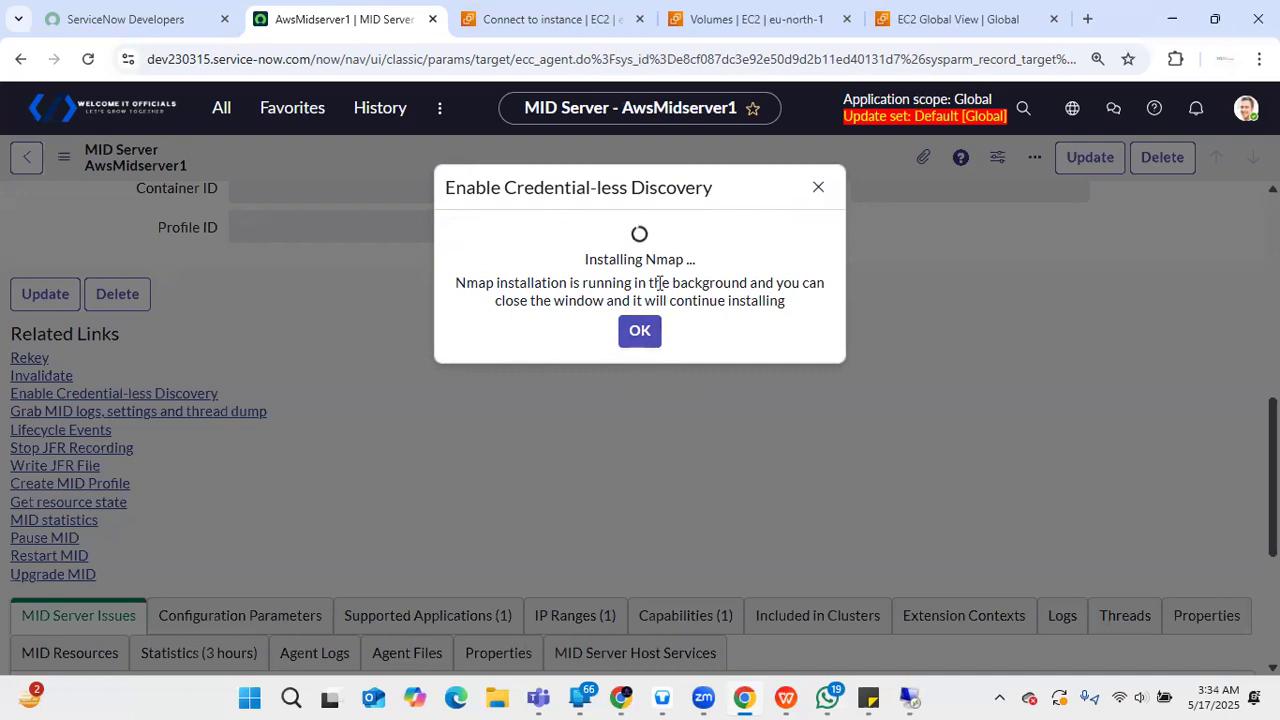
{"action": "left_click", "coordinate": [636, 337]}
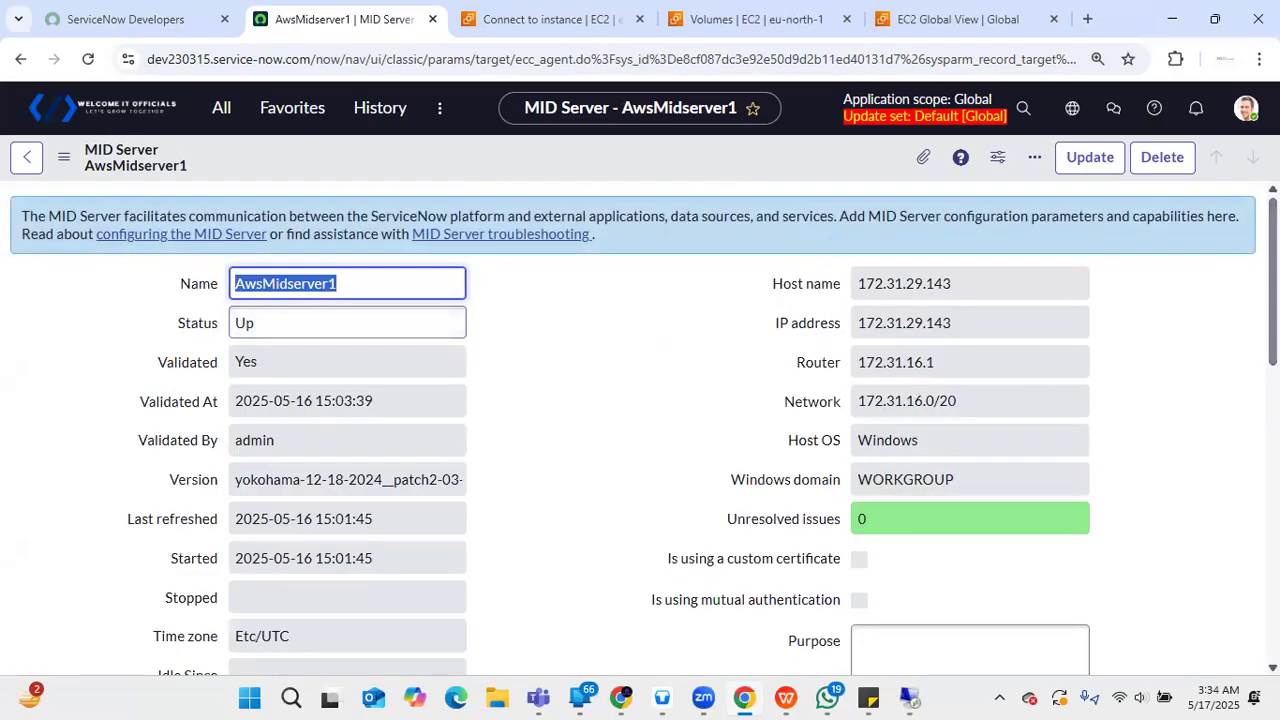
{"action": "scroll", "coordinate": [640, 430], "scroll_direction": "down", "scroll_amount": 5}
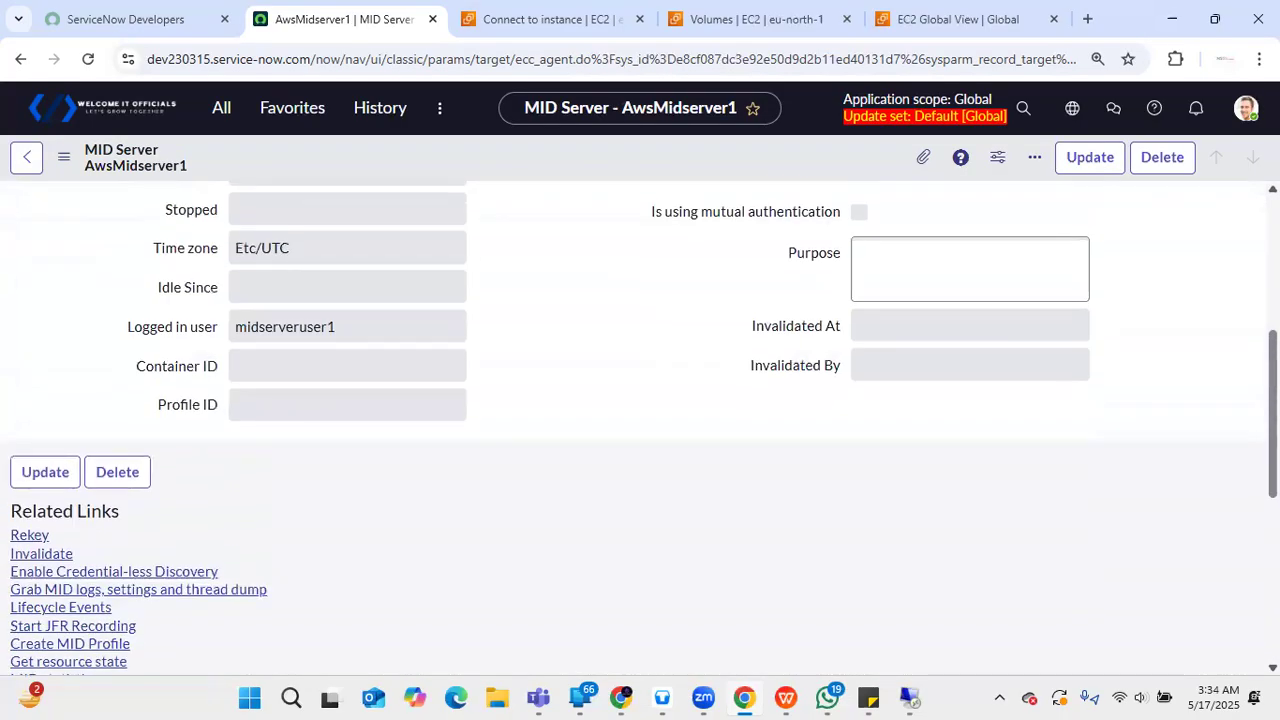
{"action": "scroll", "coordinate": [640, 430], "scroll_direction": "down", "scroll_amount": 4}
{"action": "scroll", "coordinate": [640, 430], "scroll_direction": "up", "scroll_amount": 10}
{"action": "scroll", "coordinate": [640, 430], "scroll_direction": "down", "scroll_amount": 1}
{"action": "scroll", "coordinate": [640, 430], "scroll_direction": "down", "scroll_amount": 3}
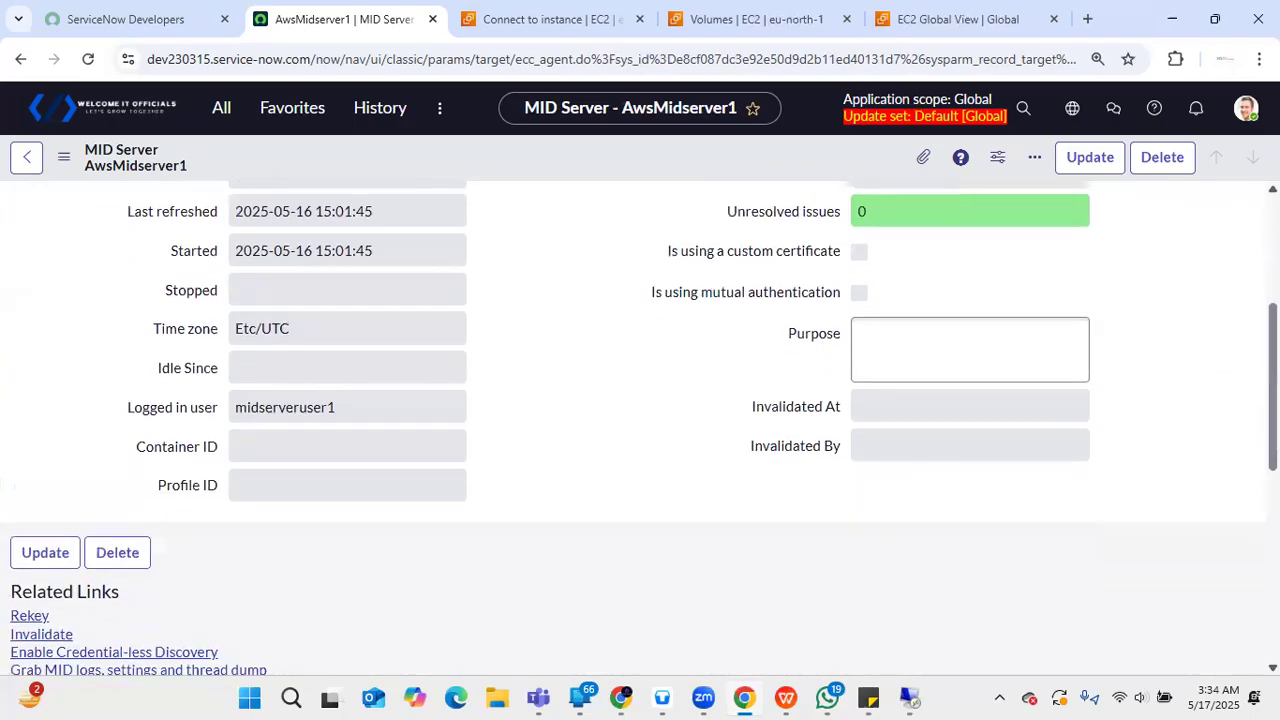
{"action": "scroll", "coordinate": [640, 430], "scroll_direction": "down", "scroll_amount": 4}
{"action": "scroll", "coordinate": [640, 430], "scroll_direction": "up", "scroll_amount": 10}
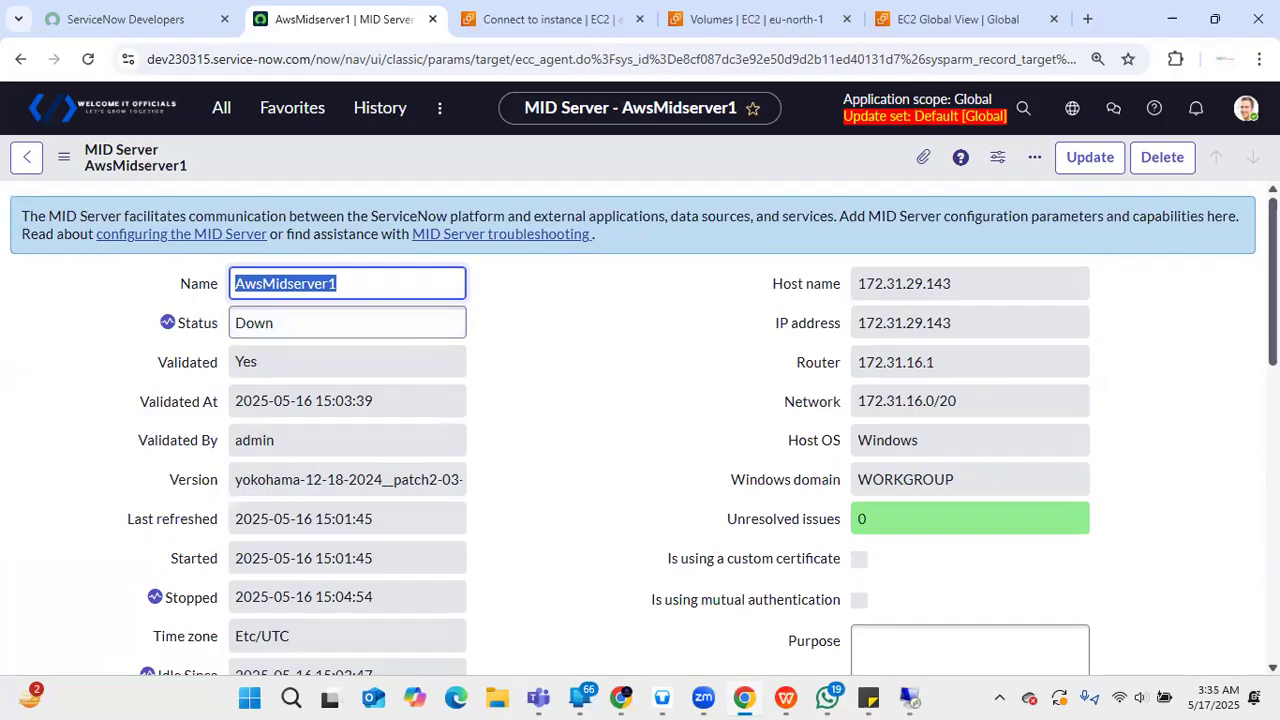
{"action": "scroll", "coordinate": [640, 428], "scroll_direction": "down", "scroll_amount": 6}
{"action": "scroll", "coordinate": [640, 428], "scroll_direction": "up", "scroll_amount": 6}
{"action": "scroll", "coordinate": [640, 428], "scroll_direction": "down", "scroll_amount": 1}
{"action": "scroll", "coordinate": [644, 428], "scroll_direction": "up", "scroll_amount": 1}
{"action": "left_click", "coordinate": [88, 59]}
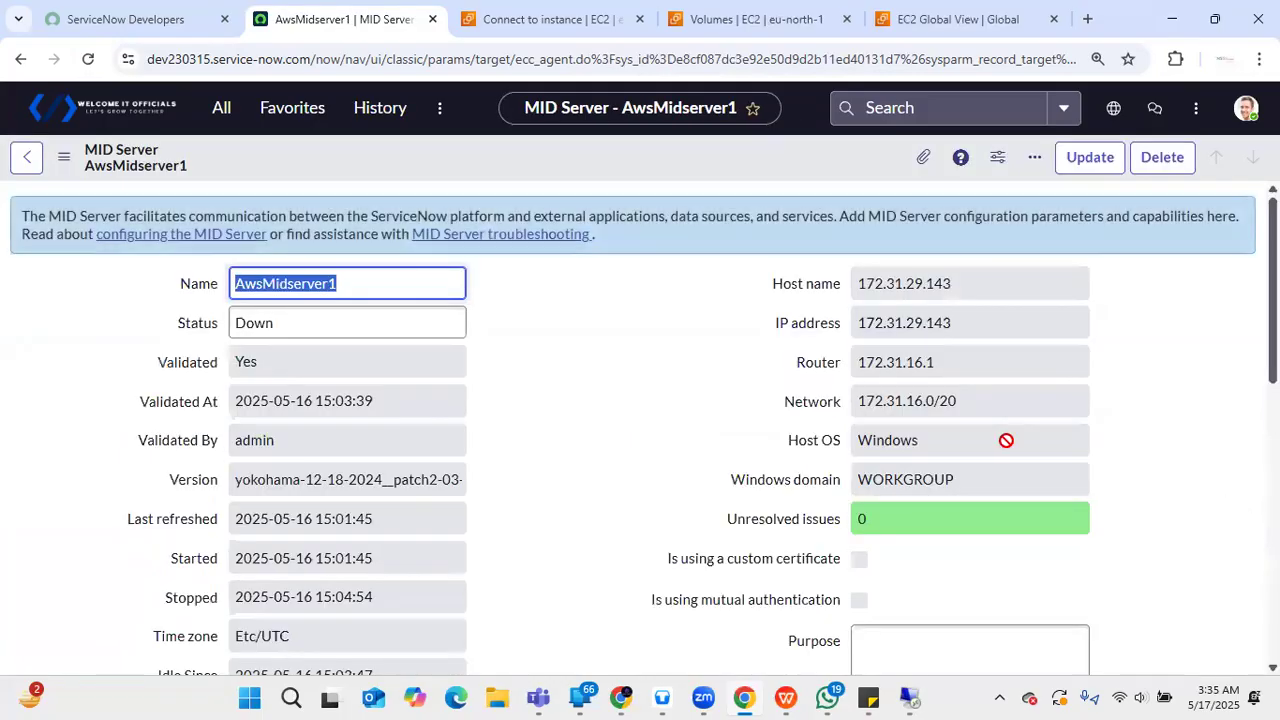
{"action": "scroll", "coordinate": [645, 604], "scroll_direction": "down", "scroll_amount": 10}
{"action": "scroll", "coordinate": [645, 604], "scroll_direction": "up", "scroll_amount": 2}
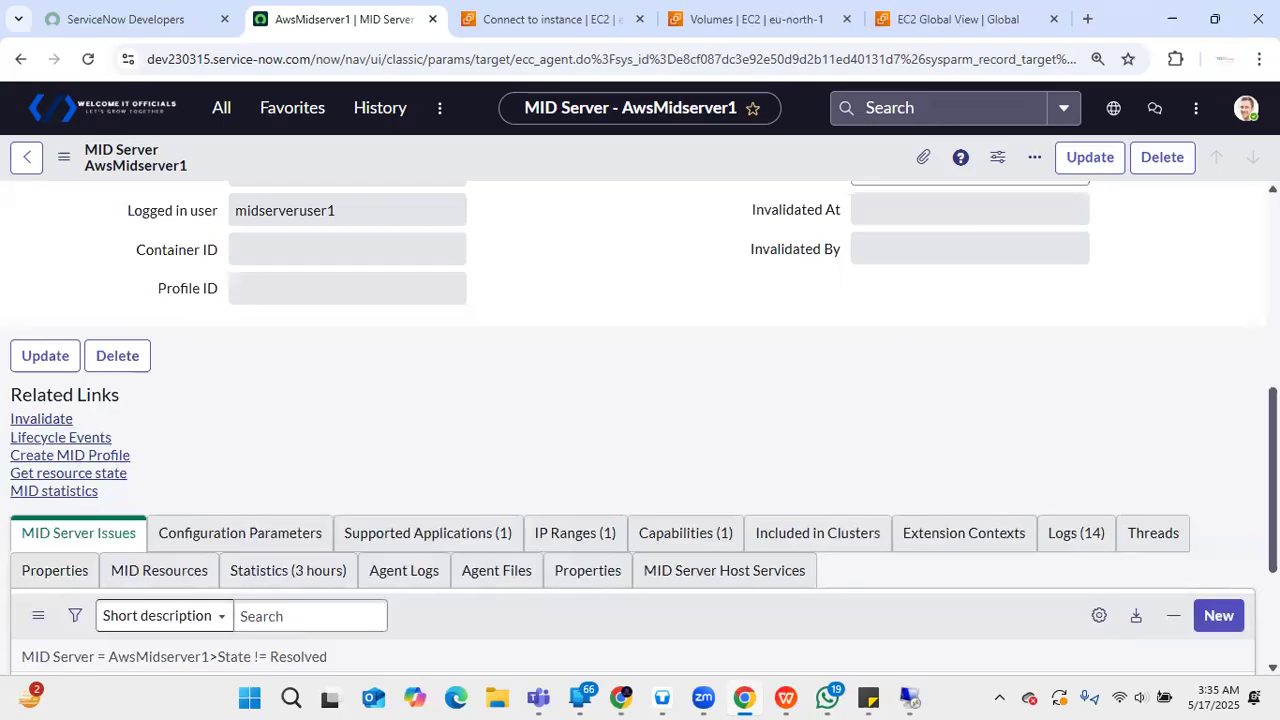
{"action": "scroll", "coordinate": [640, 430], "scroll_direction": "up", "scroll_amount": 5}
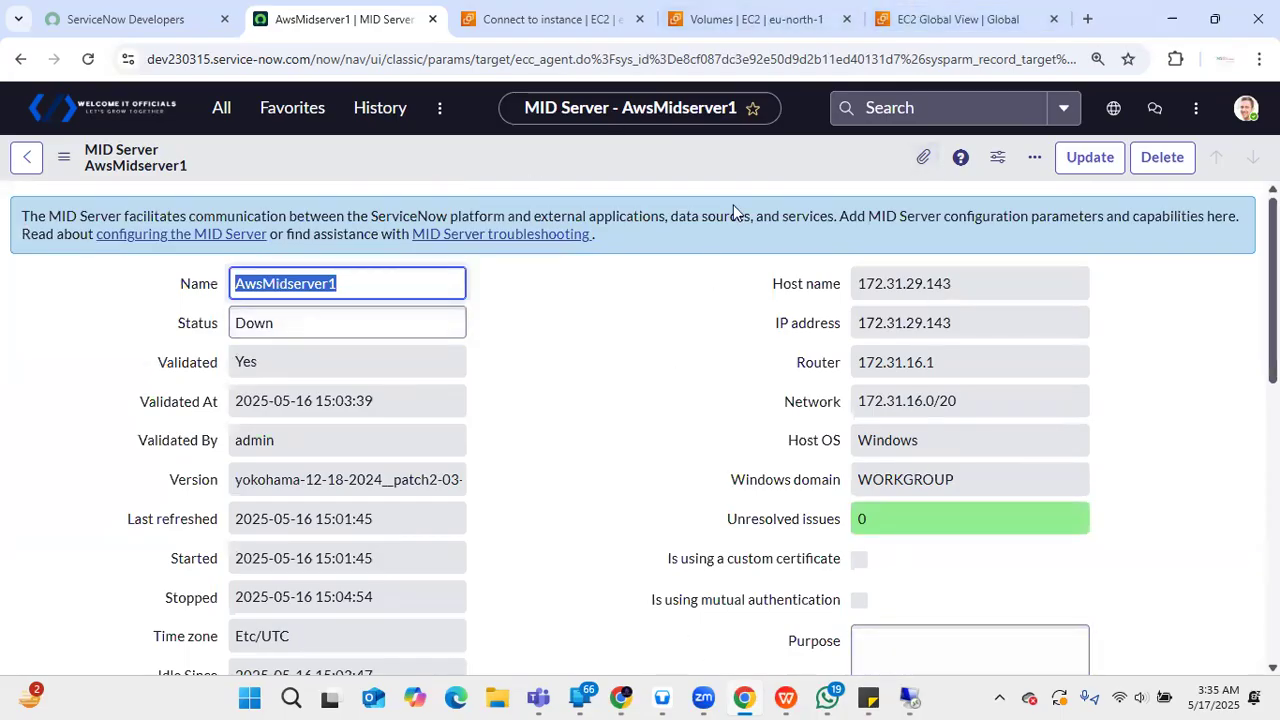
- Run restart.bat from the remote agent folder, then reload the AwsMidserver1 record in ServiceNow
{"action": "mouse_move", "coordinate": [909, 697]}
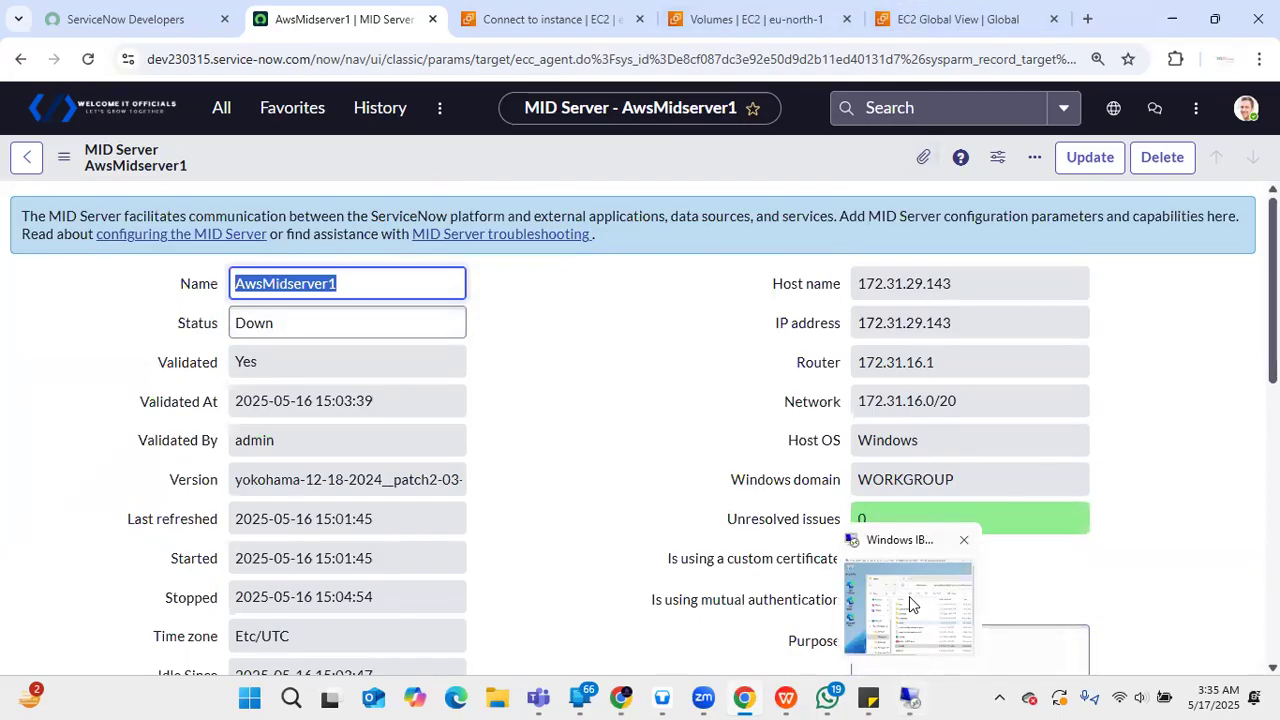
{"action": "left_click", "coordinate": [909, 596]}
{"action": "left_click", "coordinate": [322, 499]}
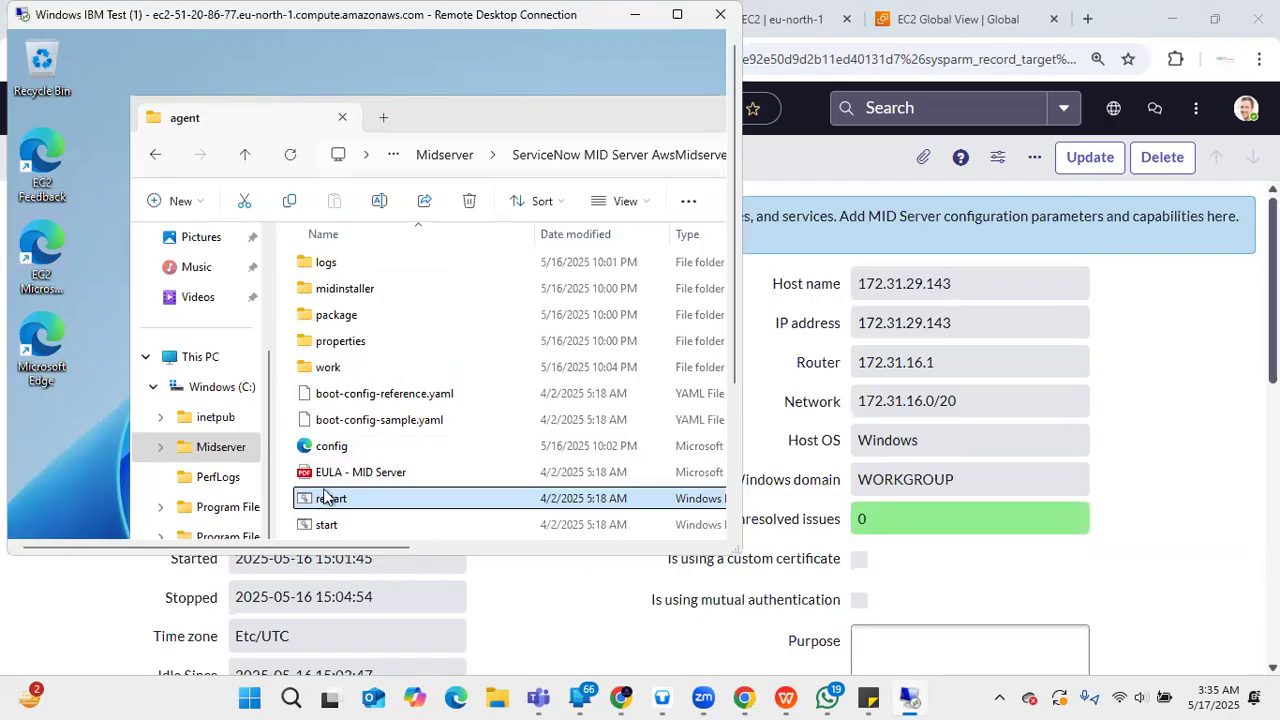
{"action": "key", "text": "Return"}
{"action": "left_click", "coordinate": [585, 580]}
{"action": "left_click", "coordinate": [585, 582]}
{"action": "left_click", "coordinate": [87, 59]}
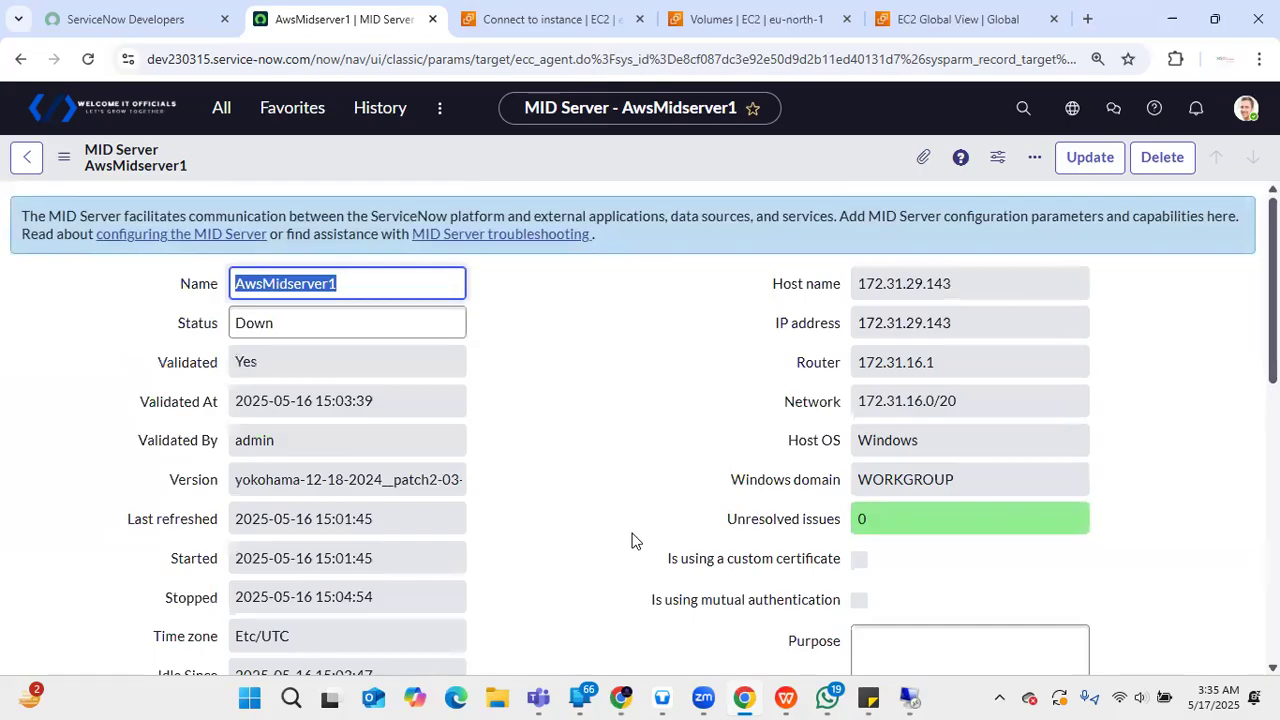
- Invalidate AwsMidserver1 from the record's Related Links
{"action": "scroll", "coordinate": [85, 447], "scroll_direction": "down", "scroll_amount": 6}
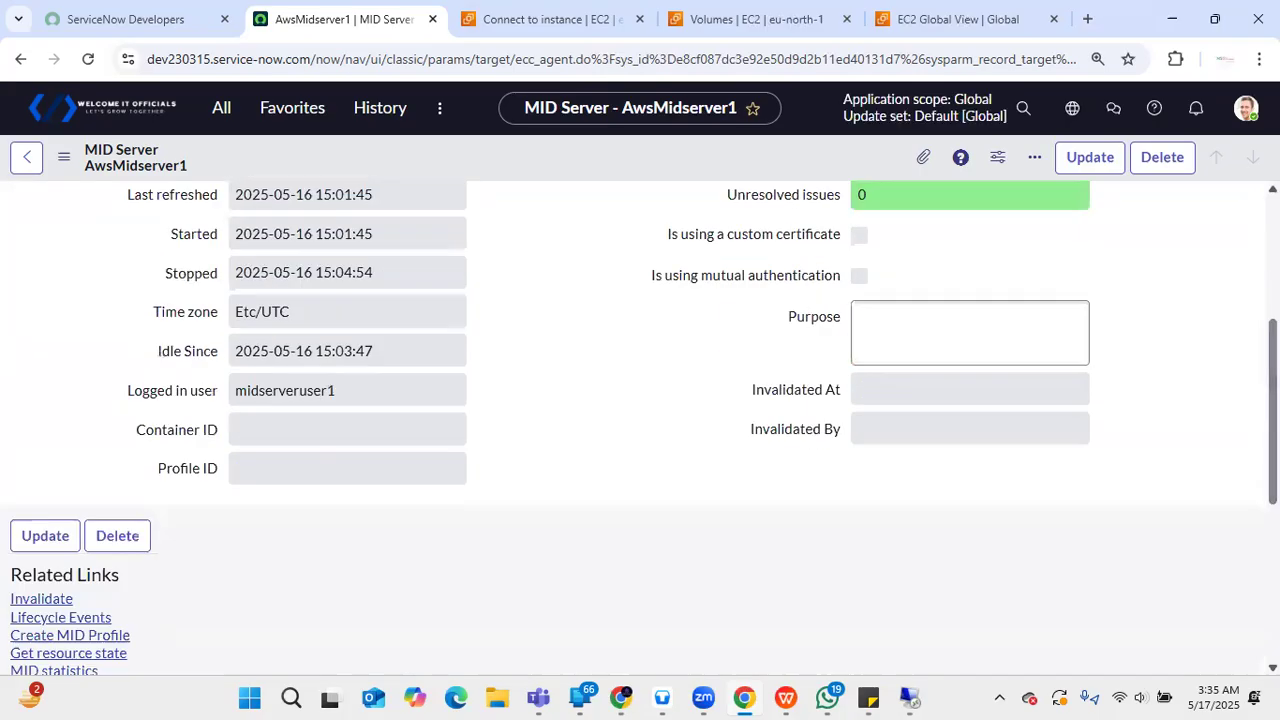
{"action": "scroll", "coordinate": [85, 447], "scroll_direction": "up", "scroll_amount": 1}
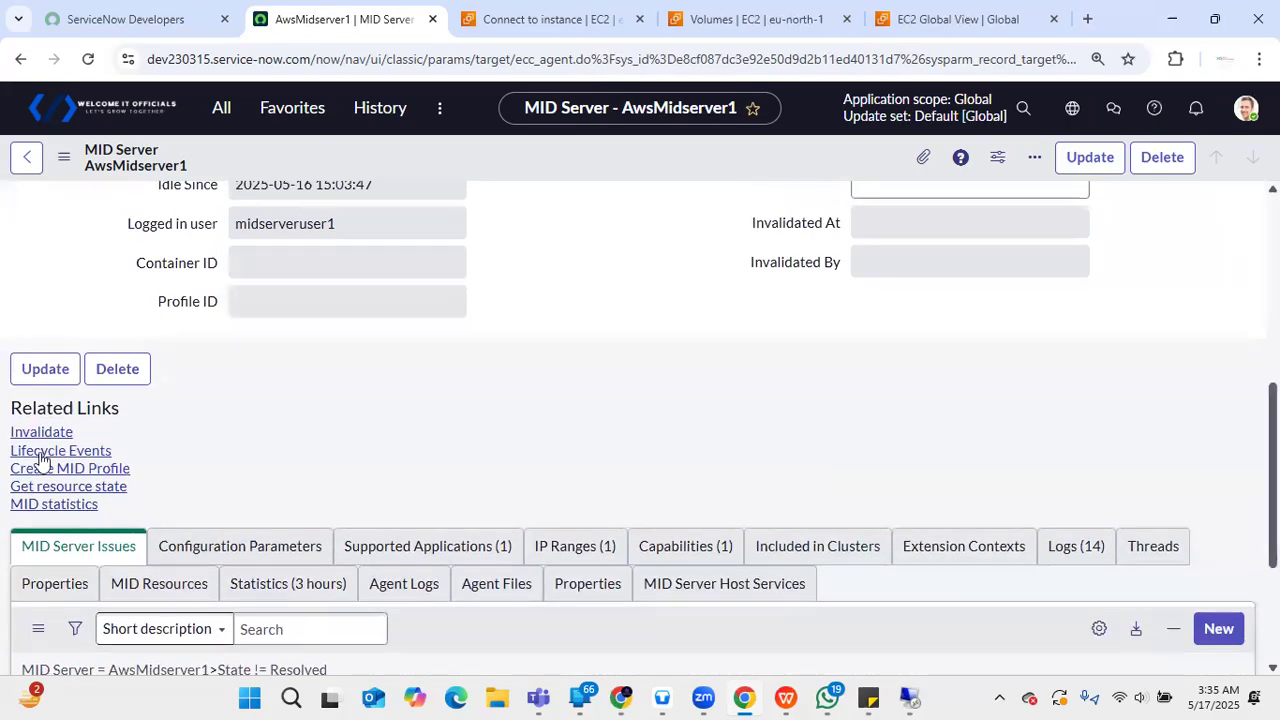
{"action": "left_click", "coordinate": [64, 434]}
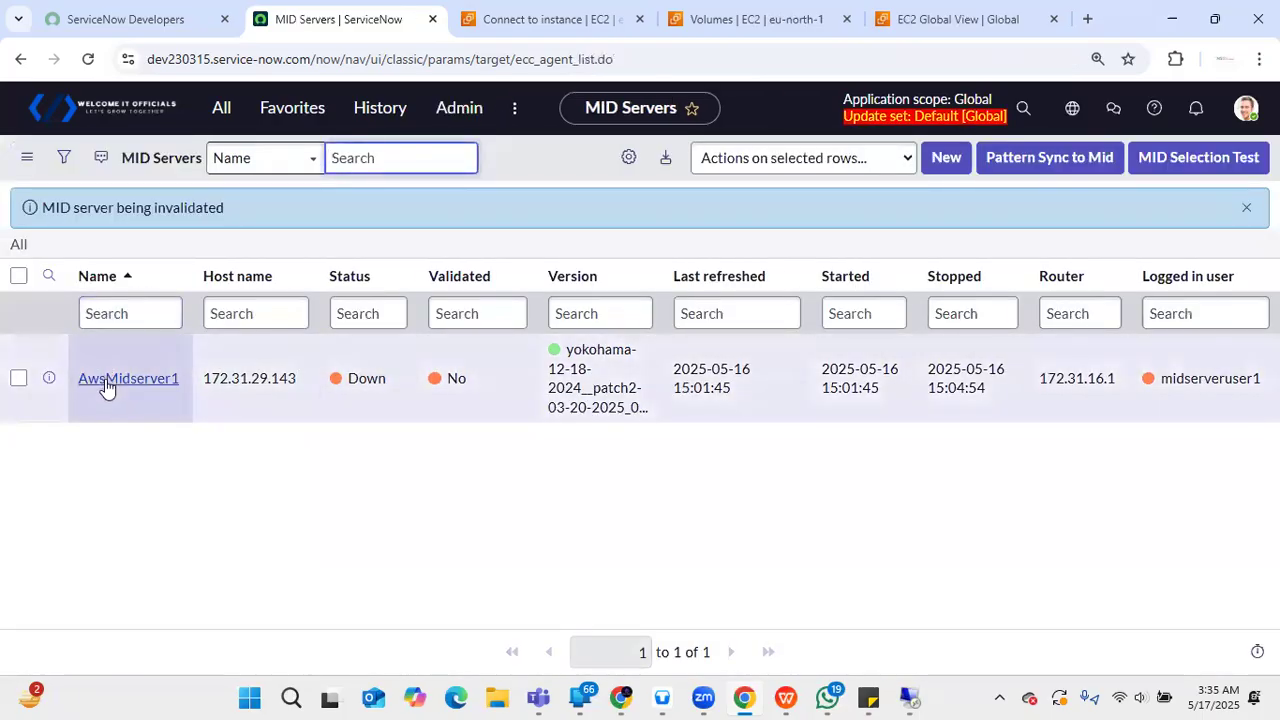
- Reopen the AwsMidserver1 record and start validating it again
{"action": "left_click", "coordinate": [108, 385]}
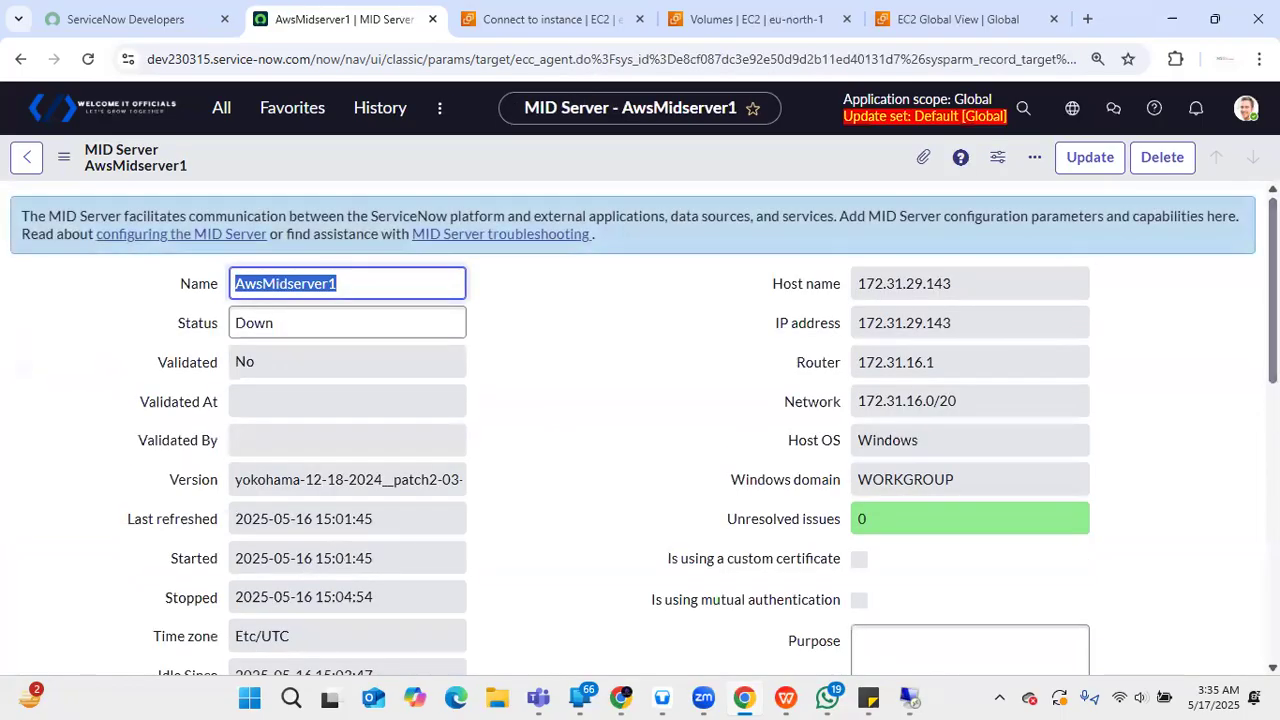
{"action": "scroll", "coordinate": [597, 420], "scroll_direction": "down", "scroll_amount": 10}
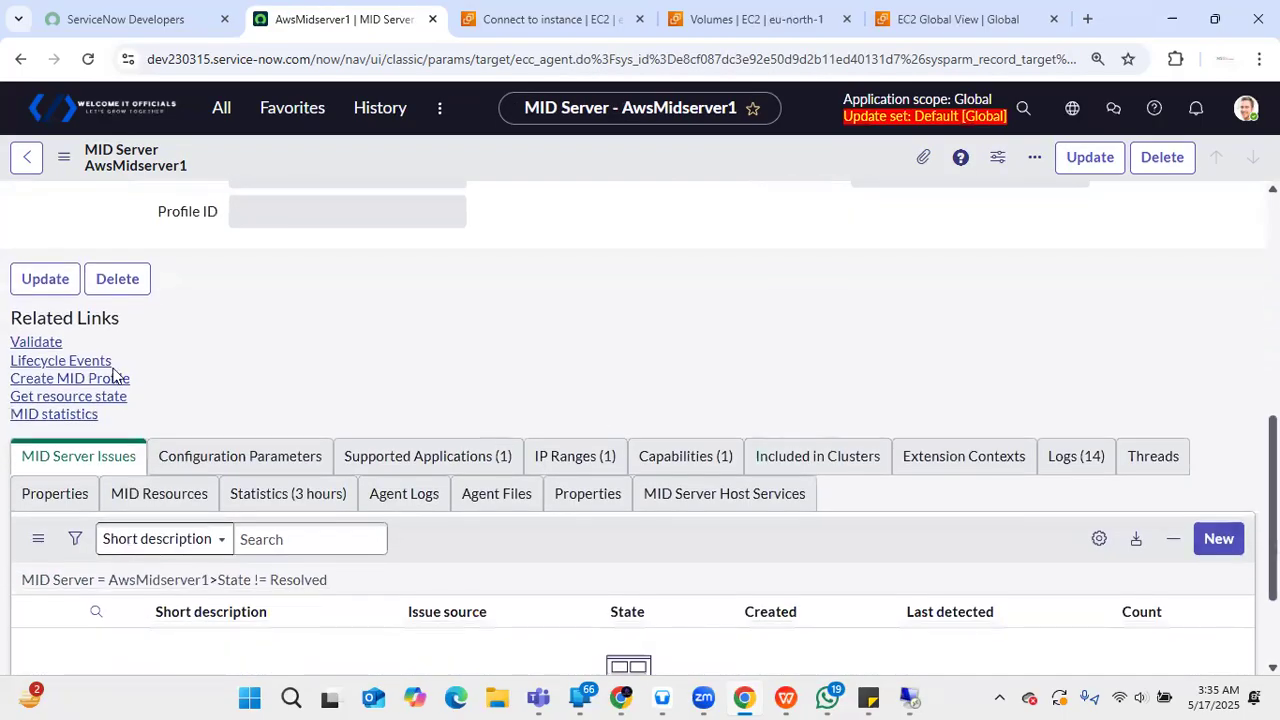
{"action": "left_click", "coordinate": [37, 343]}
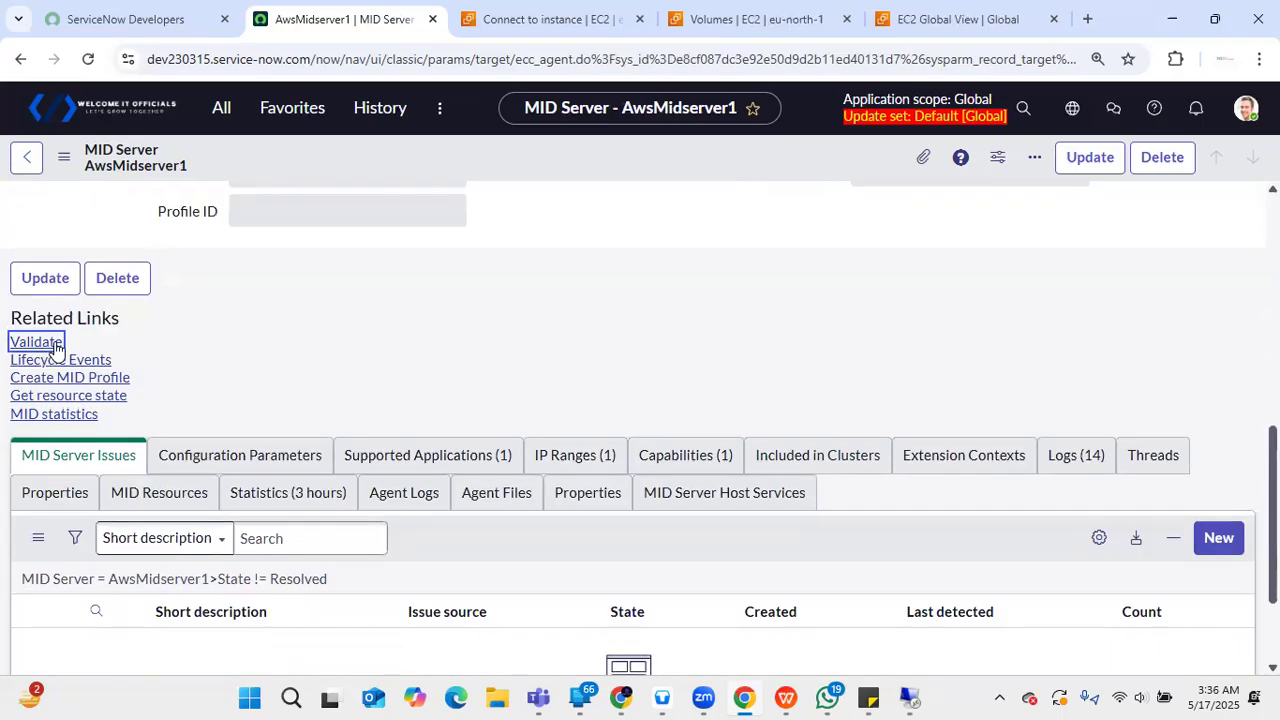
- Validate the AwsMidserver1 MID Server and glance at the MID Server troubleshooting documentation
{"action": "left_click", "coordinate": [37, 343]}
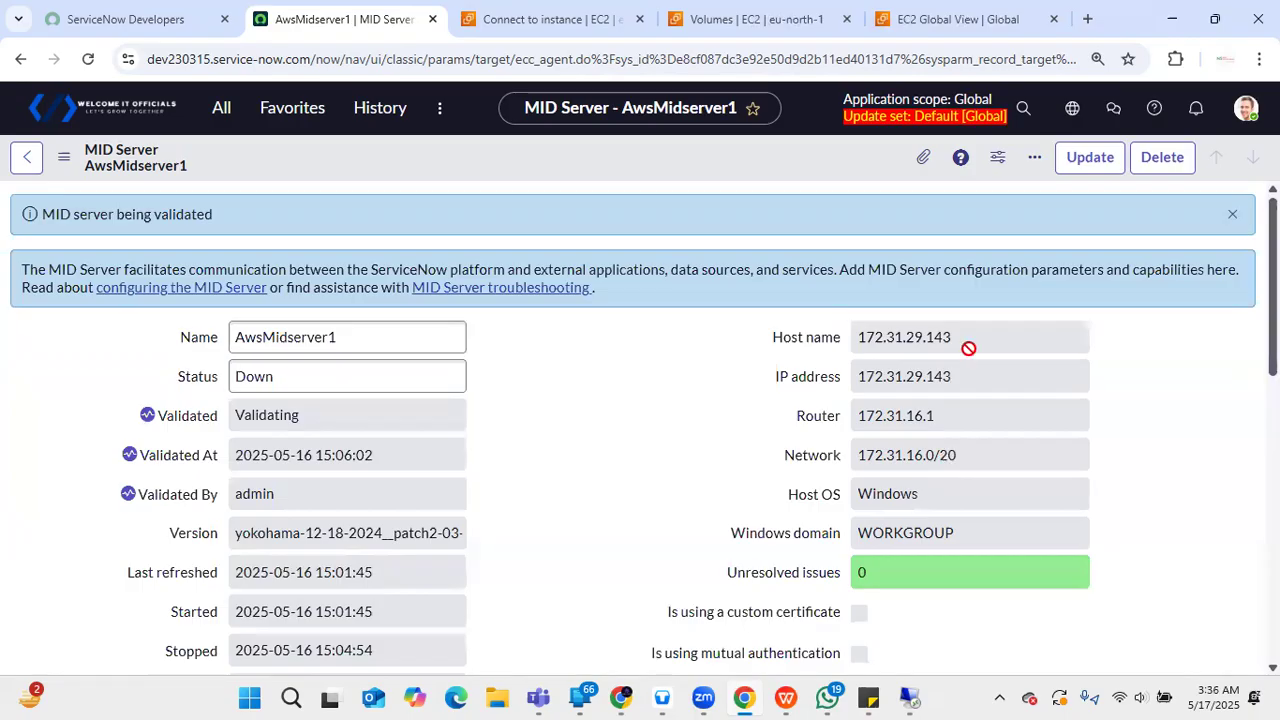
{"action": "left_click", "coordinate": [426, 287]}
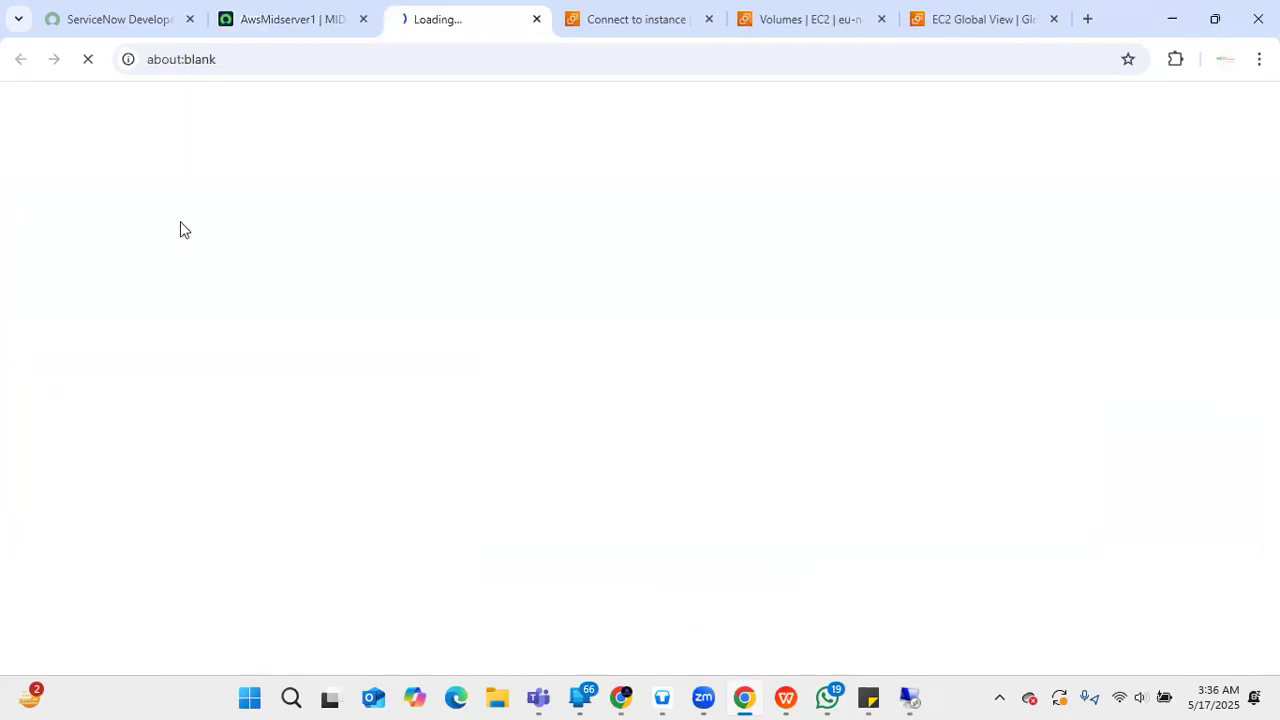
{"action": "left_click", "coordinate": [271, 14]}
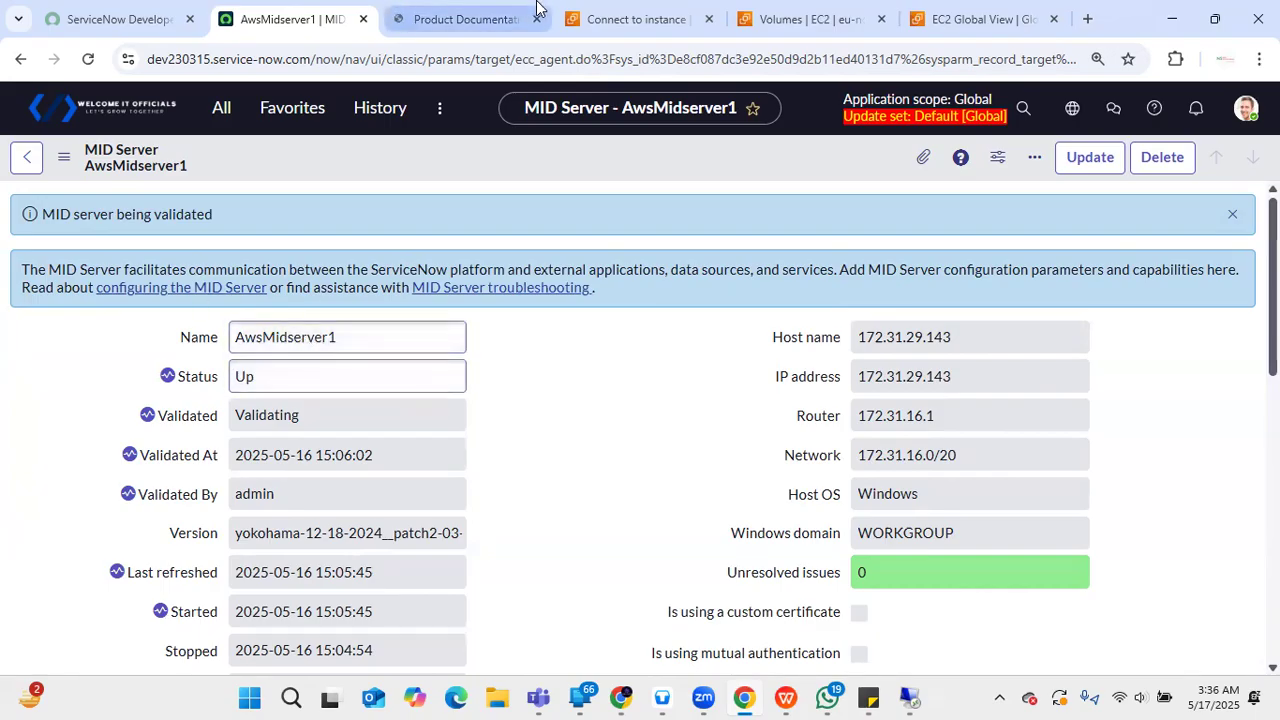
- Check the product documentation, then reload the AwsMidserver1 record to show Status Up
{"action": "left_click", "coordinate": [527, 18]}
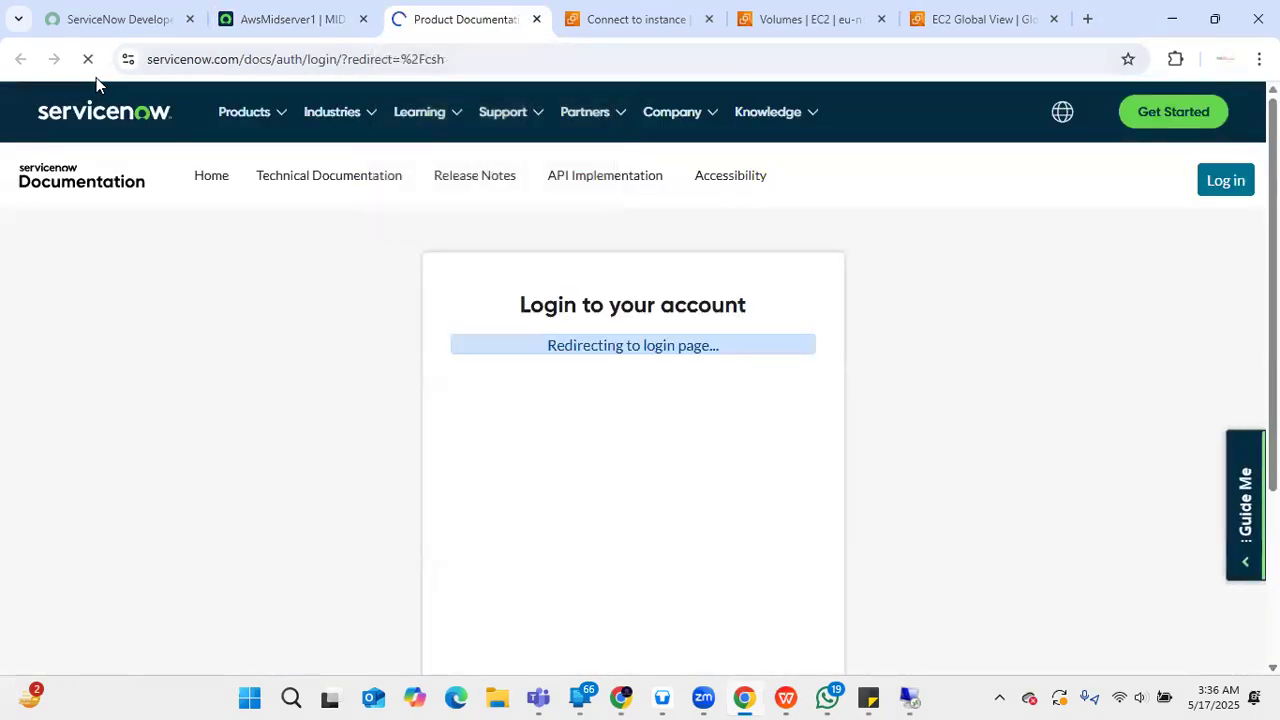
{"action": "left_click", "coordinate": [320, 10]}
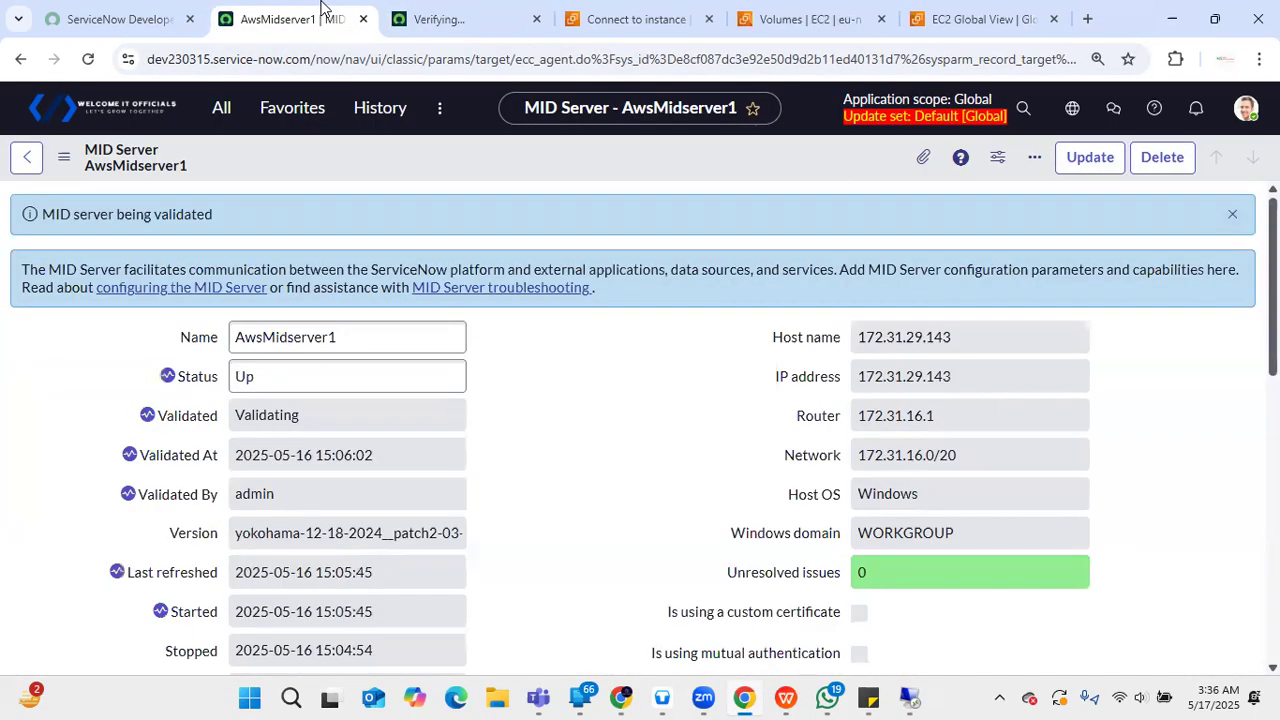
{"action": "left_click", "coordinate": [89, 60]}
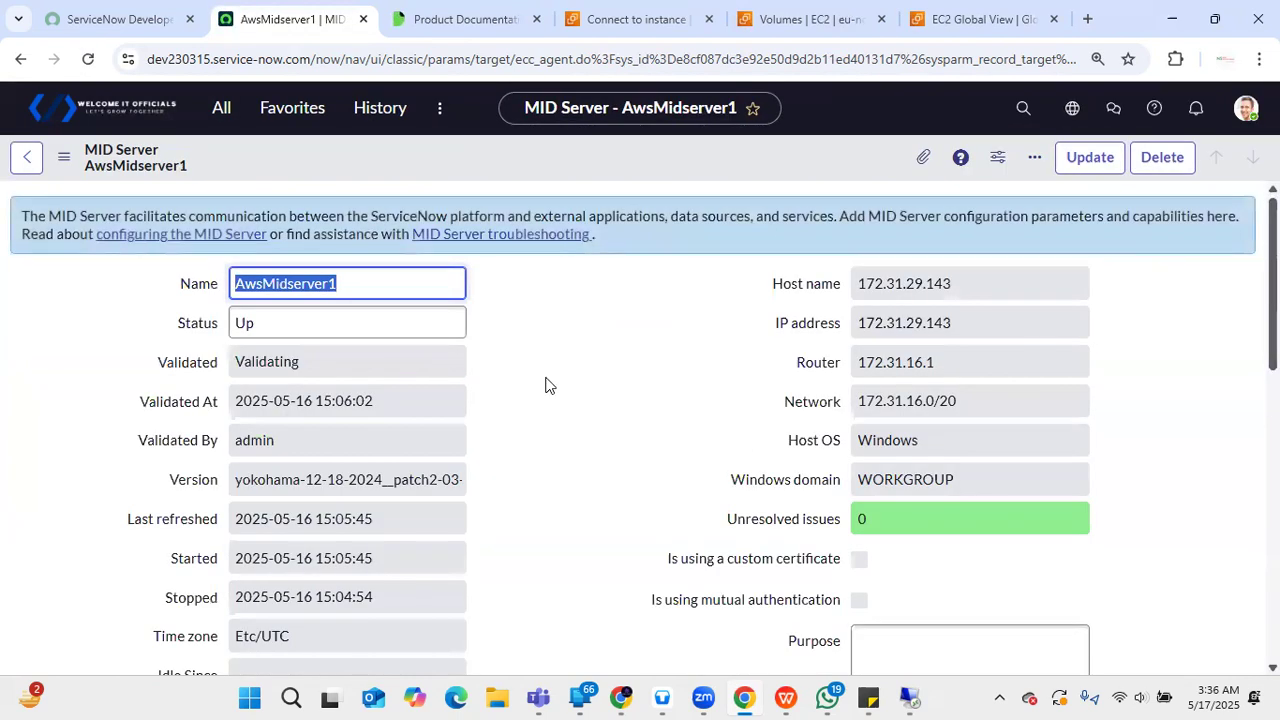
- Scroll to Related Links and run 'Grab MID logs, settings and thread dump' for AwsMidserver1
{"action": "left_click", "coordinate": [555, 378]}
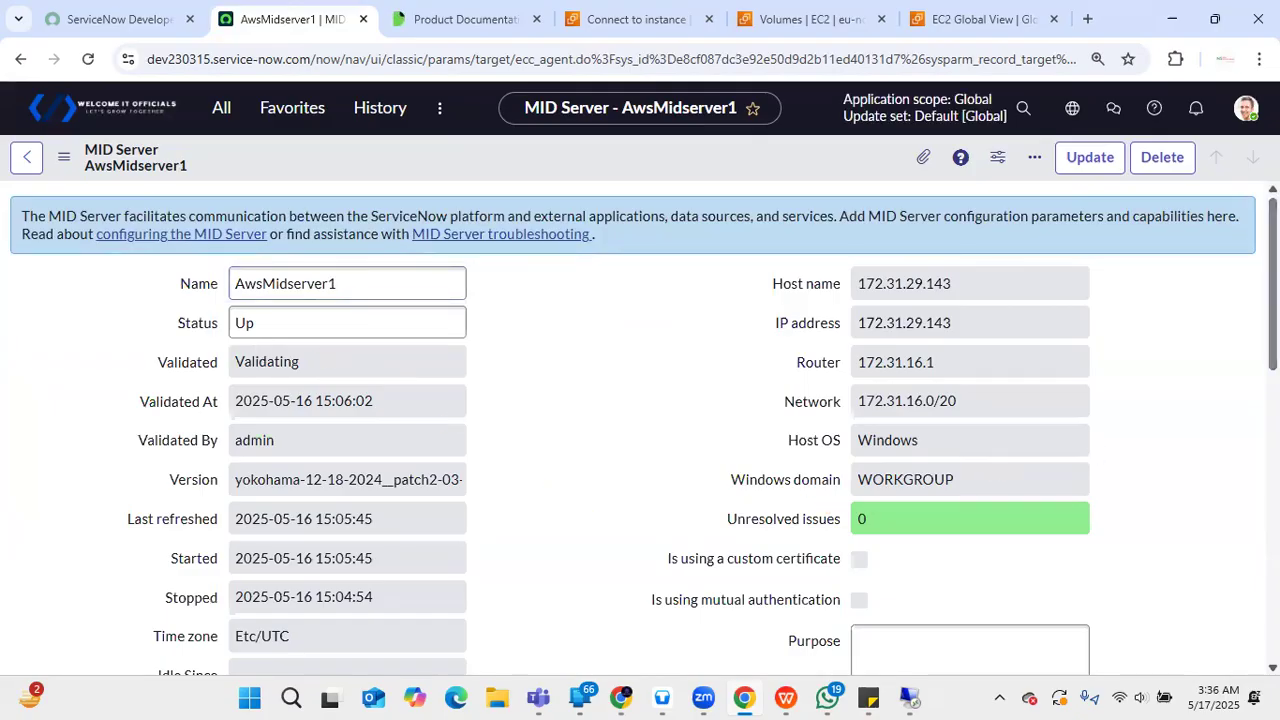
{"action": "scroll", "coordinate": [640, 420], "scroll_direction": "down", "scroll_amount": 5}
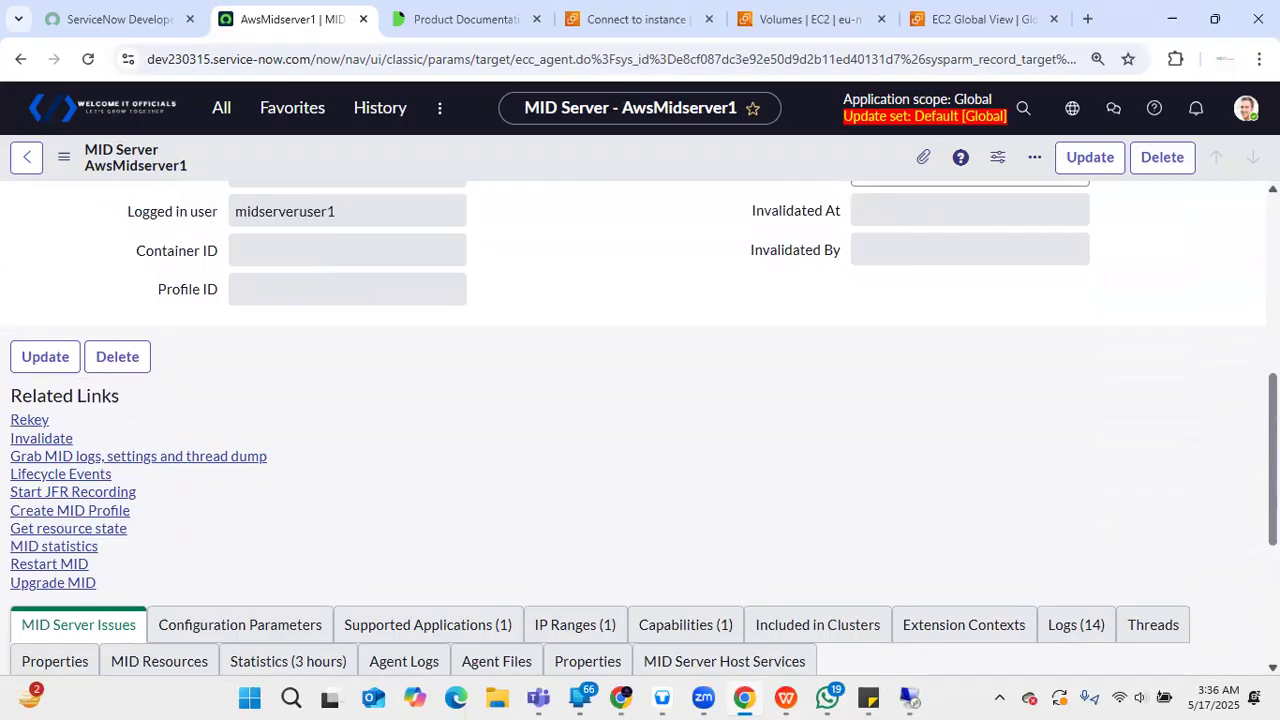
{"action": "scroll", "coordinate": [640, 420], "scroll_direction": "up", "scroll_amount": 6}
{"action": "scroll", "coordinate": [740, 515], "scroll_direction": "down", "scroll_amount": 5}
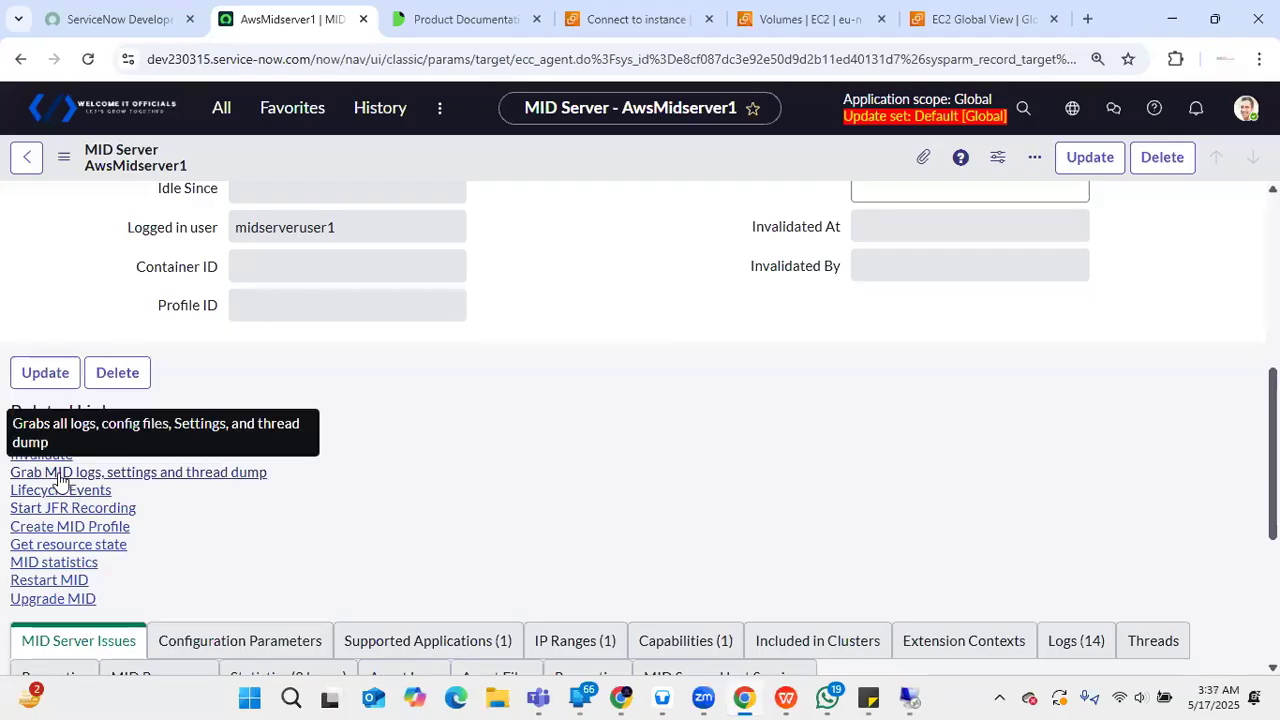
{"action": "left_click", "coordinate": [184, 472]}
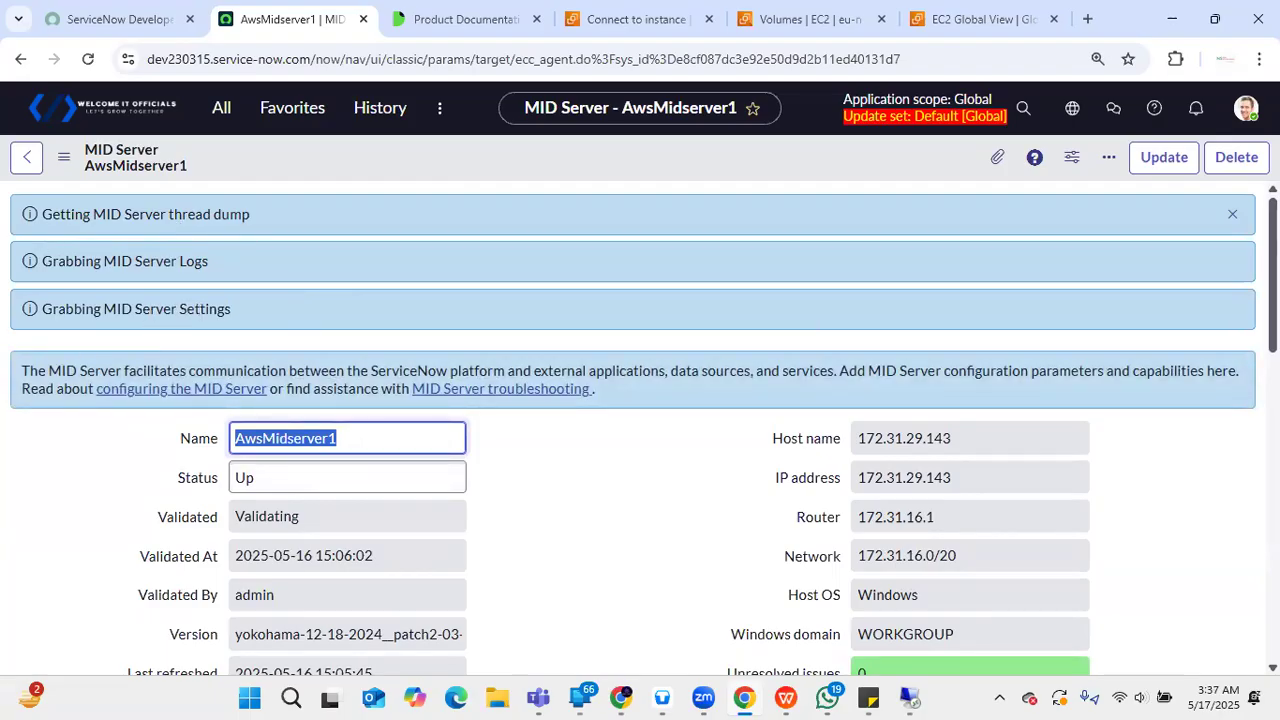
- Review AwsMidserver1's IP Ranges, Capabilities, Statistics and Supported Applications tabs
{"action": "scroll", "coordinate": [814, 523], "scroll_direction": "down", "scroll_amount": 15}
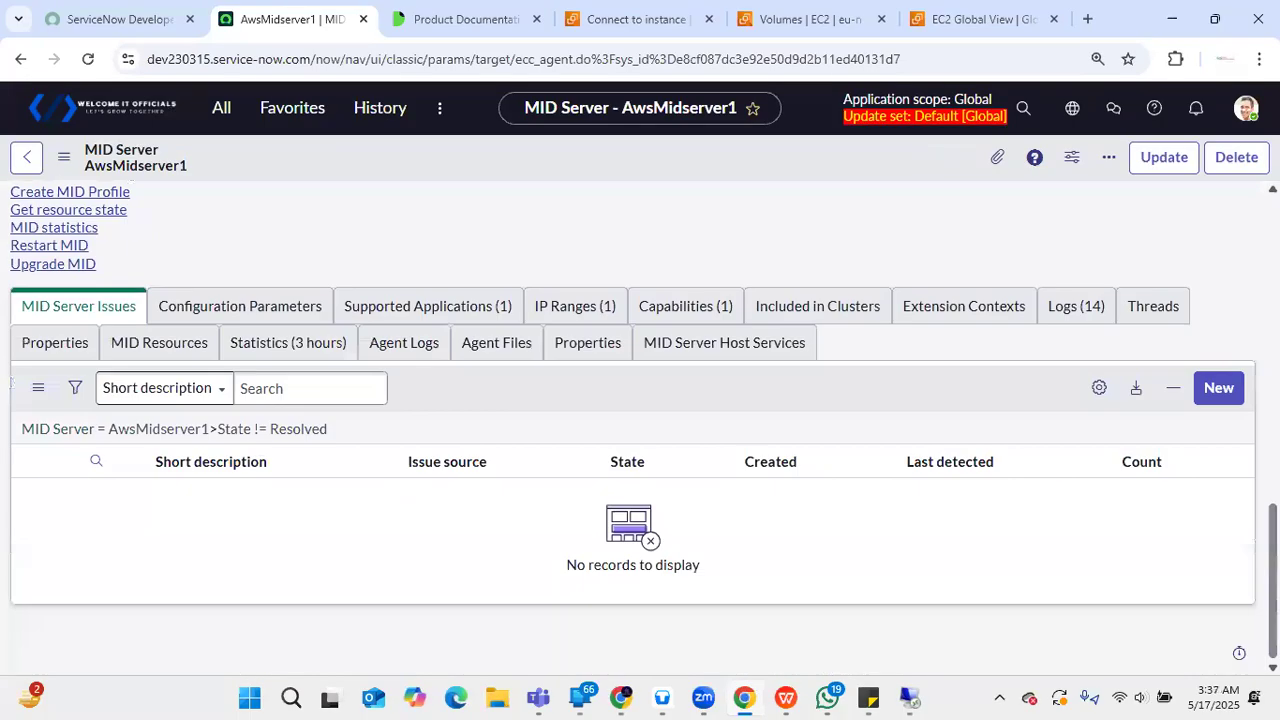
{"action": "left_click", "coordinate": [571, 308]}
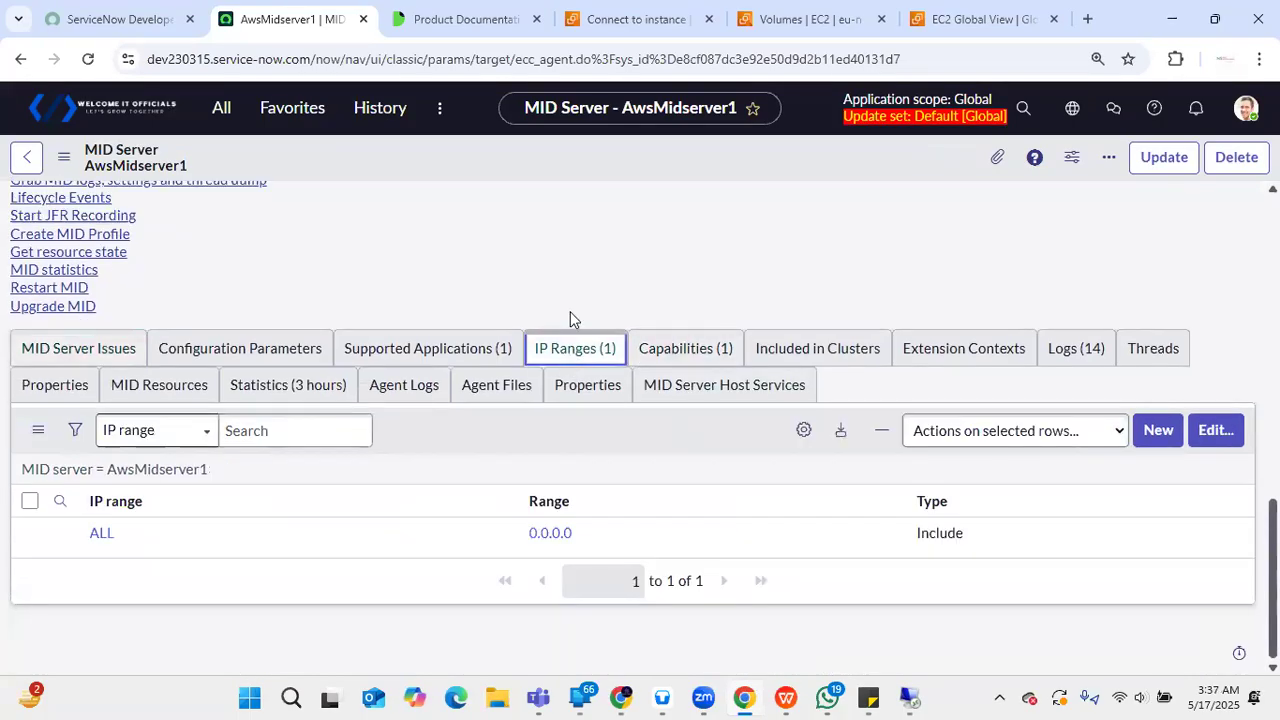
{"action": "left_click", "coordinate": [701, 349]}
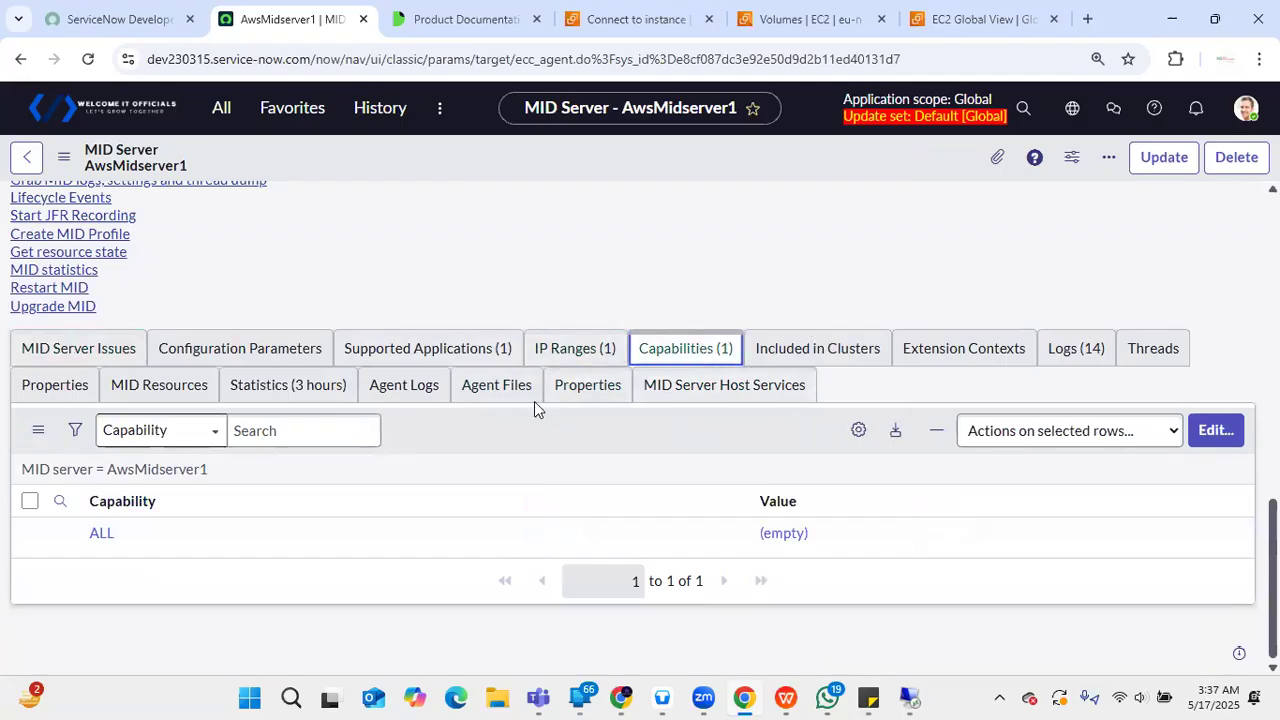
{"action": "left_click", "coordinate": [299, 398]}
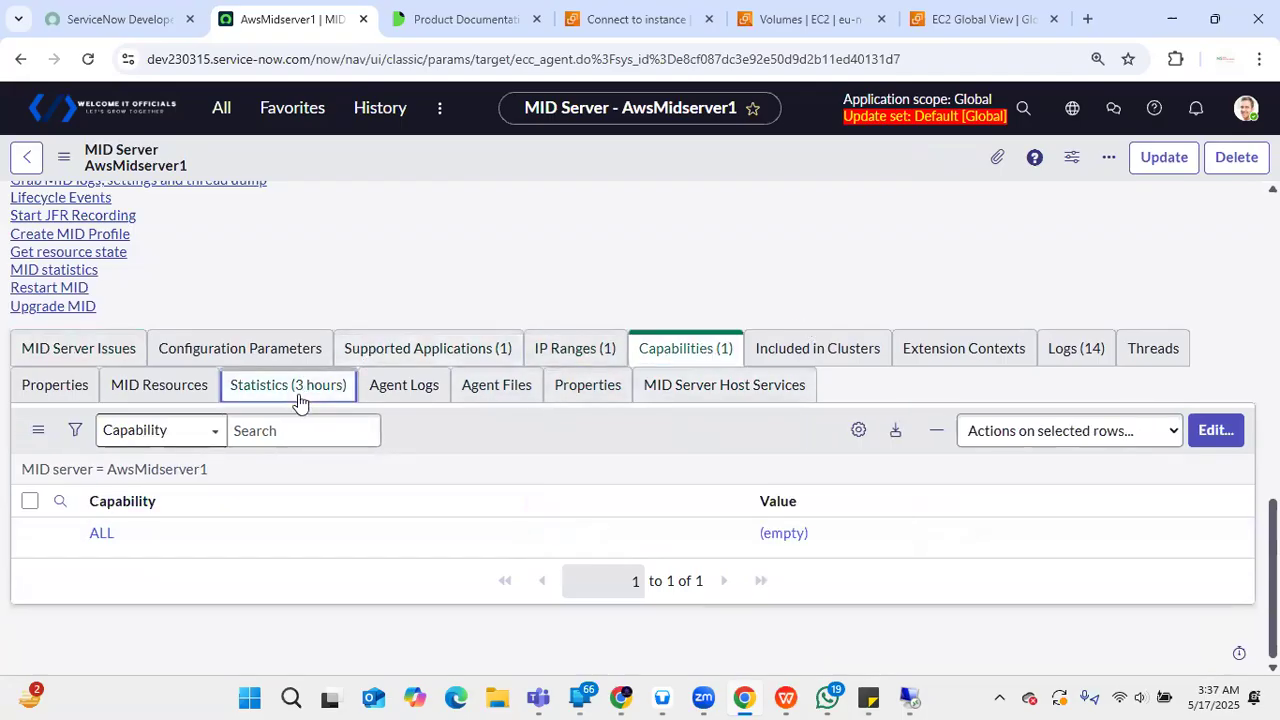
{"action": "left_click", "coordinate": [431, 350]}
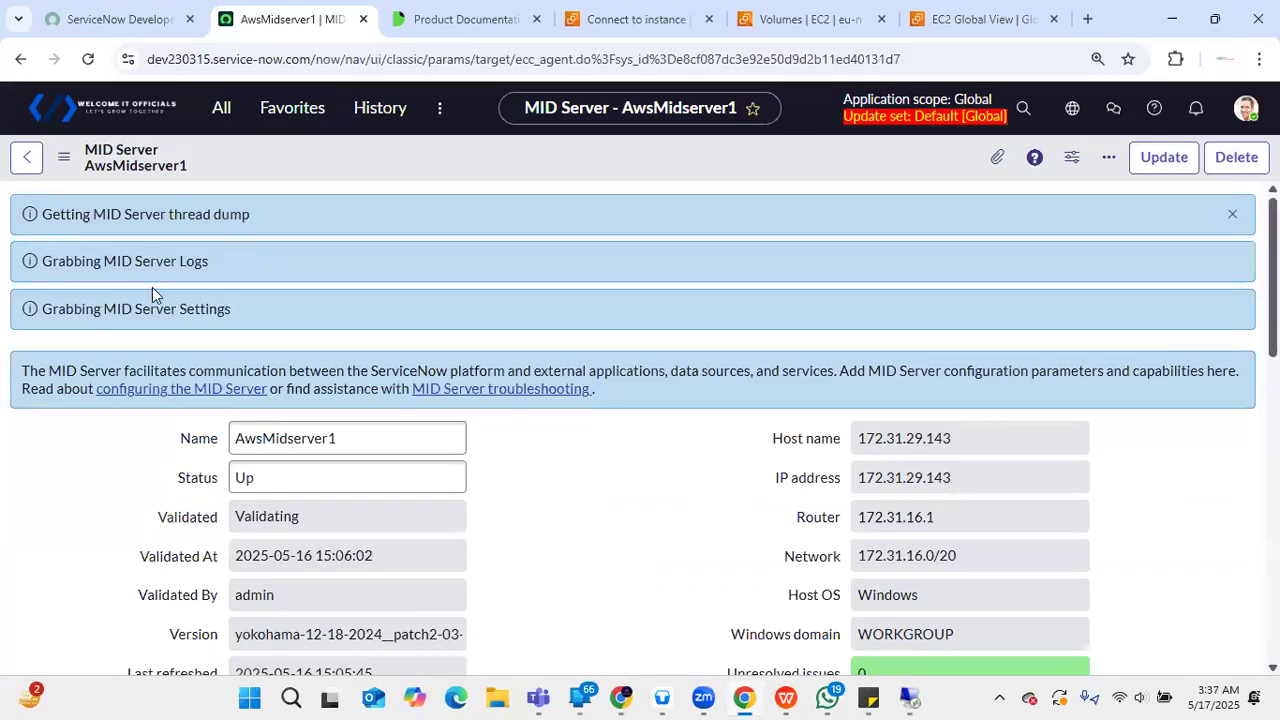
- In the remote desktop session, open the logs folder and select wrapper.log
{"action": "mouse_move", "coordinate": [911, 698]}
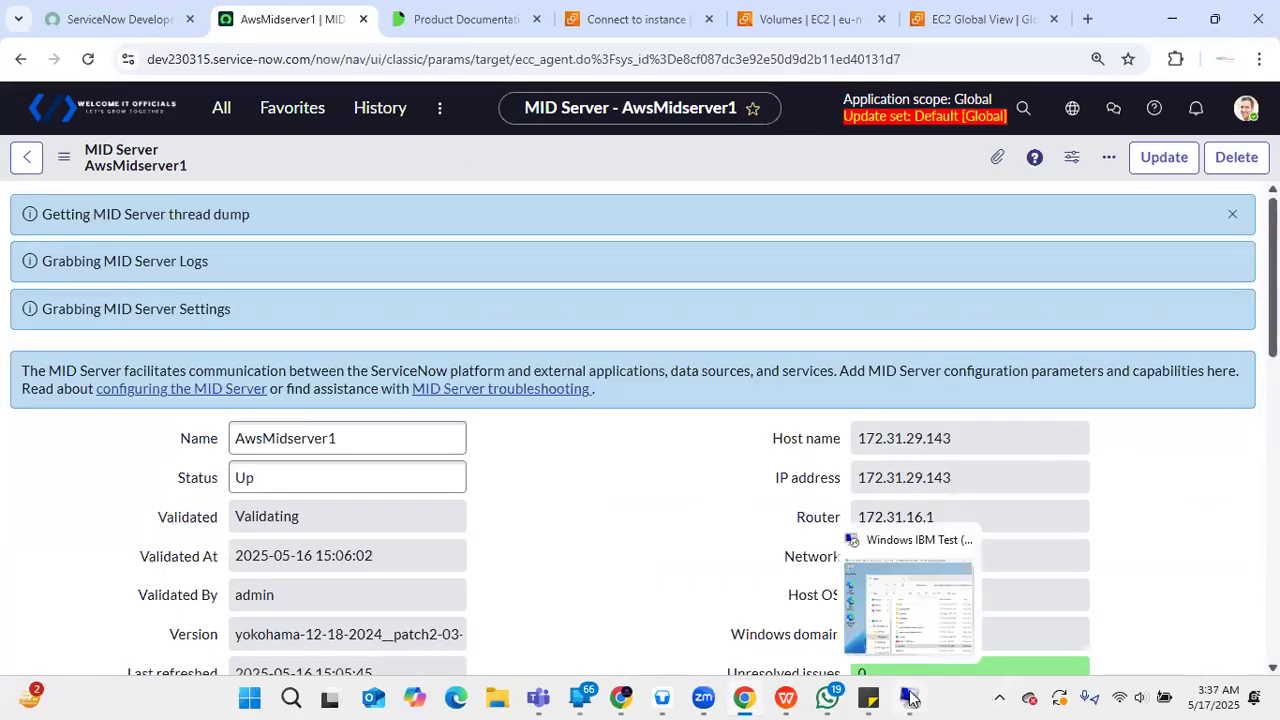
{"action": "left_click", "coordinate": [920, 630]}
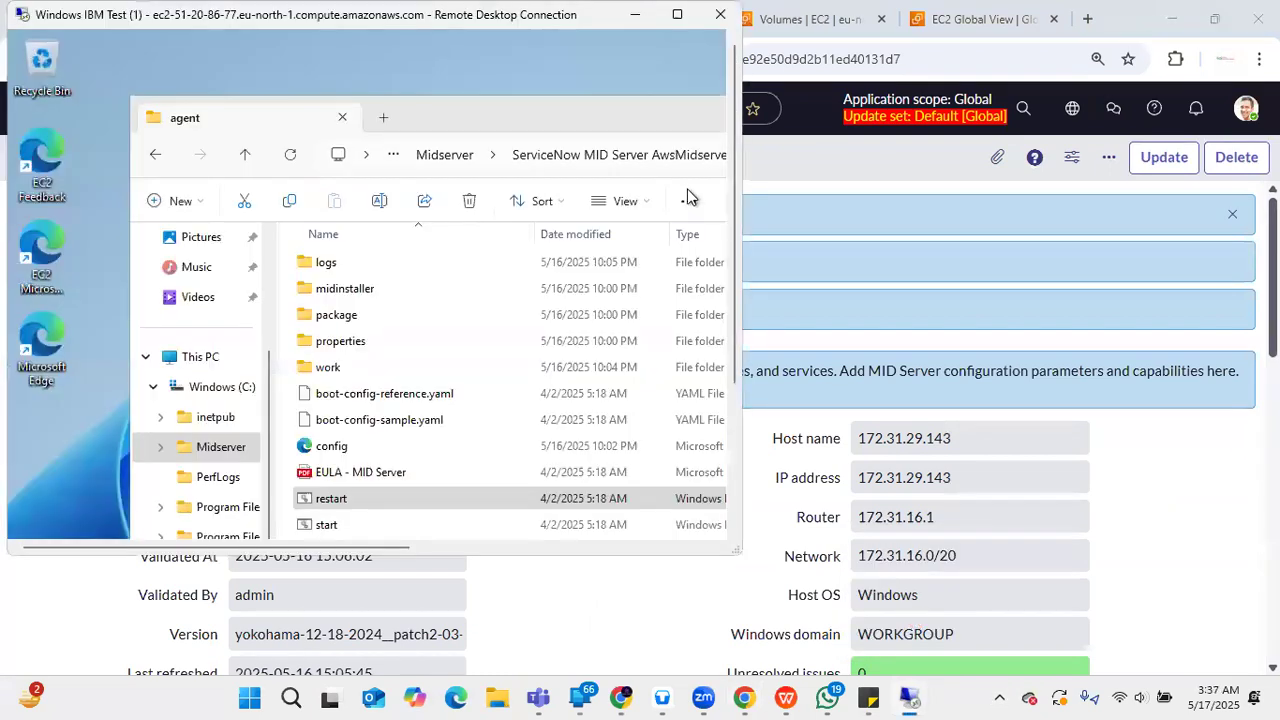
{"action": "double_click", "coordinate": [340, 266]}
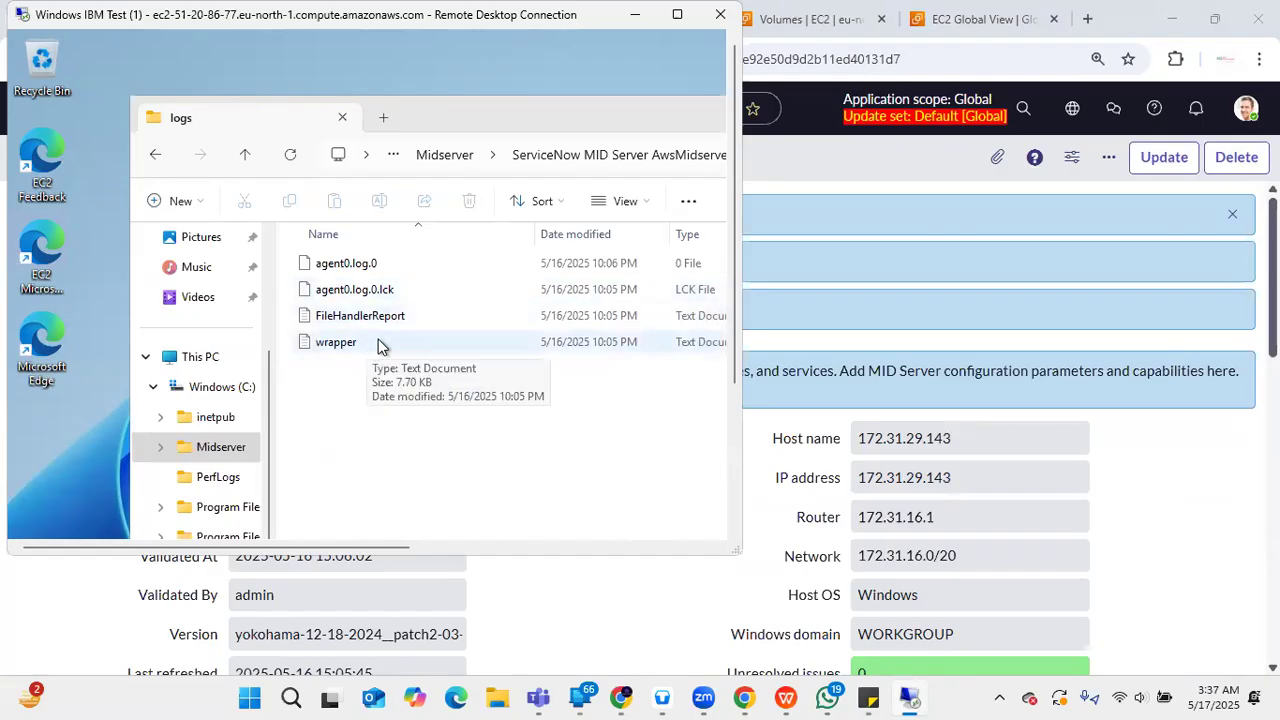
{"action": "left_click", "coordinate": [378, 341]}
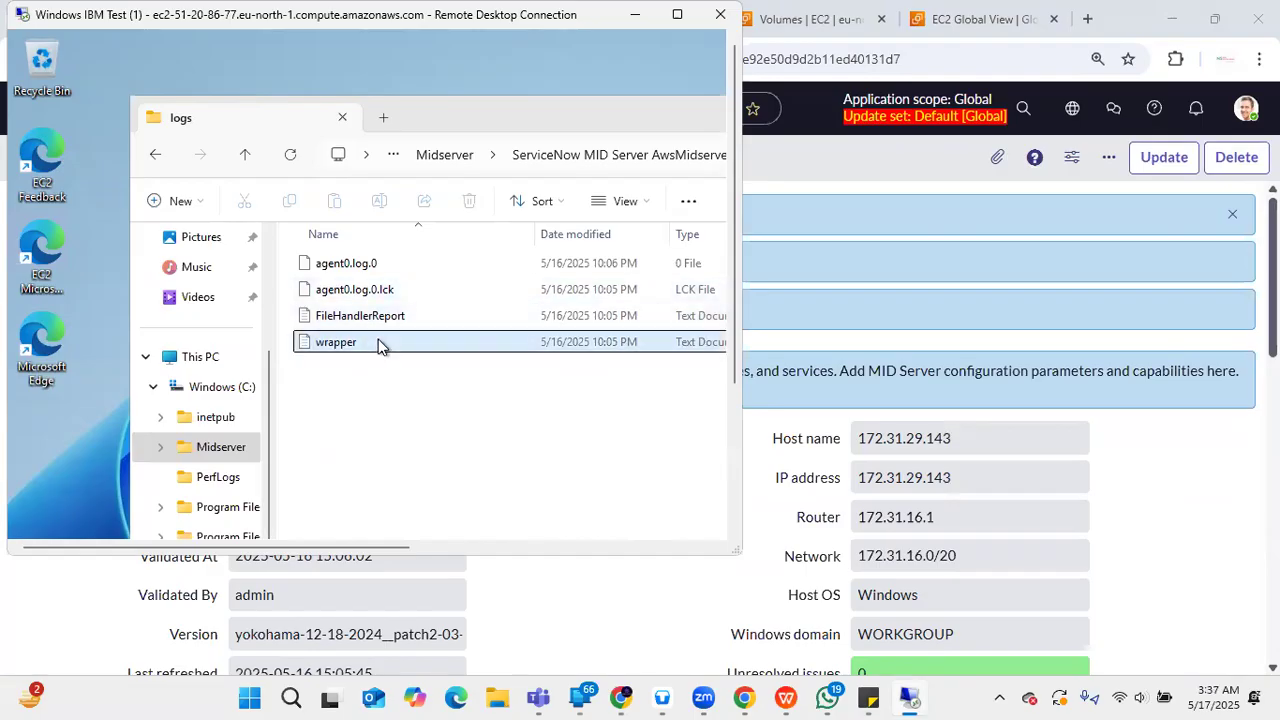
- Maximize the session and scroll wrapper.log down to the 22:05:45 service start
{"action": "left_click", "coordinate": [677, 16]}
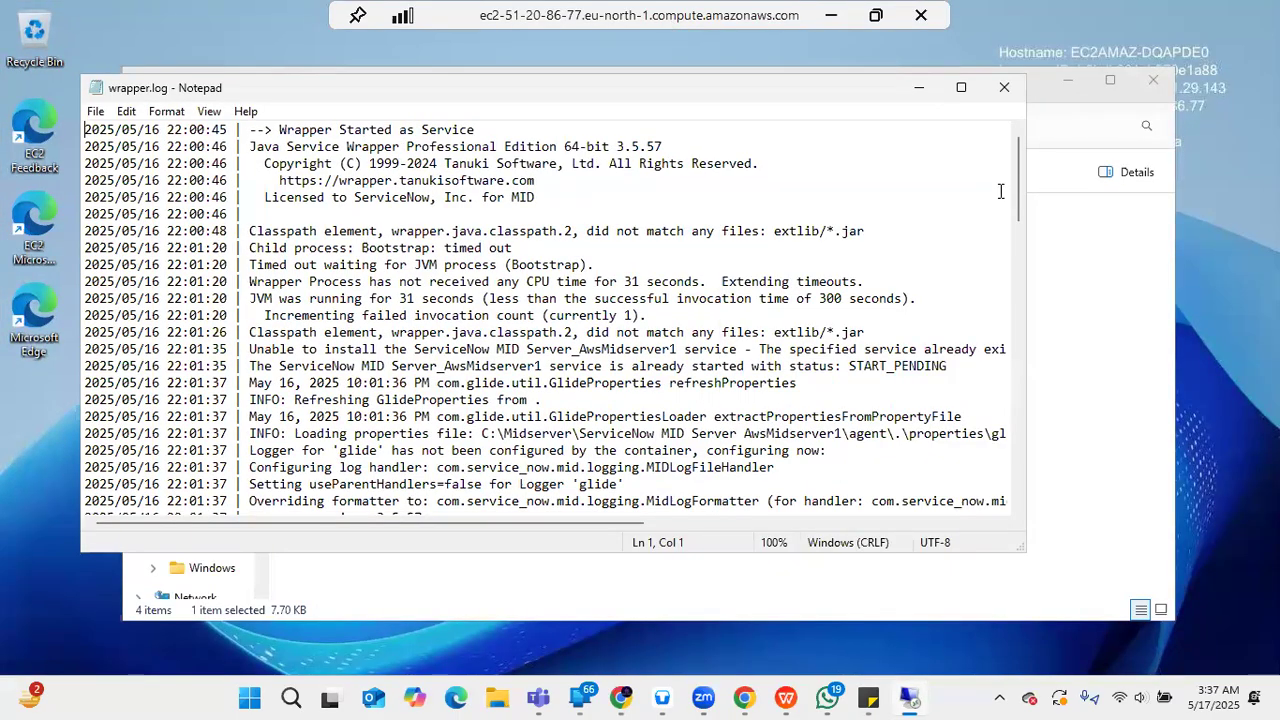
{"action": "left_click_drag", "start_coordinate": [1022, 208], "coordinate": [1025, 594]}
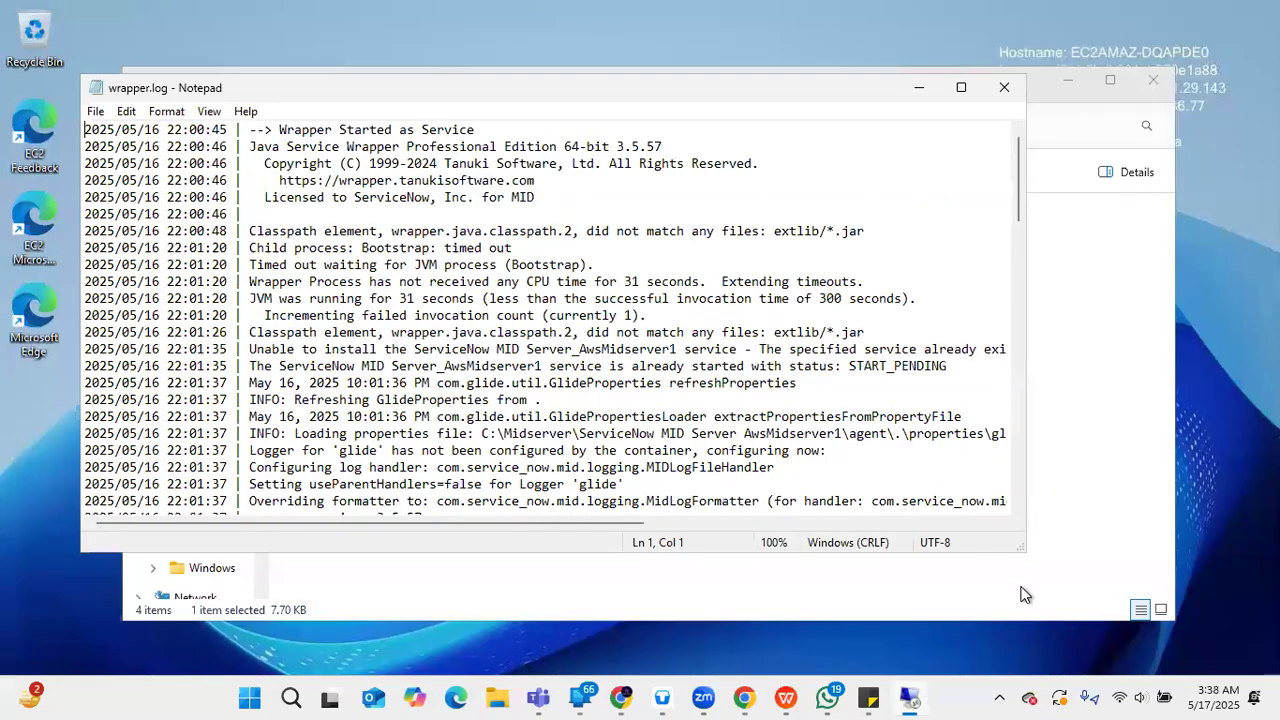
{"action": "left_click_drag", "start_coordinate": [1015, 217], "coordinate": [985, 514]}
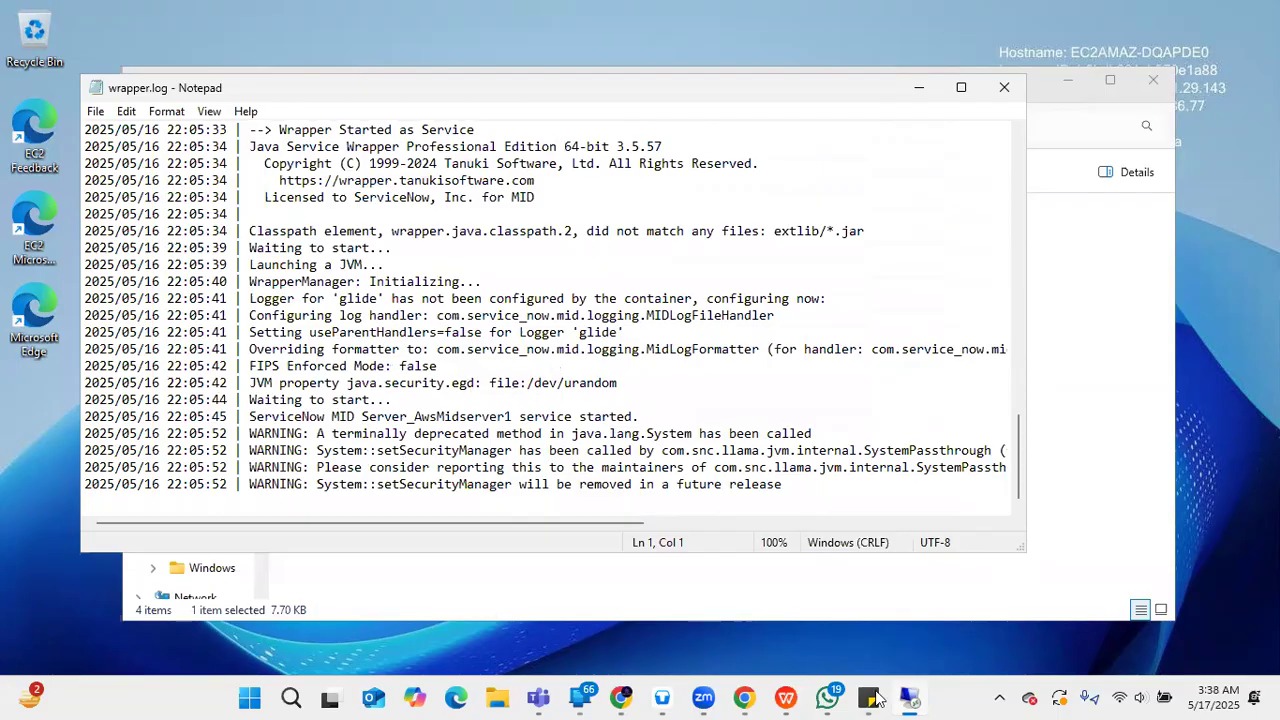
- Return to the 'AwsMidserver1 | MID Server' record in Chrome, still showing Status Up
{"action": "mouse_move", "coordinate": [738, 697]}
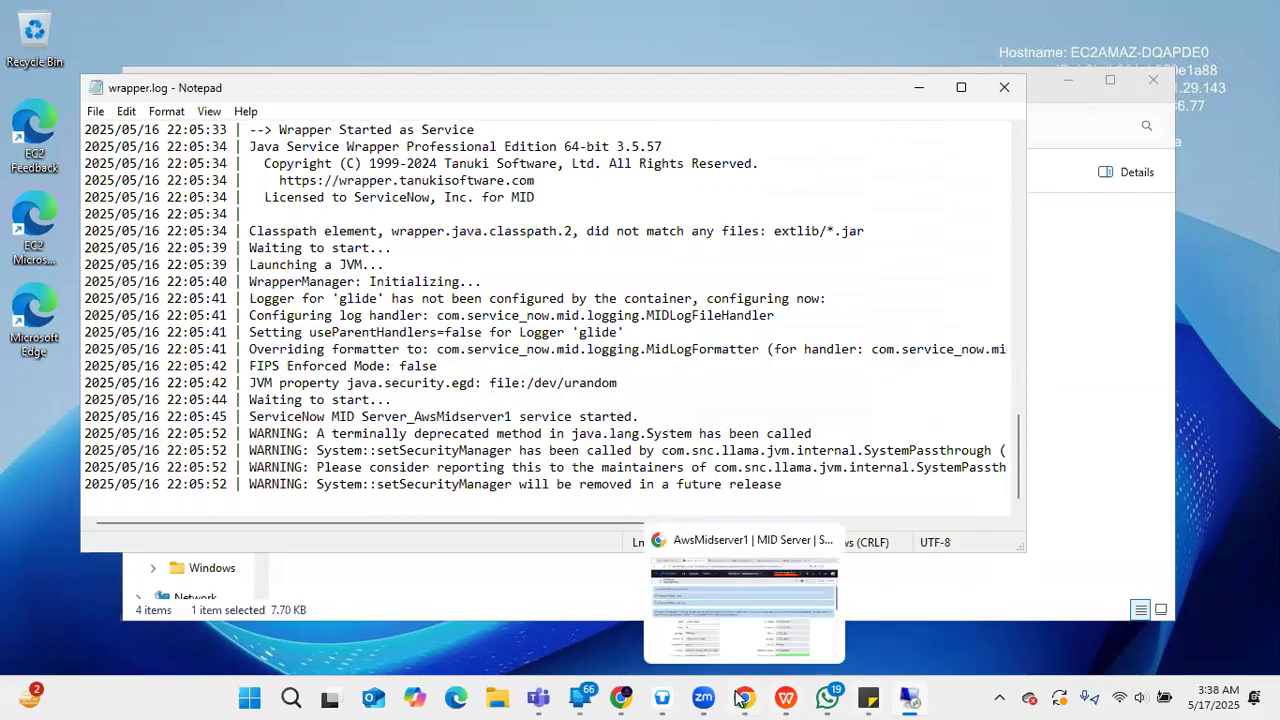
{"action": "left_click", "coordinate": [746, 609]}
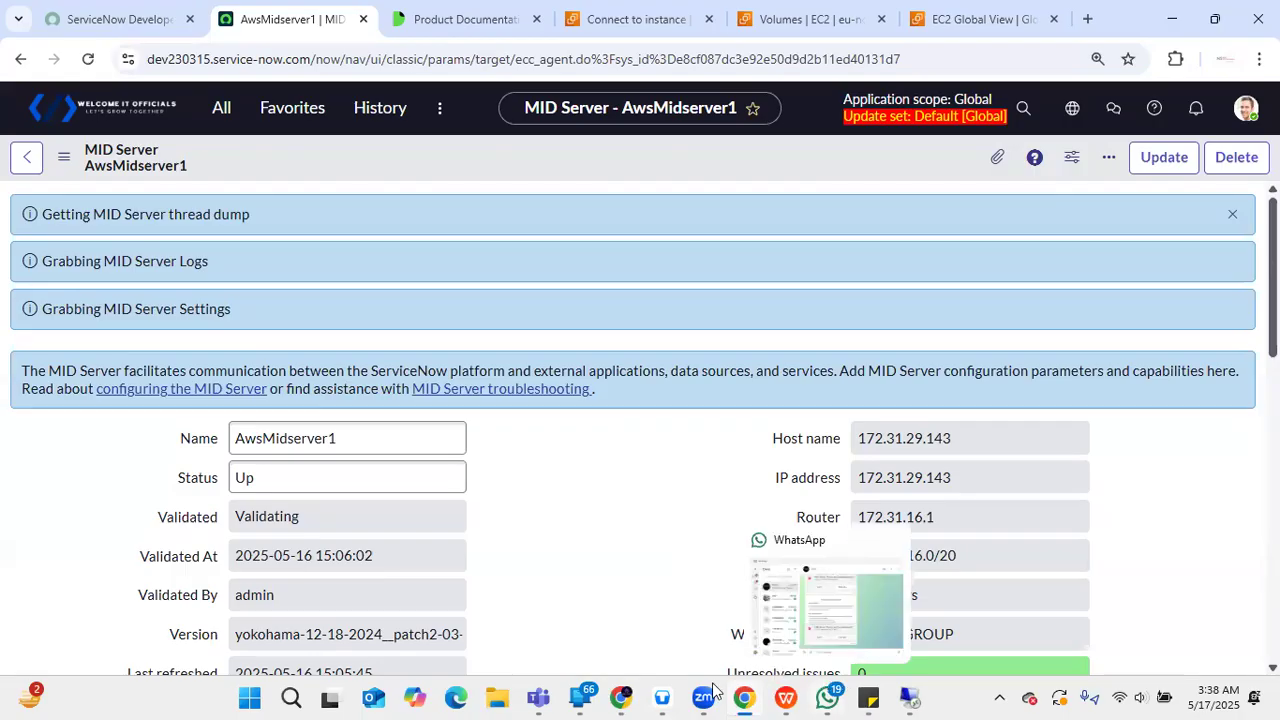
{"action": "mouse_move", "coordinate": [704, 697]}
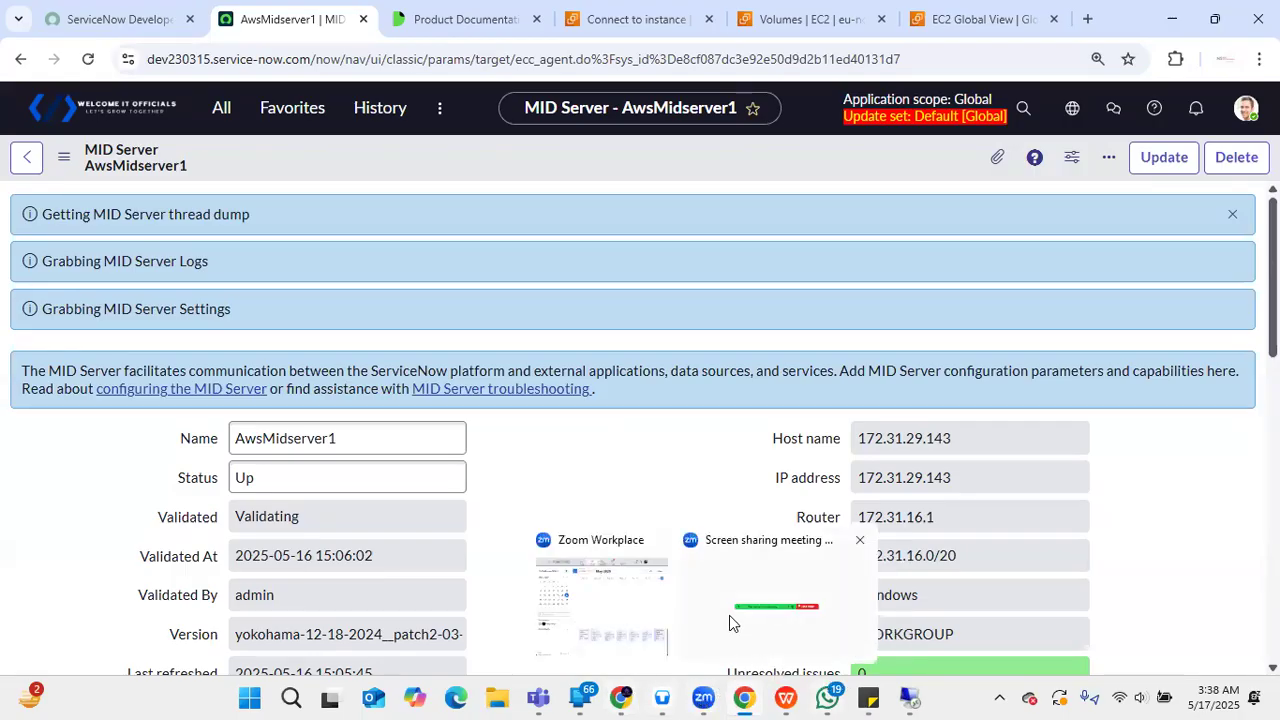